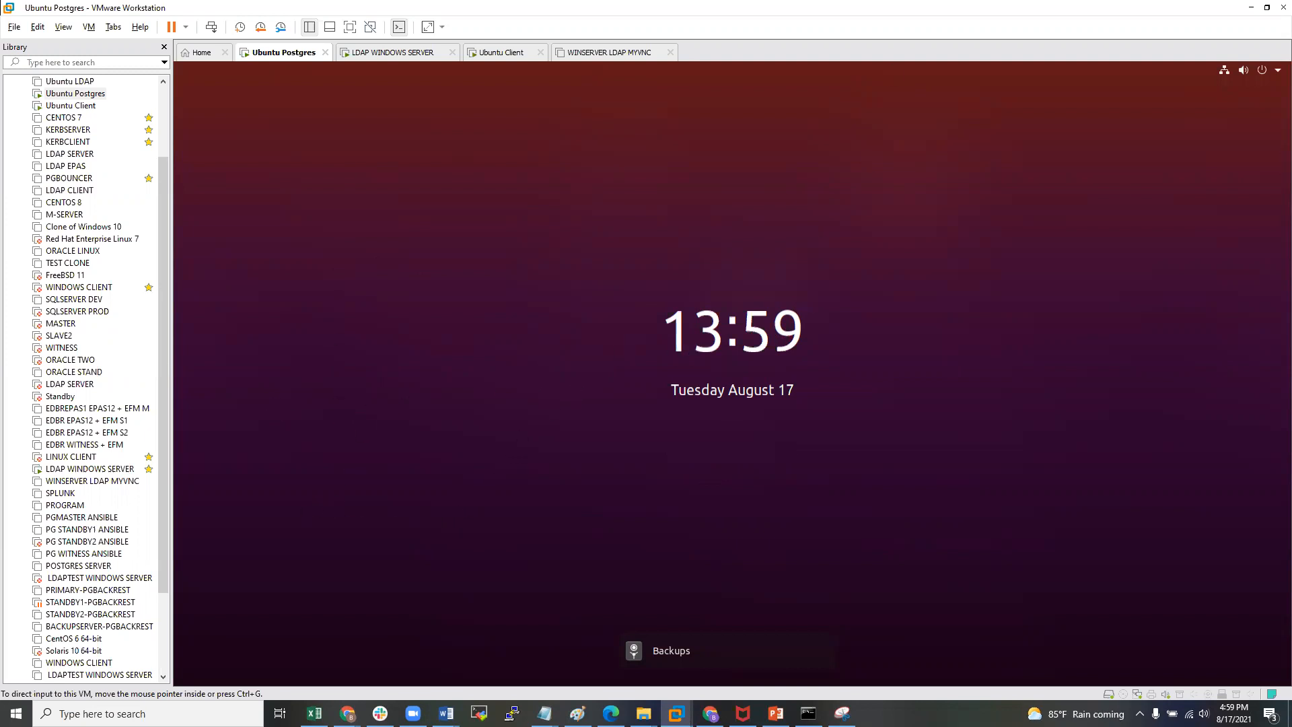
- Select the Ubuntu Postgres VM and wake its lock-screen clock to the password prompt
{"action": "left_click", "coordinate": [507, 414]}
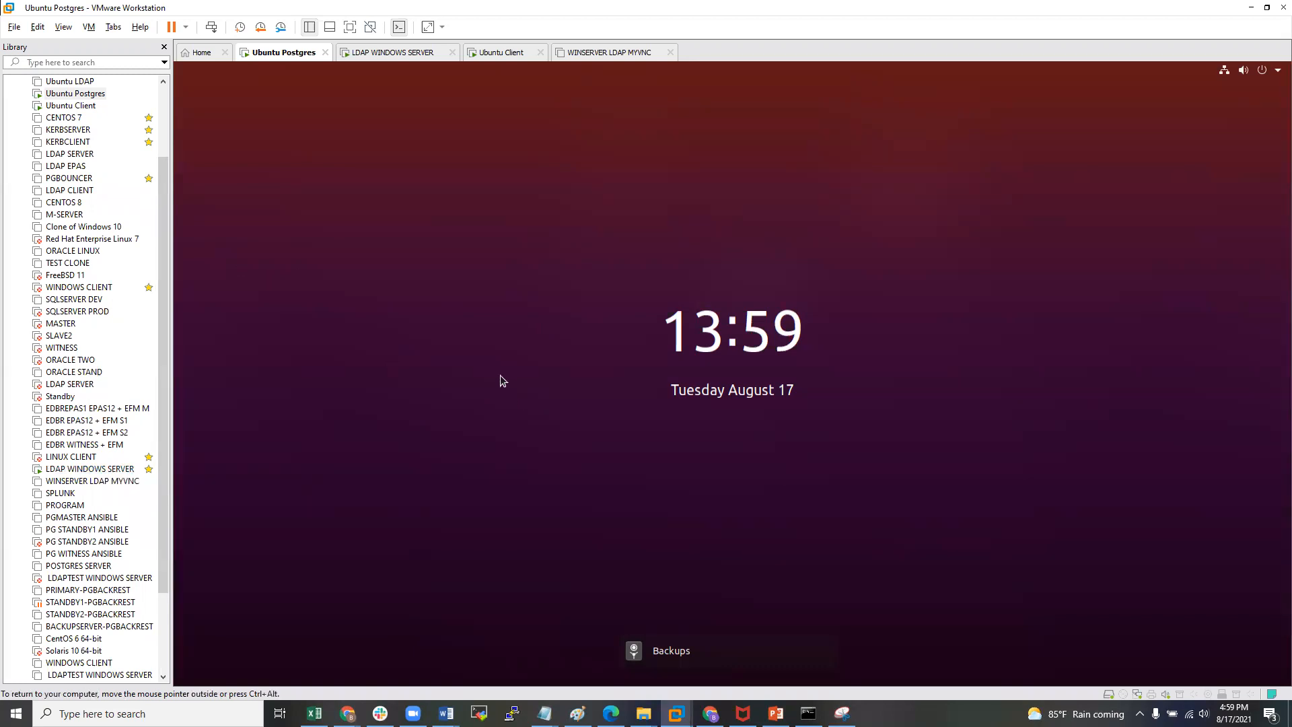
{"action": "left_click", "coordinate": [67, 94]}
{"action": "left_click", "coordinate": [418, 245]}
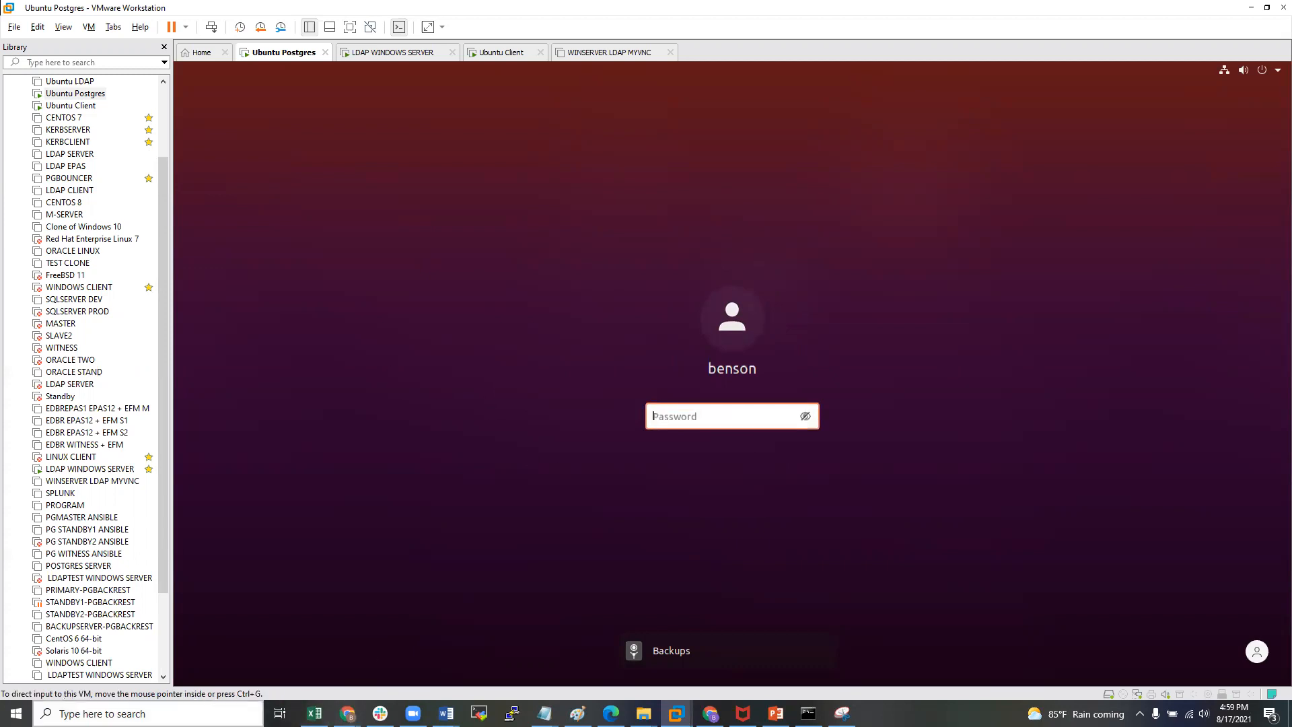
- Launch Paint via Windows search and choose the Pencil with a thicker line size
{"action": "left_click", "coordinate": [176, 714]}
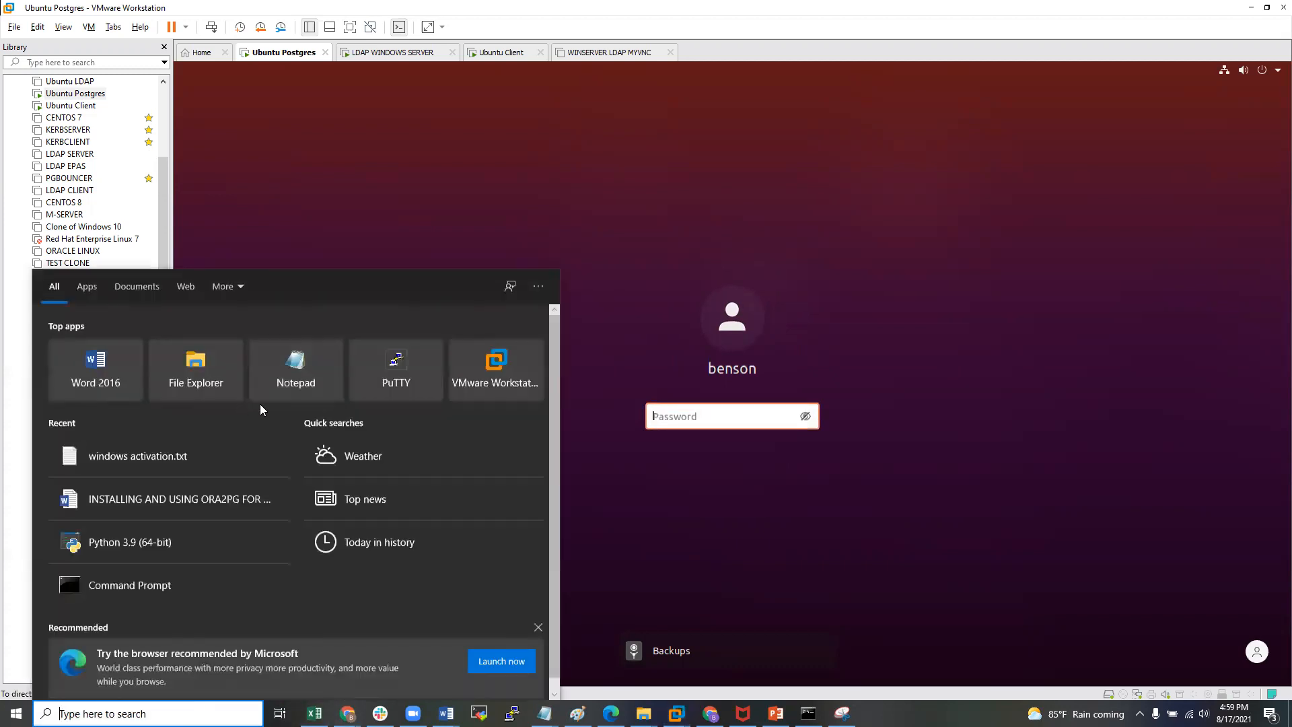
{"action": "type", "text": "pai"}
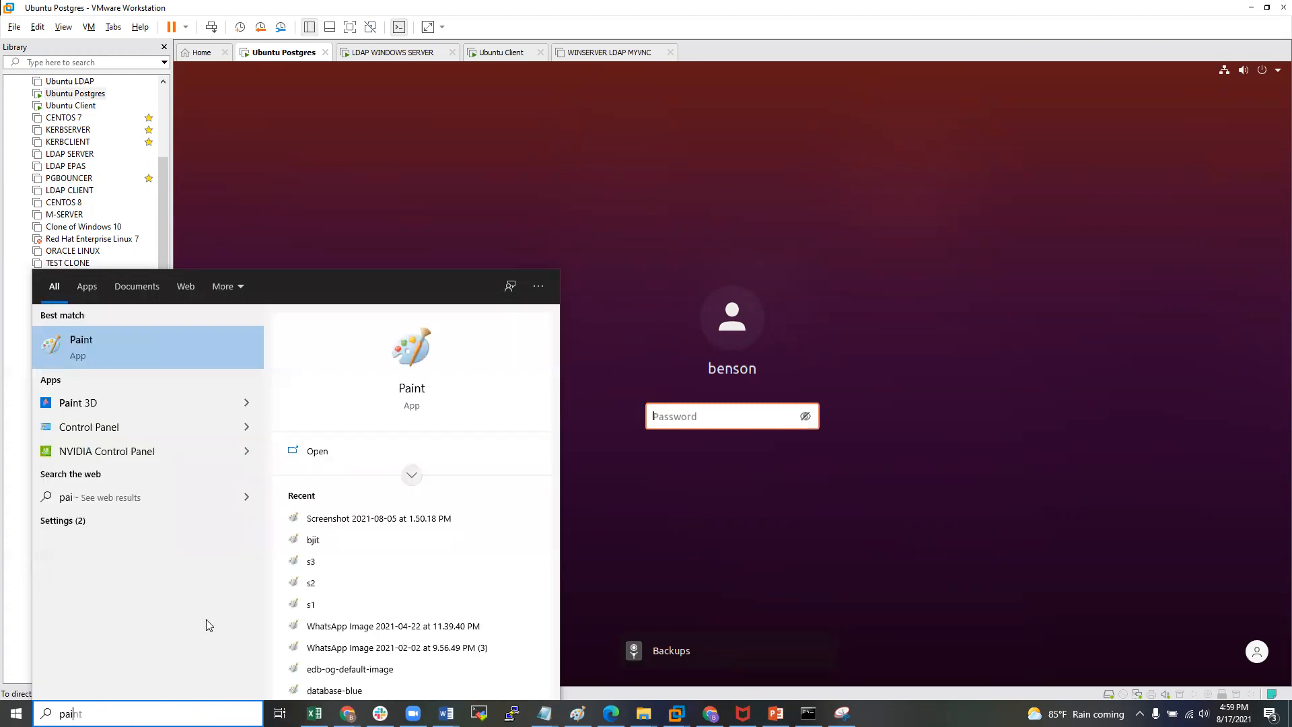
{"action": "left_click", "coordinate": [155, 350]}
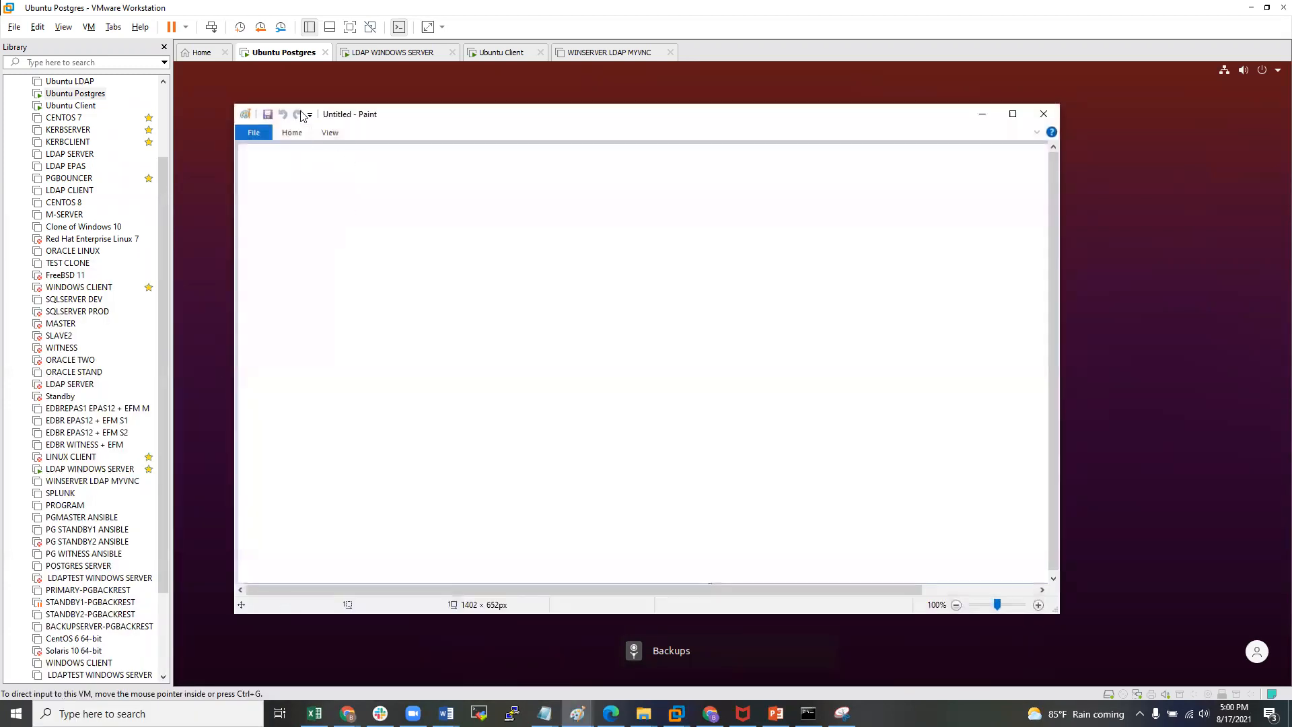
{"action": "left_click", "coordinate": [293, 134]}
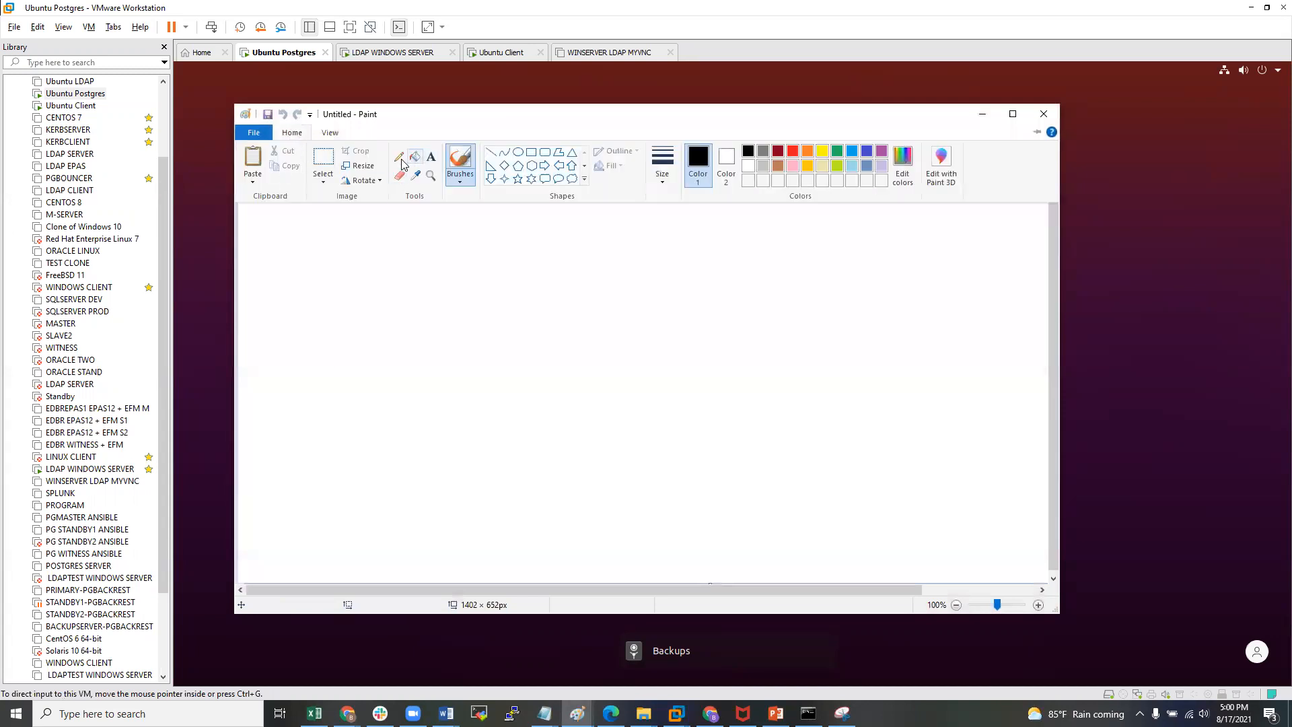
{"action": "left_click", "coordinate": [402, 158]}
{"action": "left_click", "coordinate": [283, 133]}
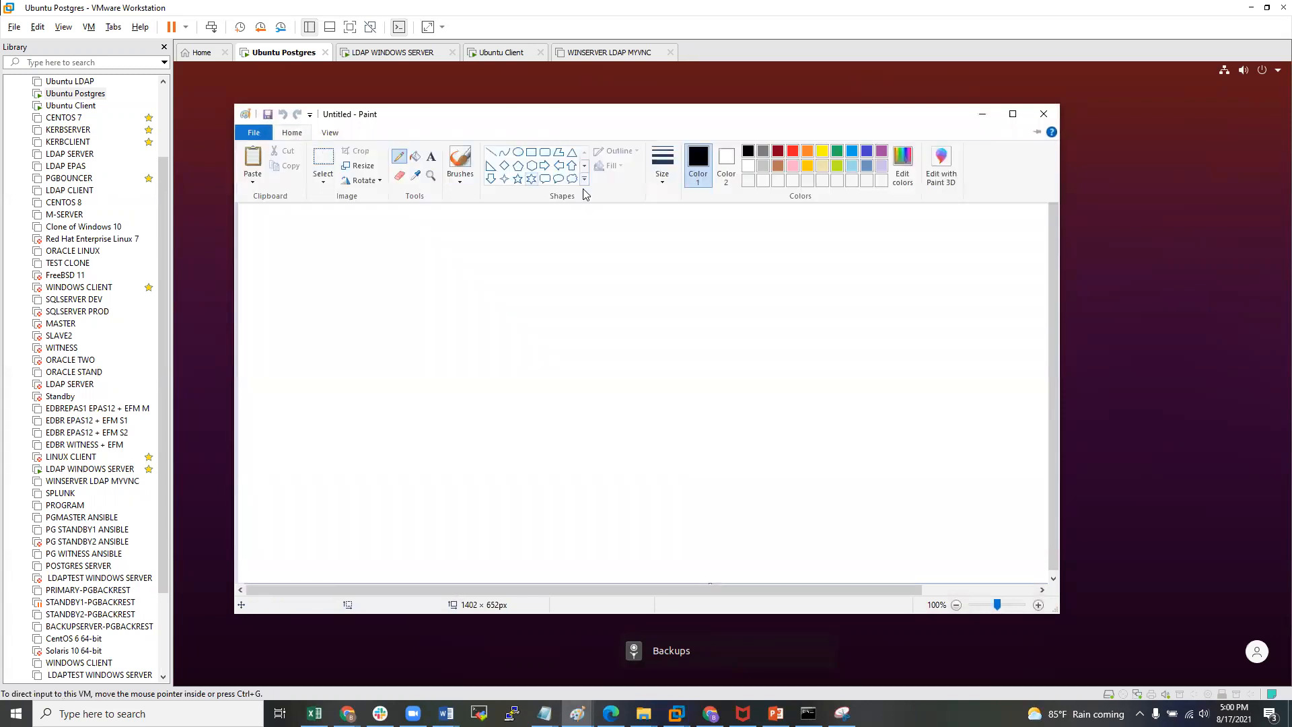
{"action": "left_click", "coordinate": [663, 166]}
{"action": "left_click", "coordinate": [696, 293]}
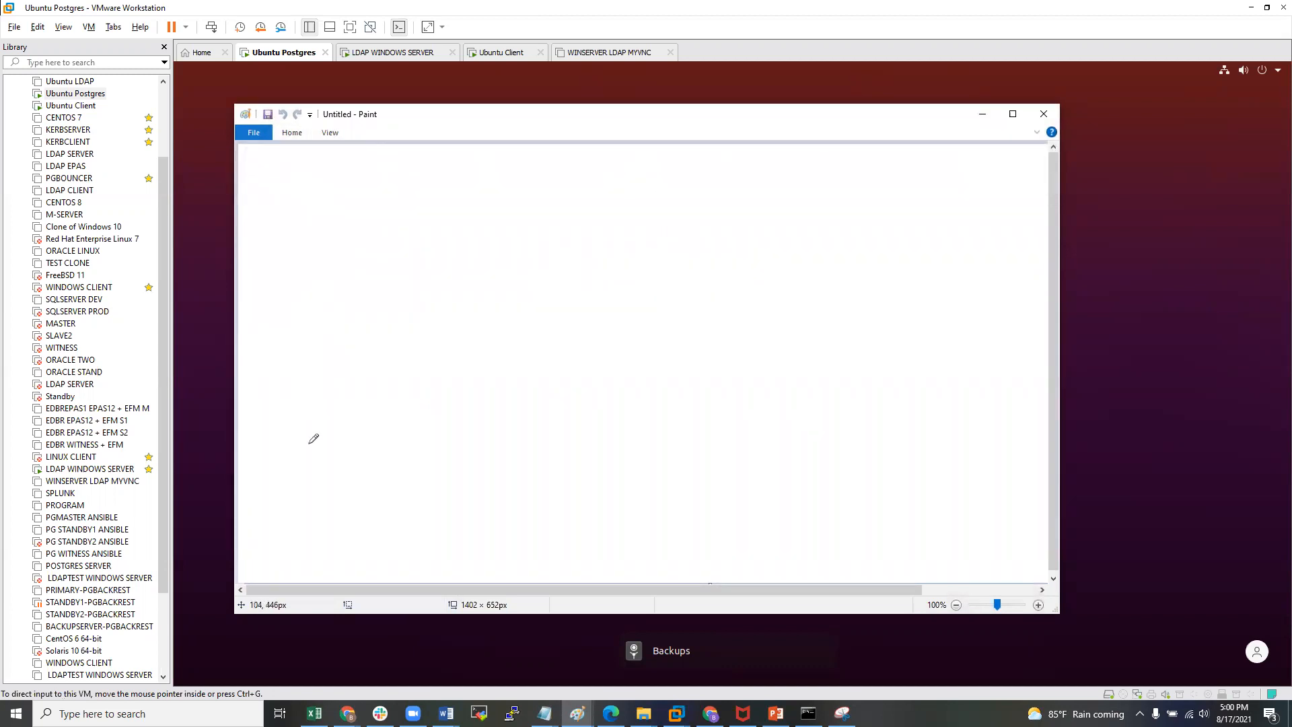
- Draw three boxes labelled 'P', 'A' and 'Cl' at upper left, bottom and right
{"action": "mouse_move", "coordinate": [369, 210]}
{"action": "left_mouse_down"}
{"action": "mouse_move", "coordinate": [375, 242]}
{"action": "mouse_move", "coordinate": [439, 302]}
{"action": "mouse_move", "coordinate": [531, 194]}
{"action": "mouse_move", "coordinate": [367, 201]}
{"action": "mouse_move", "coordinate": [415, 259]}
{"action": "left_mouse_up"}
{"action": "left_click_drag", "start_coordinate": [423, 209], "coordinate": [416, 233]}
{"action": "mouse_move", "coordinate": [425, 420]}
{"action": "left_mouse_down"}
{"action": "mouse_move", "coordinate": [427, 513]}
{"action": "mouse_move", "coordinate": [531, 412]}
{"action": "mouse_move", "coordinate": [543, 496]}
{"action": "mouse_move", "coordinate": [434, 509]}
{"action": "left_mouse_up"}
{"action": "mouse_move", "coordinate": [460, 458]}
{"action": "left_mouse_down"}
{"action": "mouse_move", "coordinate": [461, 490]}
{"action": "mouse_move", "coordinate": [495, 446]}
{"action": "mouse_move", "coordinate": [486, 465]}
{"action": "left_mouse_up"}
{"action": "mouse_move", "coordinate": [819, 357]}
{"action": "left_mouse_down"}
{"action": "mouse_move", "coordinate": [820, 434]}
{"action": "mouse_move", "coordinate": [976, 434]}
{"action": "mouse_move", "coordinate": [873, 439]}
{"action": "left_mouse_up"}
{"action": "mouse_move", "coordinate": [889, 384]}
{"action": "left_mouse_down"}
{"action": "mouse_move", "coordinate": [874, 423]}
{"action": "mouse_move", "coordinate": [929, 422]}
{"action": "left_mouse_up"}
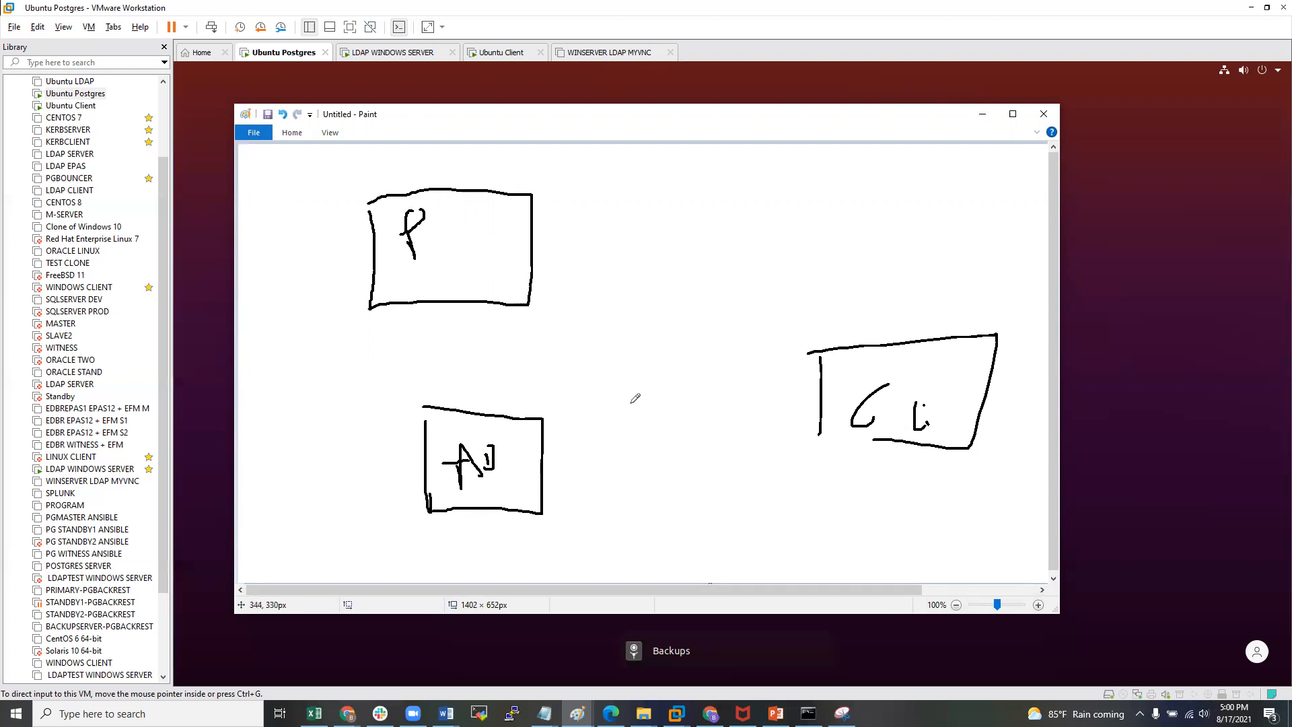
- Link the right box to the top box and label the boxes ubuntu, ubuntu and windows
{"action": "mouse_move", "coordinate": [805, 376]}
{"action": "left_mouse_down"}
{"action": "mouse_move", "coordinate": [491, 279]}
{"action": "mouse_move", "coordinate": [507, 272]}
{"action": "mouse_move", "coordinate": [500, 286]}
{"action": "left_mouse_up"}
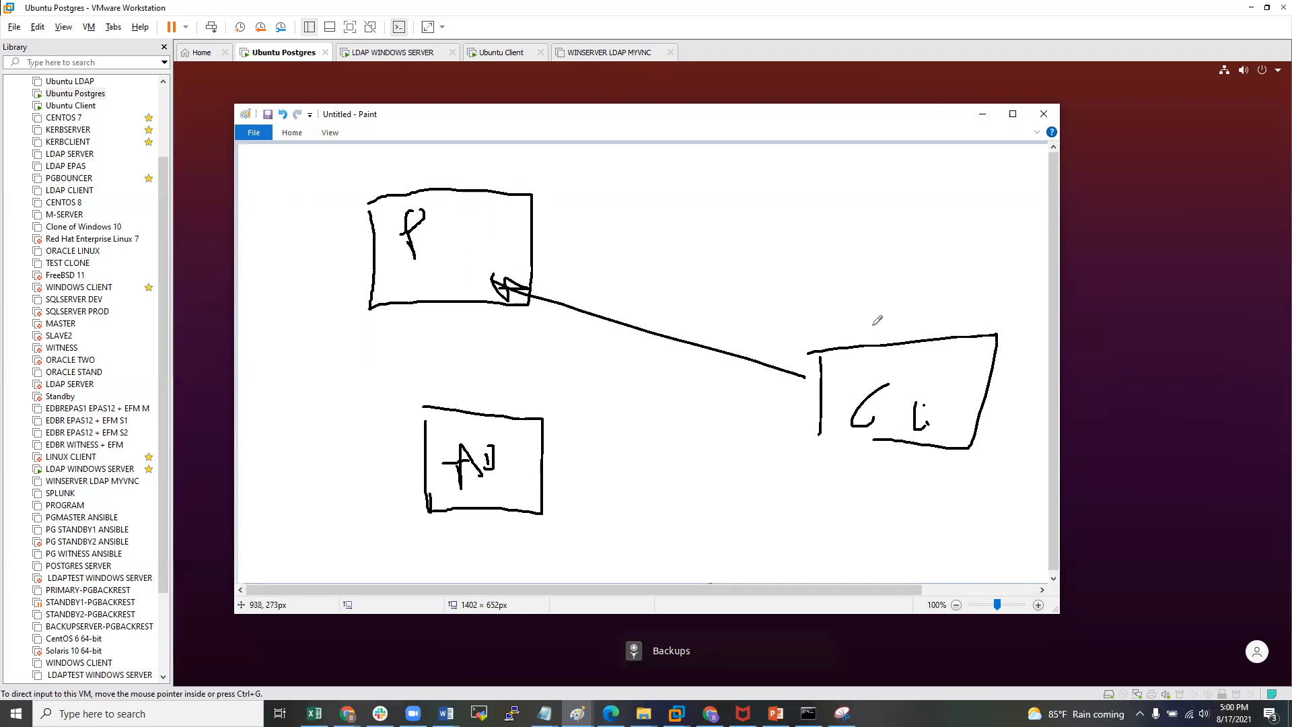
{"action": "mouse_move", "coordinate": [870, 325]}
{"action": "left_mouse_down"}
{"action": "mouse_move", "coordinate": [892, 309]}
{"action": "mouse_move", "coordinate": [930, 339]}
{"action": "mouse_move", "coordinate": [1008, 315]}
{"action": "left_mouse_up"}
{"action": "mouse_move", "coordinate": [437, 177]}
{"action": "left_mouse_down"}
{"action": "mouse_move", "coordinate": [506, 190]}
{"action": "mouse_move", "coordinate": [535, 168]}
{"action": "mouse_move", "coordinate": [545, 181]}
{"action": "mouse_move", "coordinate": [586, 174]}
{"action": "left_mouse_up"}
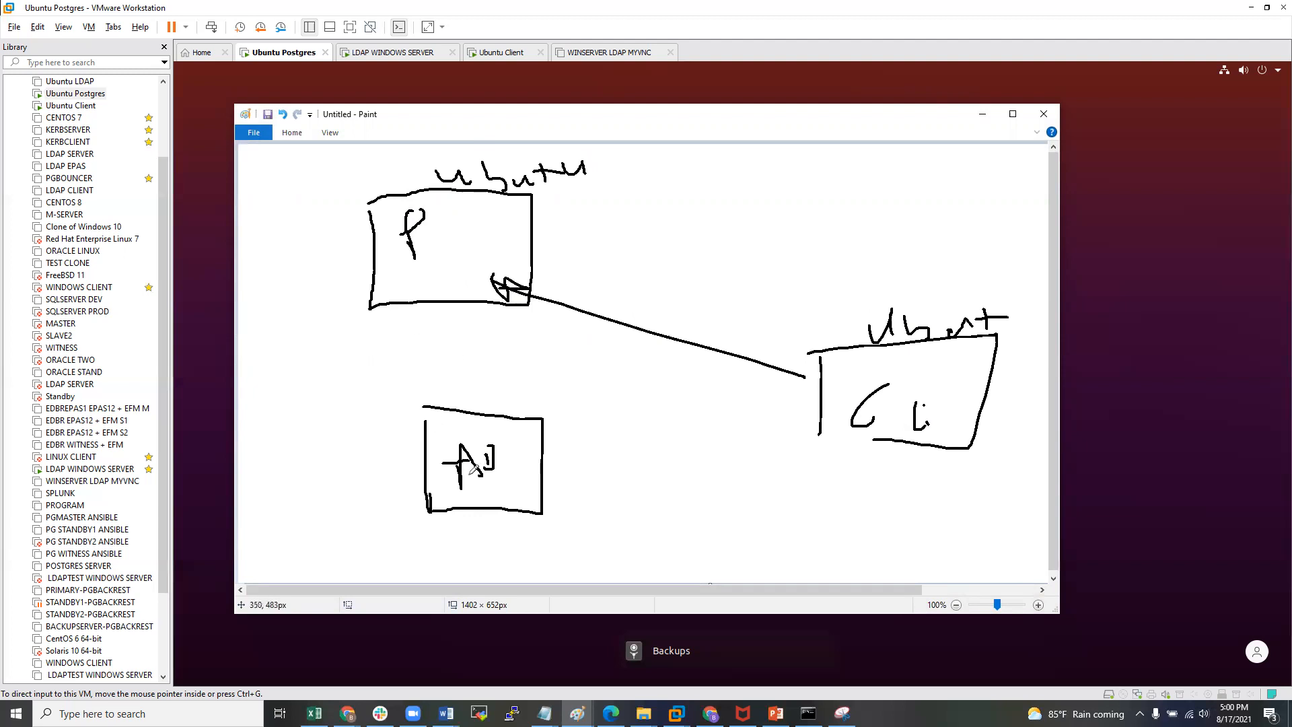
{"action": "mouse_move", "coordinate": [477, 389]}
{"action": "left_mouse_down"}
{"action": "mouse_move", "coordinate": [490, 401]}
{"action": "mouse_move", "coordinate": [502, 388]}
{"action": "mouse_move", "coordinate": [536, 399]}
{"action": "mouse_move", "coordinate": [599, 387]}
{"action": "left_mouse_up"}
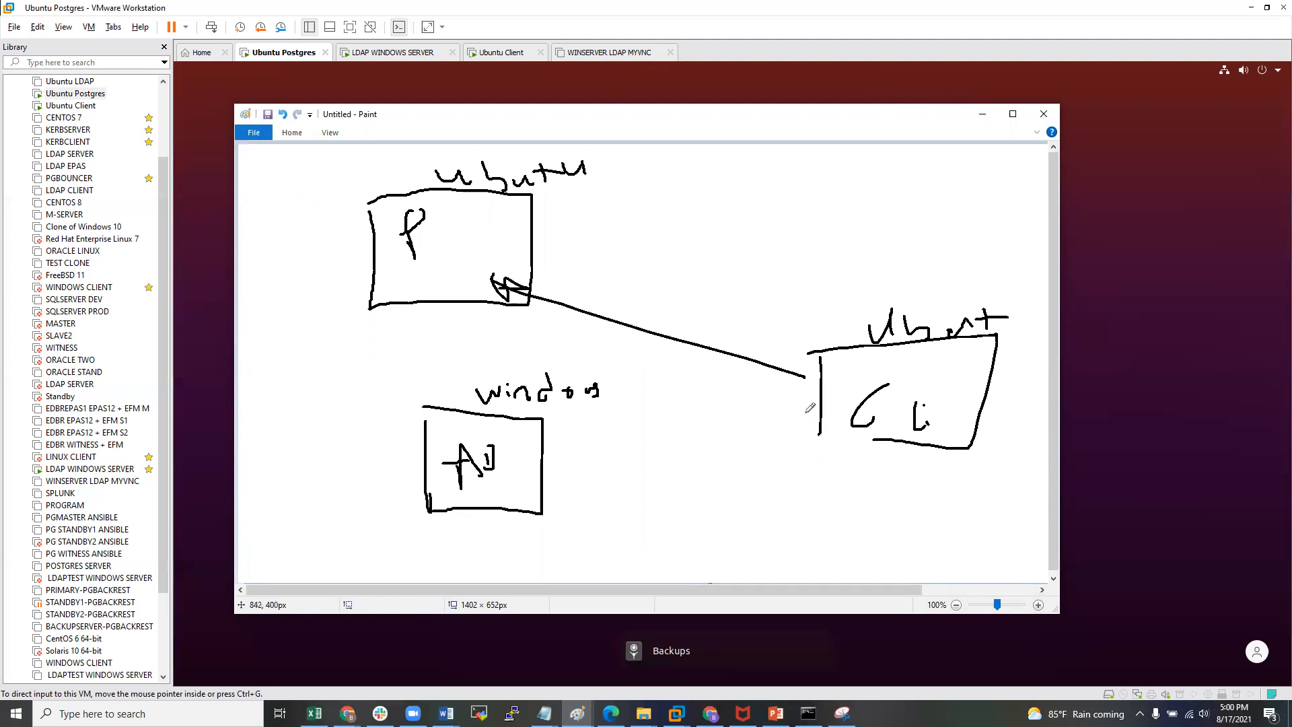
- Add arrows between the windows box and the others, write a 'Kerb' note, then close Paint without saving
{"action": "mouse_move", "coordinate": [800, 426]}
{"action": "left_mouse_down"}
{"action": "mouse_move", "coordinate": [747, 446]}
{"action": "mouse_move", "coordinate": [532, 466]}
{"action": "mouse_move", "coordinate": [580, 476]}
{"action": "mouse_move", "coordinate": [583, 465]}
{"action": "left_mouse_up"}
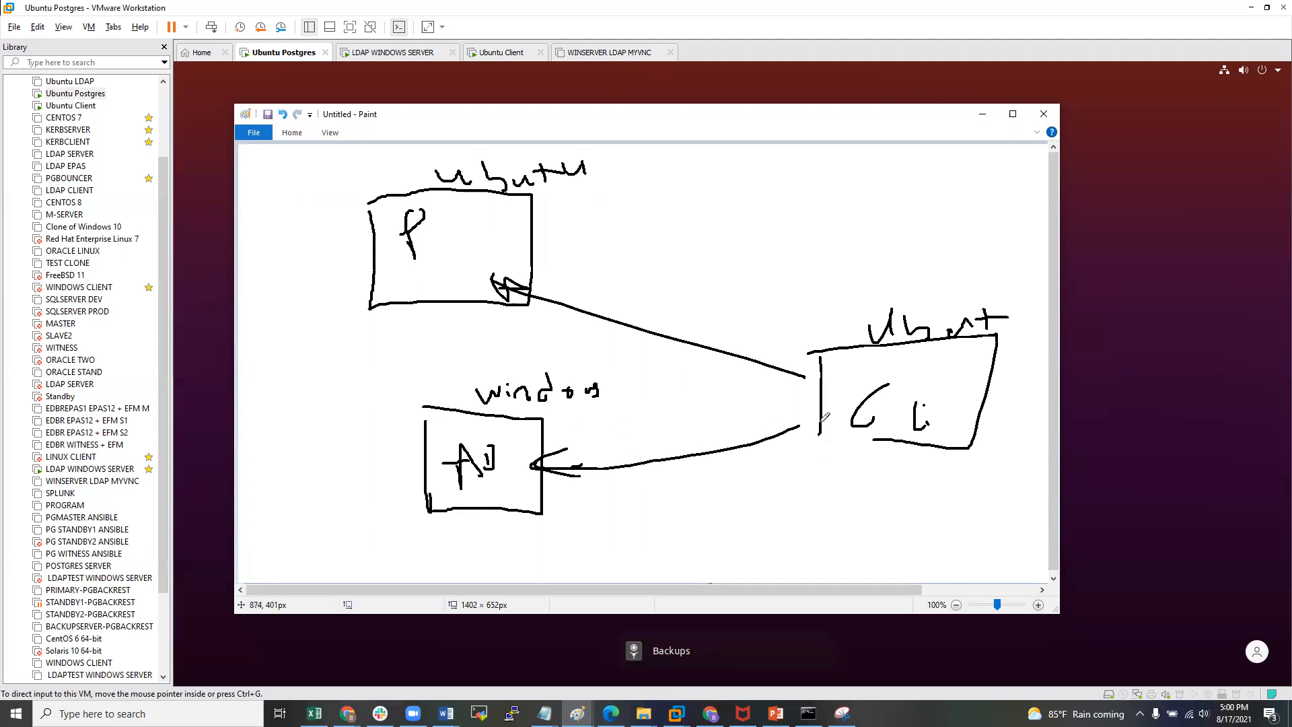
{"action": "mouse_move", "coordinate": [457, 385]}
{"action": "left_mouse_down"}
{"action": "mouse_move", "coordinate": [458, 304]}
{"action": "mouse_move", "coordinate": [424, 313]}
{"action": "left_mouse_up"}
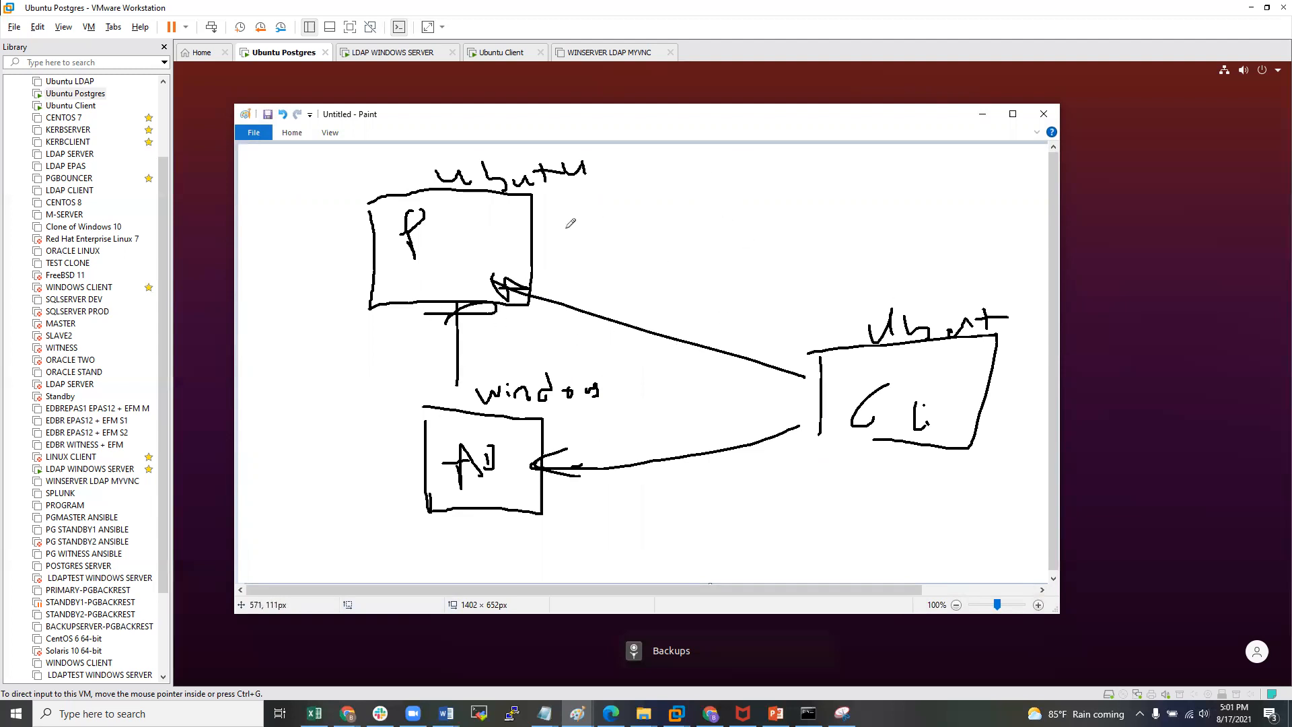
{"action": "mouse_move", "coordinate": [765, 352]}
{"action": "left_mouse_down"}
{"action": "mouse_move", "coordinate": [805, 378]}
{"action": "mouse_move", "coordinate": [721, 371]}
{"action": "left_mouse_up"}
{"action": "mouse_move", "coordinate": [645, 211]}
{"action": "left_mouse_down"}
{"action": "mouse_move", "coordinate": [643, 250]}
{"action": "mouse_move", "coordinate": [700, 248]}
{"action": "mouse_move", "coordinate": [739, 228]}
{"action": "mouse_move", "coordinate": [782, 237]}
{"action": "left_mouse_up"}
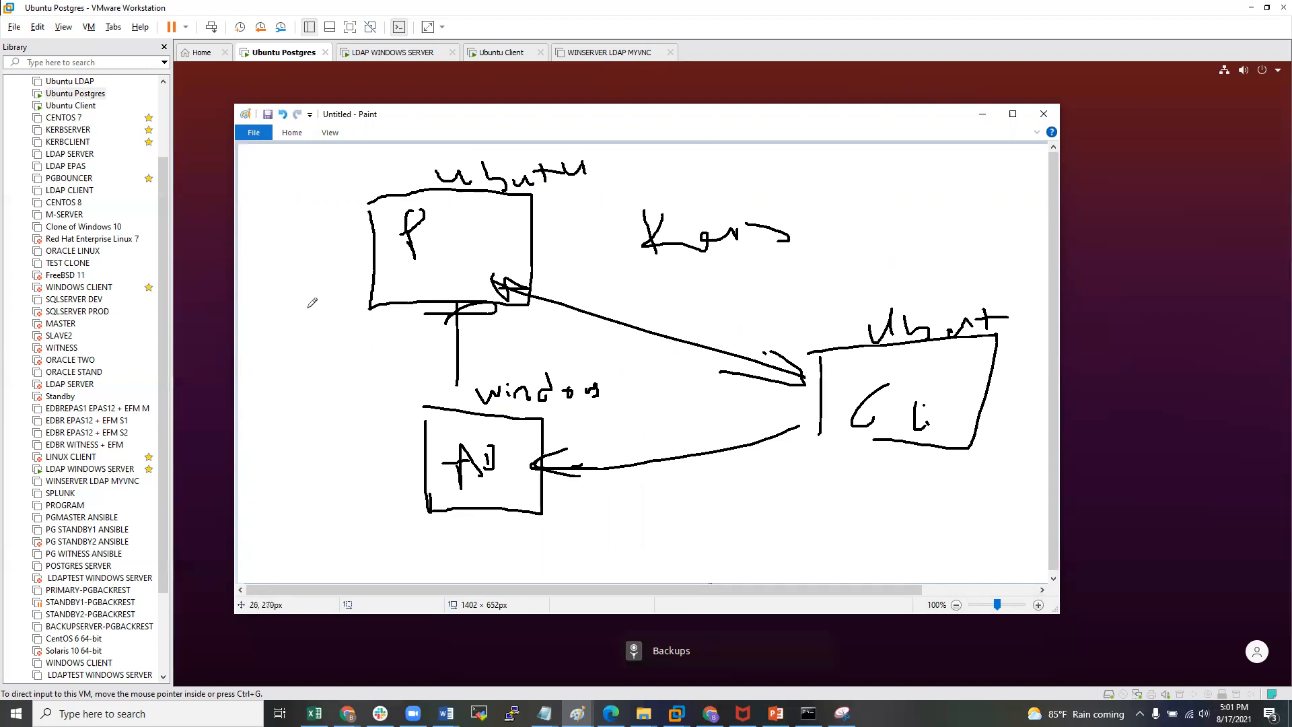
{"action": "left_click", "coordinate": [1053, 120]}
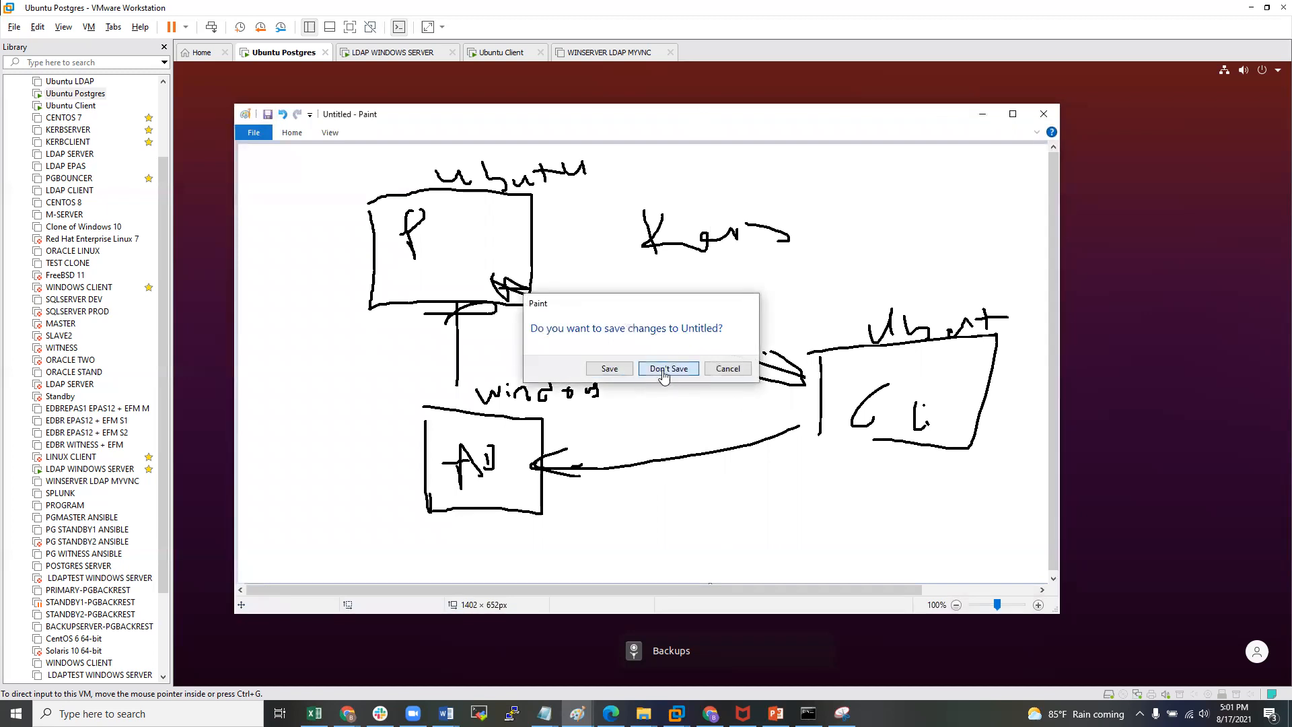
{"action": "left_click", "coordinate": [665, 370]}
- Log into the Ubuntu Postgres VM with the user's password
{"action": "left_click", "coordinate": [76, 93]}
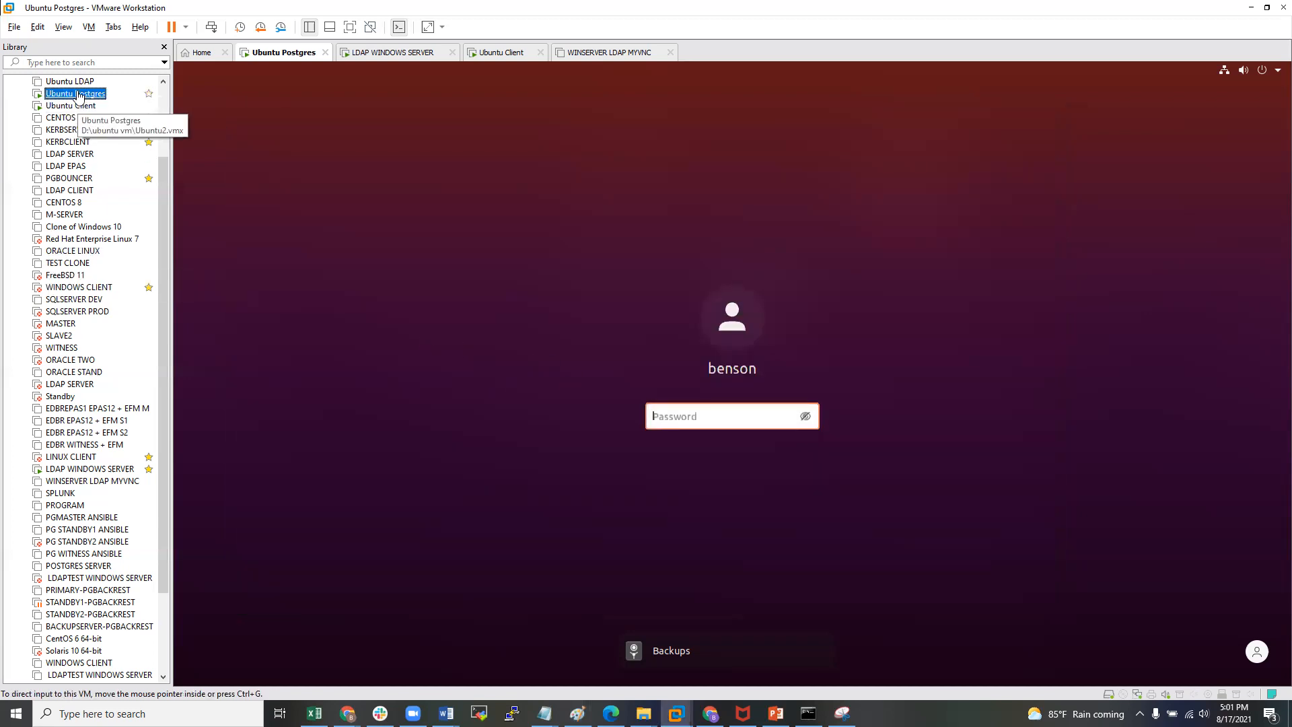
{"action": "left_click", "coordinate": [713, 415]}
{"action": "type", "text": "•••••••"}
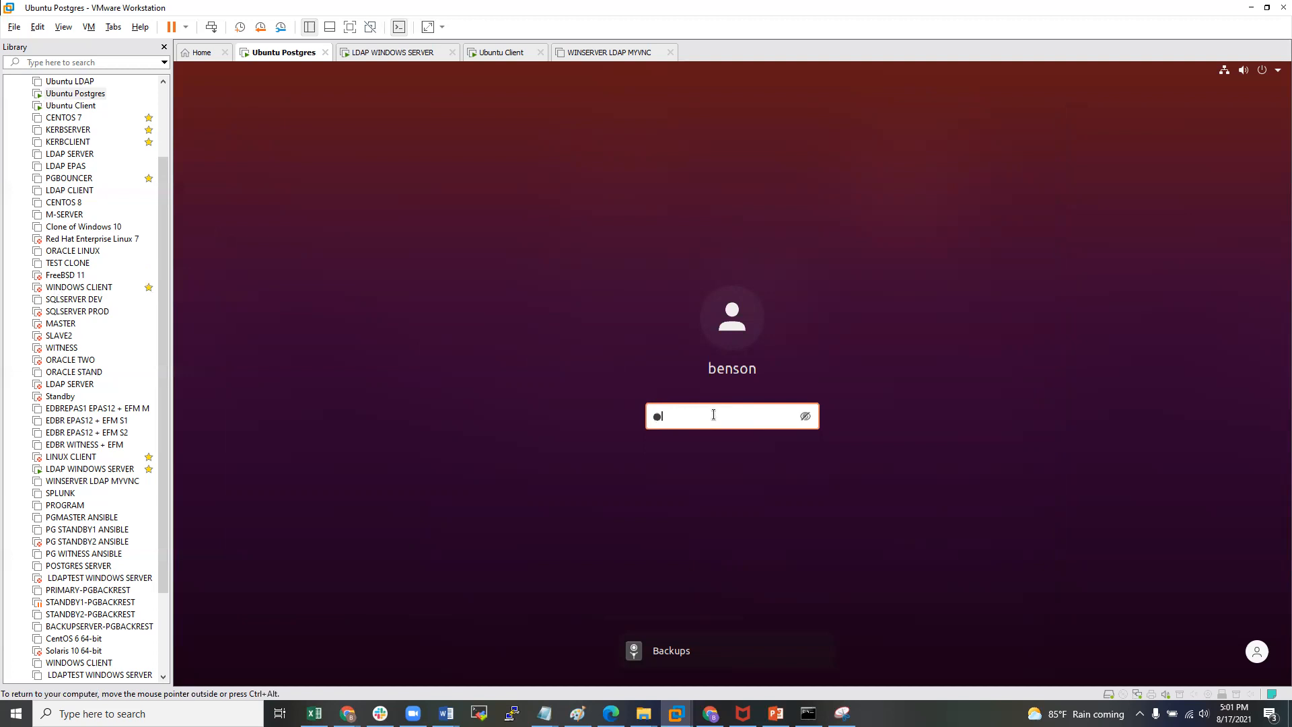
{"action": "key", "text": "Return"}
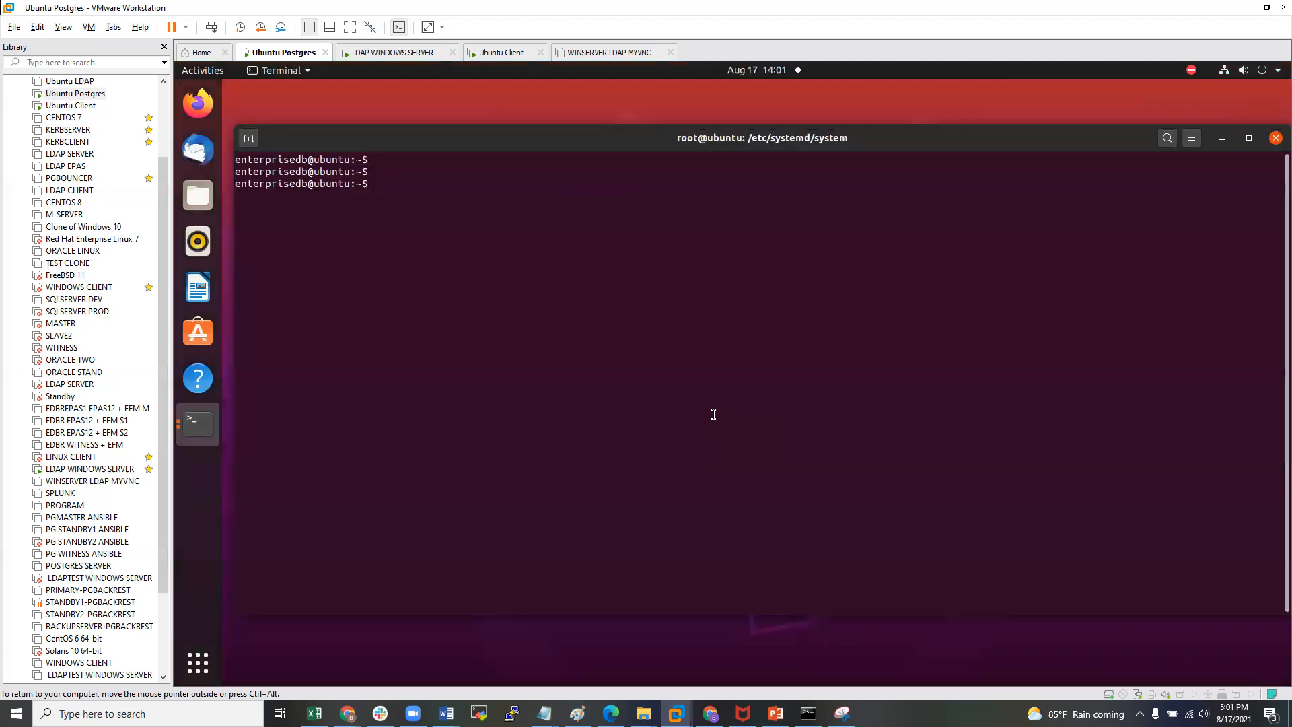
- Connect to the edb database with psql -d edb, then quit with \q
{"action": "key", "text": "Return"}
{"action": "key", "text": "Return"}
{"action": "type", "text": "psq"}
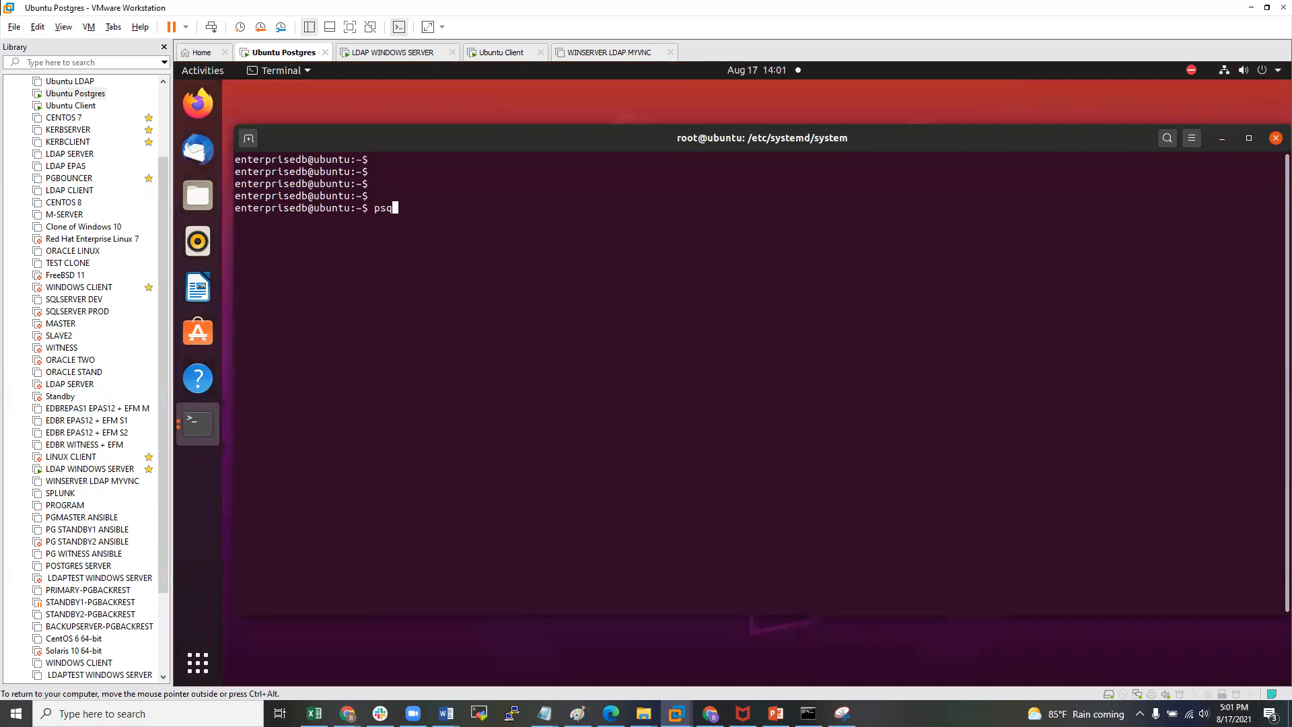
{"action": "type", "text": "l -d ed"}
{"action": "type", "text": "b"}
{"action": "key", "text": "Return"}
{"action": "key", "text": "Return"}
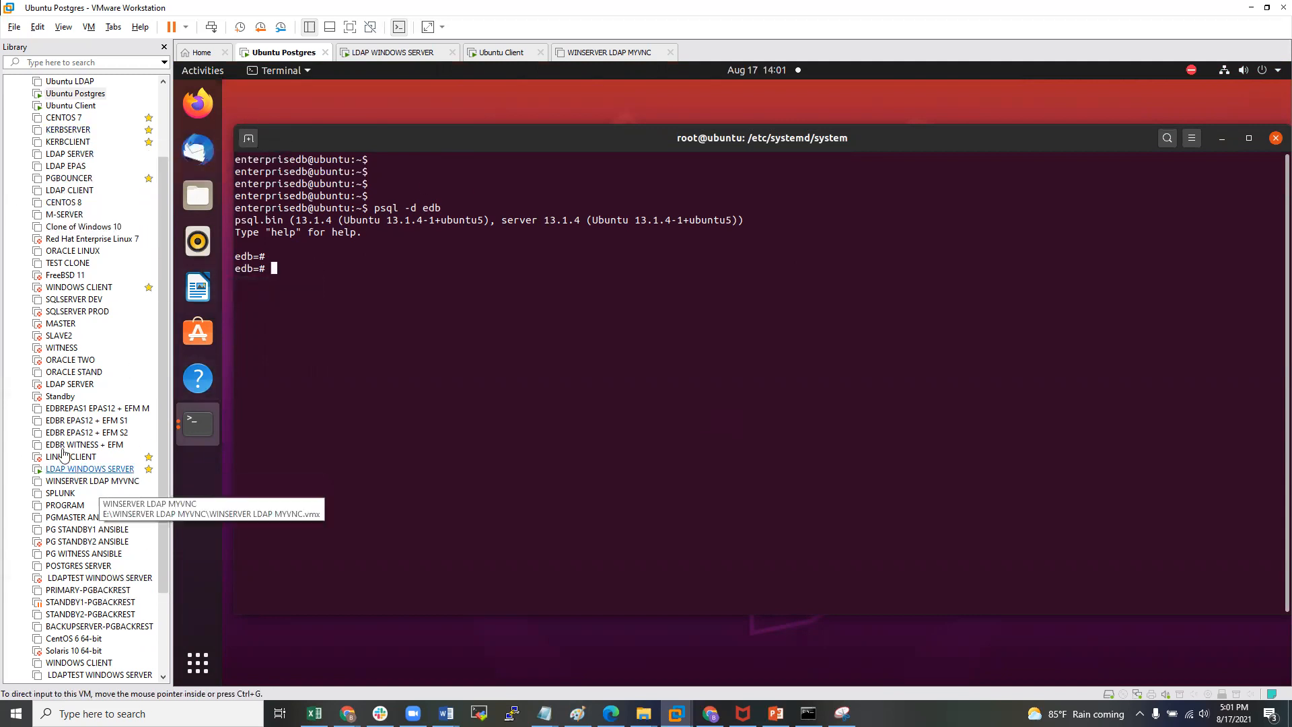
{"action": "type", "text": "\\q"}
{"action": "key", "text": "Return"}
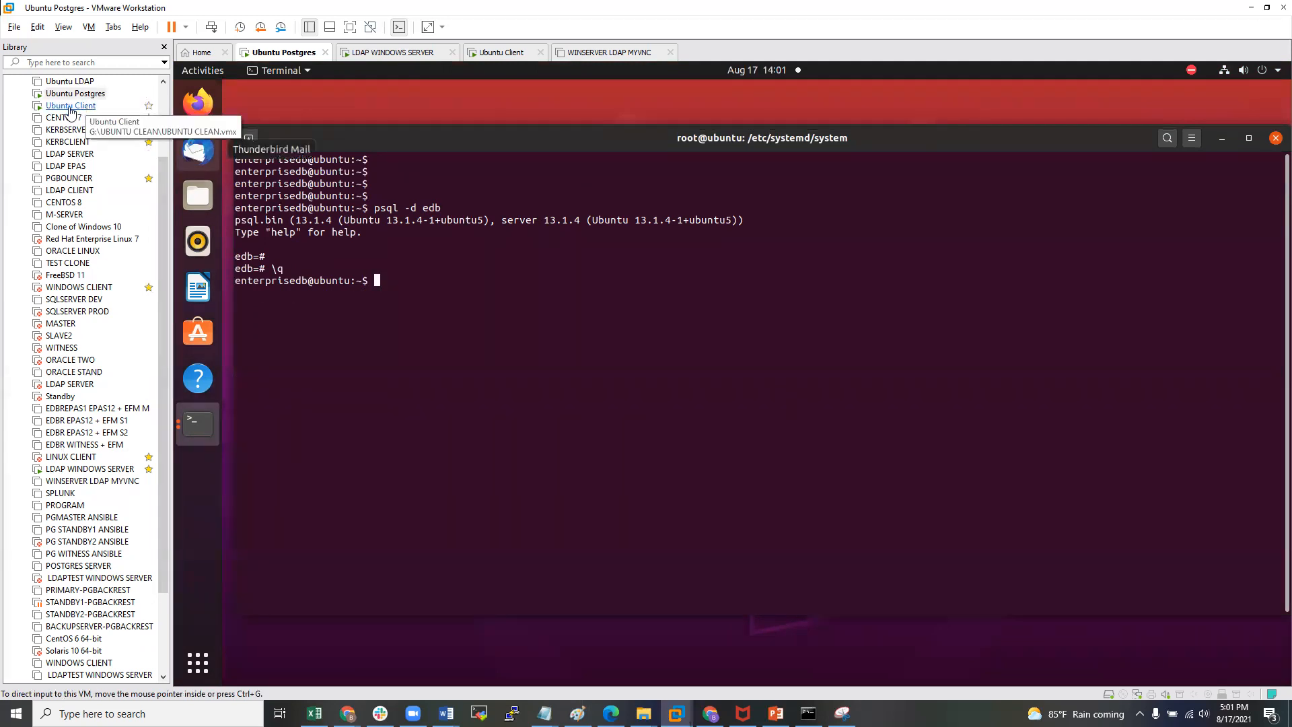
- Run ifconfig to find the IP 192.168.0.103, then switch to the Ubuntu Client VM
{"action": "type", "text": "ifconfig"}
{"action": "key", "text": "Return"}
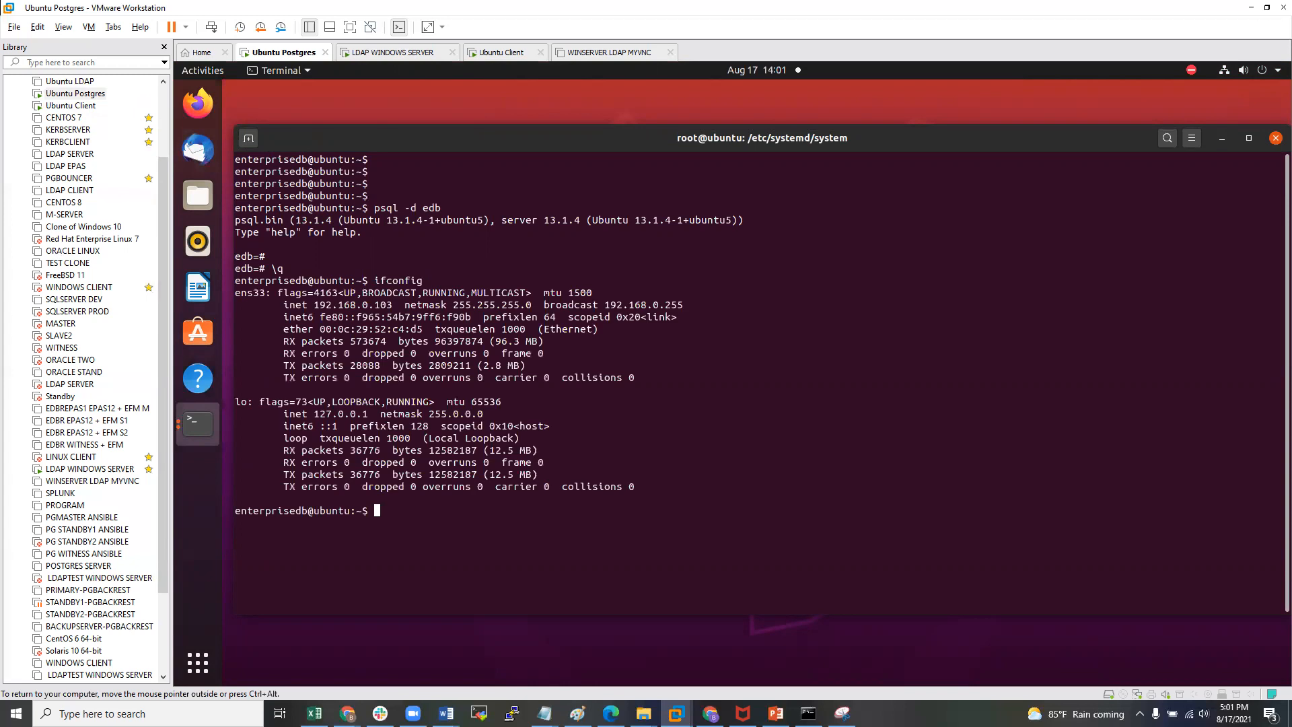
{"action": "double_click", "coordinate": [337, 305]}
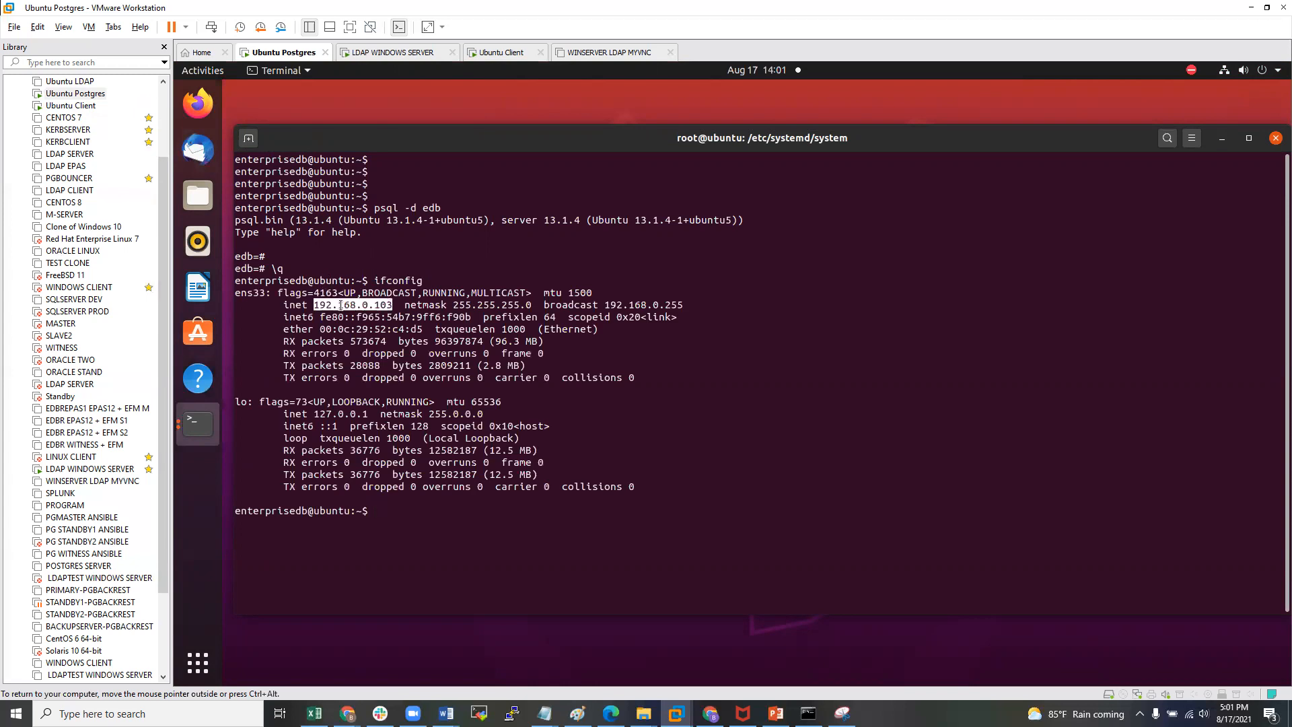
{"action": "left_click_drag", "start_coordinate": [311, 305], "coordinate": [396, 311]}
{"action": "left_click", "coordinate": [396, 309]}
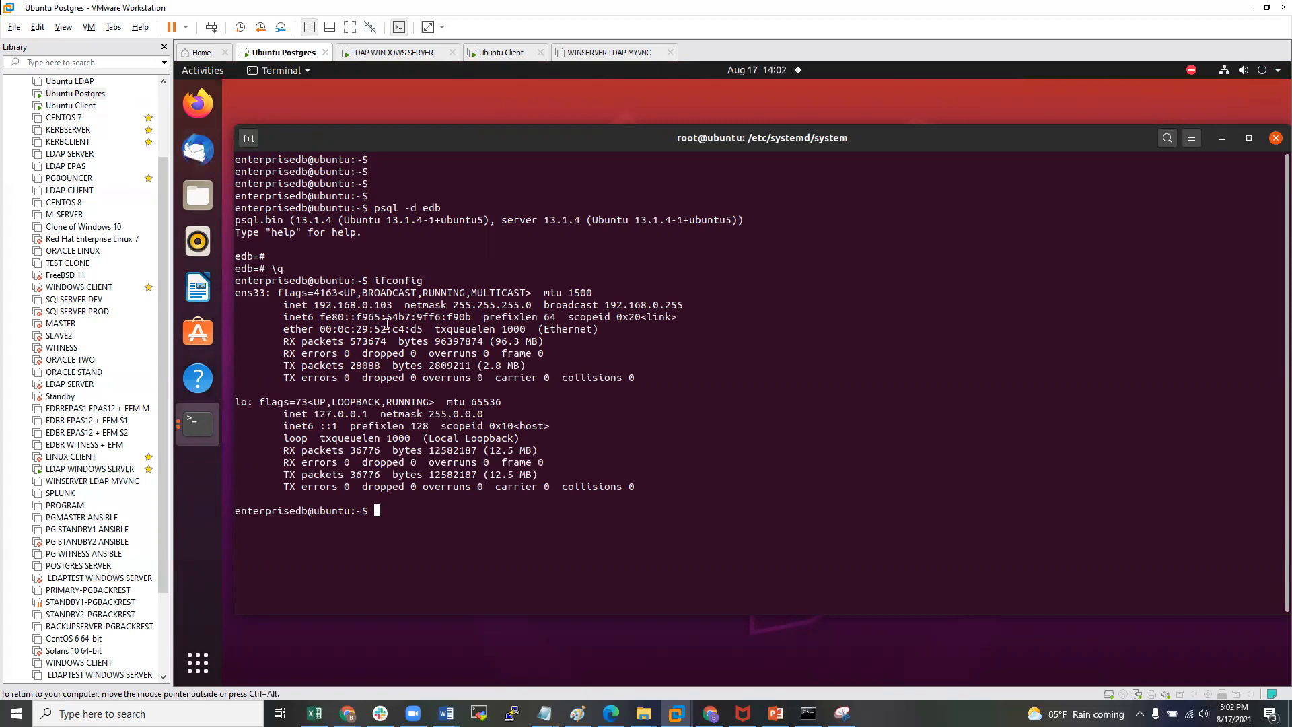
{"action": "left_click", "coordinate": [71, 105]}
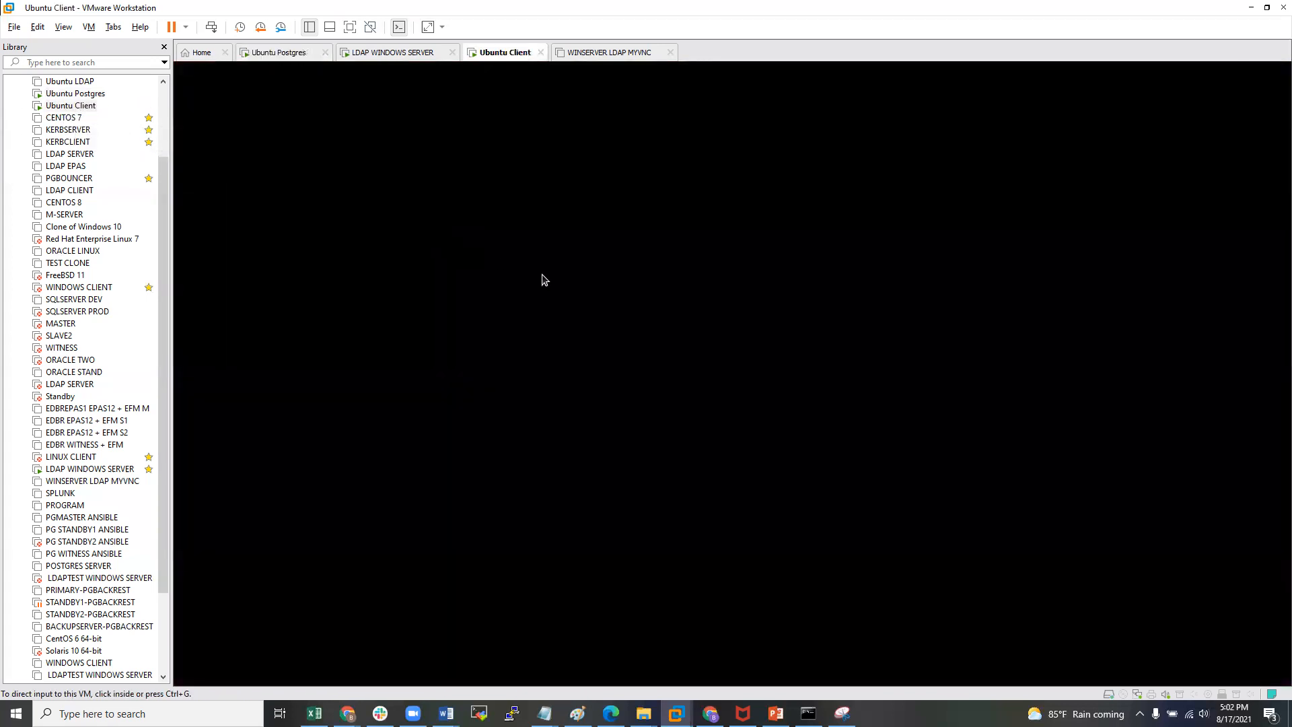
- Wake the Ubuntu Client VM and unlock its session with the user's password
{"action": "left_click", "coordinate": [544, 280]}
{"action": "left_click", "coordinate": [706, 352]}
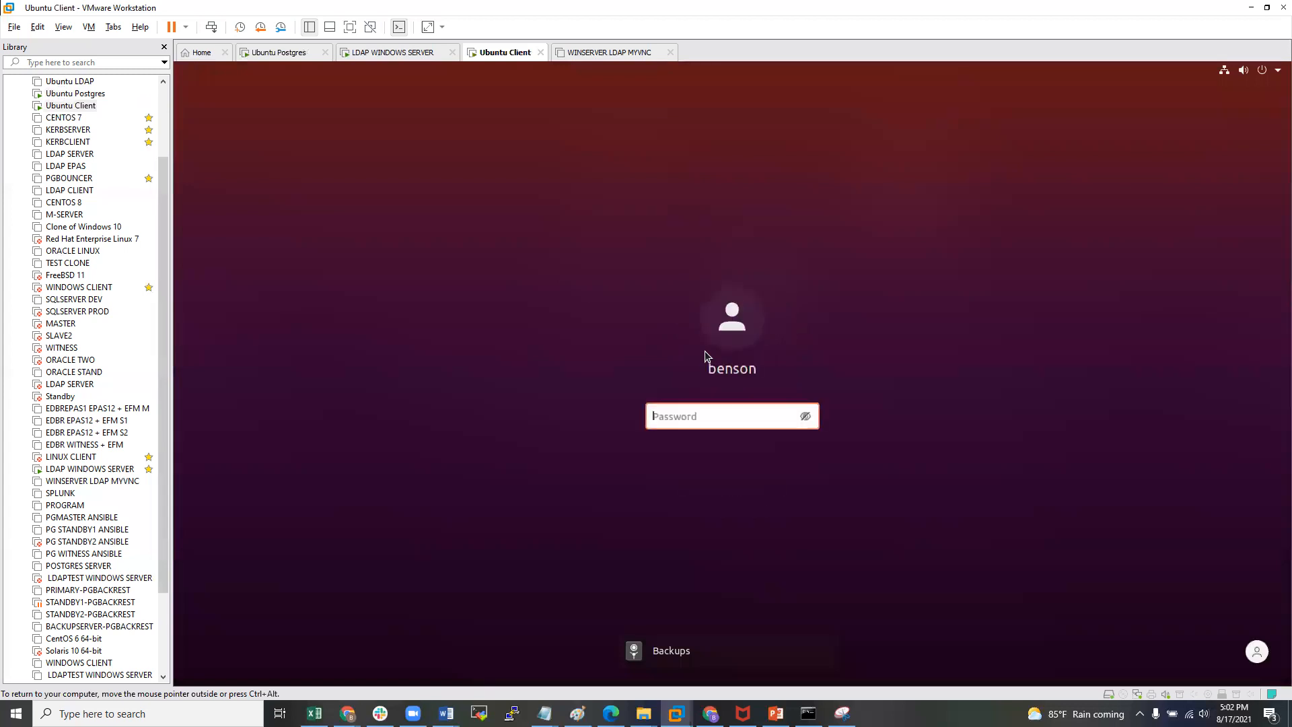
{"action": "type", "text": "********"}
{"action": "key", "text": "Return"}
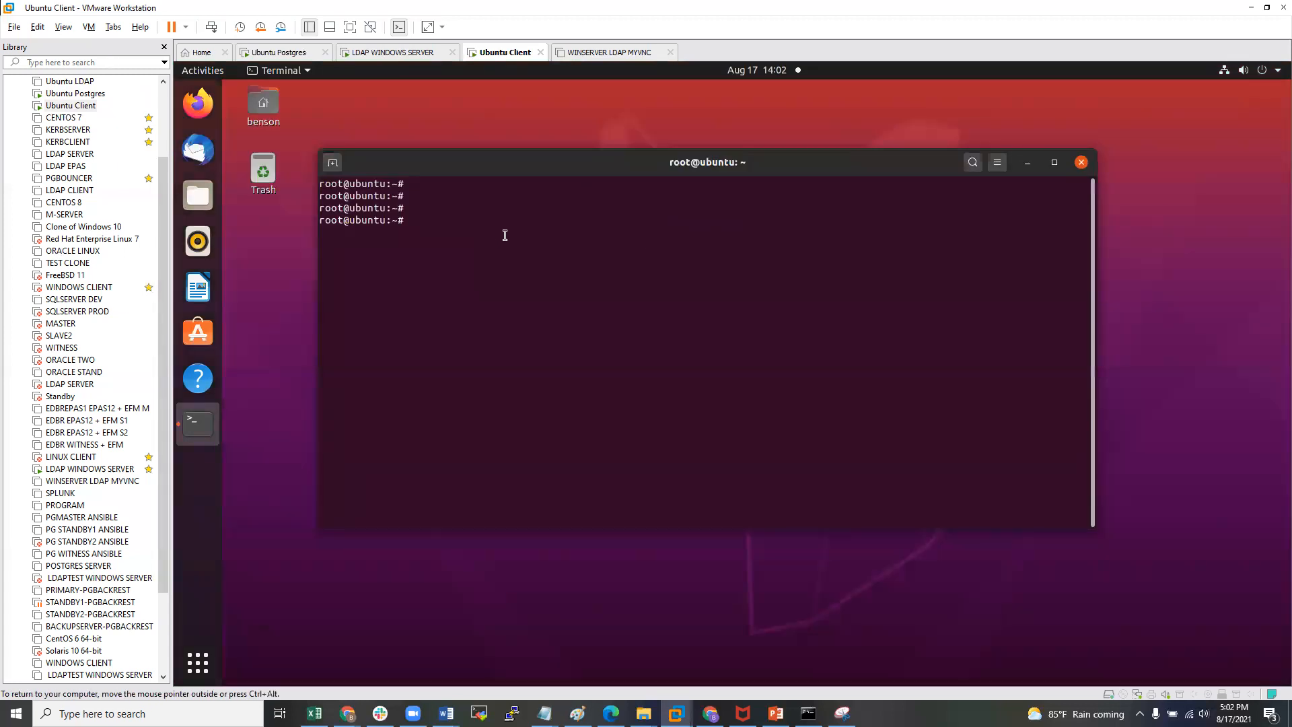
- Run ifconfig to show address 192.168.0.187 and type cat /etc/hosts at the prompt
{"action": "type", "text": "onfig"}
{"action": "key", "text": "Return"}
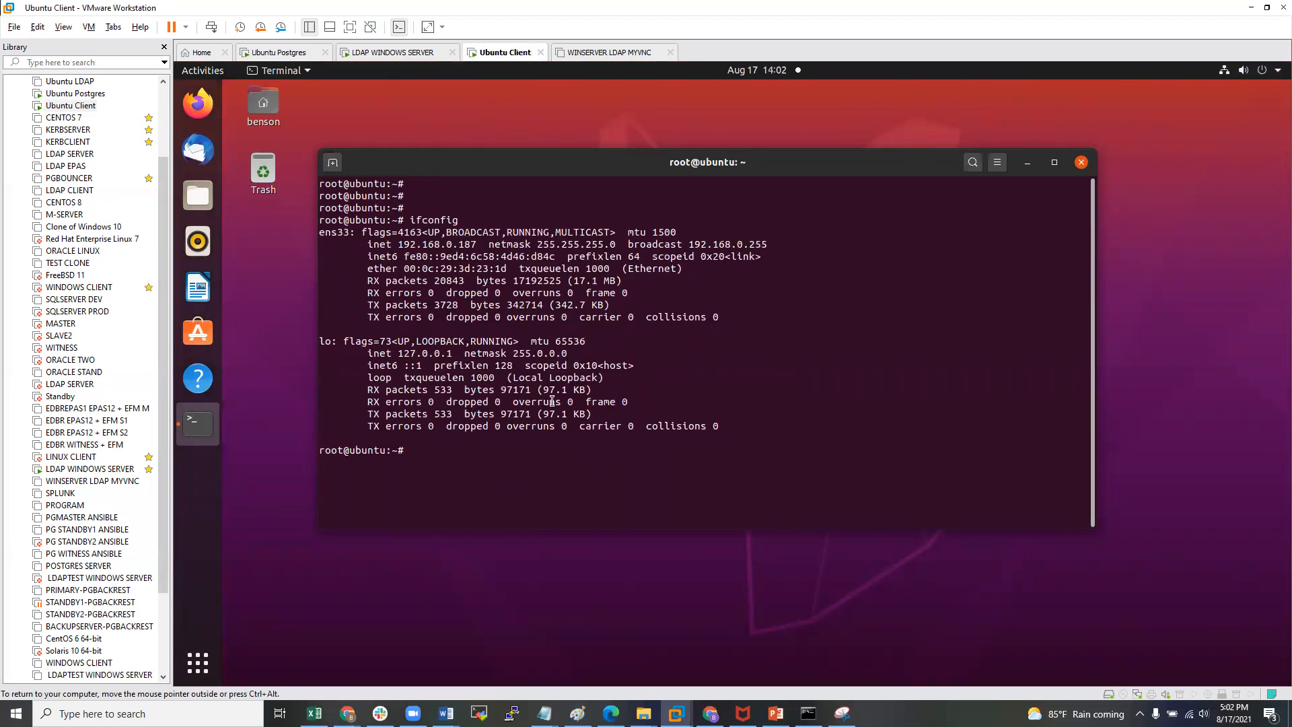
{"action": "type", "text": "cat /etc/hosts"}
- Open Command Prompt on the LDAP Windows Server VM via a cmd search
{"action": "left_click", "coordinate": [72, 472]}
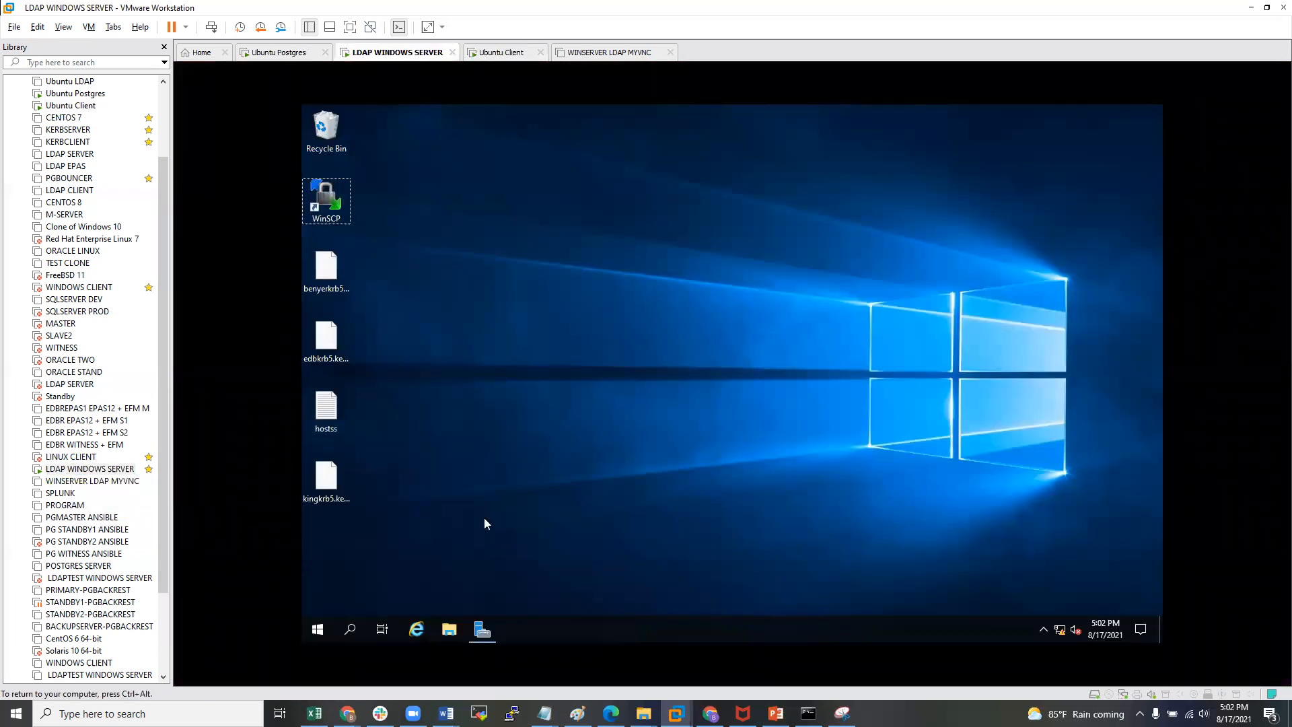
{"action": "left_click", "coordinate": [350, 630]}
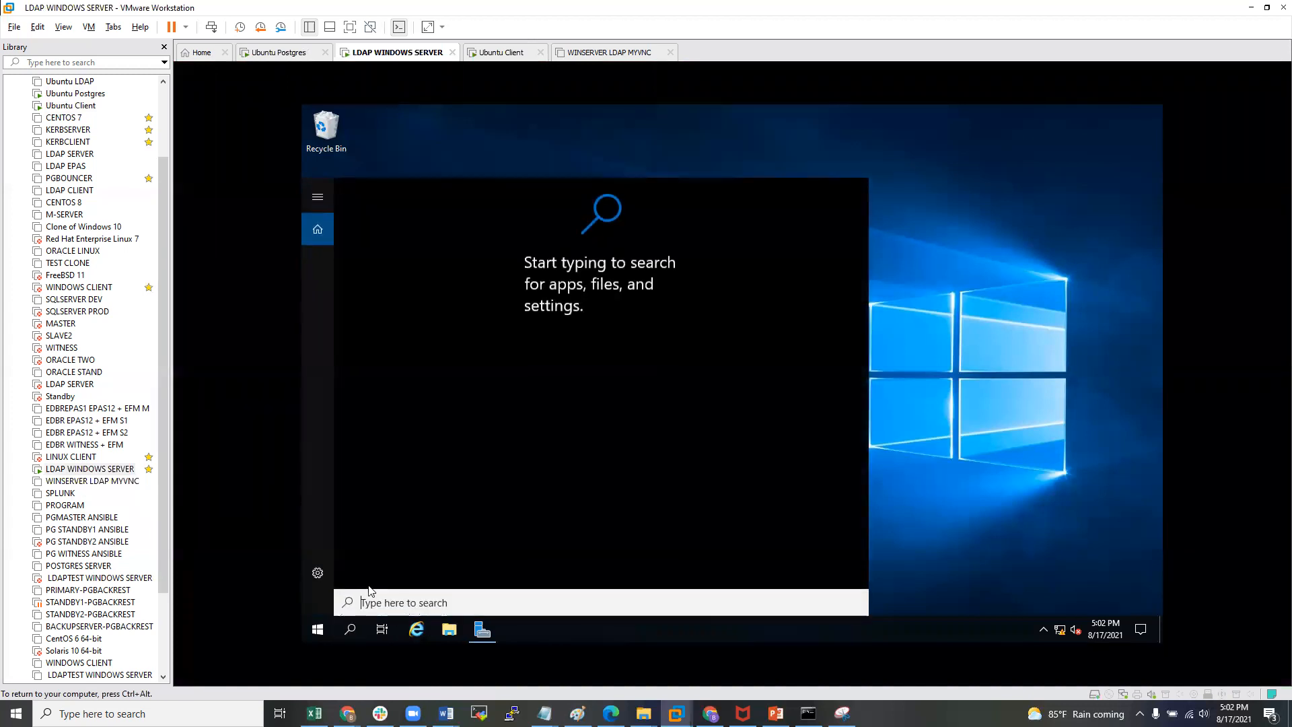
{"action": "type", "text": "cmd"}
{"action": "key", "text": "Return"}
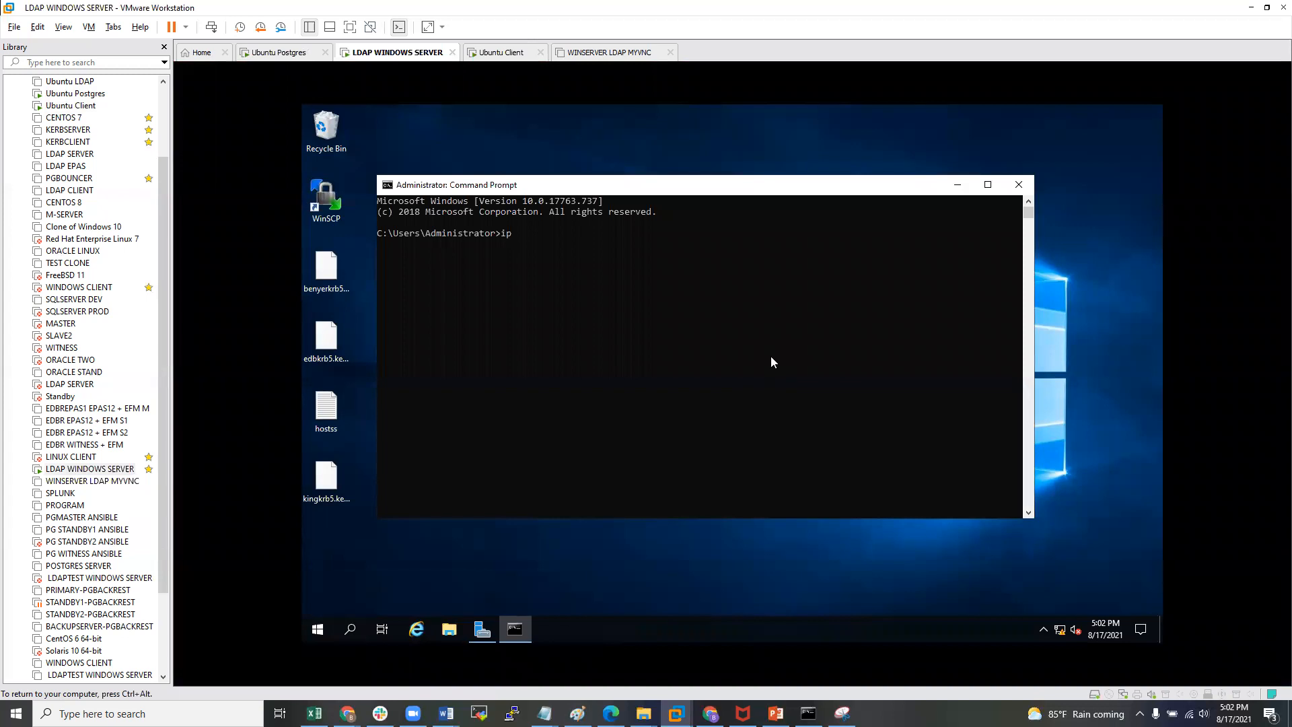
- Run ipconfig and highlight the IPv4 address 192.168.0.169
{"action": "type", "text": "ipconfig"}
{"action": "key", "text": "Return"}
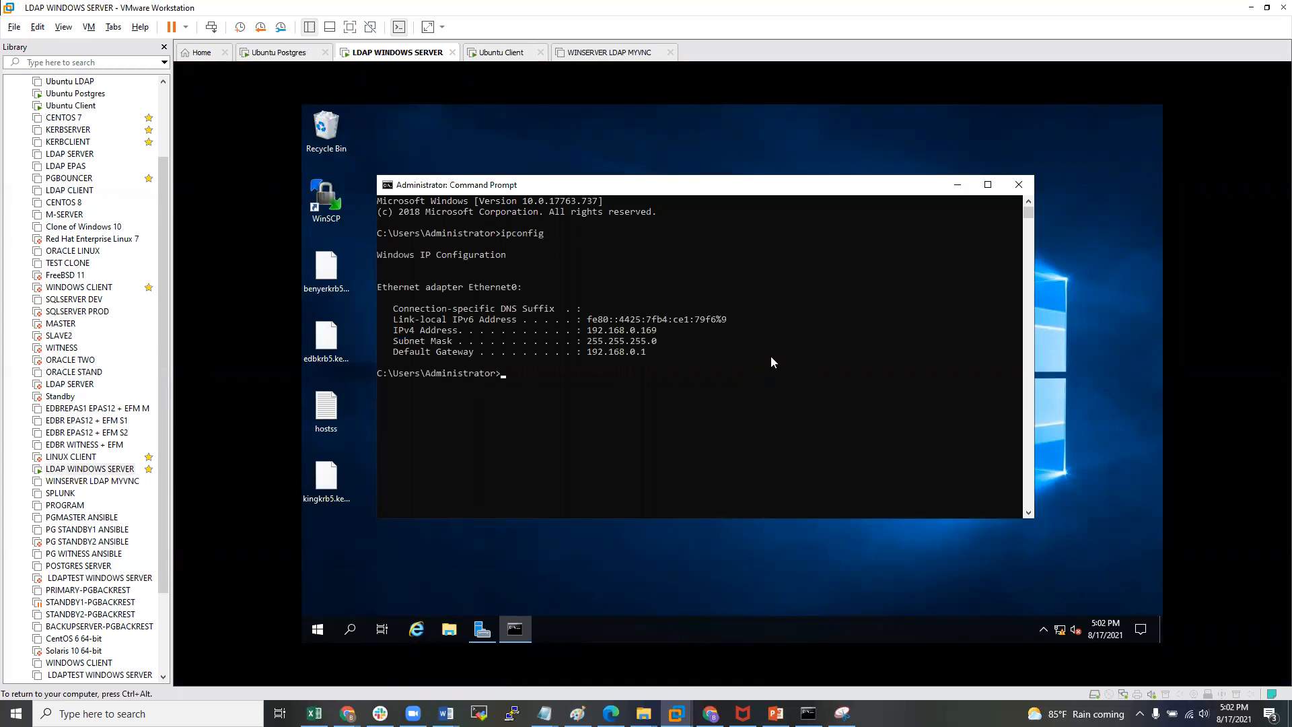
{"action": "left_click", "coordinate": [593, 329]}
{"action": "left_click_drag", "start_coordinate": [594, 331], "coordinate": [653, 339]}
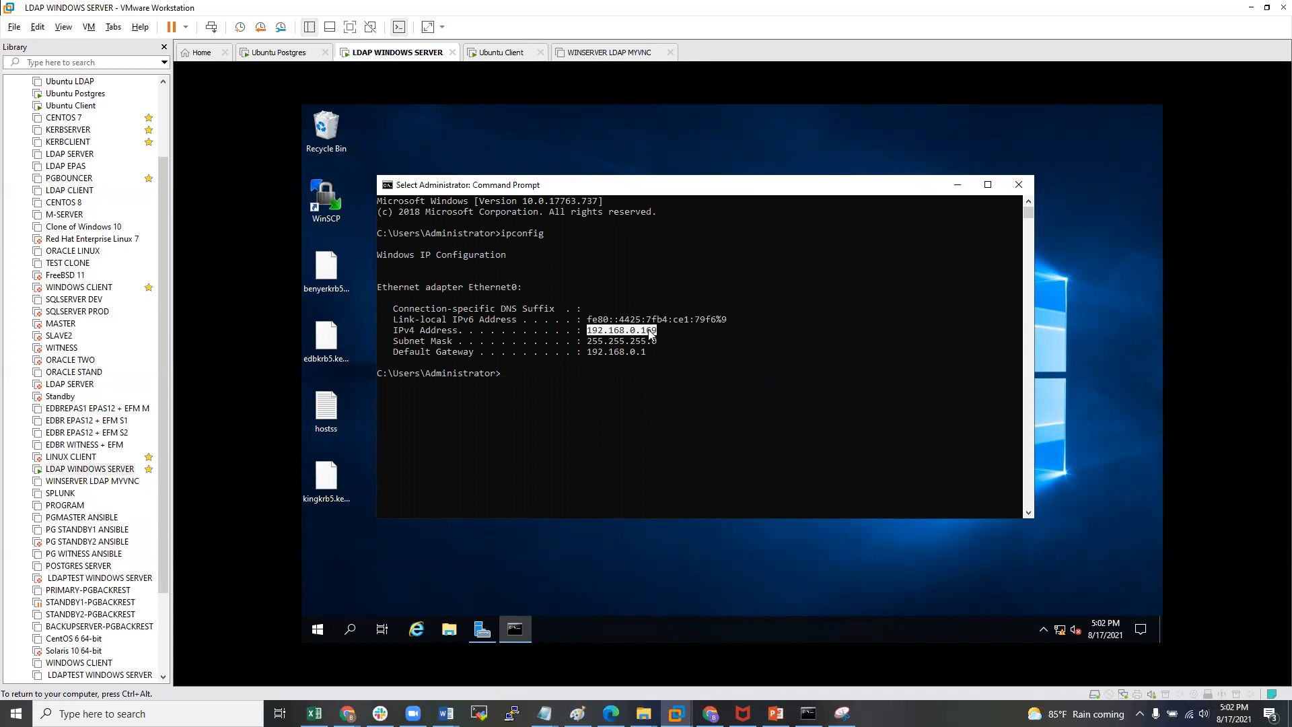
{"action": "left_click", "coordinate": [713, 279]}
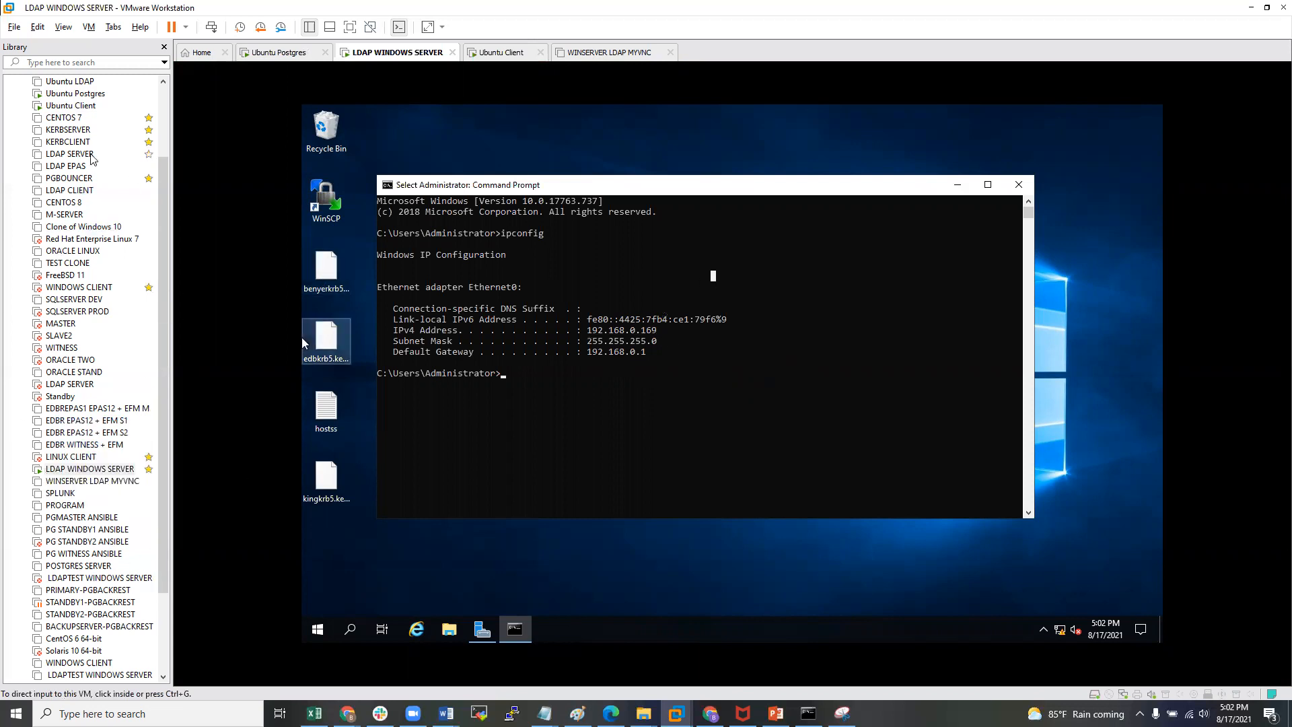
- On the Ubuntu Client, list /etc/hosts and highlight the 192.168.0.169 ldapwinserver.hopto.org entry
{"action": "left_click", "coordinate": [66, 106]}
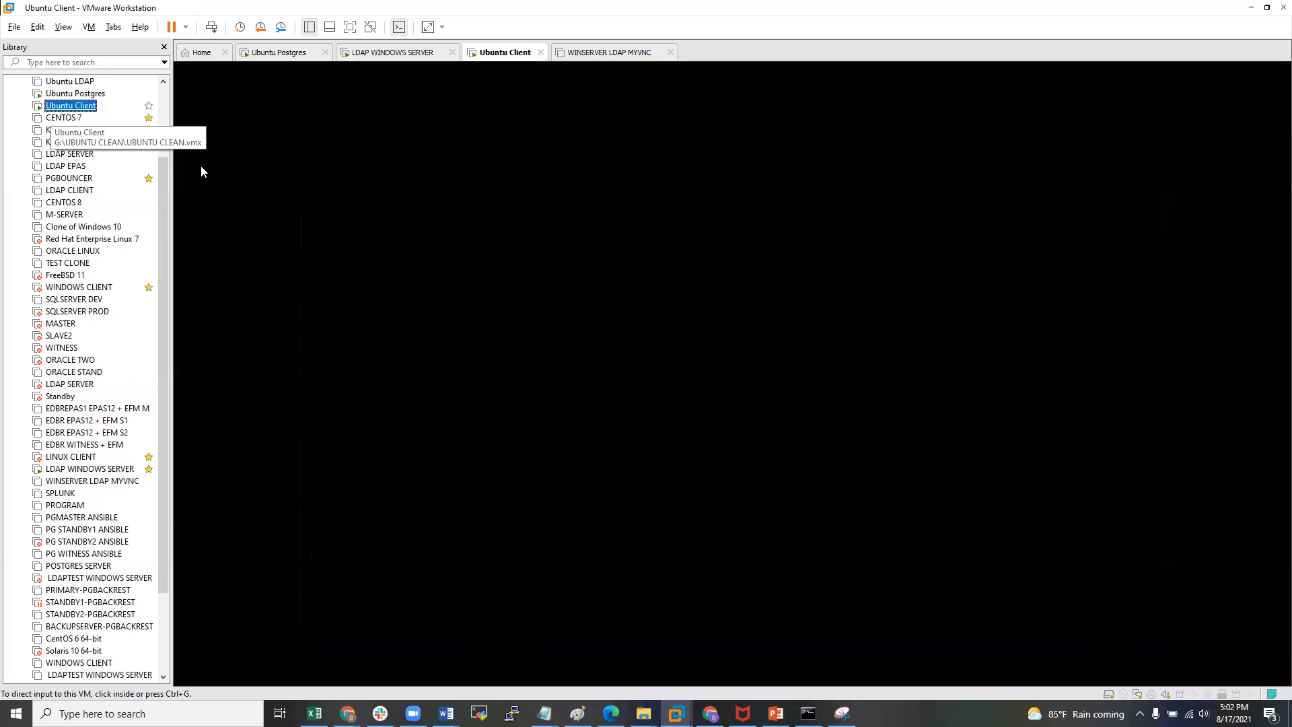
{"action": "key", "text": "Return"}
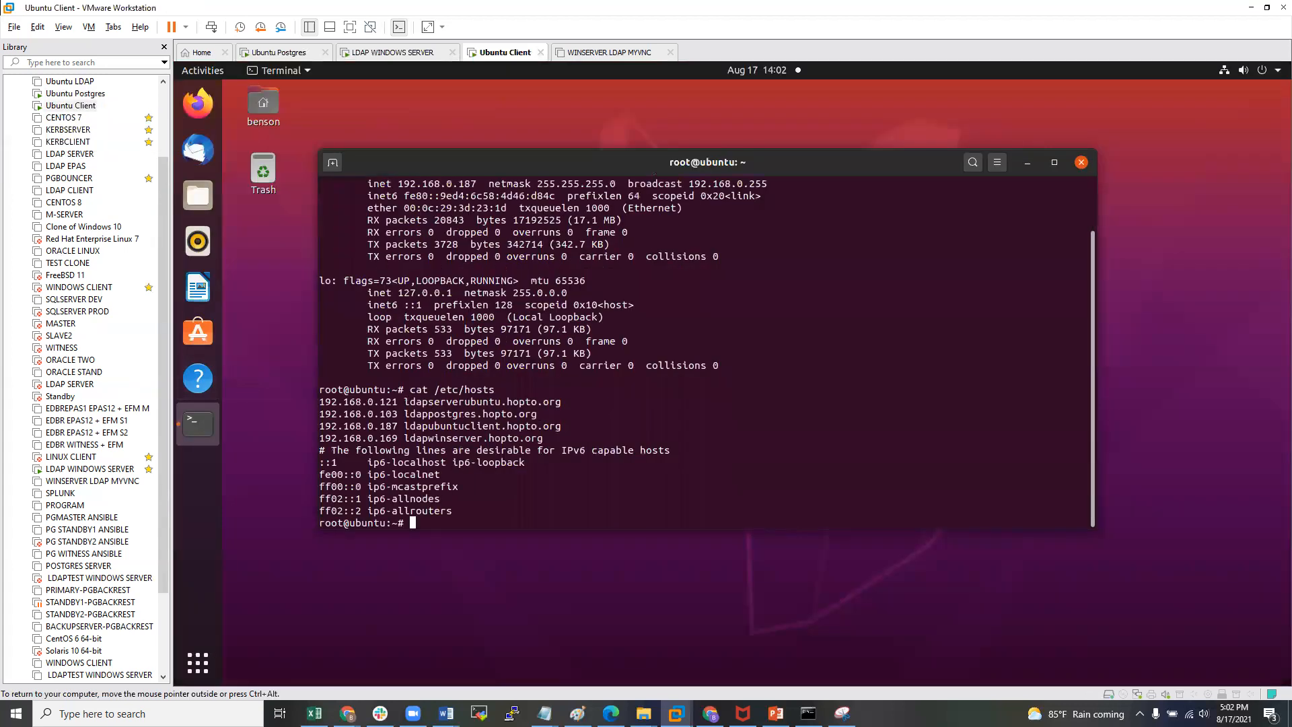
{"action": "left_click_drag", "start_coordinate": [543, 438], "coordinate": [506, 438]}
{"action": "left_click", "coordinate": [377, 436]}
{"action": "left_click", "coordinate": [403, 436]}
{"action": "left_click", "coordinate": [501, 438]}
- Highlight the ldapubuntuclient, ldappostgres (192.168.0.103) and ldapserverubuntu (192.168.0.121) host entries
{"action": "left_click_drag", "start_coordinate": [404, 425], "coordinate": [537, 426]}
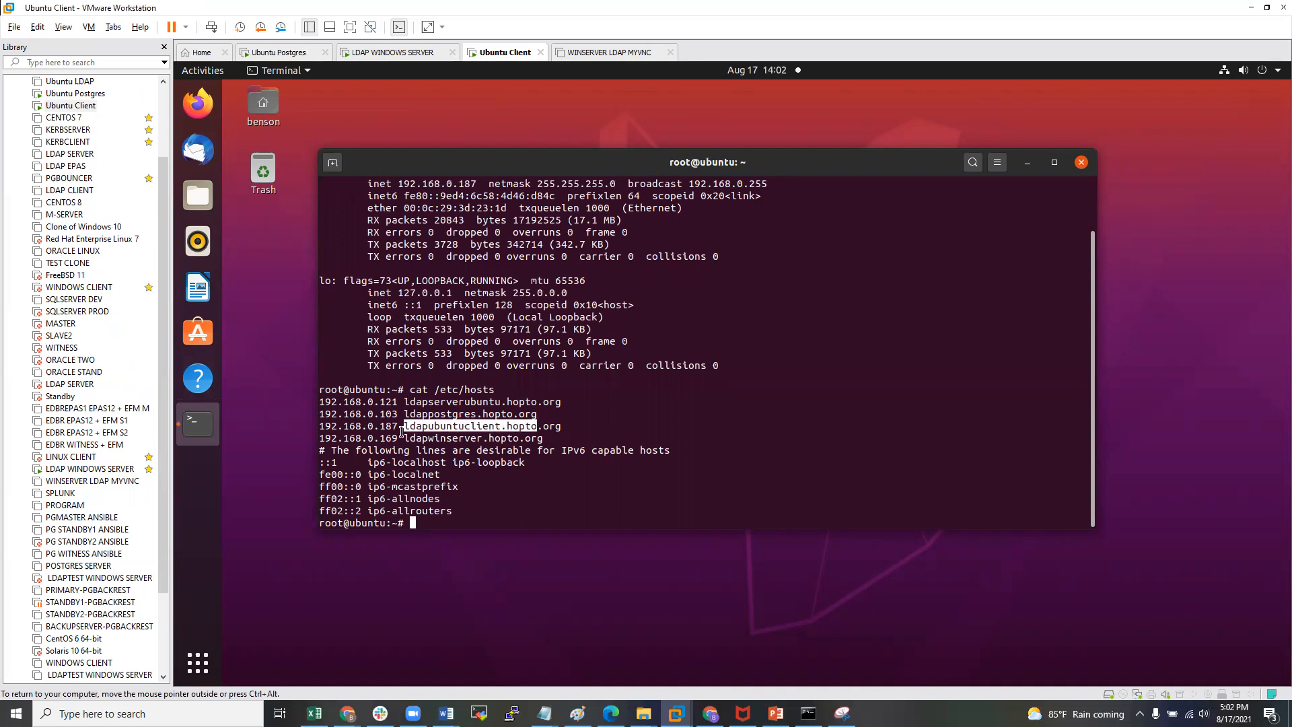
{"action": "left_click_drag", "start_coordinate": [399, 427], "coordinate": [332, 414]}
{"action": "left_click", "coordinate": [449, 413]}
{"action": "left_click", "coordinate": [365, 406]}
{"action": "left_click_drag", "start_coordinate": [569, 401], "coordinate": [419, 400]}
{"action": "left_click", "coordinate": [355, 391]}
{"action": "left_click", "coordinate": [465, 406]}
{"action": "left_click_drag", "start_coordinate": [560, 402], "coordinate": [292, 393]}
{"action": "left_click", "coordinate": [418, 396]}
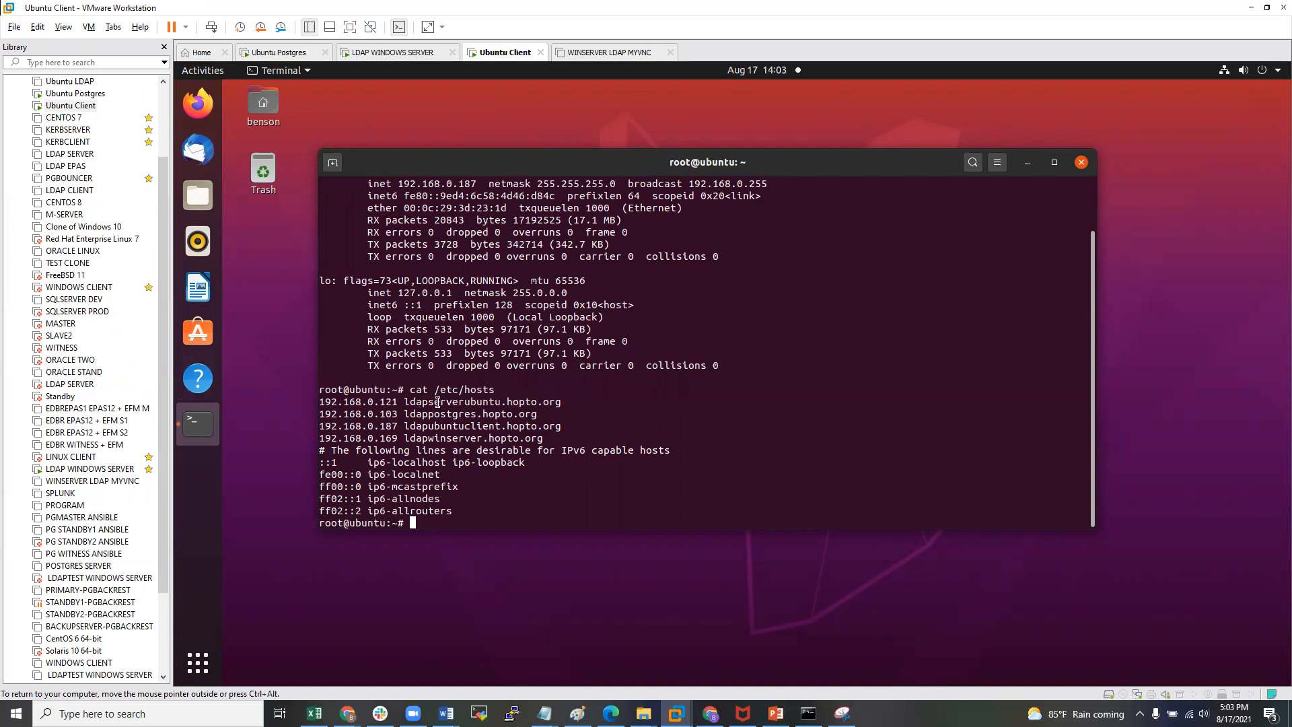
- Highlight the three LDAP hosts entries together, then add blank prompt lines
{"action": "scroll", "coordinate": [708, 395], "scroll_direction": "up", "scroll_amount": 1}
{"action": "scroll", "coordinate": [709, 394], "scroll_direction": "down", "scroll_amount": 1}
{"action": "left_click_drag", "start_coordinate": [556, 441], "coordinate": [320, 409]}
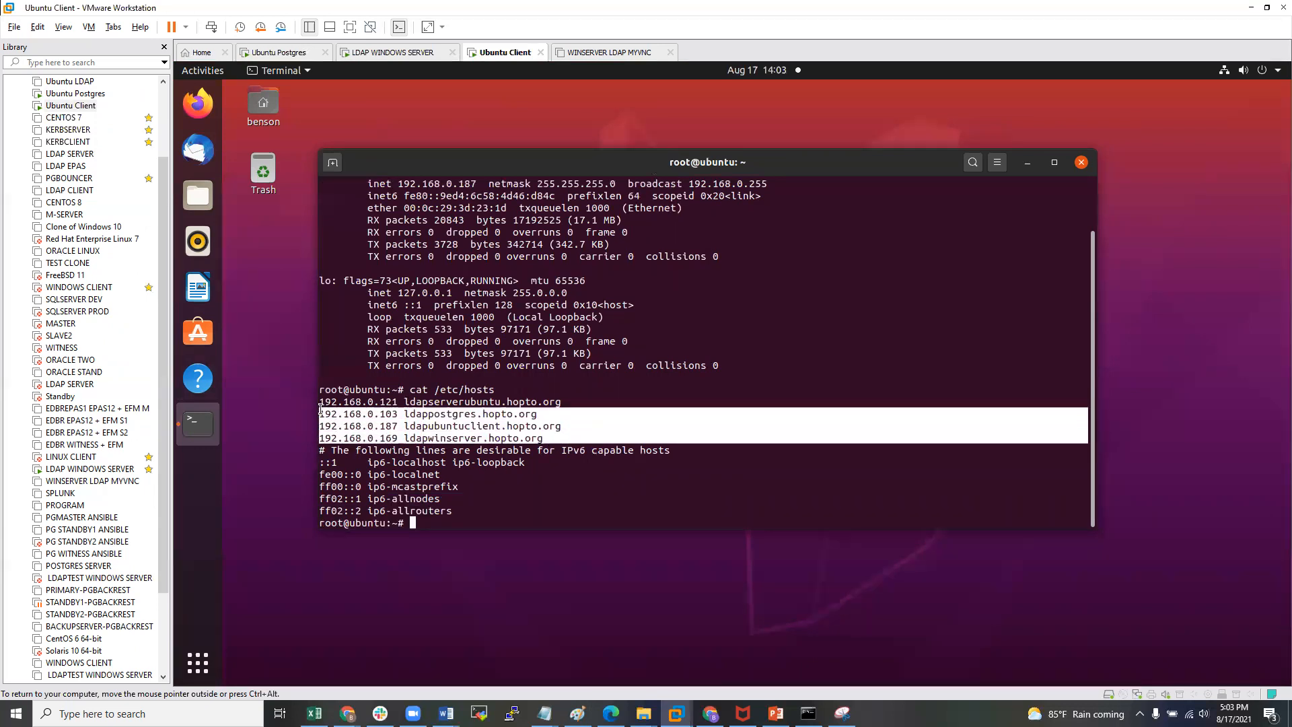
{"action": "left_click", "coordinate": [587, 353]}
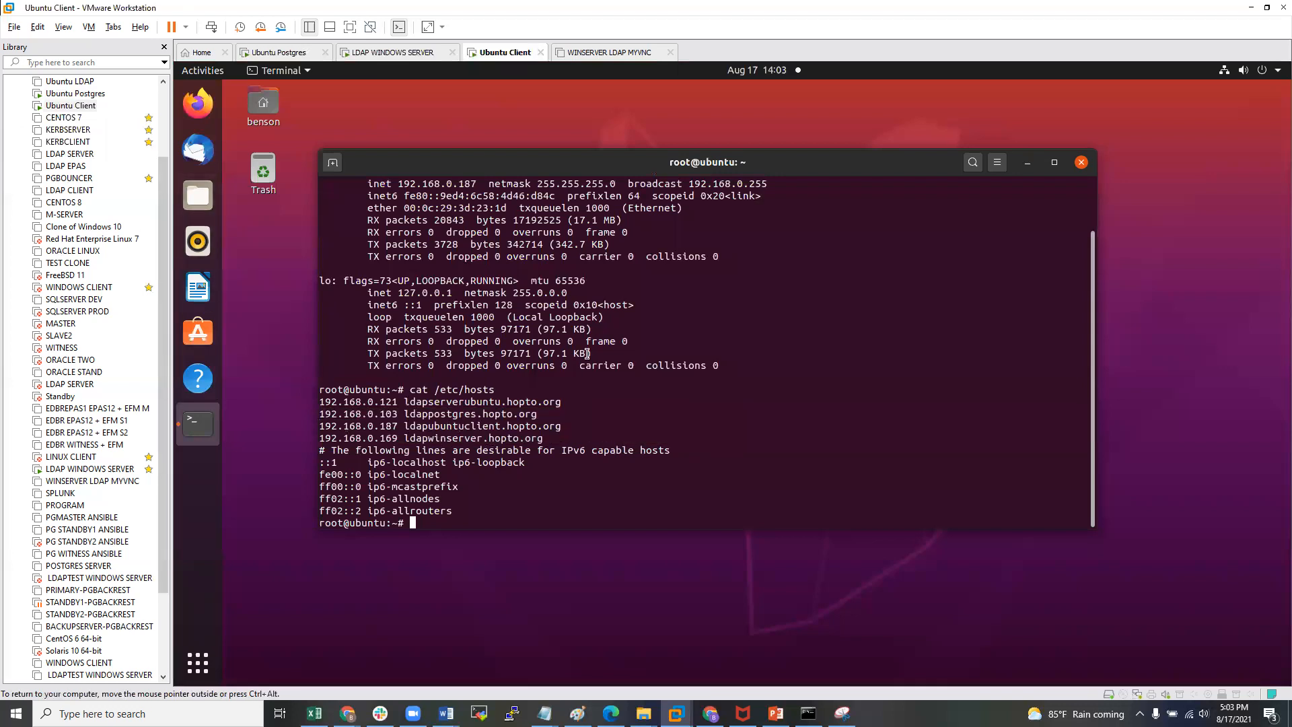
{"action": "key", "text": "Return"}
{"action": "key", "text": "Return"}
{"action": "key", "text": "Return"}
{"action": "key", "text": "Return"}
{"action": "key", "text": "Return"}
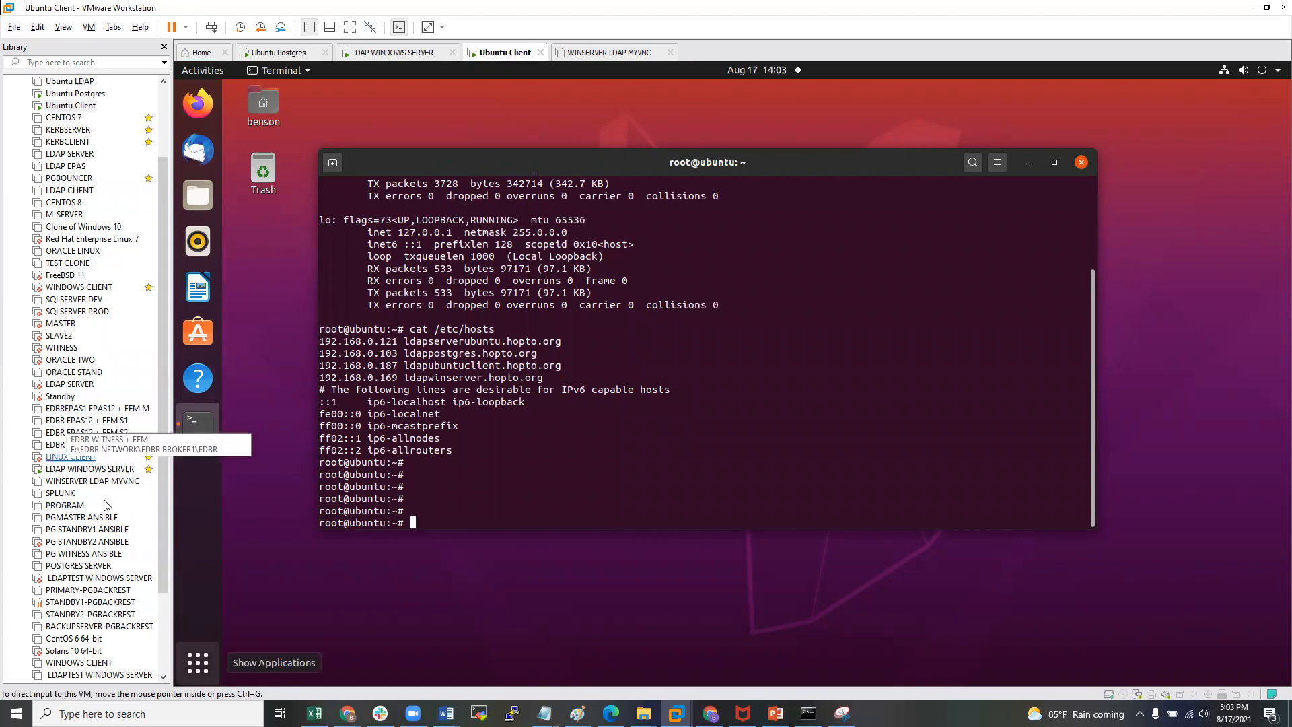
- Switch to the LDAP WINDOWS SERVER VM and bring Server Manager's dashboard to the front, nudged left
{"action": "left_click", "coordinate": [75, 469]}
{"action": "double_click", "coordinate": [75, 470]}
{"action": "left_click", "coordinate": [481, 629]}
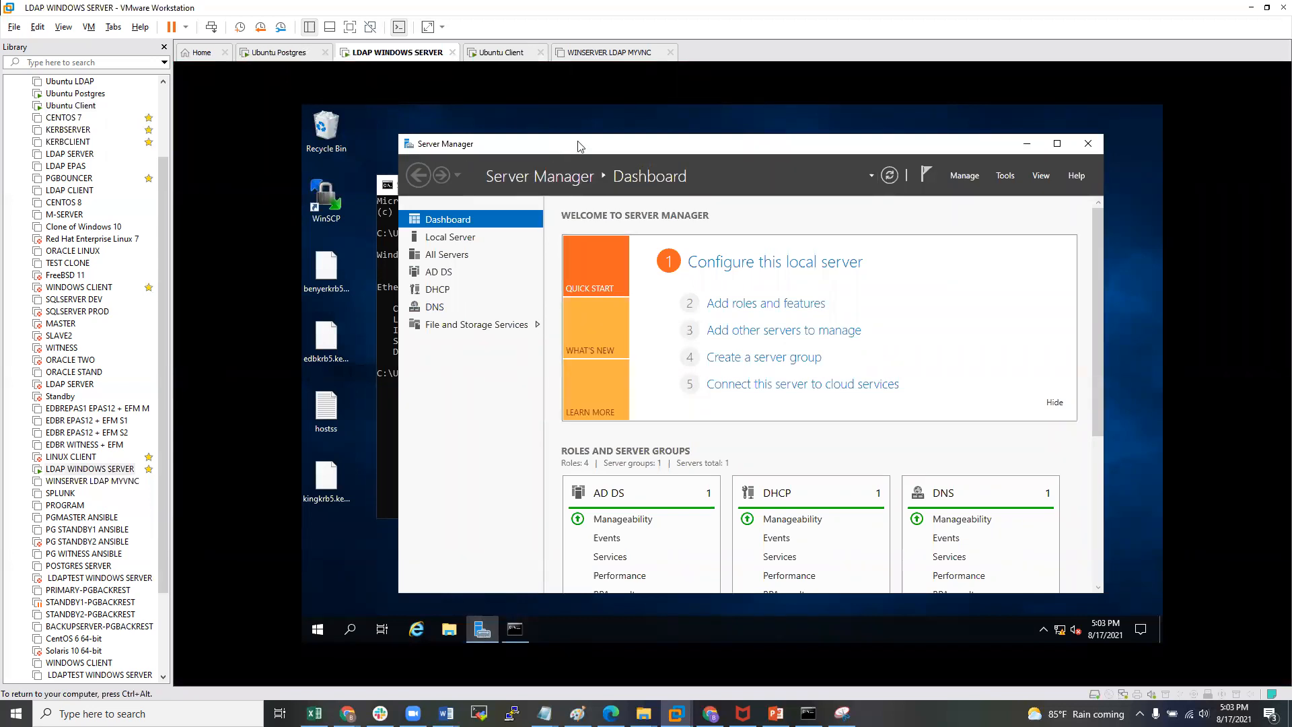
{"action": "left_click_drag", "start_coordinate": [571, 144], "coordinate": [537, 139]}
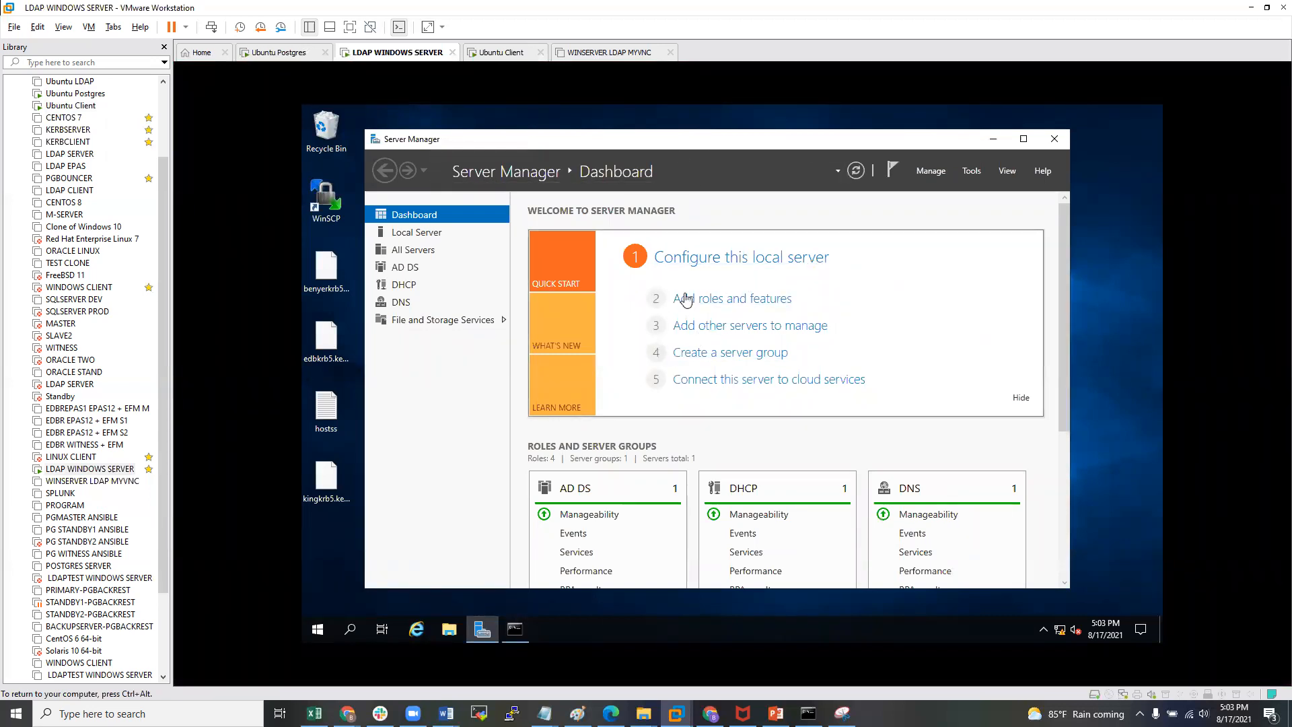
- Launch Active Directory Users and Computers from Server Manager's Tools and enlarge its window
{"action": "left_click", "coordinate": [970, 171]}
{"action": "left_click", "coordinate": [1000, 246]}
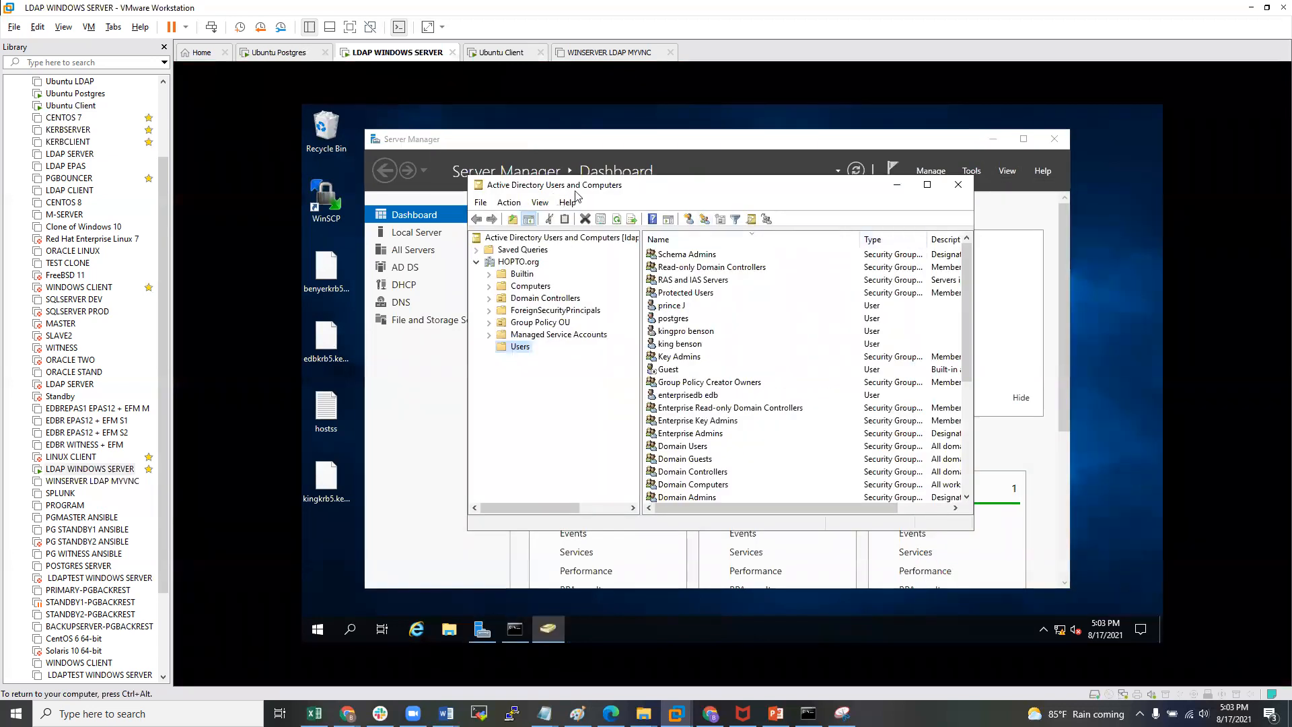
{"action": "left_click_drag", "start_coordinate": [620, 183], "coordinate": [589, 184]}
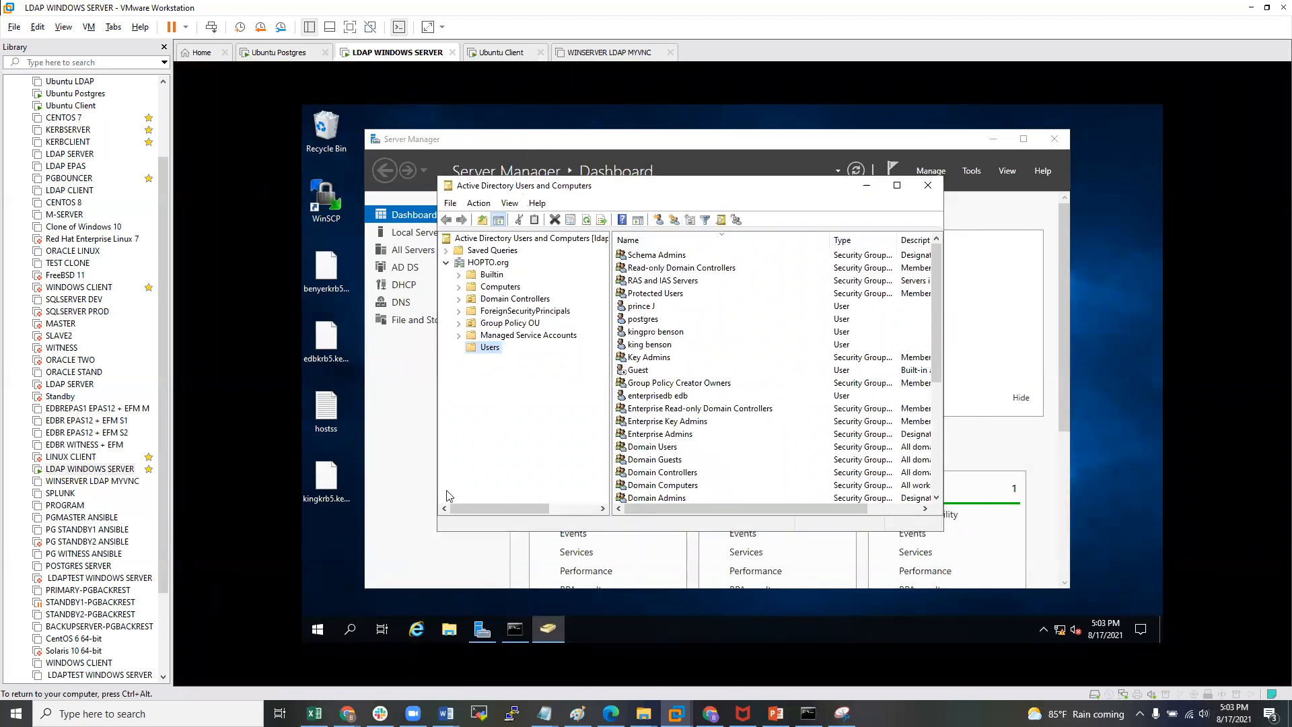
{"action": "left_click", "coordinate": [434, 535]}
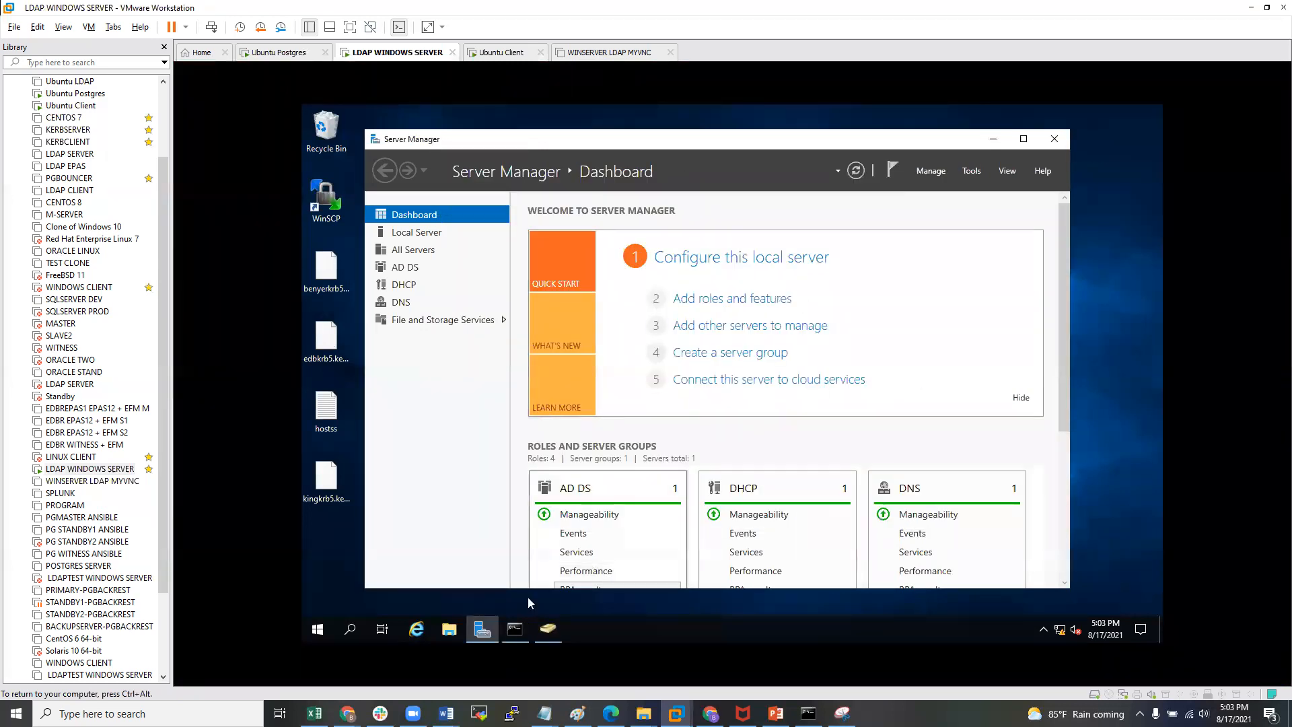
{"action": "left_click", "coordinate": [482, 629]}
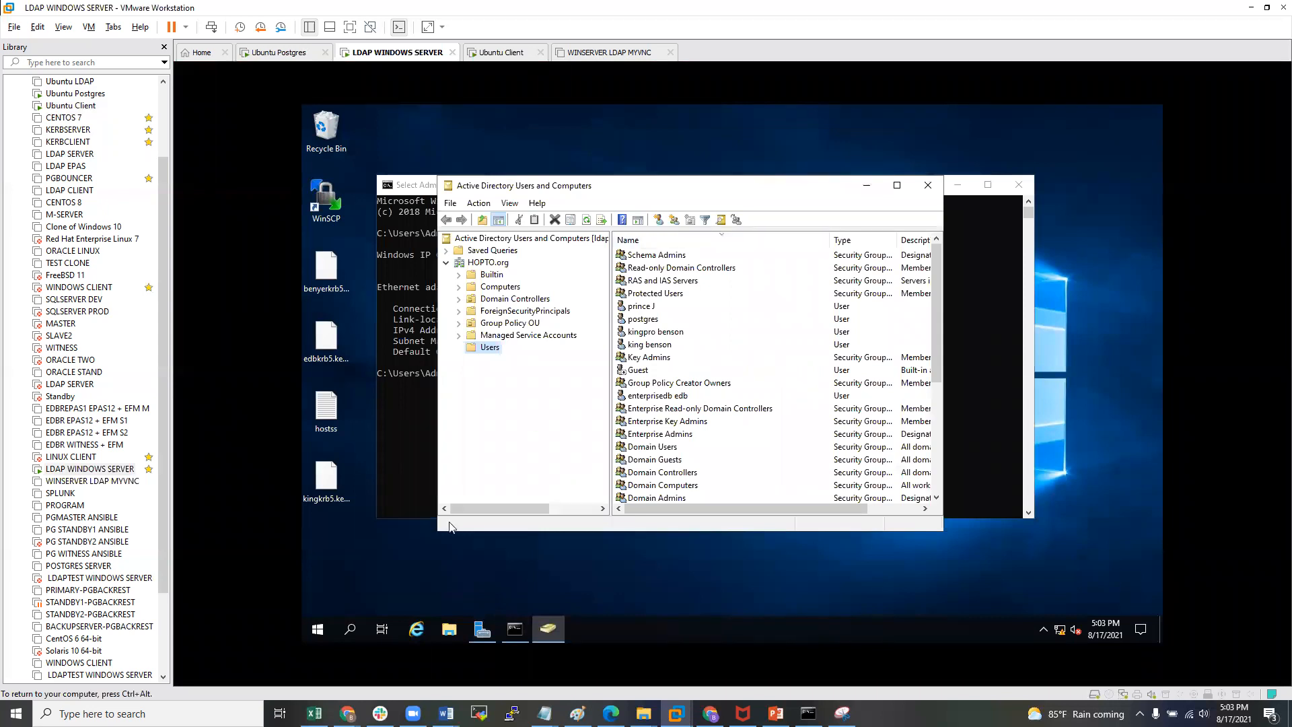
{"action": "left_click_drag", "start_coordinate": [438, 530], "coordinate": [362, 587]}
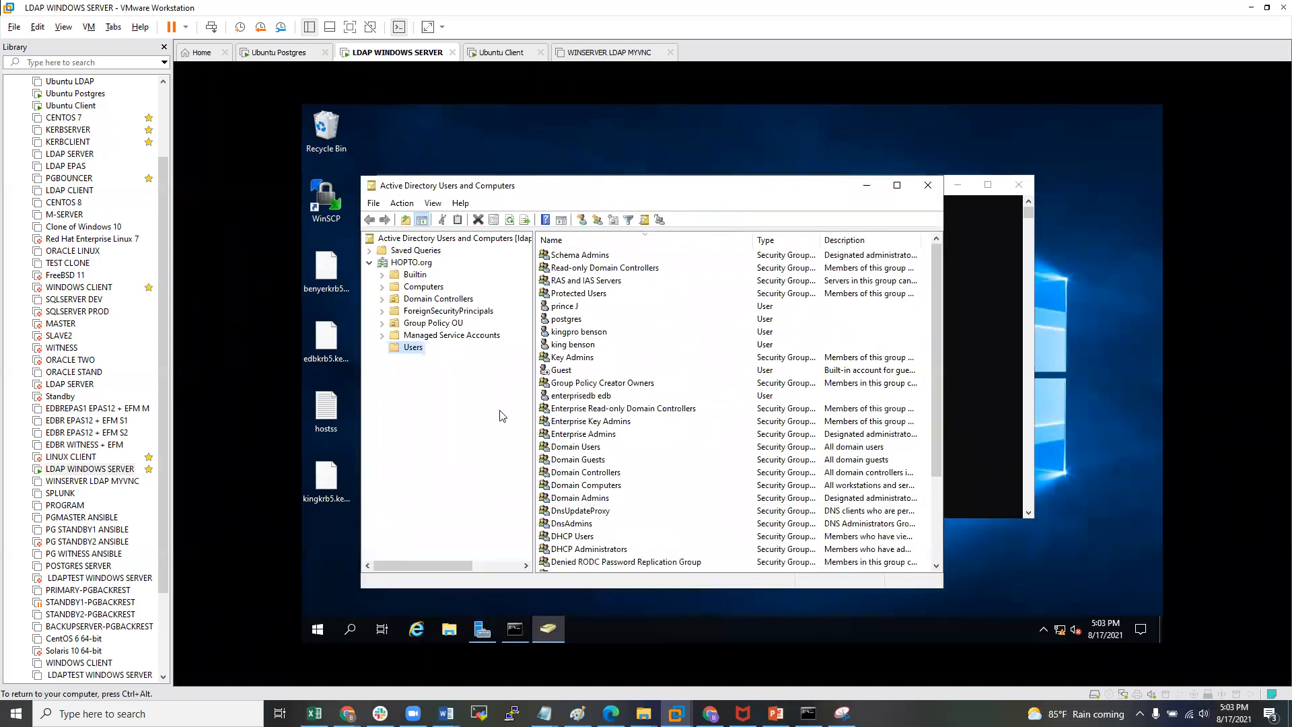
{"action": "left_click_drag", "start_coordinate": [589, 187], "coordinate": [648, 165]}
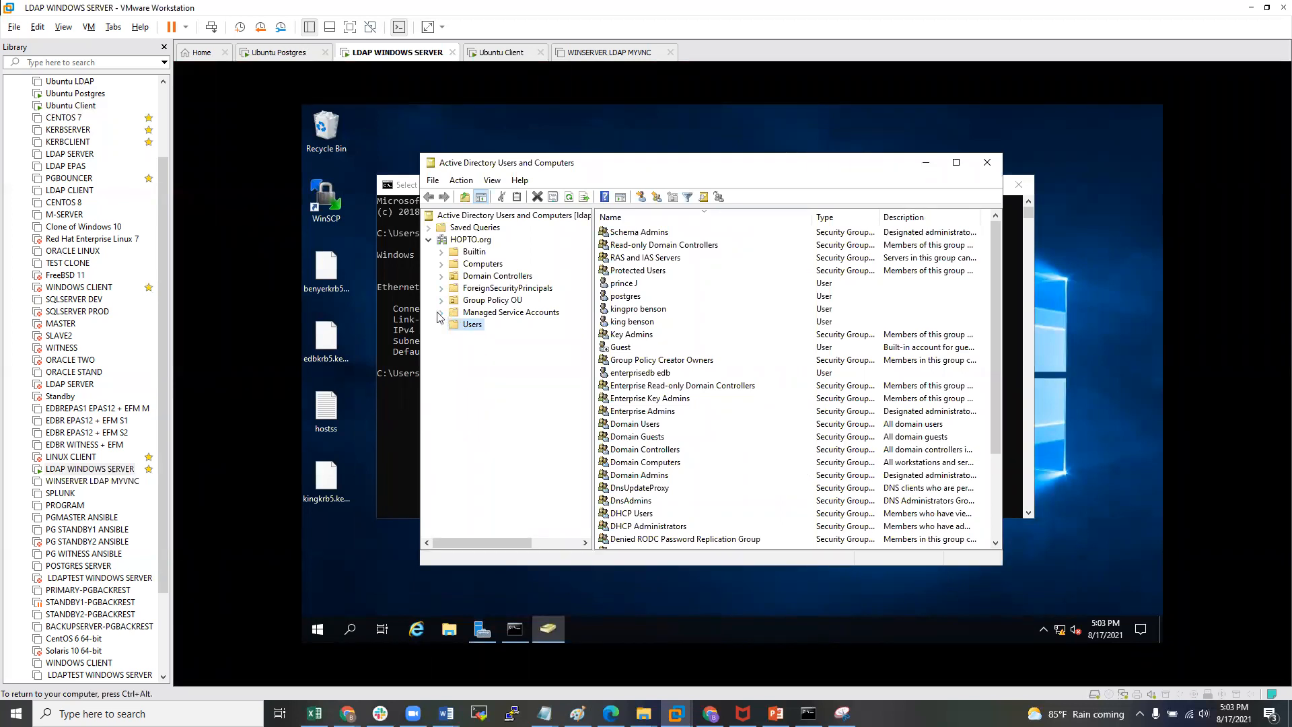
- Browse HOPTO.org's Users container, review its accounts and groups, and select Administrator
{"action": "left_click", "coordinate": [468, 239]}
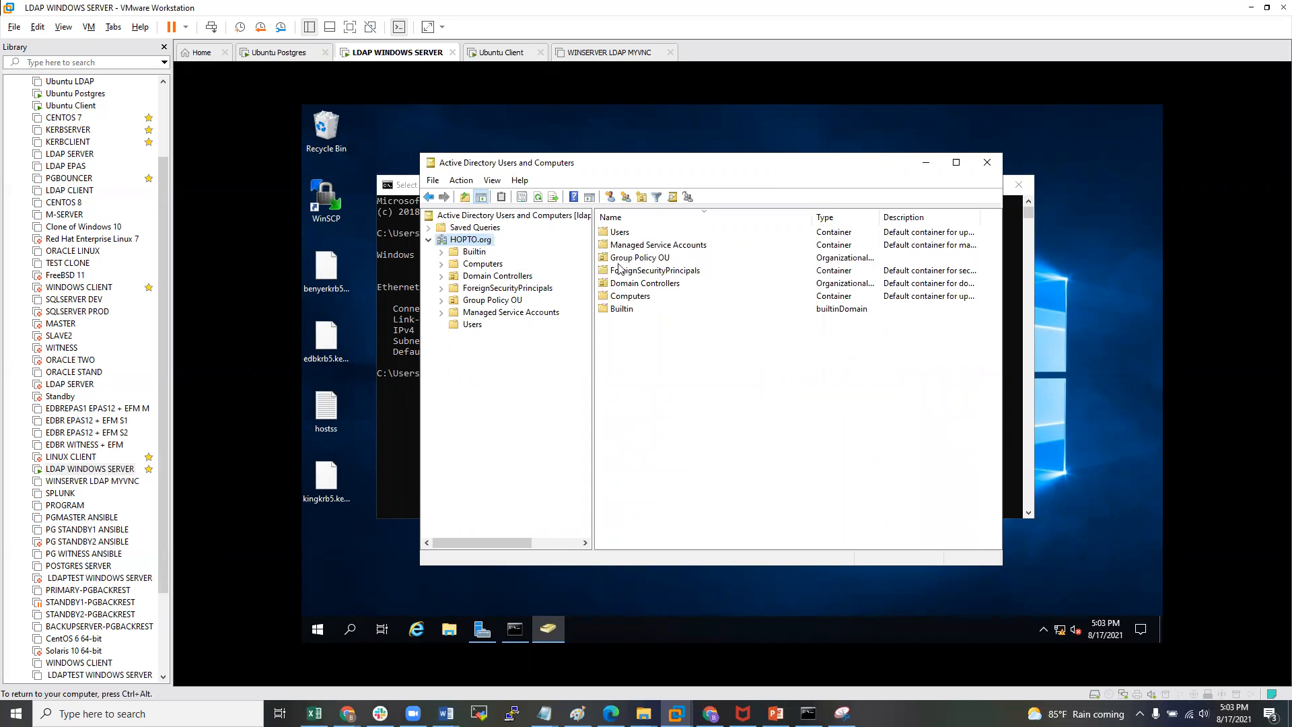
{"action": "left_click", "coordinate": [463, 327]}
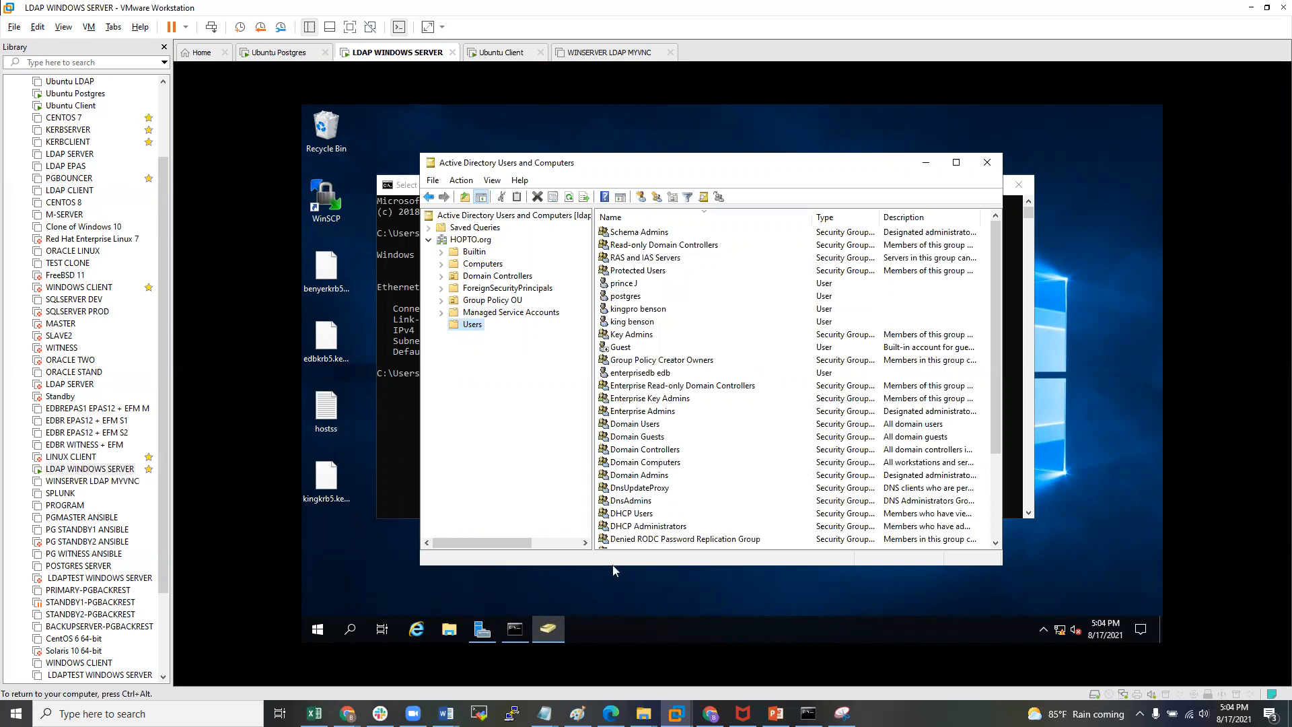
{"action": "left_click_drag", "start_coordinate": [612, 570], "coordinate": [613, 614]}
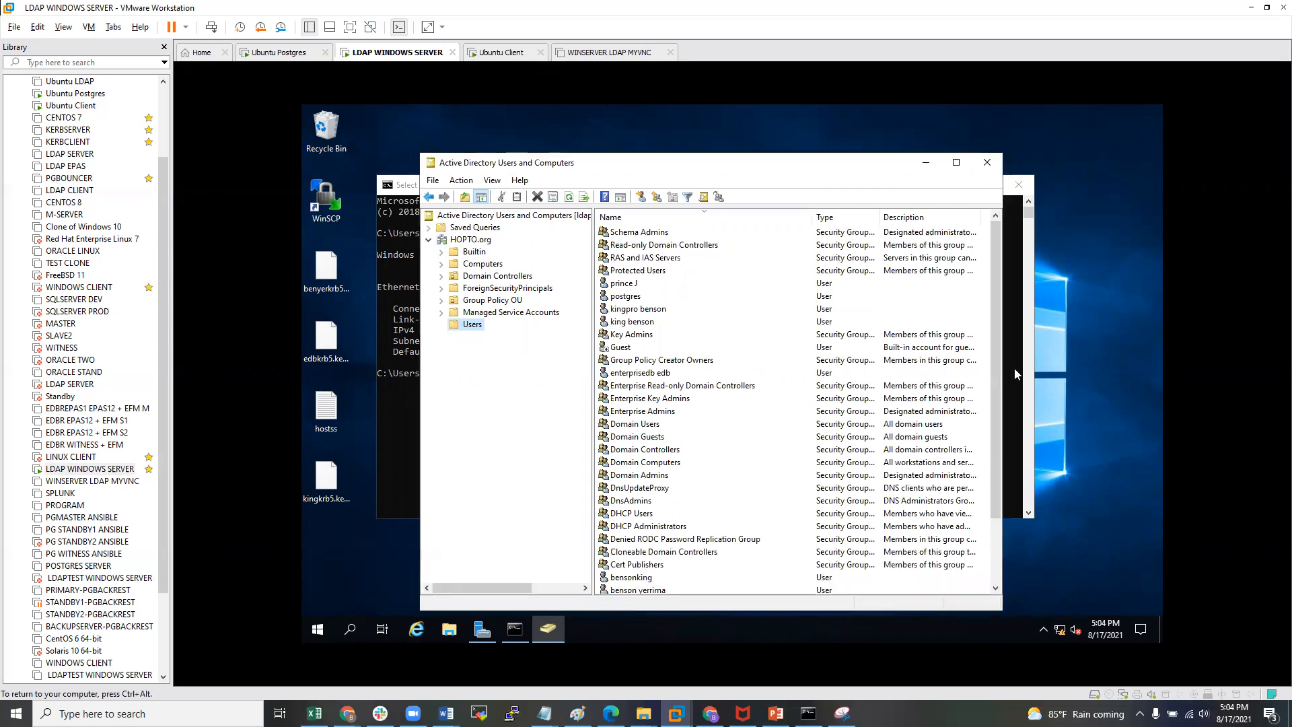
{"action": "left_click_drag", "start_coordinate": [1002, 226], "coordinate": [1101, 214]}
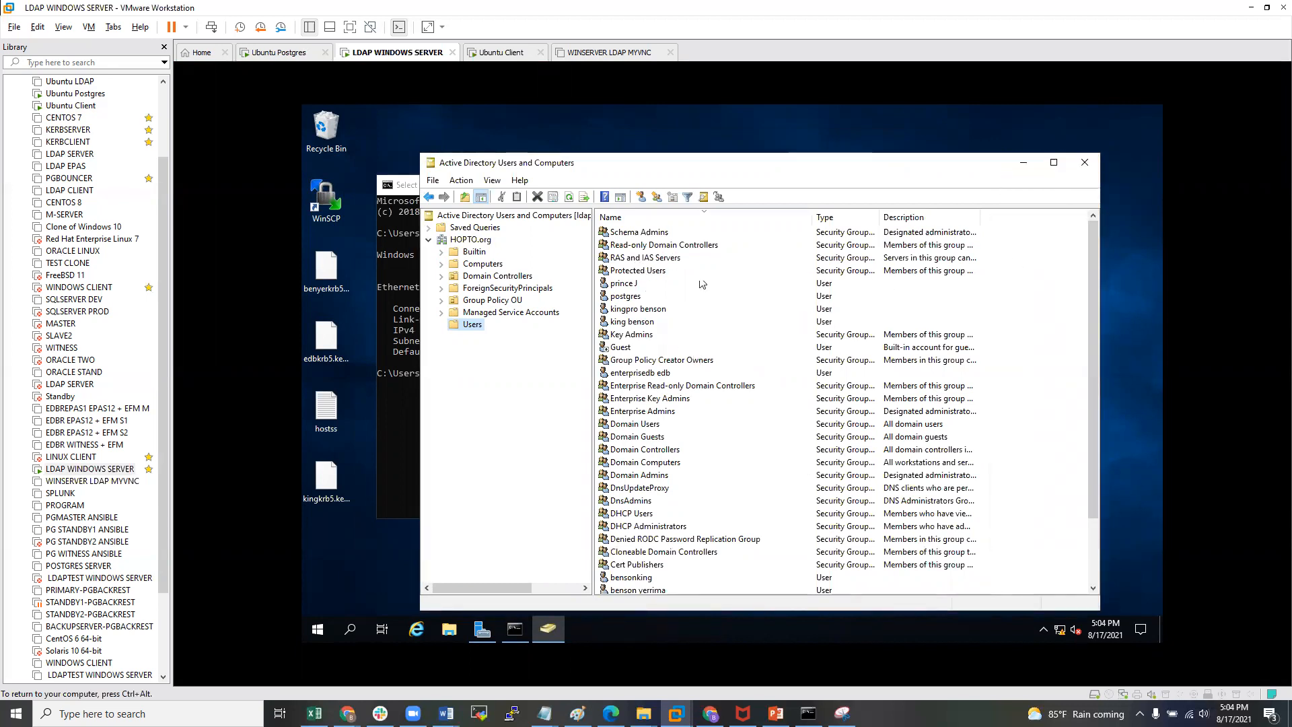
{"action": "scroll", "coordinate": [704, 296], "scroll_direction": "down", "scroll_amount": 2}
{"action": "scroll", "coordinate": [705, 312], "scroll_direction": "up", "scroll_amount": 2}
{"action": "scroll", "coordinate": [730, 336], "scroll_direction": "down", "scroll_amount": 2}
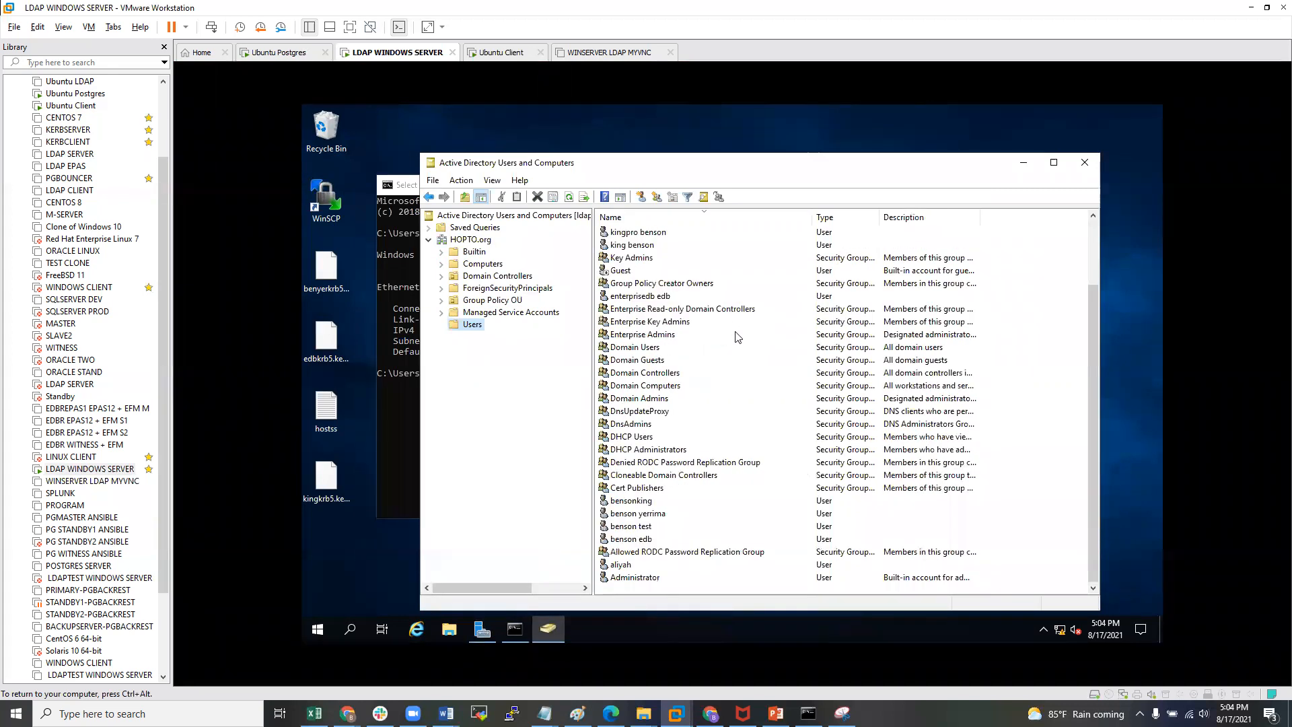
{"action": "scroll", "coordinate": [739, 337], "scroll_direction": "up", "scroll_amount": 2}
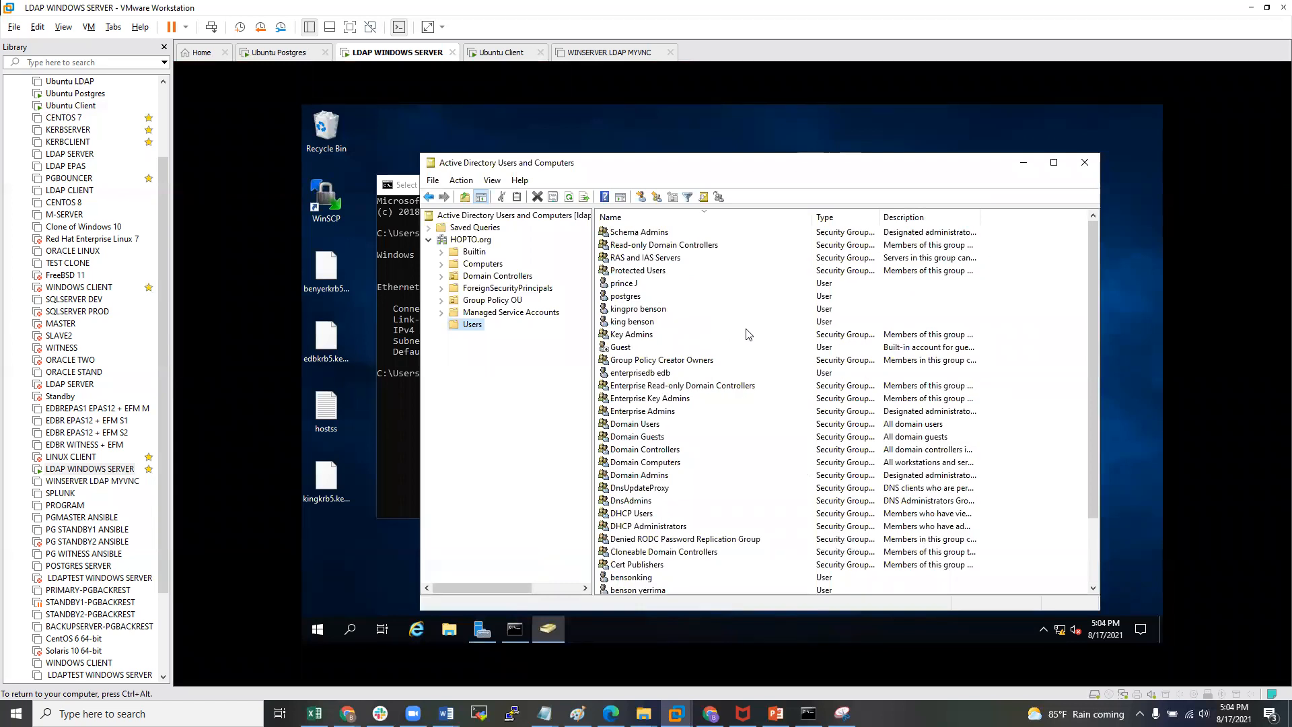
{"action": "scroll", "coordinate": [749, 333], "scroll_direction": "down", "scroll_amount": 2}
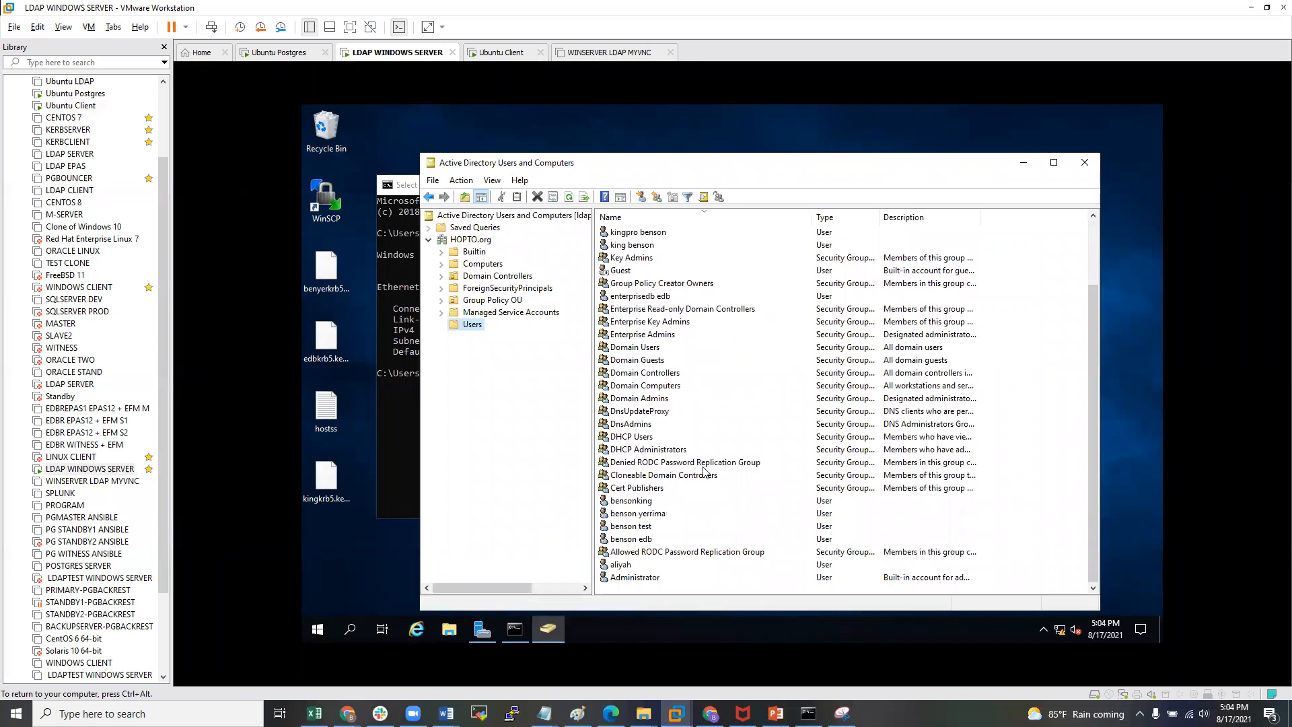
{"action": "scroll", "coordinate": [749, 545], "scroll_direction": "up", "scroll_amount": 2}
{"action": "scroll", "coordinate": [746, 535], "scroll_direction": "down", "scroll_amount": 2}
{"action": "left_click", "coordinate": [707, 583]}
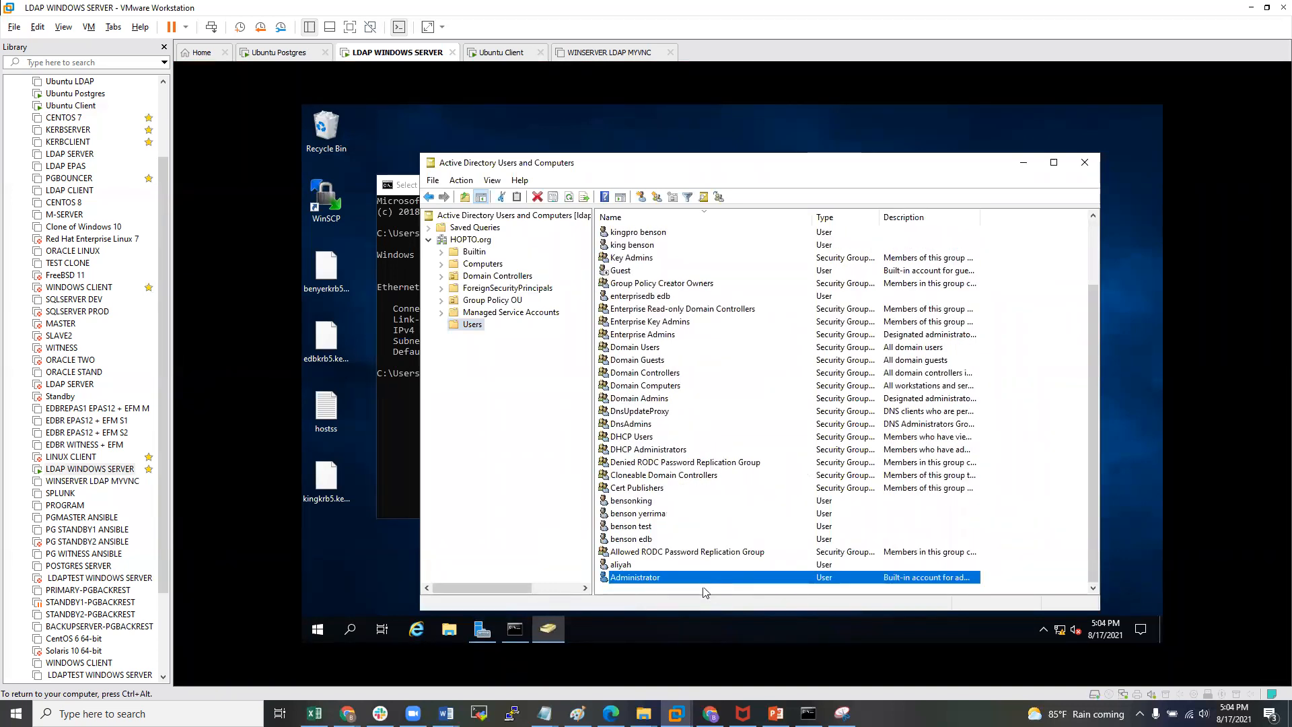
- Copy Administrator into a new user named bensonpostgres with logon name bensonpostgres
{"action": "right_click", "coordinate": [652, 583]}
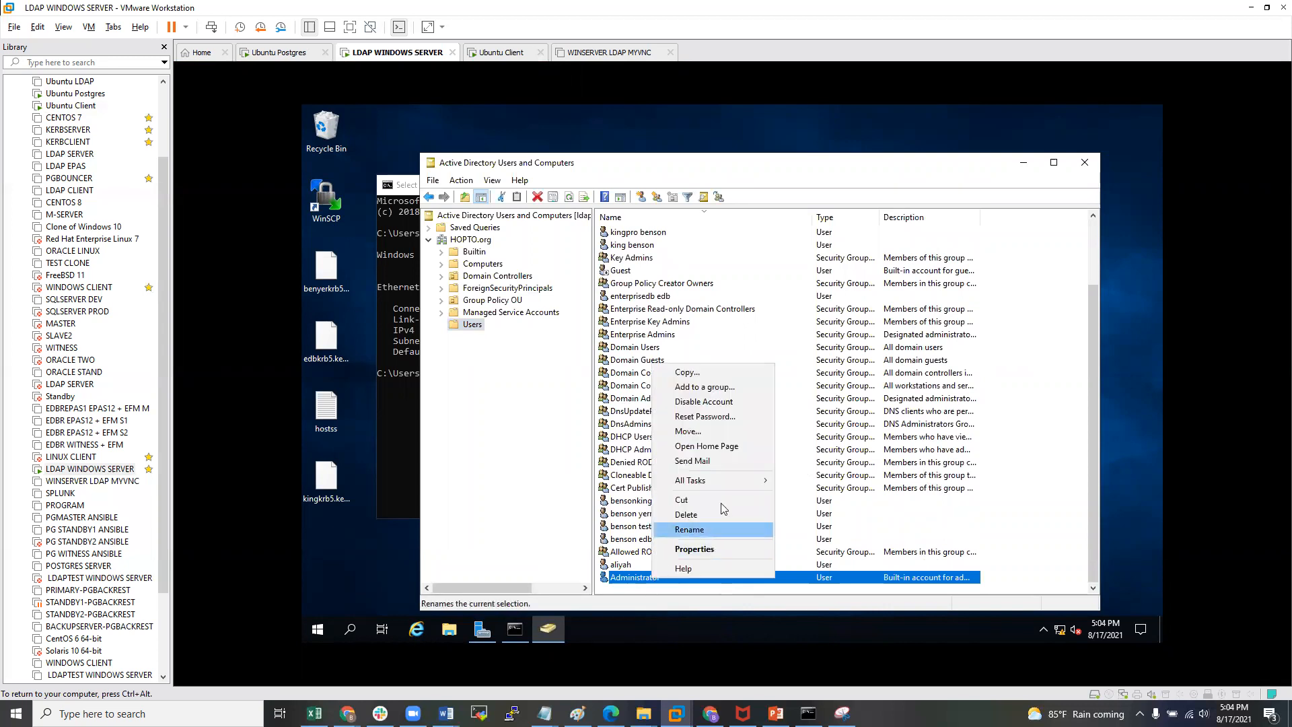
{"action": "left_click", "coordinate": [708, 377]}
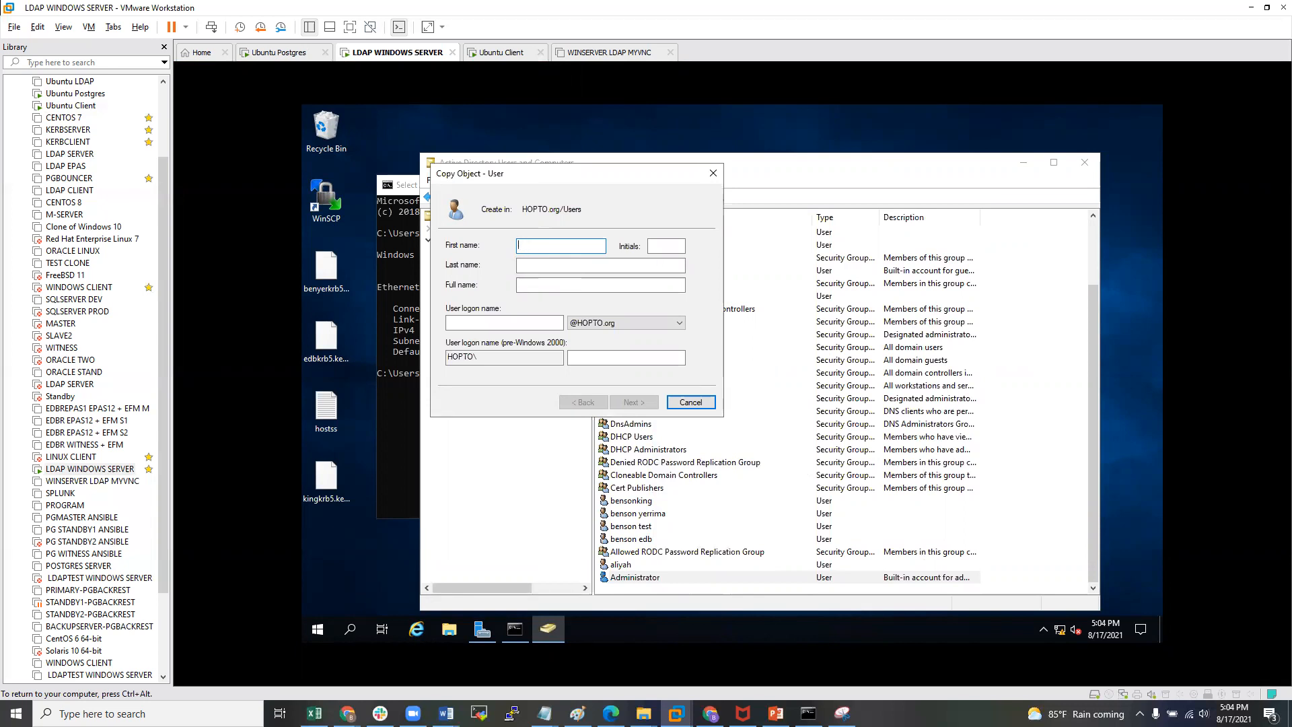
{"action": "type", "text": "bensonpostgres"}
{"action": "left_click", "coordinate": [490, 325]}
{"action": "type", "text": "bensonpostgres"}
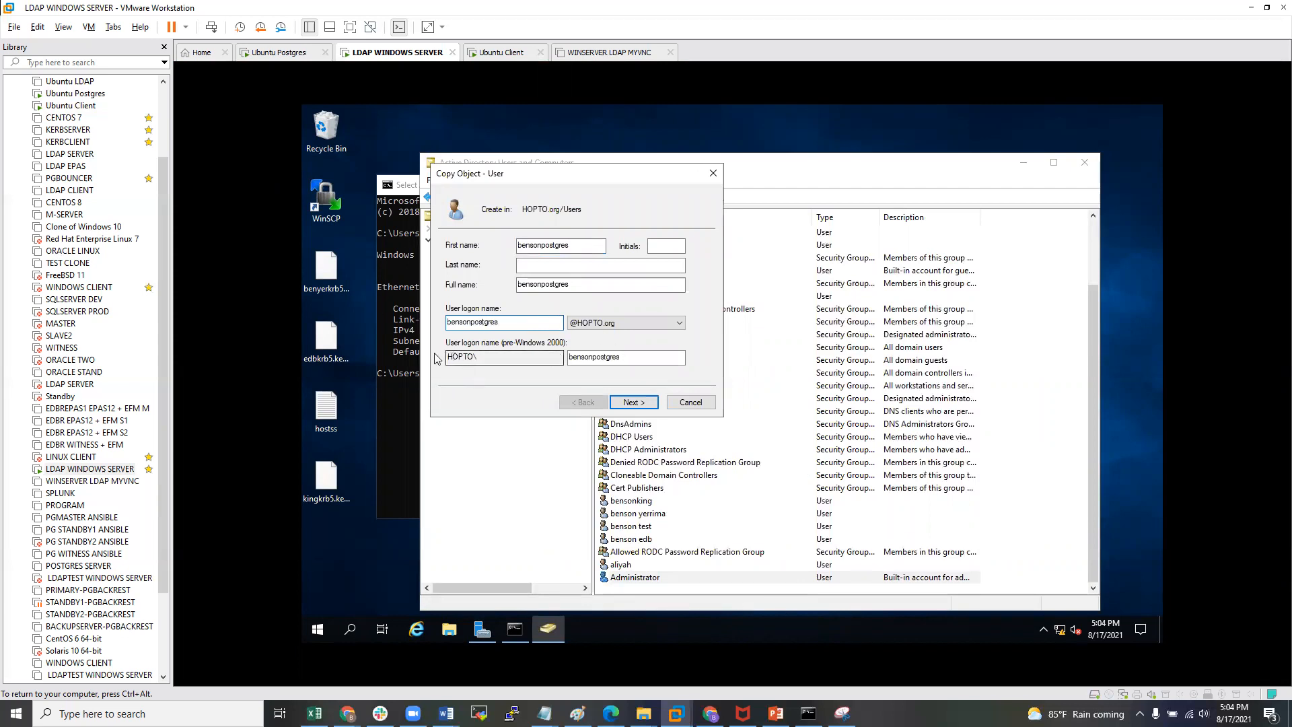
{"action": "left_click", "coordinate": [631, 402]}
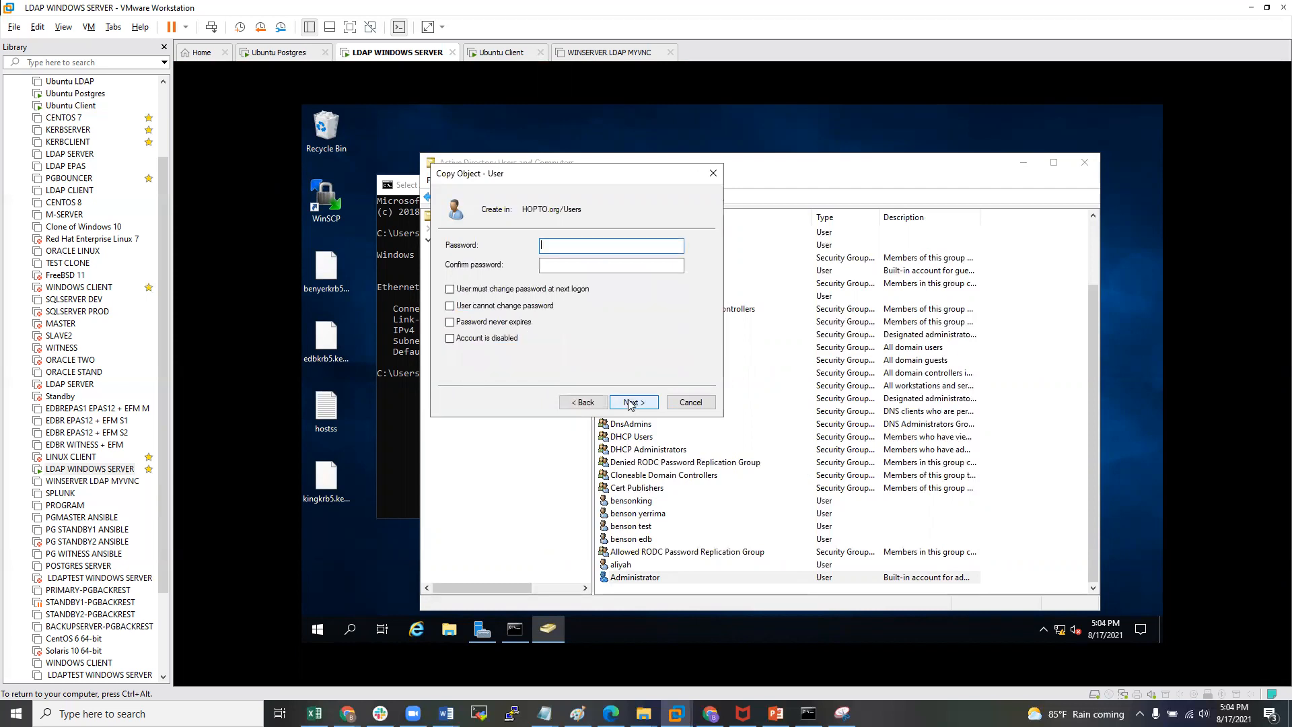
- Set the new user's password to never expire, enter and confirm it, and finish
{"action": "left_click", "coordinate": [450, 323]}
{"action": "left_click", "coordinate": [572, 247]}
{"action": "left_click", "coordinate": [566, 267]}
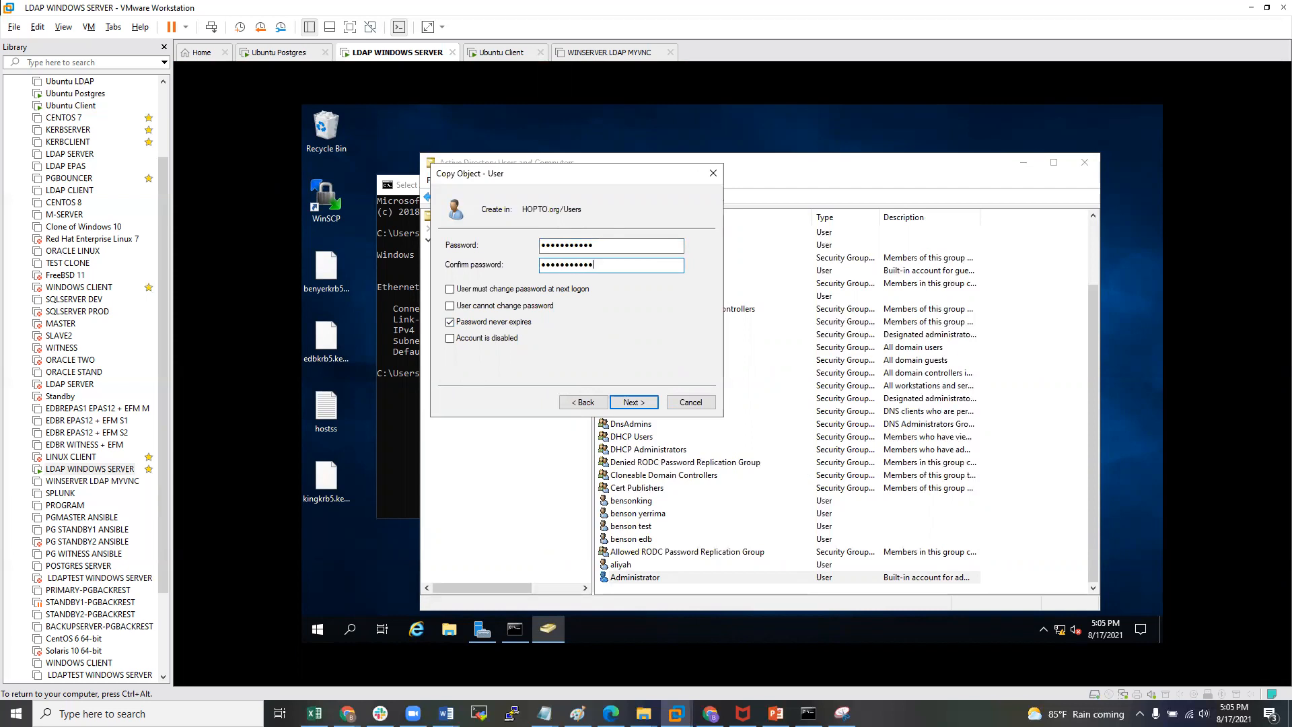
{"action": "left_click", "coordinate": [639, 404]}
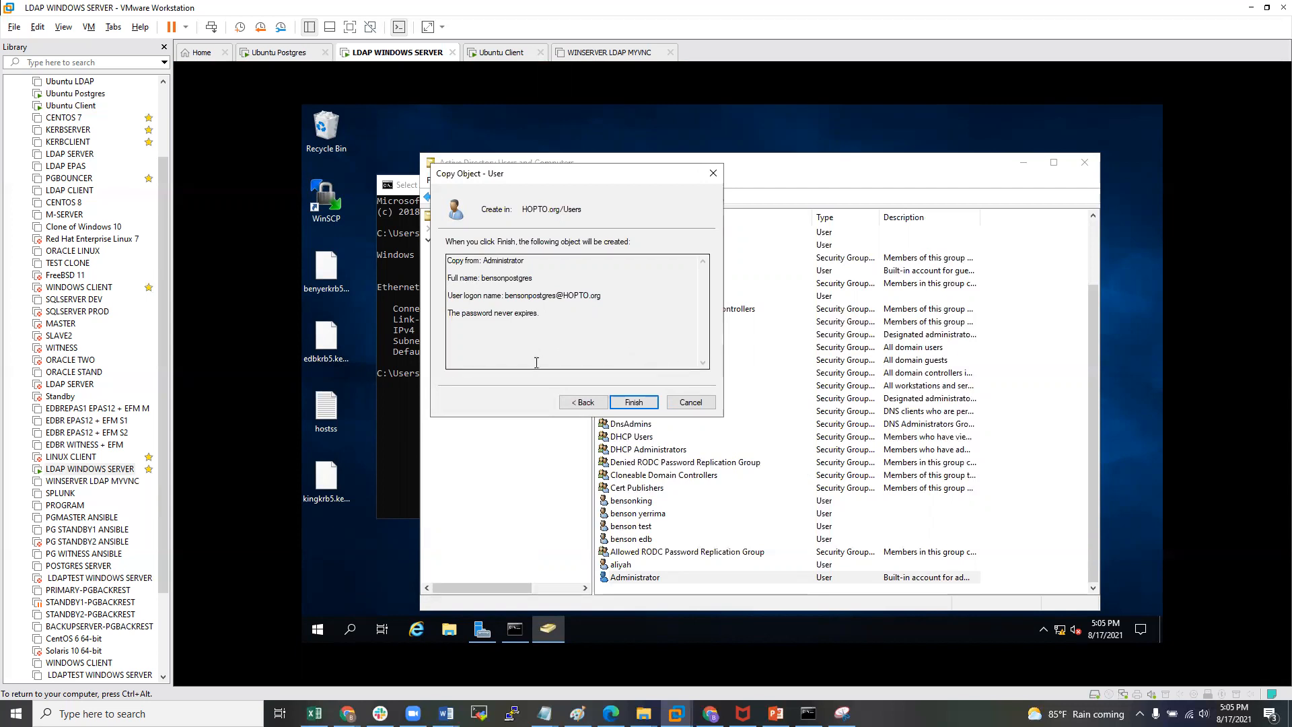
{"action": "left_click", "coordinate": [634, 404]}
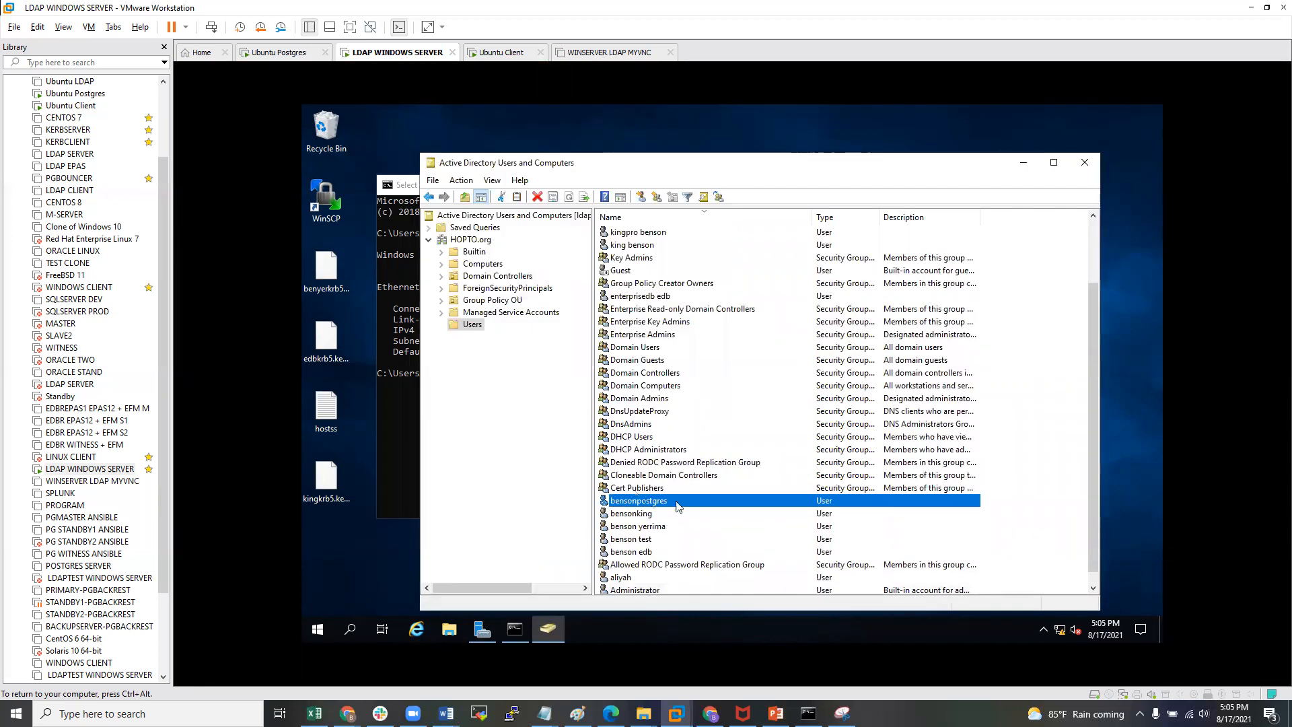
{"action": "right_click", "coordinate": [637, 500]}
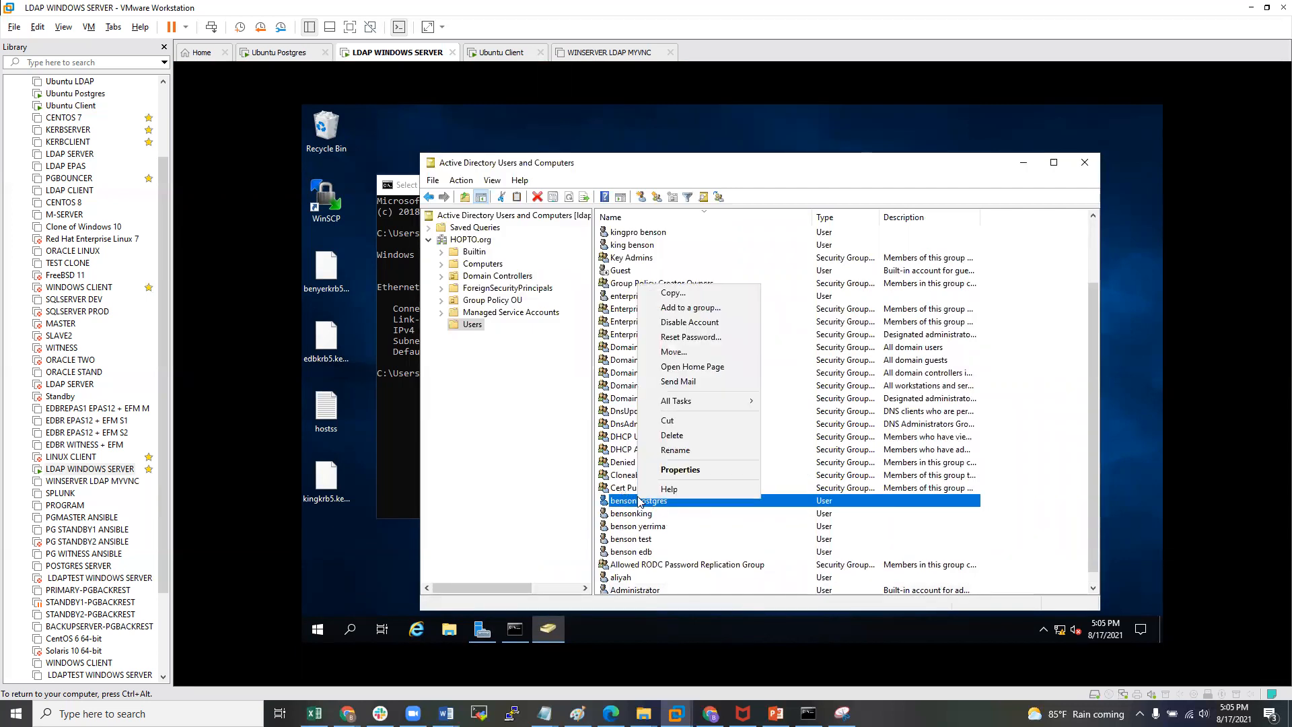
{"action": "left_click", "coordinate": [698, 471]}
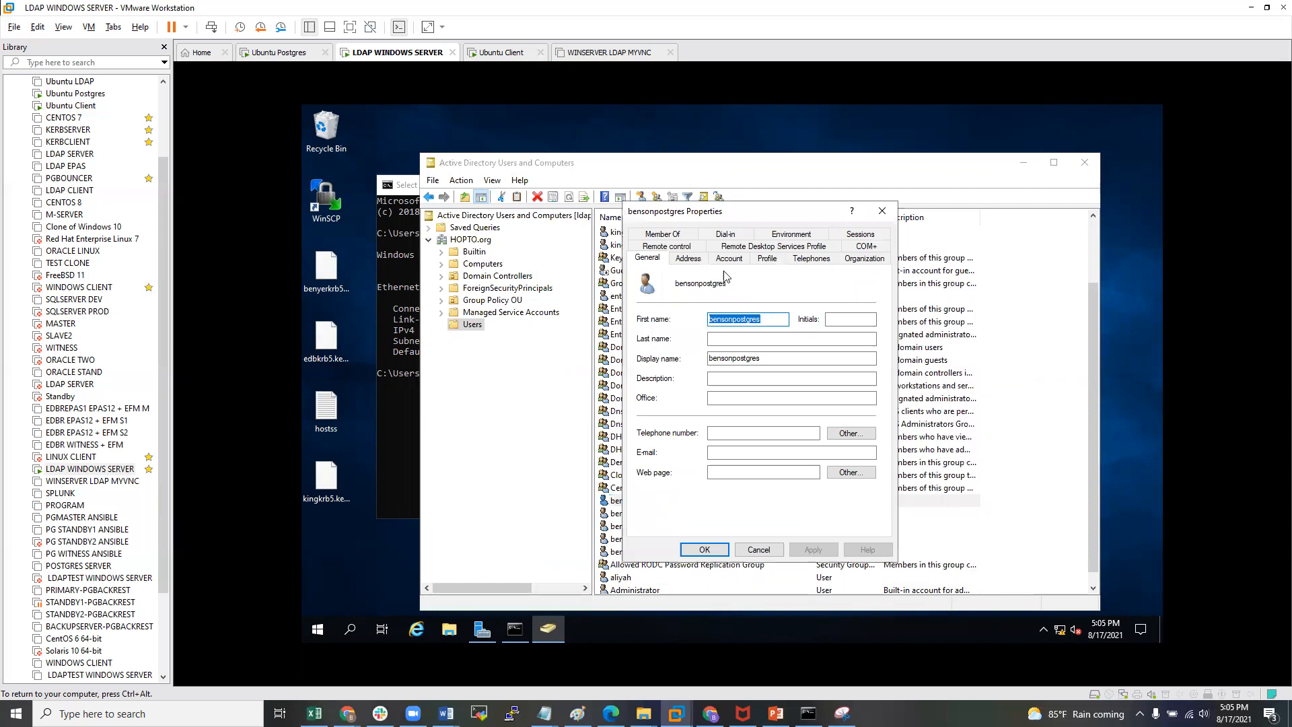
{"action": "left_click", "coordinate": [730, 259]}
{"action": "left_click", "coordinate": [700, 294]}
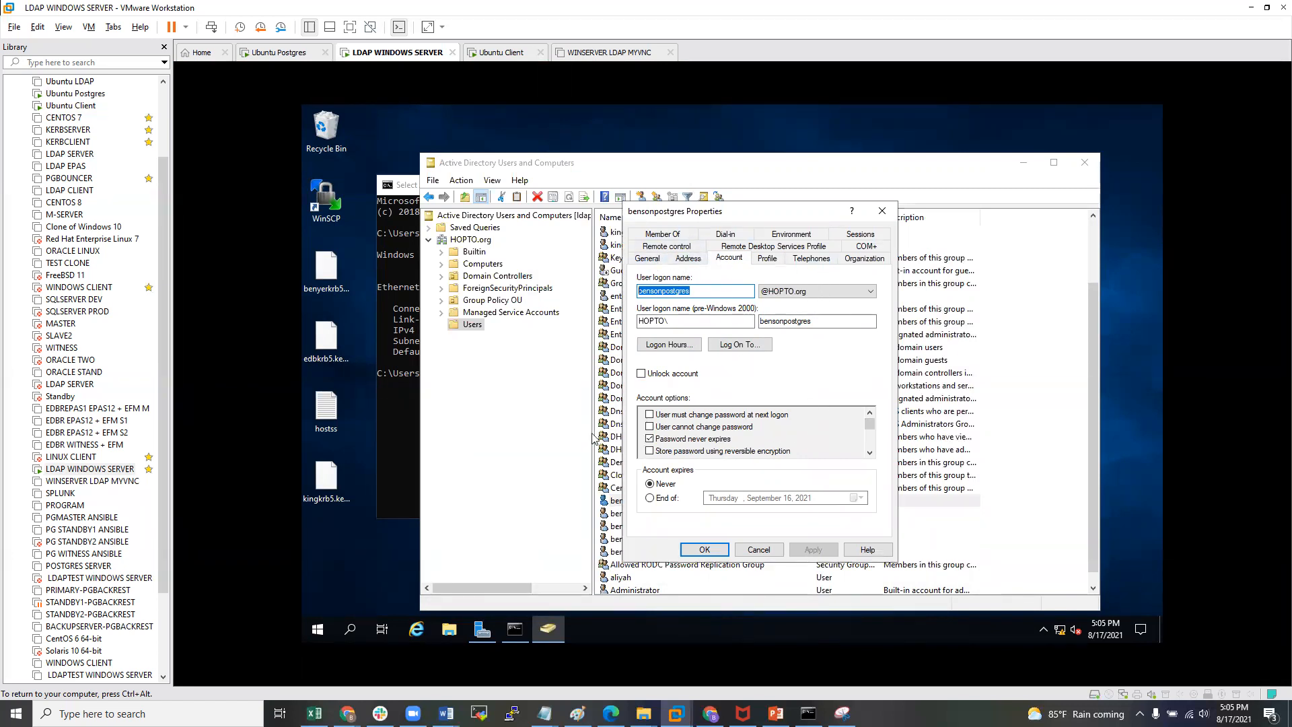
{"action": "left_click", "coordinate": [882, 211]}
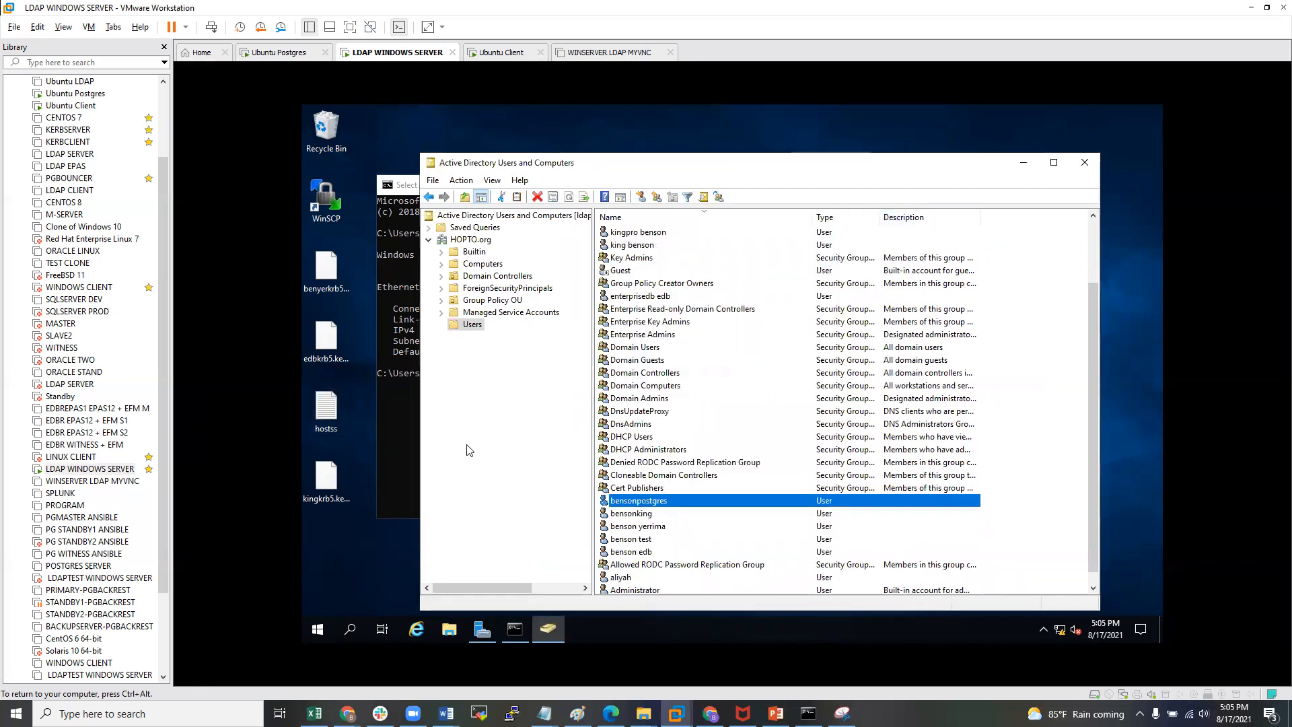
{"action": "left_click", "coordinate": [371, 530]}
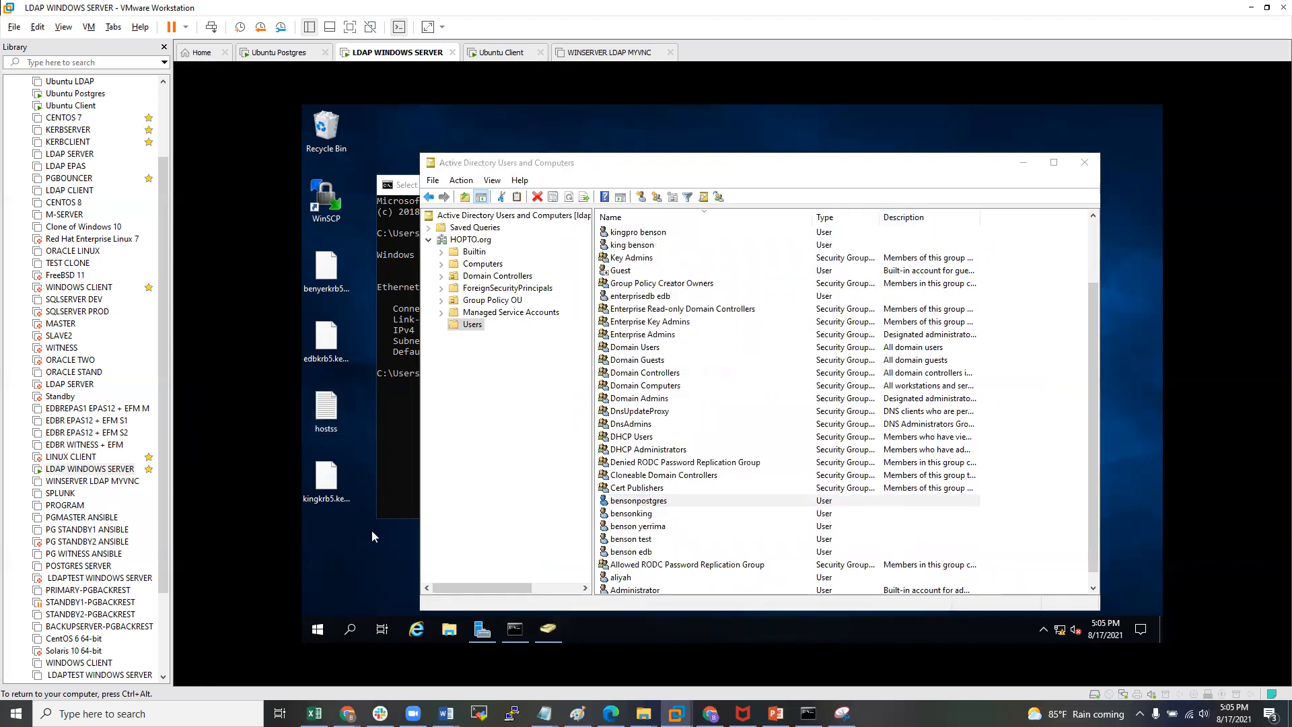
- Minimize ADUC and Command Prompt and launch Windows PowerShell as administrator
{"action": "left_click", "coordinate": [1021, 162]}
{"action": "left_click", "coordinate": [958, 186]}
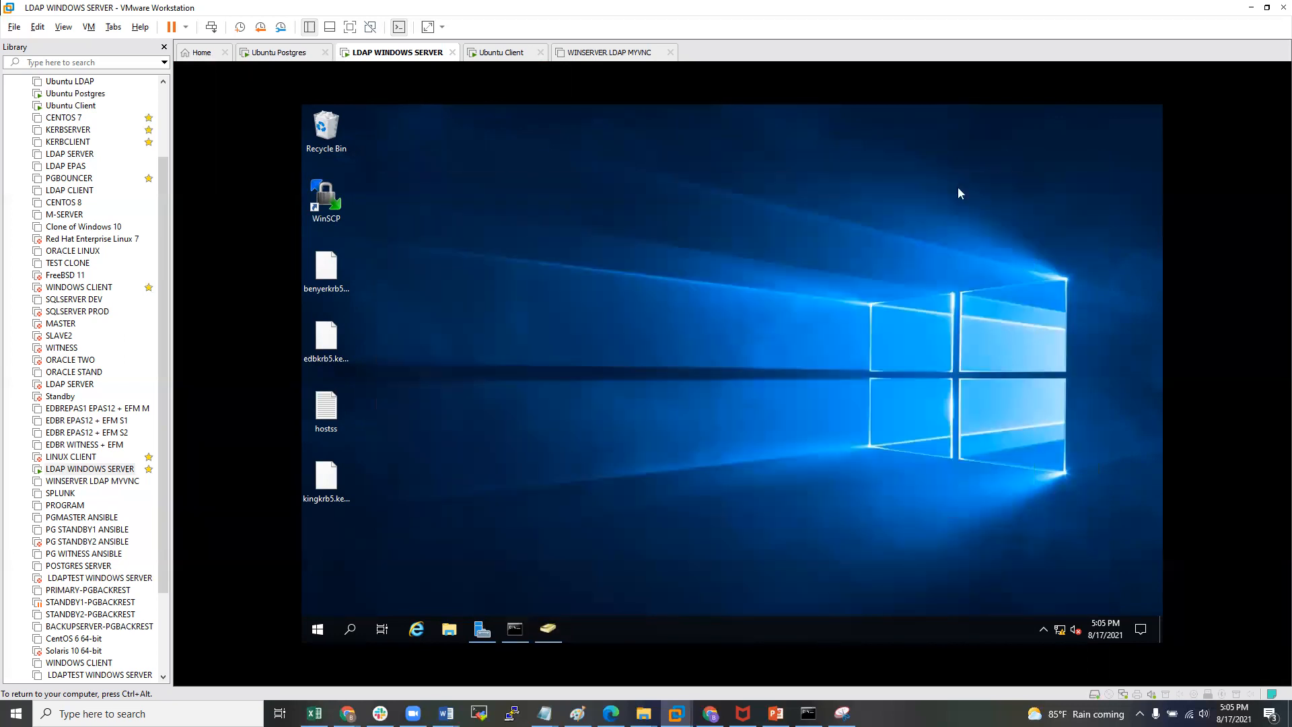
{"action": "left_click", "coordinate": [350, 629]}
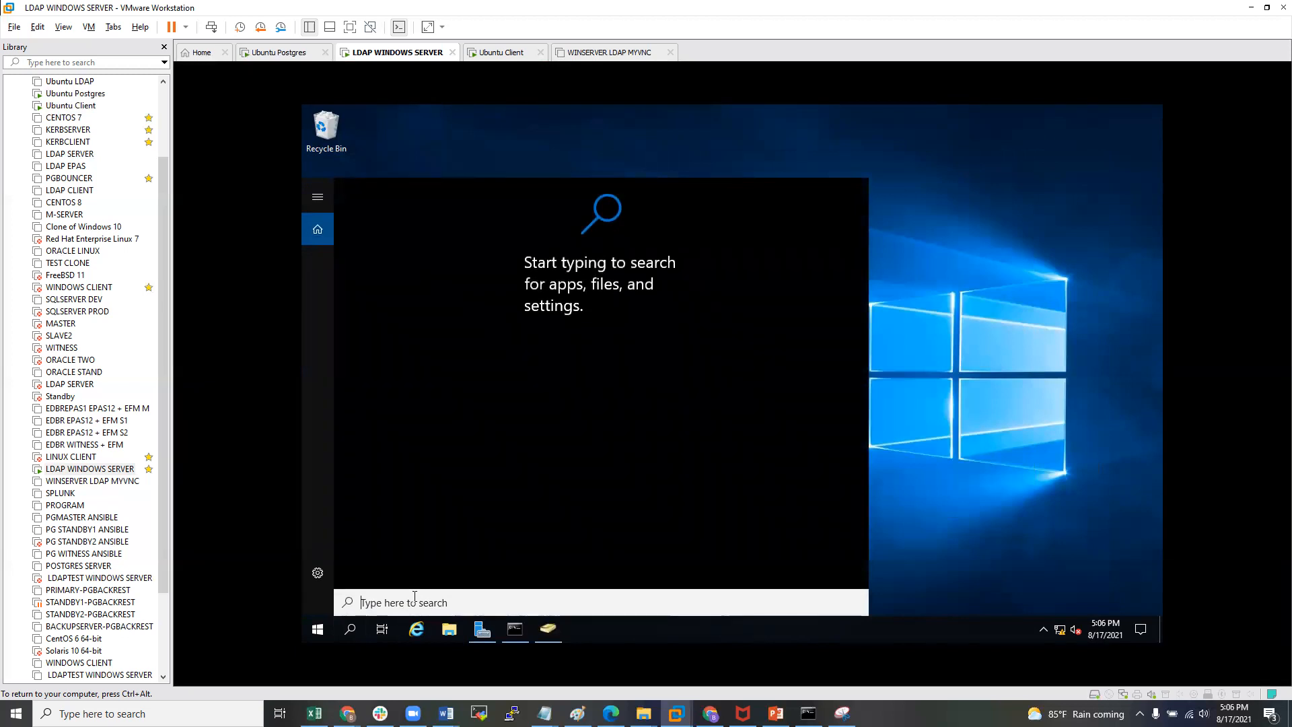
{"action": "type", "text": "power"}
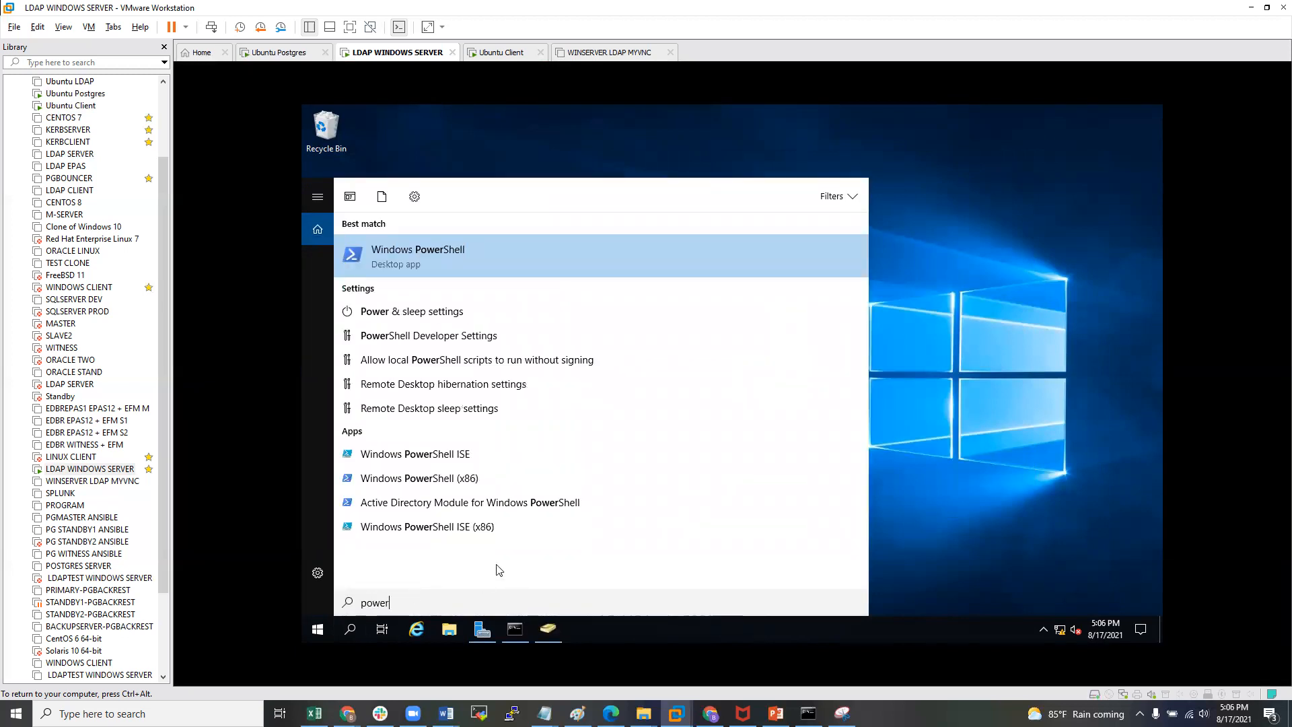
{"action": "right_click", "coordinate": [420, 254]}
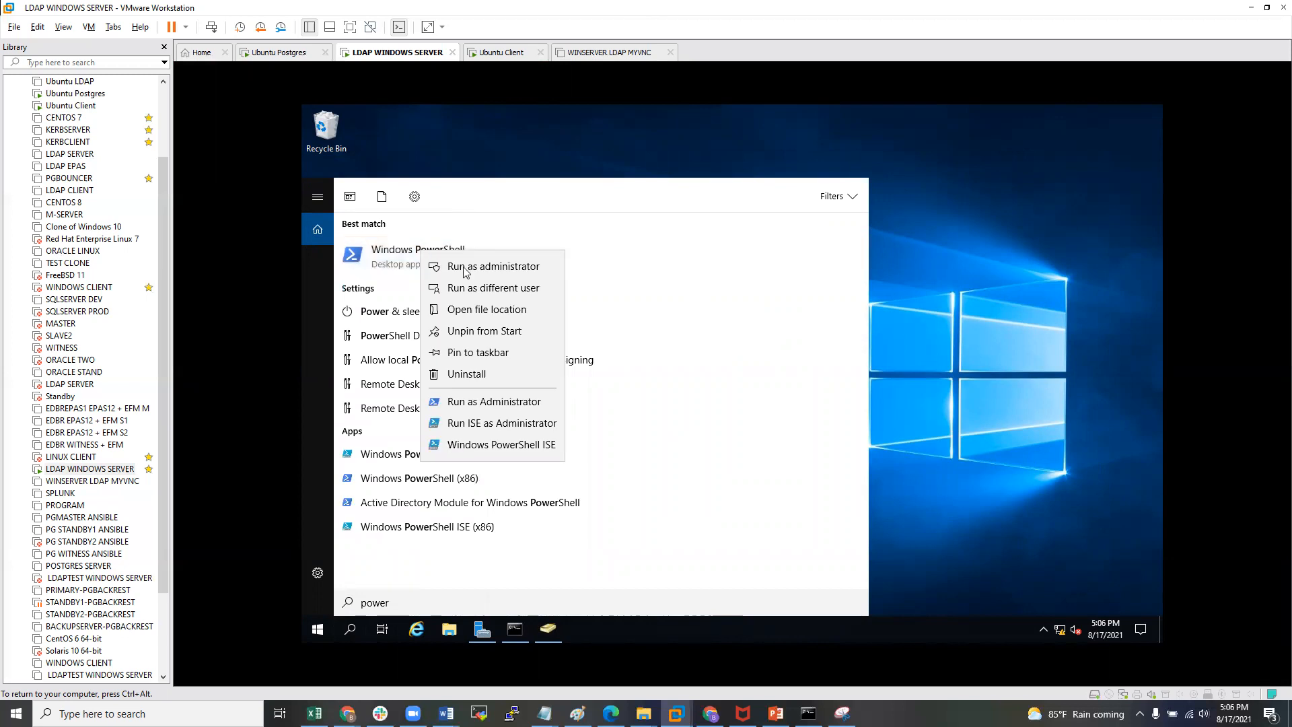
{"action": "left_click", "coordinate": [498, 270]}
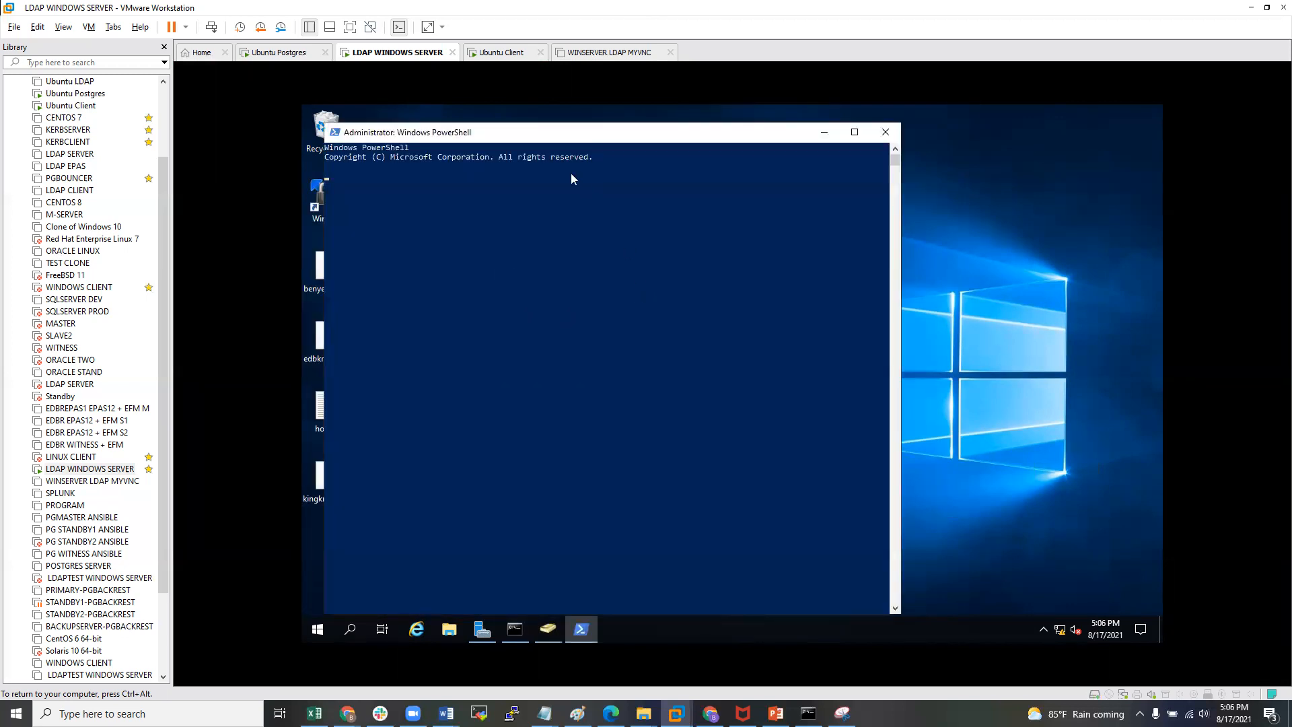
- Resize and reposition the administrator PowerShell window on the desktop
{"action": "left_click_drag", "start_coordinate": [573, 126], "coordinate": [706, 205]}
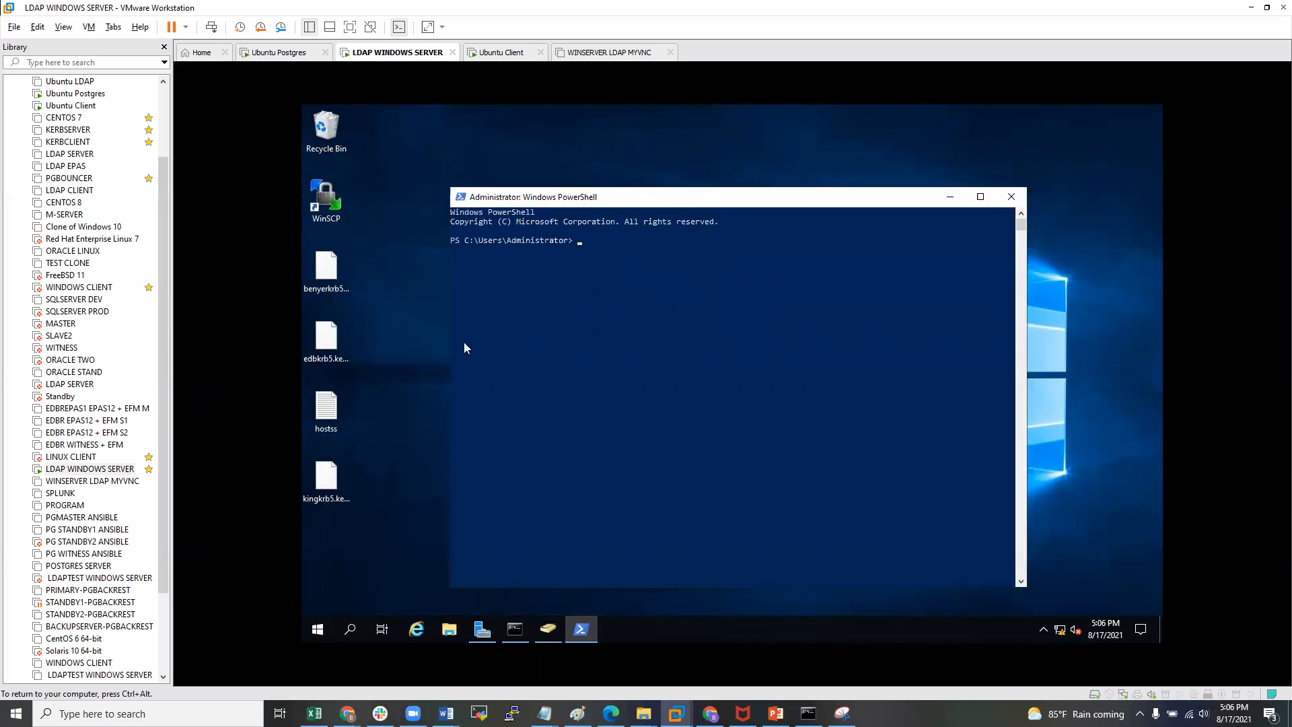
{"action": "left_click_drag", "start_coordinate": [1020, 334], "coordinate": [1149, 330]}
{"action": "left_click_drag", "start_coordinate": [446, 313], "coordinate": [317, 314]}
{"action": "mouse_move", "coordinate": [562, 202]}
{"action": "left_mouse_down"}
{"action": "mouse_move", "coordinate": [575, 165]}
{"action": "mouse_move", "coordinate": [577, 179]}
{"action": "mouse_move", "coordinate": [561, 178]}
{"action": "mouse_move", "coordinate": [571, 190]}
{"action": "left_mouse_up"}
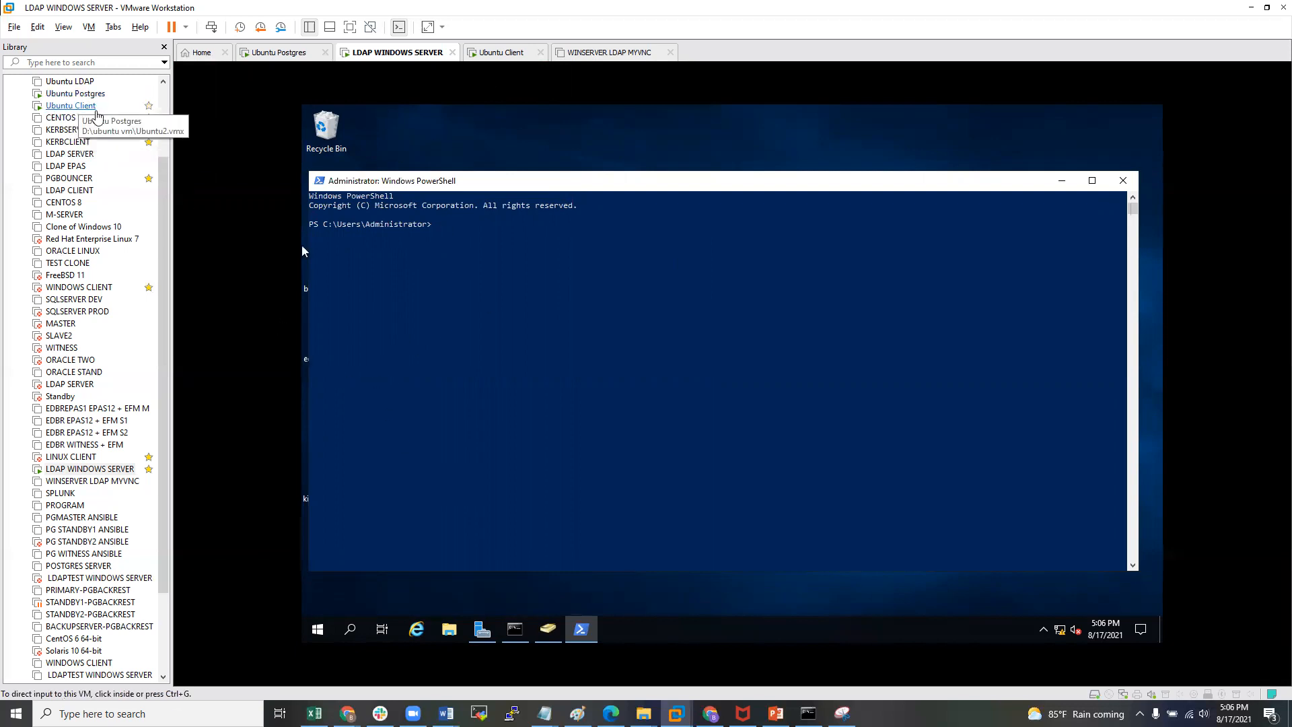
- On Ubuntu Postgres, run cat /etc/hosts, correcting the typo, and highlight ldappostgres.hopto.org
{"action": "left_click", "coordinate": [70, 95]}
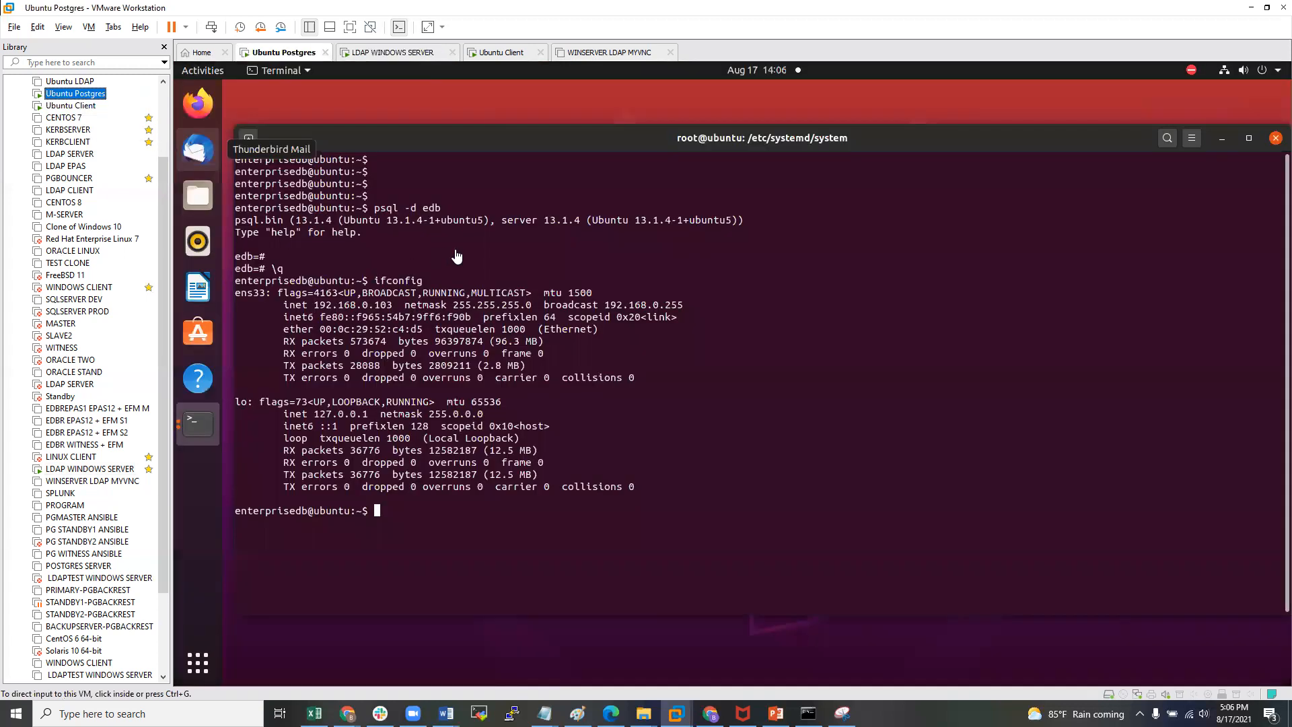
{"action": "left_click", "coordinate": [456, 256]}
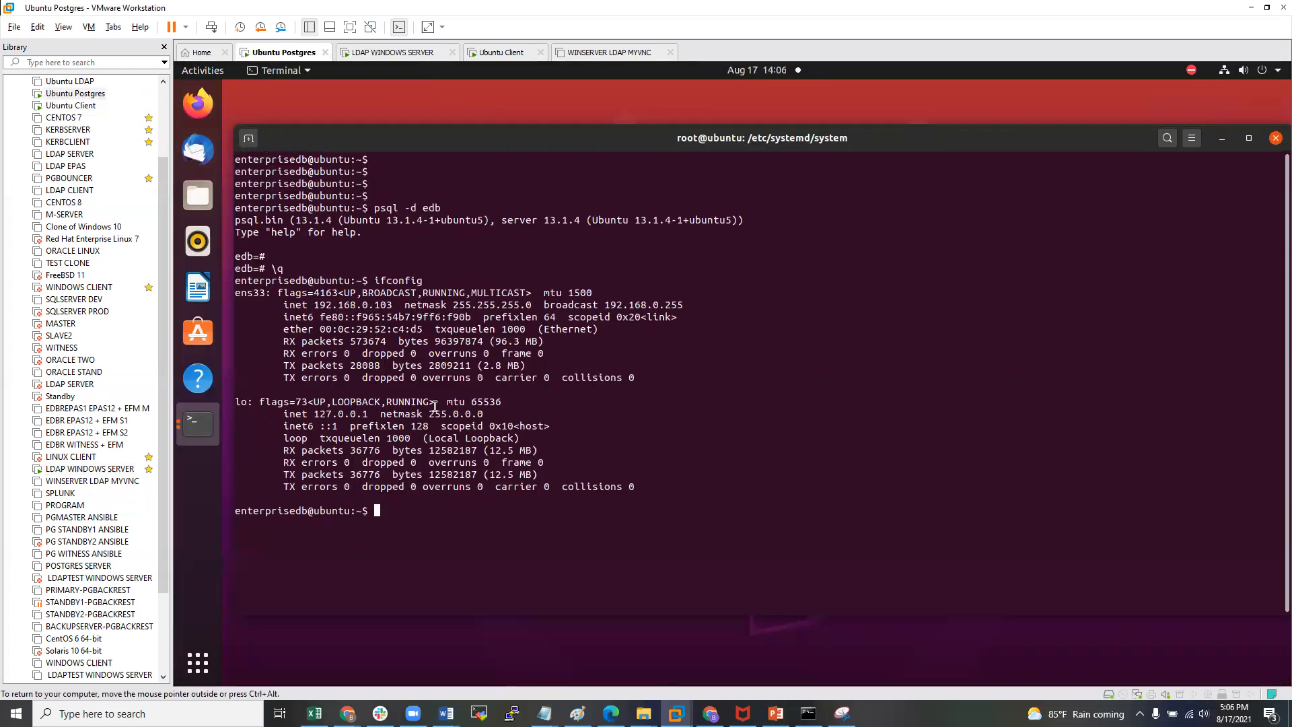
{"action": "key", "text": "Return"}
{"action": "key", "text": "Return"}
{"action": "type", "text": "cat /etc"}
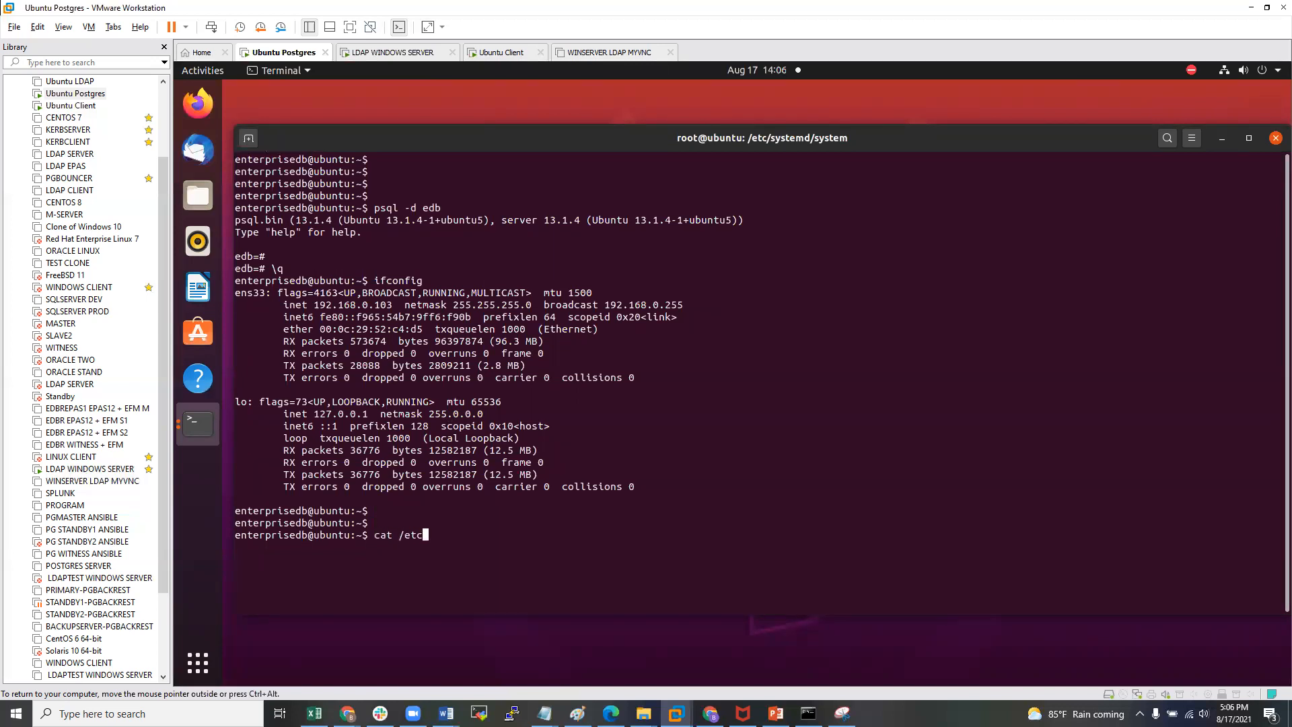
{"action": "type", "text": "/hossts"}
{"action": "key", "text": "Return"}
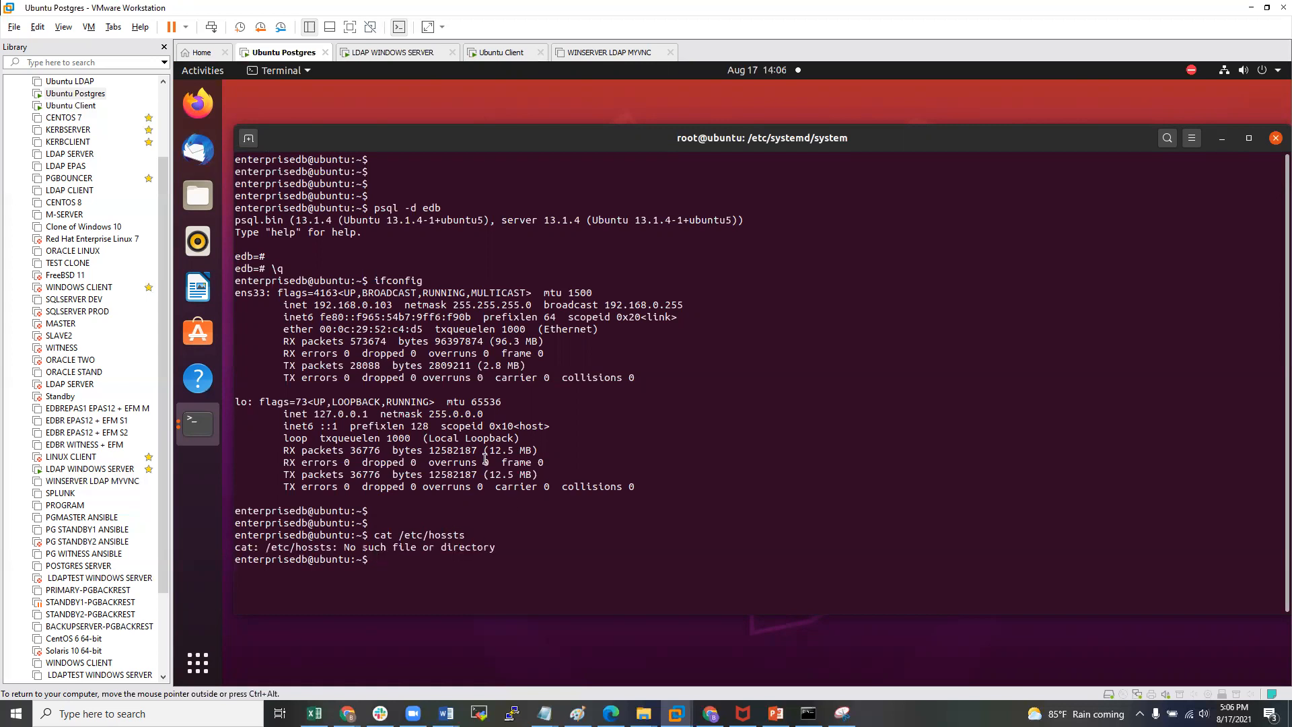
{"action": "key", "text": "Up"}
{"action": "key", "text": "Left"}
{"action": "key", "text": "Left"}
{"action": "key", "text": "BackSpace"}
{"action": "key", "text": "Return"}
{"action": "key", "text": "Return"}
{"action": "key", "text": "Return"}
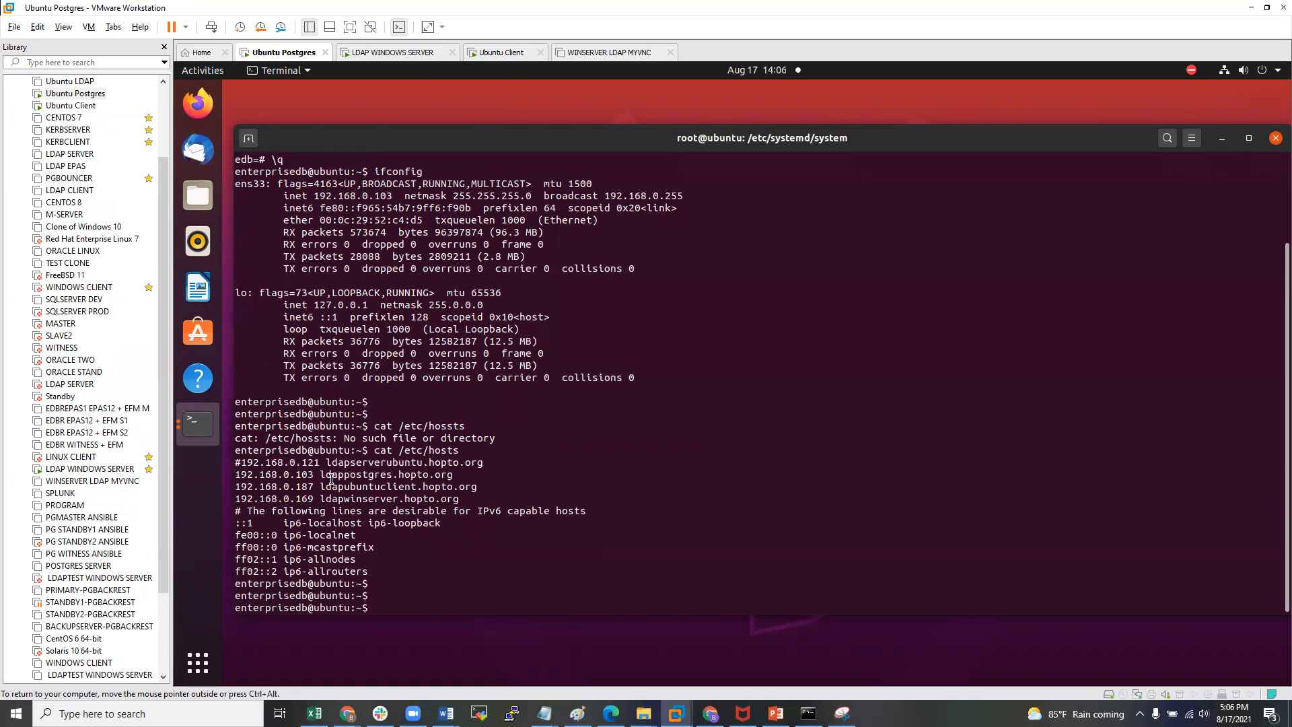
{"action": "left_click_drag", "start_coordinate": [326, 474], "coordinate": [453, 474]}
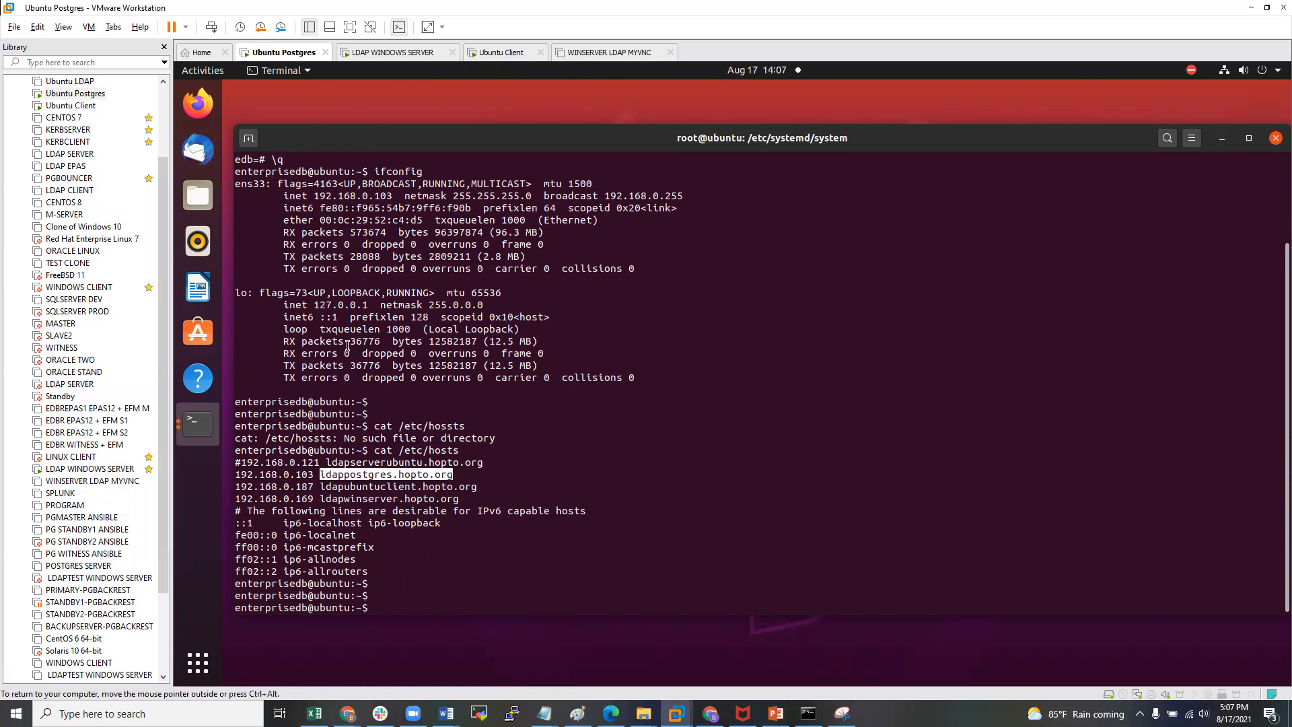
{"action": "left_click", "coordinate": [67, 469]}
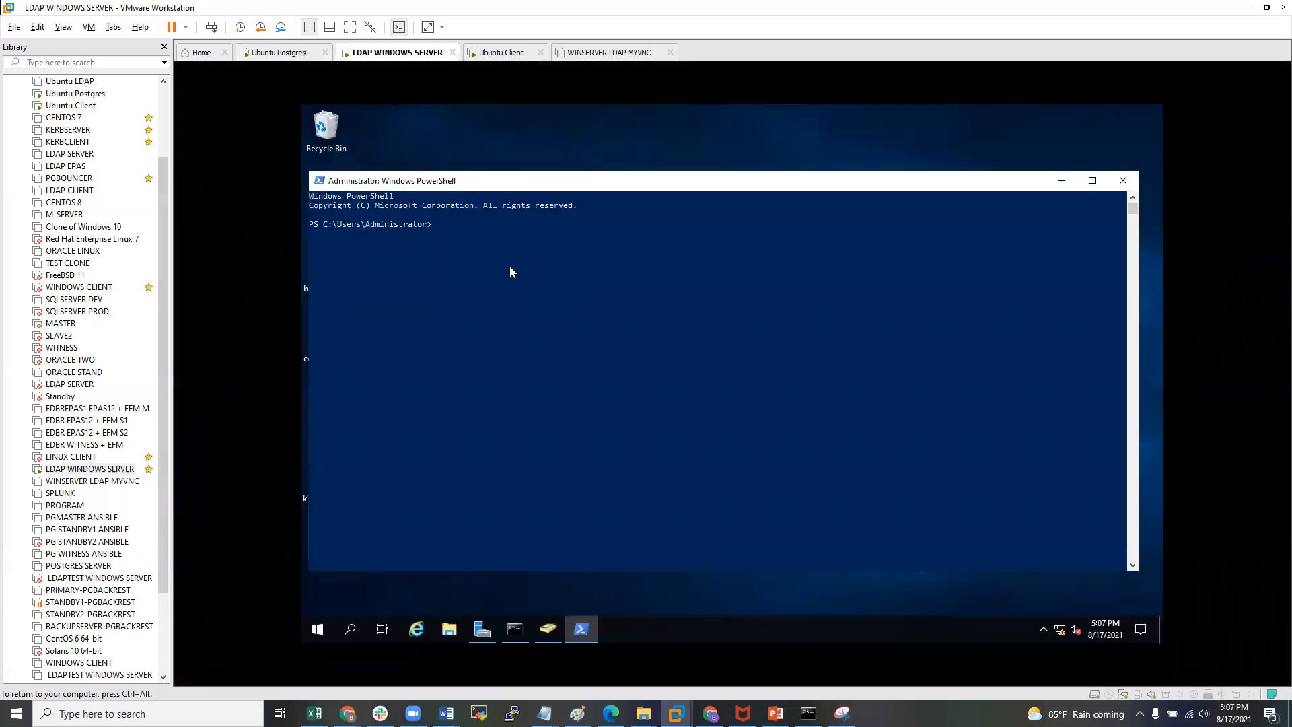
{"action": "key", "text": "Up"}
{"action": "key", "text": "Up"}
{"action": "key", "text": "Up"}
{"action": "key", "text": "Up"}
{"action": "key", "text": "Up"}
{"action": "key", "text": "Up"}
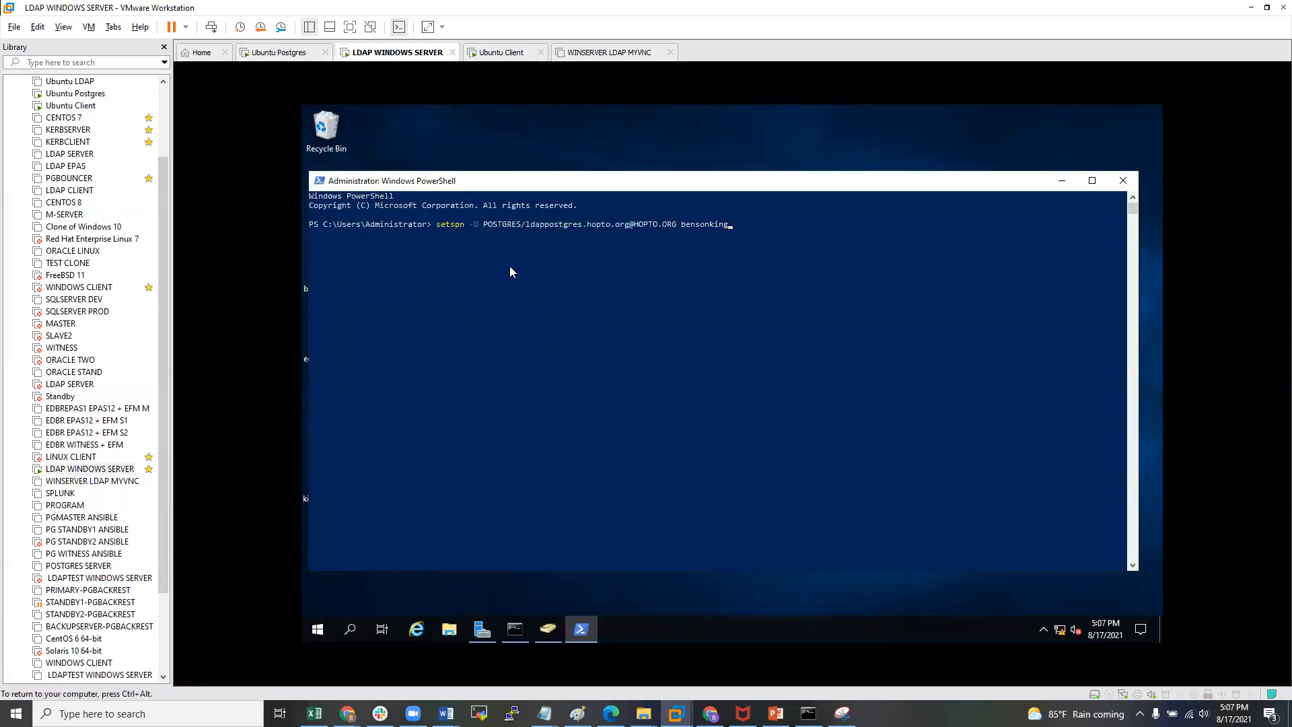
{"action": "key", "text": "Up"}
{"action": "key", "text": "Up"}
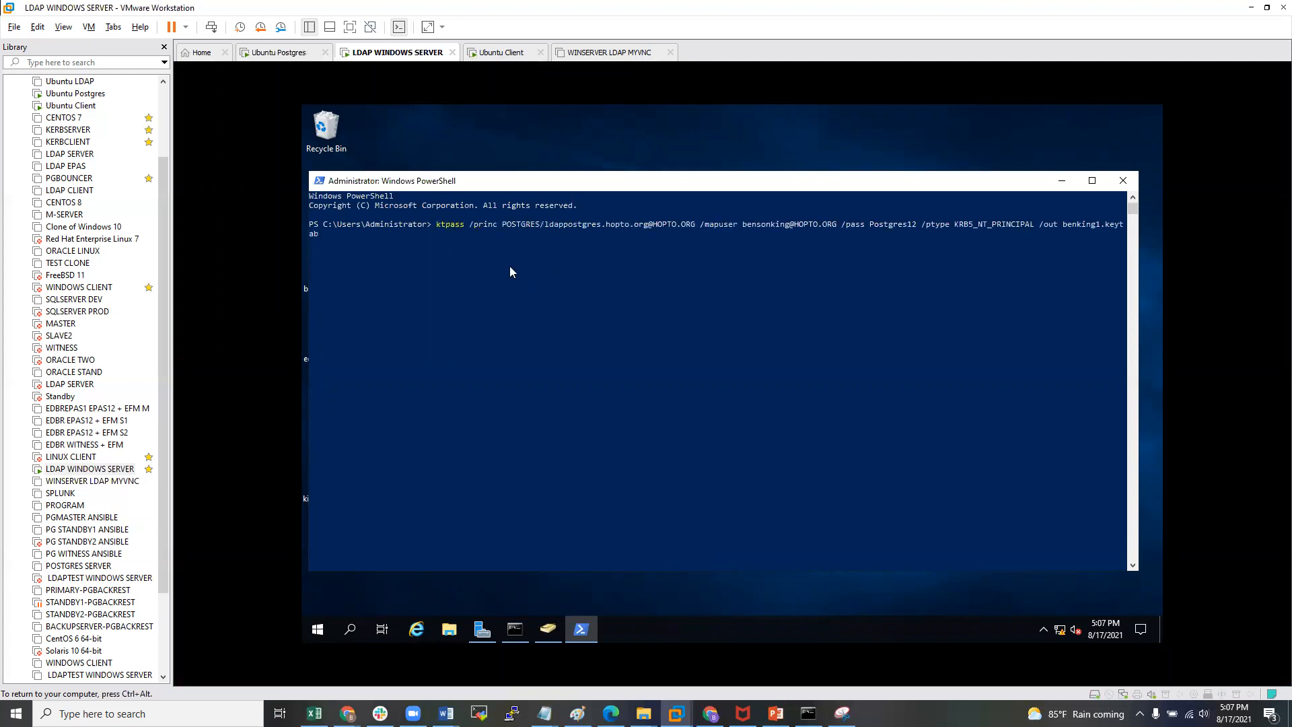
{"action": "key", "text": "Up"}
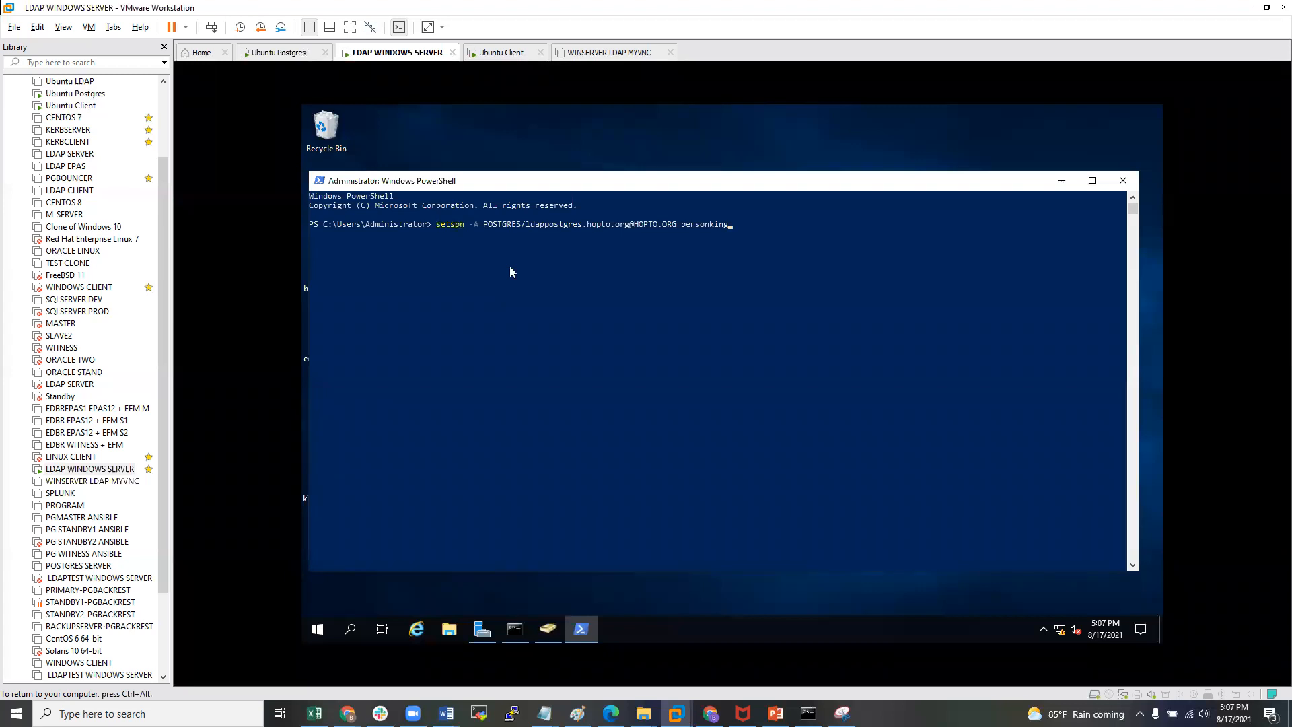
{"action": "key", "text": "Left"}
{"action": "key", "text": "Left"}
{"action": "key", "text": "Left"}
{"action": "key", "text": "Left"}
{"action": "key", "text": "Left"}
{"action": "key", "text": "Left"}
{"action": "key", "text": "Left"}
{"action": "key", "text": "Left"}
{"action": "key", "text": "Left"}
{"action": "key", "text": "Left"}
{"action": "key", "text": "Left"}
{"action": "key", "text": "Left"}
{"action": "key", "text": "Left"}
{"action": "key", "text": "Left"}
{"action": "left_click_drag", "start_coordinate": [528, 226], "coordinate": [623, 232]}
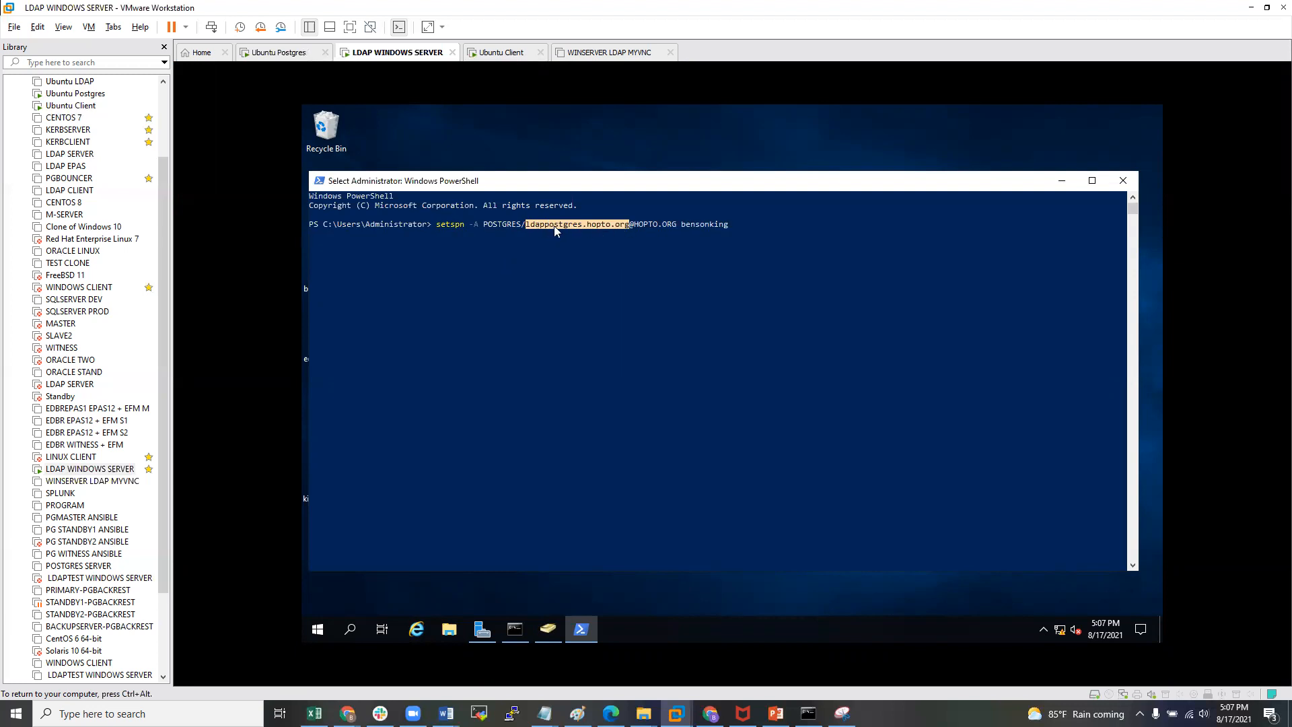
{"action": "left_click", "coordinate": [598, 226]}
{"action": "key", "text": "Escape"}
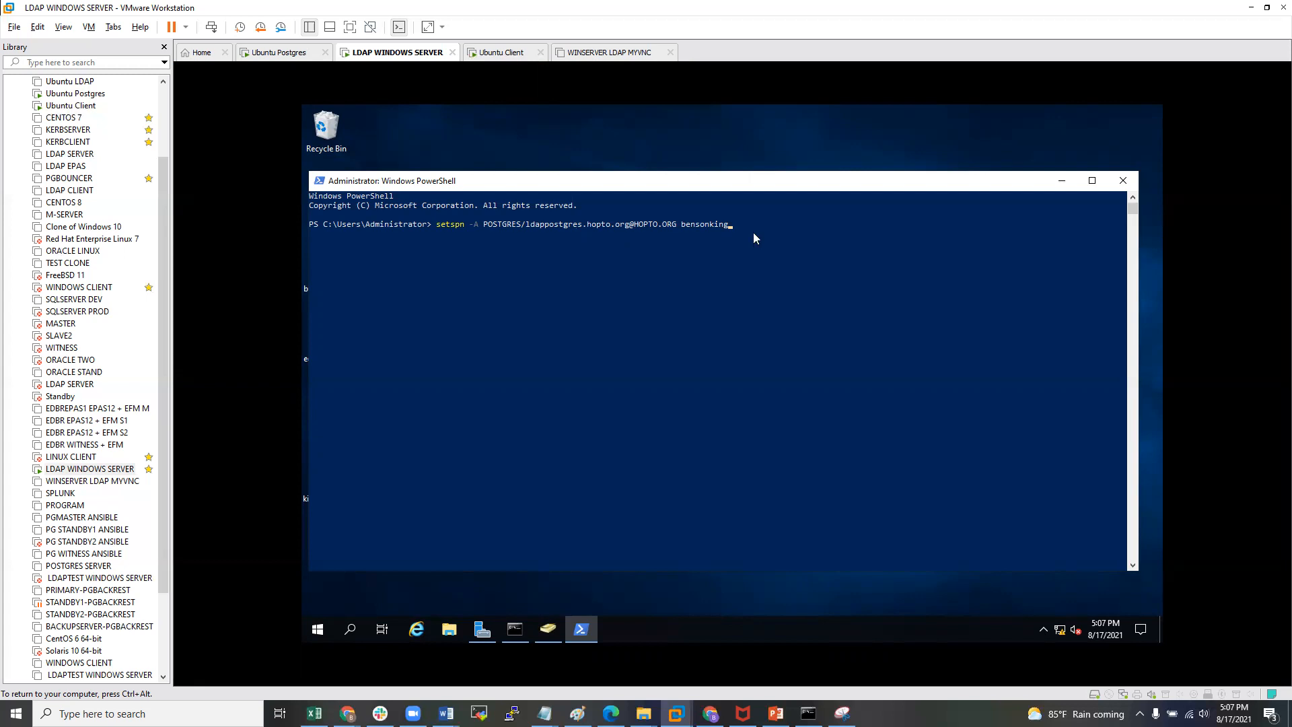
{"action": "key", "text": "BackSpace"}
{"action": "key", "text": "BackSpace"}
{"action": "key", "text": "BackSpace"}
{"action": "key", "text": "BackSpace"}
{"action": "key", "text": "BackSpace"}
{"action": "key", "text": "BackSpace"}
{"action": "key", "text": "BackSpace"}
{"action": "key", "text": "BackSpace"}
{"action": "key", "text": "BackSpace"}
{"action": "key", "text": "BackSpace"}
{"action": "key", "text": "BackSpace"}
{"action": "key", "text": "BackSpace"}
{"action": "key", "text": "BackSpace"}
{"action": "type", "text": "org benson"}
{"action": "key", "text": "Return"}
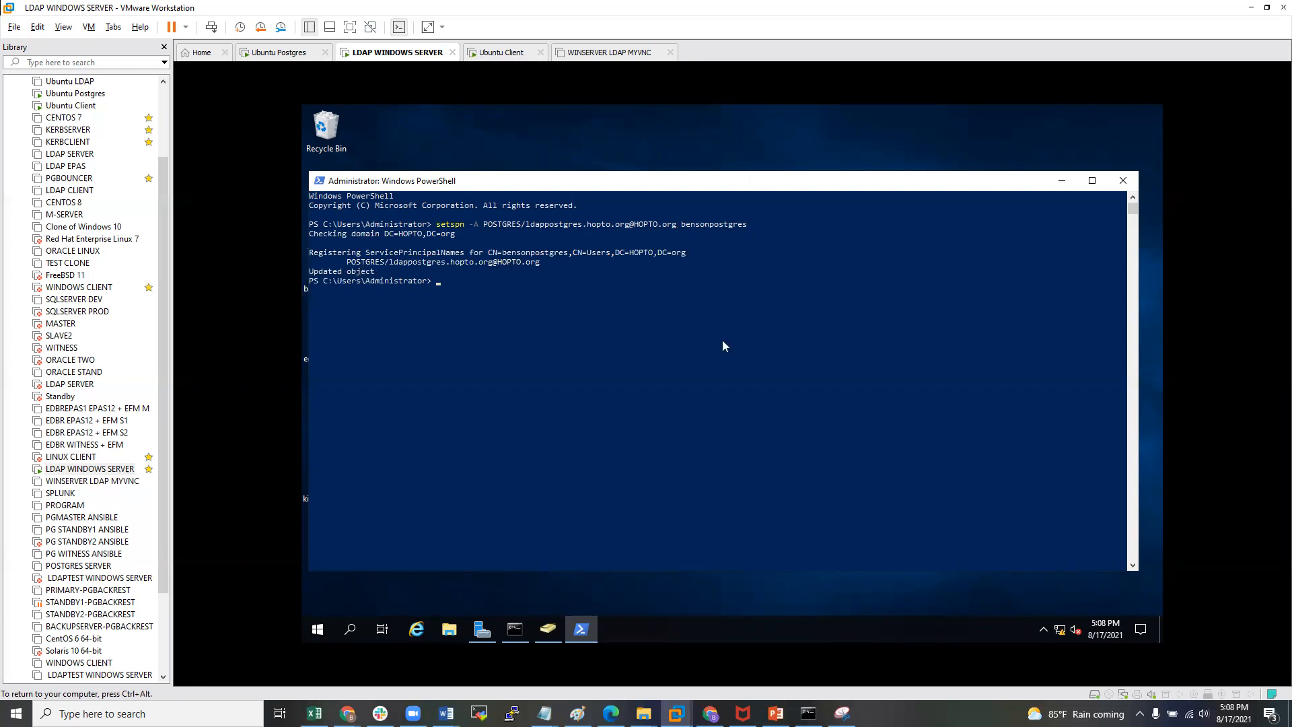
{"action": "key", "text": "Up"}
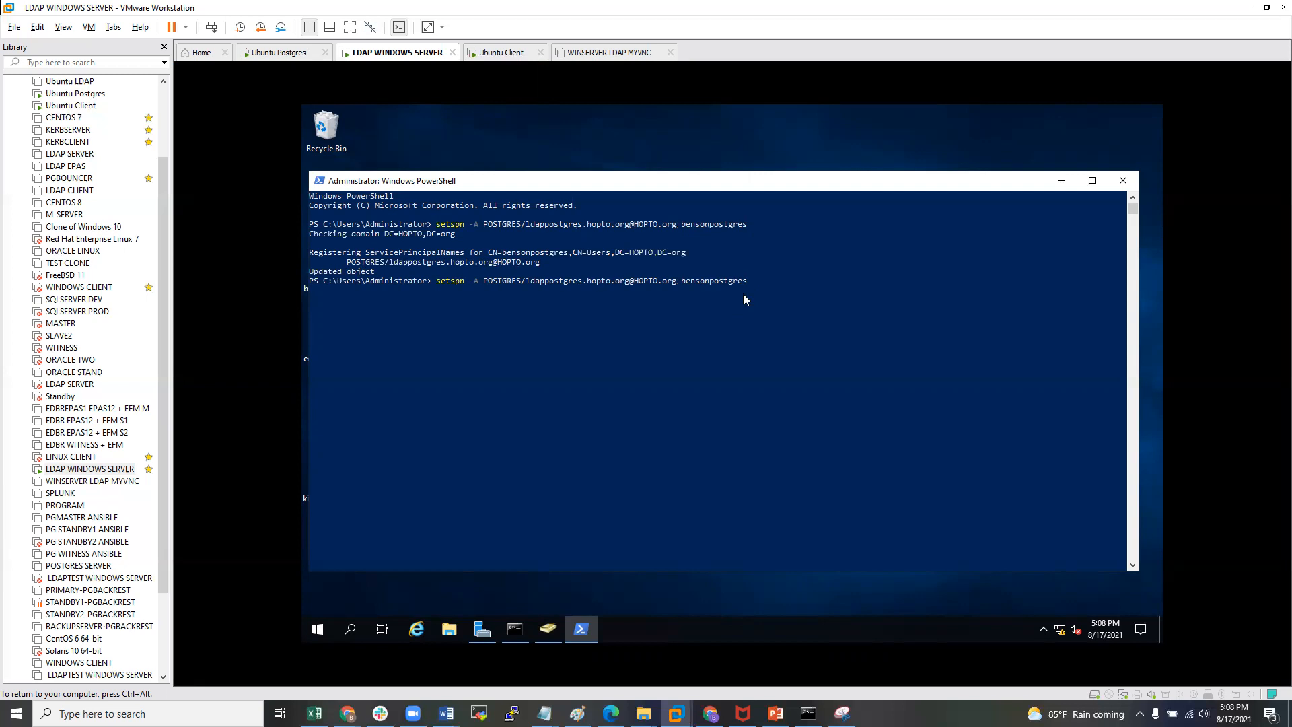
{"action": "key", "text": "BackSpace"}
{"action": "key", "text": "BackSpace"}
{"action": "key", "text": "BackSpace"}
{"action": "key", "text": "BackSpace"}
{"action": "key", "text": "BackSpace"}
{"action": "key", "text": "BackSpace"}
{"action": "key", "text": "BackSpace"}
{"action": "key", "text": "BackSpace"}
{"action": "key", "text": "BackSpace"}
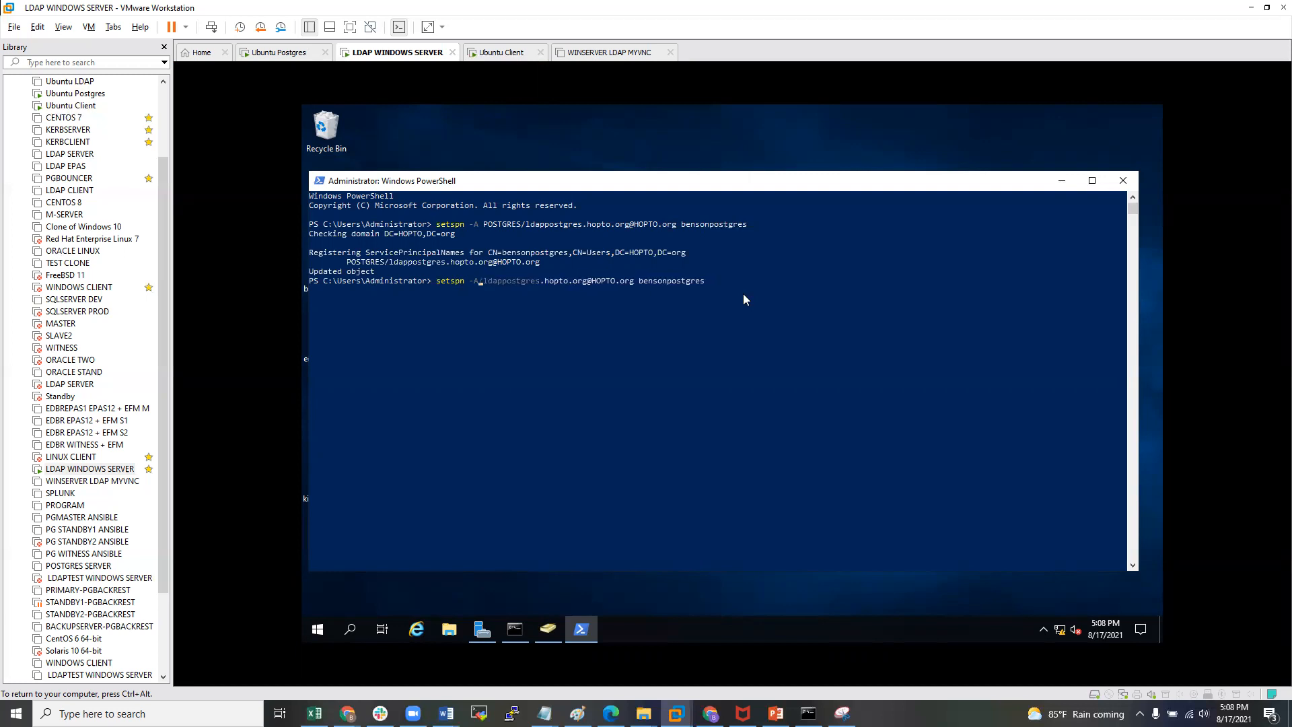
{"action": "type", "text": "HOST/"}
{"action": "key", "text": "Return"}
{"action": "key", "text": "Return"}
- List the postgres service account's registered SPNs with setspn -L
{"action": "key", "text": "Up"}
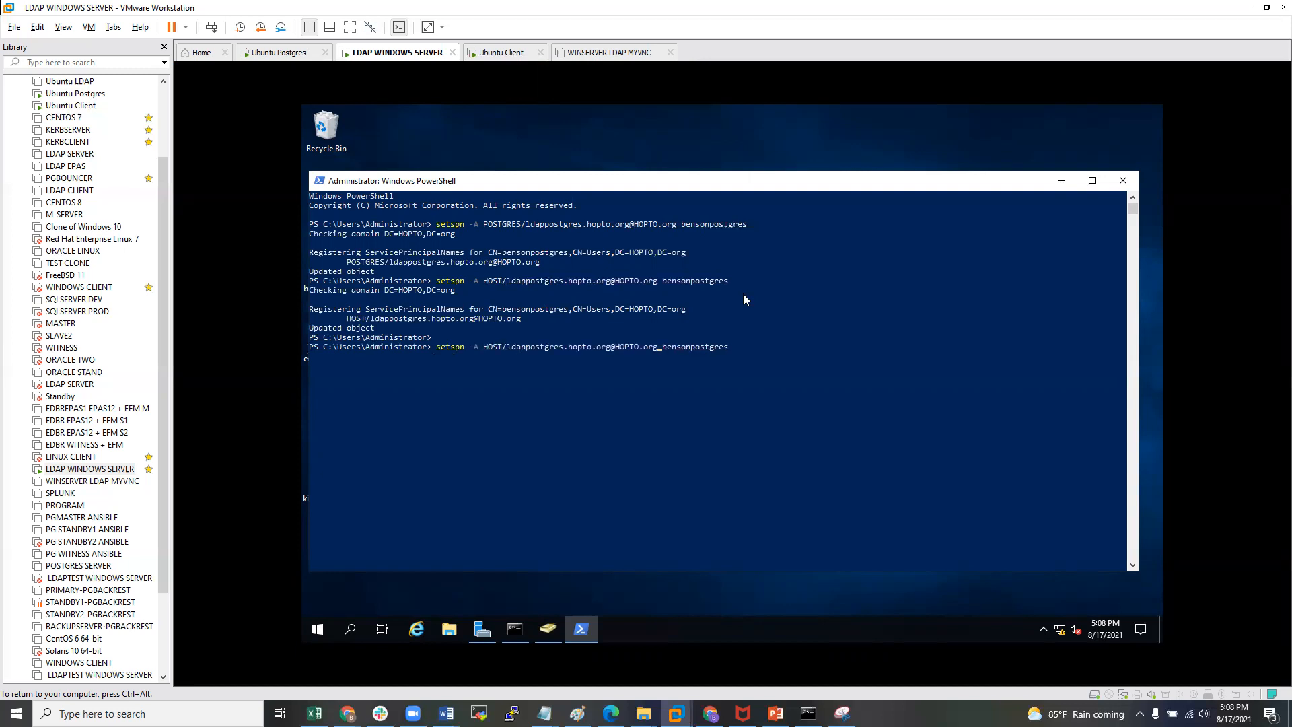
{"action": "key", "text": "BackSpace"}
{"action": "key", "text": "BackSpace"}
{"action": "key", "text": "BackSpace"}
{"action": "key", "text": "BackSpace"}
{"action": "key", "text": "BackSpace"}
{"action": "key", "text": "BackSpace"}
{"action": "key", "text": "BackSpace"}
{"action": "key", "text": "BackSpace"}
{"action": "key", "text": "BackSpace"}
{"action": "key", "text": "BackSpace"}
{"action": "key", "text": "BackSpace"}
{"action": "key", "text": "BackSpace"}
{"action": "key", "text": "BackSpace"}
{"action": "key", "text": "BackSpace"}
{"action": "key", "text": "BackSpace"}
{"action": "key", "text": "BackSpace"}
{"action": "key", "text": "BackSpace"}
{"action": "key", "text": "BackSpace"}
{"action": "key", "text": "BackSpace"}
{"action": "key", "text": "BackSpace"}
{"action": "key", "text": "BackSpace"}
{"action": "key", "text": "BackSpace"}
{"action": "key", "text": "BackSpace"}
{"action": "key", "text": "BackSpace"}
{"action": "key", "text": "BackSpace"}
{"action": "key", "text": "BackSpace"}
{"action": "key", "text": "BackSpace"}
{"action": "key", "text": "BackSpace"}
{"action": "key", "text": "BackSpace"}
{"action": "key", "text": "BackSpace"}
{"action": "key", "text": "BackSpace"}
{"action": "key", "text": "BackSpace"}
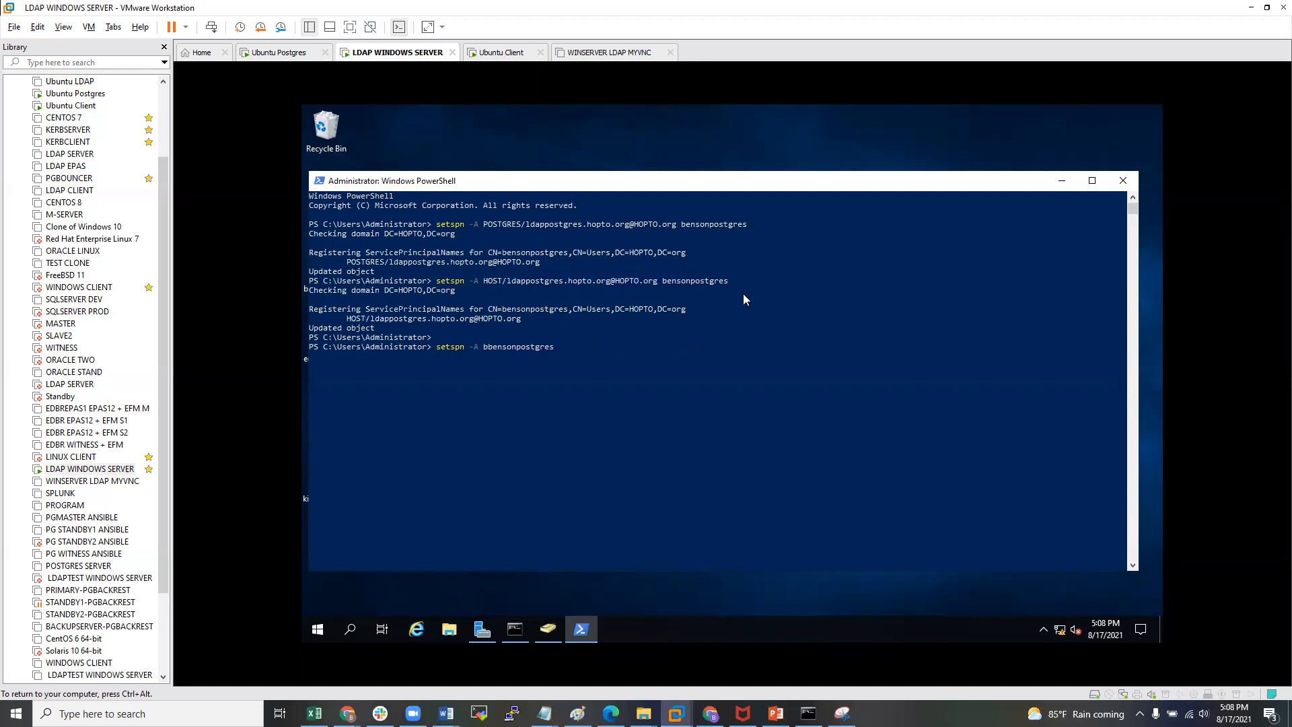
{"action": "type", "text": "L"}
{"action": "key", "text": "Return"}
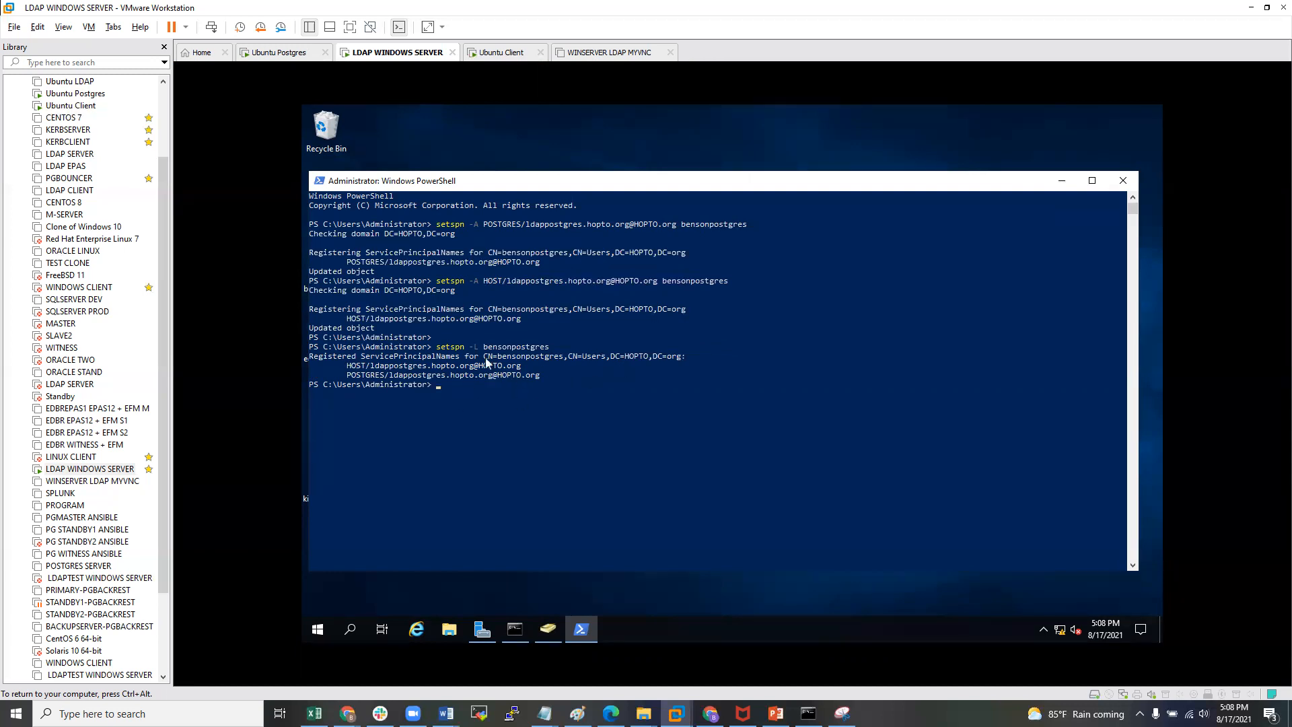
{"action": "key", "text": "Return"}
{"action": "key", "text": "Return"}
{"action": "key", "text": "Up"}
{"action": "key", "text": "Up"}
{"action": "key", "text": "Up"}
{"action": "key", "text": "Up"}
{"action": "key", "text": "Up"}
{"action": "key", "text": "Up"}
{"action": "key", "text": "Up"}
{"action": "key", "text": "Up"}
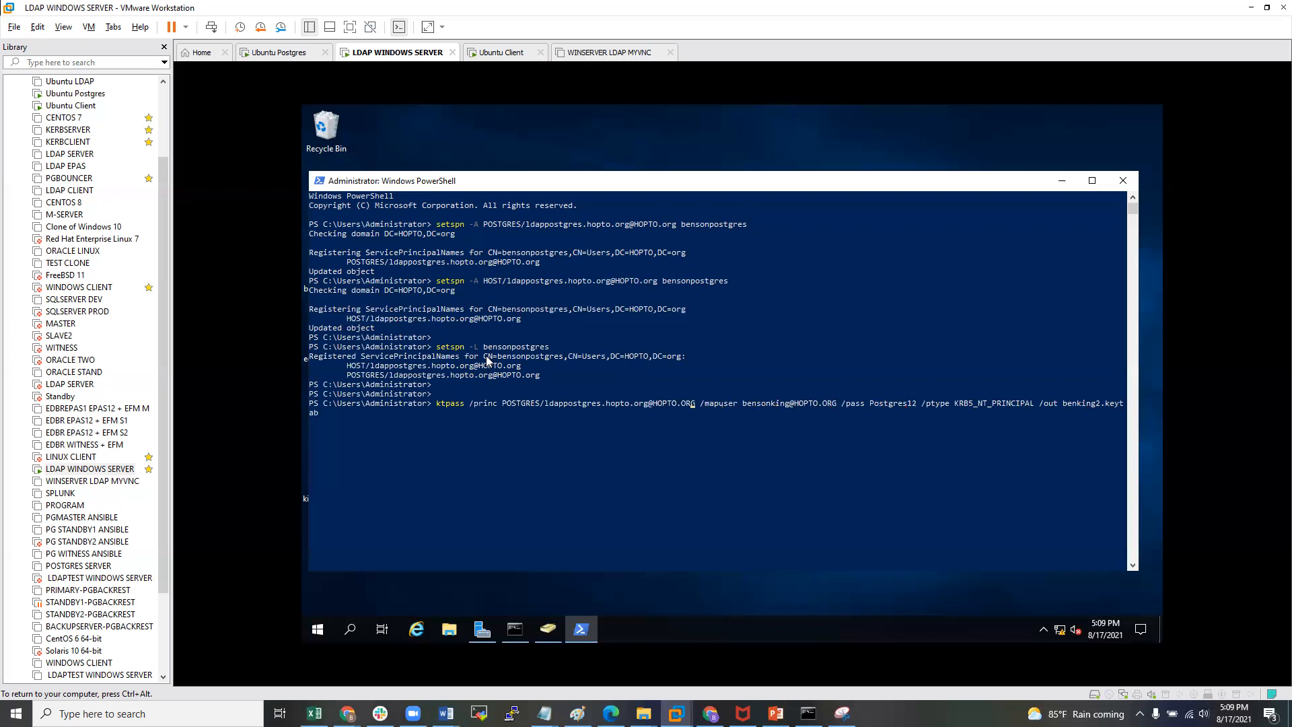
- In the recalled ktpass command, lowercase the realm suffixes and set /mapuser to the postgres account
{"action": "key", "text": "BackSpace"}
{"action": "key", "text": "BackSpace"}
{"action": "key", "text": "BackSpace"}
{"action": "type", "text": "org"}
{"action": "key", "text": "BackSpace"}
{"action": "key", "text": "BackSpace"}
{"action": "key", "text": "BackSpace"}
{"action": "type", "text": "org"}
{"action": "key", "text": "BackSpace"}
{"action": "key", "text": "BackSpace"}
{"action": "key", "text": "BackSpace"}
{"action": "key", "text": "BackSpace"}
{"action": "key", "text": "BackSpace"}
{"action": "key", "text": "BackSpace"}
{"action": "key", "text": "BackSpace"}
{"action": "key", "text": "BackSpace"}
{"action": "key", "text": "BackSpace"}
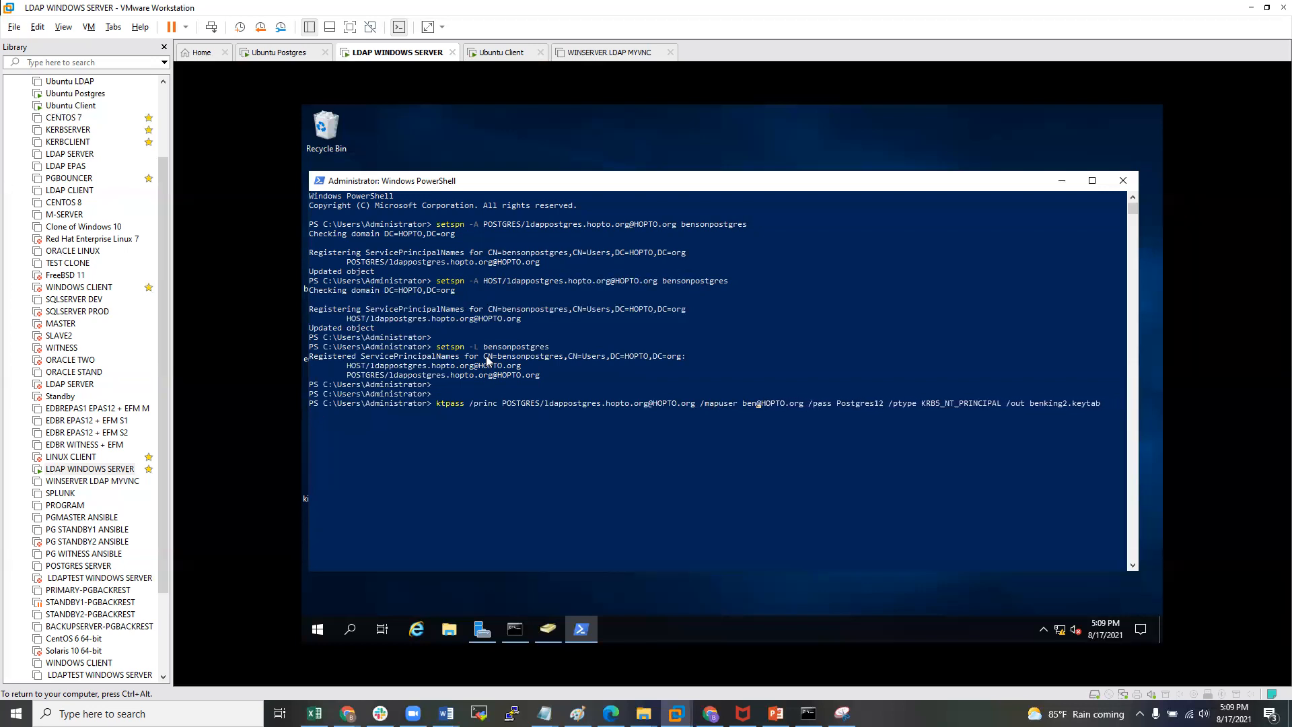
{"action": "key", "text": "BackSpace"}
{"action": "type", "text": "bensonpostg"}
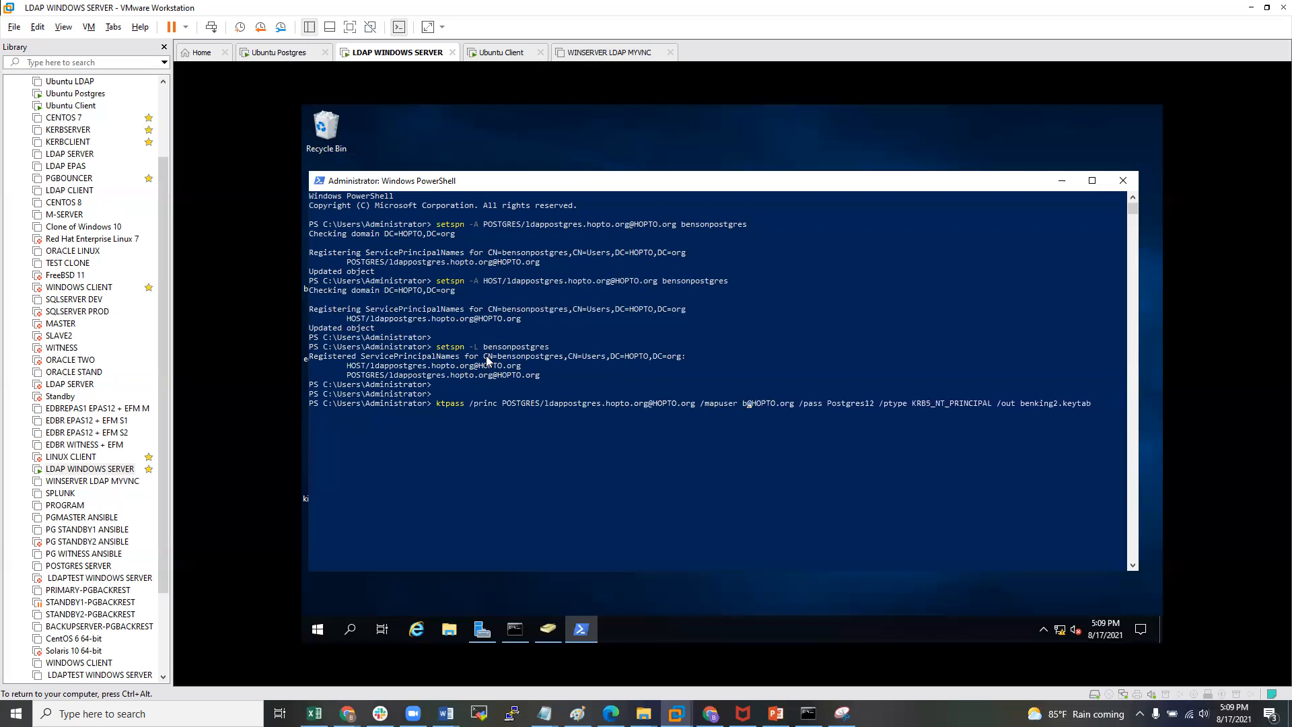
{"action": "type", "text": "res"}
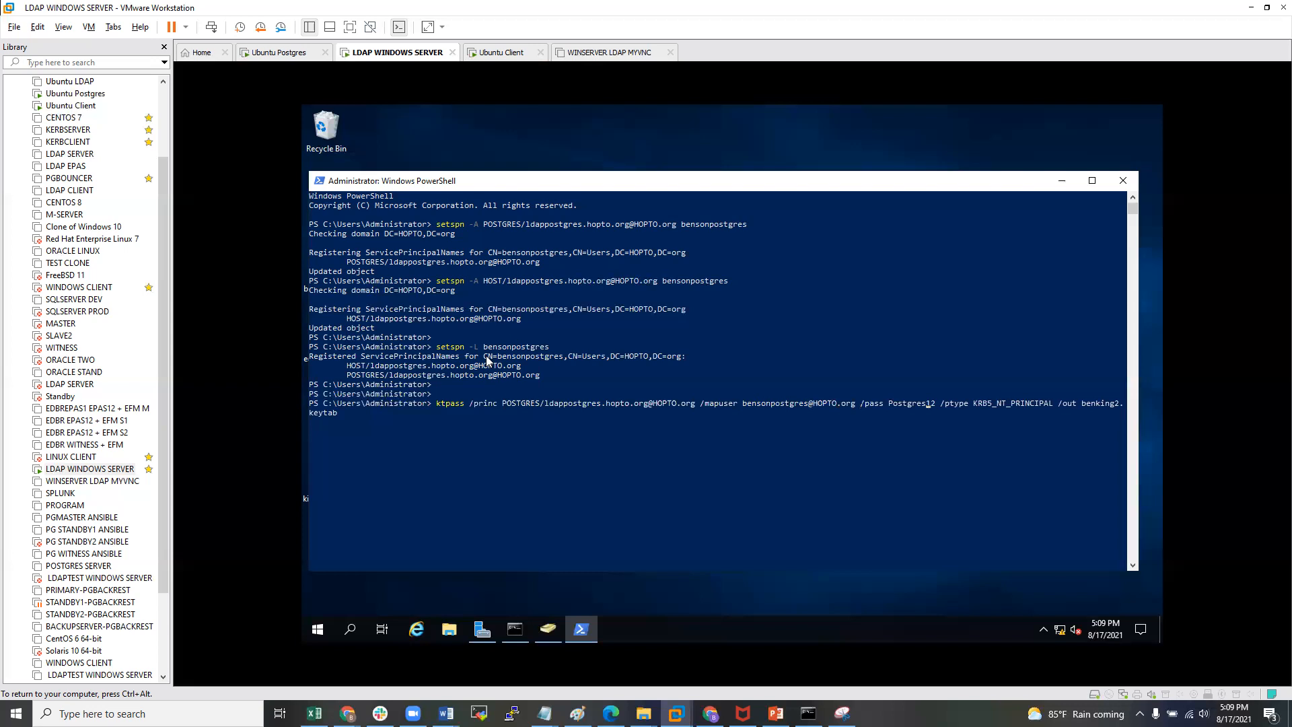
{"action": "type", "text": "@"}
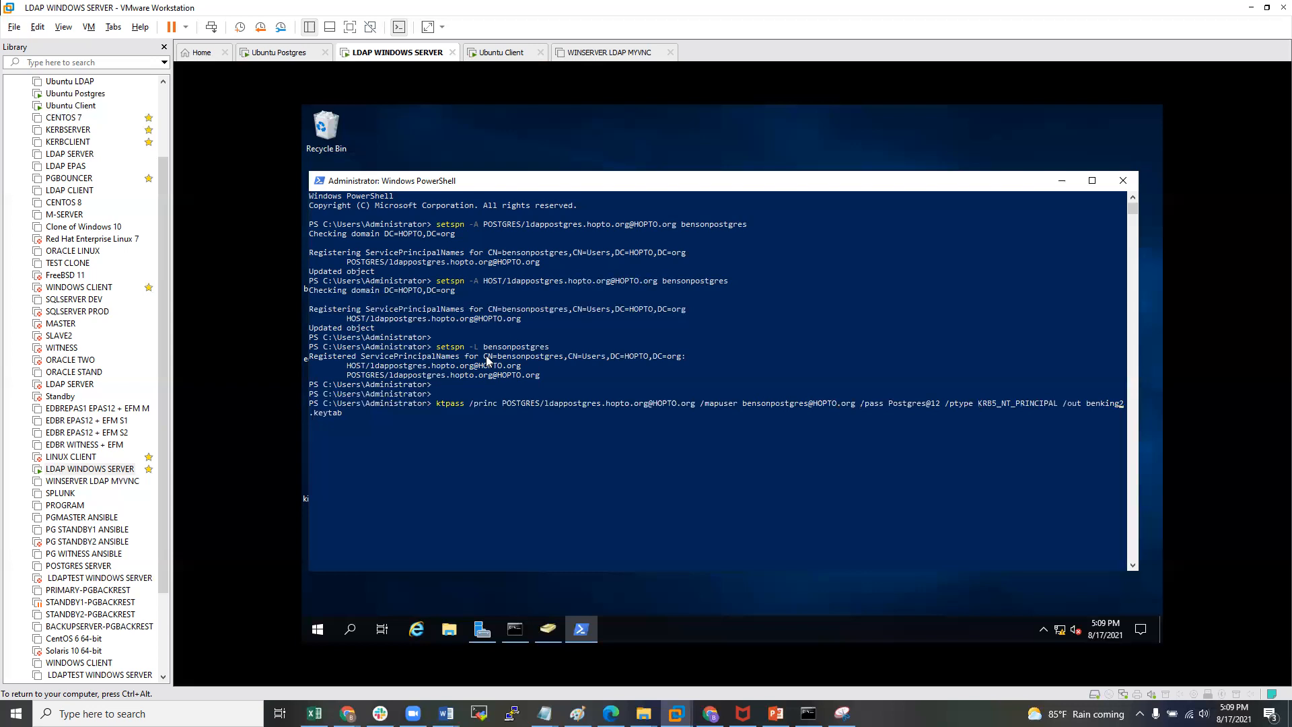
- Set the /out file to bensonkey.keytab, widen the console, and run ktpass
{"action": "key", "text": "BackSpace"}
{"action": "key", "text": "BackSpace"}
{"action": "key", "text": "BackSpace"}
{"action": "key", "text": "BackSpace"}
{"action": "key", "text": "BackSpace"}
{"action": "key", "text": "BackSpace"}
{"action": "key", "text": "BackSpace"}
{"action": "key", "text": "Delete"}
{"action": "type", "text": "bensonpostgres"}
{"action": "key", "text": "BackSpace"}
{"action": "key", "text": "BackSpace"}
{"action": "key", "text": "BackSpace"}
{"action": "key", "text": "BackSpace"}
{"action": "key", "text": "BackSpace"}
{"action": "key", "text": "BackSpace"}
{"action": "key", "text": "BackSpace"}
{"action": "key", "text": "BackSpace"}
{"action": "type", "text": "key"}
{"action": "left_click_drag", "start_coordinate": [1138, 383], "coordinate": [1154, 385]}
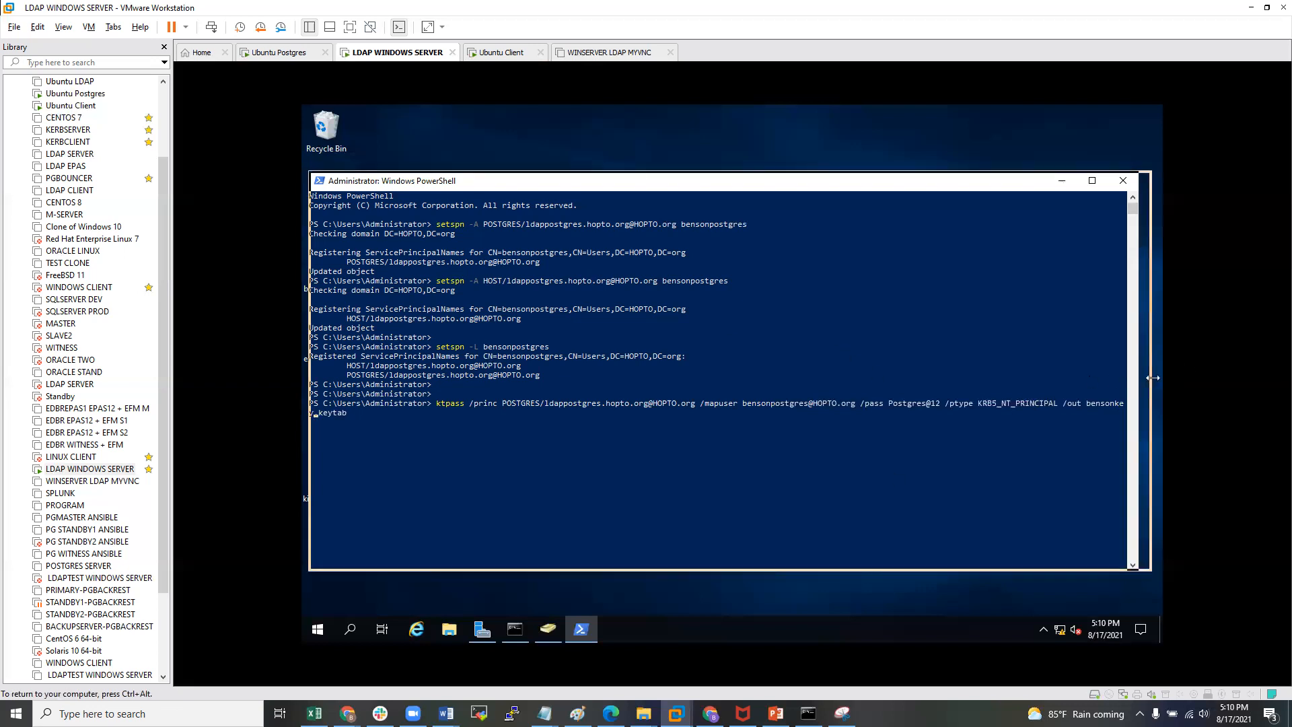
{"action": "left_click", "coordinate": [810, 386]}
{"action": "key", "text": "Left"}
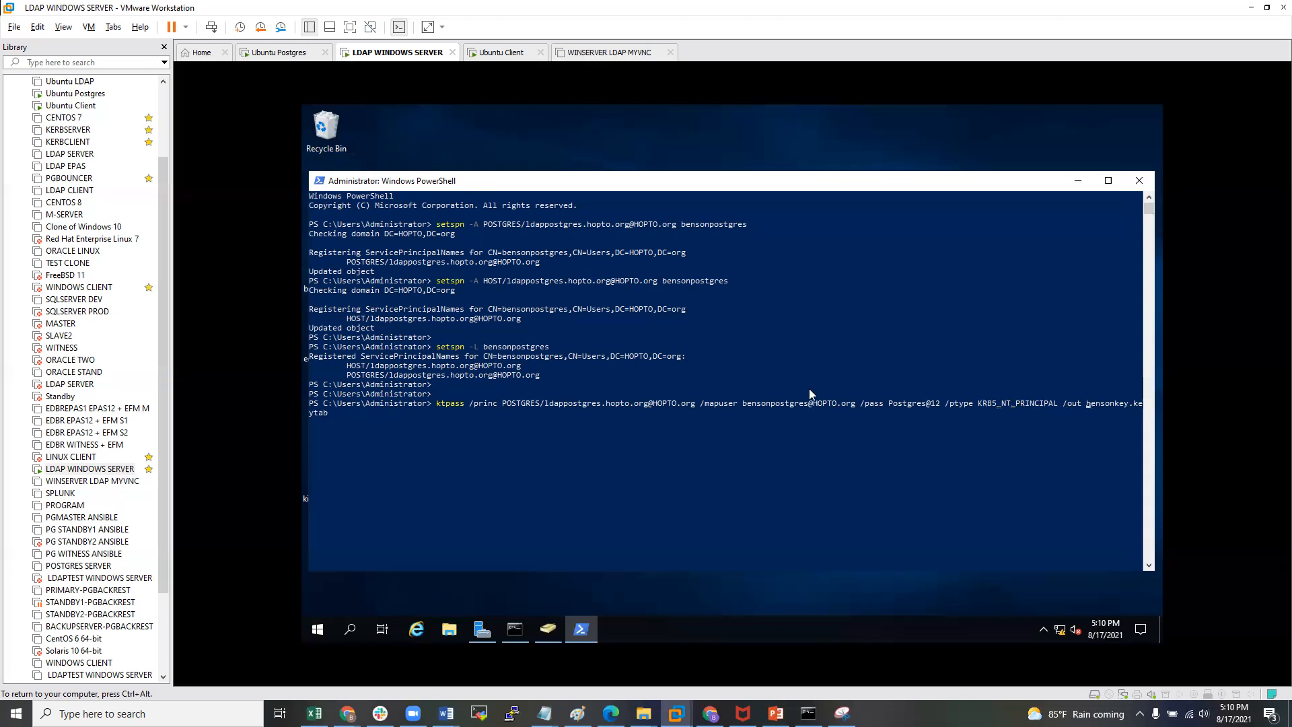
{"action": "key", "text": "Return"}
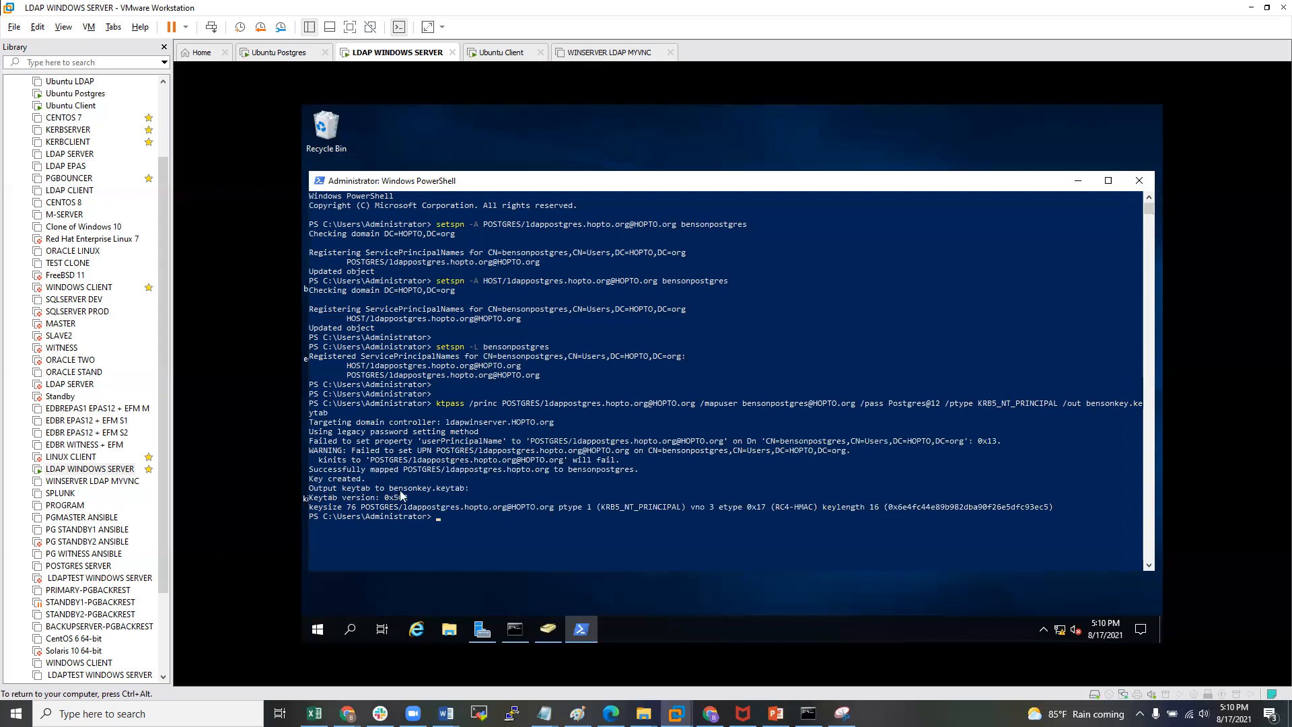
- Run ls in C:\Users\Administrator and confirm bensonkey.keytab (82 bytes) is listed
{"action": "left_click_drag", "start_coordinate": [387, 487], "coordinate": [467, 492]}
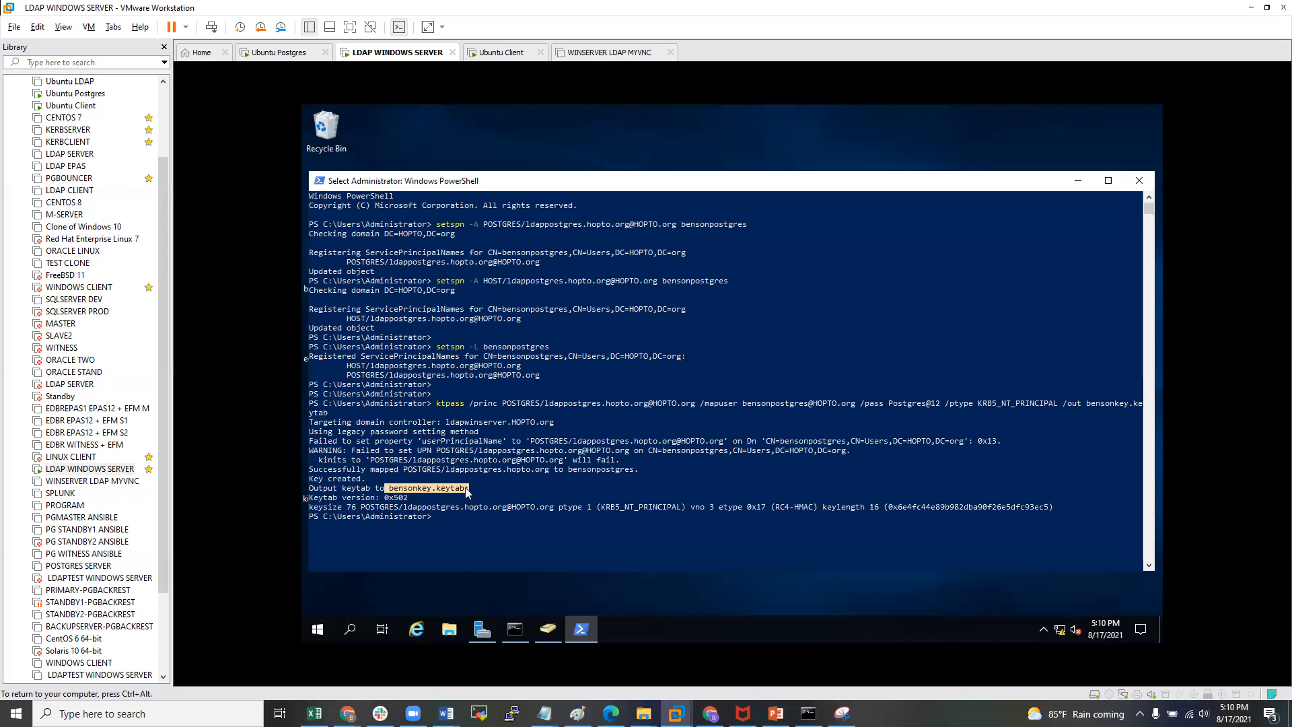
{"action": "left_click", "coordinate": [463, 490]}
{"action": "left_click_drag", "start_coordinate": [388, 490], "coordinate": [467, 491]}
{"action": "left_click", "coordinate": [418, 490]}
{"action": "key", "text": "Escape"}
{"action": "type", "text": "ls"}
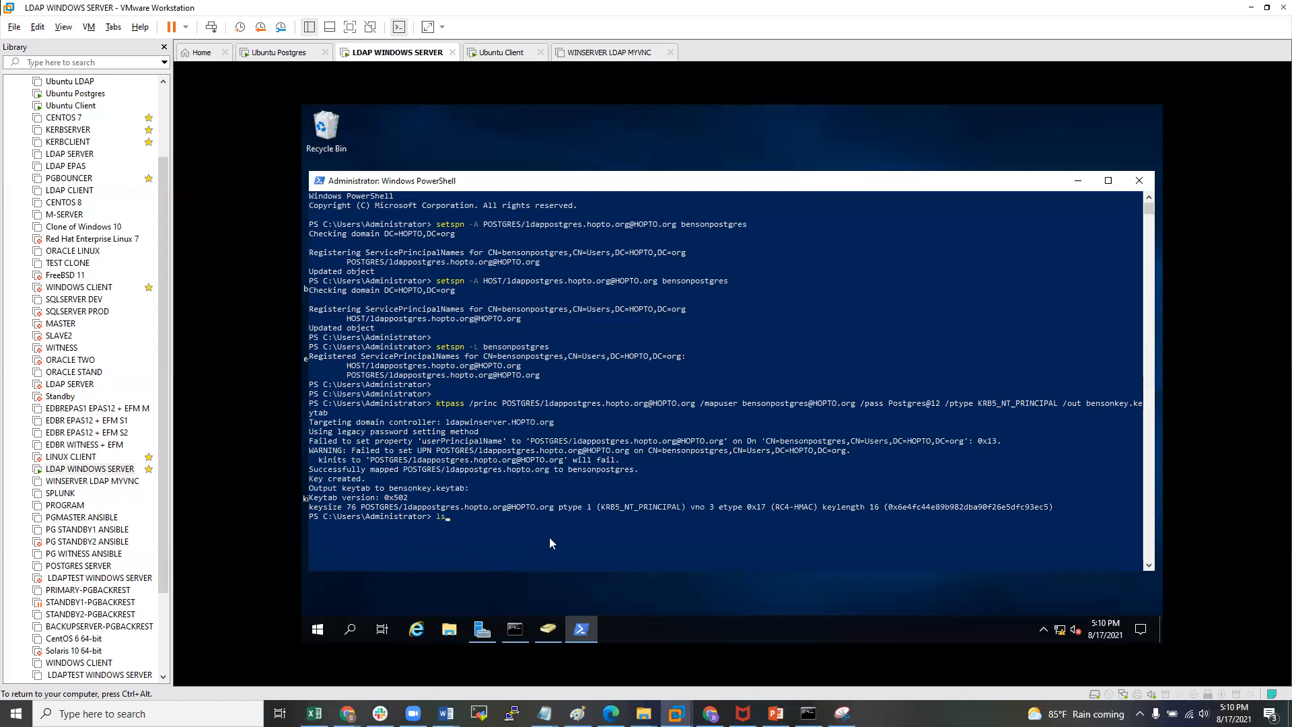
{"action": "key", "text": "Return"}
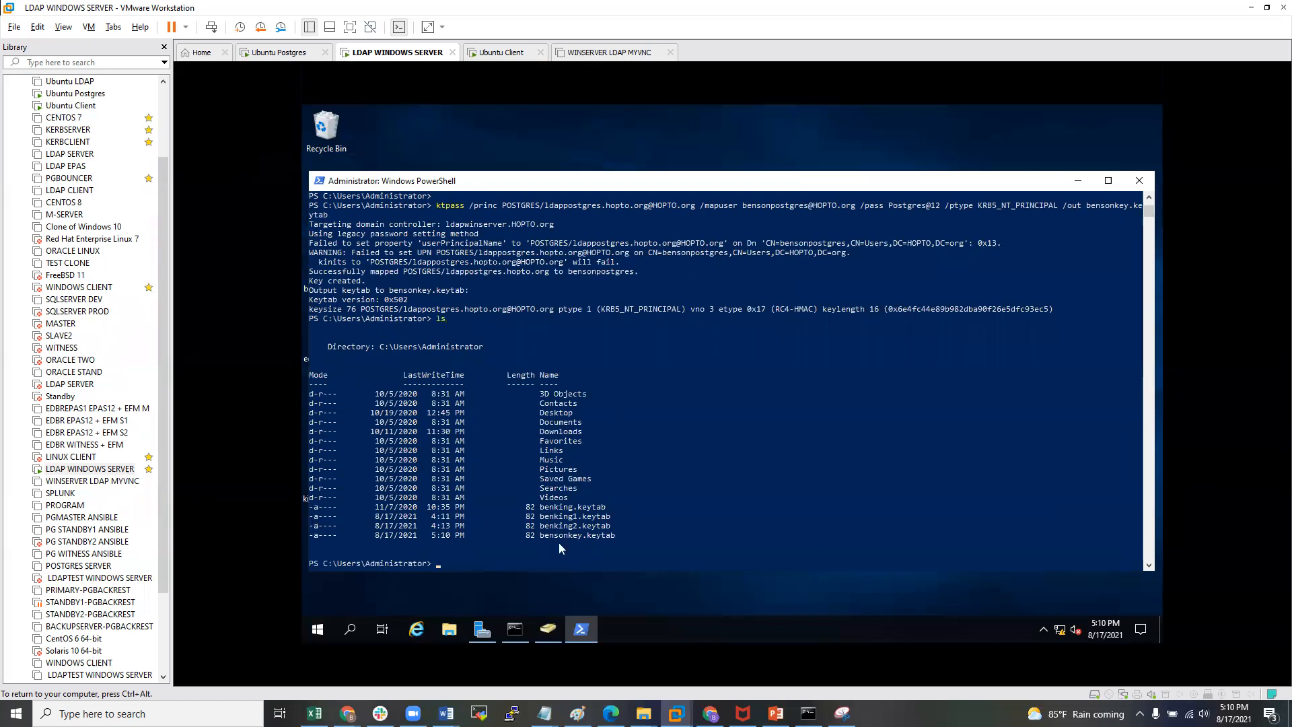
{"action": "left_click_drag", "start_coordinate": [525, 536], "coordinate": [618, 536]}
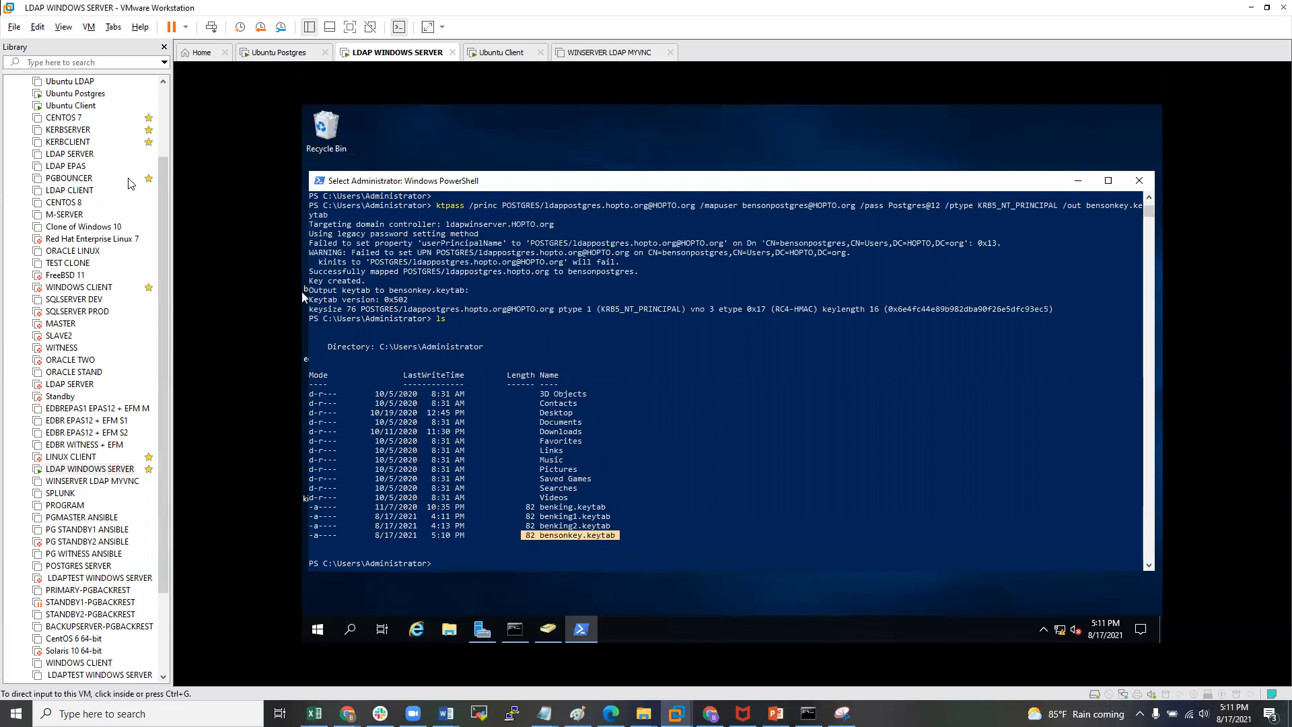
{"action": "left_click", "coordinate": [509, 478]}
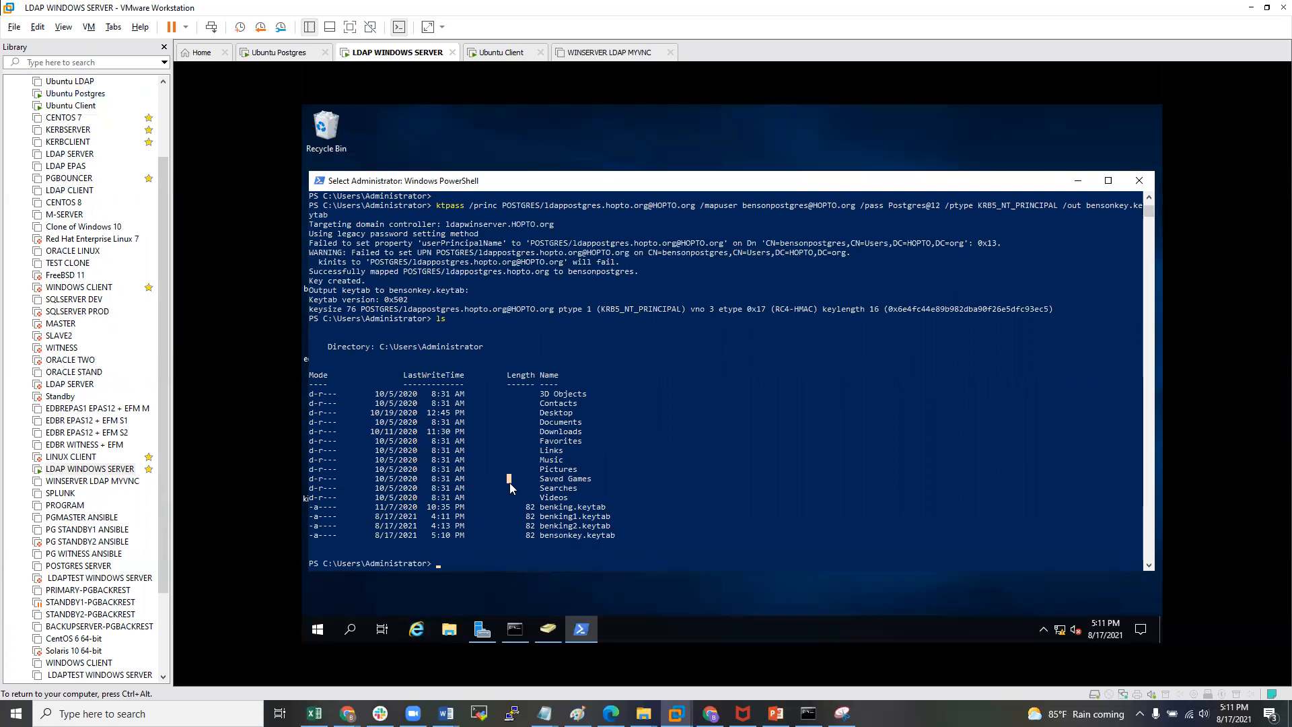
- Launch WinSCP and attempt a root login to ldappostgres.hopto.org, re-entering the password when prompted
{"action": "left_click", "coordinate": [1079, 181]}
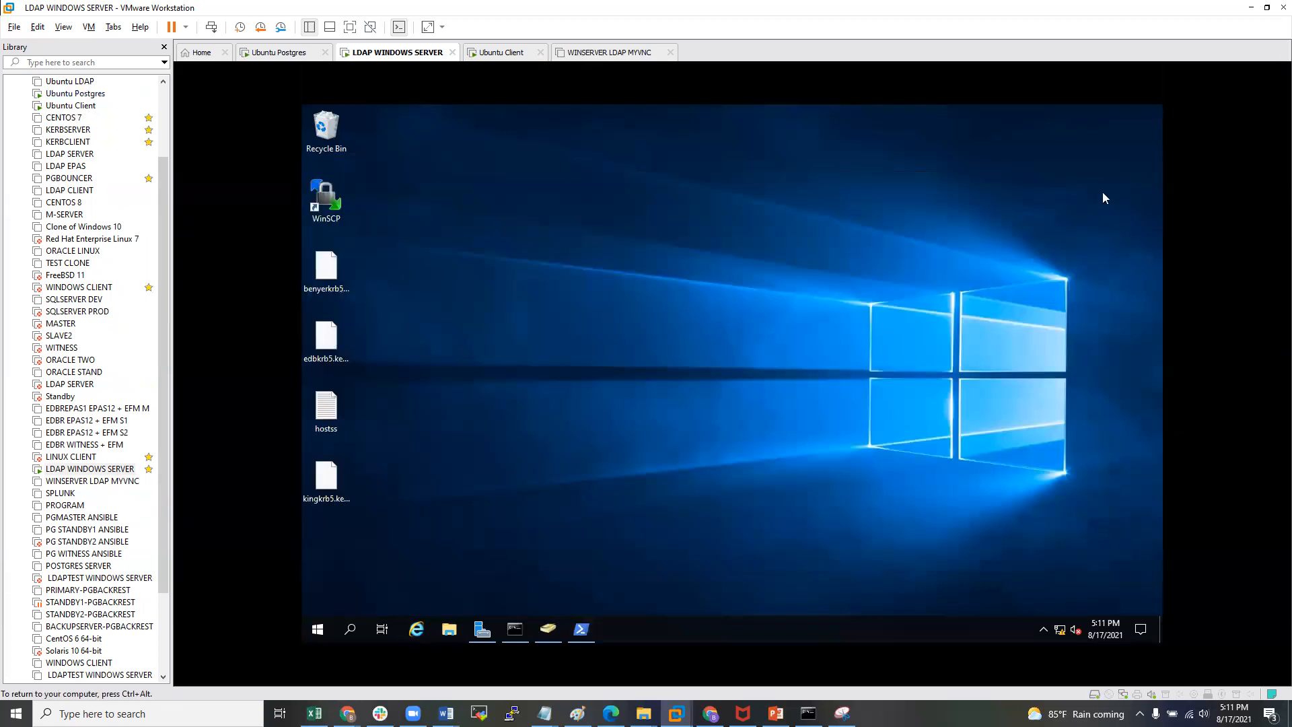
{"action": "double_click", "coordinate": [326, 199]}
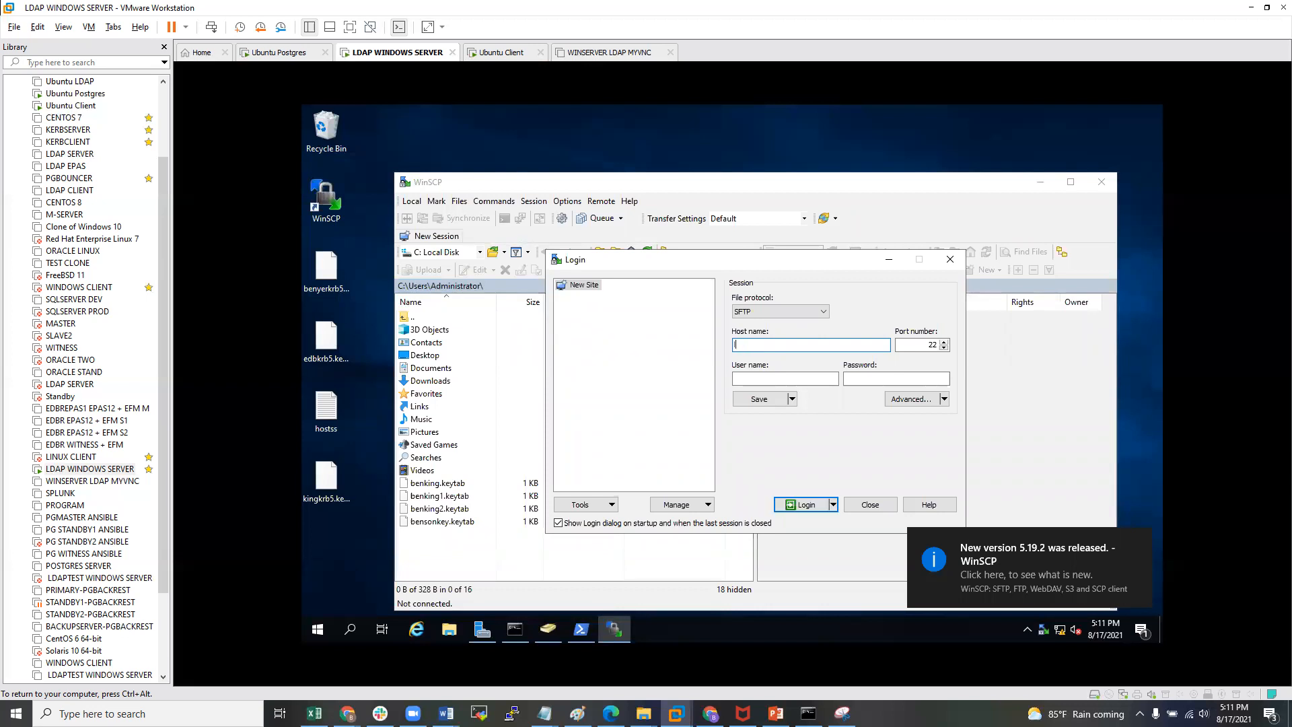
{"action": "type", "text": "po"}
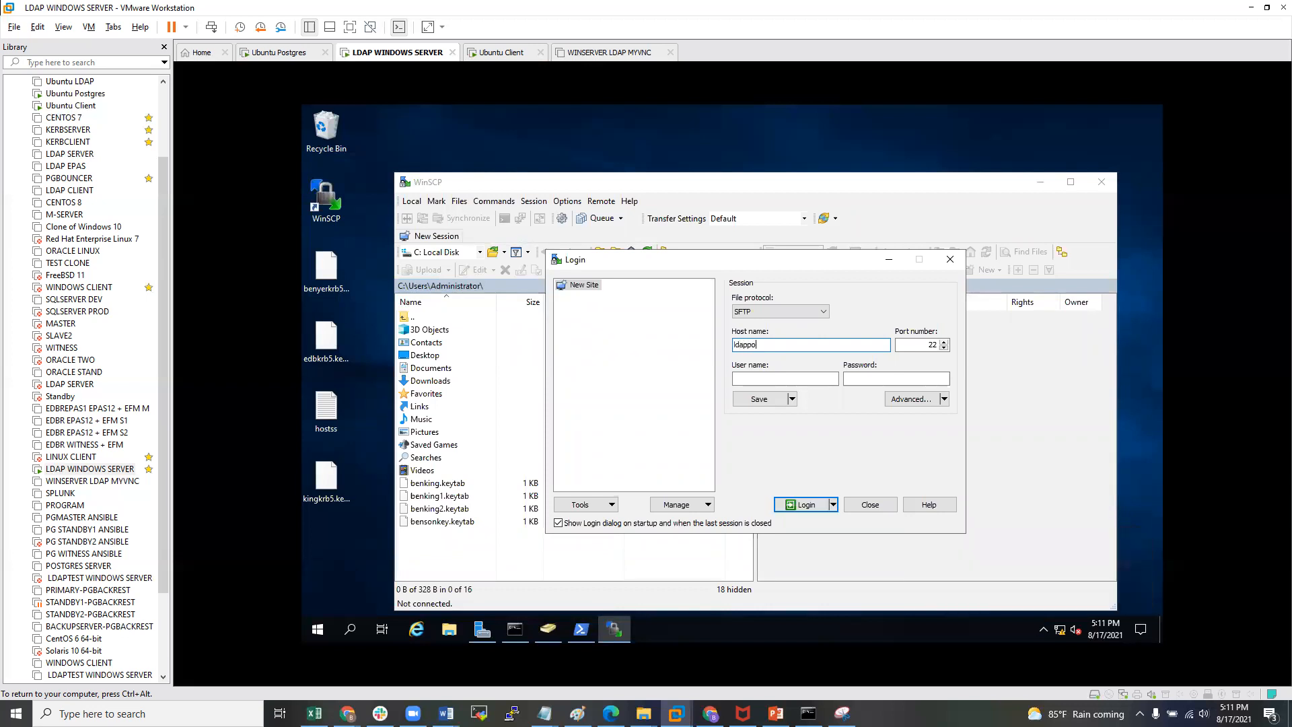
{"action": "type", "text": "stgres.hopto.org"}
{"action": "key", "text": "Tab"}
{"action": "key", "text": "Tab"}
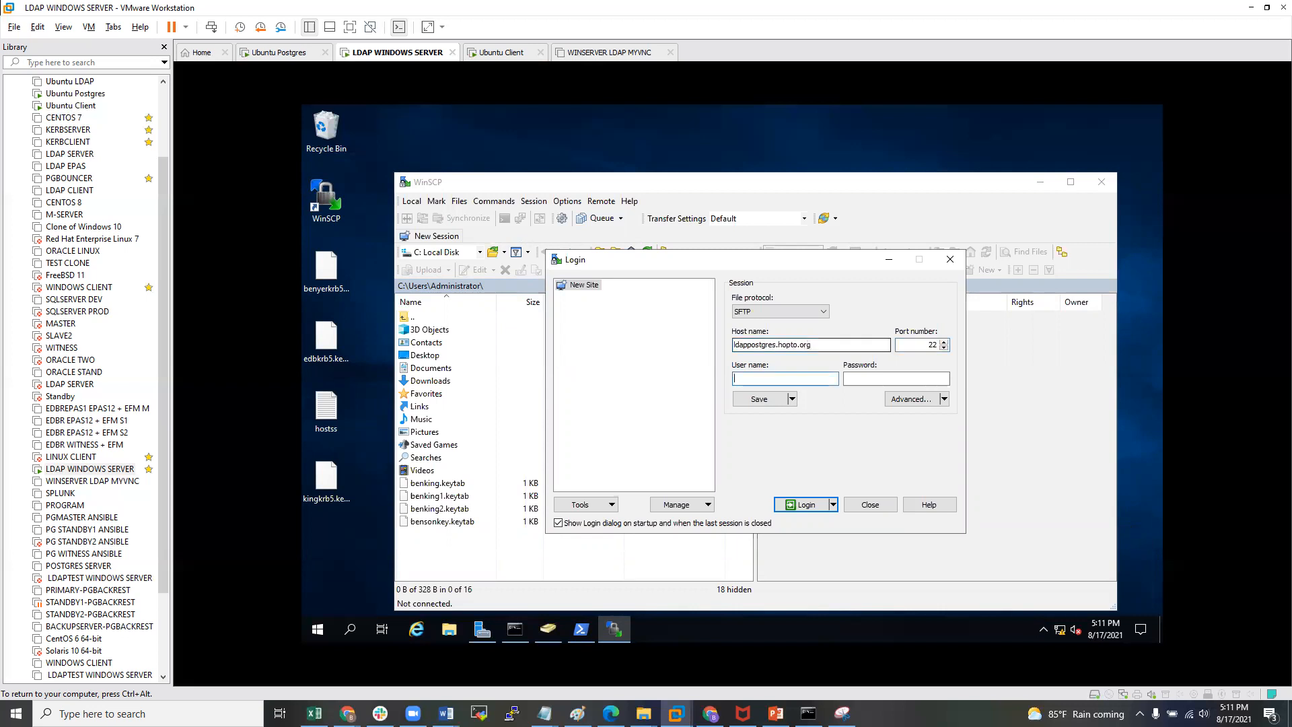
{"action": "type", "text": "root"}
{"action": "key", "text": "Tab"}
{"action": "type", "text": "••••••••"}
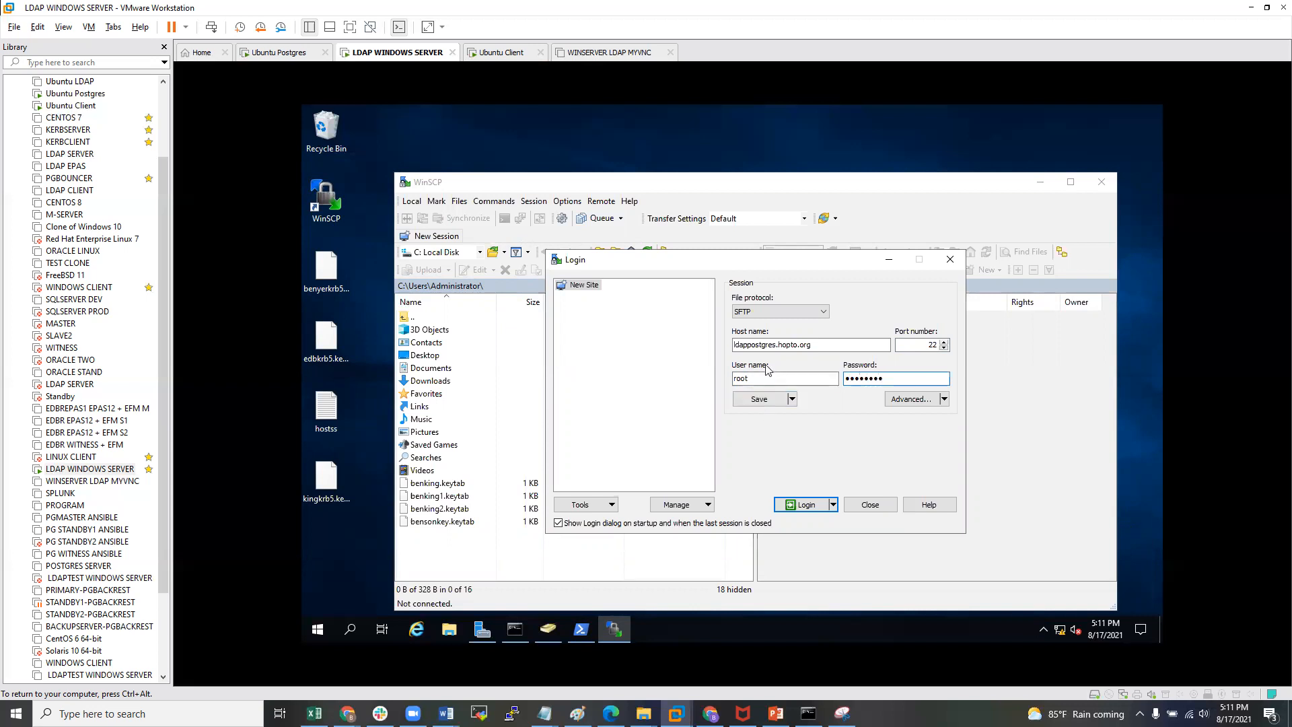
{"action": "left_click", "coordinate": [803, 505]}
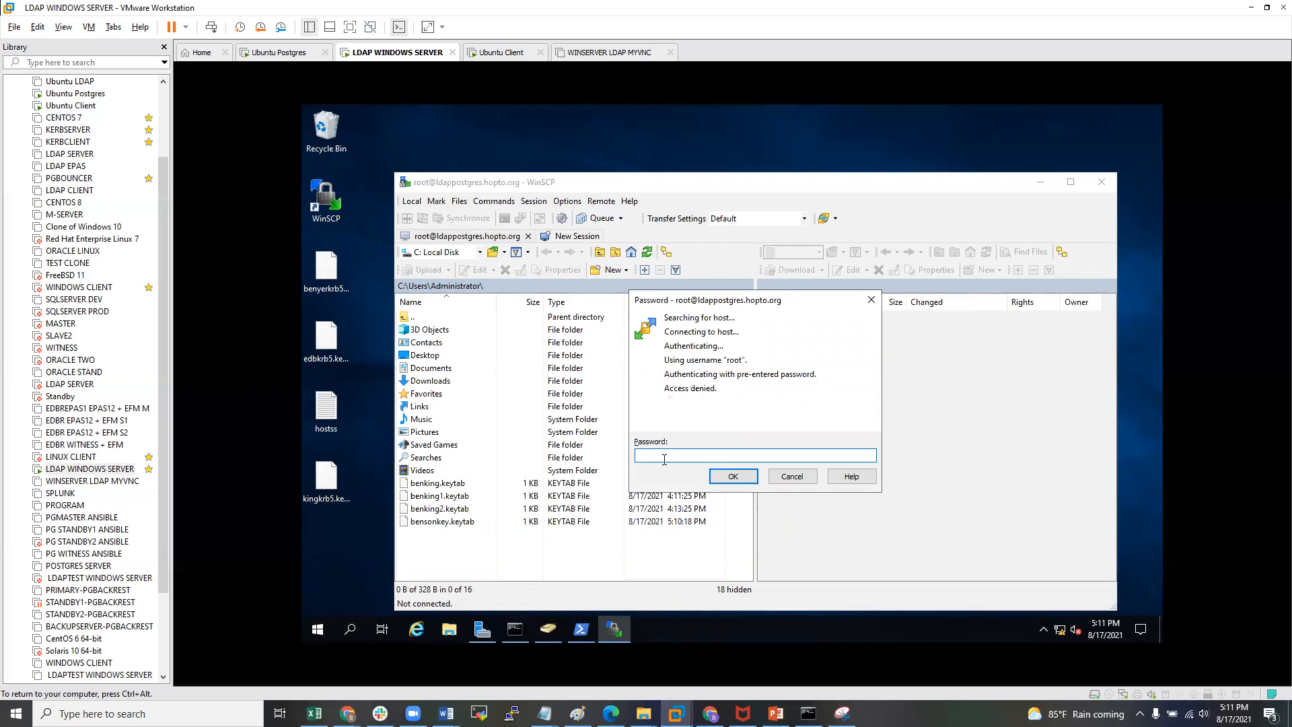
{"action": "type", "text": "********"}
{"action": "left_click", "coordinate": [732, 478]}
- In the Ubuntu Postgres terminal, exit the enterprisedb user back to the root shell
{"action": "left_click", "coordinate": [75, 93]}
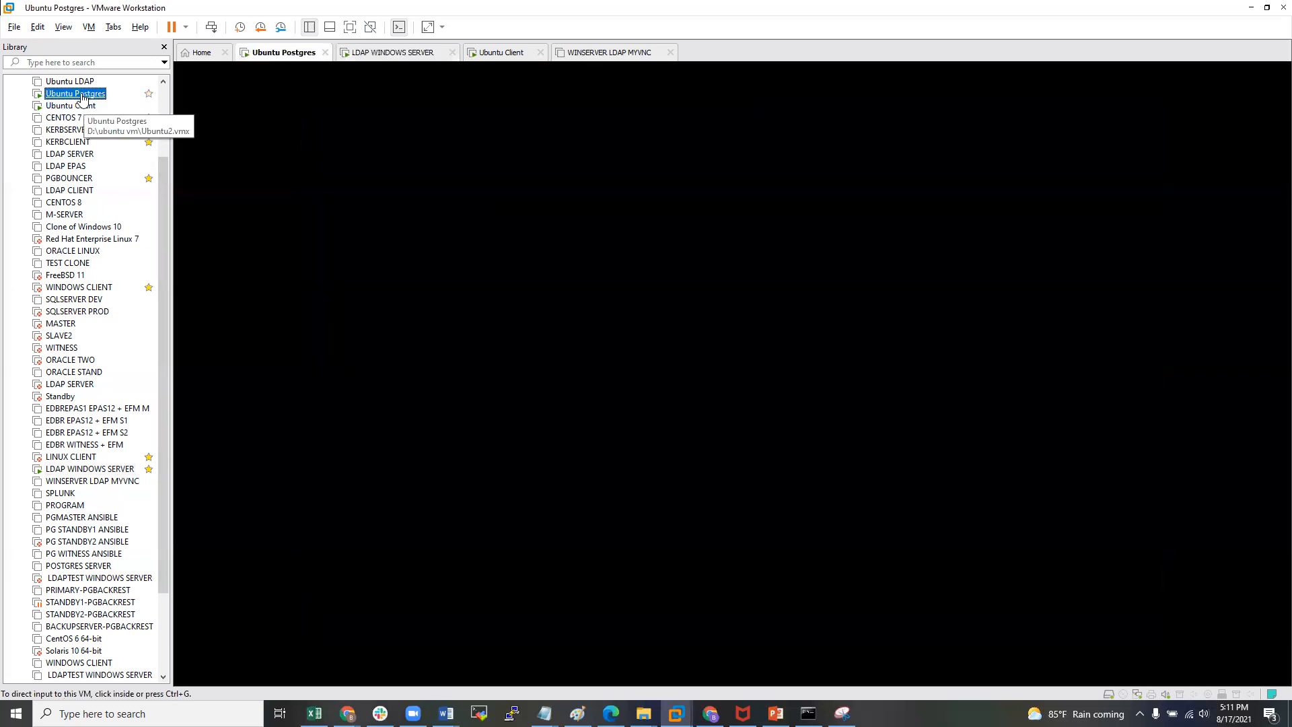
{"action": "left_click", "coordinate": [671, 482]}
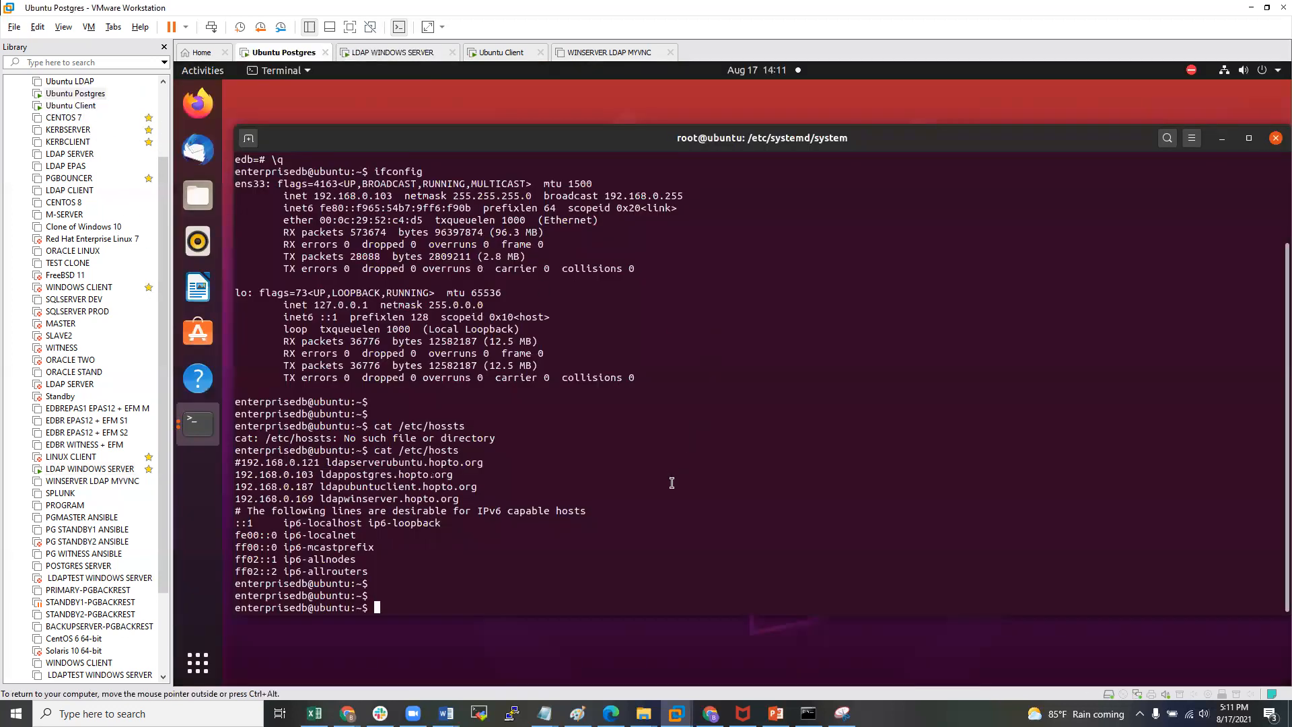
{"action": "key", "text": "Return"}
{"action": "key", "text": "Return"}
{"action": "key", "text": "Return"}
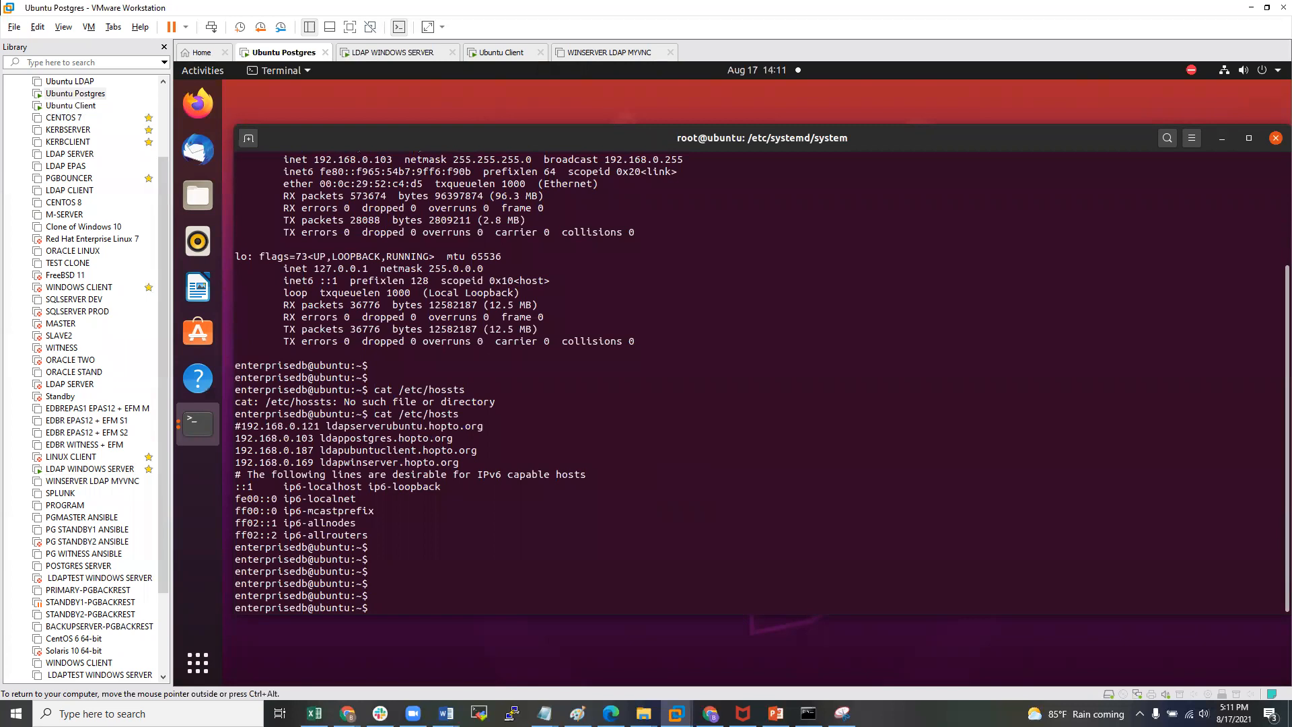
{"action": "type", "text": "exit"}
{"action": "key", "text": "Return"}
- Run passwd to set a new root password
{"action": "key", "text": "Return"}
{"action": "key", "text": "Return"}
{"action": "key", "text": "Return"}
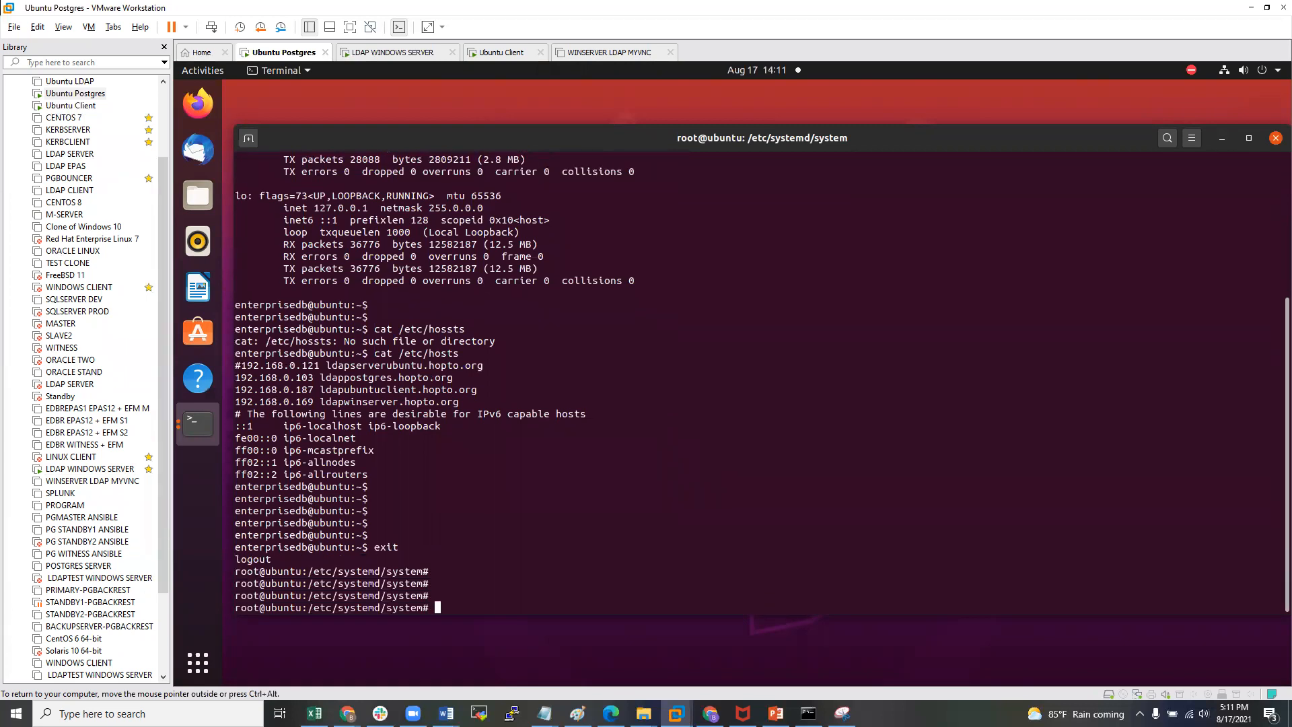
{"action": "type", "text": "passwd"}
{"action": "key", "text": "Return"}
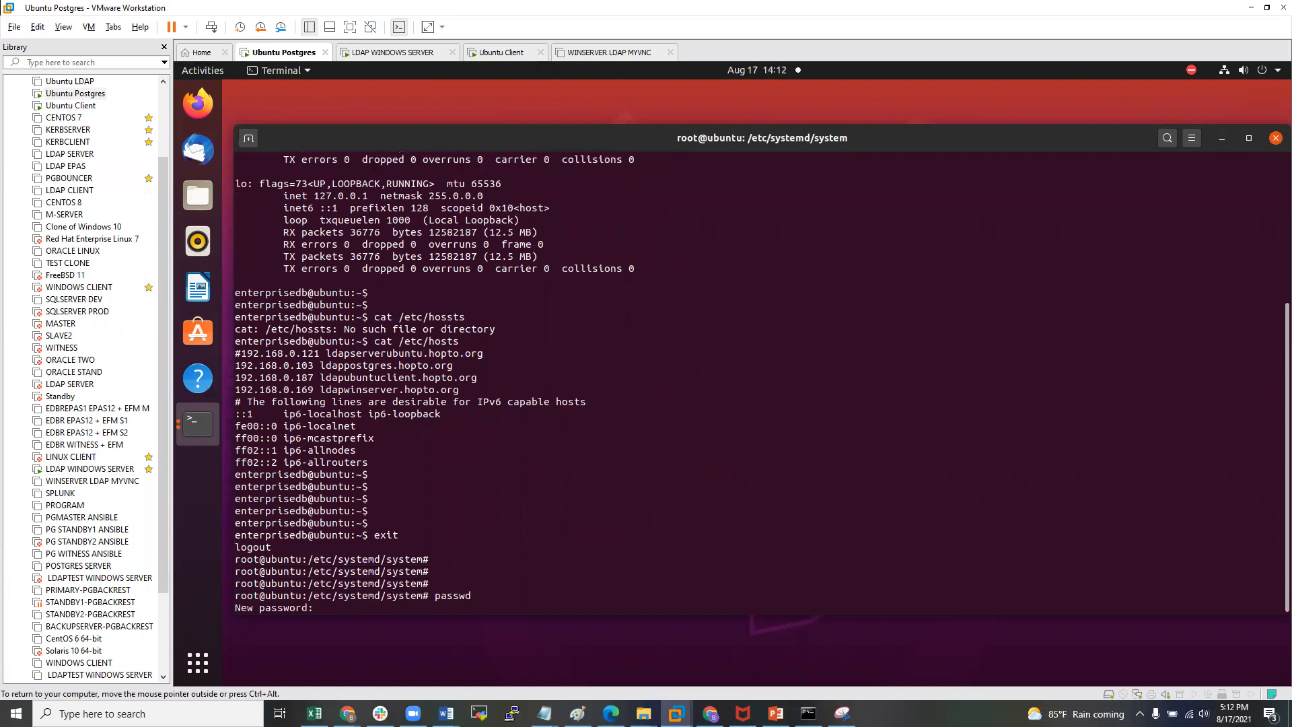
{"action": "key", "text": "Return"}
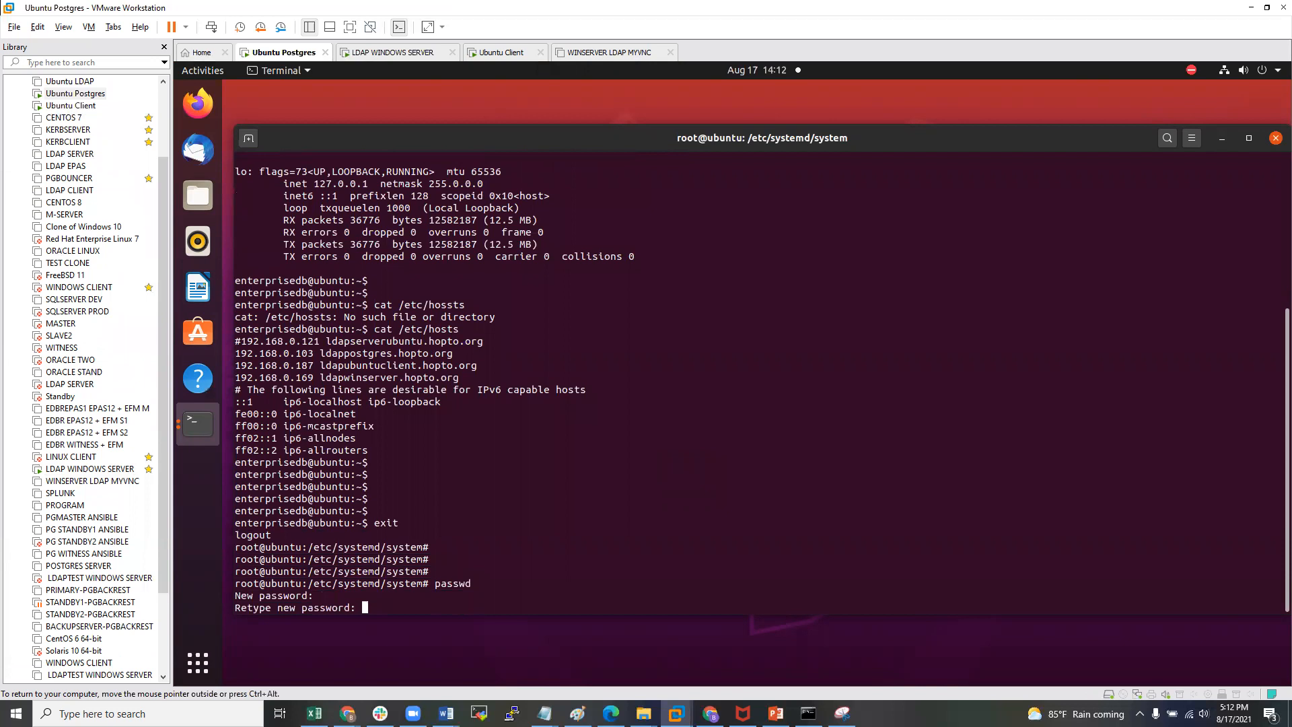
{"action": "key", "text": "Return"}
{"action": "key", "text": "Return"}
{"action": "key", "text": "Return"}
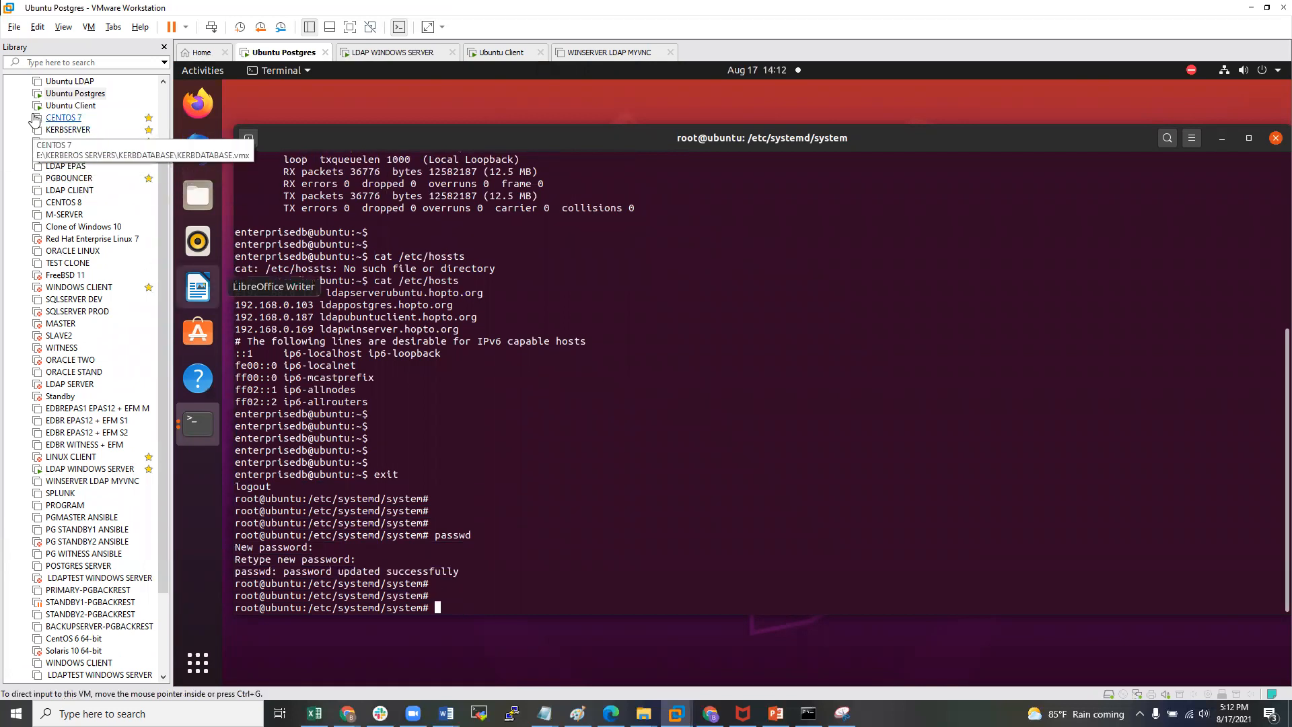
- Retry WinSCP's root login on the LDAP WINDOWS SERVER VM with the new password
{"action": "left_click", "coordinate": [93, 470]}
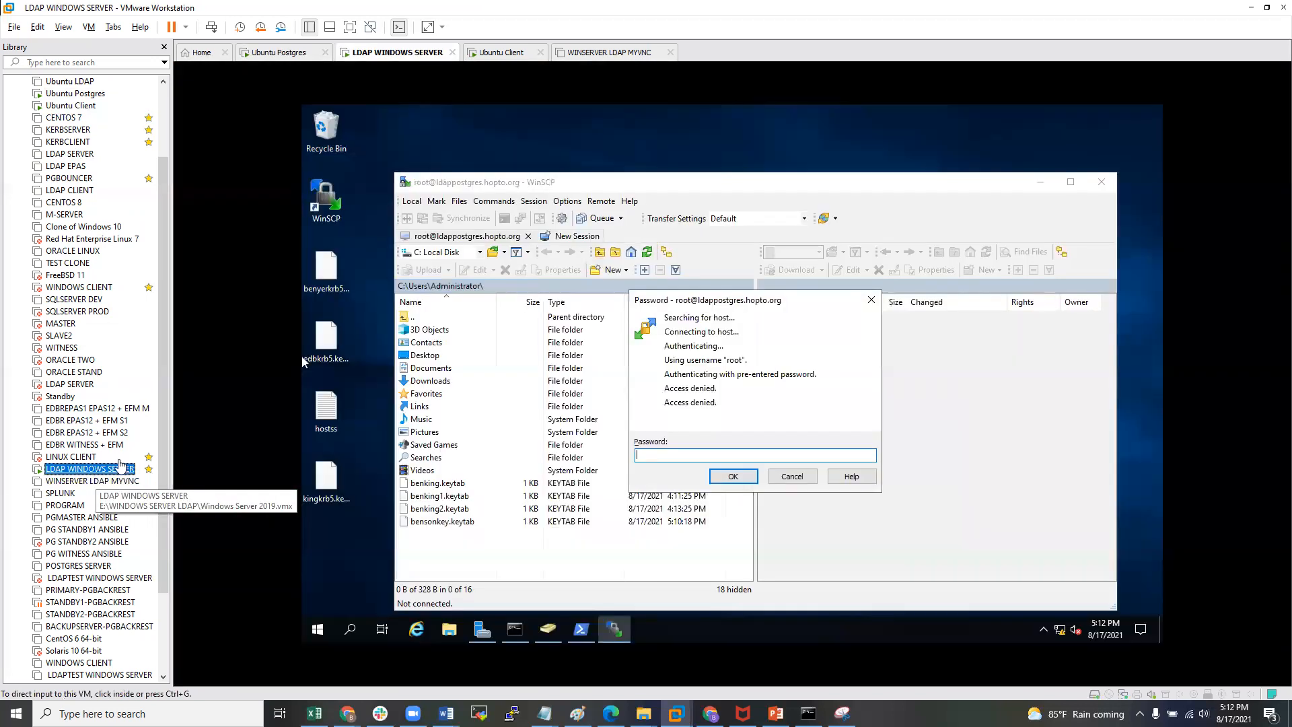
{"action": "type", "text": "********"}
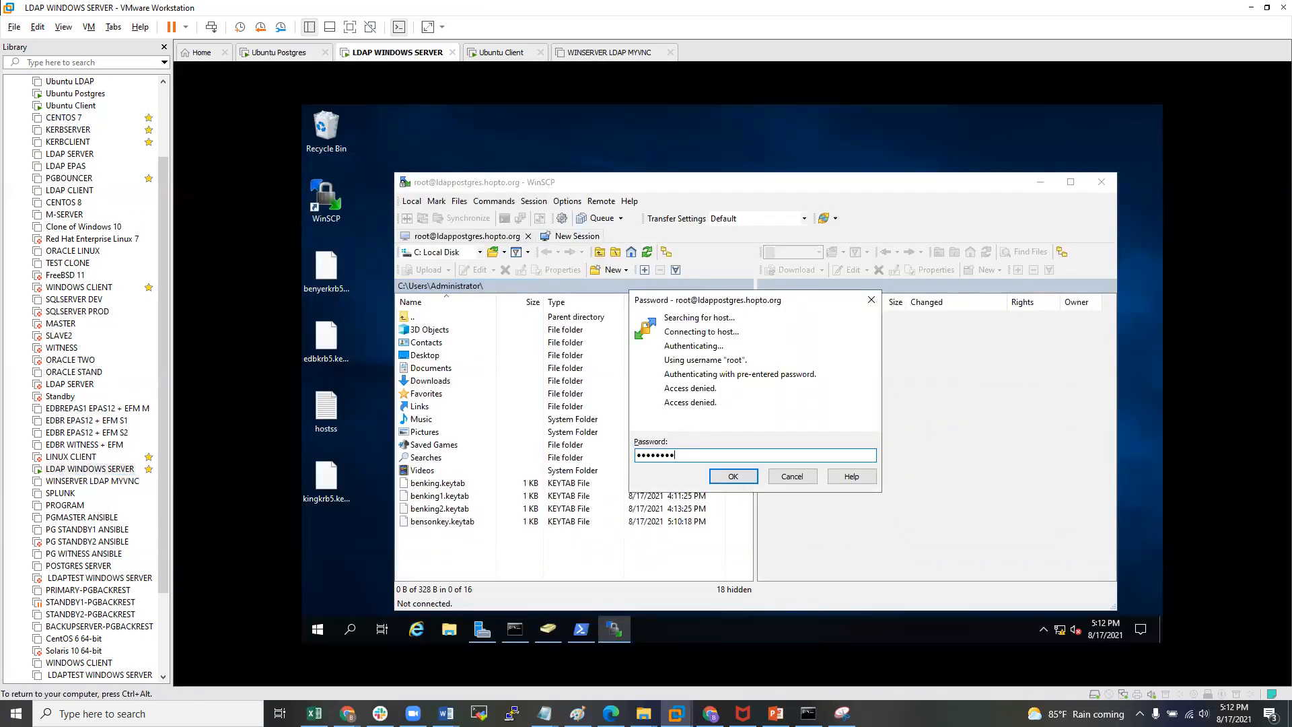
{"action": "left_click", "coordinate": [733, 477]}
- On Ubuntu Postgres, change to root's home directory and clear the terminal
{"action": "double_click", "coordinate": [75, 94]}
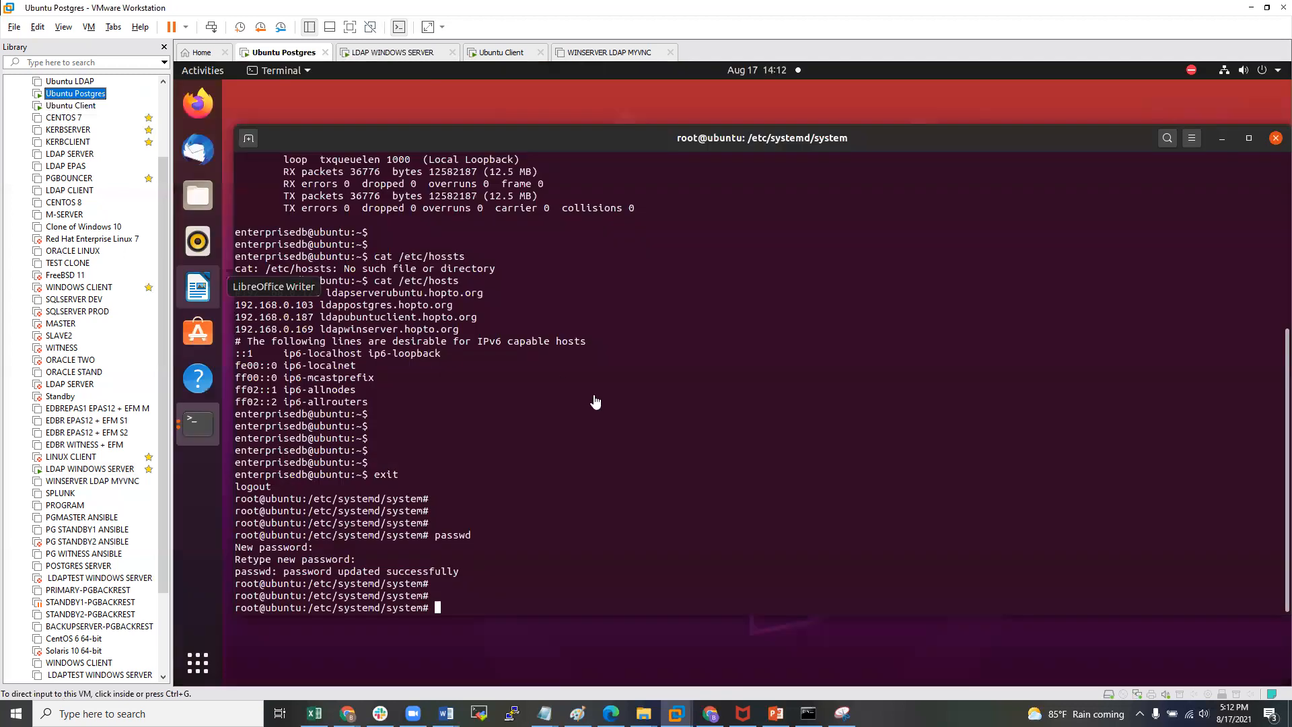
{"action": "left_click", "coordinate": [596, 402]}
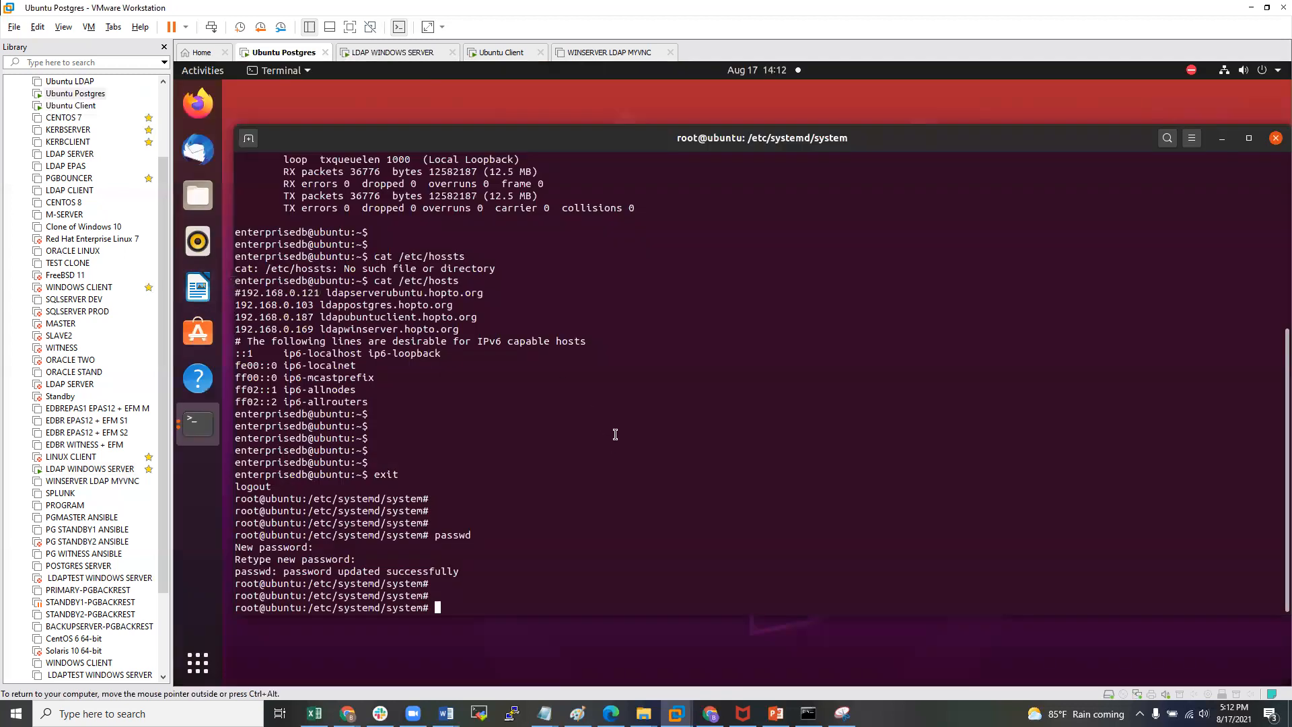
{"action": "key", "text": "Return"}
{"action": "key", "text": "Return"}
{"action": "key", "text": "Return"}
{"action": "key", "text": "Return"}
{"action": "type", "text": "cd"}
{"action": "key", "text": "Return"}
{"action": "key", "text": "Return"}
{"action": "key", "text": "Return"}
{"action": "key", "text": "Return"}
{"action": "key", "text": "Return"}
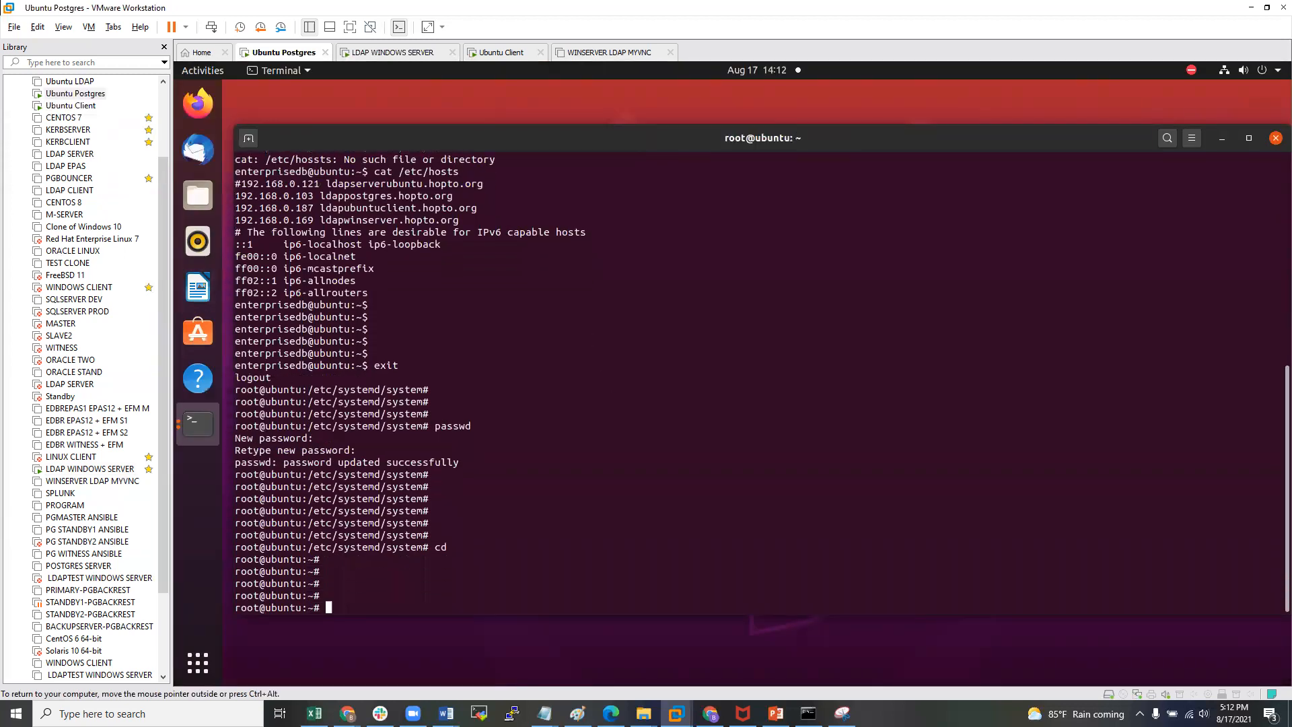
{"action": "key", "text": "Return"}
{"action": "type", "text": "clear"}
{"action": "key", "text": "Return"}
{"action": "key", "text": "Return"}
{"action": "key", "text": "Return"}
{"action": "key", "text": "Return"}
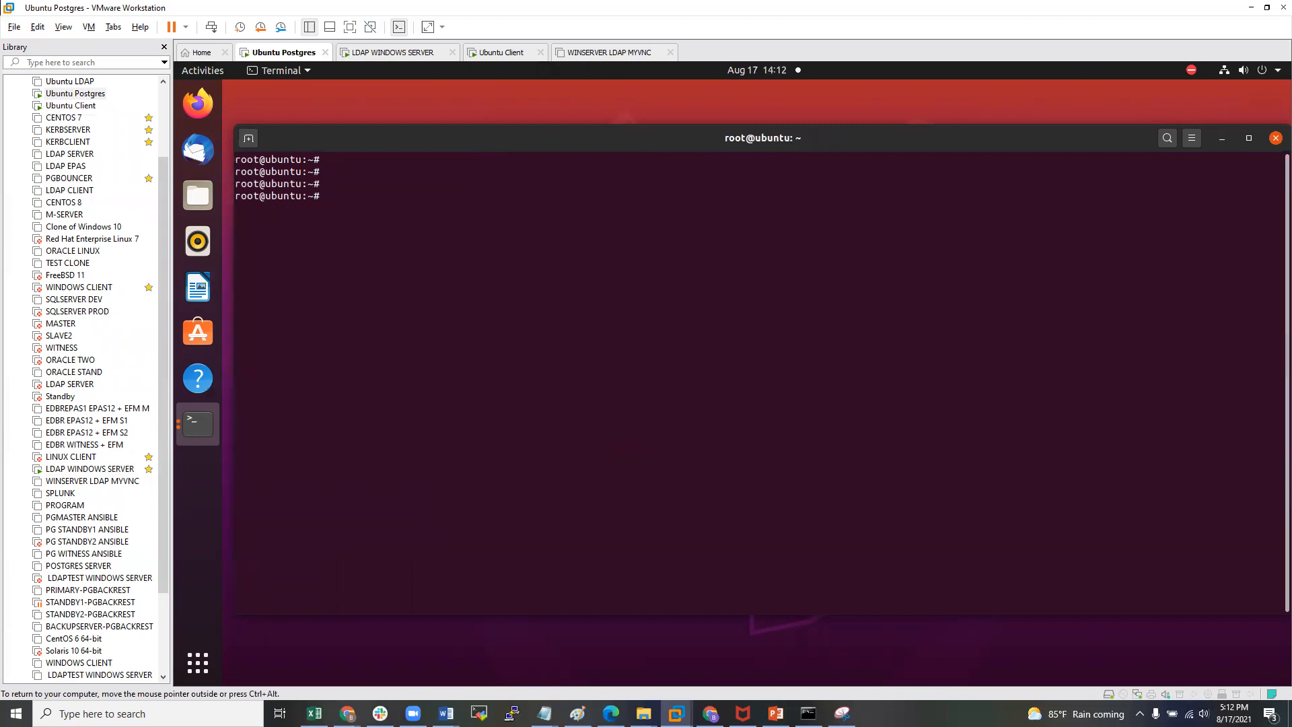
- Check service ssh status, showing failed root logins, and start ssh localhost
{"action": "key", "text": "ctrl+alt"}
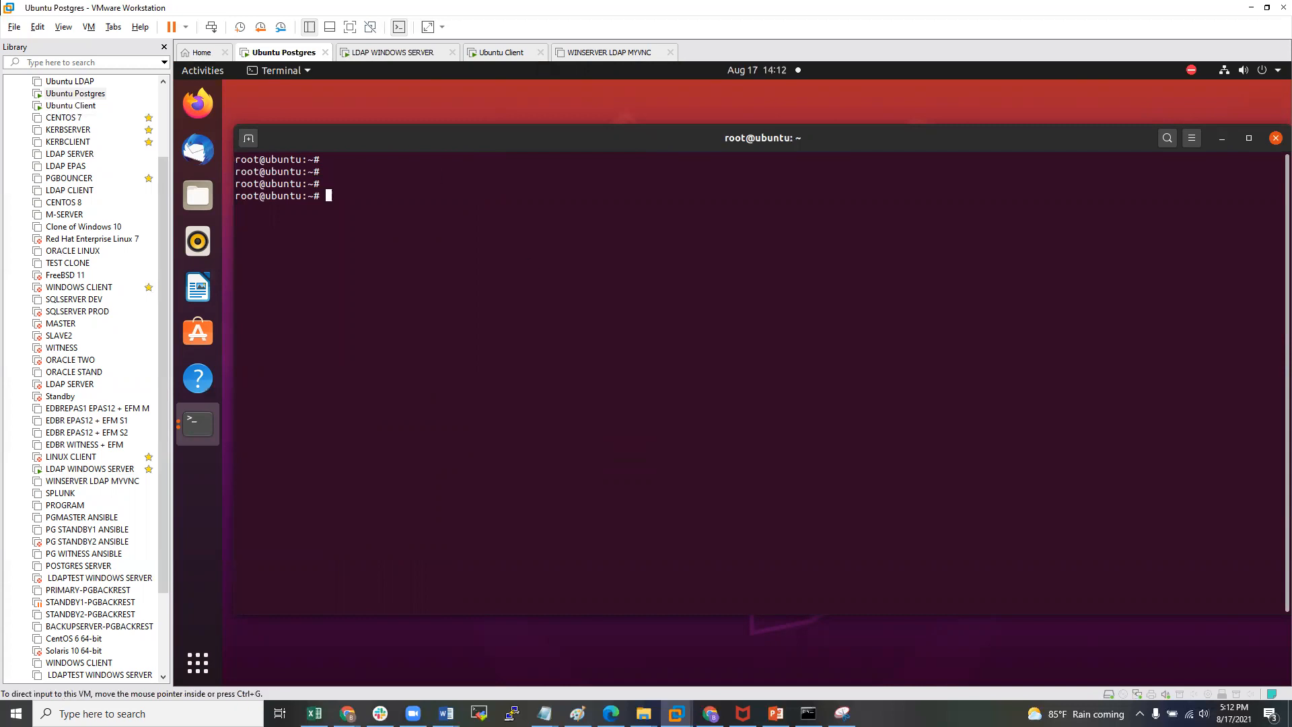
{"action": "type", "text": "service"}
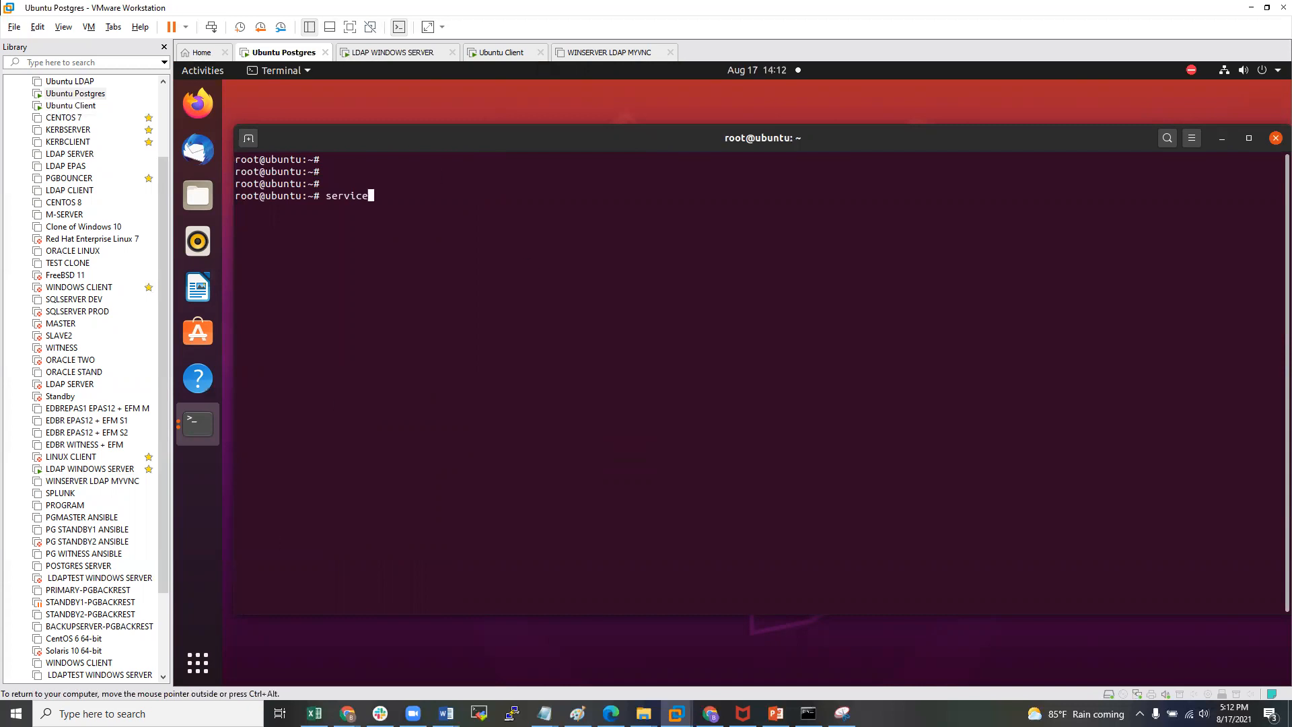
{"action": "type", "text": " status ss"}
{"action": "key", "text": "BackSpace"}
{"action": "key", "text": "BackSpace"}
{"action": "key", "text": "BackSpace"}
{"action": "key", "text": "BackSpace"}
{"action": "key", "text": "BackSpace"}
{"action": "key", "text": "BackSpace"}
{"action": "key", "text": "BackSpace"}
{"action": "key", "text": "BackSpace"}
{"action": "key", "text": "BackSpace"}
{"action": "type", "text": "ssh status"}
{"action": "key", "text": "Return"}
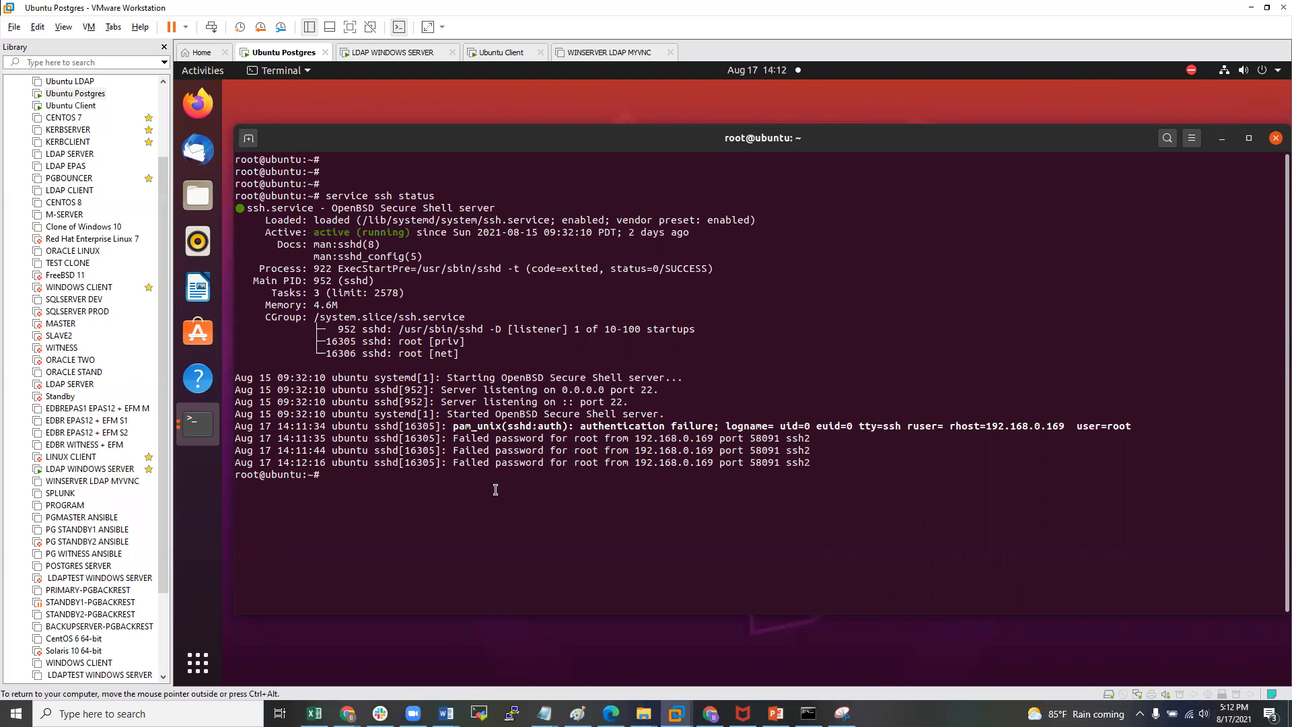
{"action": "key", "text": "Return"}
{"action": "key", "text": "Return"}
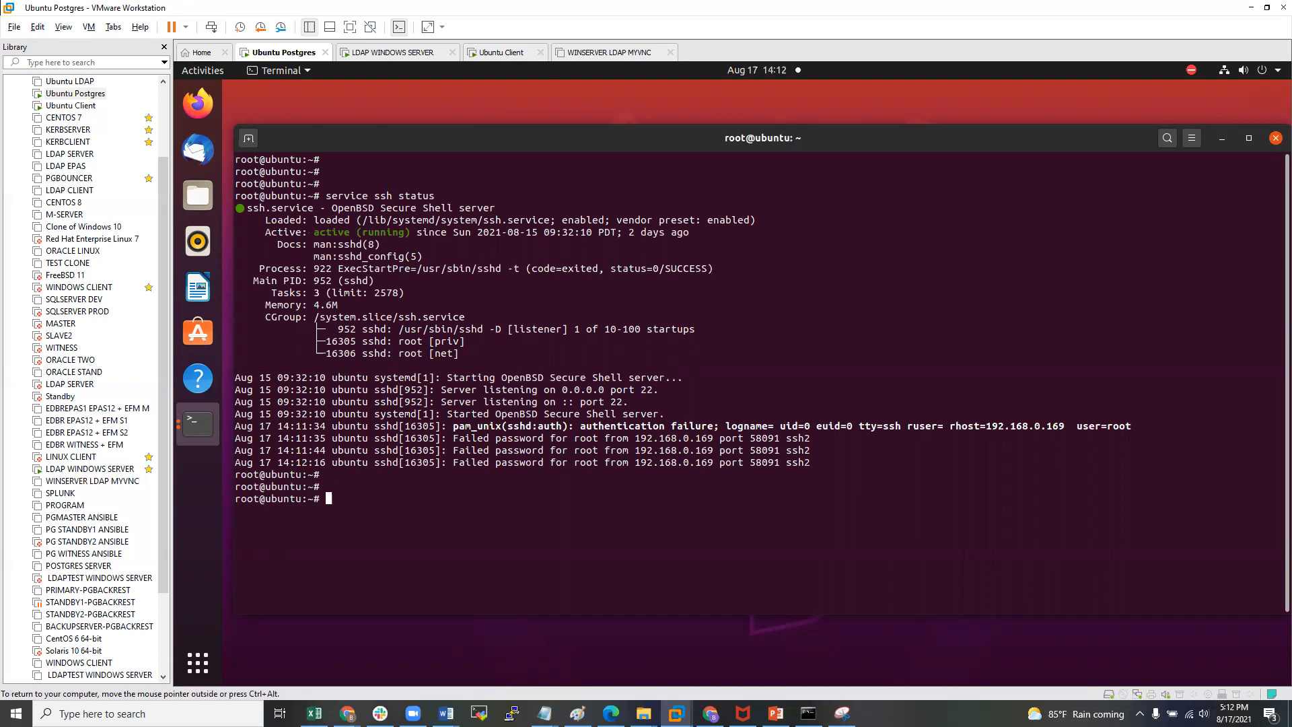
{"action": "type", "text": "ssh localhost"}
- Attempt a root SSH login to localhost, accept the host key, and suspend it when denied
{"action": "key", "text": "Return"}
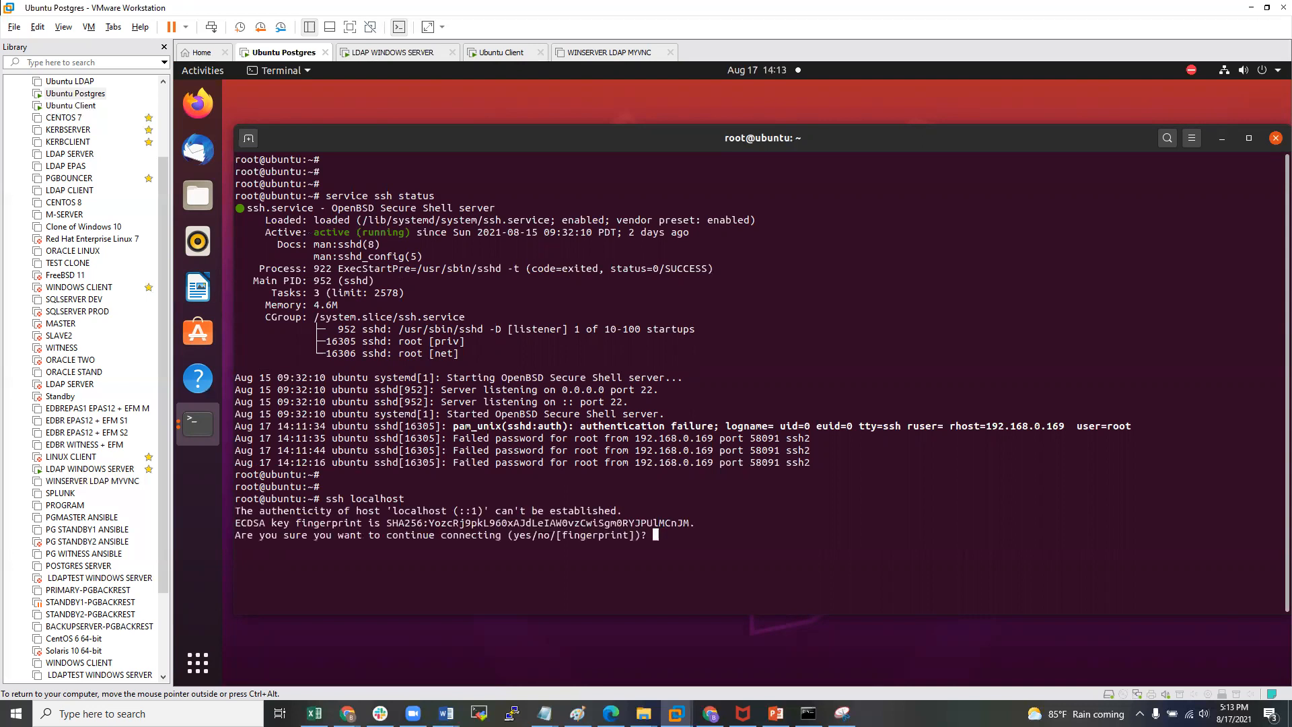
{"action": "type", "text": "yes"}
{"action": "key", "text": "Return"}
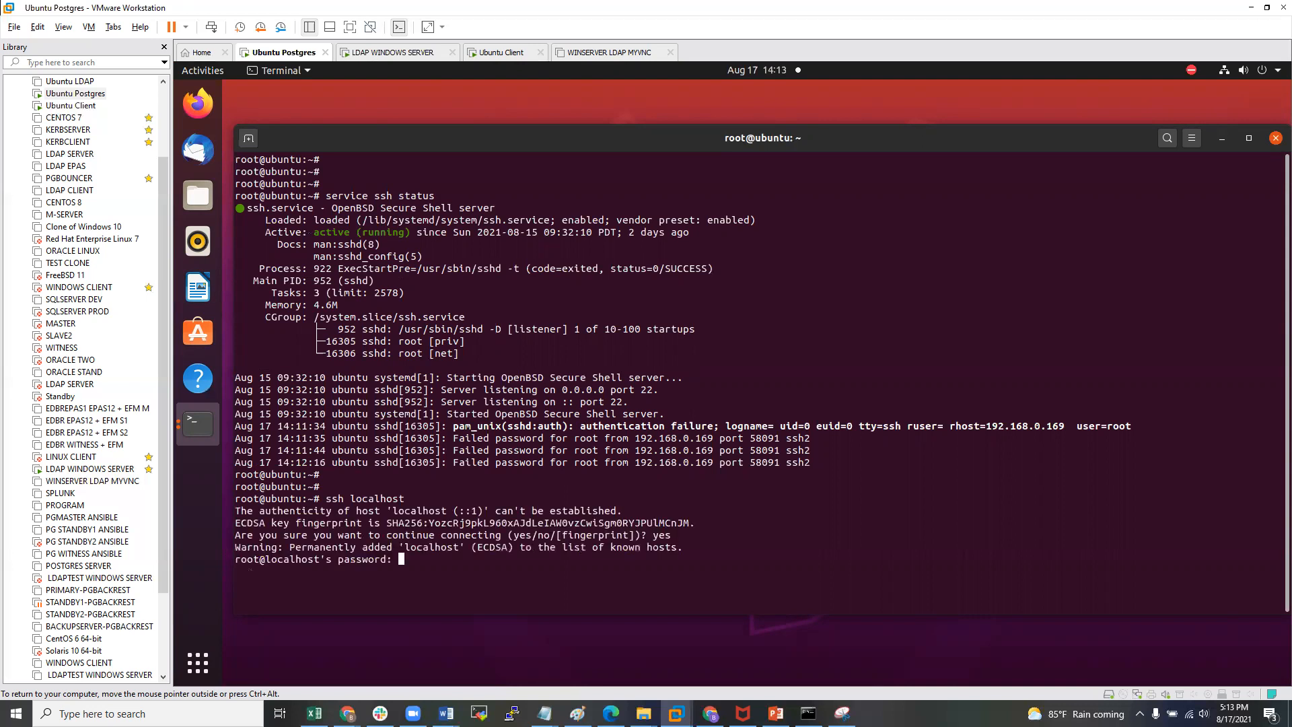
{"action": "key", "text": "Return"}
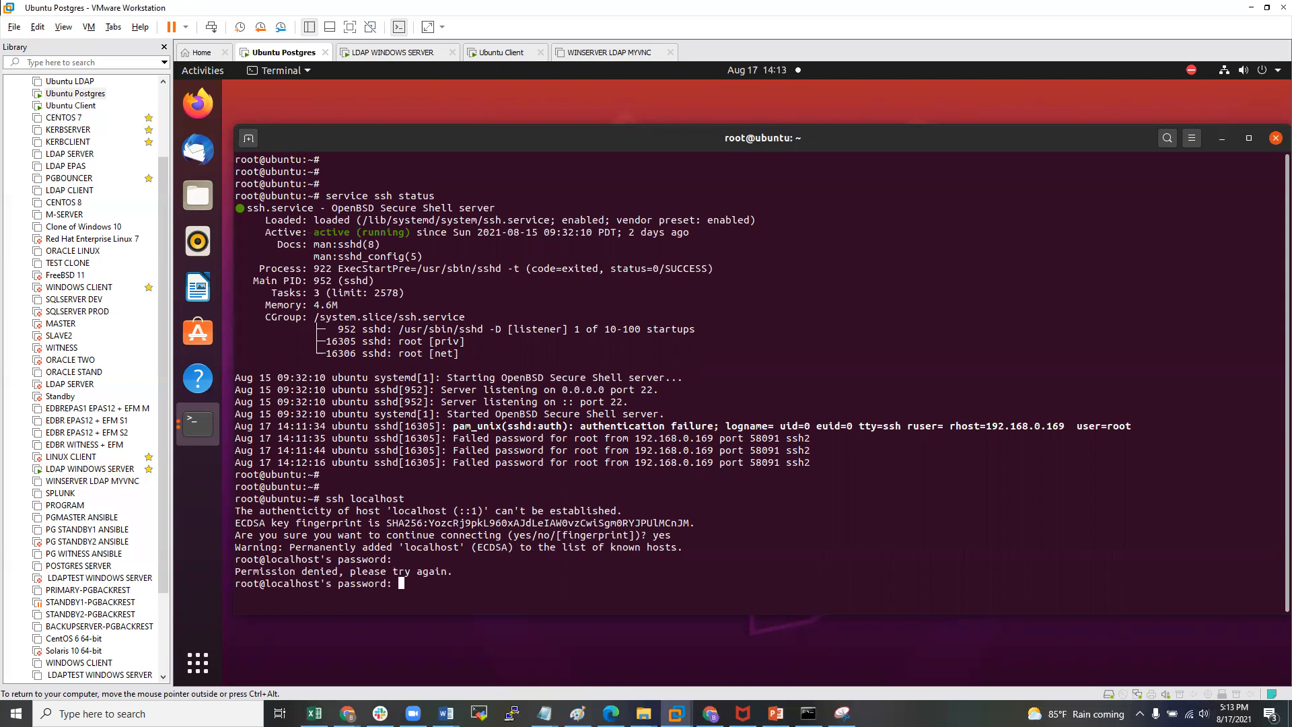
{"action": "key", "text": "ctrl+z"}
{"action": "key", "text": "Return"}
{"action": "key", "text": "Return"}
{"action": "key", "text": "Return"}
{"action": "key", "text": "Return"}
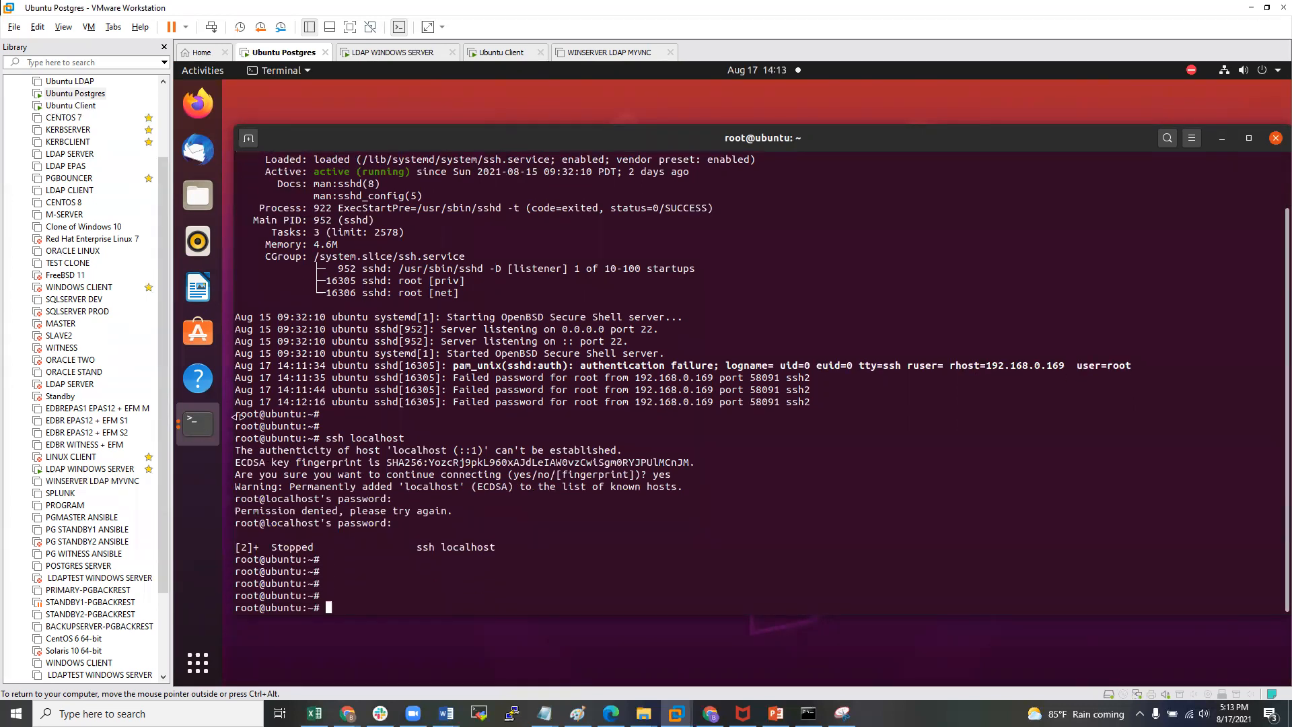
- Try reinstalling the SSH server with 'apt-get install openssh-server'
{"action": "key", "text": "ctrl+alt"}
{"action": "key", "text": "Return"}
{"action": "key", "text": "Return"}
{"action": "key", "text": "Return"}
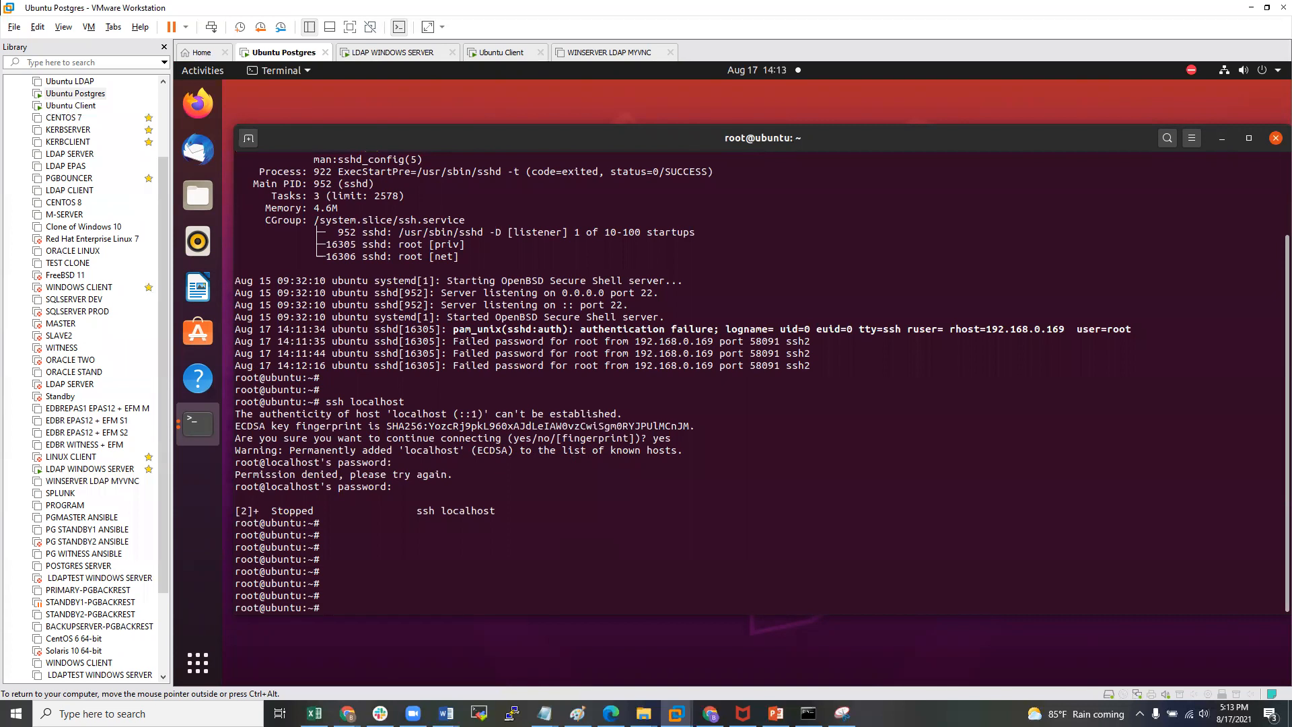
{"action": "type", "text": "yum"}
{"action": "key", "text": "BackSpace"}
{"action": "key", "text": "BackSpace"}
{"action": "key", "text": "BackSpace"}
{"action": "key", "text": "BackSpace"}
{"action": "type", "text": "apt"}
{"action": "type", "text": "-get install openssh-server"}
{"action": "key", "text": "Return"}
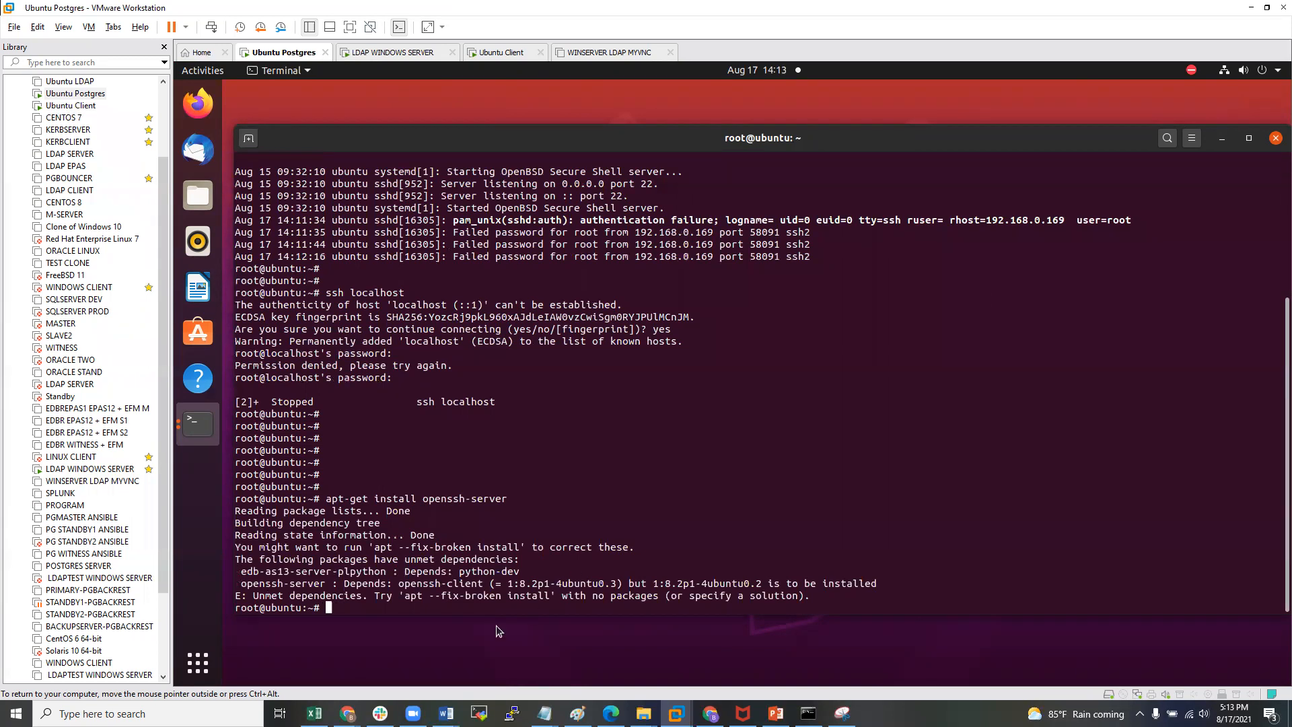
- Run the suggested 'apt --fix-broken install' and confirm installing the missing dependencies
{"action": "left_click_drag", "start_coordinate": [406, 594], "coordinate": [549, 590]}
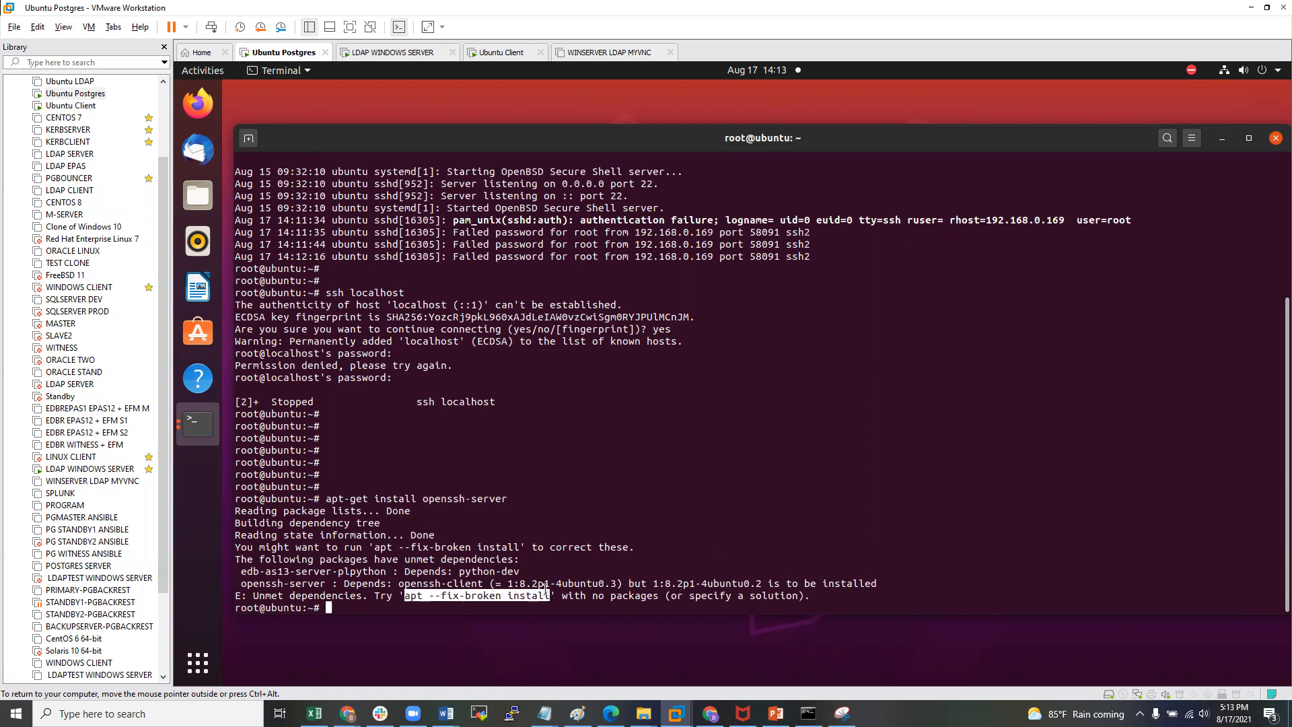
{"action": "middle_click", "coordinate": [544, 590]}
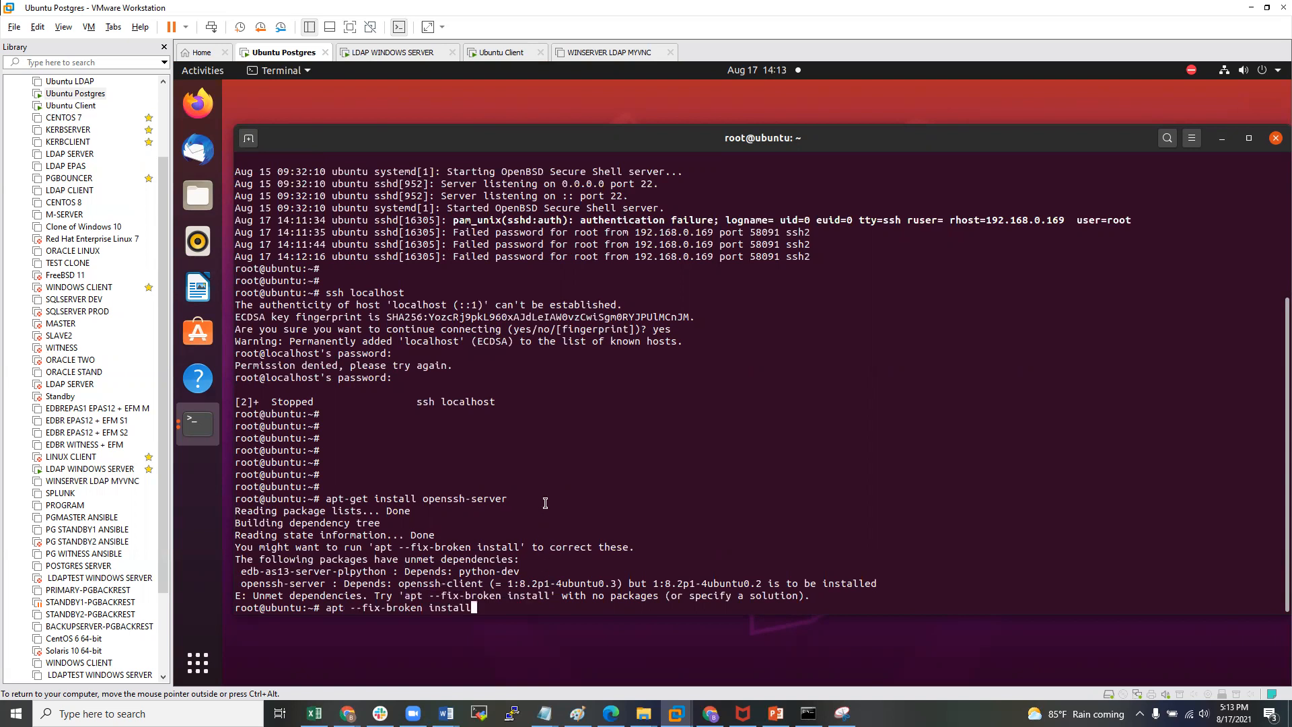
{"action": "key", "text": "Return"}
{"action": "type", "text": "y"}
{"action": "key", "text": "Return"}
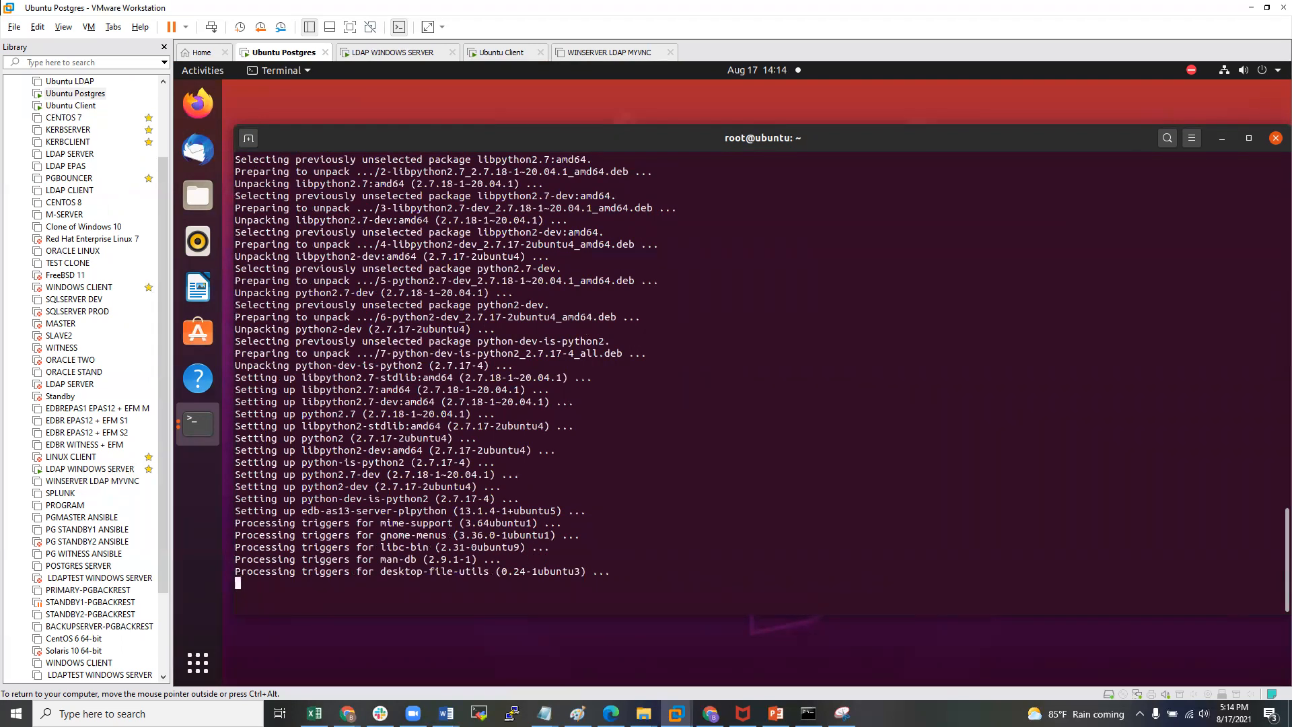
- Rerun 'apt-get install openssh-server', upgrading the openssh packages to 1:8.2p1-4ubuntu0.3
{"action": "key", "text": "Return"}
{"action": "key", "text": "Return"}
{"action": "key", "text": "Return"}
{"action": "key", "text": "Return"}
{"action": "key", "text": "Up"}
{"action": "key", "text": "Up"}
{"action": "key", "text": "Return"}
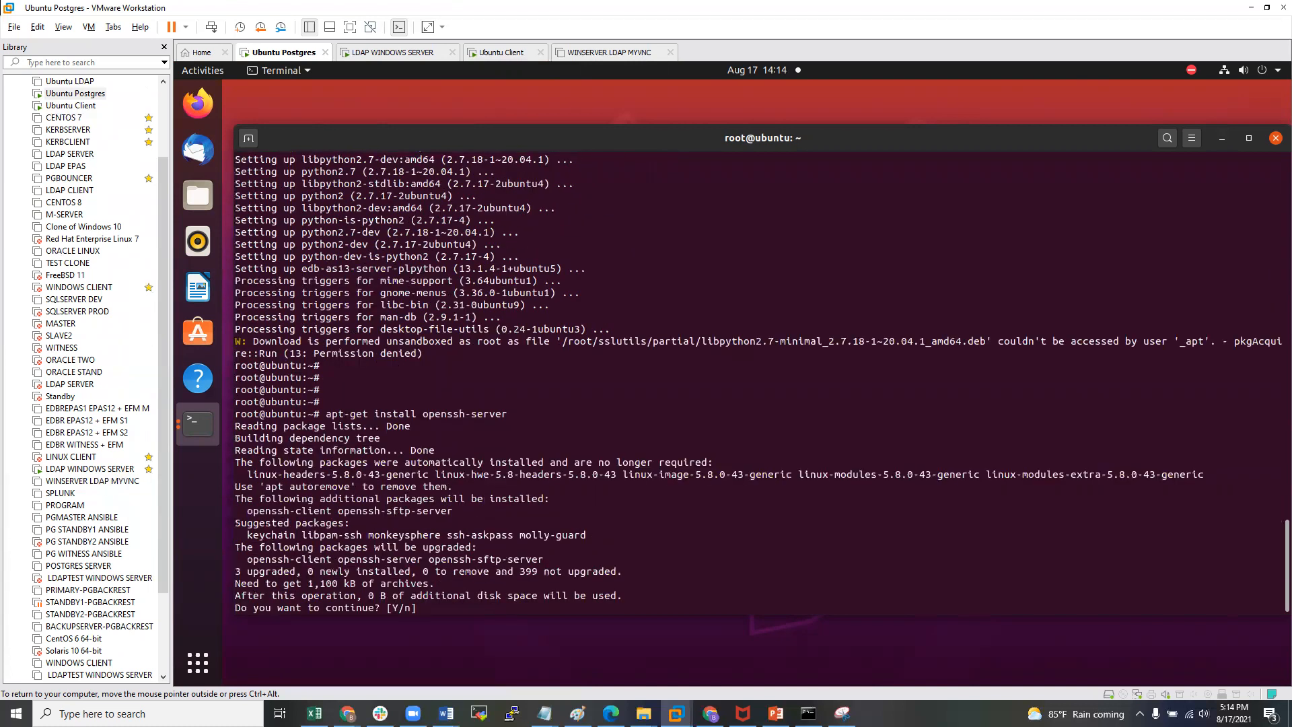
{"action": "type", "text": "y"}
{"action": "key", "text": "Return"}
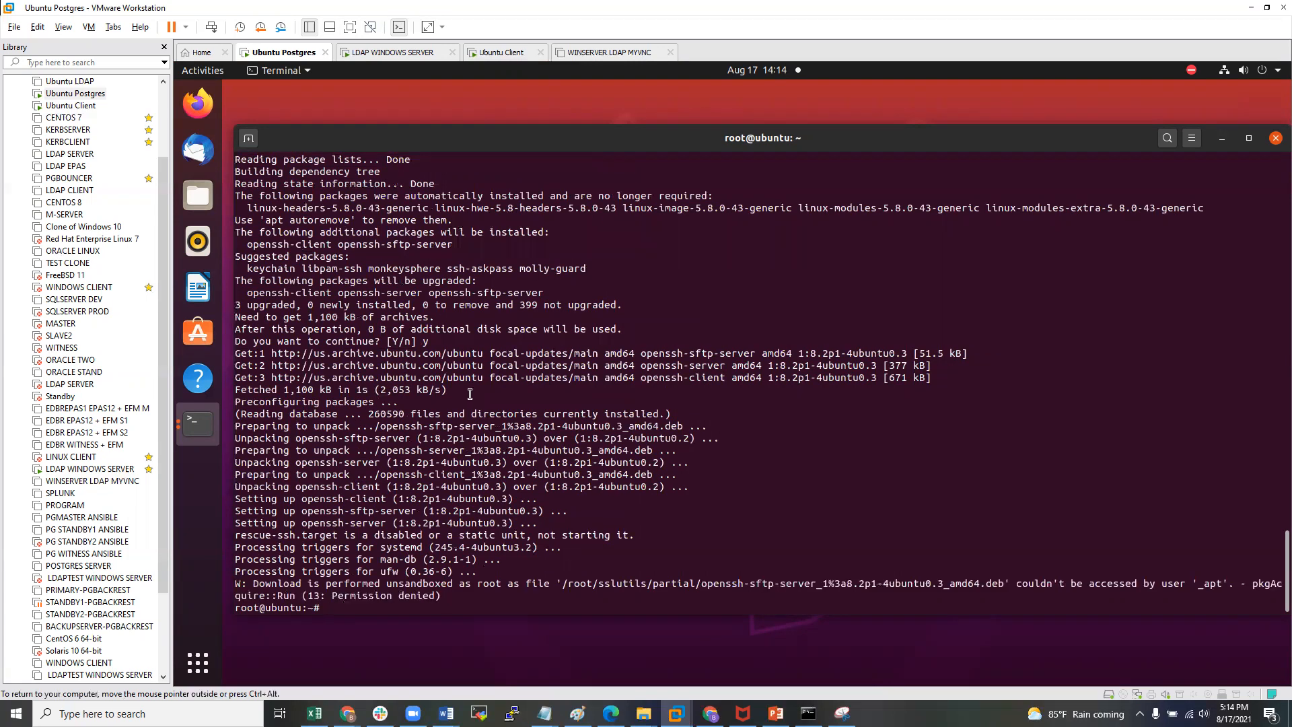
- Restart the SSH service with 'service ssh restart'
{"action": "key", "text": "Return"}
{"action": "key", "text": "Return"}
{"action": "key", "text": "Up"}
{"action": "key", "text": "Up"}
{"action": "key", "text": "Up"}
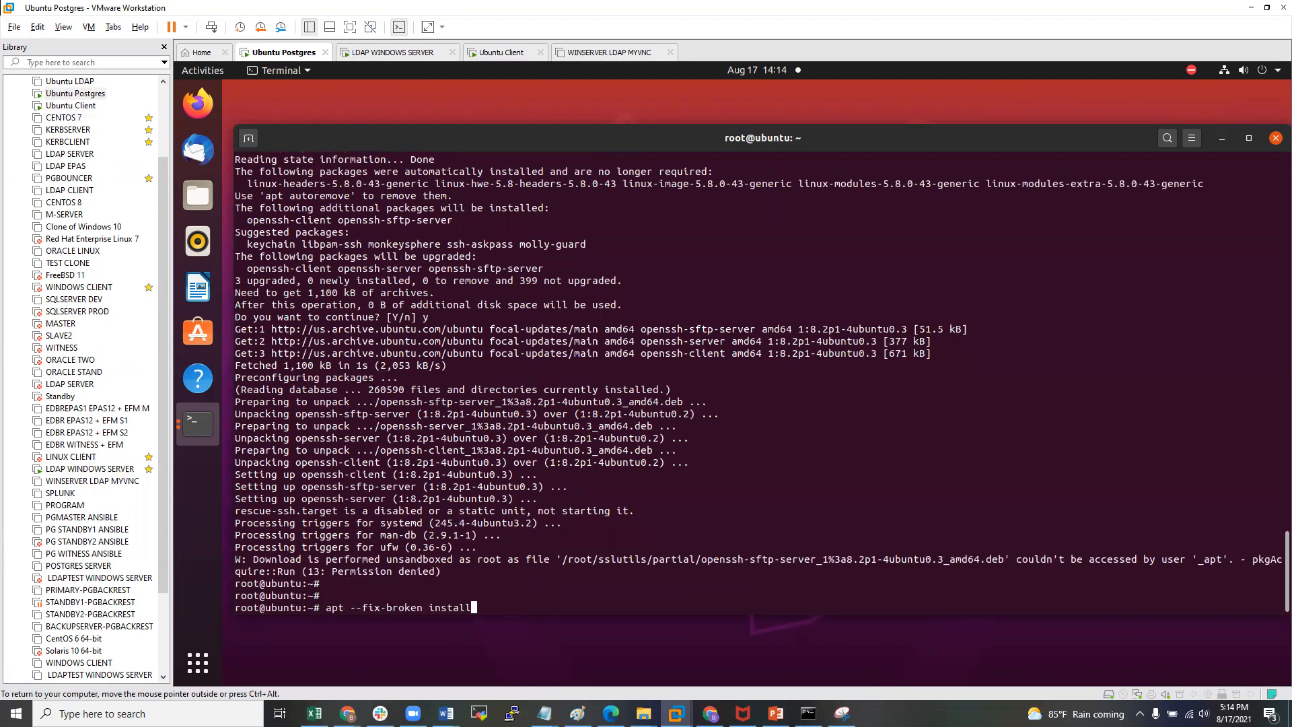
{"action": "key", "text": "Up"}
{"action": "key", "text": "BackSpace"}
{"action": "key", "text": "BackSpace"}
{"action": "key", "text": "BackSpace"}
{"action": "key", "text": "BackSpace"}
{"action": "key", "text": "BackSpace"}
{"action": "key", "text": "BackSpace"}
{"action": "type", "text": "restart"}
{"action": "key", "text": "Return"}
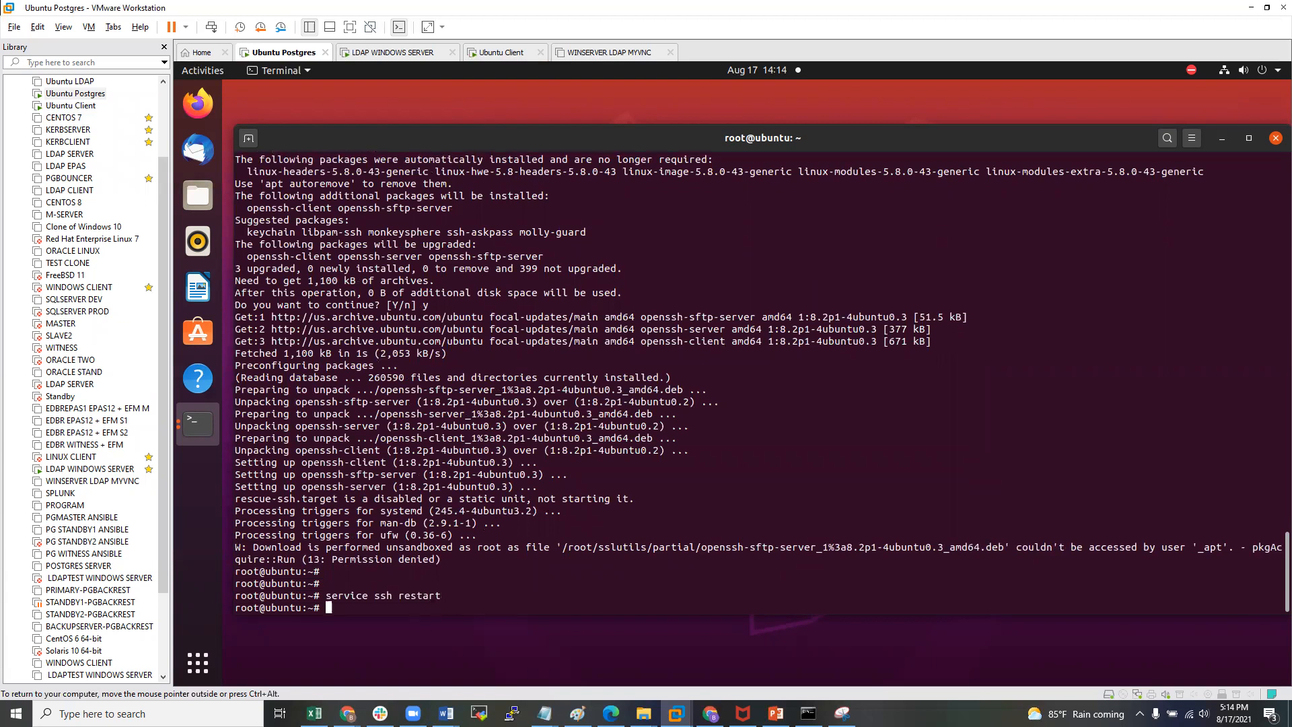
- Check with 'service ssh status' that the SSH service is active
{"action": "key", "text": "Return"}
{"action": "key", "text": "Return"}
{"action": "key", "text": "Up"}
{"action": "key", "text": "Up"}
{"action": "key", "text": "Up"}
{"action": "key", "text": "Down"}
{"action": "key", "text": "Up"}
{"action": "key", "text": "Up"}
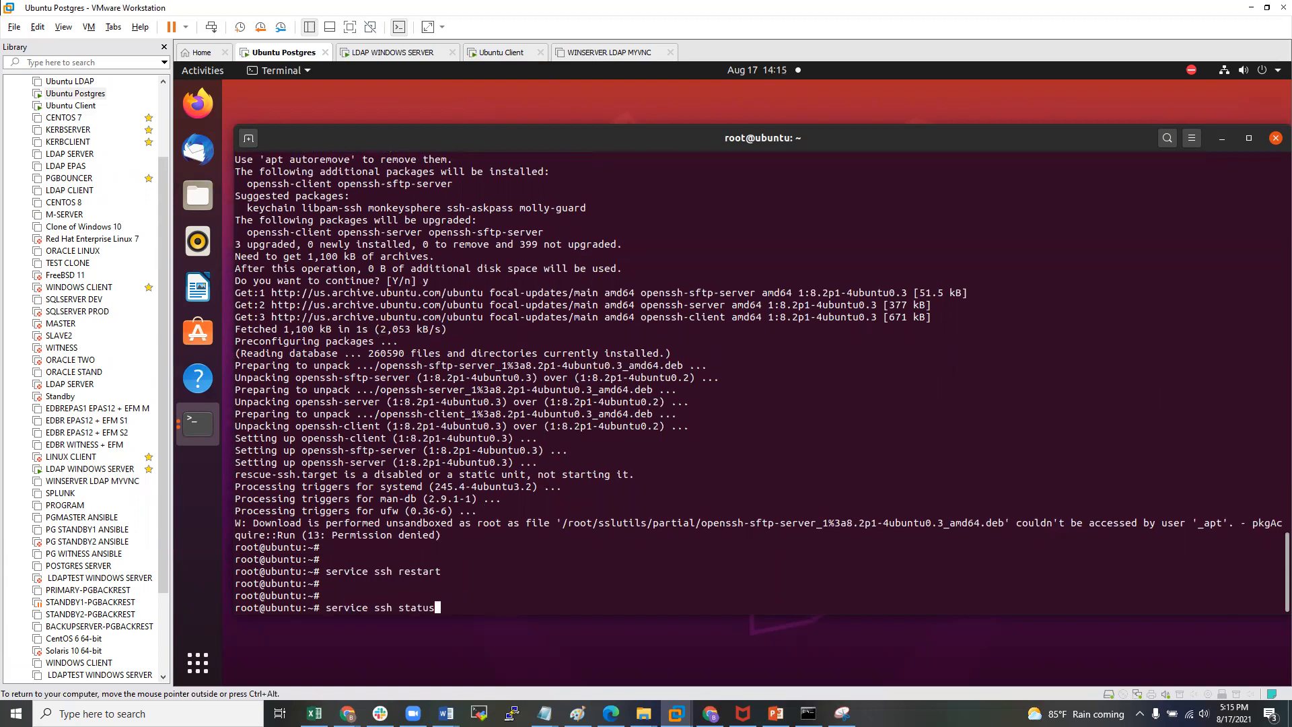
{"action": "key", "text": "Return"}
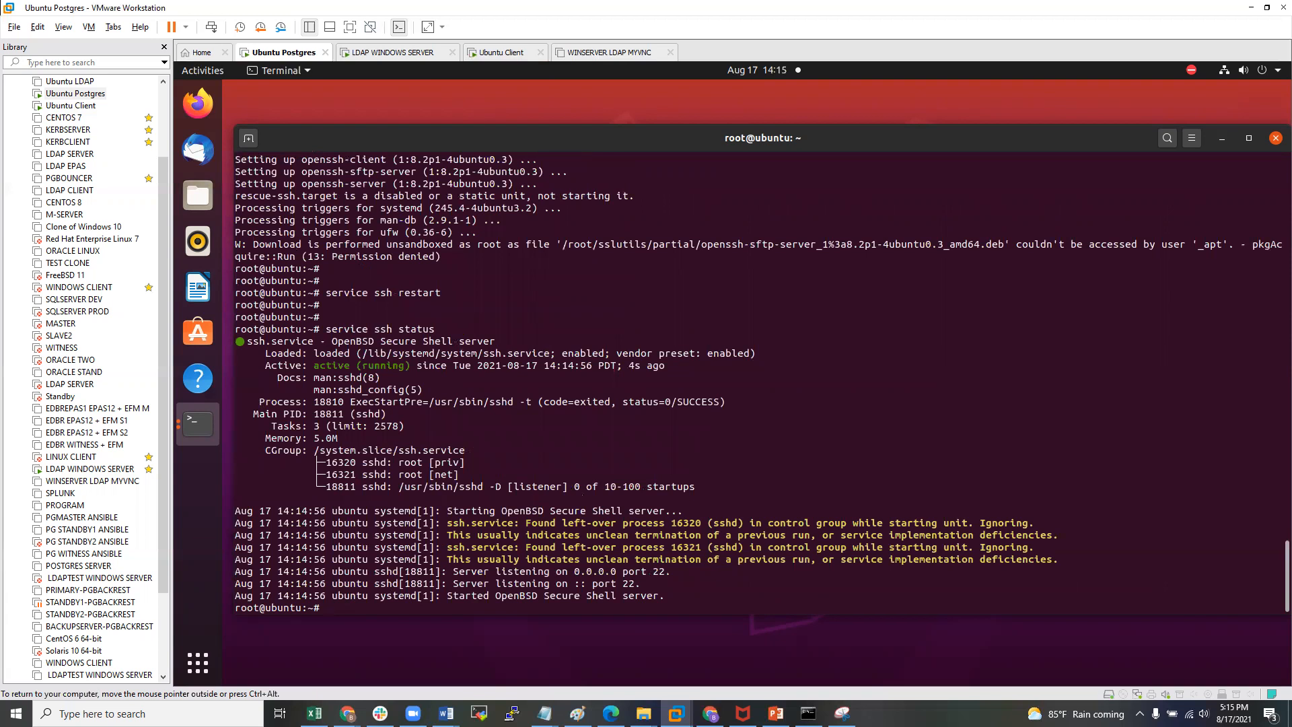
{"action": "key", "text": "Return"}
{"action": "key", "text": "Return"}
{"action": "key", "text": "Up"}
{"action": "key", "text": "Return"}
{"action": "key", "text": "Return"}
{"action": "key", "text": "Return"}
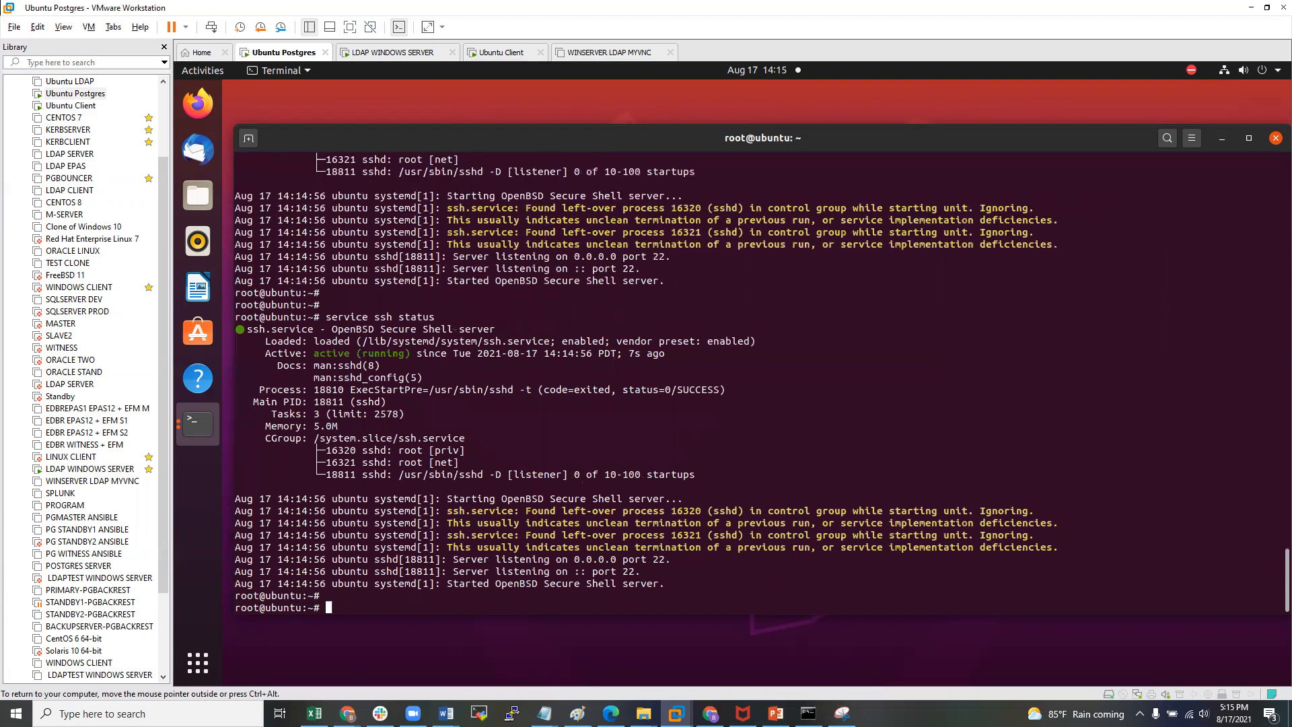
- Try 'ssh localhost' as root with the root password, then suspend it after permission is denied
{"action": "key", "text": "Return"}
{"action": "key", "text": "Return"}
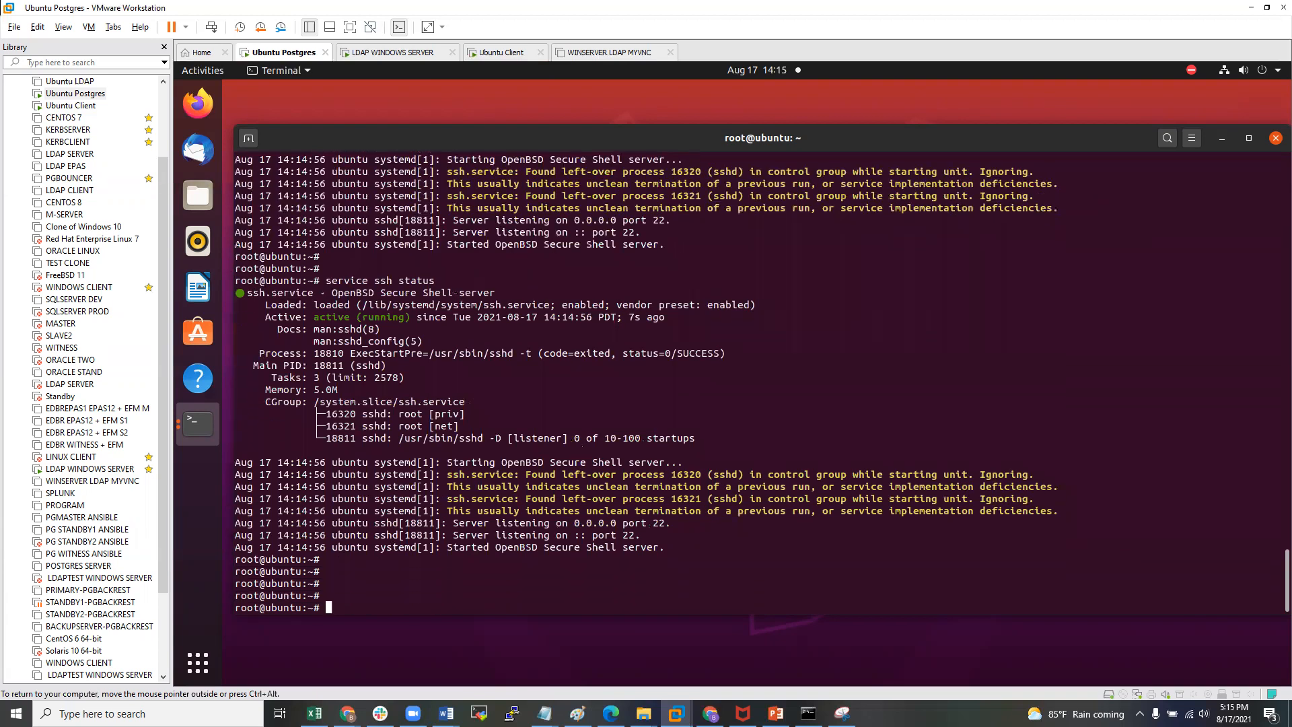
{"action": "key", "text": "Up"}
{"action": "key", "text": "Up"}
{"action": "key", "text": "Up"}
{"action": "key", "text": "Up"}
{"action": "key", "text": "Up"}
{"action": "key", "text": "Return"}
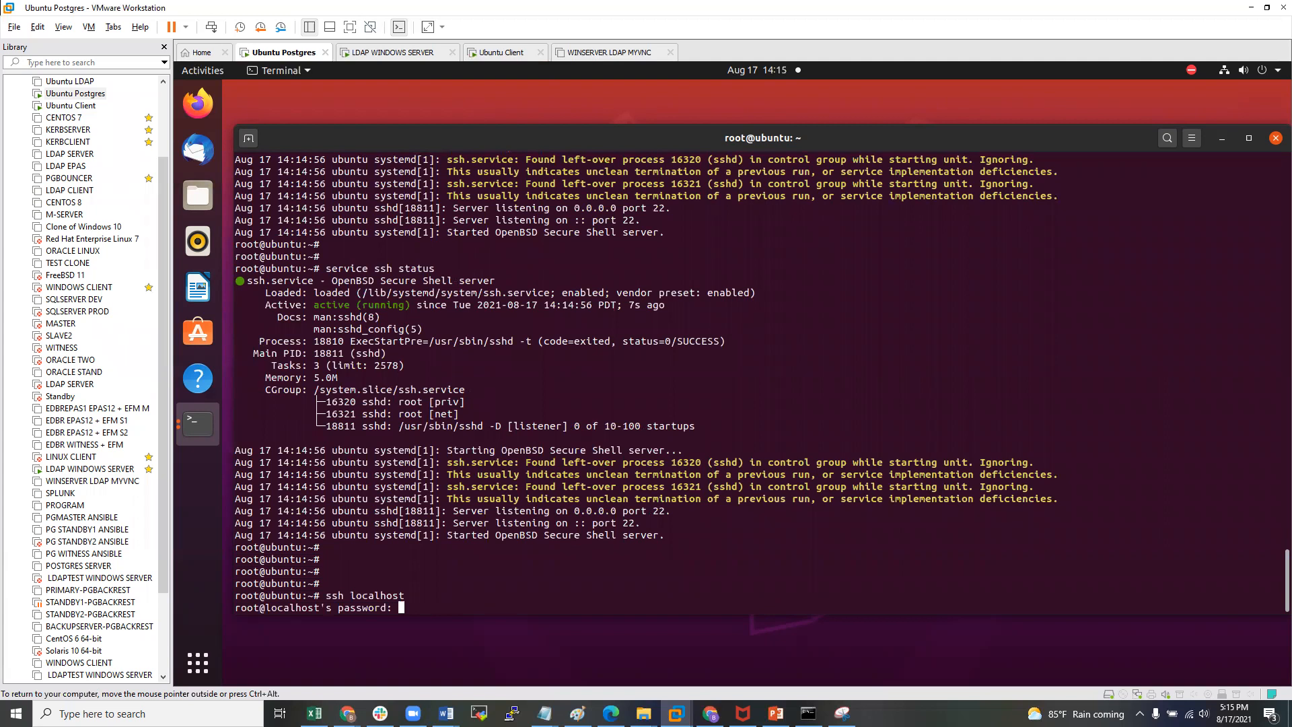
{"action": "key", "text": "Return"}
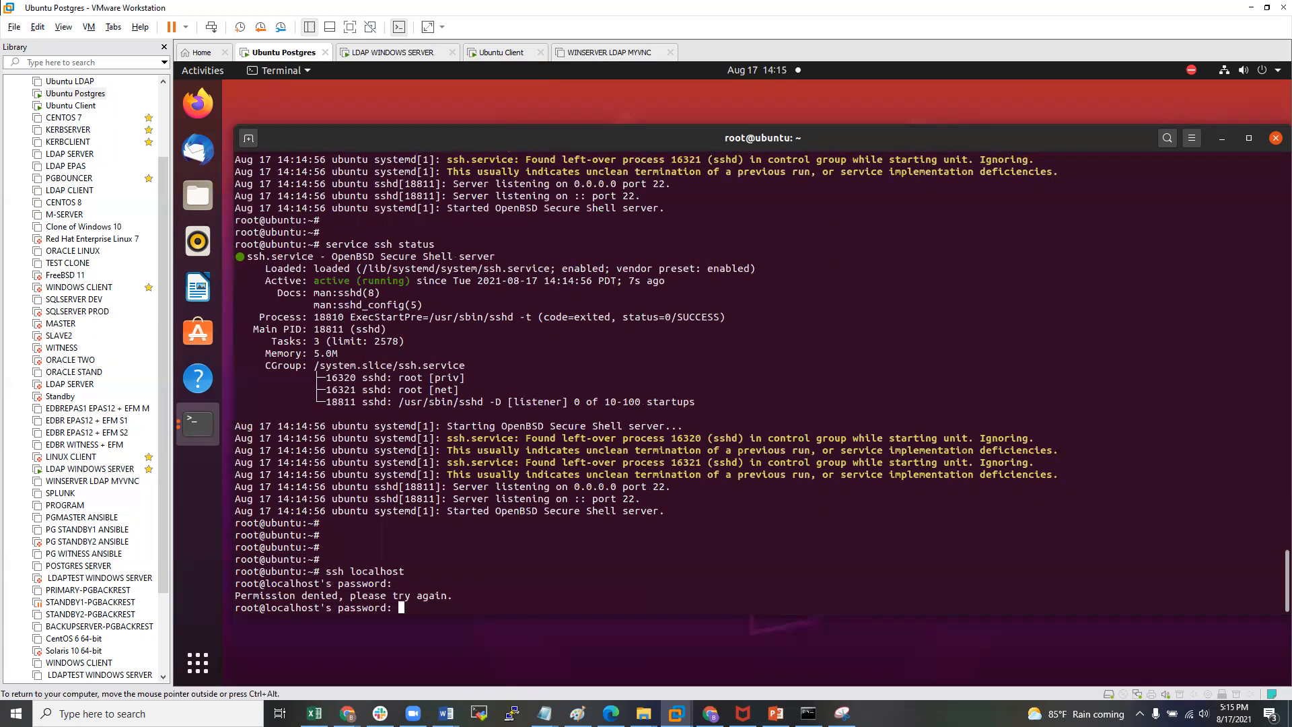
{"action": "key", "text": "ctrl+z"}
{"action": "key", "text": "Return"}
{"action": "key", "text": "Return"}
{"action": "key", "text": "Return"}
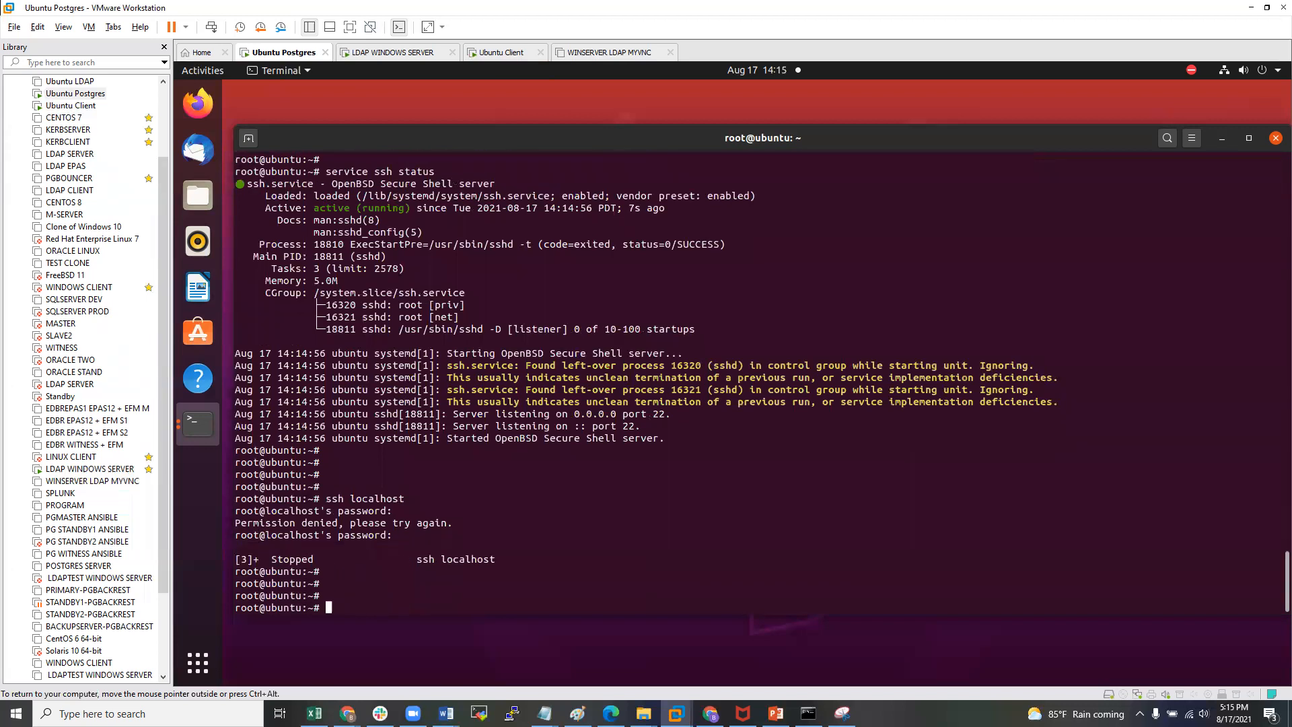
{"action": "type", "text": "nano /etc"}
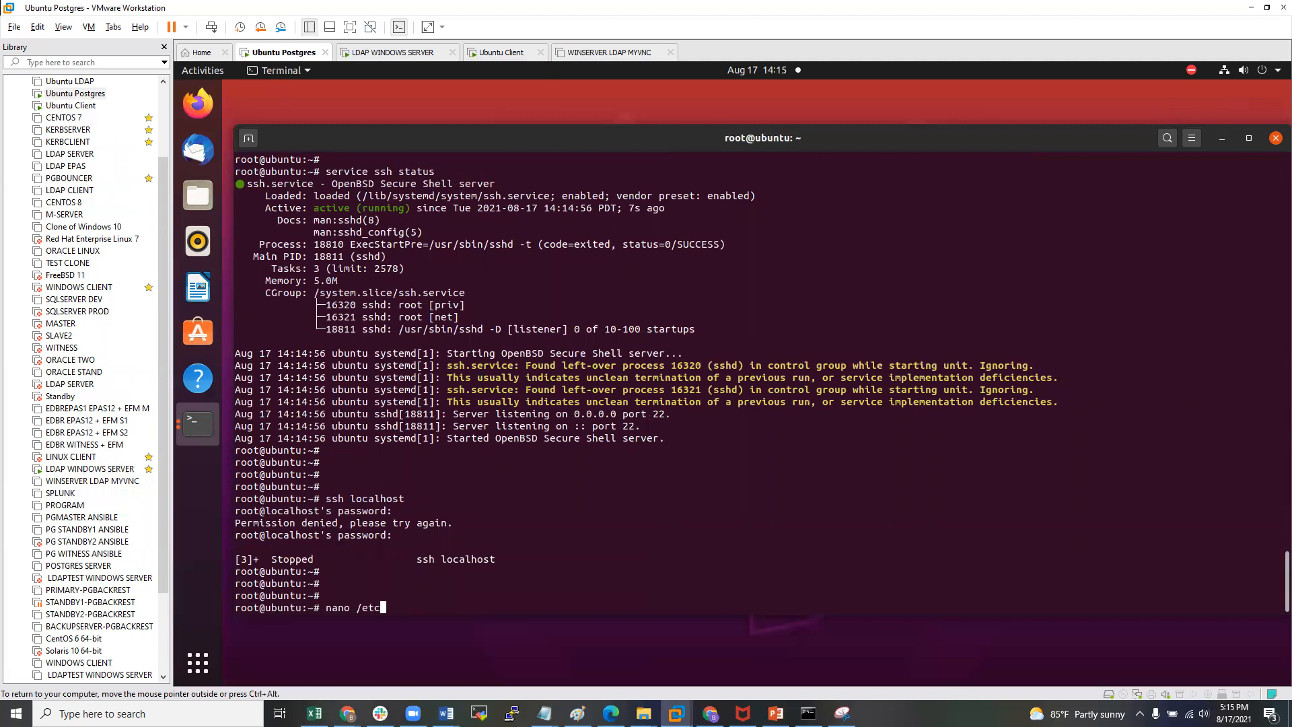
{"action": "type", "text": "/ssh/ssh"}
- Open /etc/ssh/sshd_config and uncomment Port 22 and both ListenAddress lines
{"action": "type", "text": "d_config"}
{"action": "key", "text": "Return"}
{"action": "key", "text": "Down"}
{"action": "key", "text": "Down"}
{"action": "key", "text": "Down"}
{"action": "key", "text": "Down"}
{"action": "key", "text": "Down"}
{"action": "key", "text": "Down"}
{"action": "key", "text": "Down"}
{"action": "key", "text": "Down"}
{"action": "key", "text": "Down"}
{"action": "key", "text": "Down"}
{"action": "key", "text": "Down"}
{"action": "key", "text": "Down"}
{"action": "key", "text": "Down"}
{"action": "key", "text": "Down"}
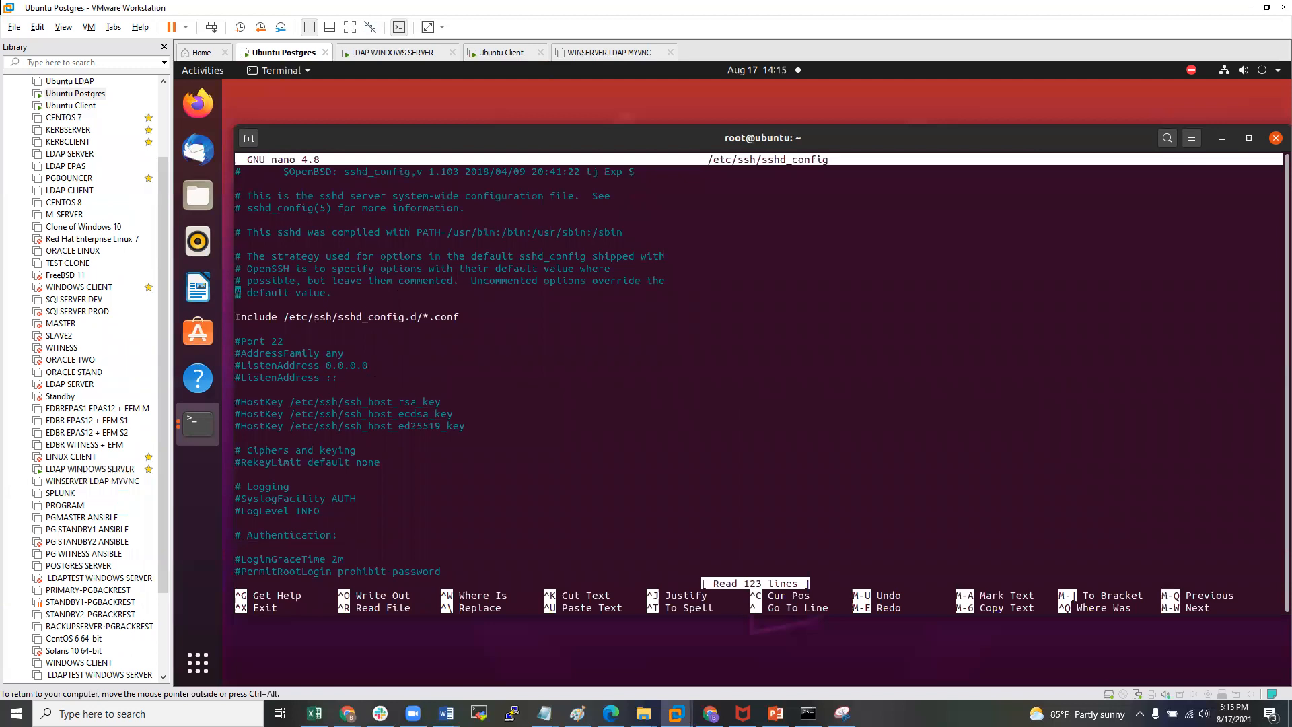
{"action": "key", "text": "Up"}
{"action": "type", "text": "i"}
{"action": "key", "text": "Right"}
{"action": "key", "text": "BackSpace"}
{"action": "key", "text": "BackSpace"}
{"action": "key", "text": "Down"}
{"action": "key", "text": "Down"}
{"action": "key", "text": "Right"}
{"action": "key", "text": "BackSpace"}
{"action": "key", "text": "Down"}
{"action": "key", "text": "Right"}
{"action": "key", "text": "BackSpace"}
{"action": "key", "text": "Down"}
{"action": "key", "text": "Down"}
{"action": "key", "text": "Down"}
{"action": "key", "text": "Down"}
{"action": "key", "text": "Down"}
{"action": "key", "text": "Down"}
{"action": "key", "text": "Down"}
{"action": "key", "text": "Down"}
{"action": "key", "text": "Down"}
{"action": "key", "text": "Down"}
{"action": "key", "text": "Down"}
{"action": "key", "text": "Down"}
{"action": "key", "text": "Down"}
{"action": "key", "text": "Down"}
{"action": "key", "text": "Down"}
{"action": "key", "text": "Down"}
{"action": "key", "text": "Down"}
{"action": "key", "text": "Down"}
{"action": "key", "text": "Down"}
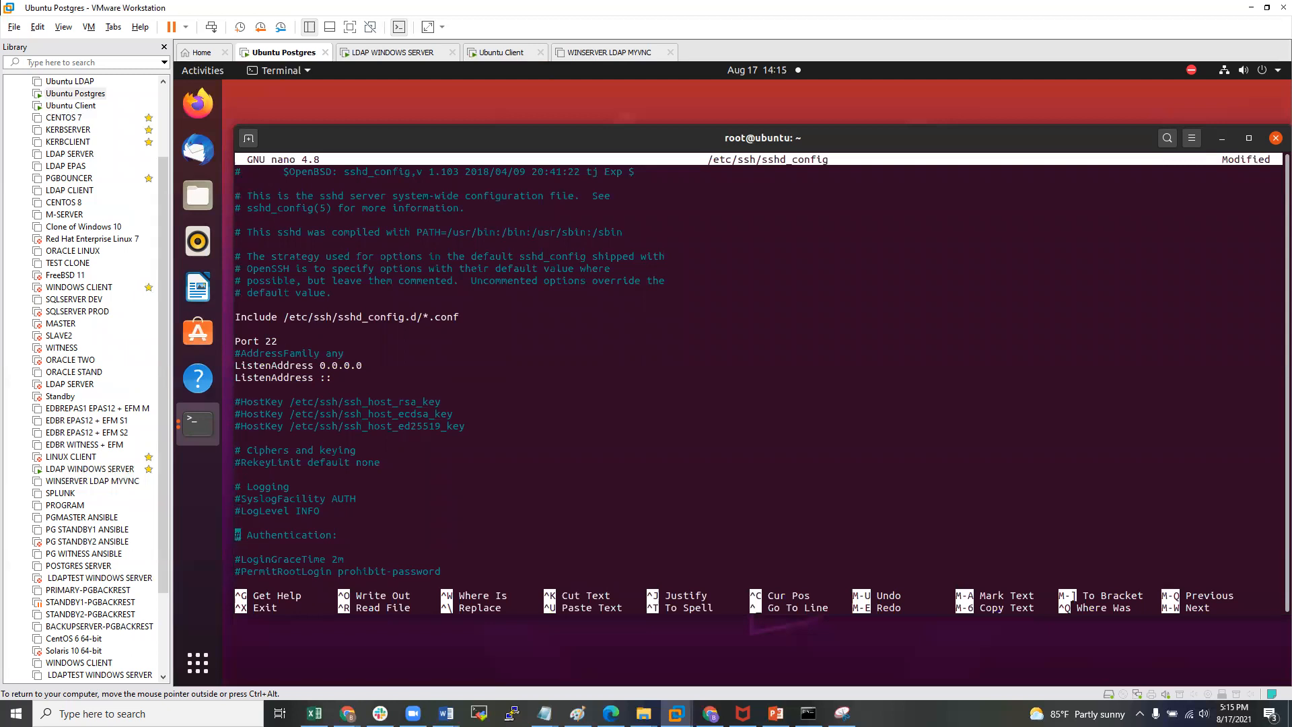
- Add a 'PermitRootLogin yes' line above the existing PermitRootLogin setting
{"action": "key", "text": "Up"}
{"action": "key", "text": "Up"}
{"action": "key", "text": "Up"}
{"action": "key", "text": "Up"}
{"action": "key", "text": "Up"}
{"action": "key", "text": "Up"}
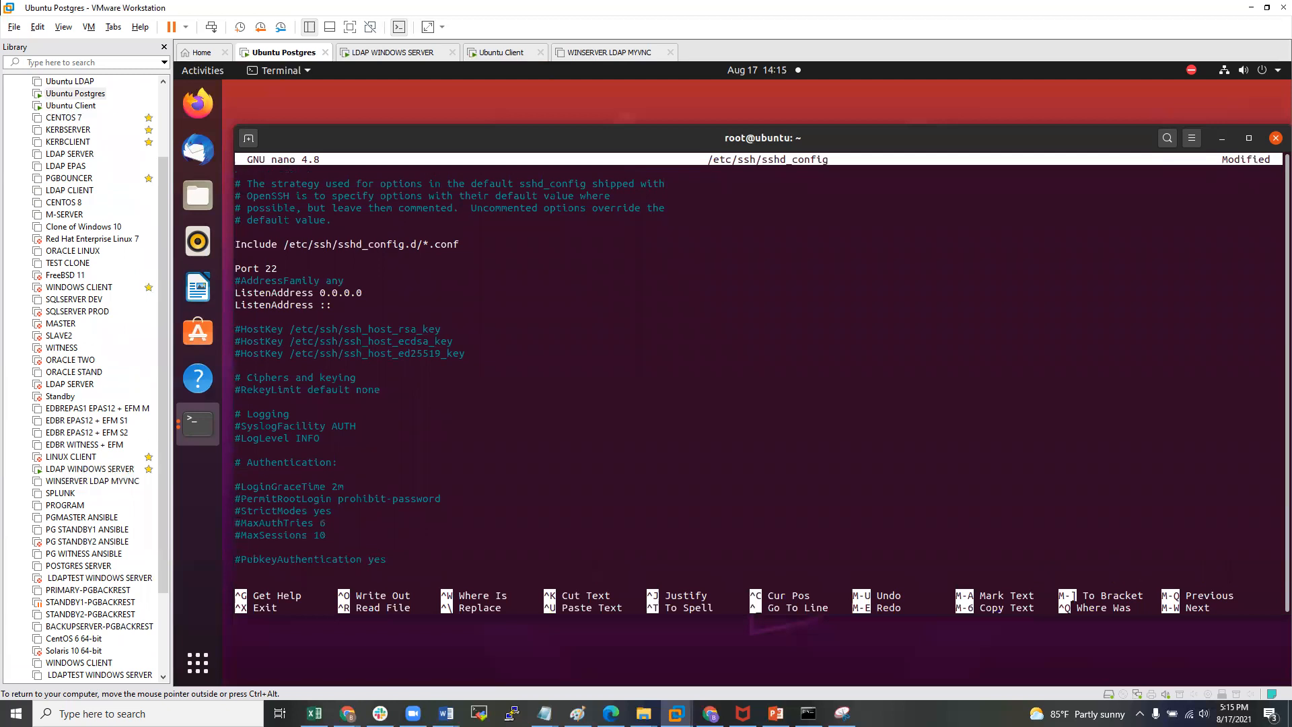
{"action": "key", "text": "Return"}
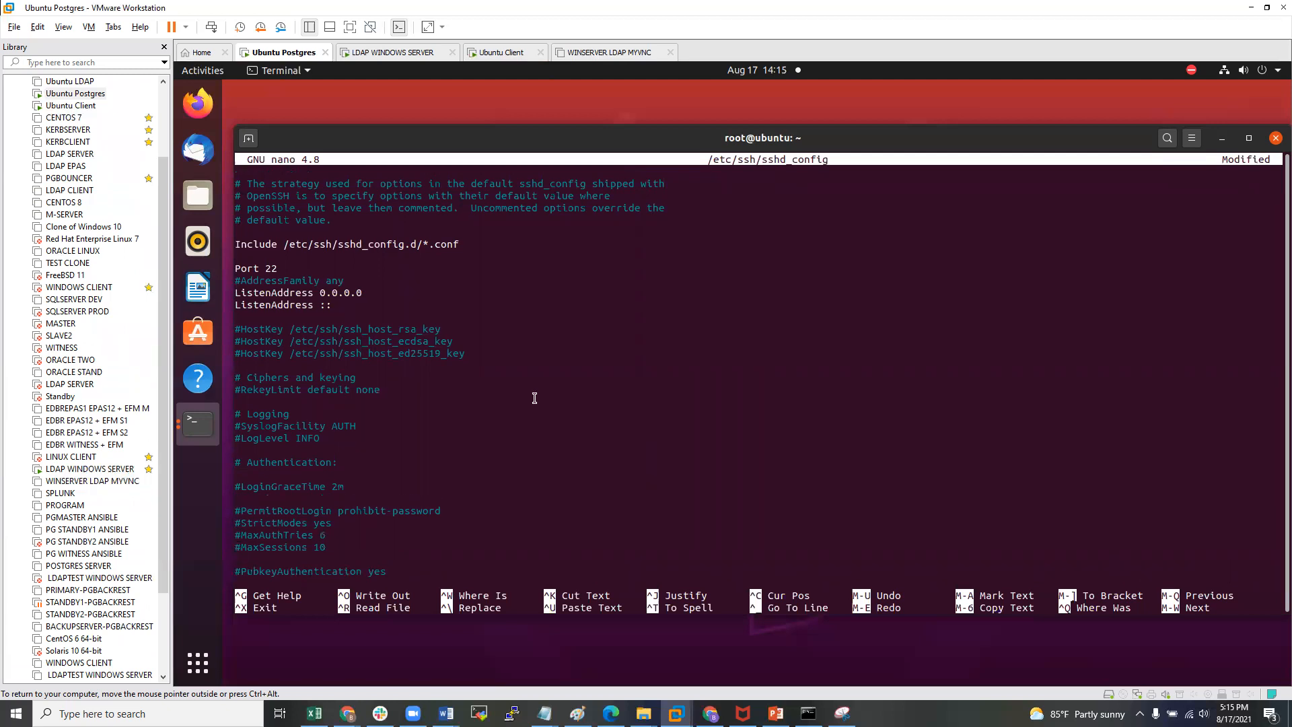
{"action": "left_click_drag", "start_coordinate": [248, 511], "coordinate": [331, 512]}
{"action": "key", "text": "ctrl+c"}
{"action": "left_click", "coordinate": [255, 513]}
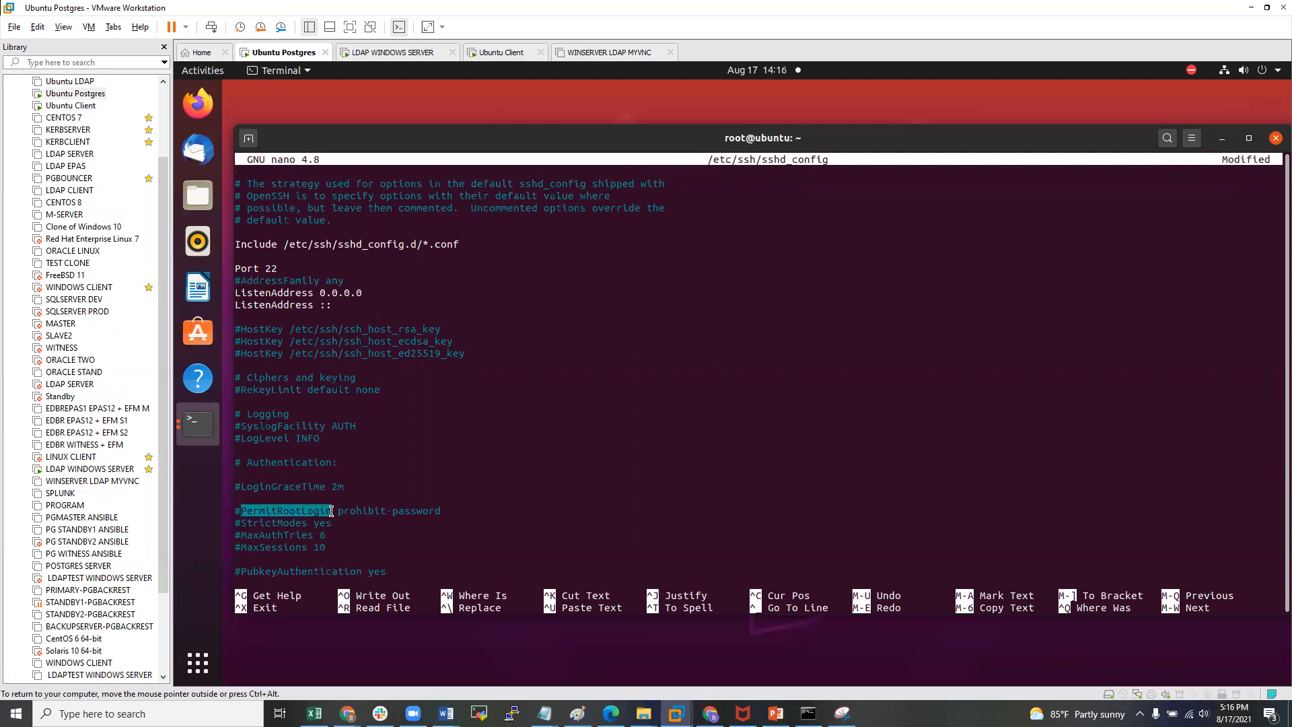
{"action": "left_click", "coordinate": [282, 499]}
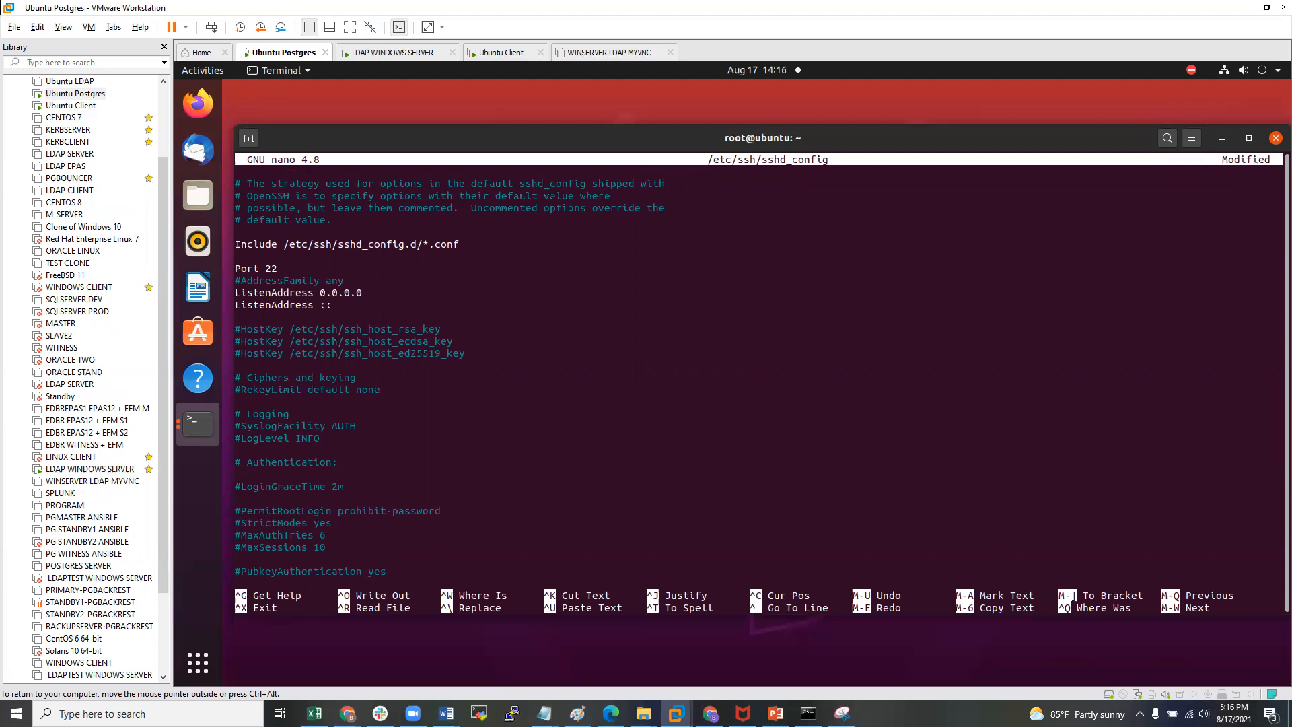
{"action": "key", "text": "ctrl+shift+v"}
{"action": "type", "text": "yes"}
- Scroll through the rest of sshd_config to the end and exit the editor
{"action": "key", "text": "Down"}
{"action": "key", "text": "Down"}
{"action": "key", "text": "Down"}
{"action": "key", "text": "Down"}
{"action": "key", "text": "Down"}
{"action": "key", "text": "Down"}
{"action": "key", "text": "Down"}
{"action": "key", "text": "Down"}
{"action": "key", "text": "Down"}
{"action": "key", "text": "Down"}
{"action": "key", "text": "Down"}
{"action": "key", "text": "Down"}
{"action": "key", "text": "Down"}
{"action": "key", "text": "Down"}
{"action": "key", "text": "Down"}
{"action": "key", "text": "Down"}
{"action": "key", "text": "Down"}
{"action": "key", "text": "Down"}
{"action": "key", "text": "Down"}
{"action": "key", "text": "Down"}
{"action": "key", "text": "Down"}
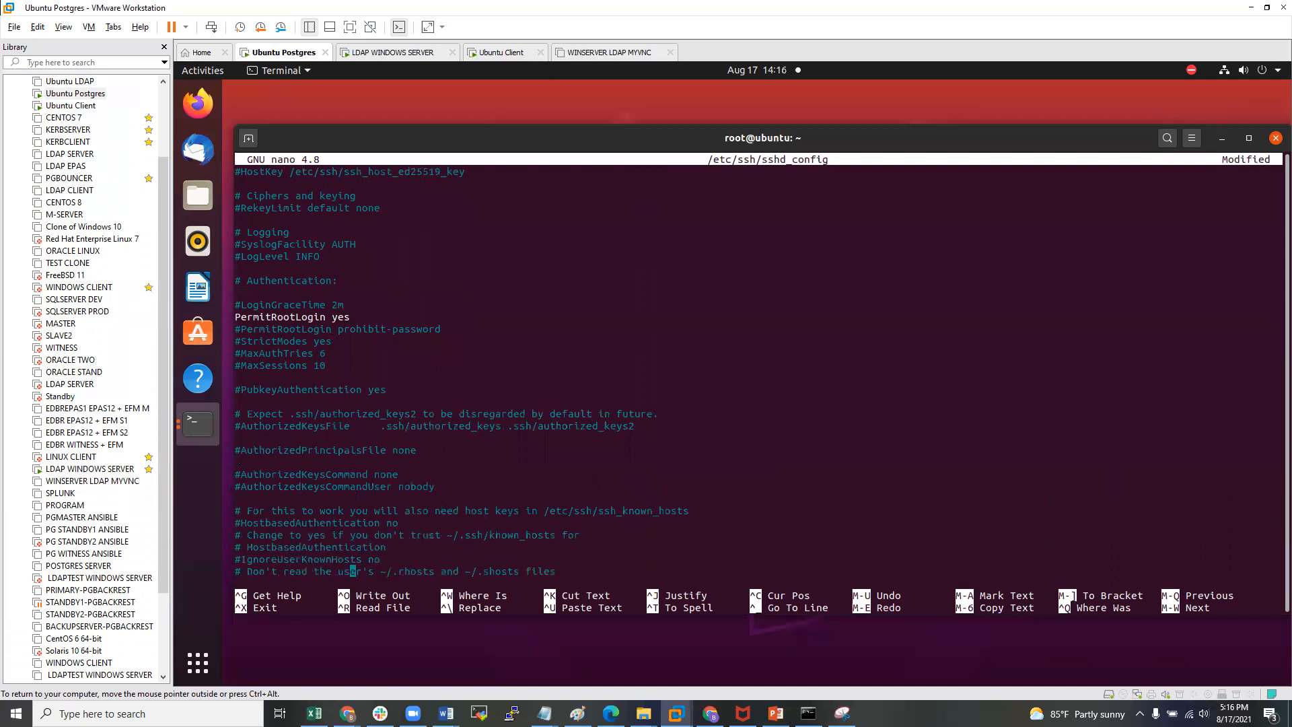
{"action": "key", "text": "Down"}
{"action": "key", "text": "Down"}
{"action": "key", "text": "Down"}
{"action": "key", "text": "Down"}
{"action": "key", "text": "Down"}
{"action": "key", "text": "Down"}
{"action": "key", "text": "Down"}
{"action": "key", "text": "Down"}
{"action": "key", "text": "Down"}
{"action": "key", "text": "Down"}
{"action": "key", "text": "Down"}
{"action": "key", "text": "Down"}
{"action": "key", "text": "Down"}
{"action": "key", "text": "Down"}
{"action": "key", "text": "Down"}
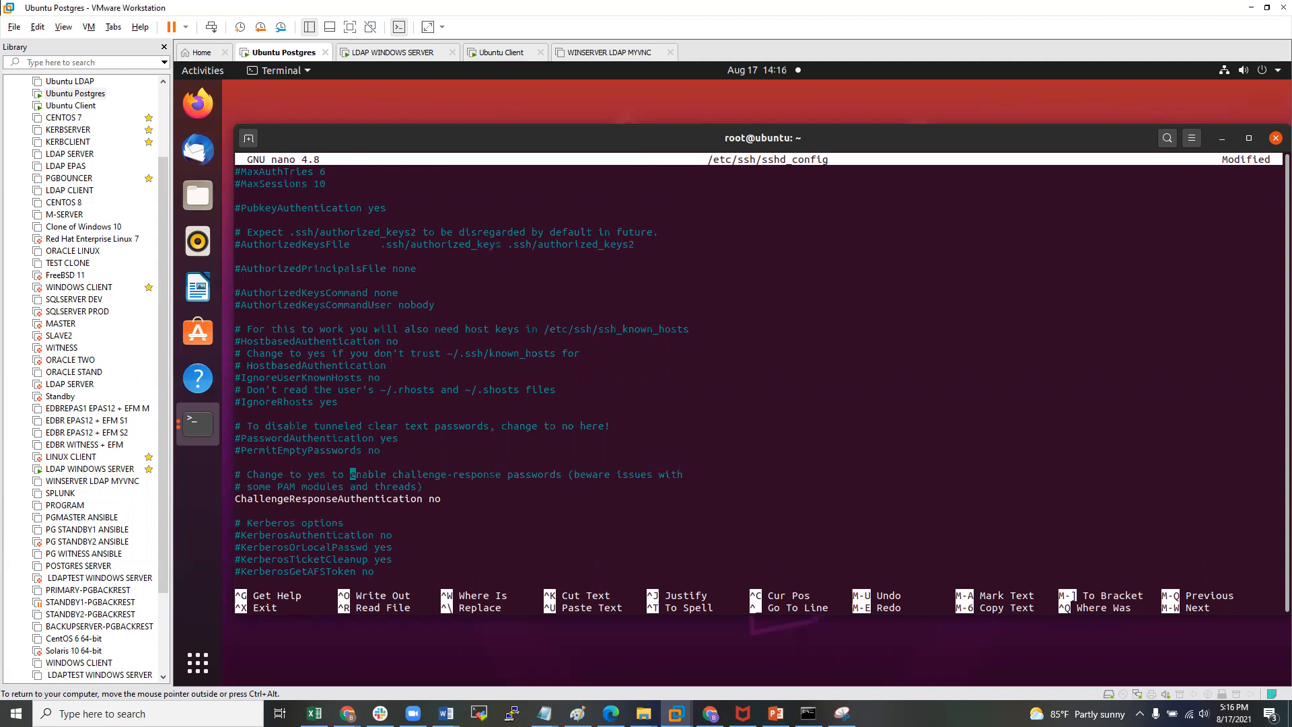
{"action": "key", "text": "Down"}
{"action": "key", "text": "Down"}
{"action": "key", "text": "Down"}
{"action": "key", "text": "Down"}
{"action": "key", "text": "Down"}
{"action": "key", "text": "Down"}
{"action": "key", "text": "Down"}
{"action": "key", "text": "Down"}
{"action": "key", "text": "Down"}
{"action": "key", "text": "Down"}
{"action": "key", "text": "Down"}
{"action": "key", "text": "Down"}
{"action": "key", "text": "Down"}
{"action": "key", "text": "Down"}
{"action": "key", "text": "Down"}
{"action": "key", "text": "Down"}
{"action": "key", "text": "Down"}
{"action": "key", "text": "Down"}
{"action": "key", "text": "Down"}
{"action": "key", "text": "Down"}
{"action": "key", "text": "Down"}
{"action": "key", "text": "Down"}
{"action": "key", "text": "Down"}
{"action": "key", "text": "Down"}
{"action": "key", "text": "Down"}
{"action": "key", "text": "Down"}
{"action": "key", "text": "Down"}
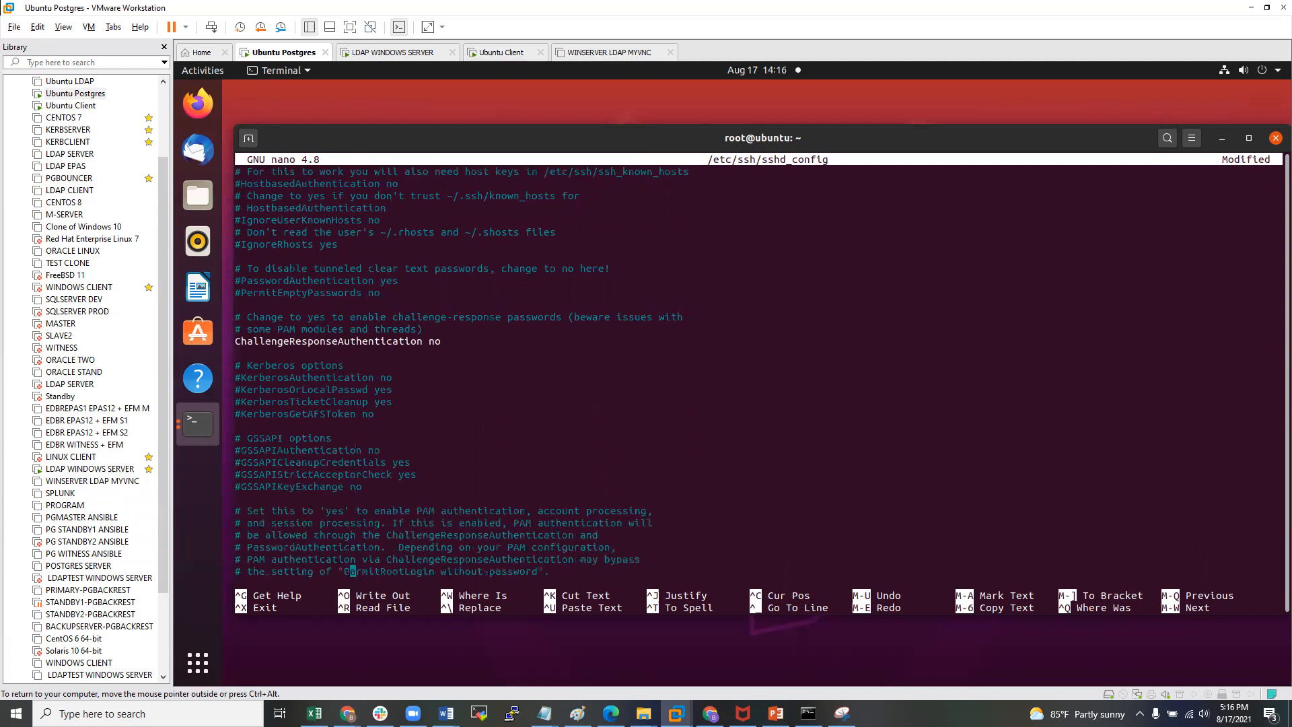
{"action": "key", "text": "Down"}
{"action": "key", "text": "Down"}
{"action": "key", "text": "Down"}
{"action": "key", "text": "Down"}
{"action": "key", "text": "Down"}
{"action": "key", "text": "Down"}
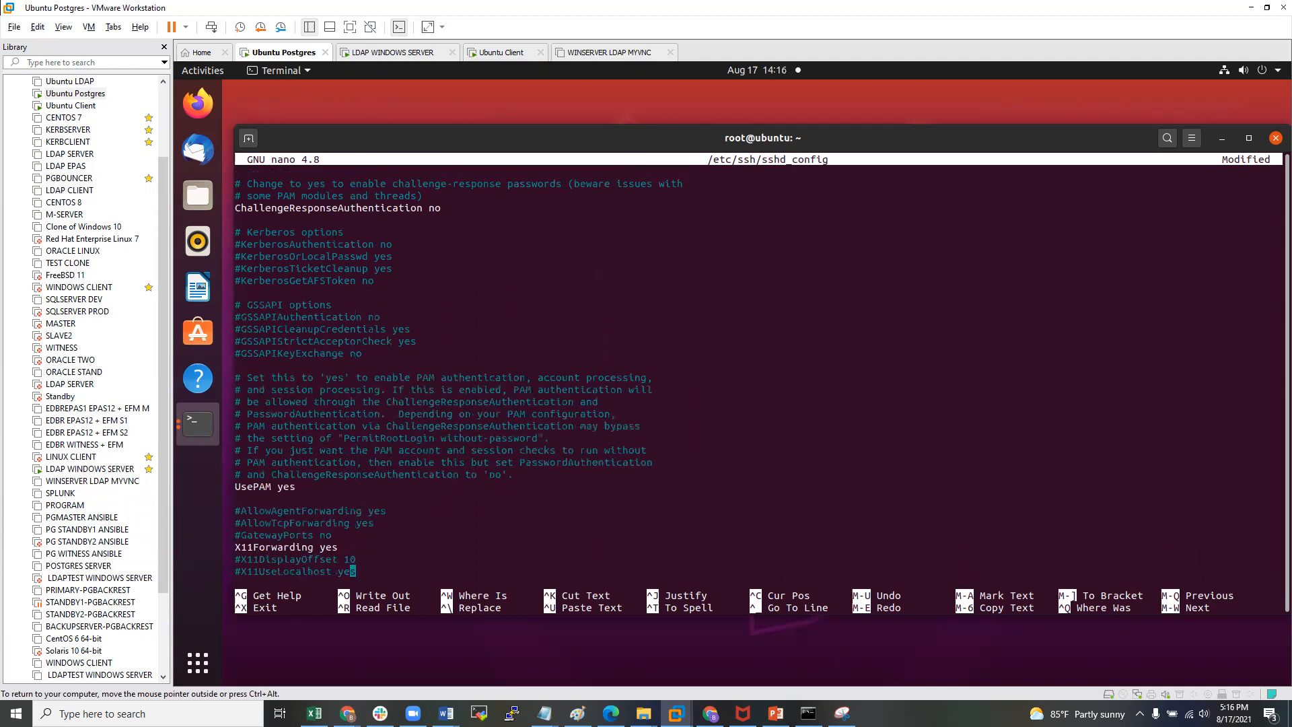
{"action": "key", "text": "Down"}
{"action": "key", "text": "Down"}
{"action": "key", "text": "Down"}
{"action": "key", "text": "Down"}
{"action": "key", "text": "Down"}
{"action": "key", "text": "Down"}
{"action": "key", "text": "Down"}
{"action": "key", "text": "Down"}
{"action": "key", "text": "Down"}
{"action": "key", "text": "Down"}
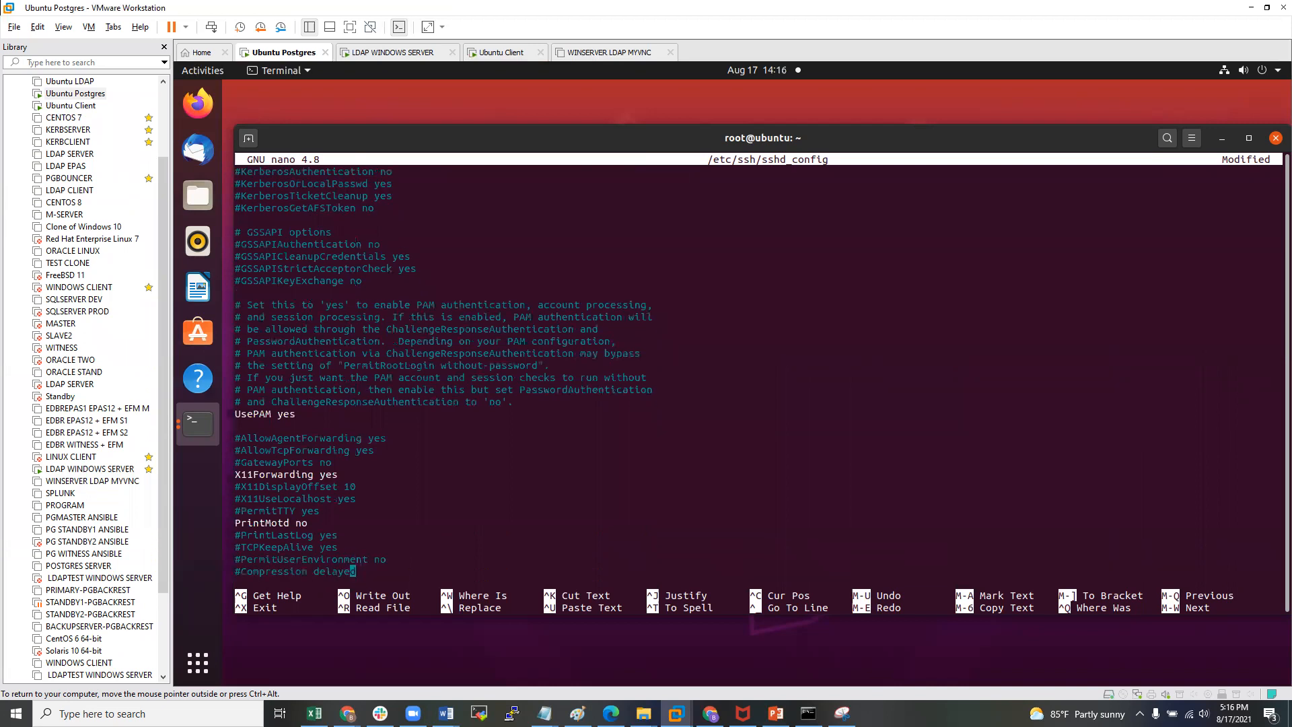
{"action": "key", "text": "Down"}
{"action": "key", "text": "Down"}
{"action": "key", "text": "Down"}
{"action": "key", "text": "Down"}
{"action": "key", "text": "Down"}
{"action": "key", "text": "Down"}
{"action": "key", "text": "Down"}
{"action": "key", "text": "Down"}
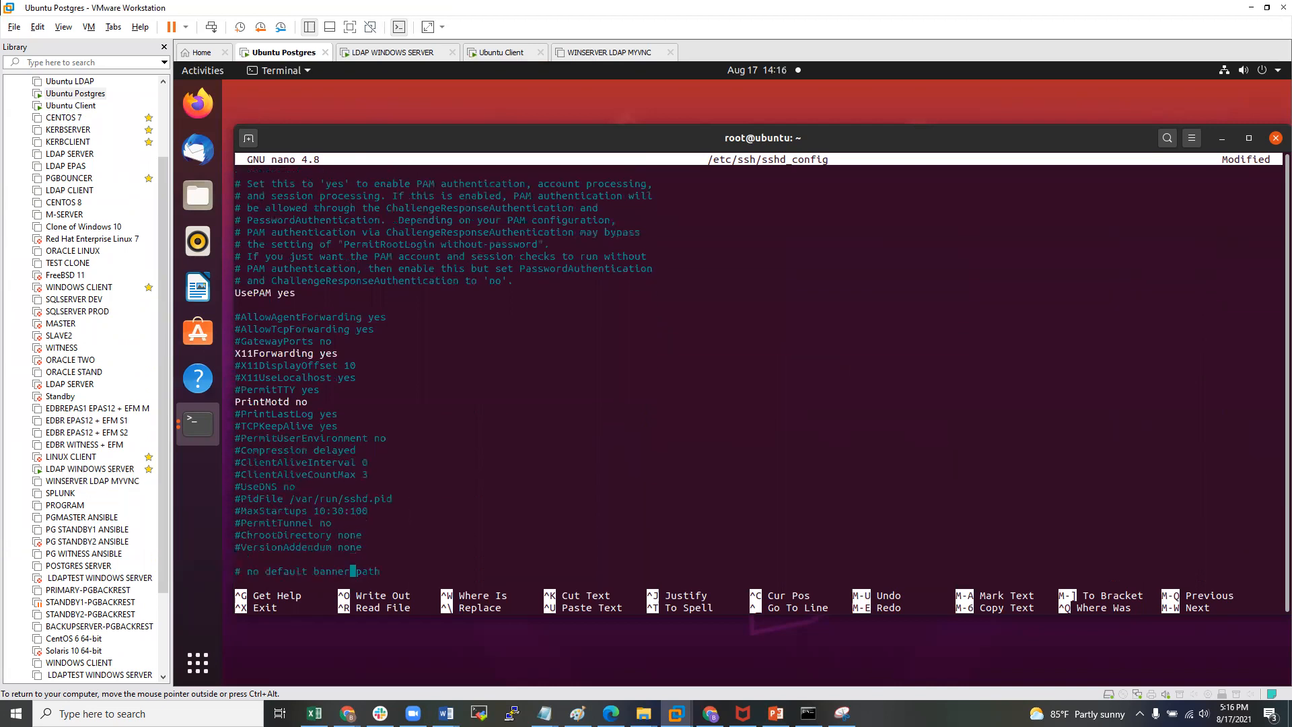
{"action": "key", "text": "Down"}
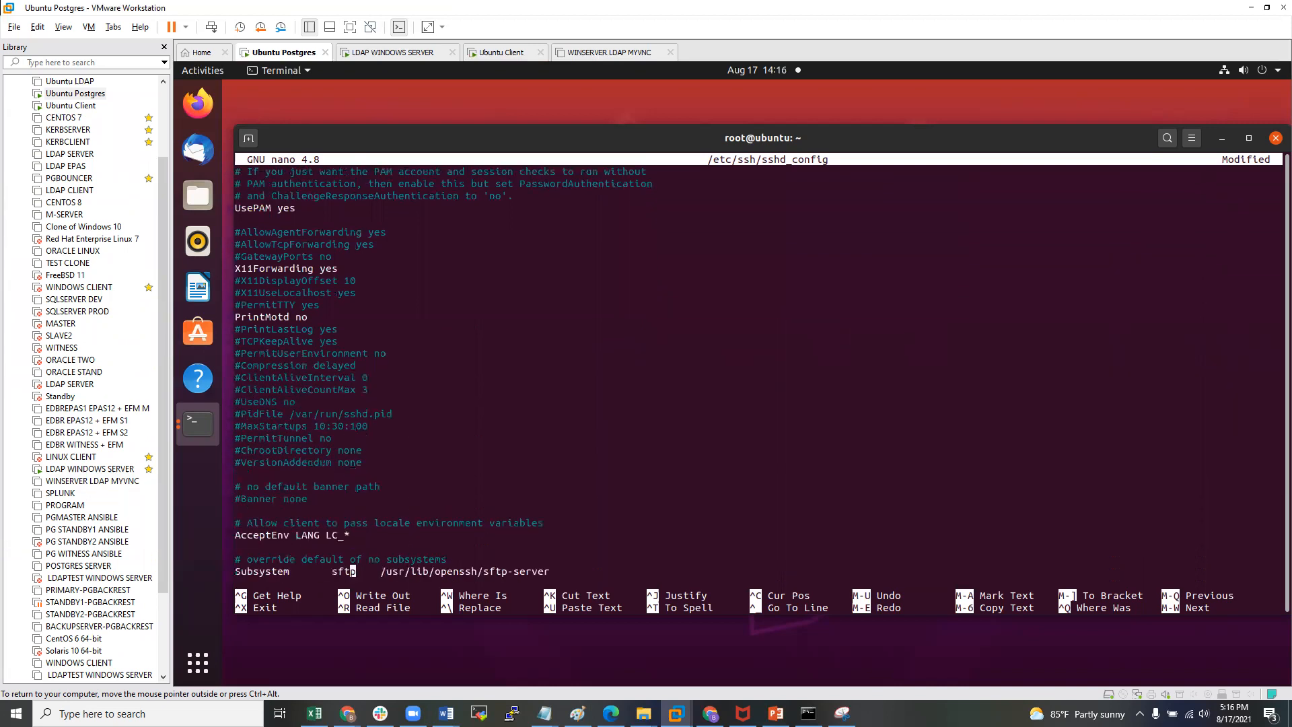
{"action": "key", "text": "ctrl+x"}
- Save sshd_config, then restart the SSH service and check its status
{"action": "key", "text": "y"}
{"action": "key", "text": "Return"}
{"action": "key", "text": "Return"}
{"action": "key", "text": "Return"}
{"action": "key", "text": "Up"}
{"action": "key", "text": "Up"}
{"action": "key", "text": "Up"}
{"action": "key", "text": "Up"}
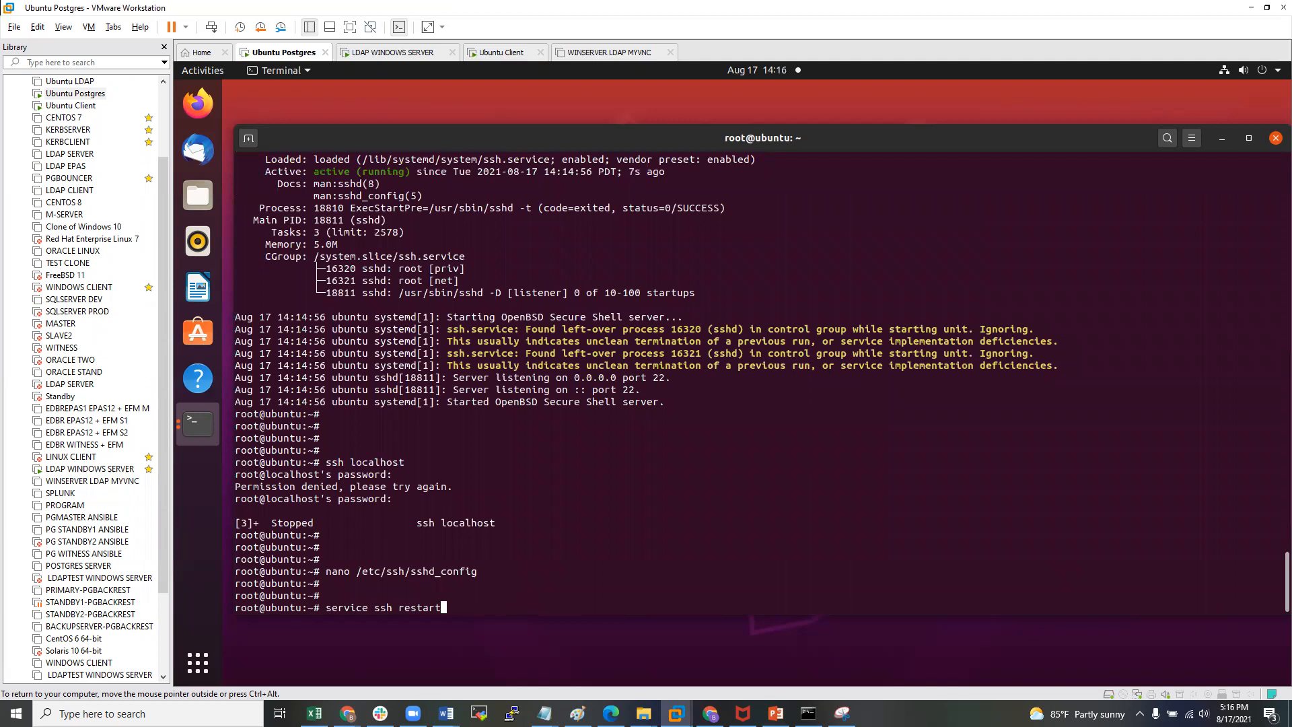
{"action": "key", "text": "Return"}
{"action": "key", "text": "Return"}
{"action": "key", "text": "Return"}
- Log in to localhost as root over SSH successfully, then exit the session
{"action": "key", "text": "Up"}
{"action": "key", "text": "Up"}
{"action": "key", "text": "Up"}
{"action": "key", "text": "Up"}
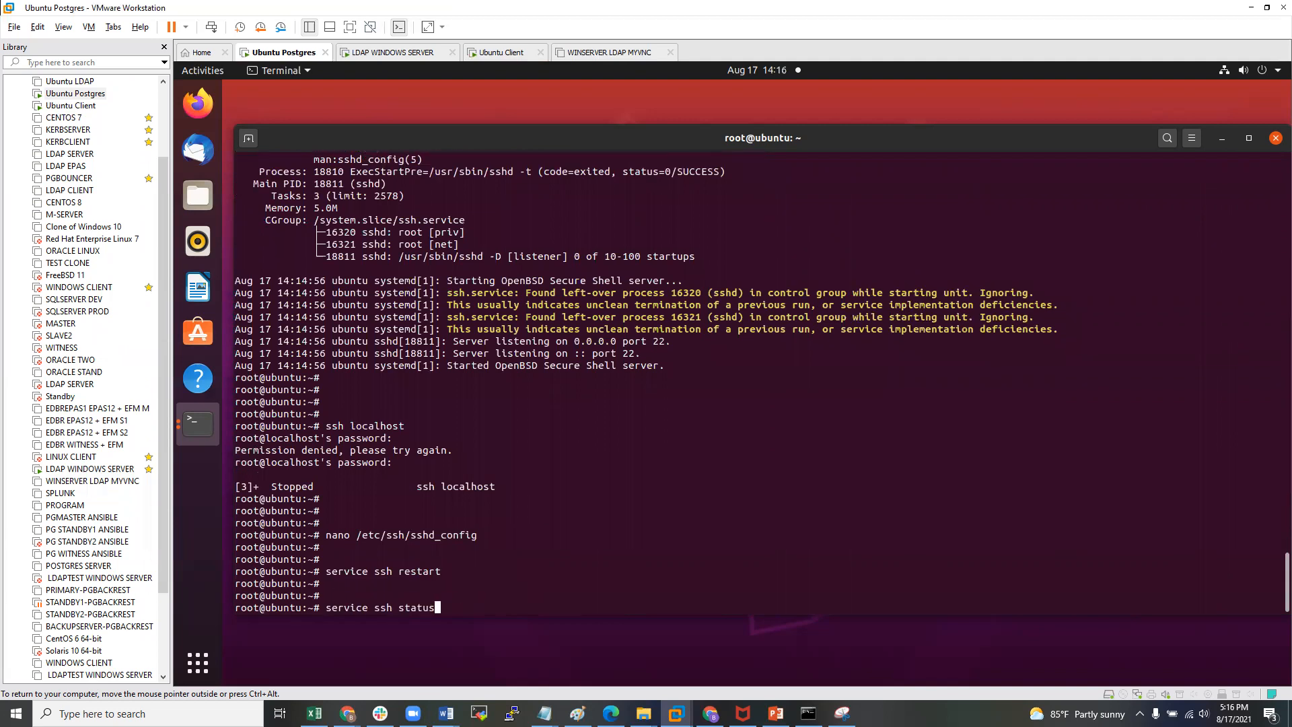
{"action": "key", "text": "Return"}
{"action": "key", "text": "Return"}
{"action": "key", "text": "Return"}
{"action": "key", "text": "Return"}
{"action": "key", "text": "Up"}
{"action": "key", "text": "Up"}
{"action": "key", "text": "Up"}
{"action": "key", "text": "Up"}
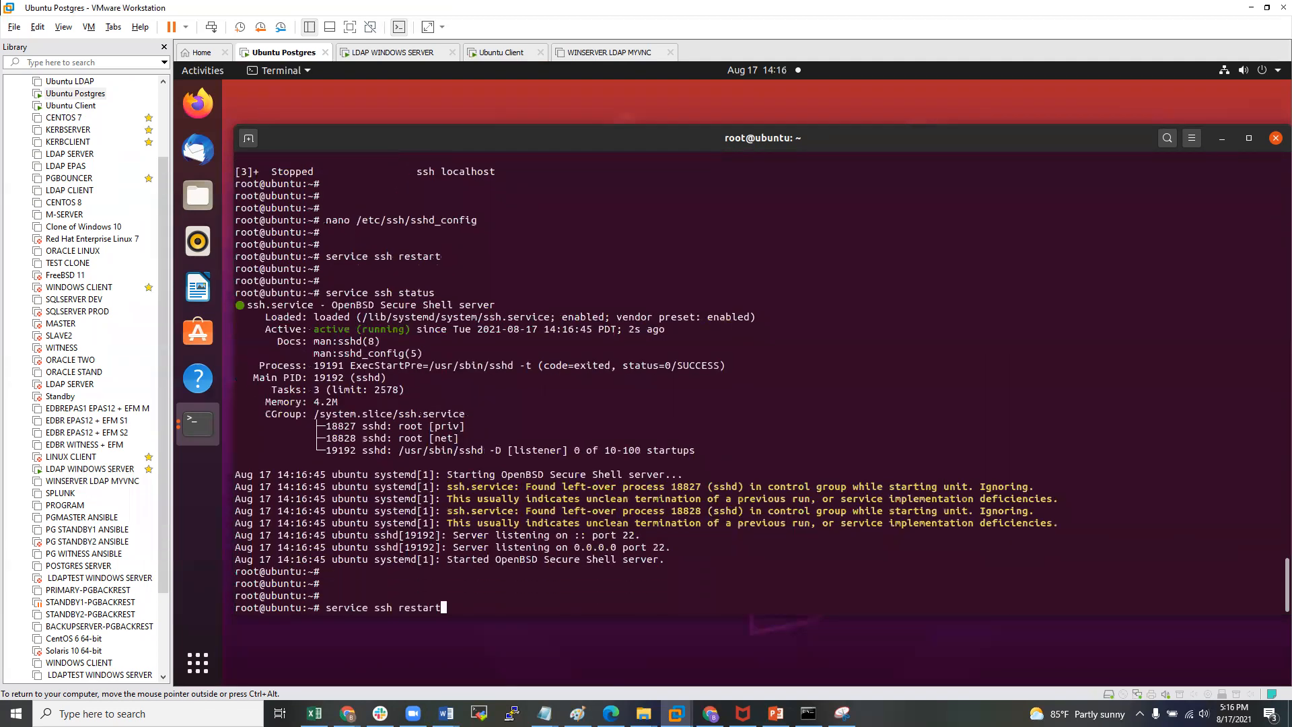
{"action": "key", "text": "Return"}
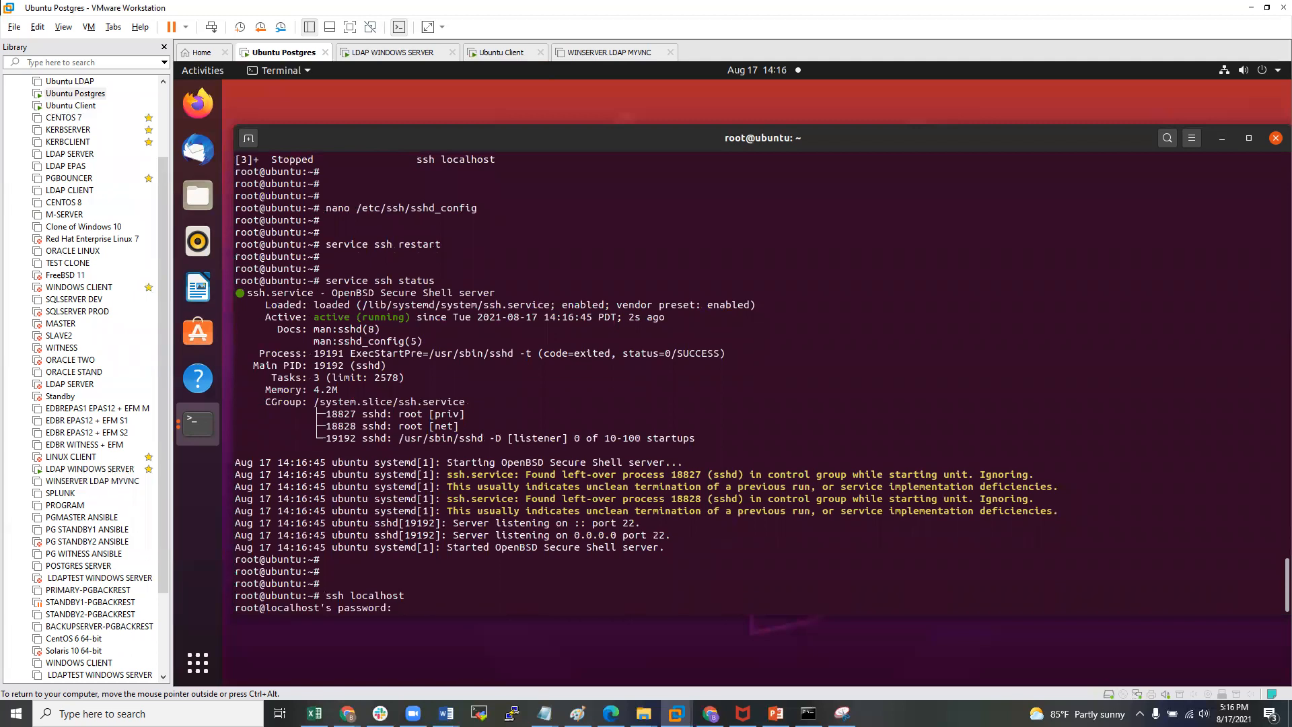
{"action": "key", "text": "Return"}
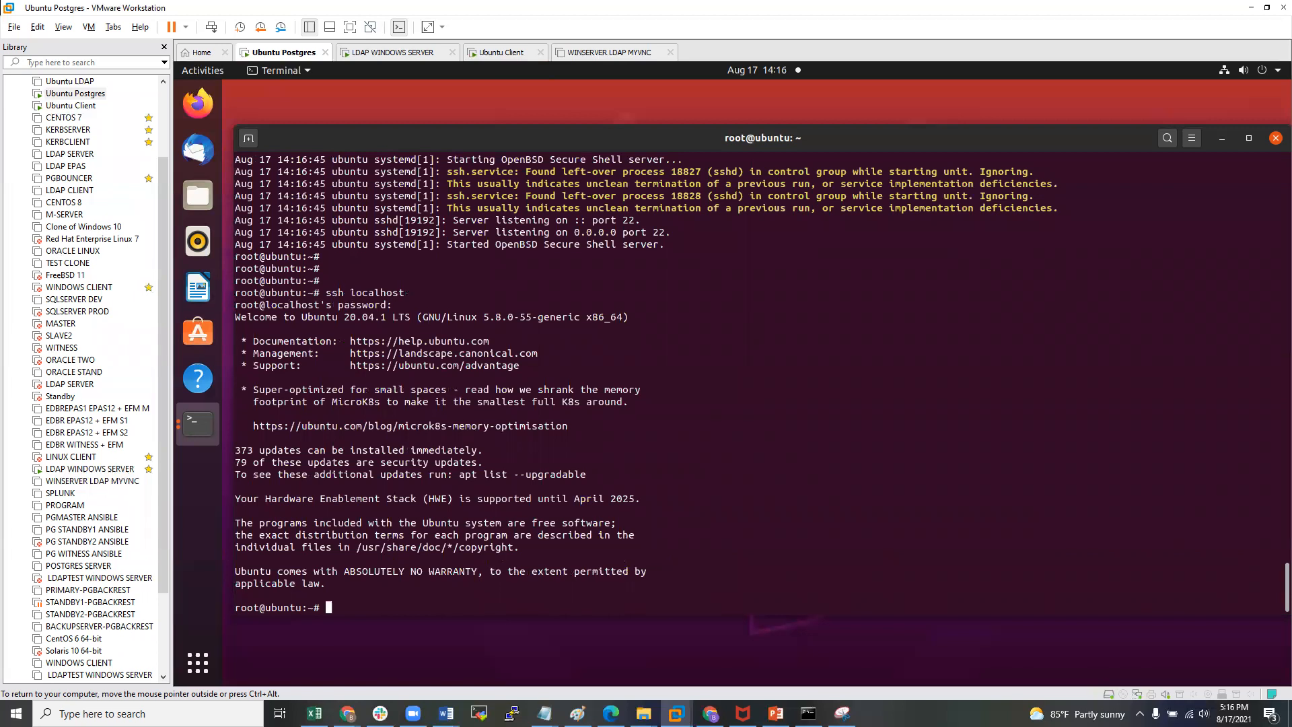
{"action": "key", "text": "Return"}
{"action": "key", "text": "Return"}
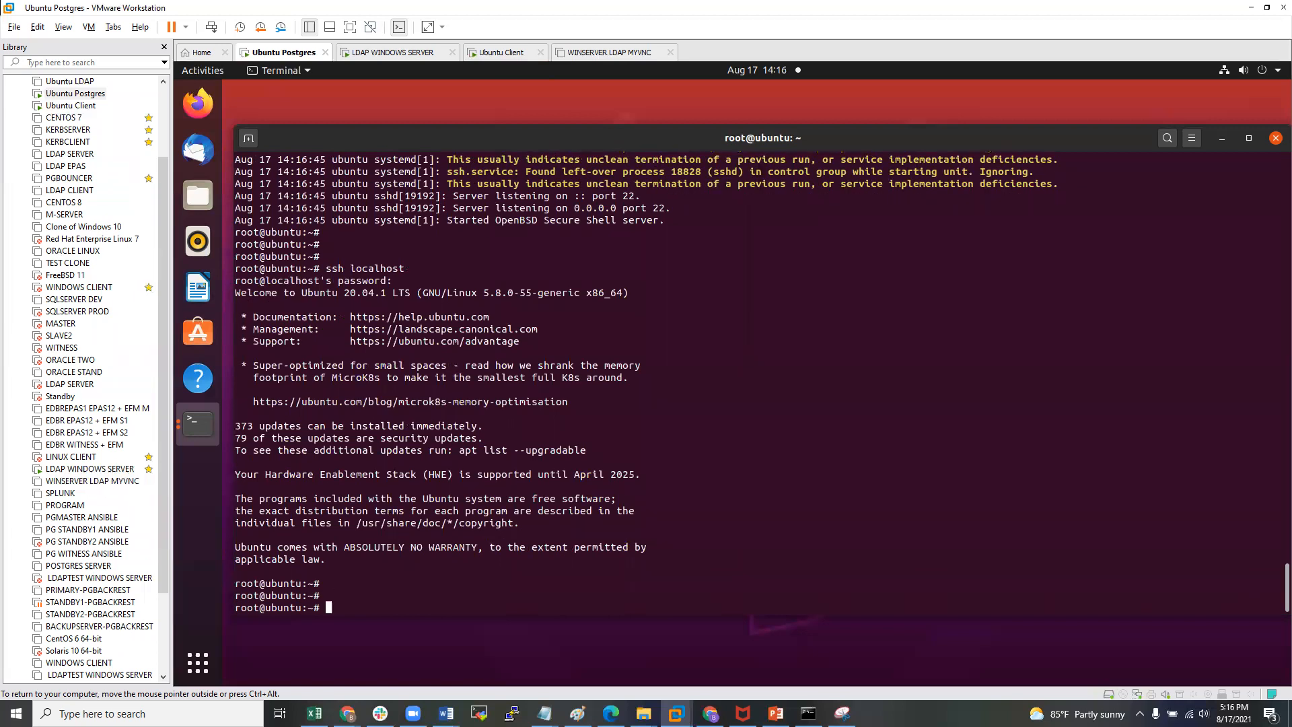
{"action": "type", "text": "exit"}
{"action": "key", "text": "Return"}
{"action": "key", "text": "Return"}
{"action": "key", "text": "Return"}
{"action": "key", "text": "Return"}
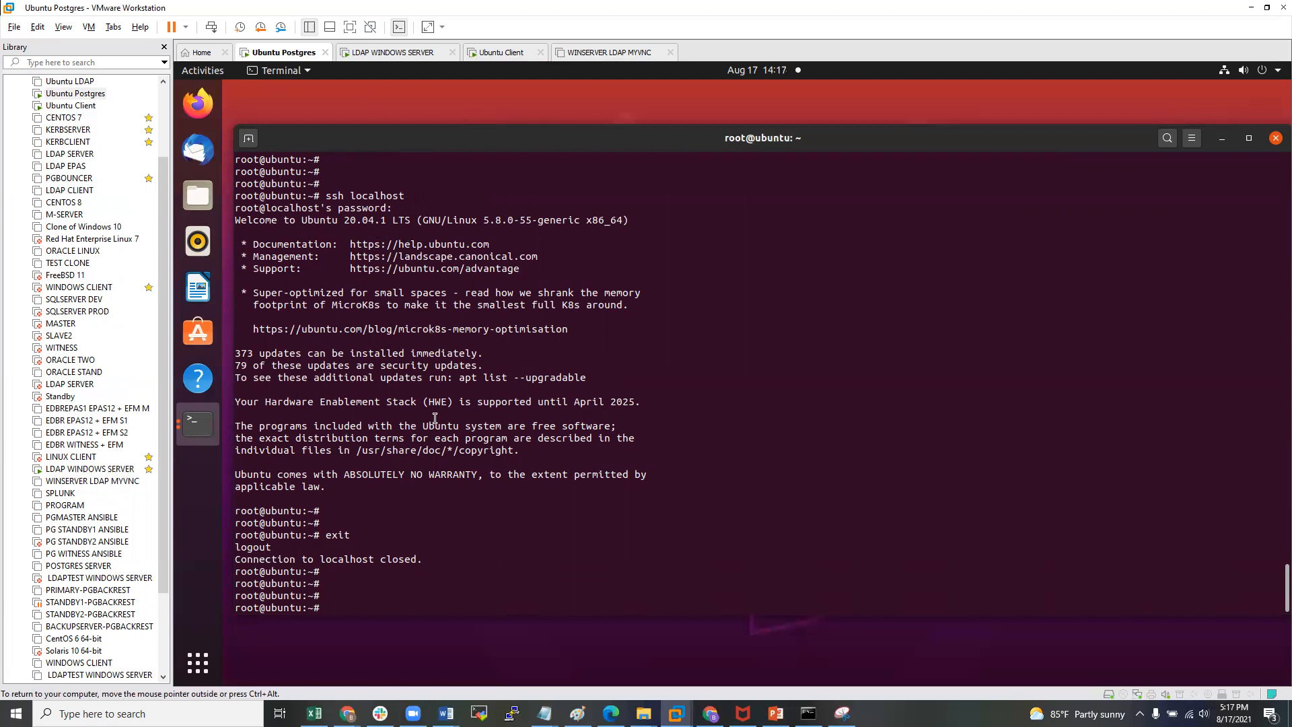
- On the LDAP WINDOWS SERVER VM, submit the server password and reconnect WinSCP to ldappostgres.hopto.org
{"action": "left_click", "coordinate": [81, 471]}
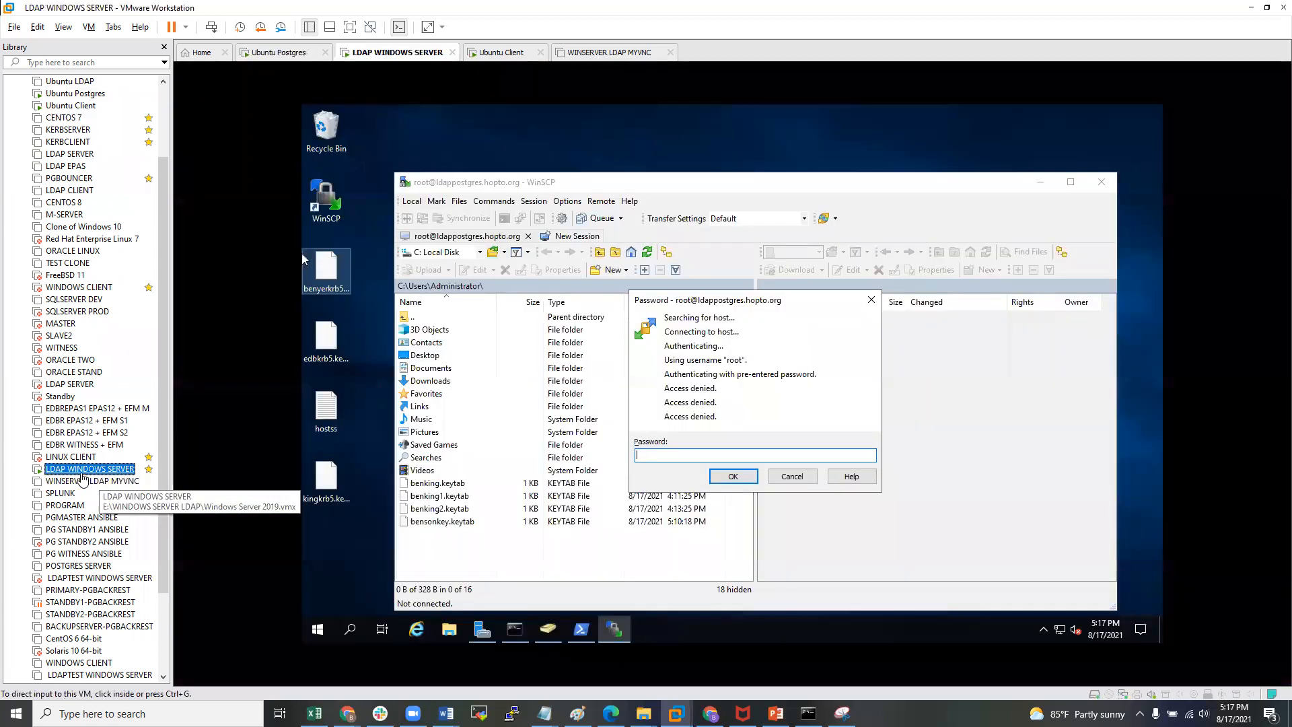
{"action": "left_click", "coordinate": [811, 412]}
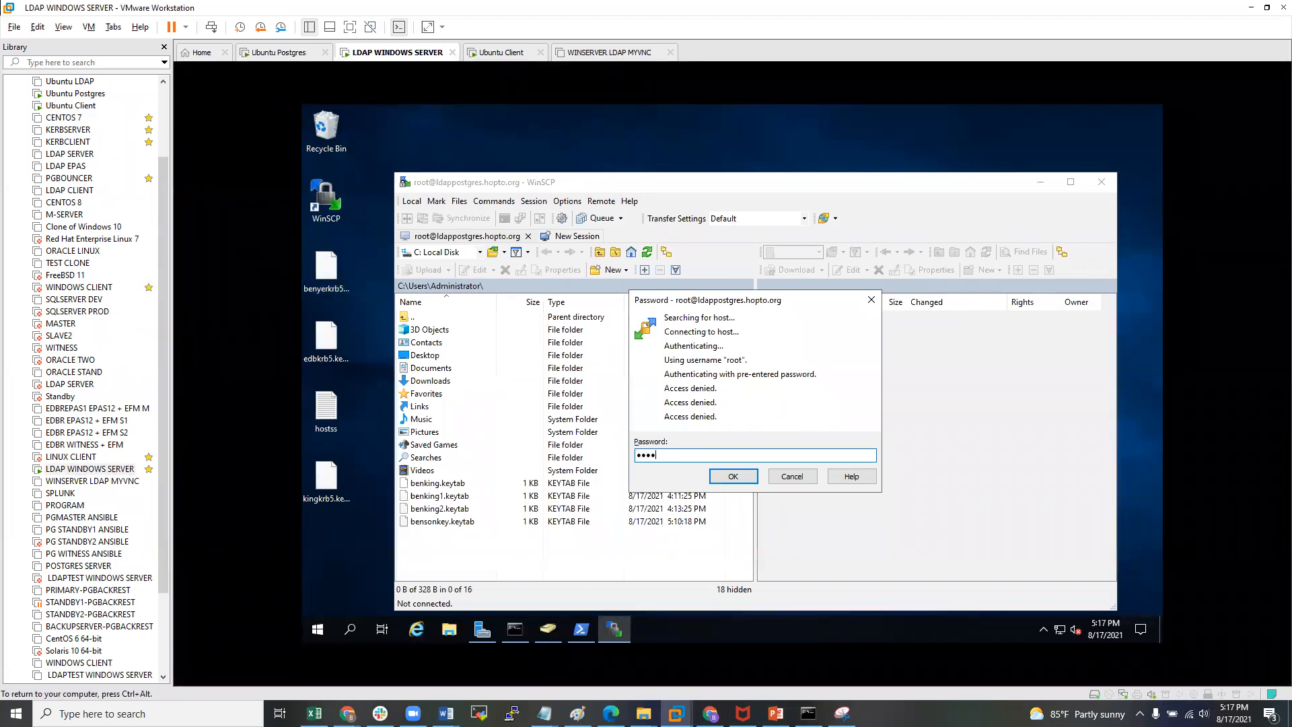
{"action": "left_click", "coordinate": [736, 480]}
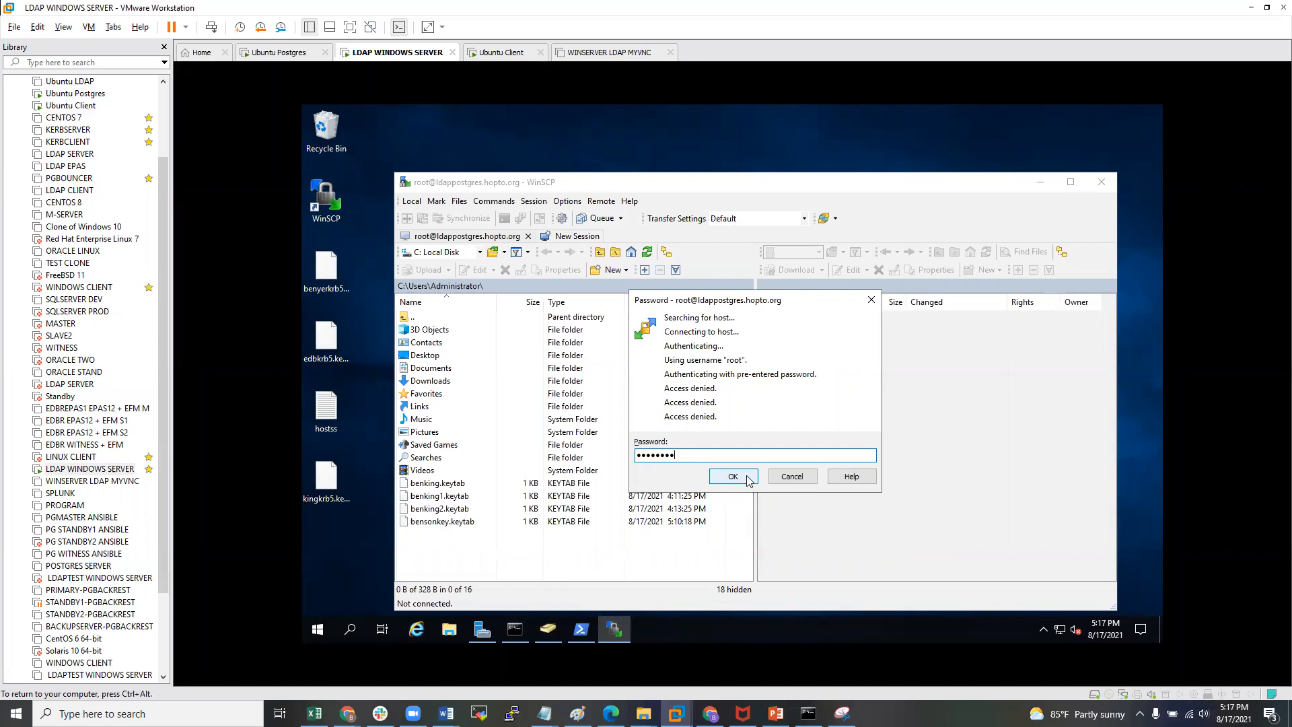
{"action": "left_click", "coordinate": [799, 456]}
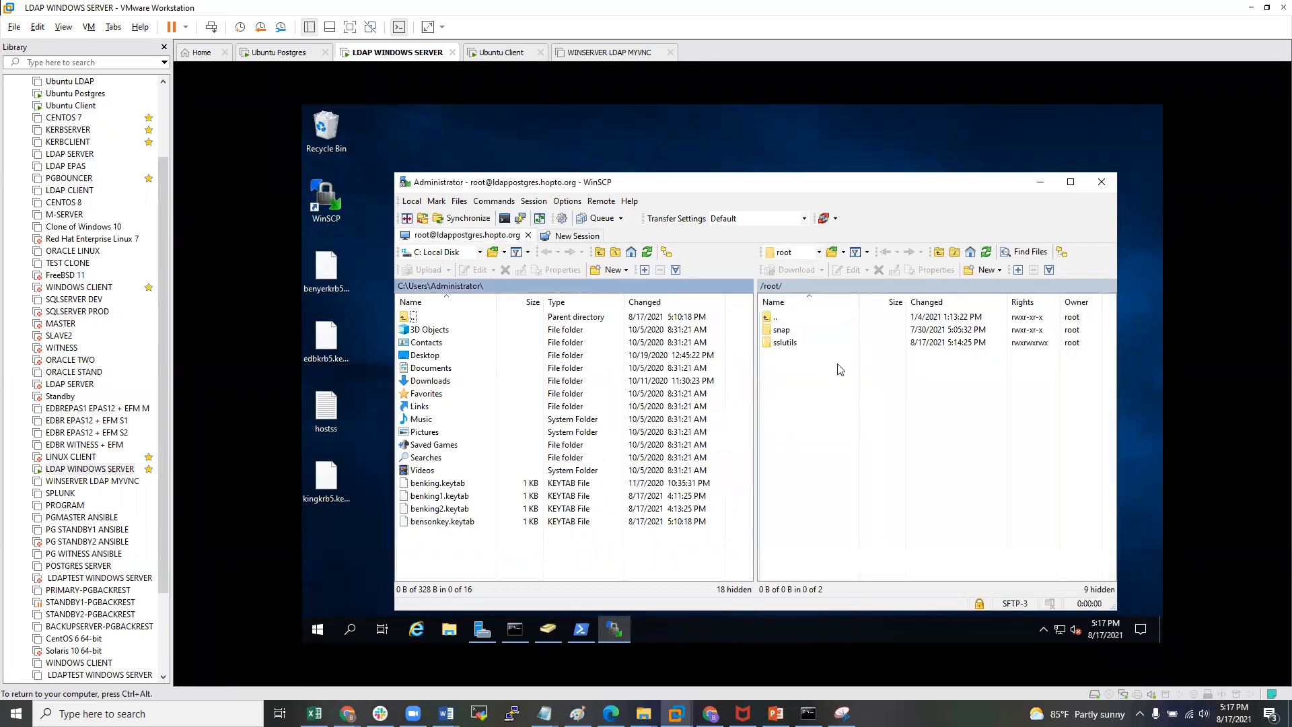
- Browse the remote panel up to root and into /var/, then return to the Ubuntu Postgres VM
{"action": "left_click", "coordinate": [810, 410]}
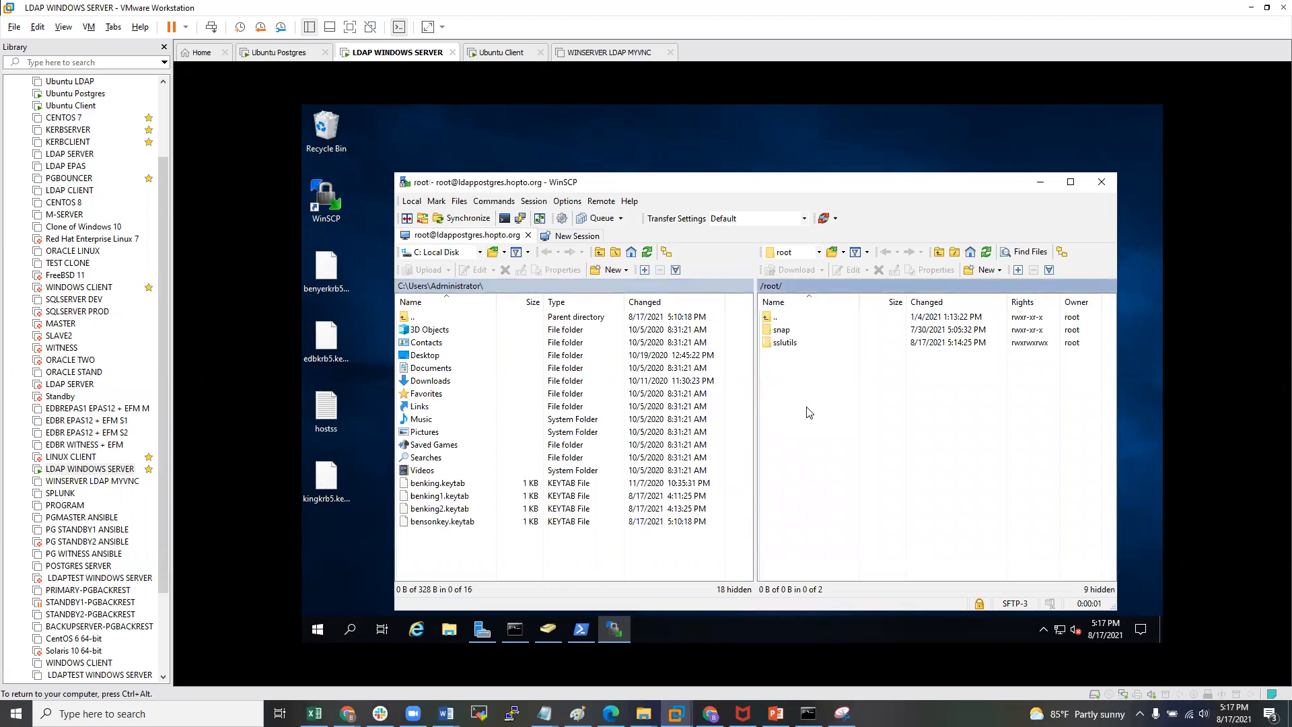
{"action": "double_click", "coordinate": [771, 318]}
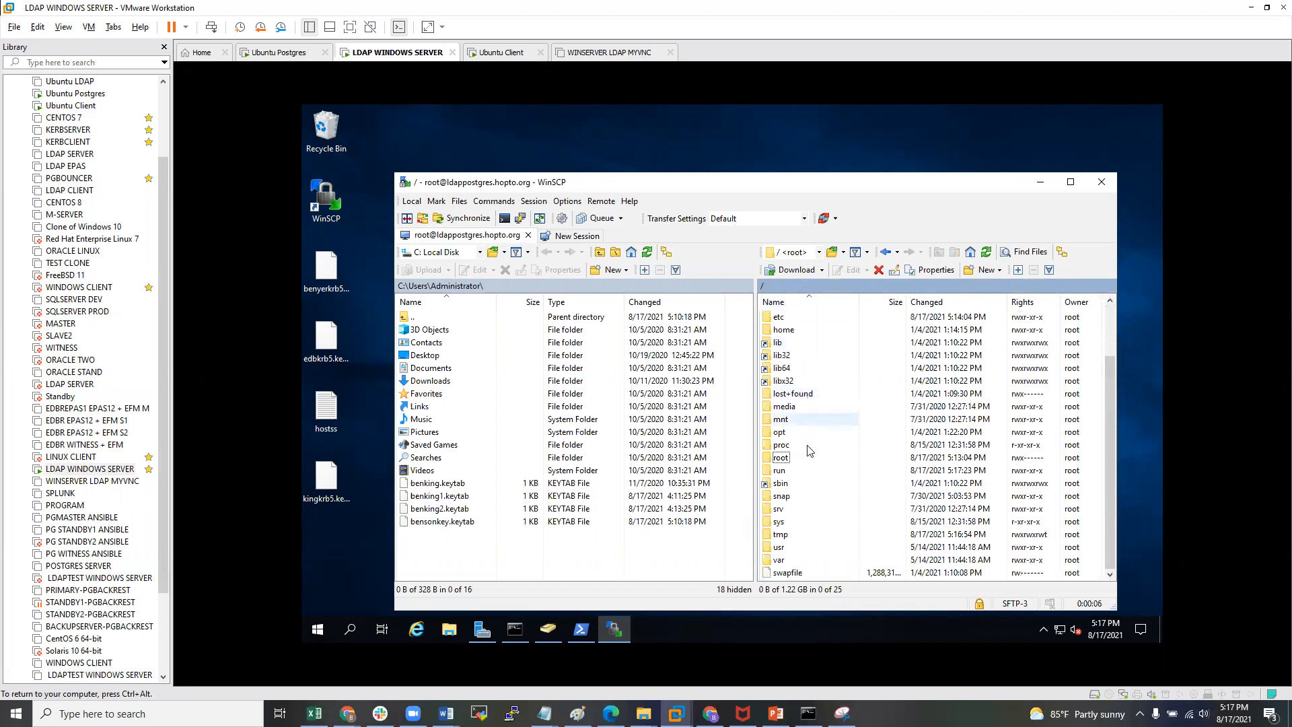
{"action": "double_click", "coordinate": [795, 559]}
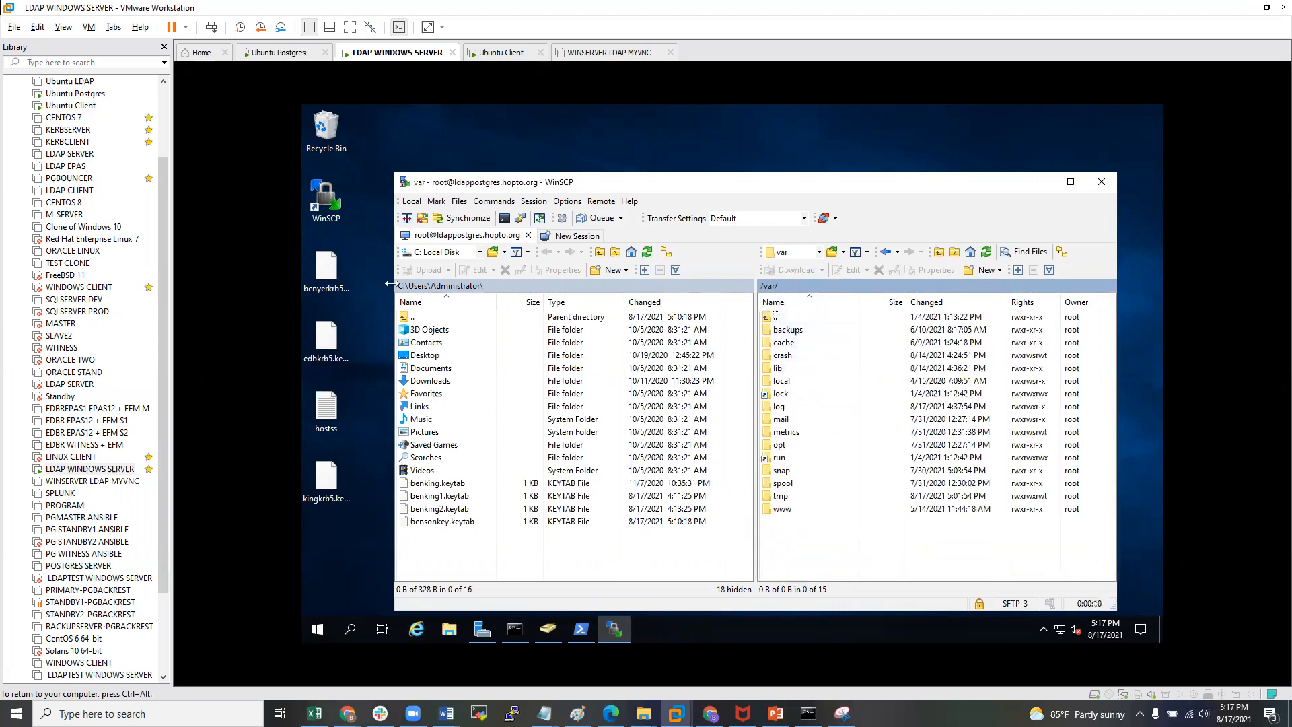
{"action": "left_click", "coordinate": [75, 93]}
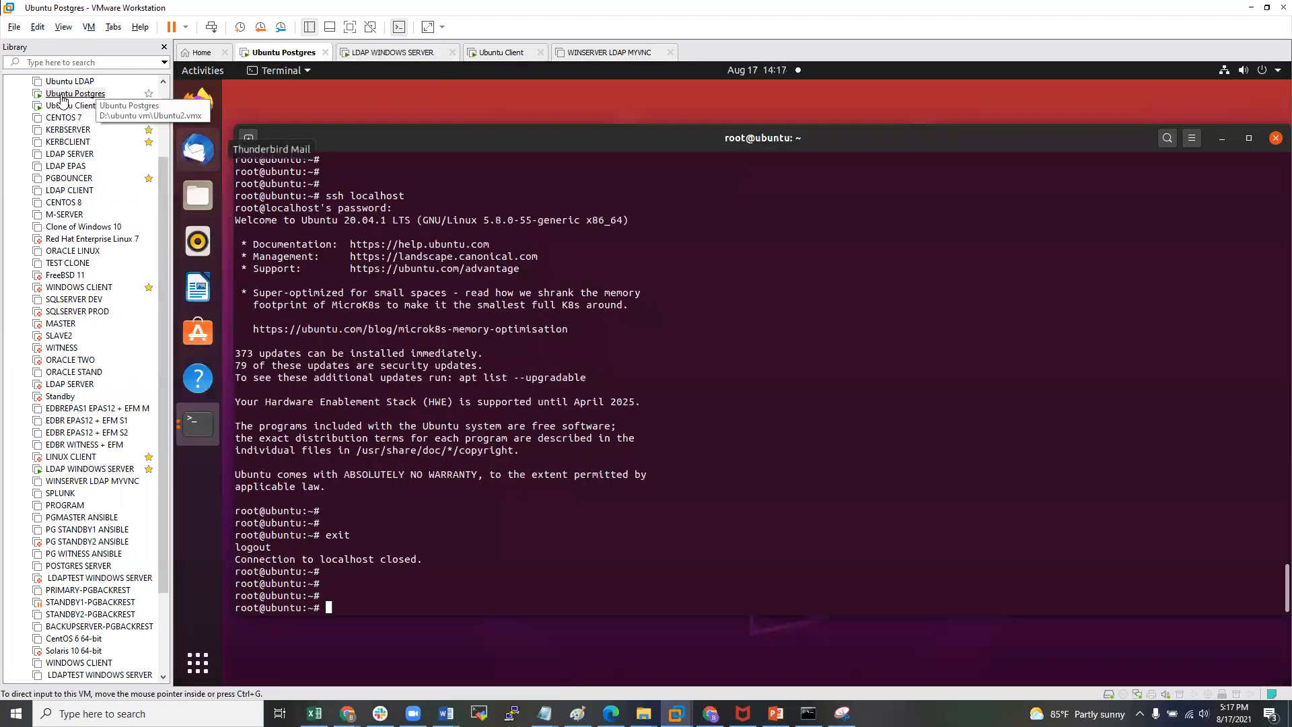
- Switch to the enterprisedb user with su - enterprisedb and start psql
{"action": "left_click", "coordinate": [440, 492]}
{"action": "type", "text": "su - enterprisedb"}
{"action": "key", "text": "Return"}
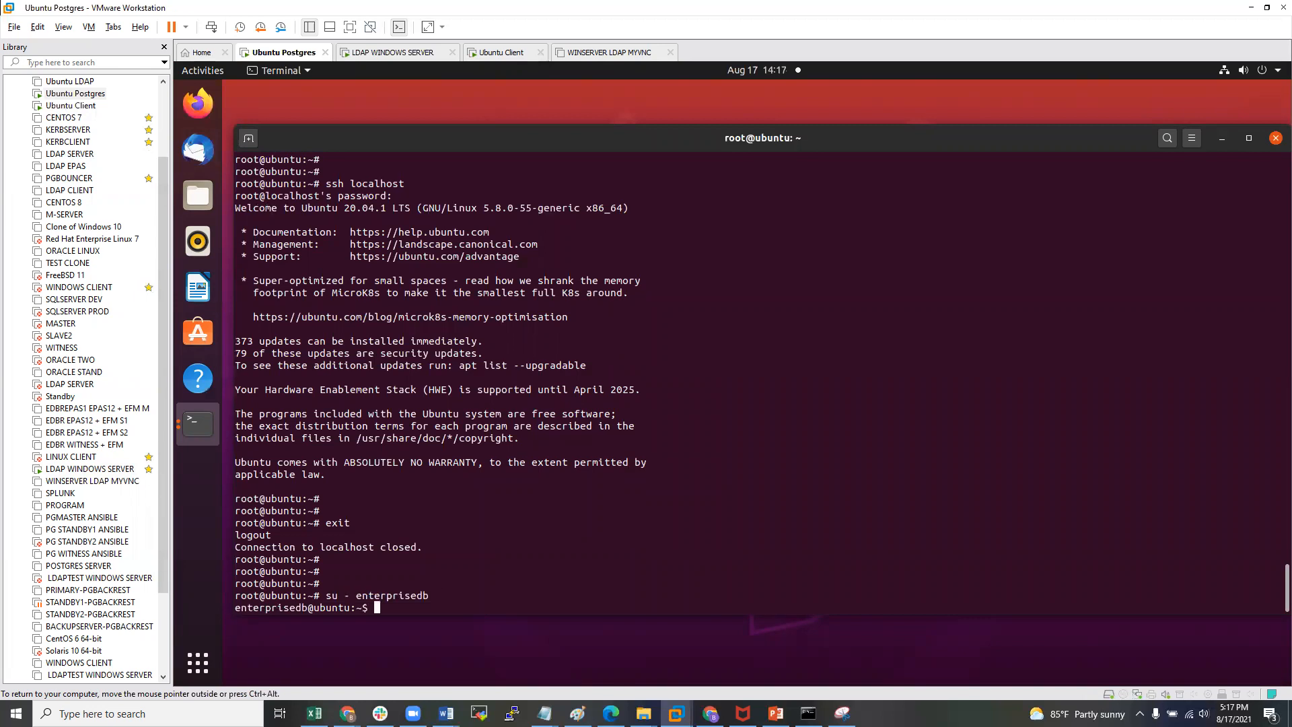
{"action": "key", "text": "Return"}
{"action": "key", "text": "Return"}
{"action": "key", "text": "Return"}
{"action": "key", "text": "Return"}
{"action": "key", "text": "Return"}
{"action": "type", "text": "psql"}
{"action": "key", "text": "Return"}
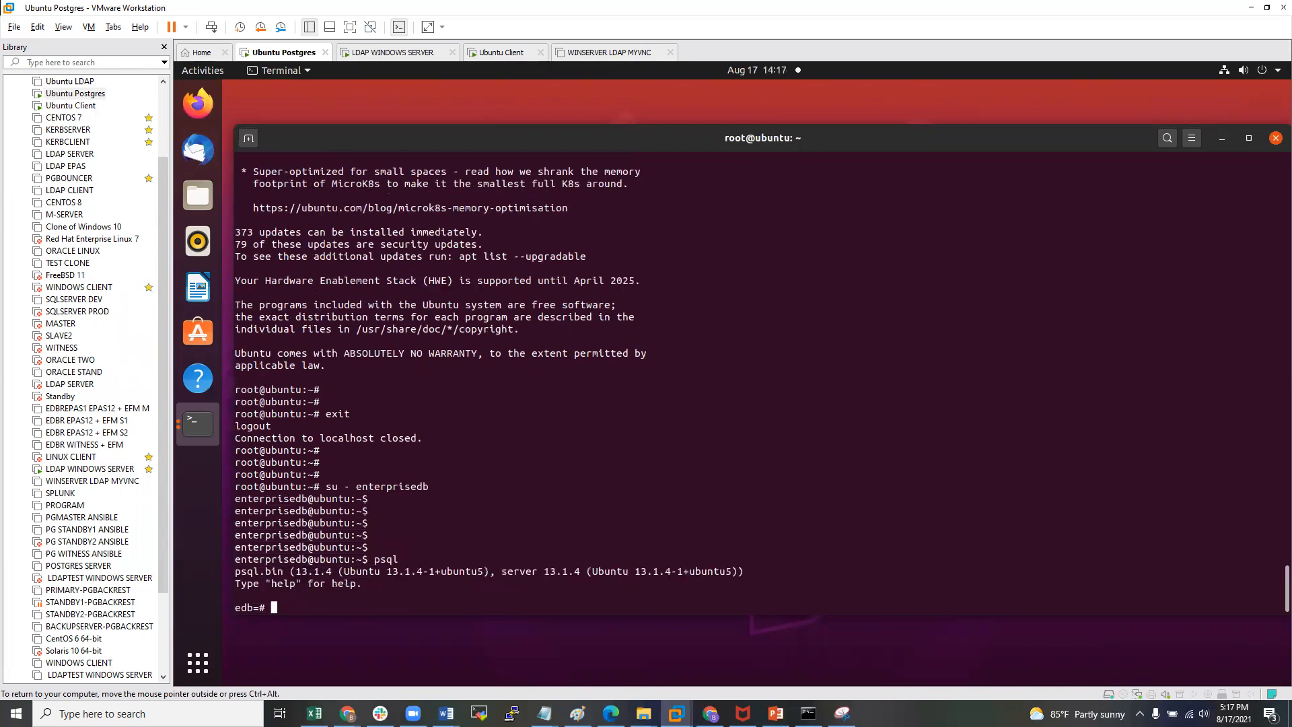
- Run show data_directory; which returns /var/lib/edb/as13/data
{"action": "type", "text": "show data)"}
{"action": "key", "text": "BackSpace"}
{"action": "type", "text": "_direcxtror"}
{"action": "key", "text": "BackSpace"}
{"action": "key", "text": "BackSpace"}
{"action": "key", "text": "BackSpace"}
{"action": "key", "text": "BackSpace"}
{"action": "key", "text": "BackSpace"}
{"action": "type", "text": "tory;"}
{"action": "key", "text": "Return"}
{"action": "key", "text": "Return"}
{"action": "key", "text": "Return"}
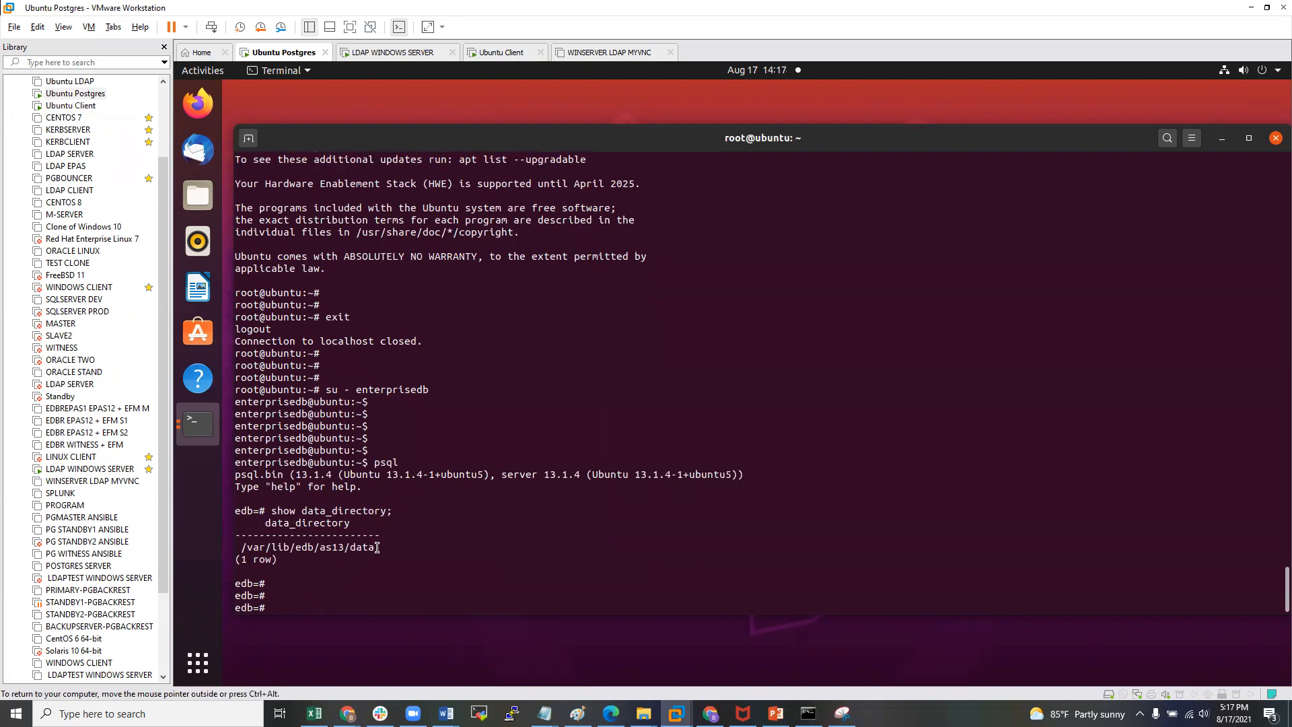
- In WinSCP on the LDAP WINDOWS SERVER VM, open the remote /var/lib/edb/as13/data folder
{"action": "left_click", "coordinate": [85, 475]}
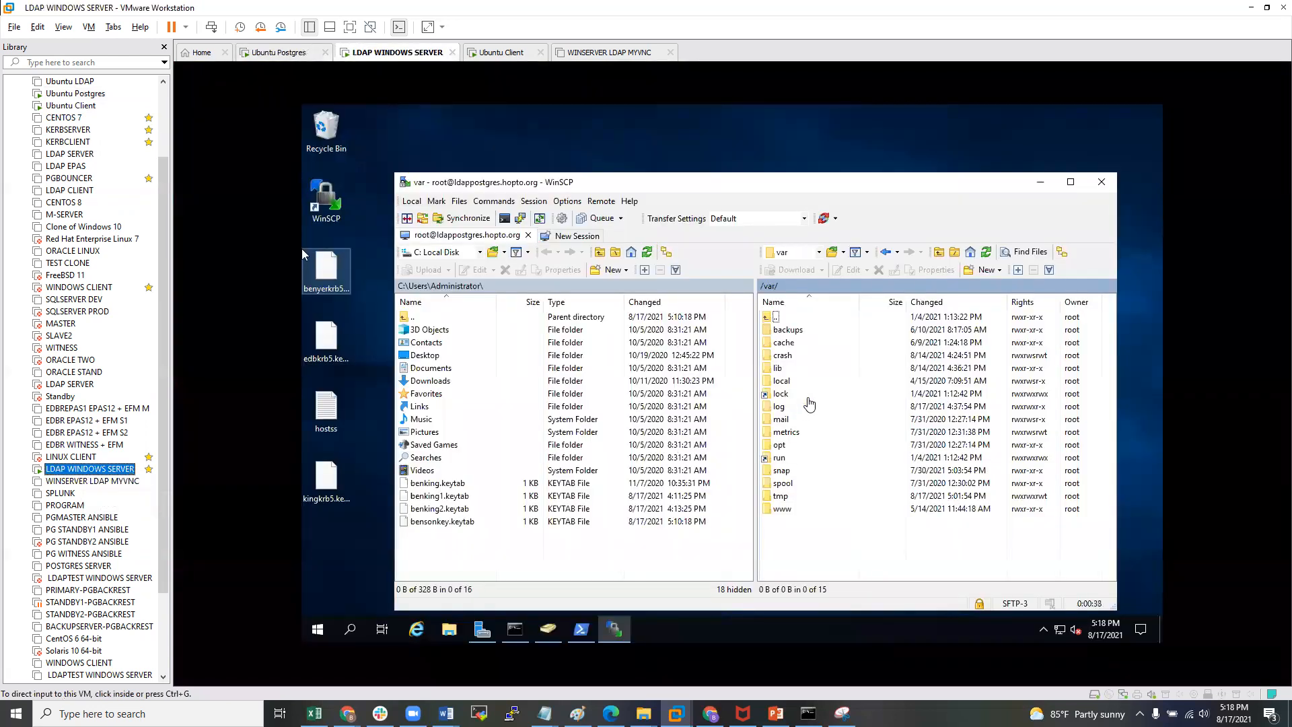
{"action": "double_click", "coordinate": [777, 369]}
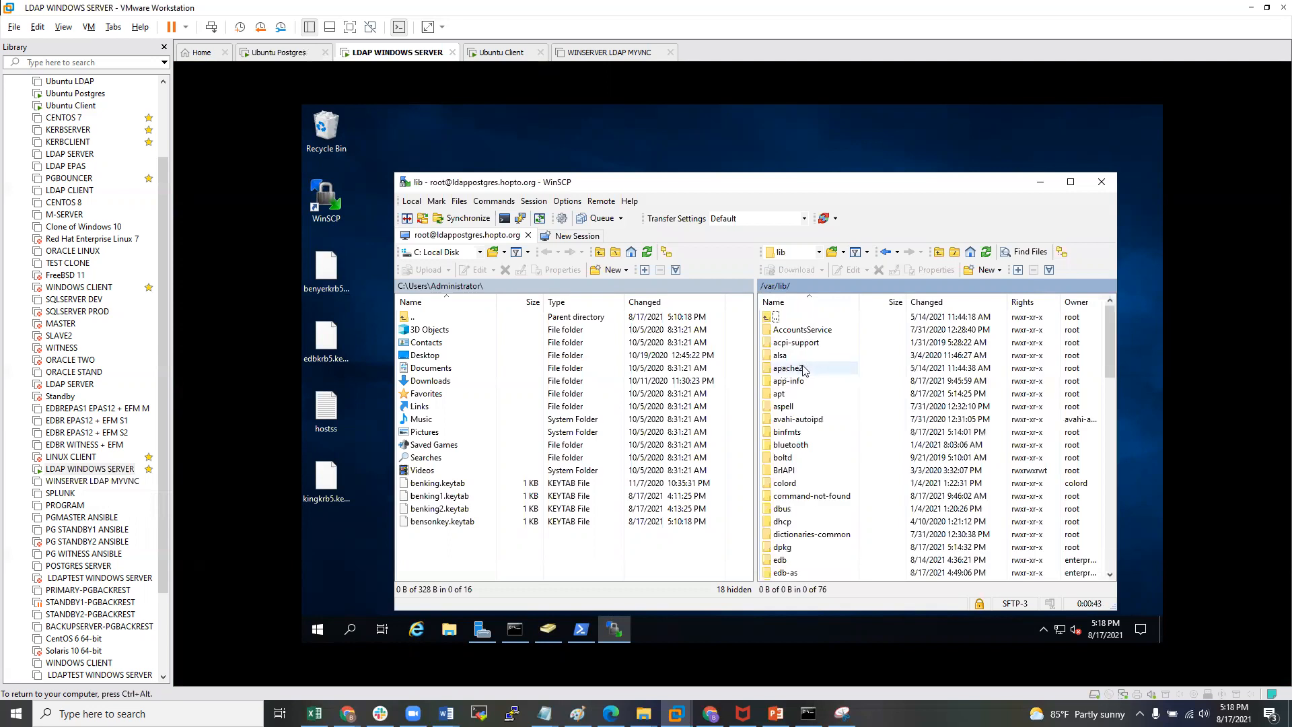
{"action": "double_click", "coordinate": [790, 561]}
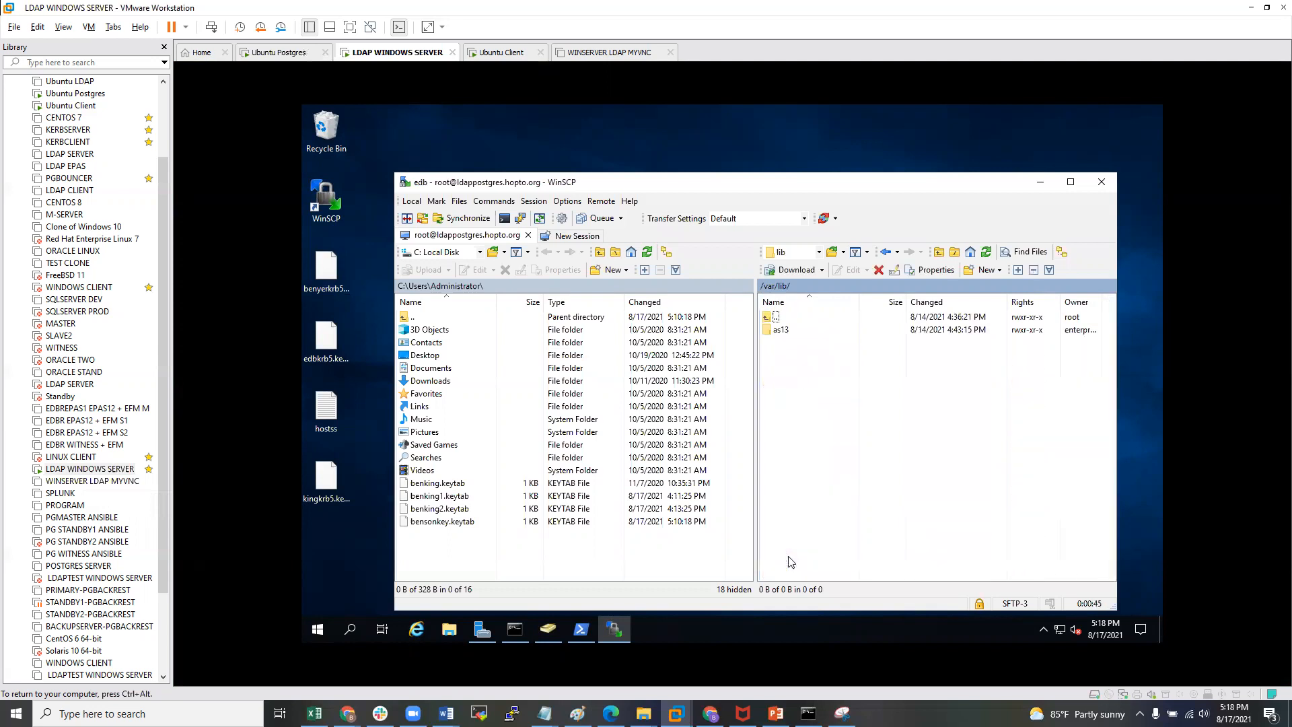
{"action": "double_click", "coordinate": [782, 331]}
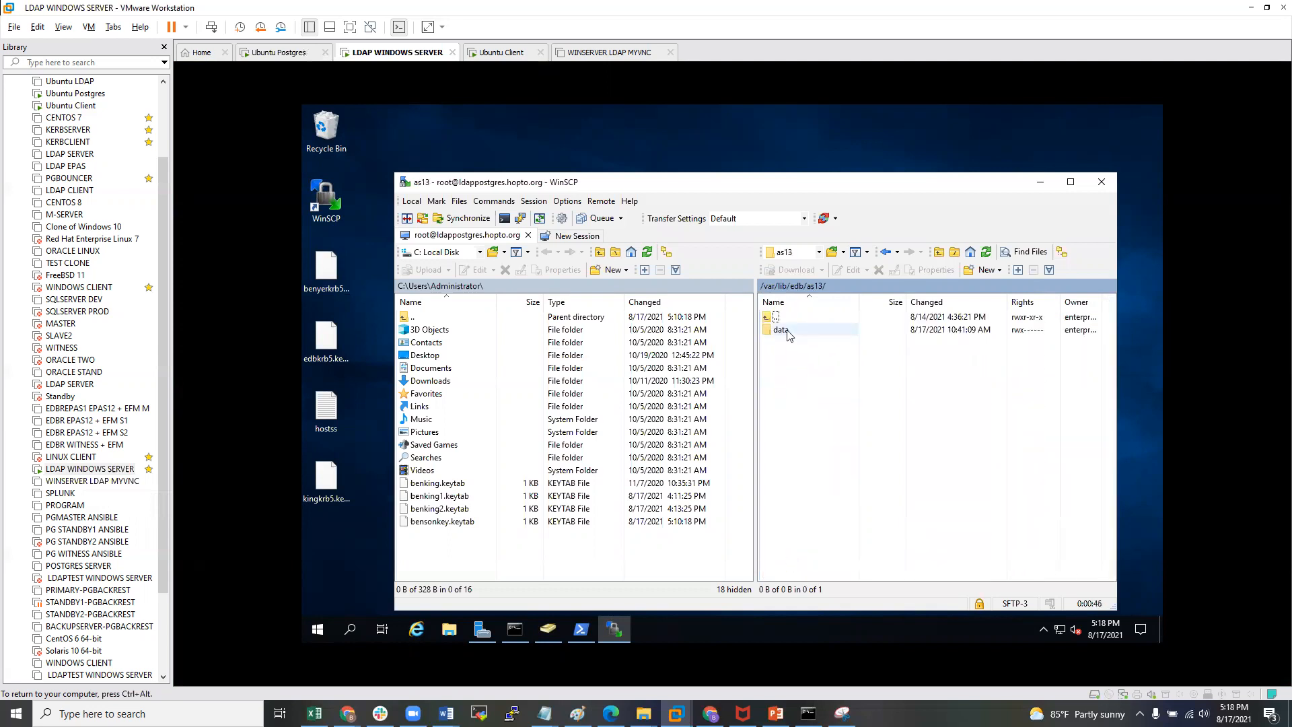
{"action": "double_click", "coordinate": [784, 330]}
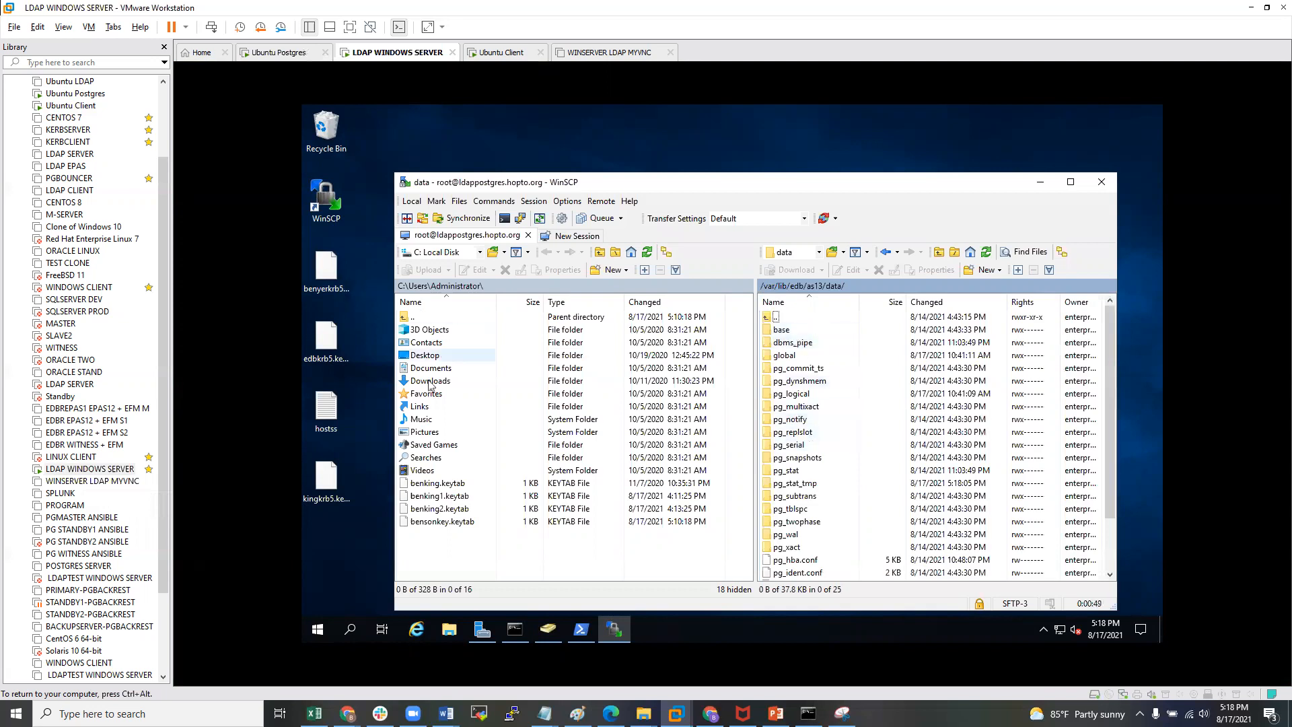
- Drag bensonkey.keytab from the local panel into it and return to the Ubuntu Postgres terminal
{"action": "left_click", "coordinate": [434, 522]}
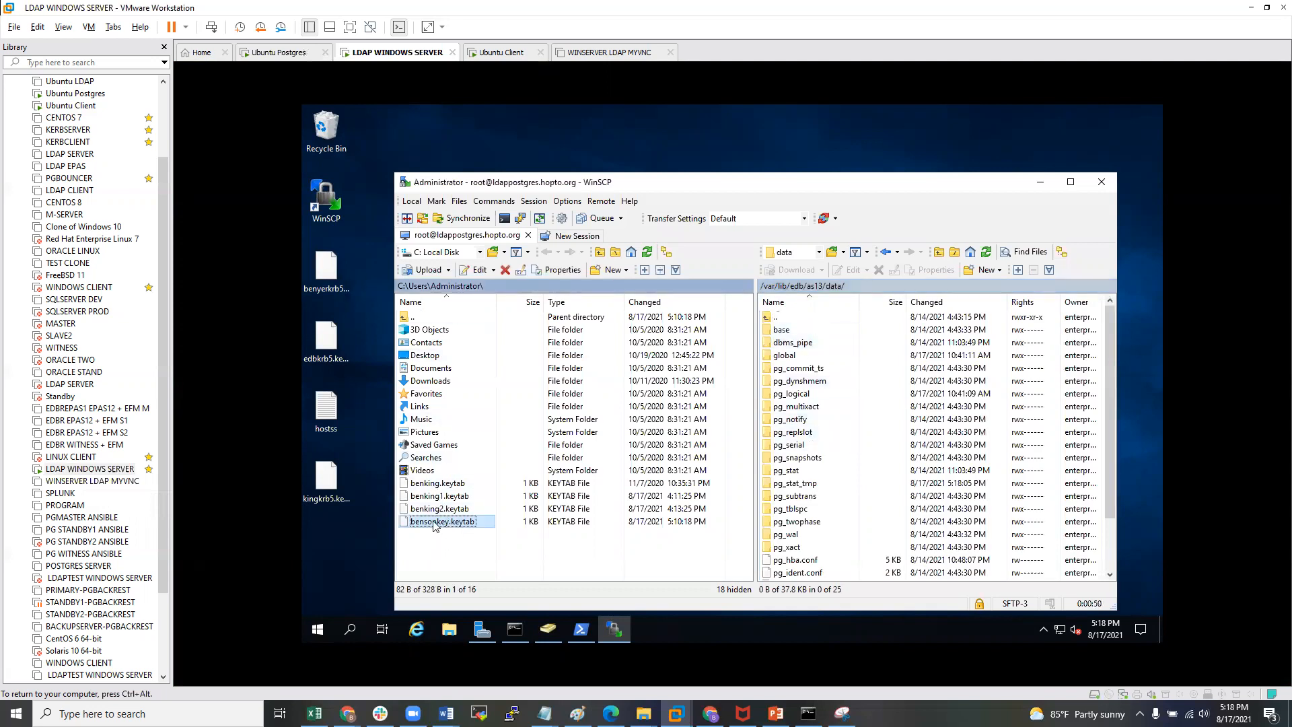
{"action": "left_click_drag", "start_coordinate": [439, 524], "coordinate": [863, 567]}
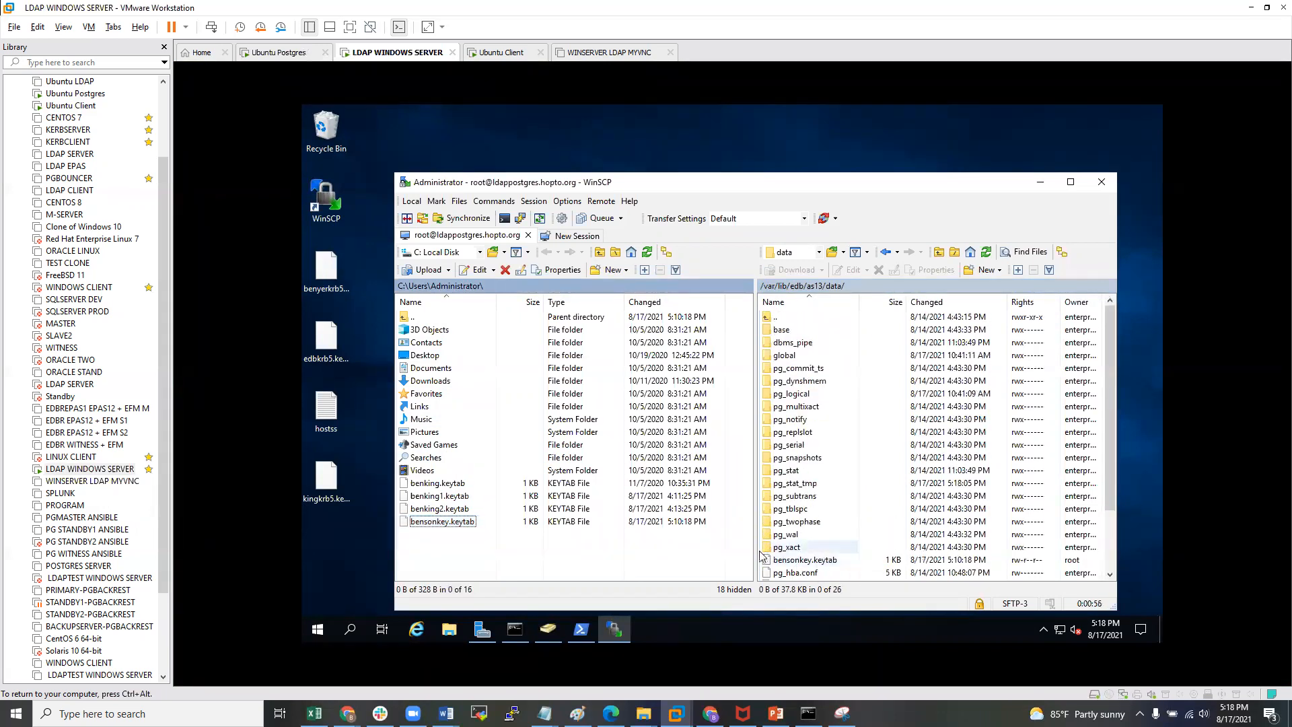
{"action": "left_click", "coordinate": [67, 93]}
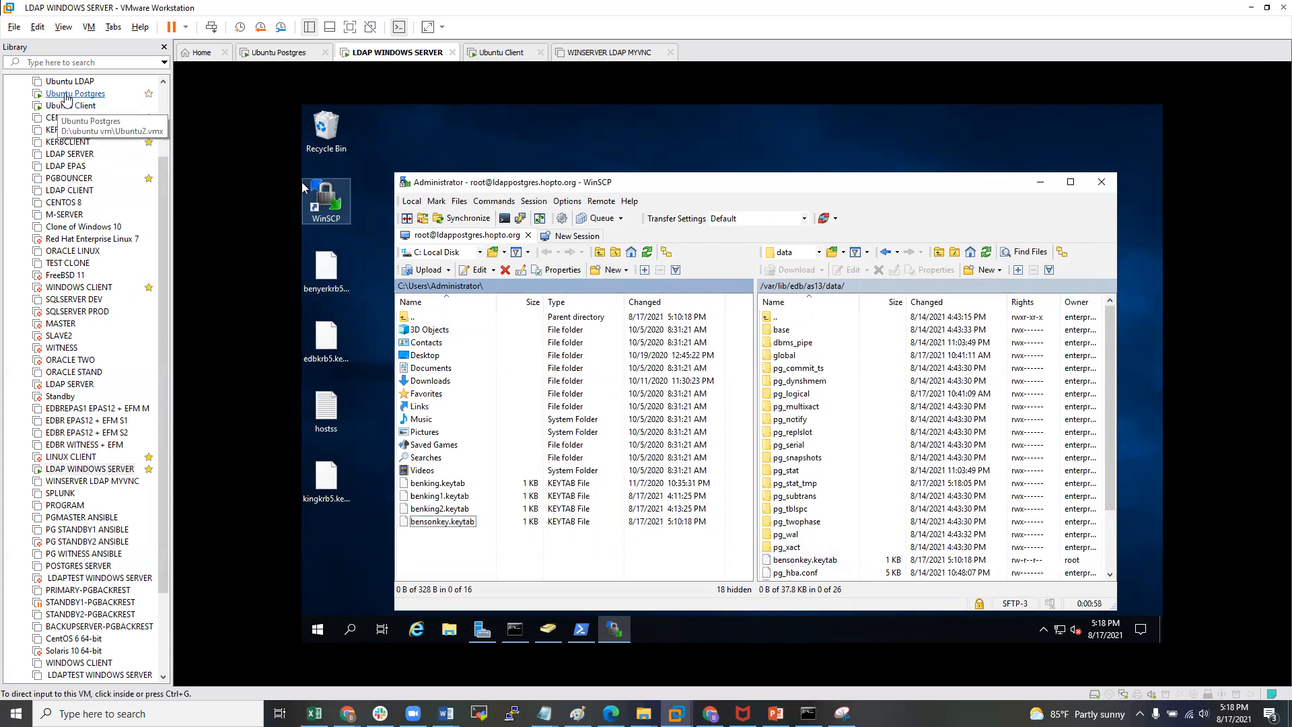
{"action": "left_click", "coordinate": [481, 336]}
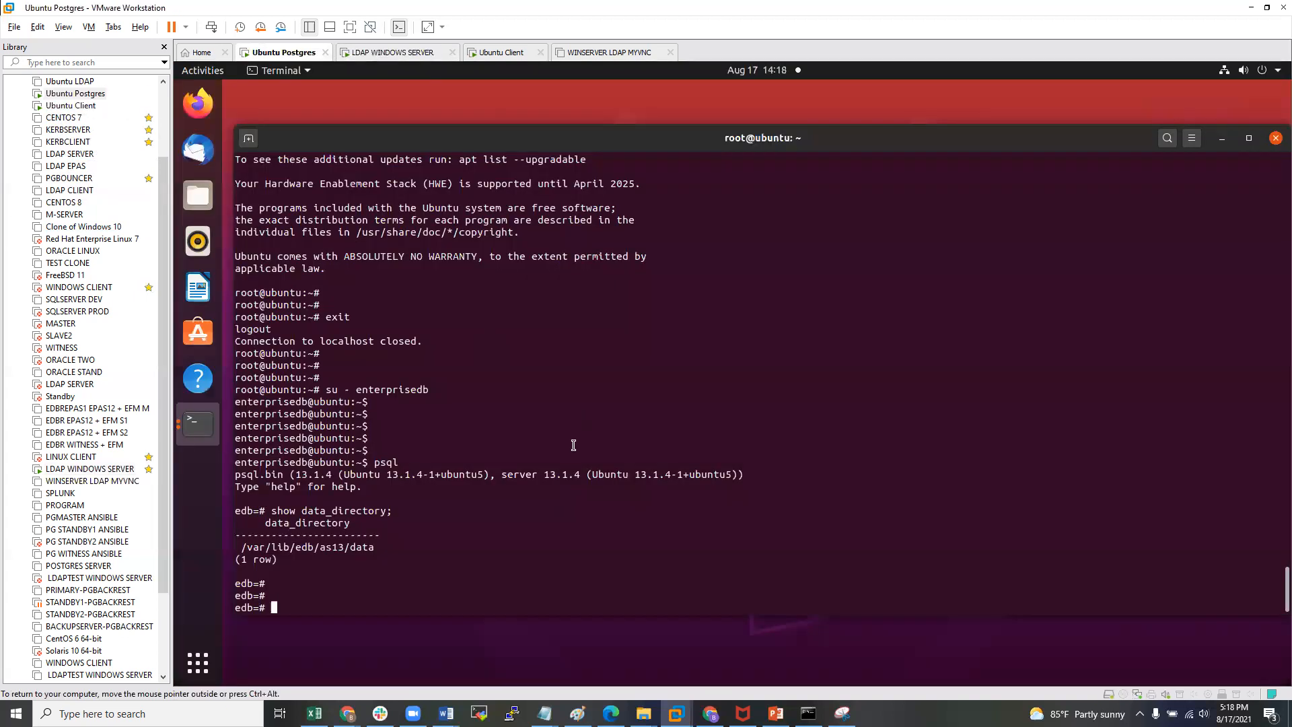
- Quit psql, move into the data directory and confirm the path with pwd
{"action": "type", "text": "\\q"}
{"action": "key", "text": "Return"}
{"action": "key", "text": "Return"}
{"action": "key", "text": "Return"}
{"action": "type", "text": "data"}
{"action": "key", "text": "Return"}
{"action": "key", "text": "Return"}
{"action": "key", "text": "Return"}
{"action": "type", "text": "pwd"}
{"action": "key", "text": "Return"}
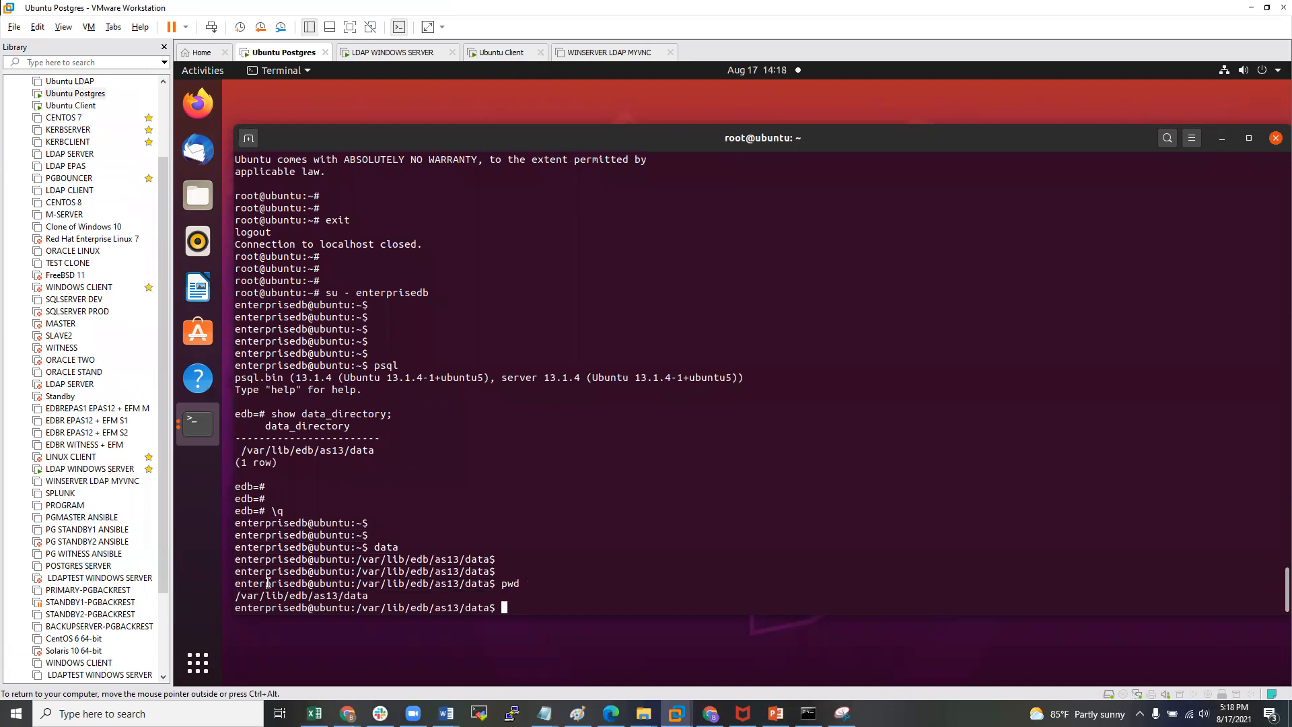
{"action": "double_click", "coordinate": [286, 596]}
{"action": "key", "text": "ctrl+c"}
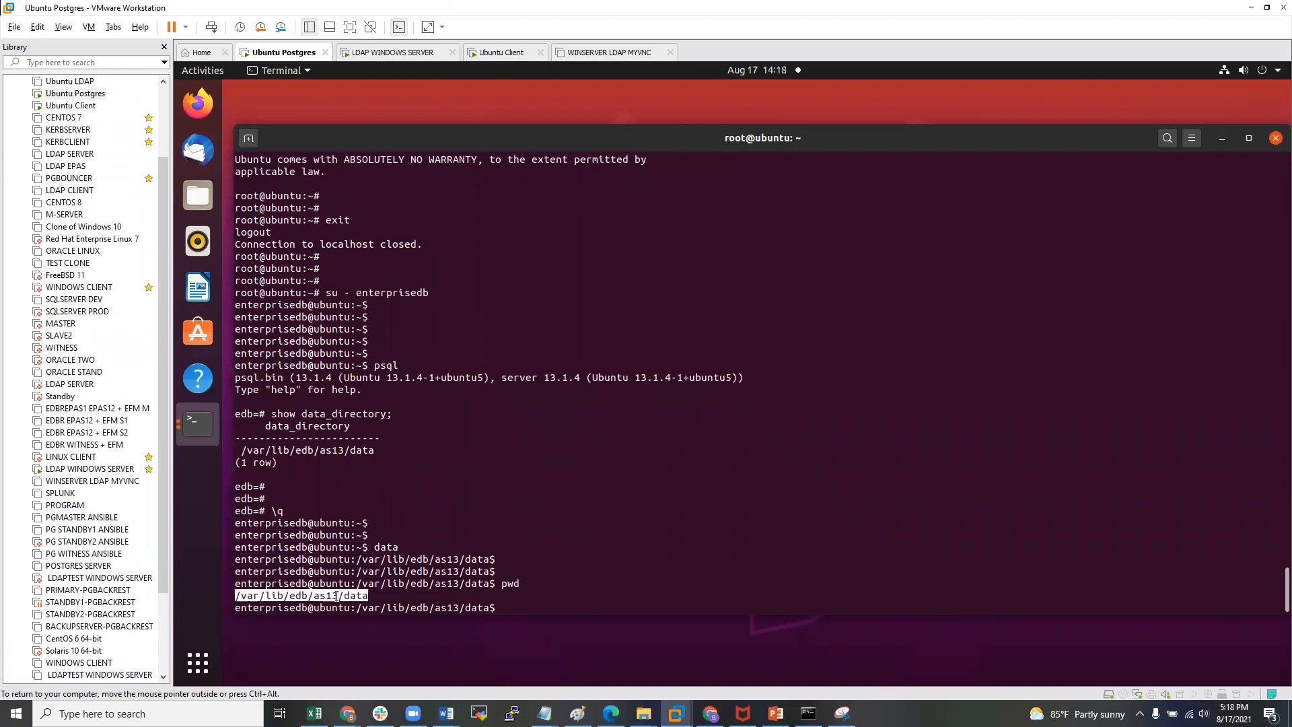
{"action": "left_click", "coordinate": [567, 569]}
- List all files in /var/lib/edb/as13/data with ls -al
{"action": "type", "text": "ll"}
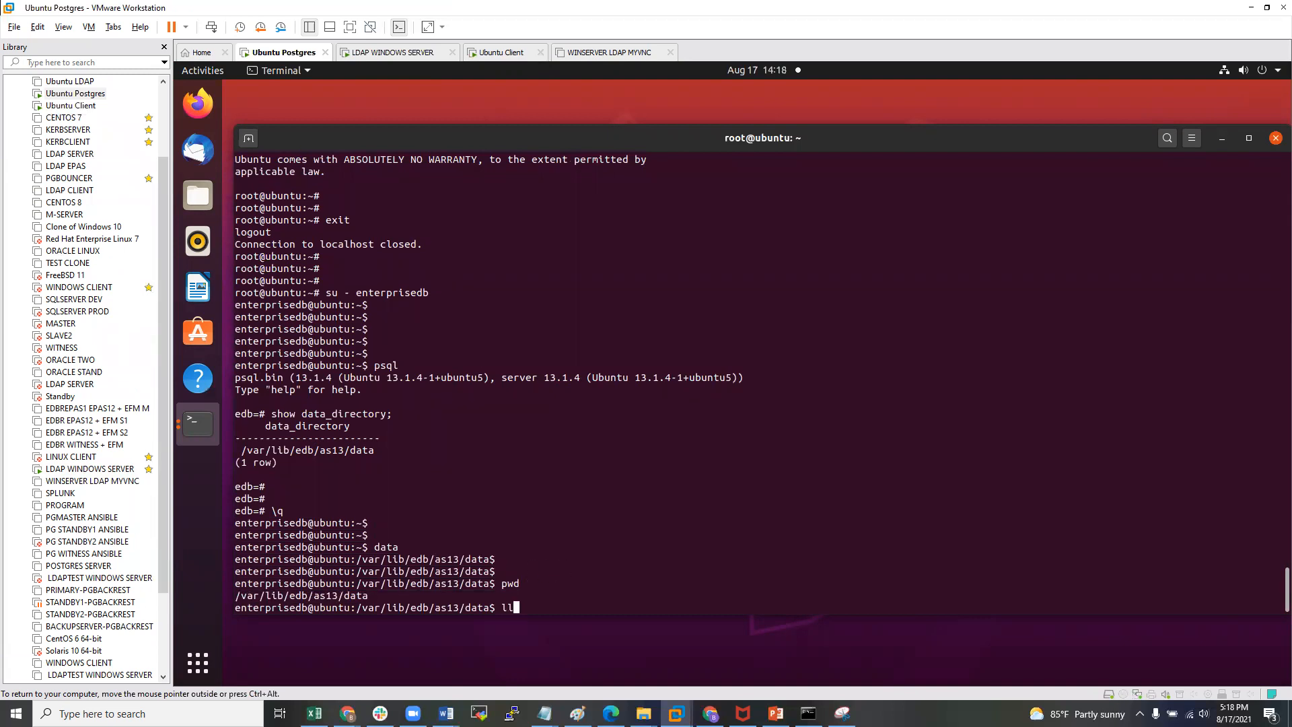
{"action": "key", "text": "Return"}
{"action": "type", "text": "ls "}
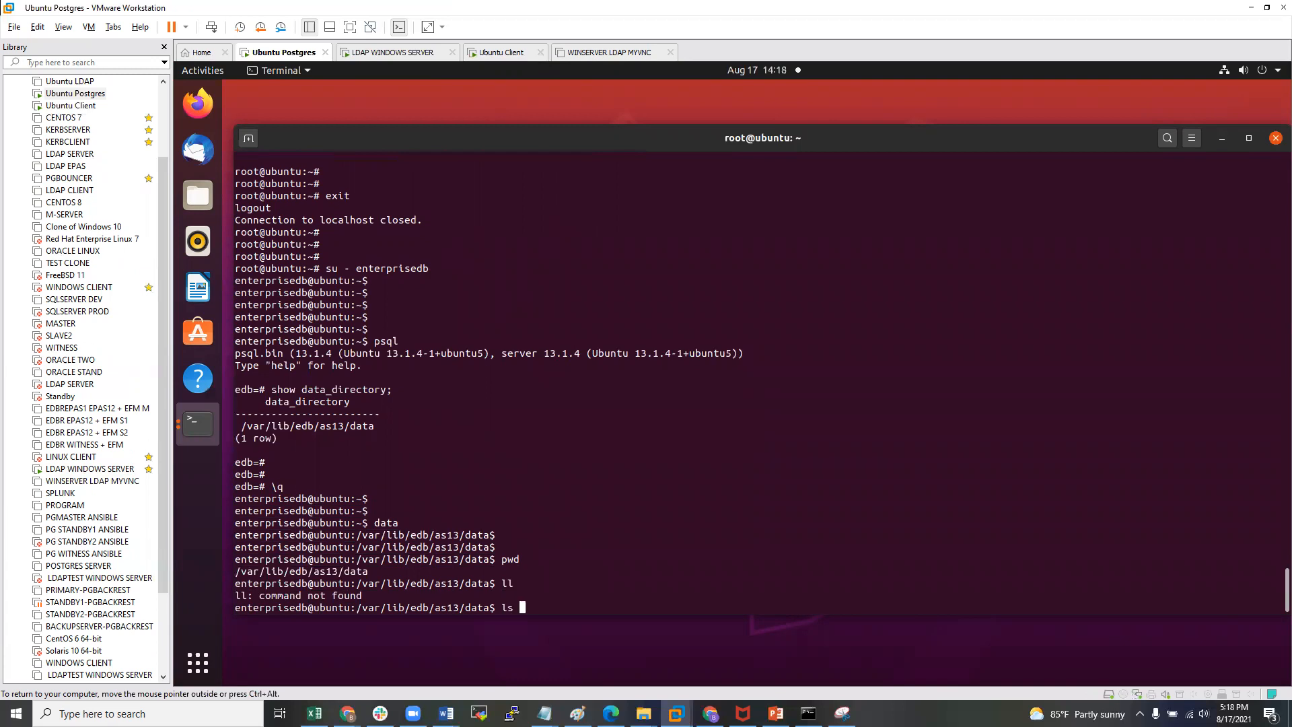
{"action": "type", "text": "-al"}
{"action": "key", "text": "Return"}
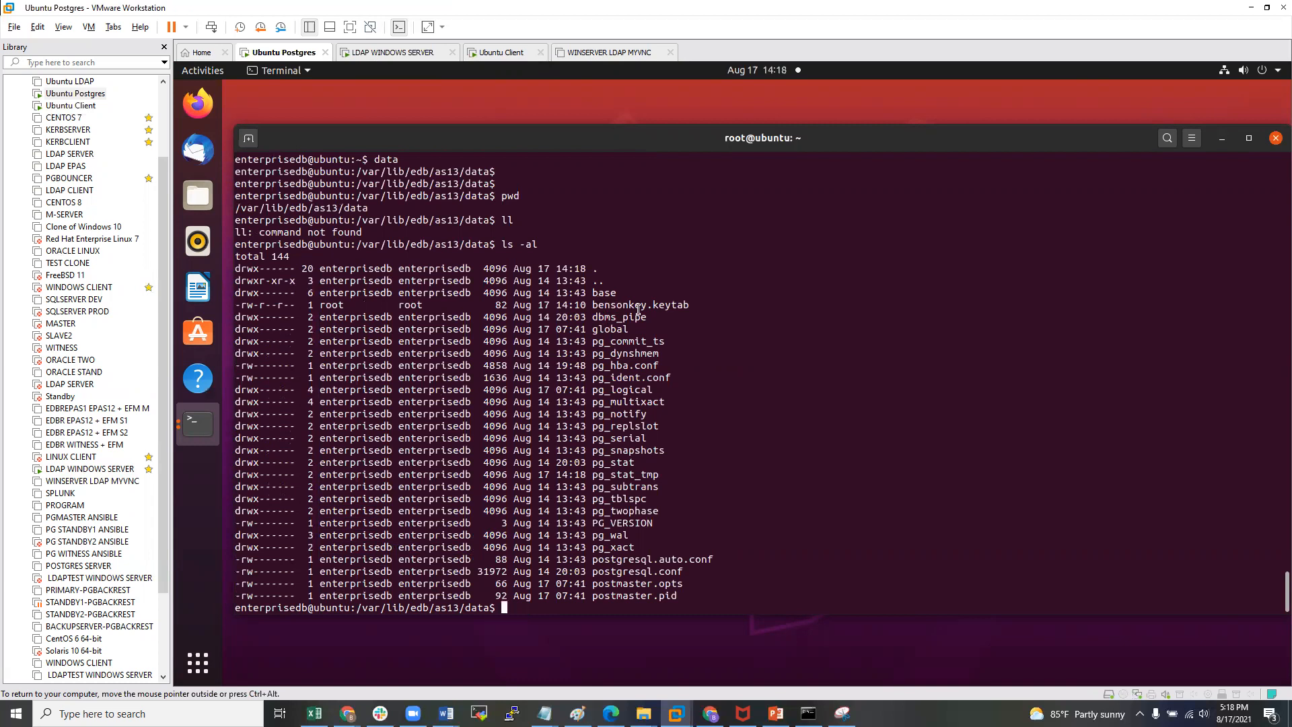
- Inspect the bensonkey.keytab row: owned by root:root with -rw-r--r-- permissions
{"action": "left_click_drag", "start_coordinate": [598, 305], "coordinate": [704, 305]}
{"action": "double_click", "coordinate": [686, 305]}
{"action": "double_click", "coordinate": [617, 305]}
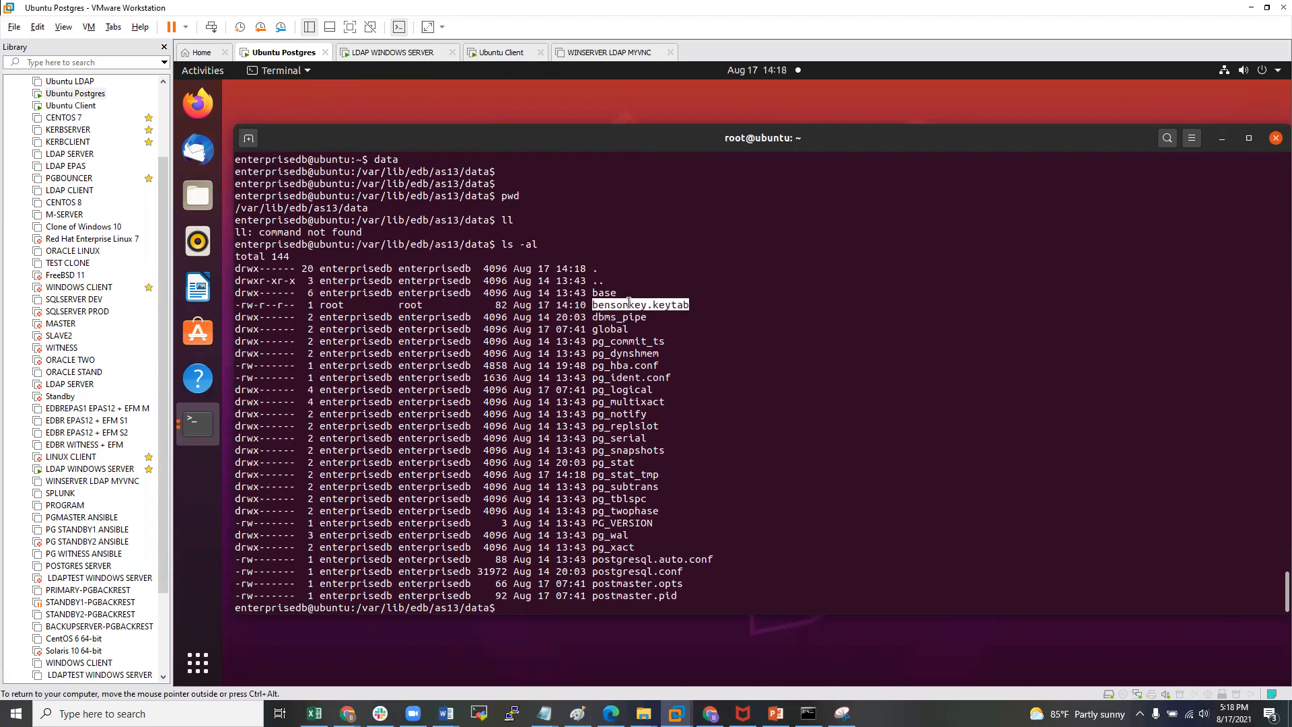
{"action": "left_click_drag", "start_coordinate": [322, 305], "coordinate": [420, 305]}
{"action": "left_click", "coordinate": [431, 307]}
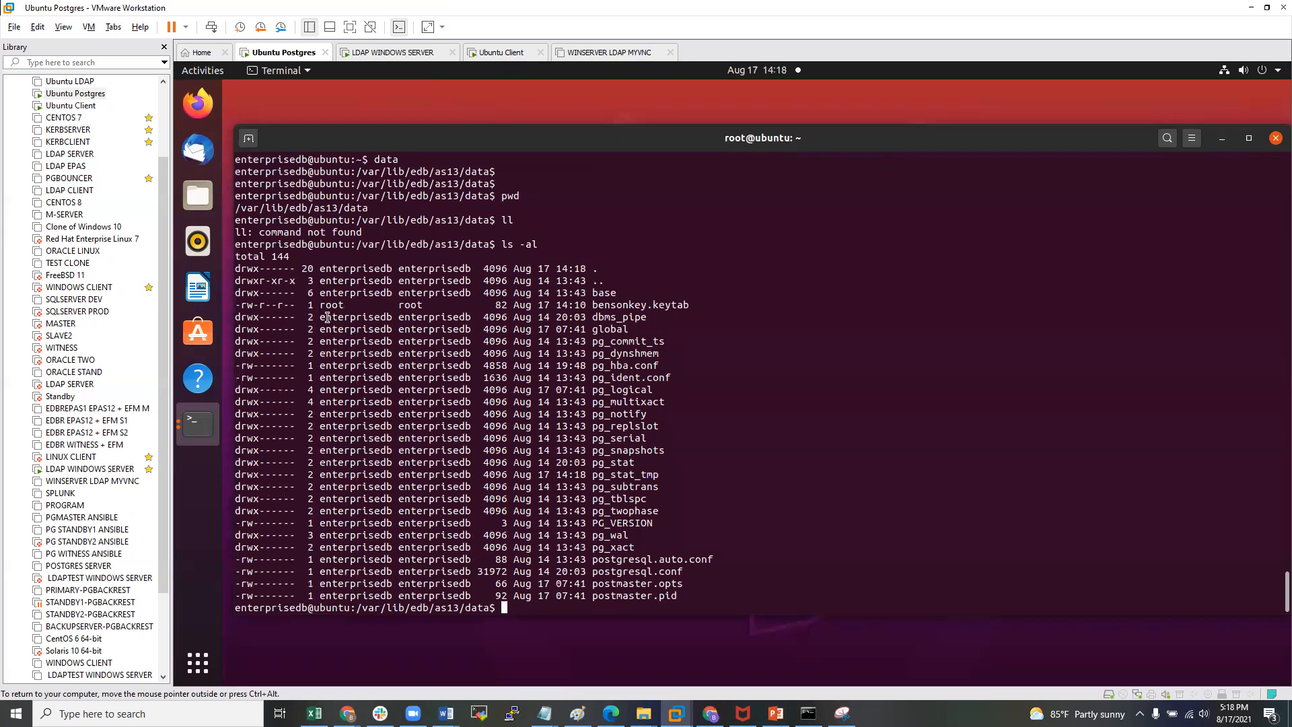
{"action": "left_click_drag", "start_coordinate": [326, 316], "coordinate": [396, 315]}
{"action": "mouse_move", "coordinate": [247, 305]}
{"action": "left_mouse_down"}
{"action": "mouse_move", "coordinate": [290, 300]}
{"action": "mouse_move", "coordinate": [266, 303]}
{"action": "left_mouse_up"}
{"action": "left_click", "coordinate": [279, 306]}
{"action": "left_click_drag", "start_coordinate": [276, 305], "coordinate": [282, 304]}
{"action": "left_click_drag", "start_coordinate": [286, 305], "coordinate": [241, 305]}
{"action": "left_click_drag", "start_coordinate": [326, 305], "coordinate": [422, 305]}
{"action": "left_click", "coordinate": [422, 305]}
- Back as root, chown /var/lib/edb/as13/data/bensonkey.keytab to enterprisedb
{"action": "key", "text": "Return"}
{"action": "key", "text": "Return"}
{"action": "type", "text": "exit"}
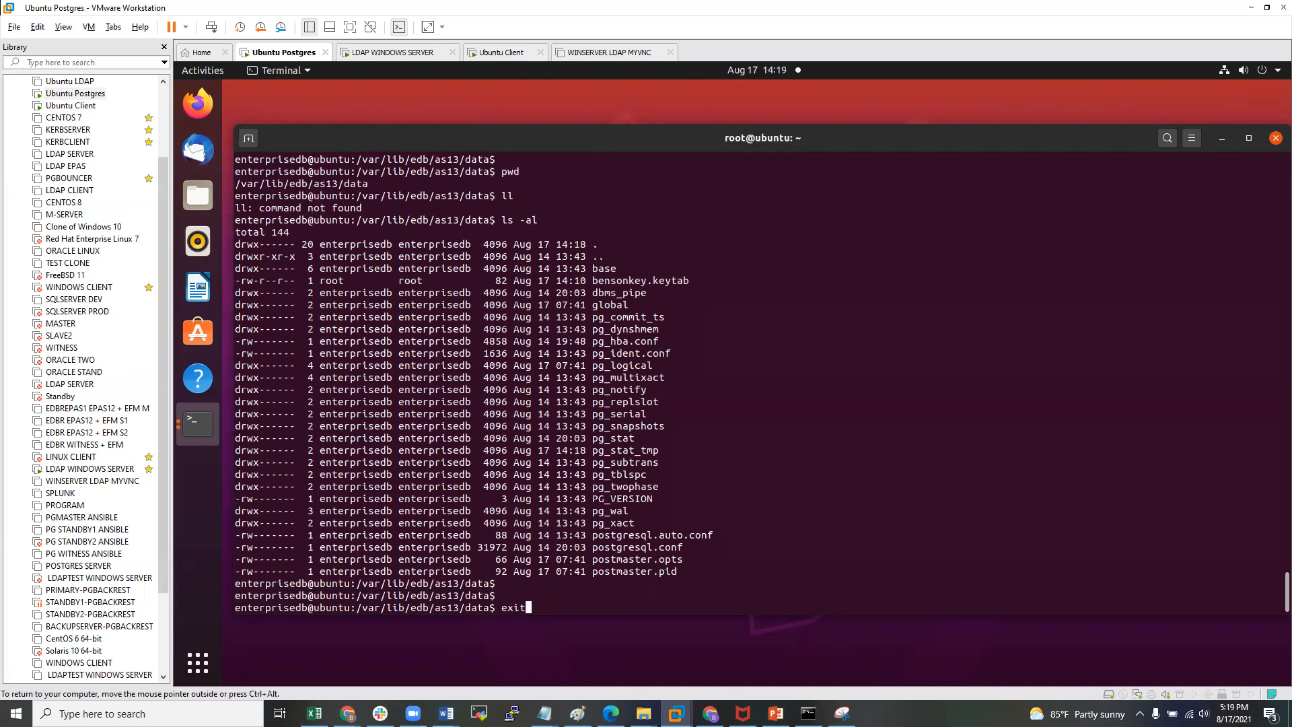
{"action": "key", "text": "Return"}
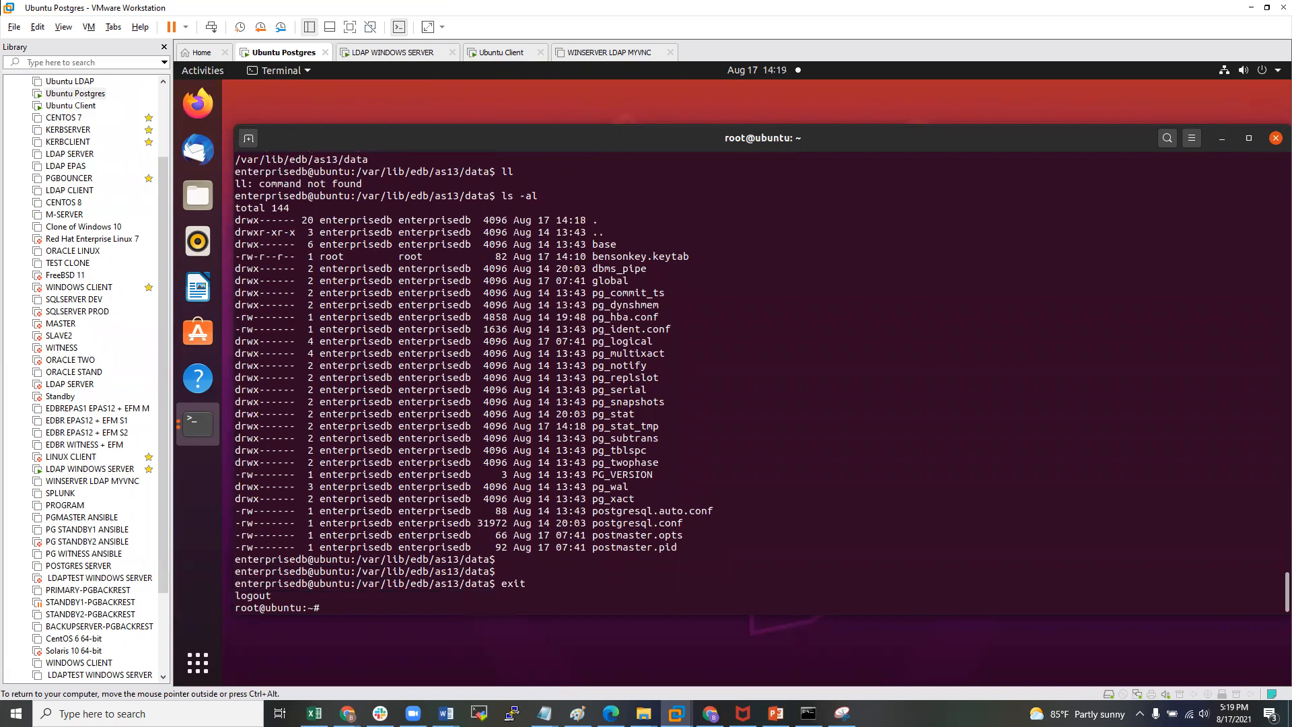
{"action": "type", "text": "chown enterprisedb ."}
{"action": "left_click_drag", "start_coordinate": [361, 562], "coordinate": [486, 560]}
{"action": "left_click", "coordinate": [357, 559]}
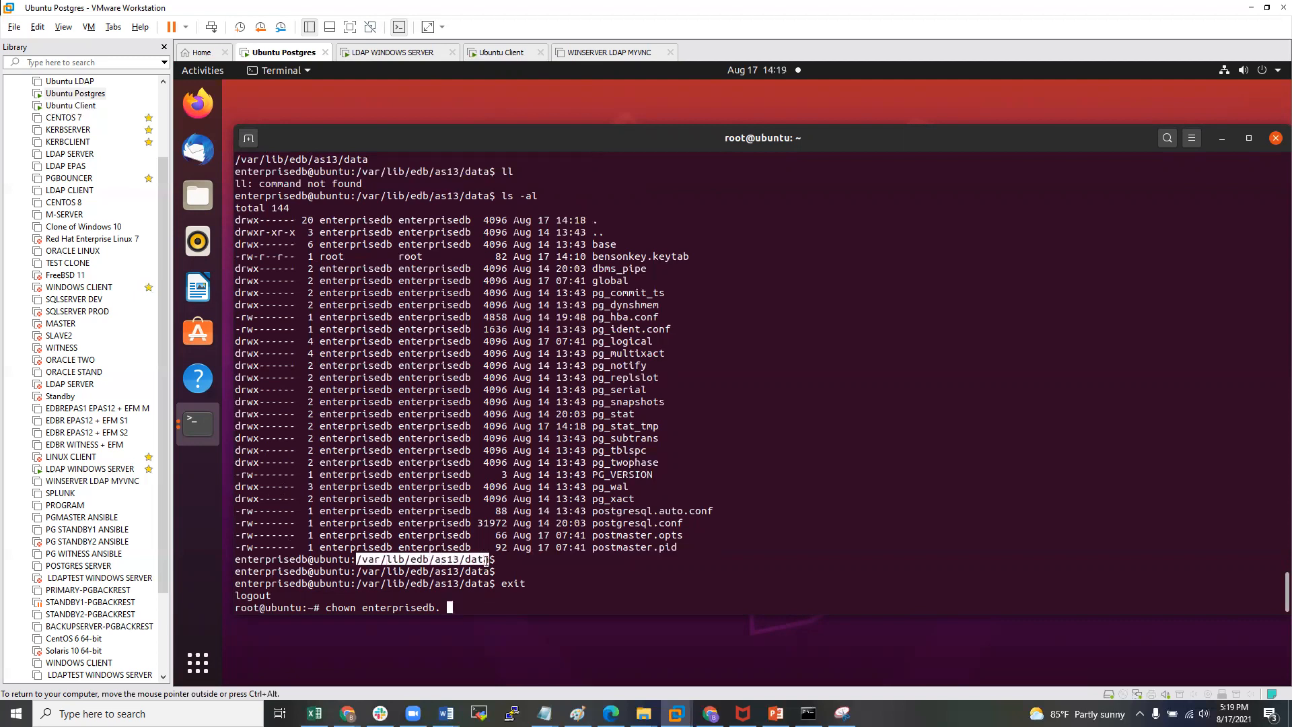
{"action": "middle_click", "coordinate": [486, 560]}
{"action": "left_click", "coordinate": [589, 581]}
{"action": "type", "text": "/ben"}
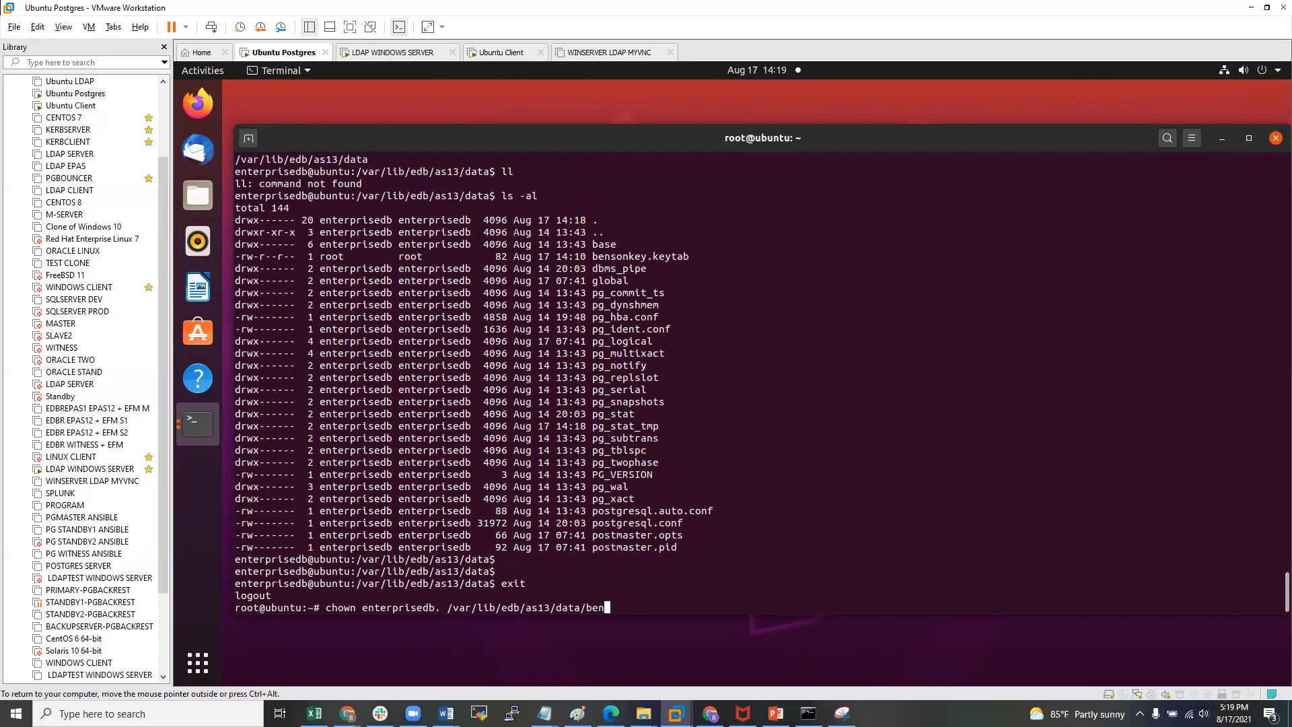
{"action": "key", "text": "Tab"}
{"action": "key", "text": "Return"}
{"action": "key", "text": "Return"}
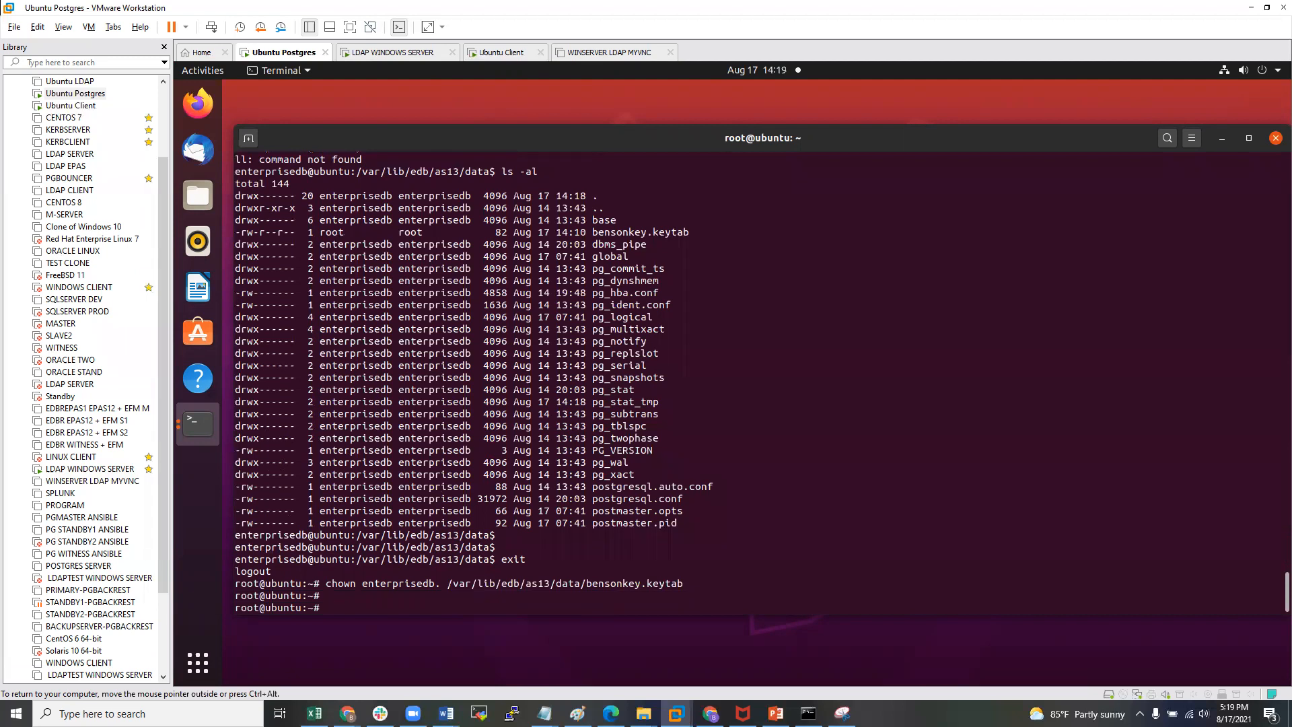
- Set the keytab's permissions to 0600 with chmod
{"action": "key", "text": "Up"}
{"action": "key", "text": "Left"}
{"action": "key", "text": "Left"}
{"action": "key", "text": "Left"}
{"action": "key", "text": "Left"}
{"action": "key", "text": "Left"}
{"action": "key", "text": "Left"}
{"action": "key", "text": "Left"}
{"action": "key", "text": "Left"}
{"action": "key", "text": "Left"}
{"action": "key", "text": "Left"}
{"action": "key", "text": "Left"}
{"action": "key", "text": "Left"}
{"action": "key", "text": "Left"}
{"action": "key", "text": "Left"}
{"action": "key", "text": "Left"}
{"action": "key", "text": "Left"}
{"action": "key", "text": "Left"}
{"action": "key", "text": "Left"}
{"action": "key", "text": "Left"}
{"action": "key", "text": "Left"}
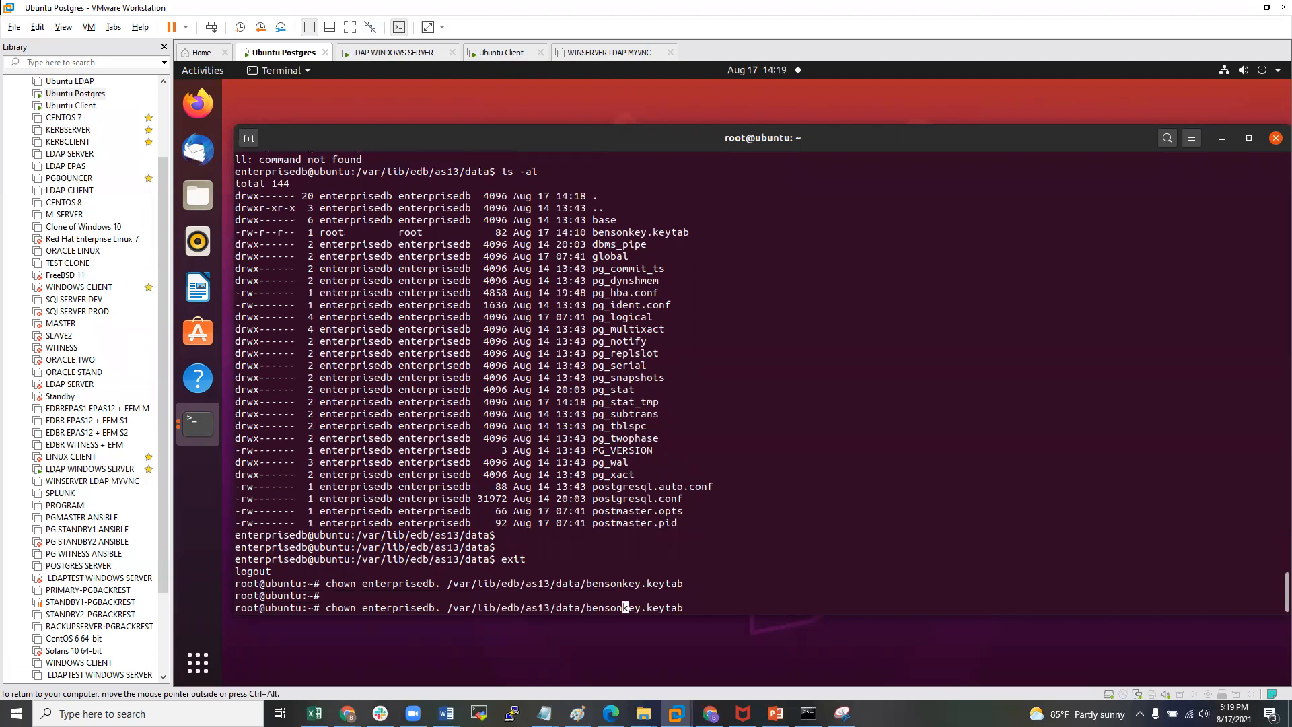
{"action": "key", "text": "Left"}
{"action": "key", "text": "Left"}
{"action": "key", "text": "Left"}
{"action": "key", "text": "Left"}
{"action": "key", "text": "Left"}
{"action": "key", "text": "Left"}
{"action": "key", "text": "Left"}
{"action": "key", "text": "Left"}
{"action": "key", "text": "Left"}
{"action": "key", "text": "Left"}
{"action": "key", "text": "Left"}
{"action": "key", "text": "Left"}
{"action": "key", "text": "BackSpace"}
{"action": "key", "text": "BackSpace"}
{"action": "key", "text": "BackSpace"}
{"action": "key", "text": "BackSpace"}
{"action": "key", "text": "BackSpace"}
{"action": "key", "text": "BackSpace"}
{"action": "key", "text": "BackSpace"}
{"action": "key", "text": "BackSpace"}
{"action": "key", "text": "BackSpace"}
{"action": "key", "text": "BackSpace"}
{"action": "key", "text": "BackSpace"}
{"action": "key", "text": "BackSpace"}
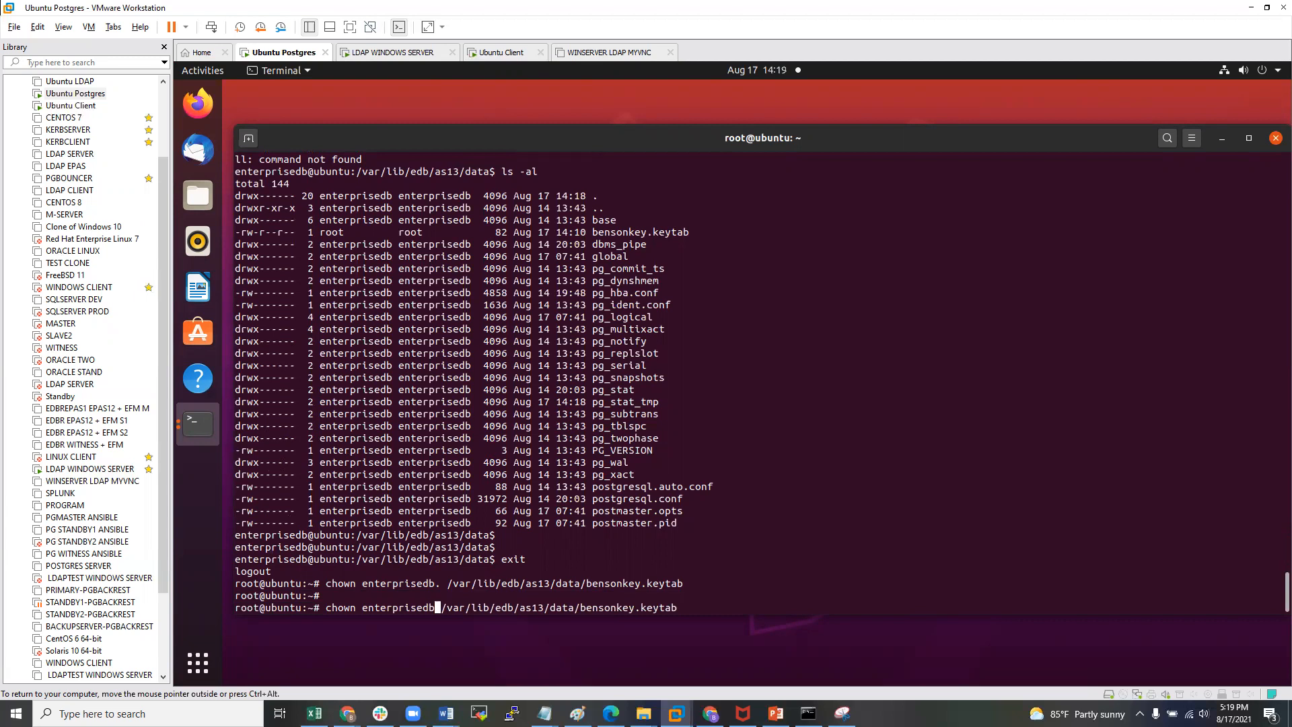
{"action": "key", "text": "BackSpace"}
{"action": "key", "text": "BackSpace"}
{"action": "key", "text": "BackSpace"}
{"action": "key", "text": "BackSpace"}
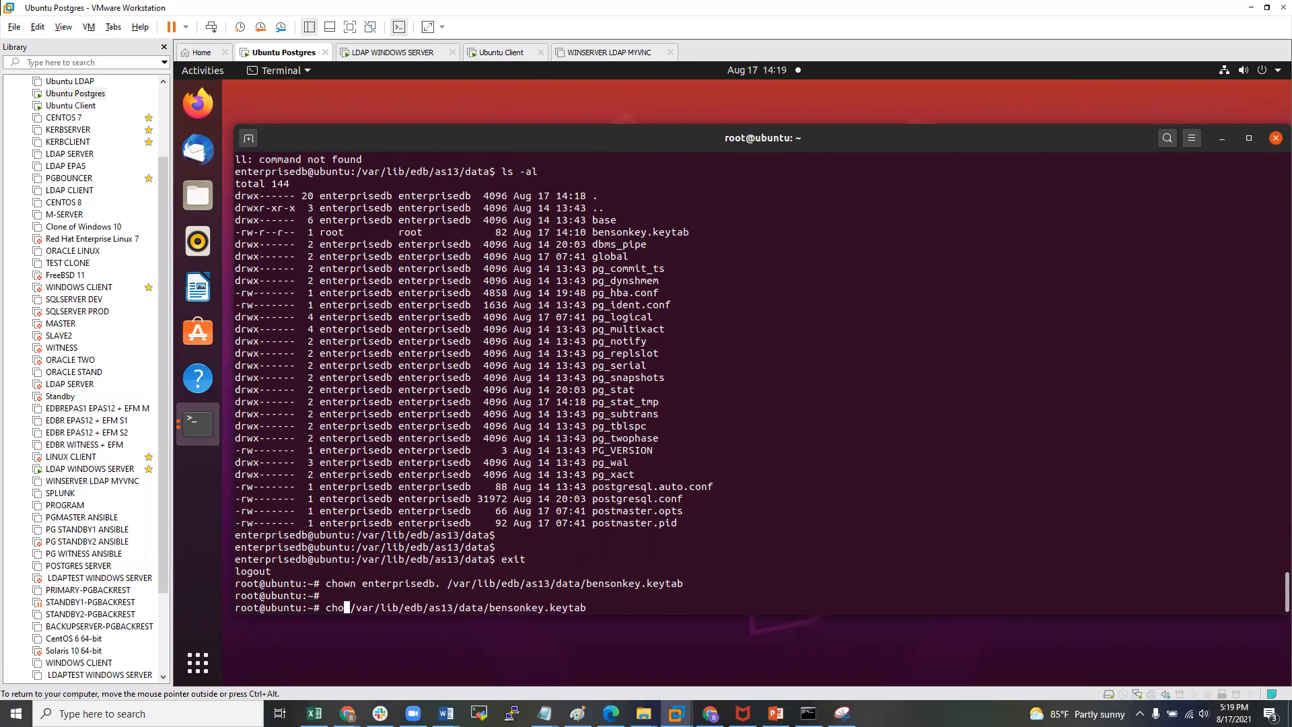
{"action": "key", "text": "BackSpace"}
{"action": "key", "text": "BackSpace"}
{"action": "type", "text": "mod "}
{"action": "type", "text": "o"}
{"action": "key", "text": "BackSpace"}
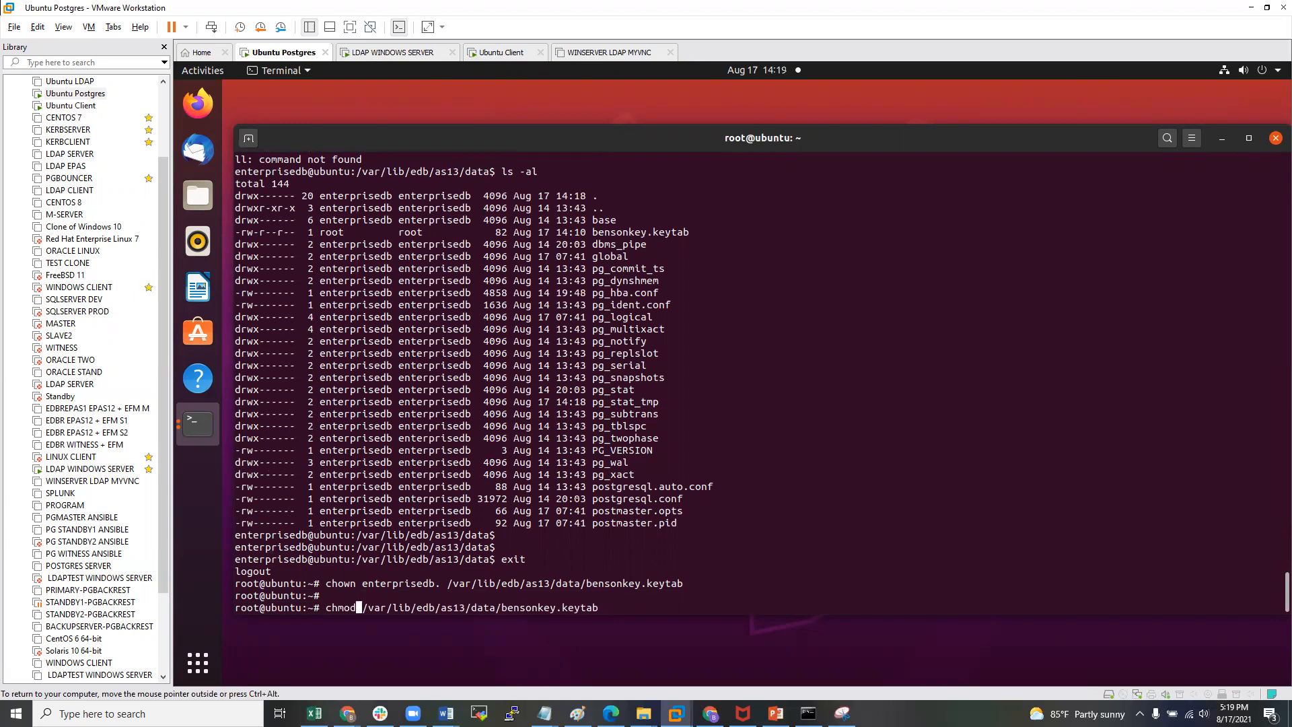
{"action": "type", "text": "0600"}
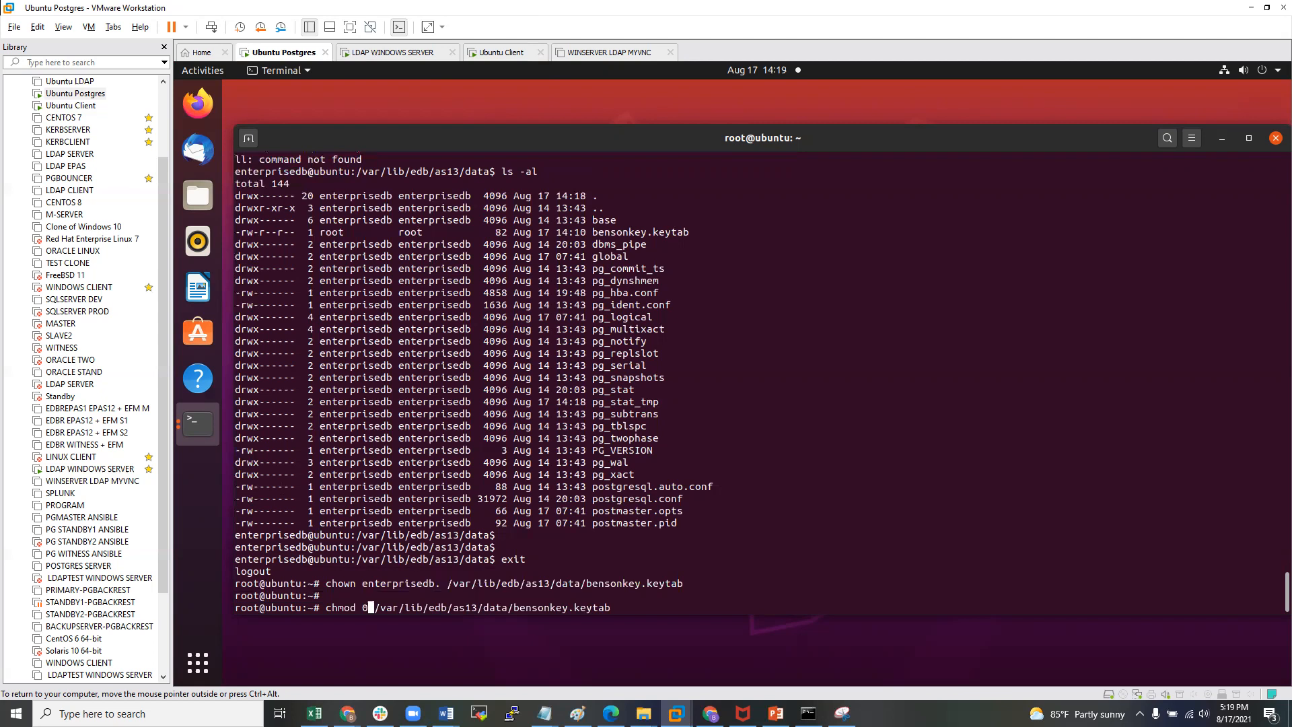
{"action": "key", "text": "Return"}
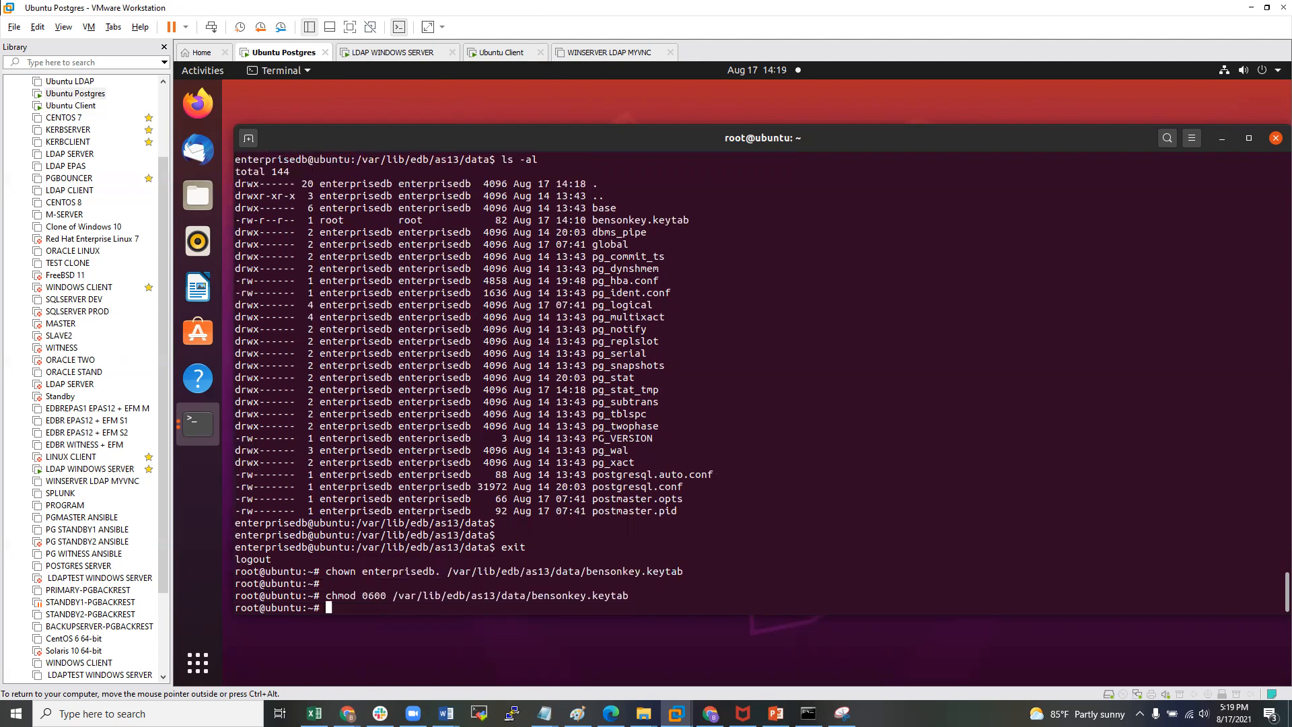
- As enterprisedb, list the data directory and check the keytab is enterprisedb-owned with -rw-------
{"action": "key", "text": "Up"}
{"action": "key", "text": "Up"}
{"action": "key", "text": "Up"}
{"action": "key", "text": "Return"}
{"action": "key", "text": "Return"}
{"action": "type", "text": "data"}
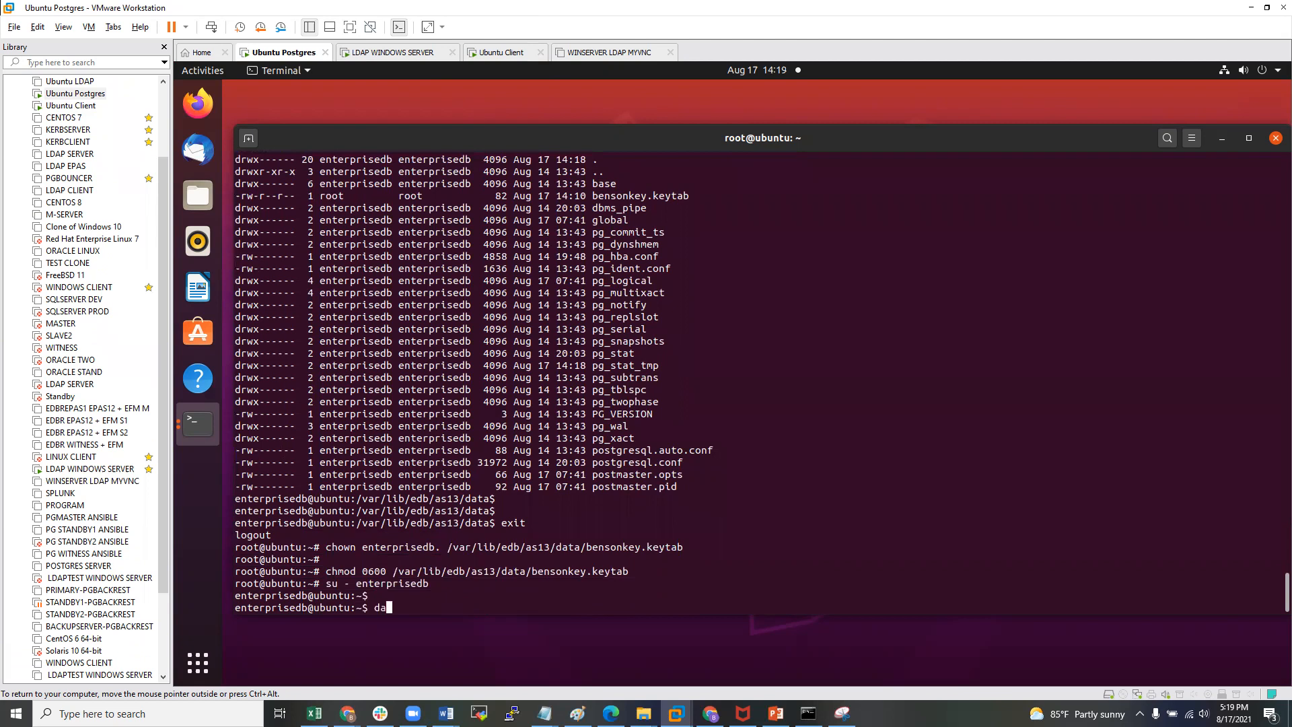
{"action": "key", "text": "Return"}
{"action": "key", "text": "Return"}
{"action": "type", "text": "ls -ala"}
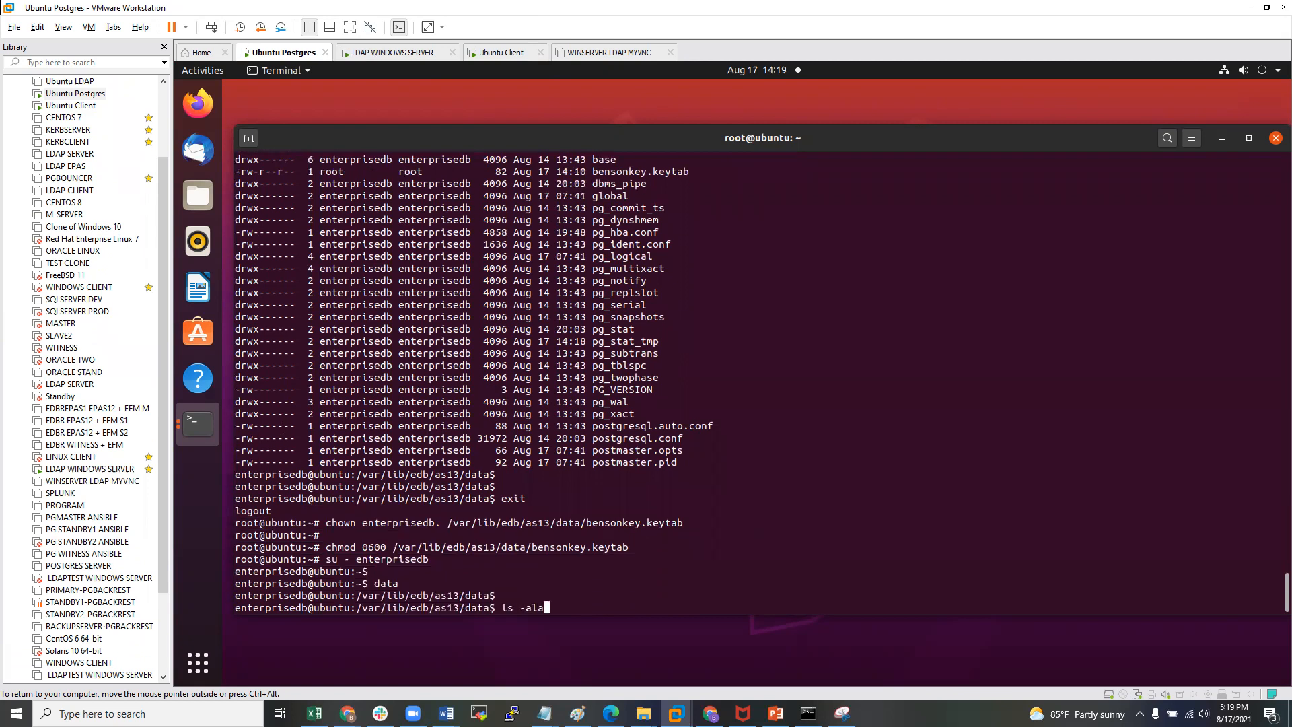
{"action": "key", "text": "BackSpace"}
{"action": "key", "text": "Return"}
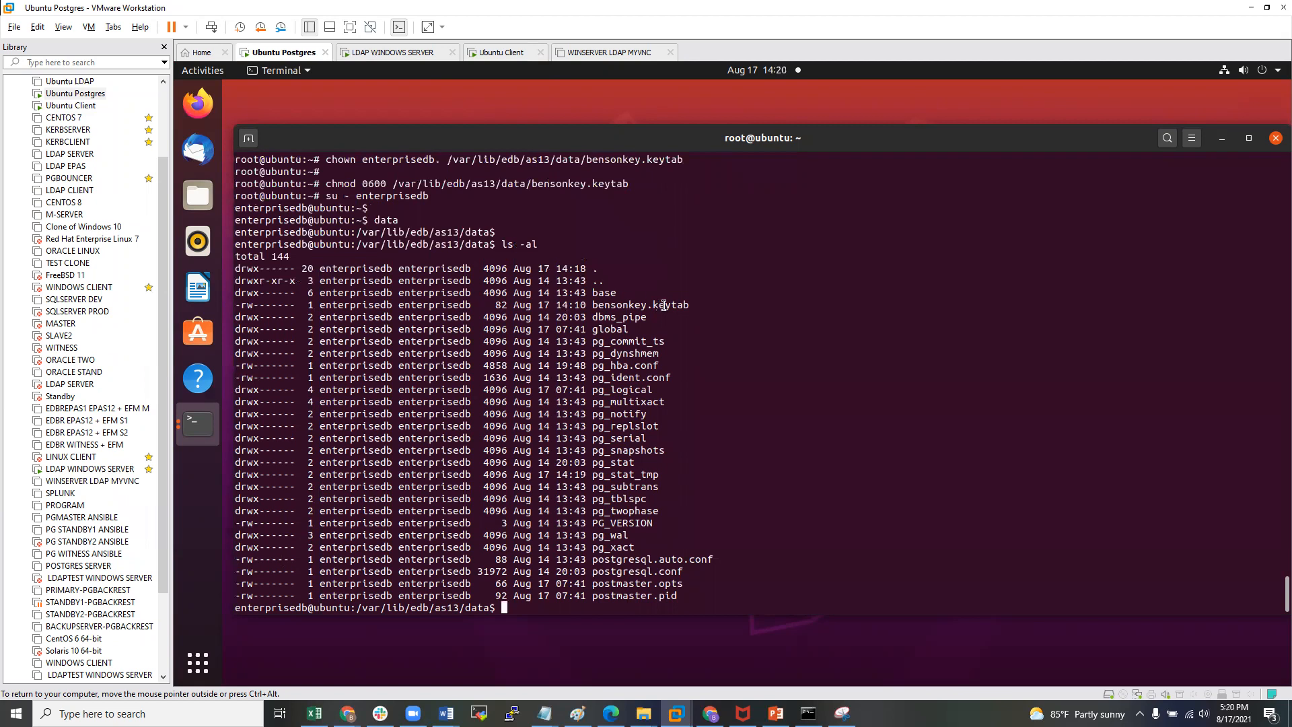
{"action": "left_click_drag", "start_coordinate": [687, 304], "coordinate": [592, 304]}
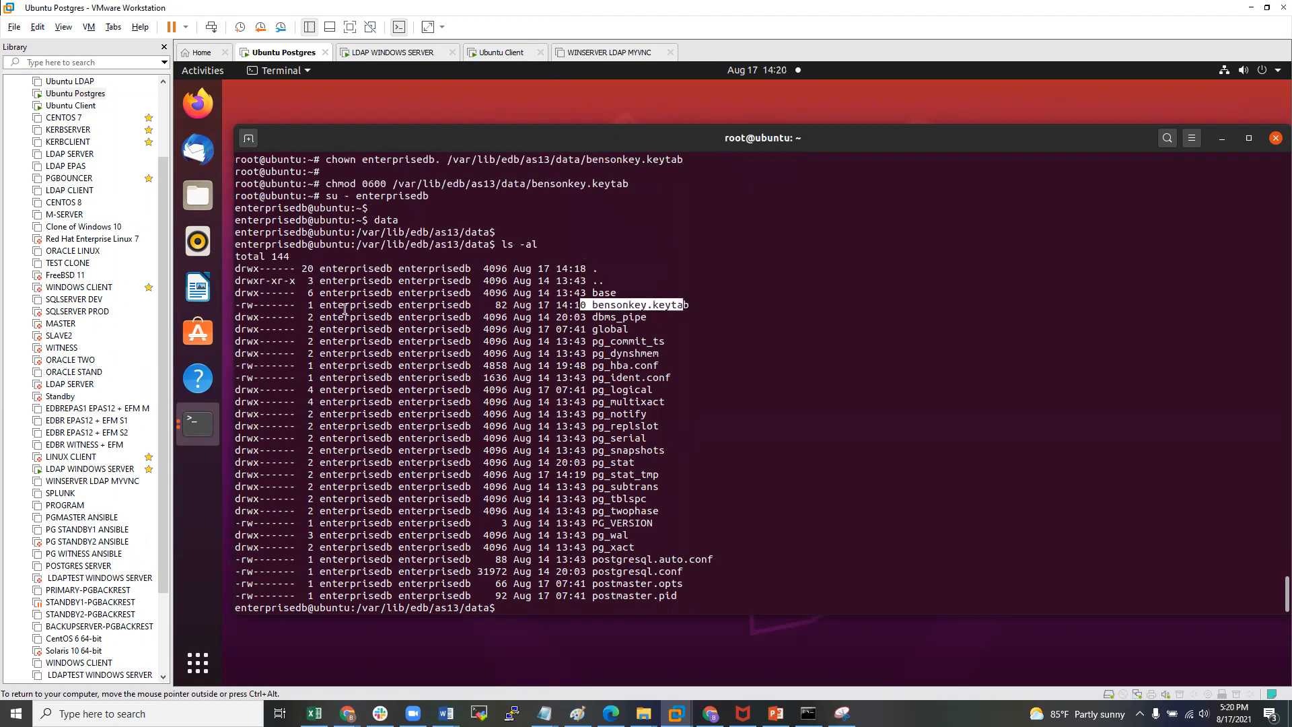
{"action": "left_click_drag", "start_coordinate": [332, 305], "coordinate": [448, 304]}
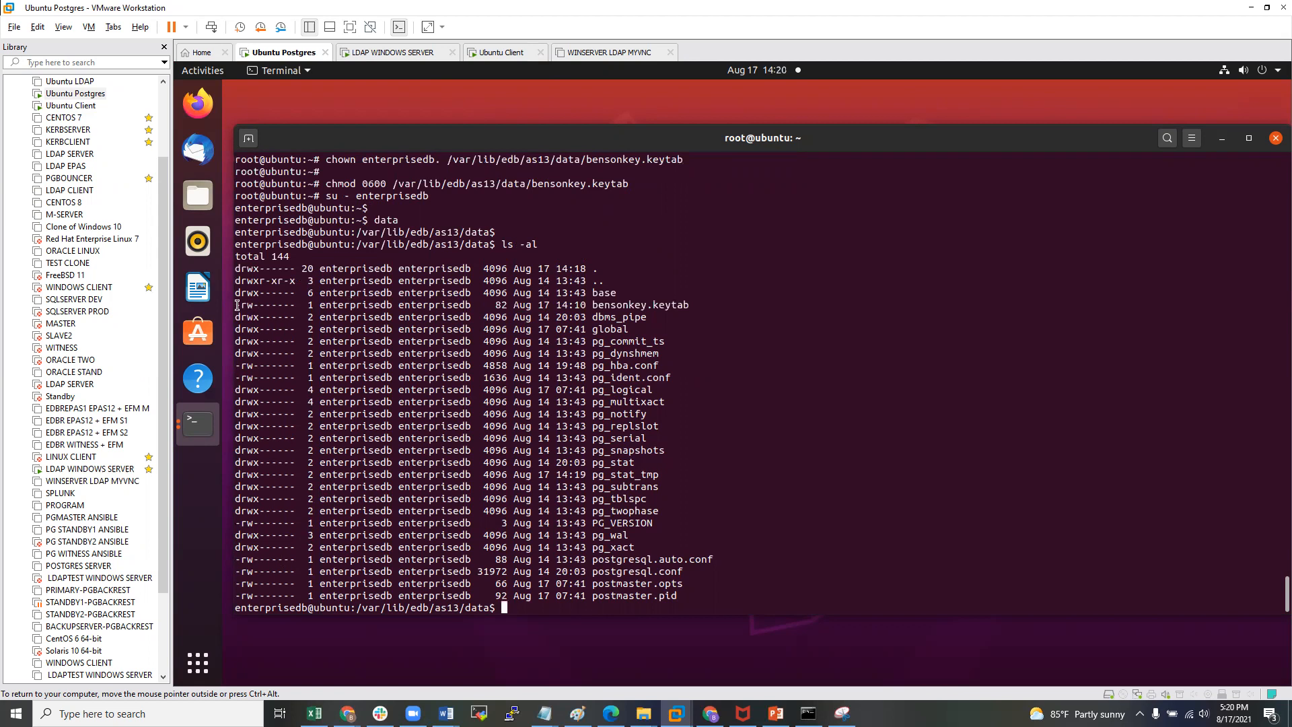
{"action": "left_click_drag", "start_coordinate": [240, 305], "coordinate": [290, 308]}
{"action": "left_click", "coordinate": [413, 315]}
- Copy the bensonkey.keytab file name from the listing
{"action": "key", "text": "Return"}
{"action": "key", "text": "Return"}
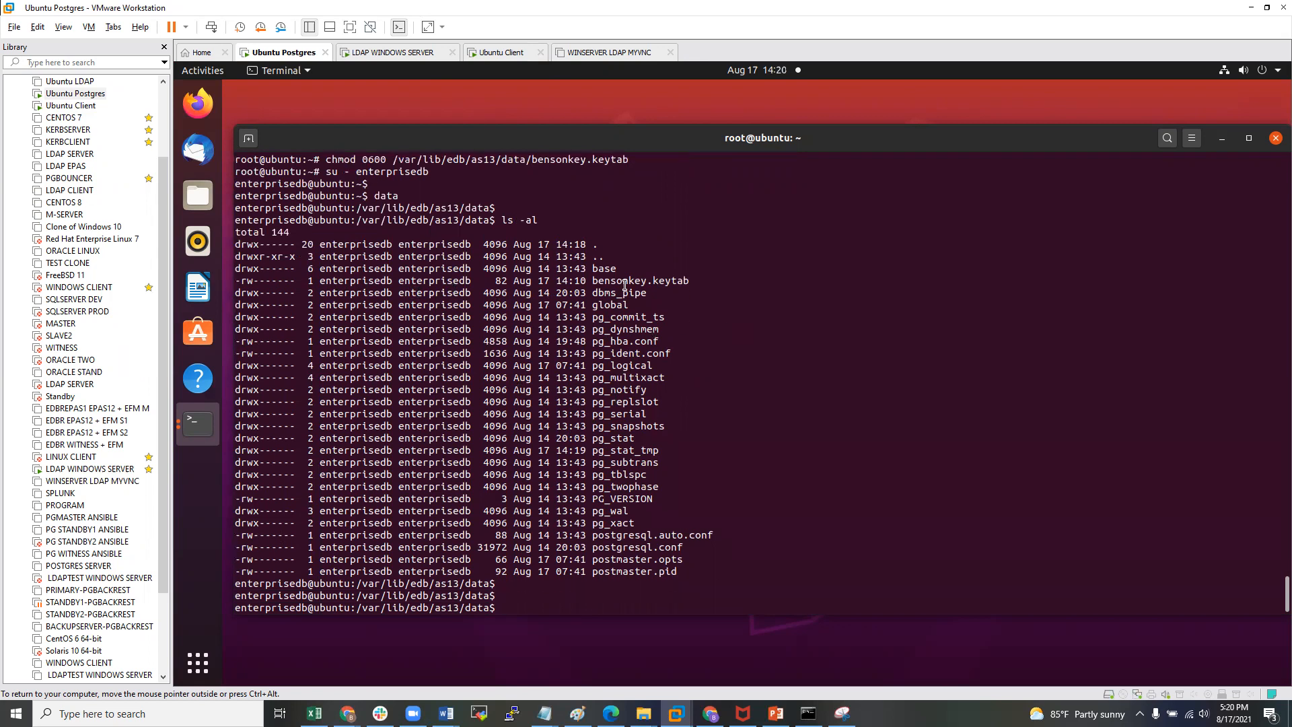
{"action": "left_click_drag", "start_coordinate": [591, 281], "coordinate": [679, 282]}
{"action": "left_click", "coordinate": [679, 283]}
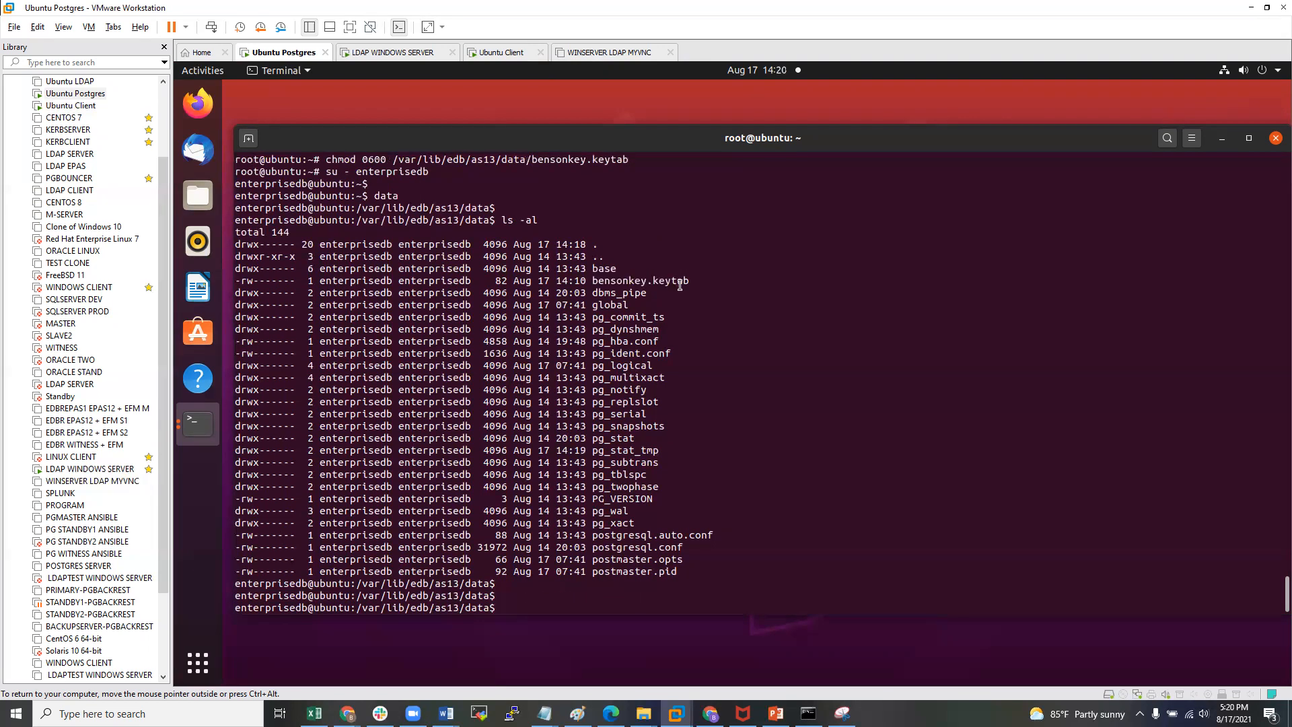
{"action": "double_click", "coordinate": [623, 278]}
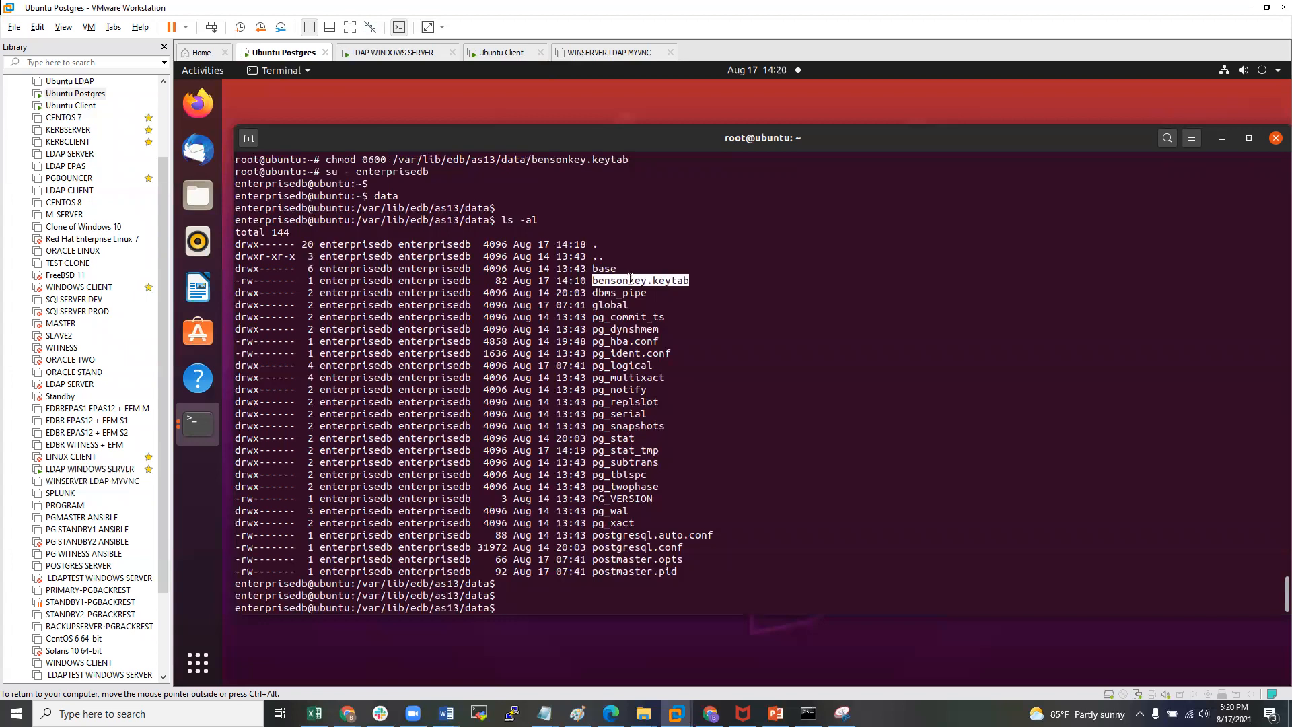
{"action": "right_click", "coordinate": [630, 278]}
{"action": "left_click", "coordinate": [663, 290]}
{"action": "left_click", "coordinate": [646, 325]}
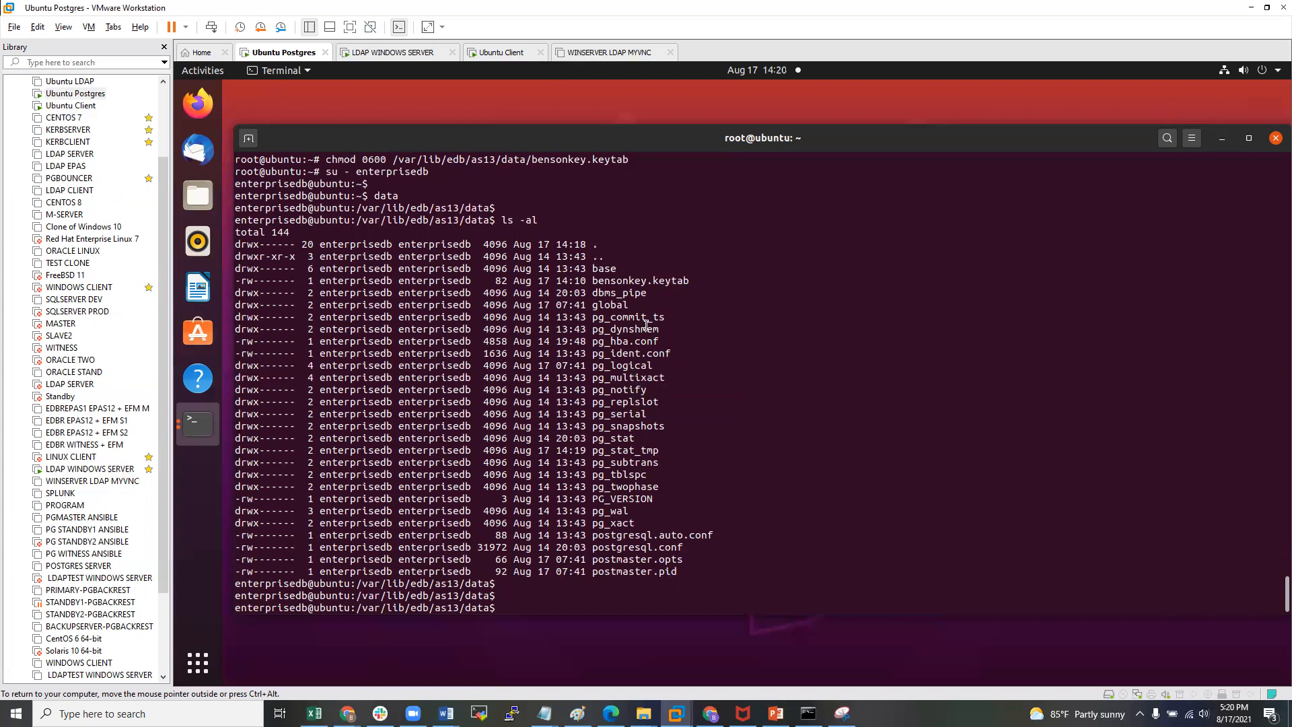
- Open postgresql.conf in nano and locate the krb_server_keyfile line
{"action": "type", "text": "nano postgresql.conf"}
{"action": "key", "text": "Return"}
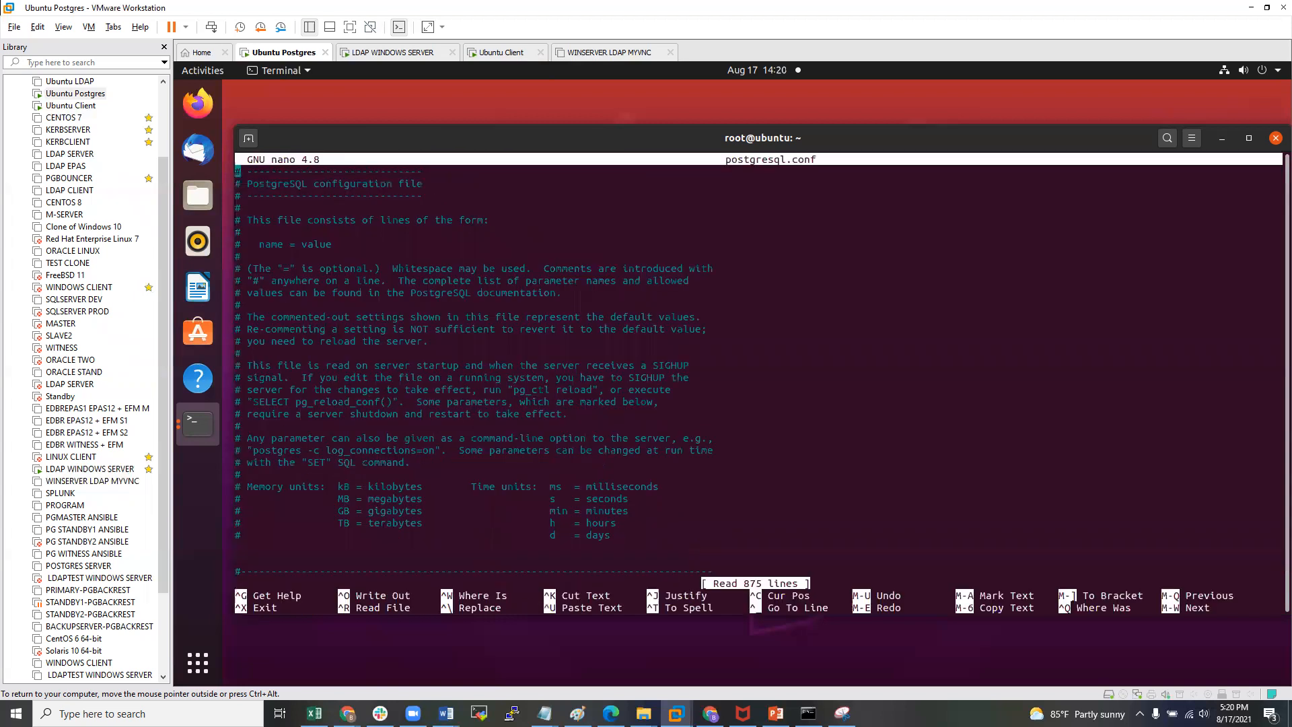
{"action": "key", "text": "Down"}
{"action": "key", "text": "Down"}
{"action": "key", "text": "Down"}
{"action": "key", "text": "Down"}
{"action": "key", "text": "Down"}
{"action": "key", "text": "Down"}
{"action": "key", "text": "Down"}
{"action": "key", "text": "Down"}
{"action": "key", "text": "Down"}
{"action": "key", "text": "Down"}
{"action": "key", "text": "Down"}
{"action": "key", "text": "Down"}
{"action": "key", "text": "Down"}
{"action": "key", "text": "Down"}
{"action": "key", "text": "Down"}
{"action": "key", "text": "Down"}
{"action": "key", "text": "Down"}
{"action": "key", "text": "Down"}
{"action": "key", "text": "Down"}
{"action": "key", "text": "Down"}
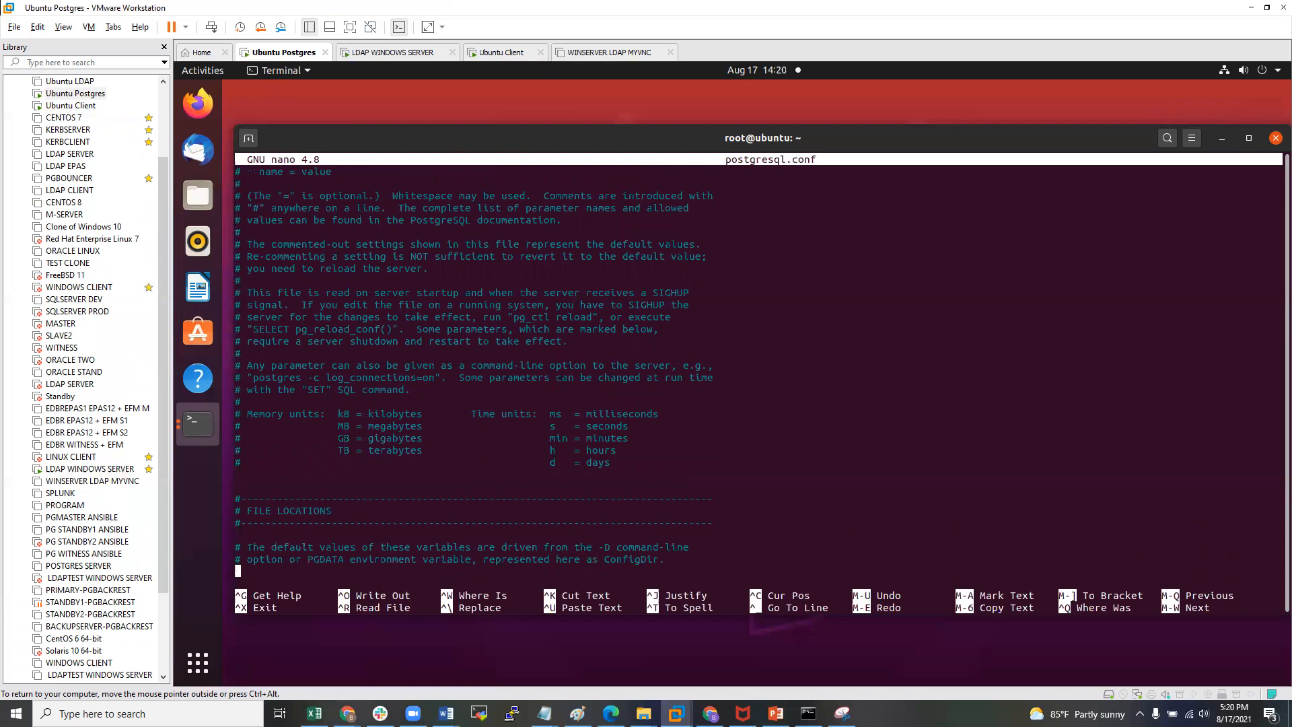
{"action": "key", "text": "Down"}
{"action": "key", "text": "Down"}
{"action": "key", "text": "Down"}
{"action": "key", "text": "Down"}
{"action": "key", "text": "Down"}
{"action": "key", "text": "Down"}
{"action": "key", "text": "Down"}
{"action": "key", "text": "Down"}
{"action": "key", "text": "Down"}
{"action": "key", "text": "Down"}
{"action": "key", "text": "Down"}
{"action": "key", "text": "Down"}
{"action": "key", "text": "Down"}
{"action": "key", "text": "Down"}
{"action": "key", "text": "Down"}
{"action": "key", "text": "Down"}
{"action": "key", "text": "Down"}
{"action": "key", "text": "Down"}
{"action": "key", "text": "Down"}
{"action": "key", "text": "Down"}
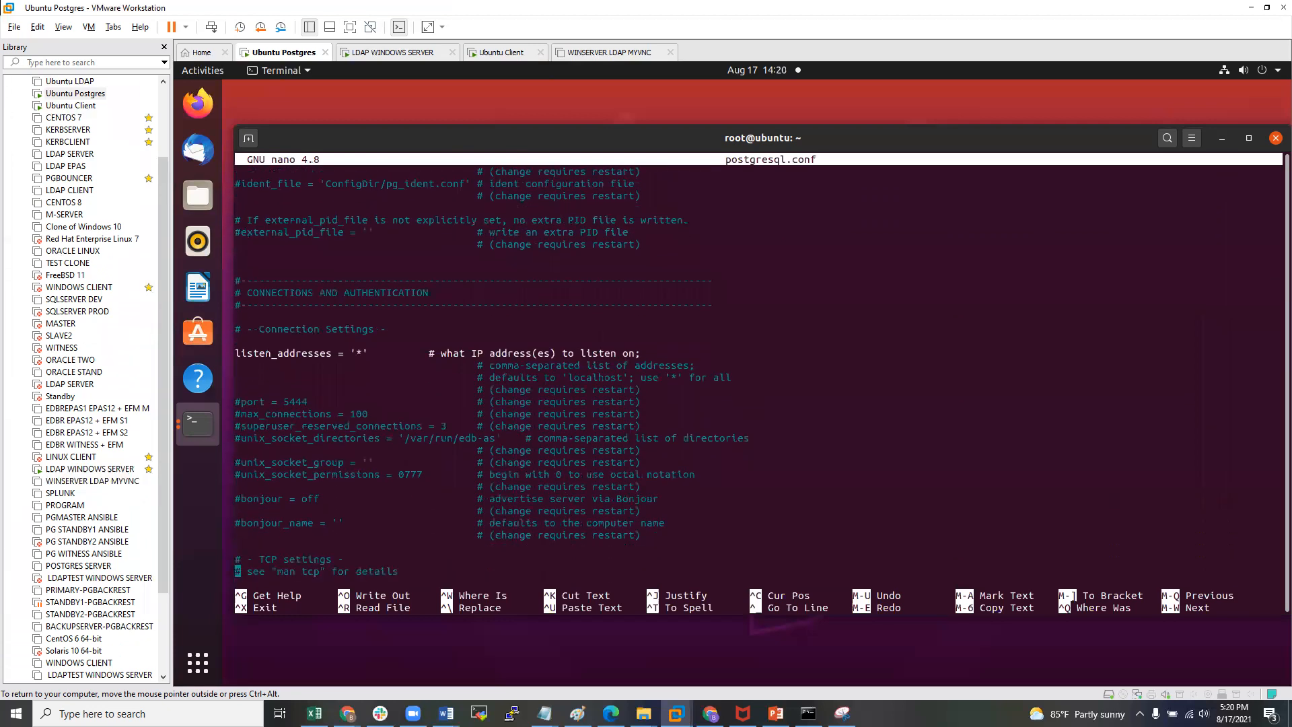
{"action": "key", "text": "Down"}
{"action": "key", "text": "Down"}
{"action": "key", "text": "Down"}
{"action": "key", "text": "Down"}
{"action": "key", "text": "Down"}
{"action": "key", "text": "Down"}
{"action": "key", "text": "Down"}
{"action": "key", "text": "Down"}
{"action": "key", "text": "Down"}
{"action": "key", "text": "Down"}
{"action": "key", "text": "Down"}
{"action": "key", "text": "Down"}
{"action": "key", "text": "Down"}
{"action": "key", "text": "Down"}
{"action": "key", "text": "Down"}
{"action": "key", "text": "Down"}
{"action": "key", "text": "Down"}
{"action": "key", "text": "Down"}
{"action": "key", "text": "Down"}
{"action": "key", "text": "Up"}
{"action": "key", "text": "Up"}
{"action": "key", "text": "Up"}
{"action": "key", "text": "Up"}
{"action": "key", "text": "Up"}
{"action": "key", "text": "Up"}
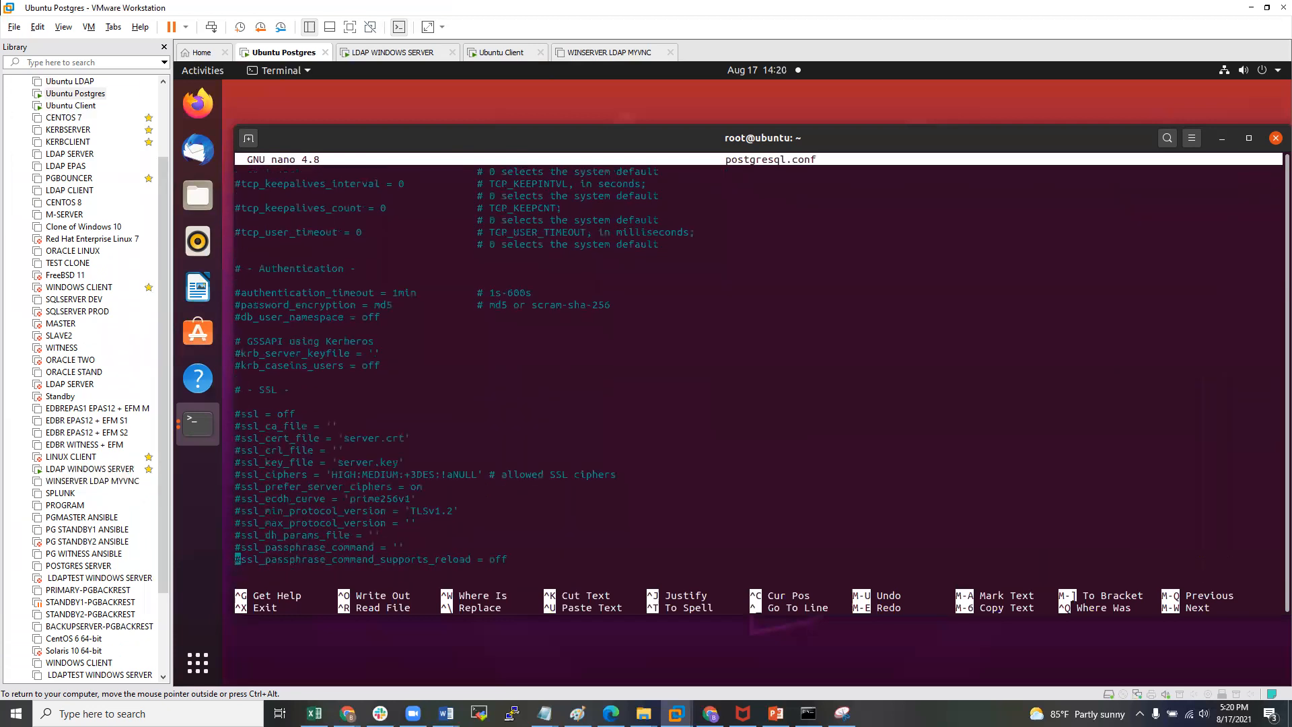
{"action": "key", "text": "Up"}
{"action": "key", "text": "Up"}
{"action": "key", "text": "Up"}
{"action": "key", "text": "Up"}
{"action": "key", "text": "Up"}
{"action": "key", "text": "Up"}
{"action": "key", "text": "Up"}
{"action": "key", "text": "Up"}
{"action": "key", "text": "Up"}
{"action": "key", "text": "Up"}
{"action": "key", "text": "Up"}
{"action": "key", "text": "Up"}
- Uncomment krb_server_keyfile, set it to '/var/lib/edb/as13/data/bensonkey.keytab', and save the file
{"action": "key", "text": "Right"}
{"action": "key", "text": "BackSpace"}
{"action": "key", "text": "Right"}
{"action": "key", "text": "Right"}
{"action": "key", "text": "Right"}
{"action": "key", "text": "Right"}
{"action": "key", "text": "Right"}
{"action": "key", "text": "Right"}
{"action": "key", "text": "Right"}
{"action": "key", "text": "Right"}
{"action": "key", "text": "Right"}
{"action": "key", "text": "Right"}
{"action": "key", "text": "Right"}
{"action": "key", "text": "Right"}
{"action": "key", "text": "Right"}
{"action": "key", "text": "Right"}
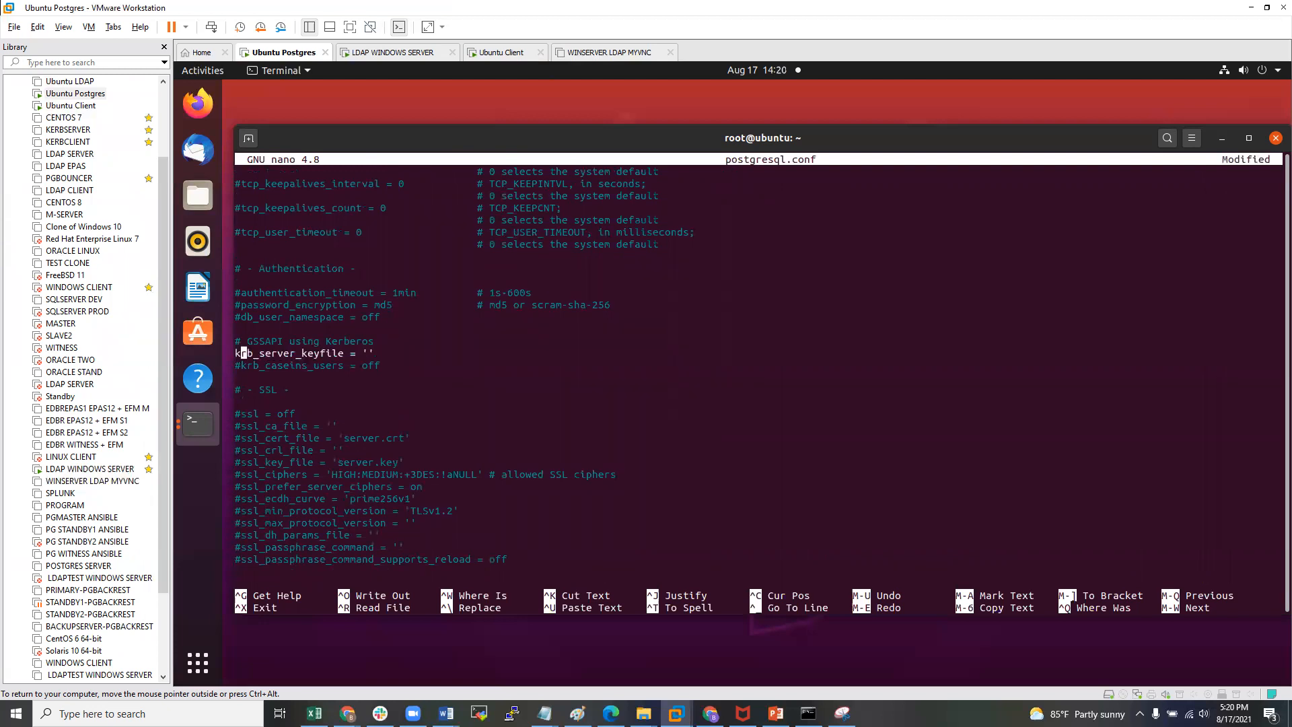
{"action": "key", "text": "Right"}
{"action": "key", "text": "Right"}
{"action": "key", "text": "Right"}
{"action": "key", "text": "Right"}
{"action": "key", "text": "Right"}
{"action": "key", "text": "Right"}
{"action": "key", "text": "Right"}
{"action": "key", "text": "Right"}
{"action": "key", "text": "ctrl+shift+v"}
{"action": "key", "text": "Left"}
{"action": "key", "text": "Left"}
{"action": "key", "text": "Left"}
{"action": "key", "text": "Left"}
{"action": "key", "text": "Left"}
{"action": "key", "text": "Left"}
{"action": "key", "text": "Left"}
{"action": "key", "text": "Left"}
{"action": "key", "text": "Left"}
{"action": "key", "text": "Left"}
{"action": "key", "text": "Left"}
{"action": "key", "text": "Left"}
{"action": "key", "text": "Left"}
{"action": "key", "text": "Left"}
{"action": "key", "text": "Left"}
{"action": "key", "text": "Left"}
{"action": "type", "text": "/var/lib/"}
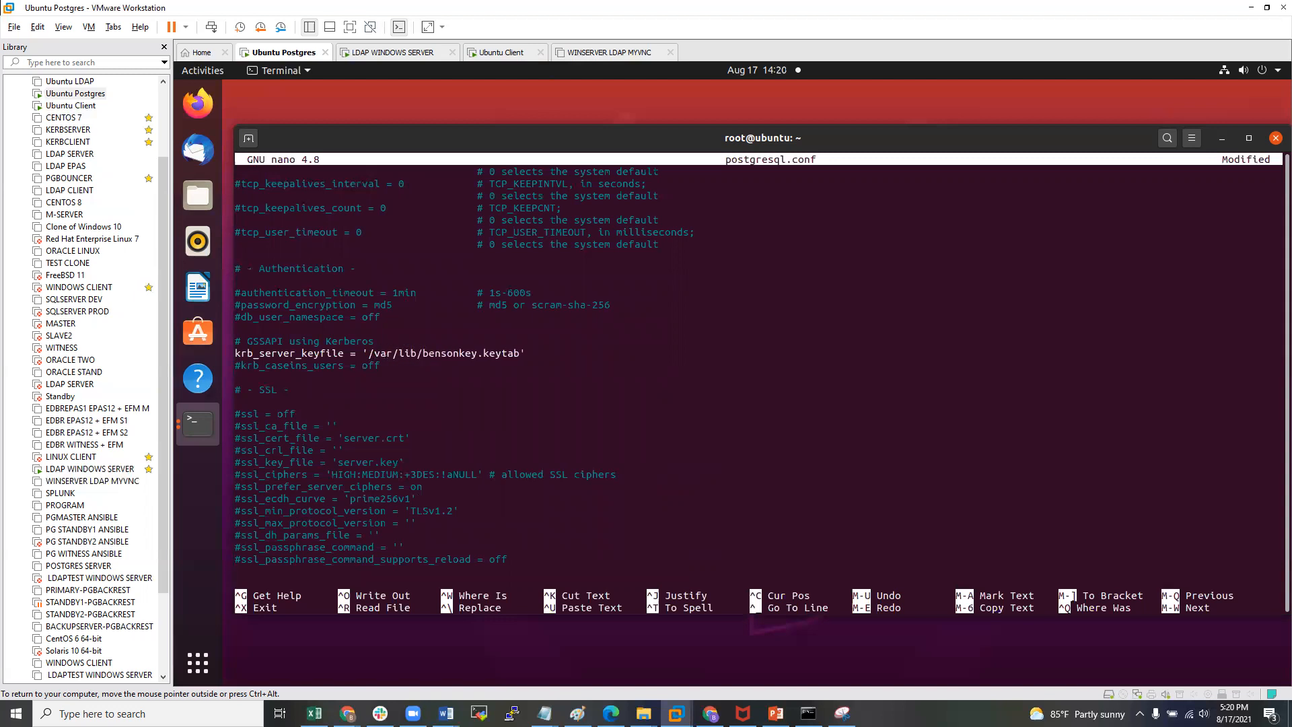
{"action": "type", "text": "edb/as13/data/"}
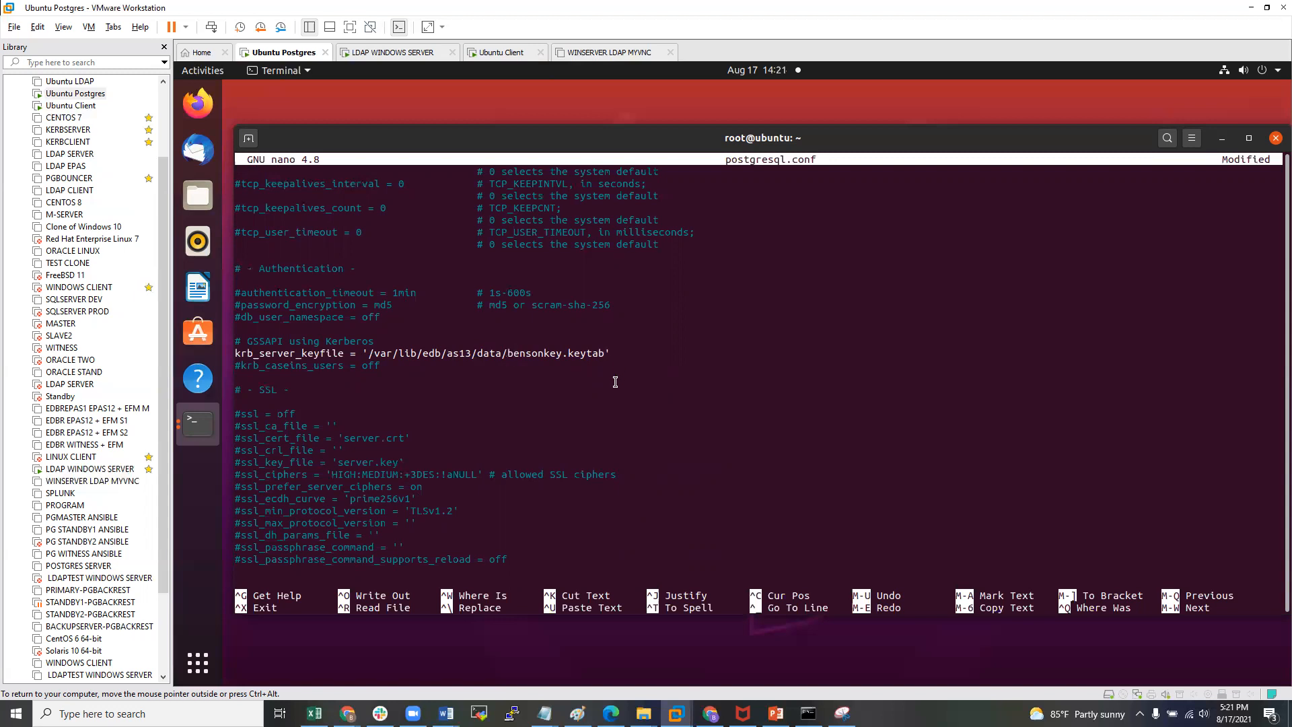
{"action": "key", "text": "ctrl+x"}
{"action": "key", "text": "y"}
{"action": "key", "text": "Return"}
{"action": "key", "text": "Return"}
{"action": "key", "text": "Return"}
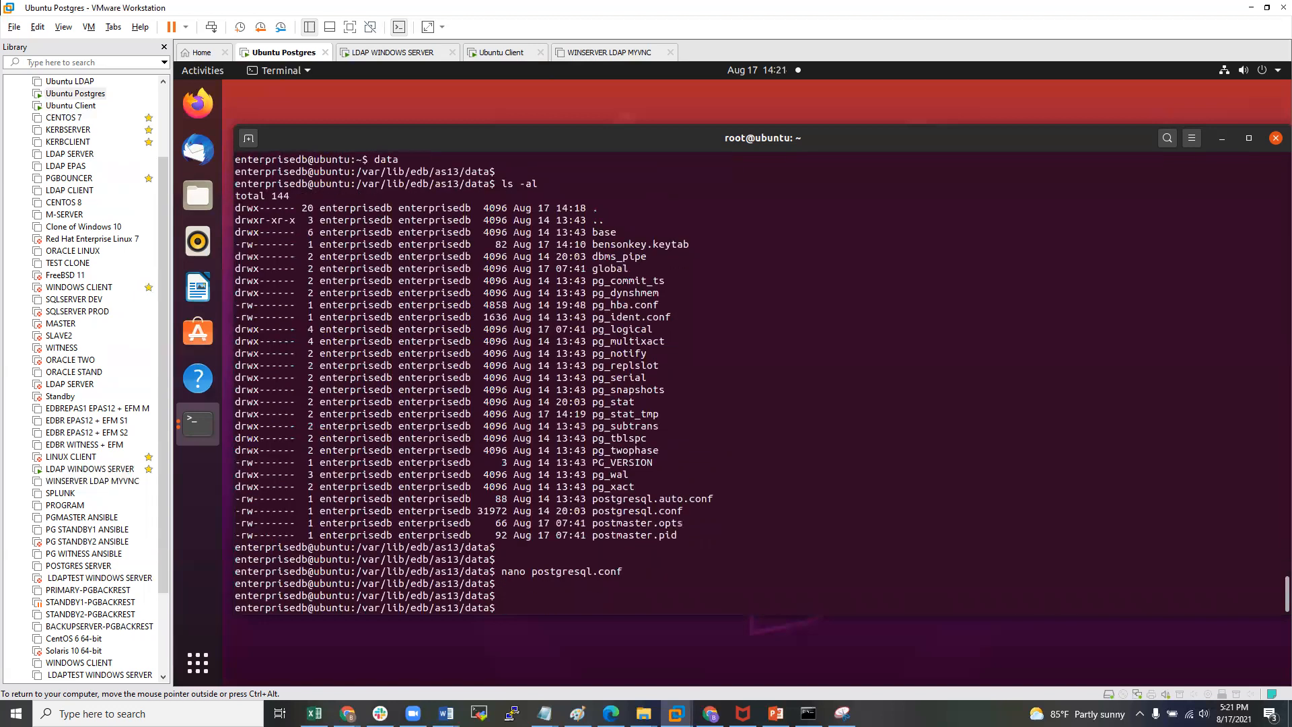
- Return to root and restart the edb-as-13 database service
{"action": "type", "text": "exit"}
{"action": "key", "text": "Return"}
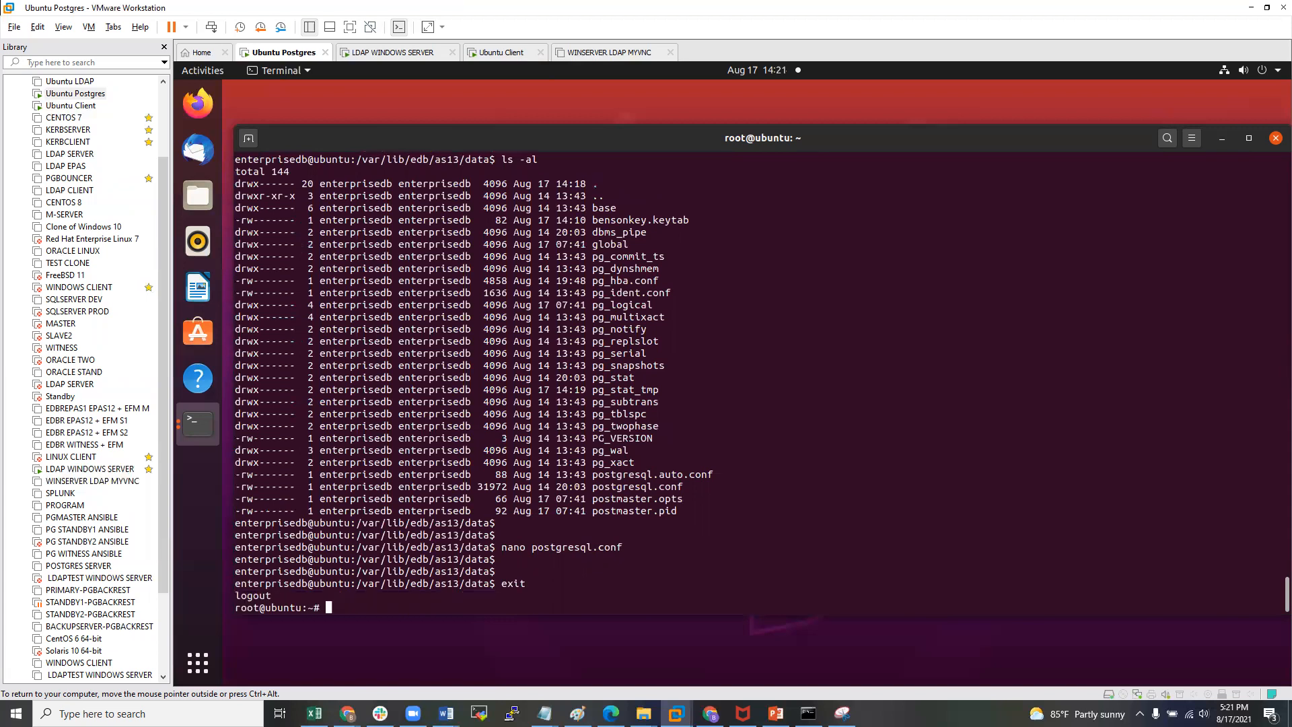
{"action": "type", "text": "systemctl restart edb-as-"}
{"action": "key", "text": "Tab"}
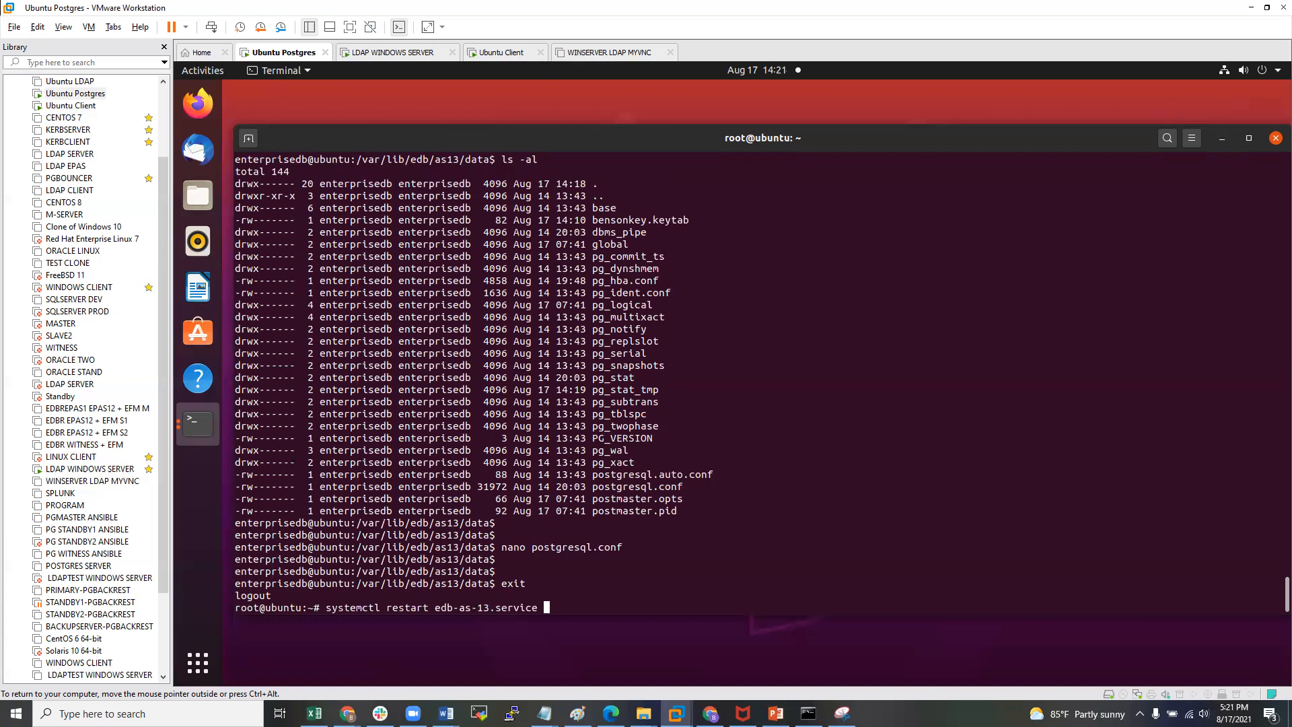
{"action": "key", "text": "Return"}
- Switch to the enterprisedb user and start psql
{"action": "key", "text": "Return"}
{"action": "key", "text": "Return"}
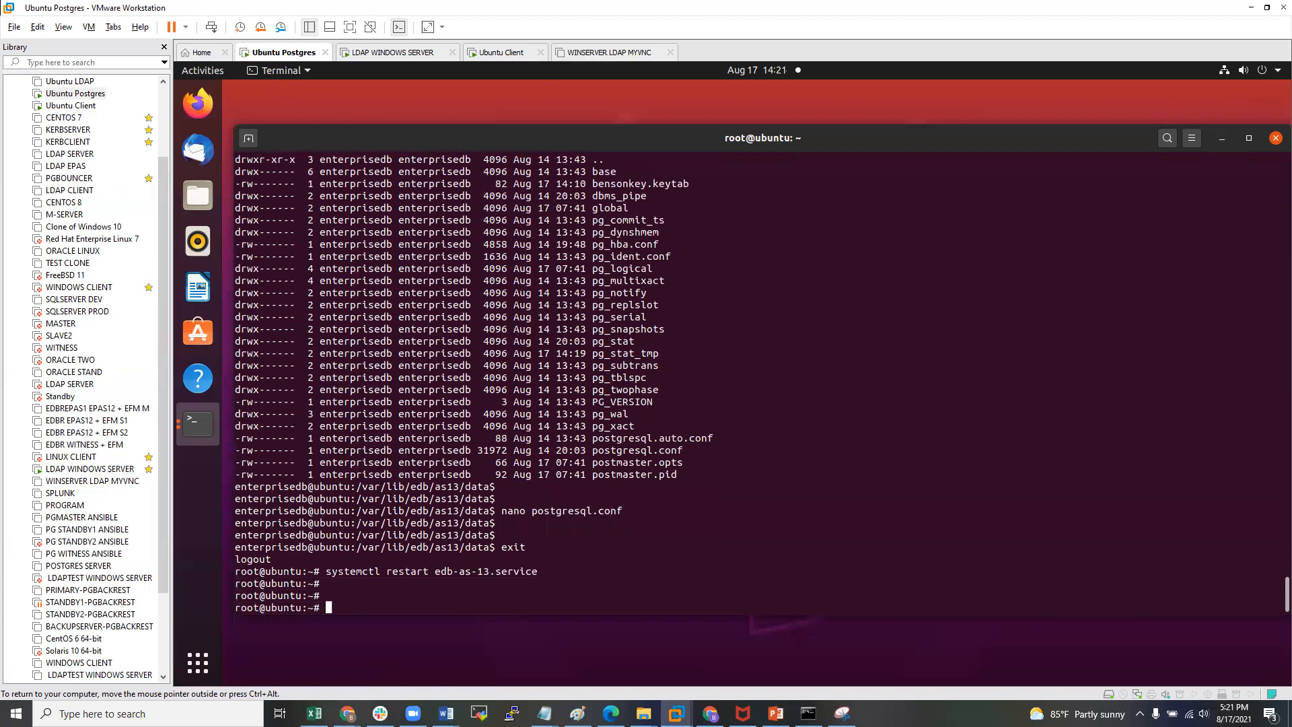
{"action": "type", "text": "su - enterprisedb"}
{"action": "key", "text": "Return"}
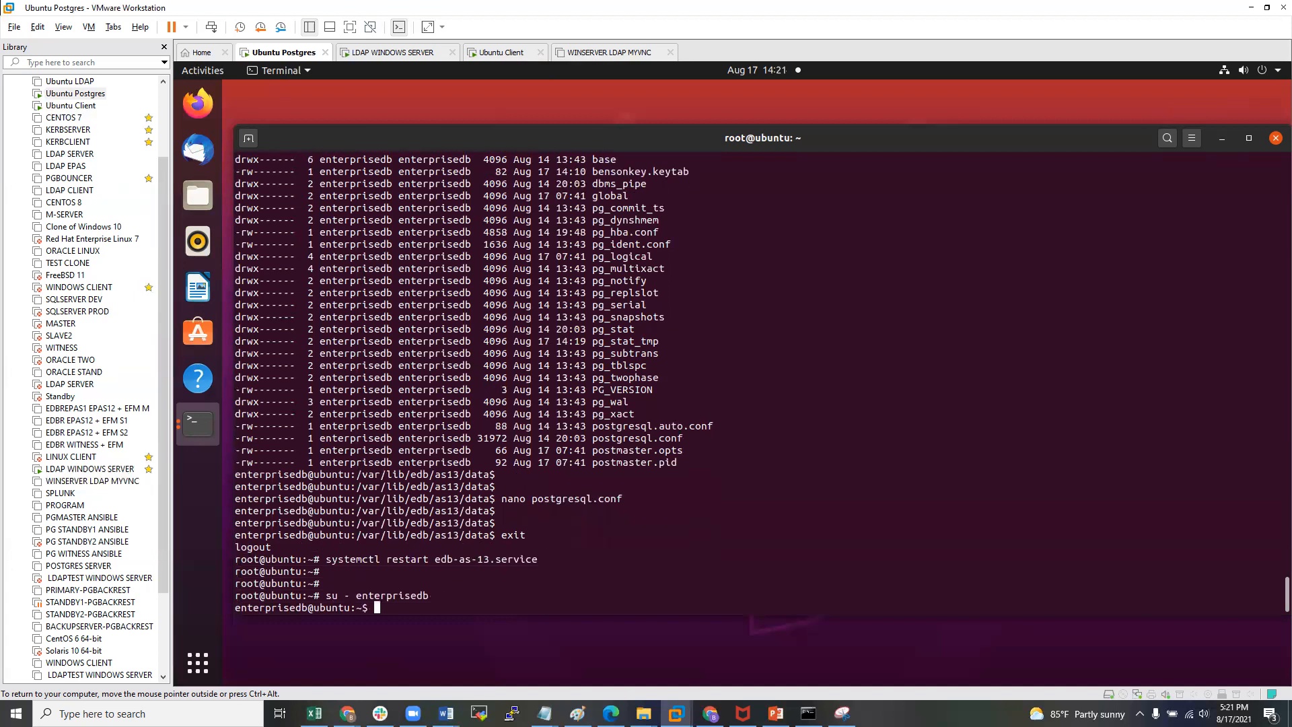
{"action": "key", "text": "Return"}
{"action": "key", "text": "Return"}
{"action": "type", "text": "psql"}
{"action": "key", "text": "Return"}
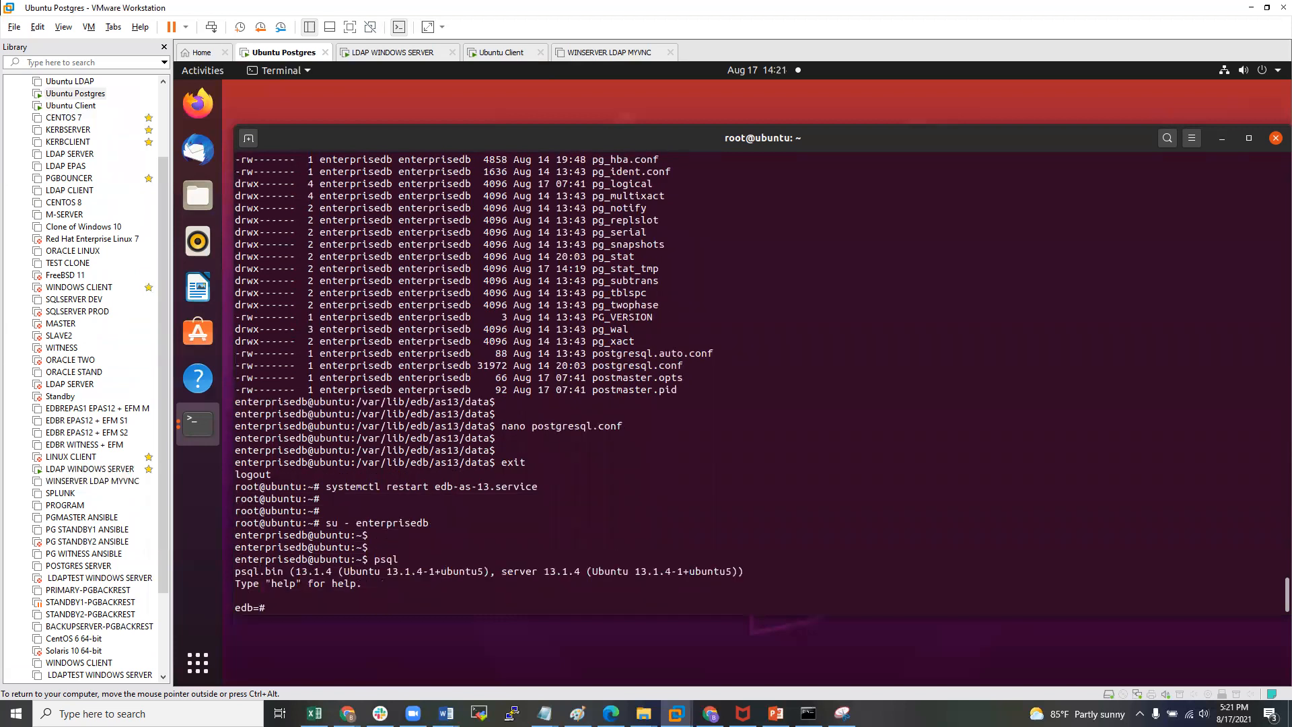
- Run show krb_server_keyfile; (shows /var/lib/edb/as13/data/bensonkey.keytab), then quit psql
{"action": "type", "text": "show krb_"}
{"action": "key", "text": "Tab"}
{"action": "key", "text": "Tab"}
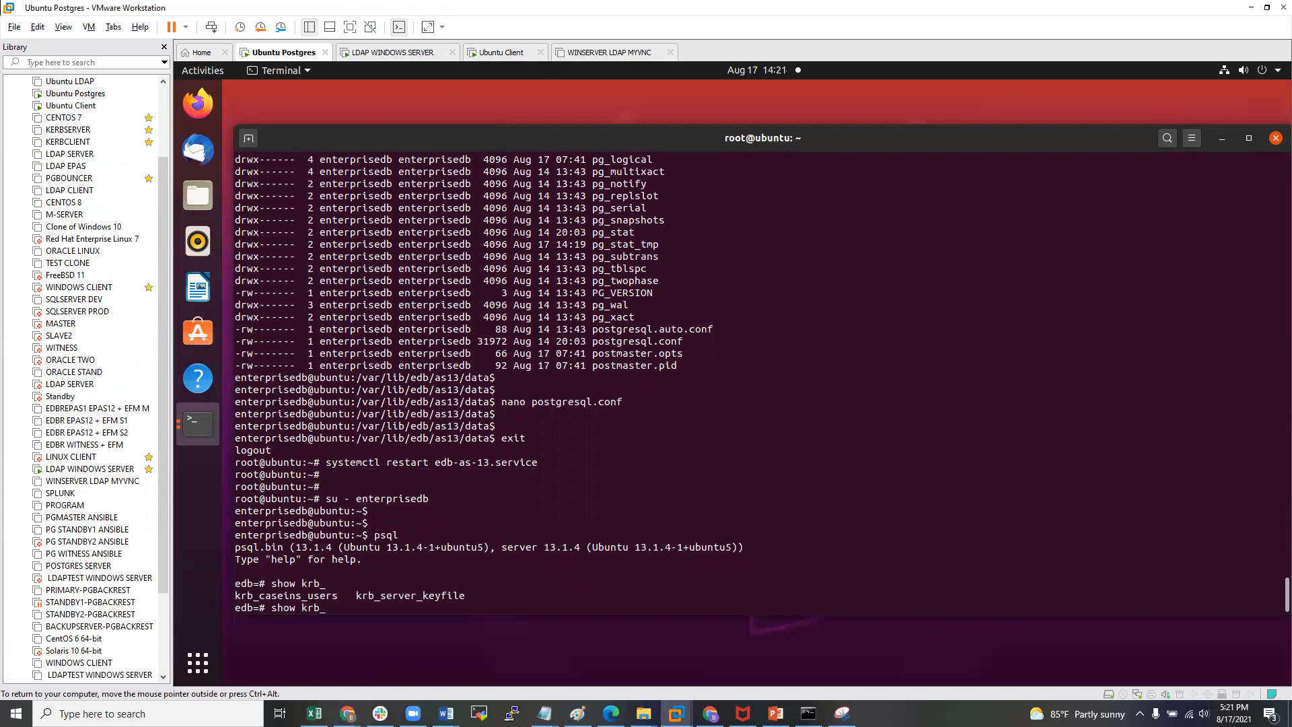
{"action": "double_click", "coordinate": [390, 597]}
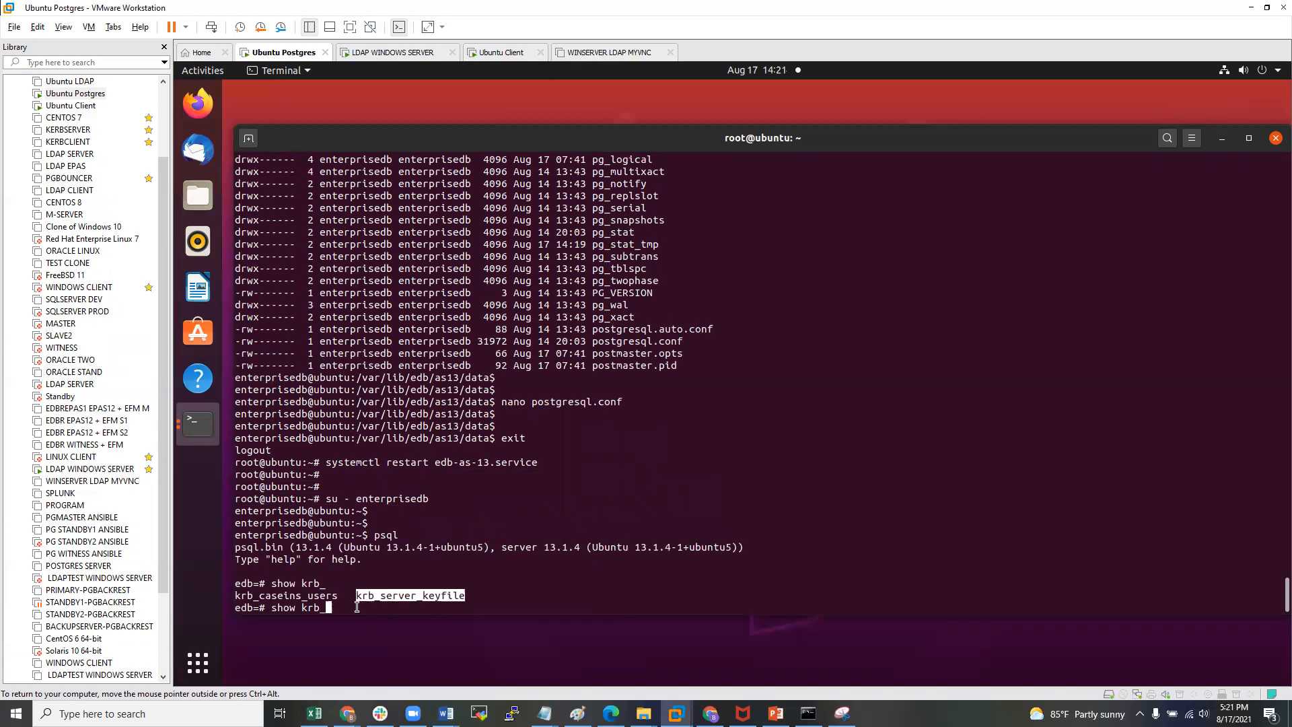
{"action": "key", "text": "BackSpace"}
{"action": "key", "text": "BackSpace"}
{"action": "key", "text": "BackSpace"}
{"action": "key", "text": "BackSpace"}
{"action": "middle_click", "coordinate": [368, 566]}
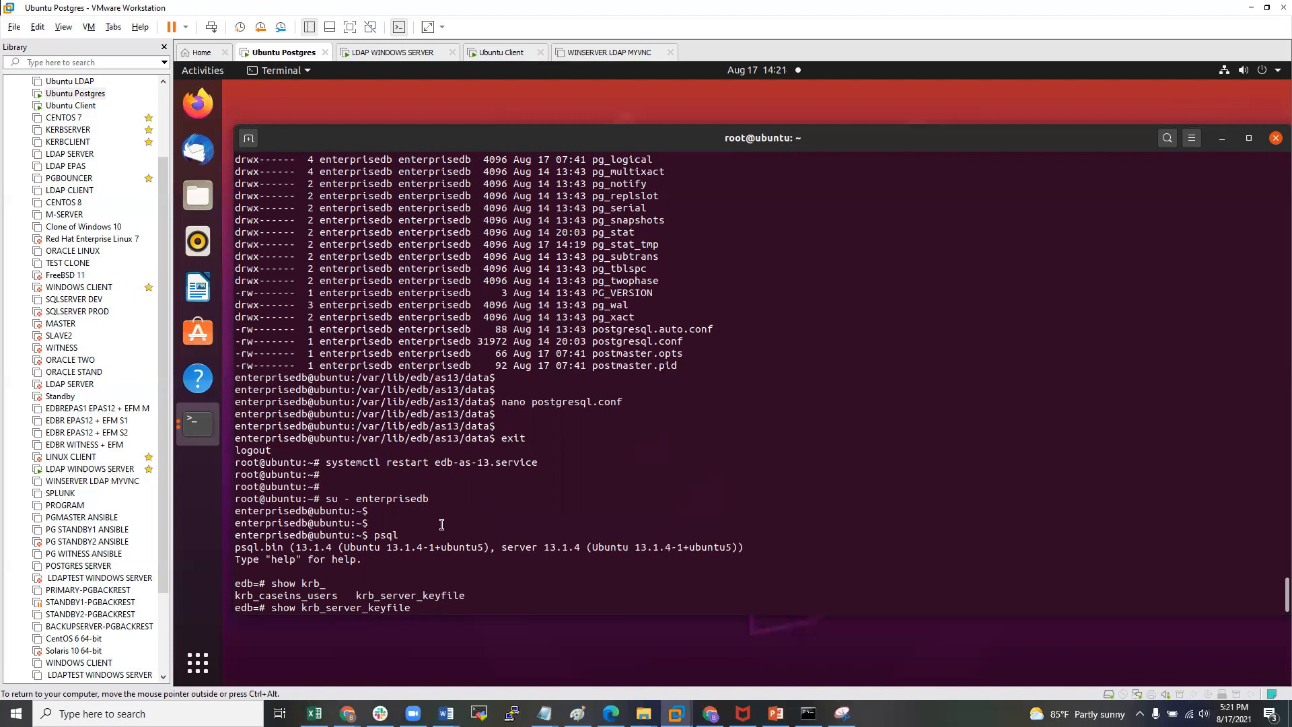
{"action": "type", "text": ";"}
{"action": "key", "text": "Return"}
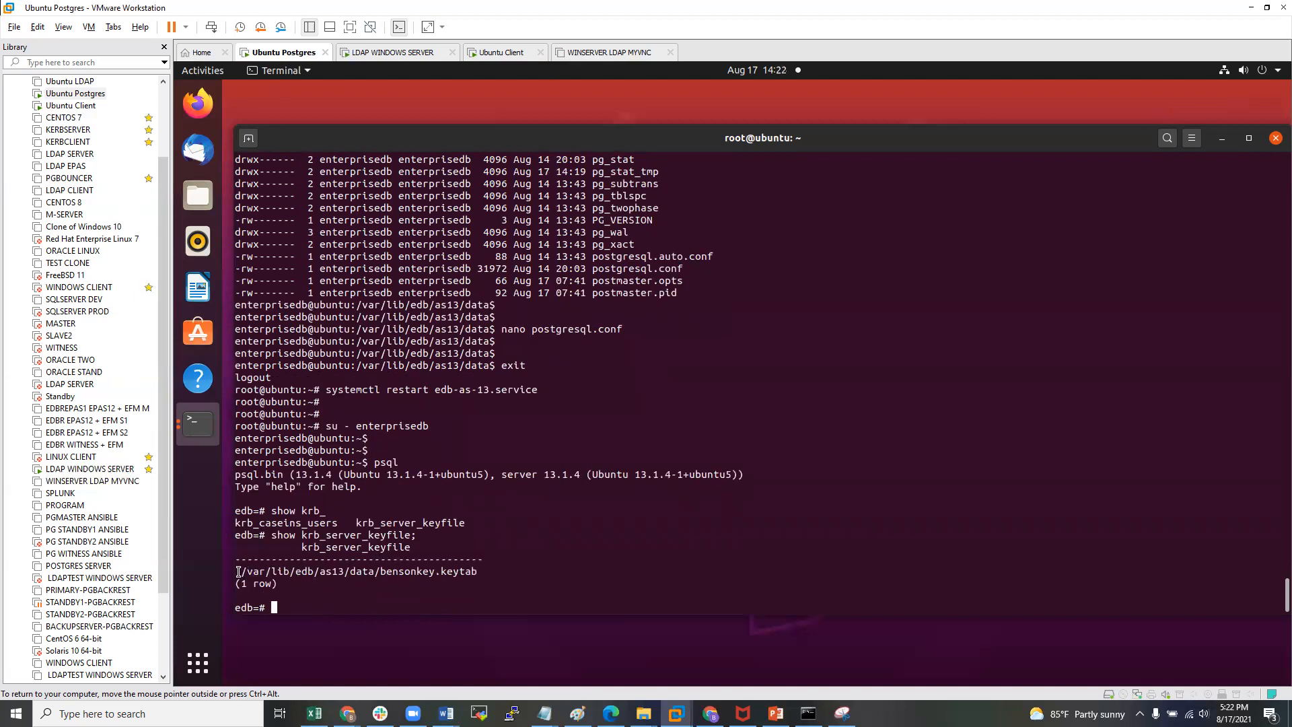
{"action": "left_click_drag", "start_coordinate": [238, 571], "coordinate": [491, 574]}
{"action": "left_click", "coordinate": [508, 579]}
{"action": "type", "text": "\\q"}
{"action": "key", "text": "Return"}
{"action": "key", "text": "Return"}
{"action": "key", "text": "Return"}
{"action": "key", "text": "Return"}
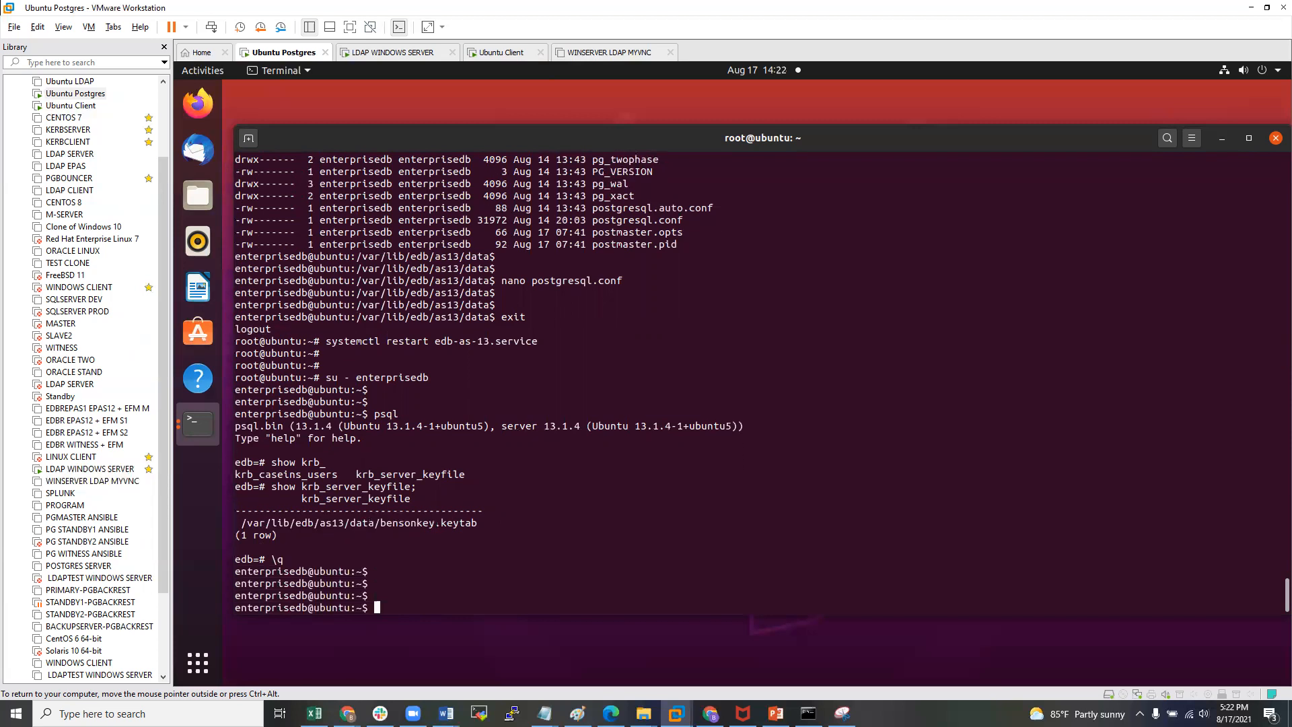
{"action": "key", "text": "ctrl+alt"}
- Switch to the Ubuntu Client VM and unlock it with the login password
{"action": "left_click", "coordinate": [67, 105]}
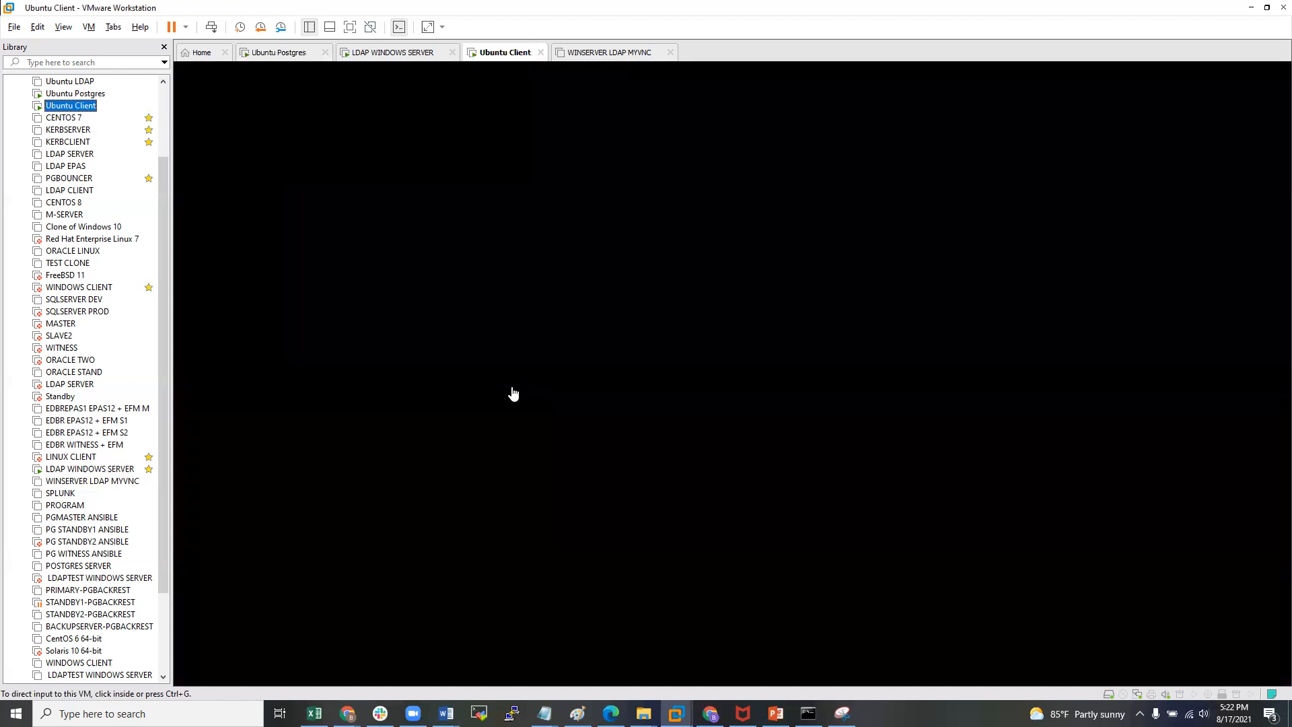
{"action": "left_click", "coordinate": [511, 392]}
{"action": "left_click", "coordinate": [591, 389]}
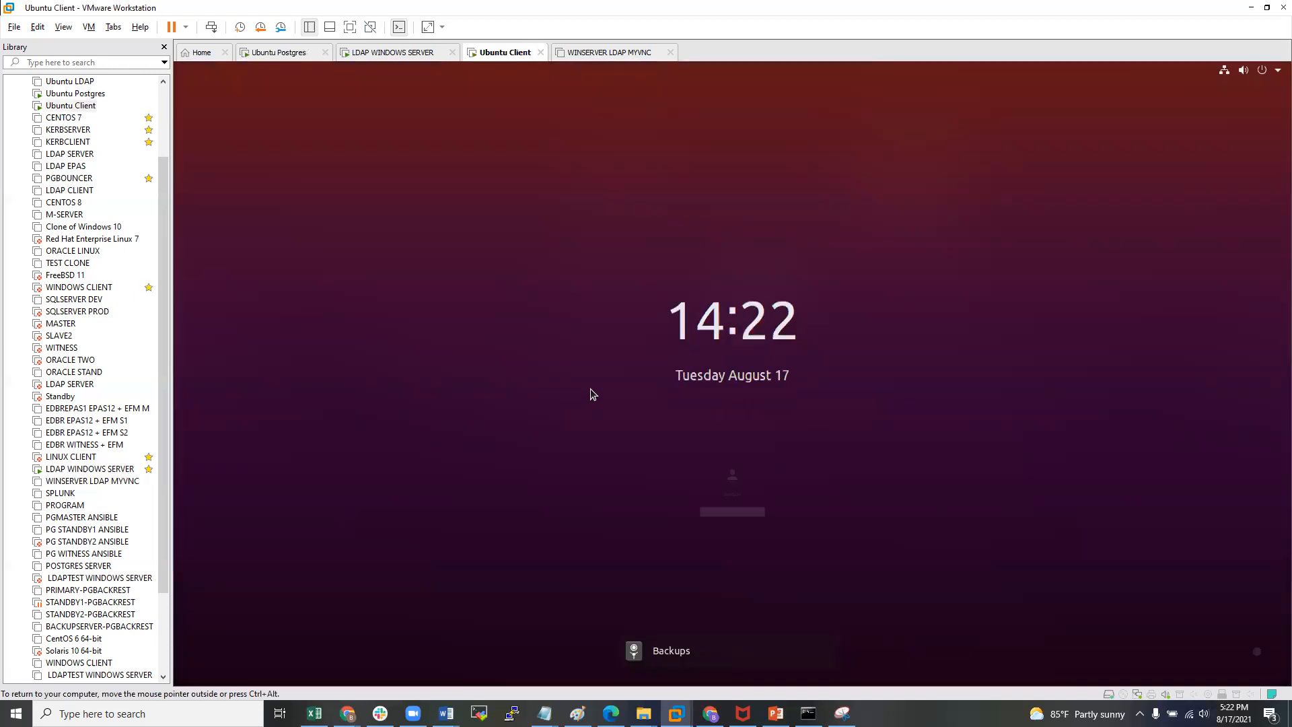
{"action": "type", "text": "●●●●●●●●"}
{"action": "key", "text": "Return"}
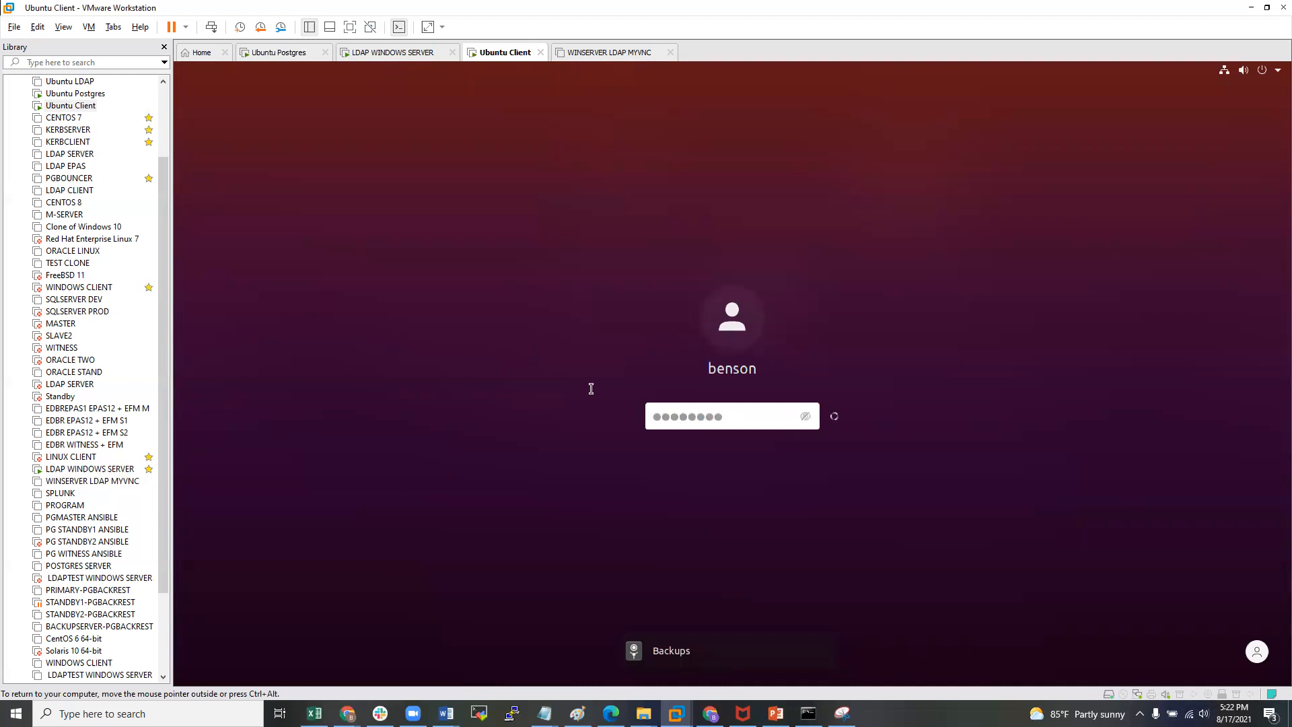
- Clear the root terminal, widen its window and shift it slightly left
{"action": "key", "text": "Return"}
{"action": "key", "text": "Return"}
{"action": "type", "text": "clear"}
{"action": "key", "text": "Return"}
{"action": "key", "text": "Return"}
{"action": "key", "text": "Return"}
{"action": "key", "text": "Return"}
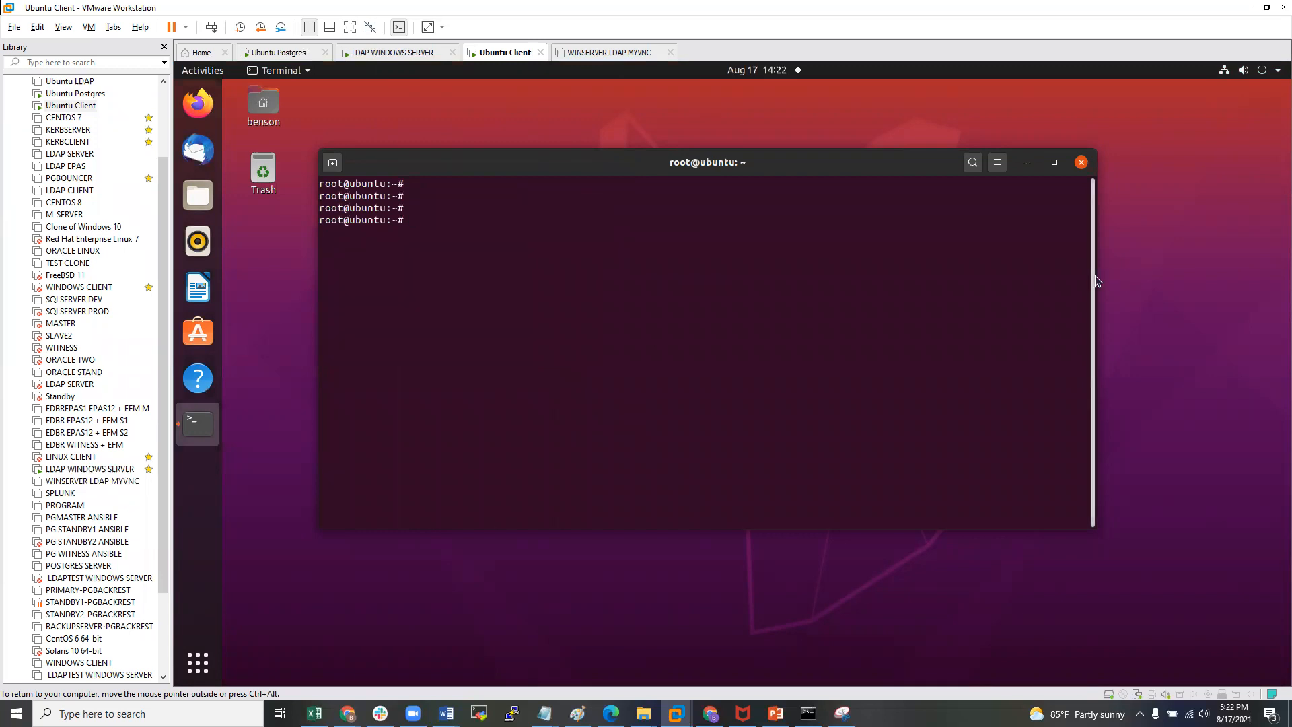
{"action": "left_click_drag", "start_coordinate": [1099, 279], "coordinate": [1242, 280]}
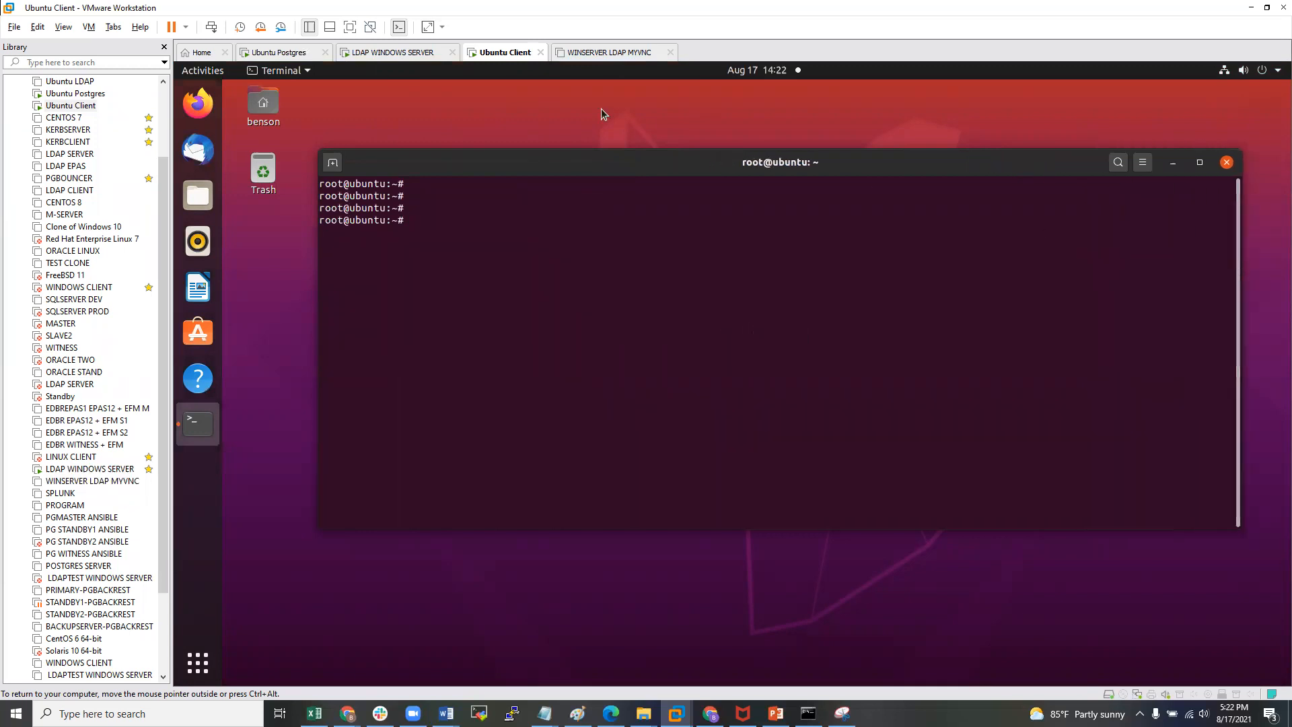
{"action": "left_click_drag", "start_coordinate": [615, 162], "coordinate": [588, 173]}
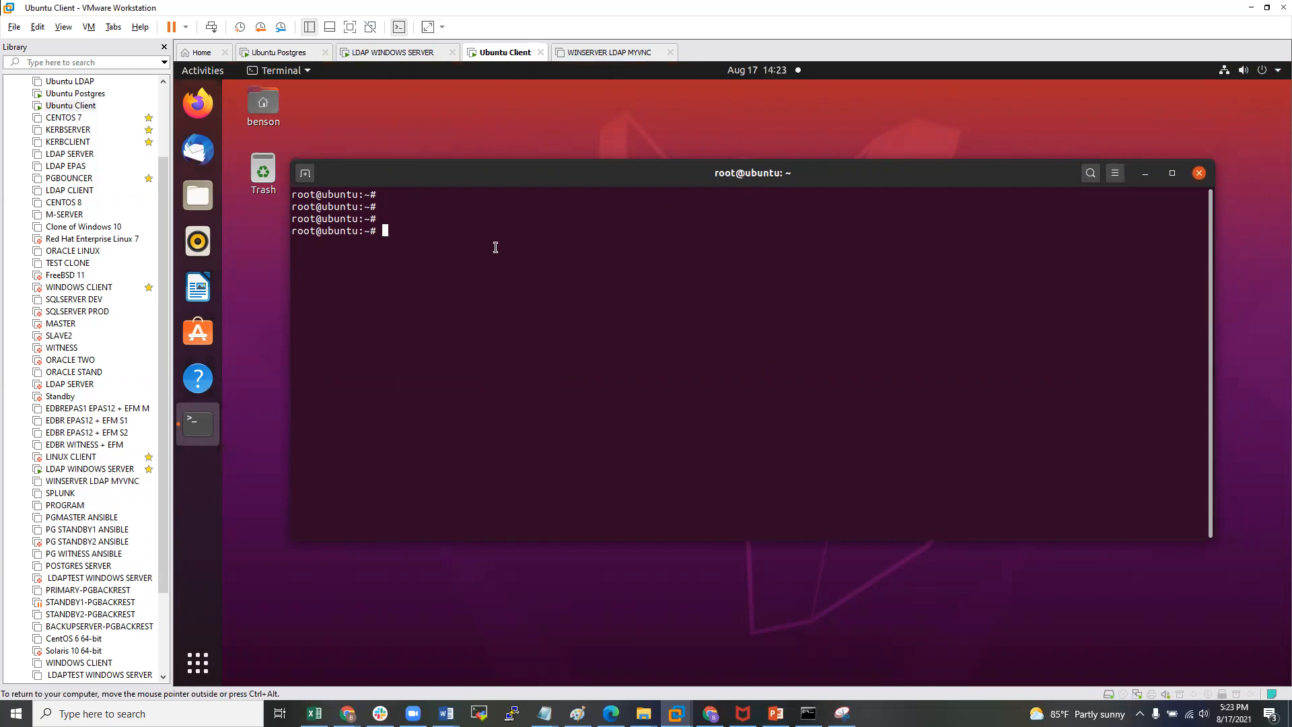
- Type the apt install command for krb5-user, libpam-krb5 and libpam-ccreds, correcting its typos
{"action": "type", "text": "apt instal;l"}
{"action": "key", "text": "BackSpace"}
{"action": "key", "text": "BackSpace"}
{"action": "key", "text": "BackSpace"}
{"action": "type", "text": "ll krn5-user libpam-krb5"}
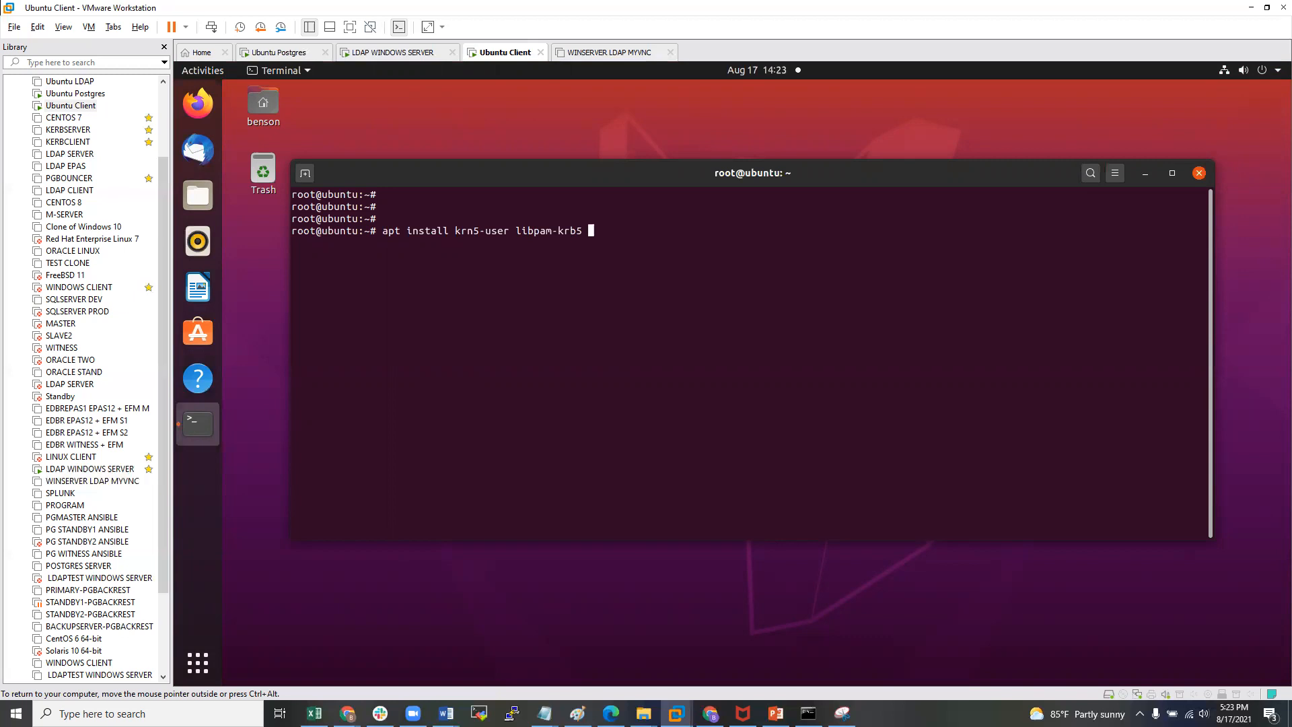
{"action": "type", "text": " libpam"}
{"action": "type", "text": "-creds"}
{"action": "key", "text": "Left"}
{"action": "key", "text": "Left"}
{"action": "key", "text": "Left"}
{"action": "key", "text": "Left"}
{"action": "type", "text": "s"}
{"action": "key", "text": "BackSpace"}
{"action": "type", "text": "c"}
{"action": "key", "text": "Right"}
{"action": "key", "text": "Right"}
{"action": "key", "text": "Right"}
{"action": "key", "text": "Right"}
{"action": "key", "text": "Left"}
{"action": "key", "text": "Left"}
{"action": "key", "text": "Left"}
{"action": "key", "text": "Left"}
{"action": "key", "text": "Left"}
{"action": "key", "text": "Left"}
{"action": "key", "text": "Left"}
{"action": "key", "text": "Left"}
{"action": "key", "text": "Left"}
{"action": "key", "text": "Left"}
{"action": "key", "text": "Left"}
{"action": "key", "text": "Left"}
{"action": "key", "text": "Left"}
{"action": "key", "text": "Left"}
{"action": "key", "text": "Left"}
{"action": "key", "text": "Left"}
{"action": "key", "text": "Left"}
{"action": "key", "text": "Left"}
{"action": "key", "text": "Left"}
{"action": "key", "text": "Left"}
{"action": "key", "text": "Left"}
{"action": "key", "text": "Left"}
{"action": "key", "text": "Left"}
{"action": "key", "text": "Left"}
{"action": "key", "text": "Left"}
{"action": "key", "text": "Left"}
{"action": "key", "text": "Left"}
{"action": "key", "text": "Left"}
{"action": "key", "text": "Left"}
{"action": "key", "text": "Left"}
{"action": "key", "text": "BackSpace"}
{"action": "type", "text": "b"}
{"action": "key", "text": "Right"}
{"action": "key", "text": "Right"}
{"action": "key", "text": "Right"}
{"action": "key", "text": "Right"}
{"action": "key", "text": "Right"}
{"action": "key", "text": "Right"}
{"action": "key", "text": "Right"}
{"action": "key", "text": "Right"}
{"action": "key", "text": "Right"}
{"action": "key", "text": "Right"}
{"action": "key", "text": "Right"}
{"action": "key", "text": "Right"}
{"action": "key", "text": "Right"}
{"action": "key", "text": "Right"}
{"action": "key", "text": "Right"}
{"action": "key", "text": "Right"}
{"action": "key", "text": "Right"}
{"action": "key", "text": "Right"}
{"action": "key", "text": "Right"}
{"action": "key", "text": "Right"}
{"action": "key", "text": "Right"}
{"action": "key", "text": "Right"}
{"action": "key", "text": "End"}
- Run the package install and answer y to continue
{"action": "key", "text": "Return"}
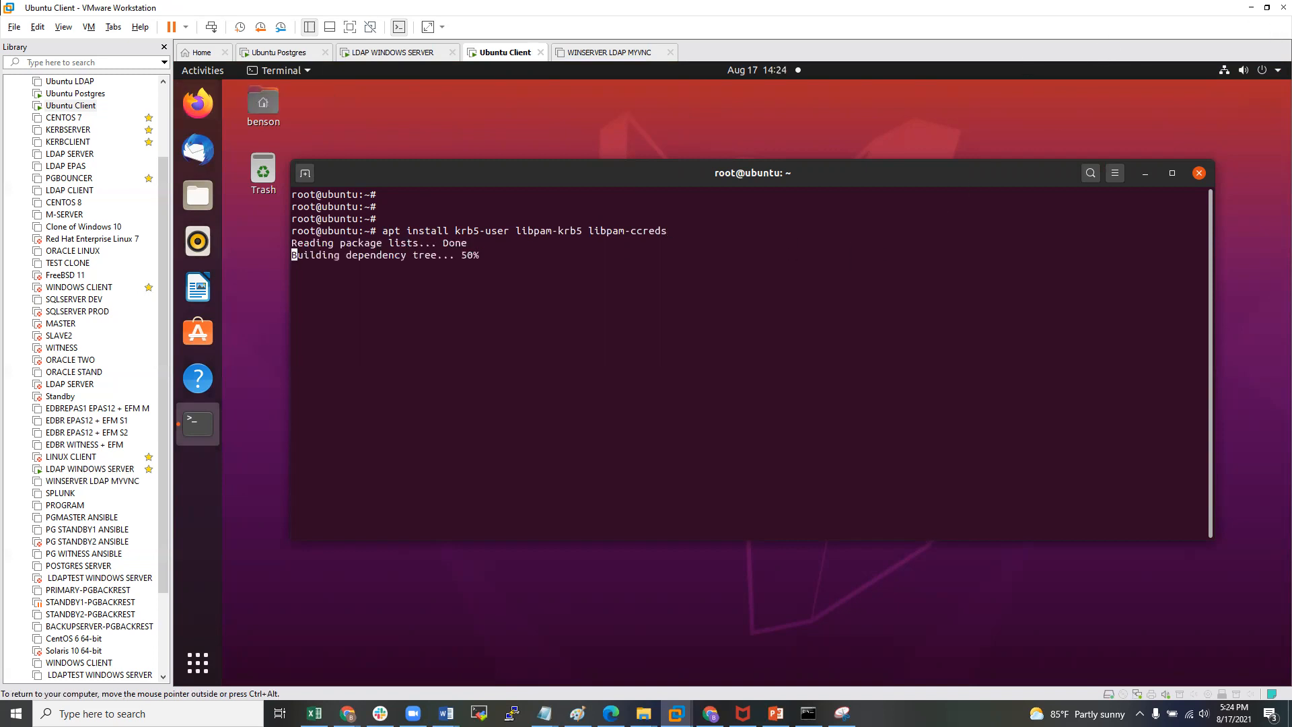
{"action": "type", "text": "y"}
{"action": "key", "text": "Return"}
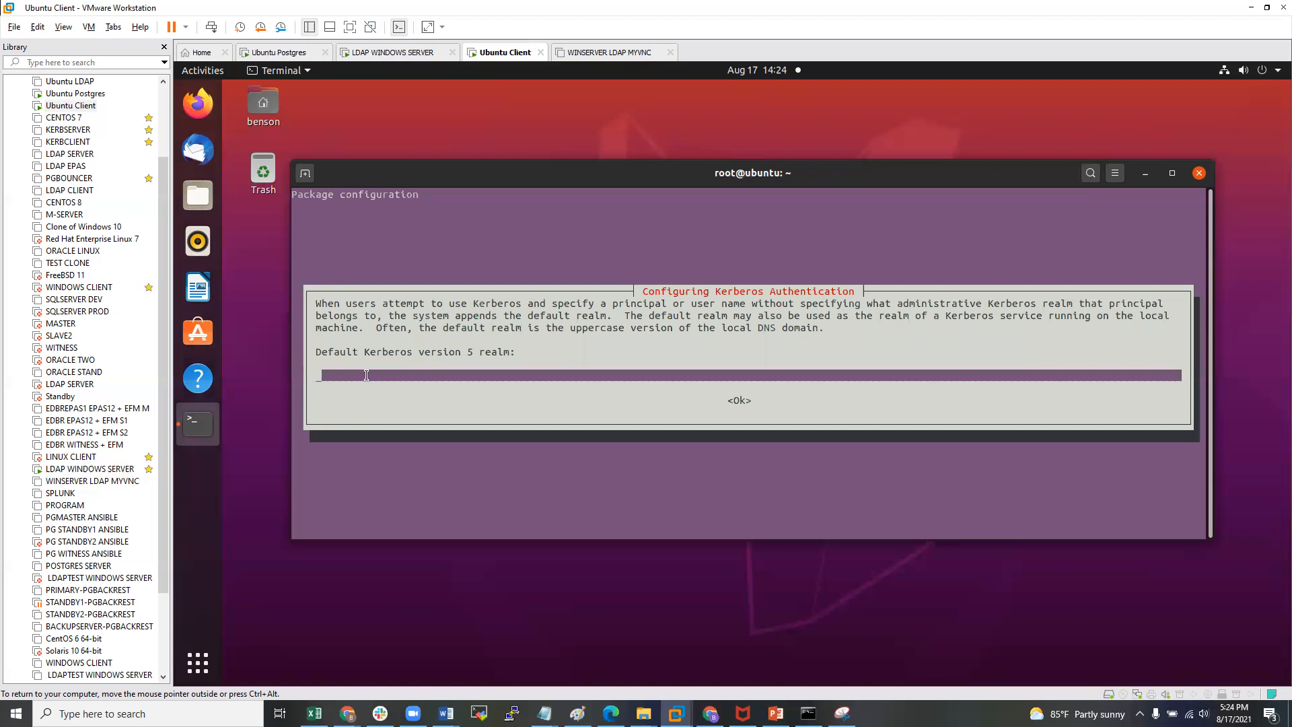
- Enter HOPTO.ORG as the default Kerberos version 5 realm and let apt finish installing
{"action": "type", "text": "Hop"}
{"action": "key", "text": "BackSpace"}
{"action": "key", "text": "BackSpace"}
{"action": "key", "text": "BackSpace"}
{"action": "type", "text": "HOPTO.ORG"}
{"action": "key", "text": "Return"}
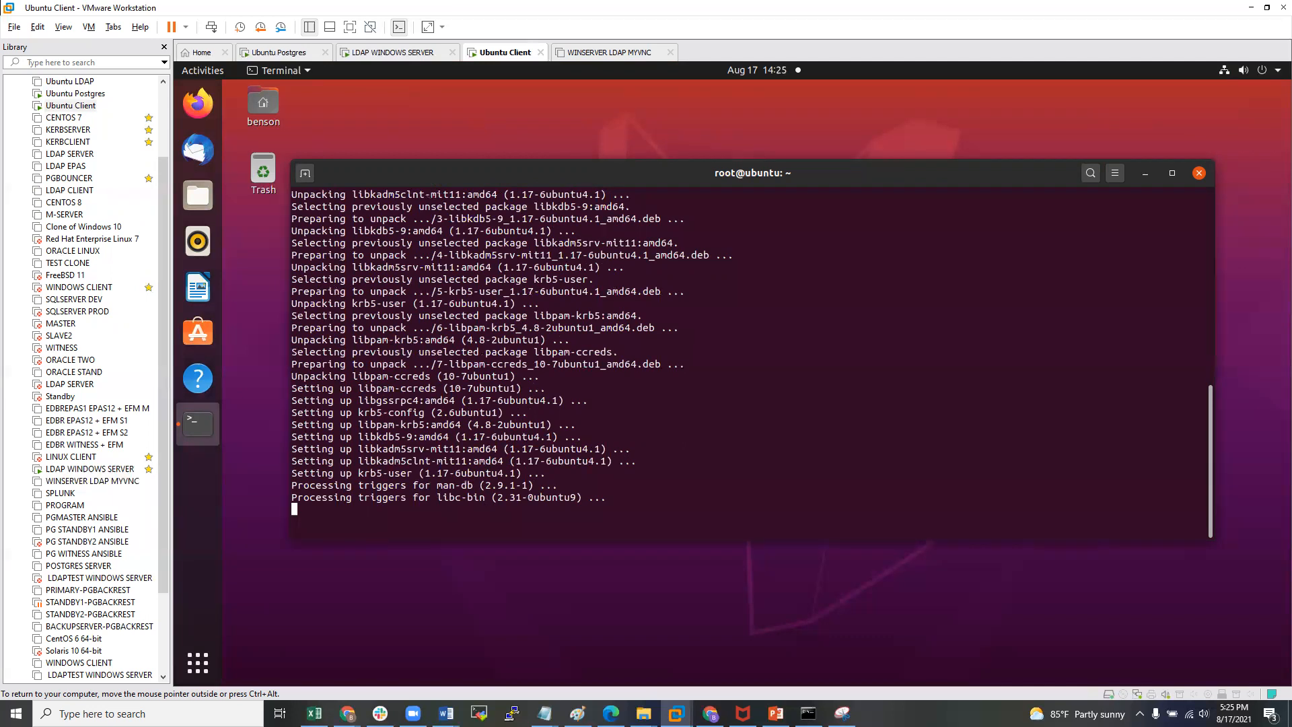
{"action": "key", "text": "Return"}
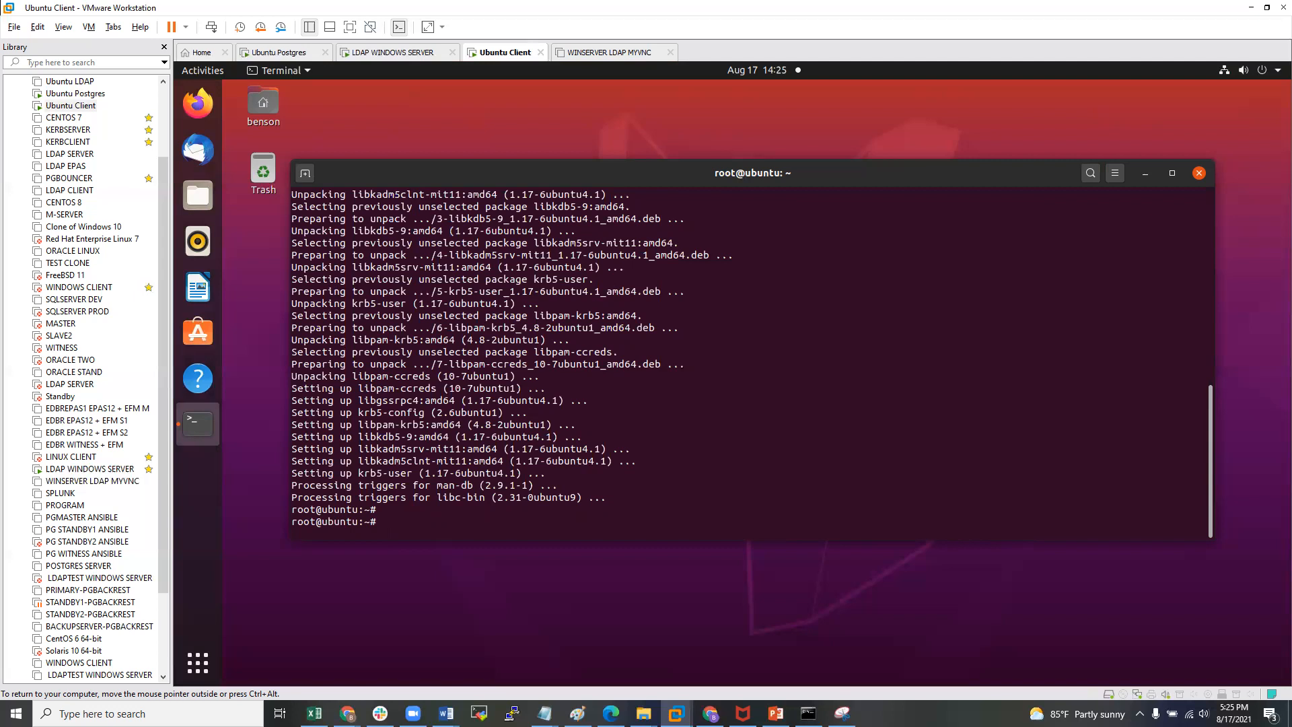
{"action": "key", "text": "Return"}
{"action": "key", "text": "Return"}
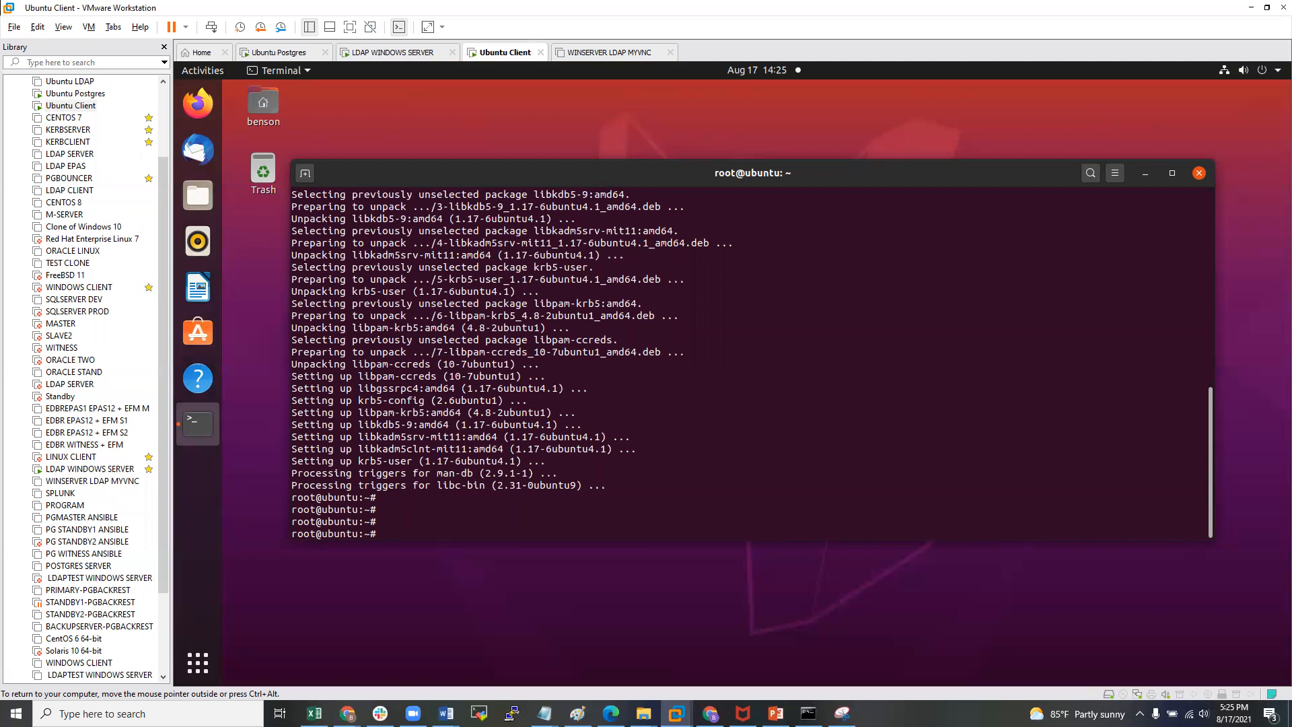
{"action": "key", "text": "ctrl+alt"}
{"action": "key", "text": "Return"}
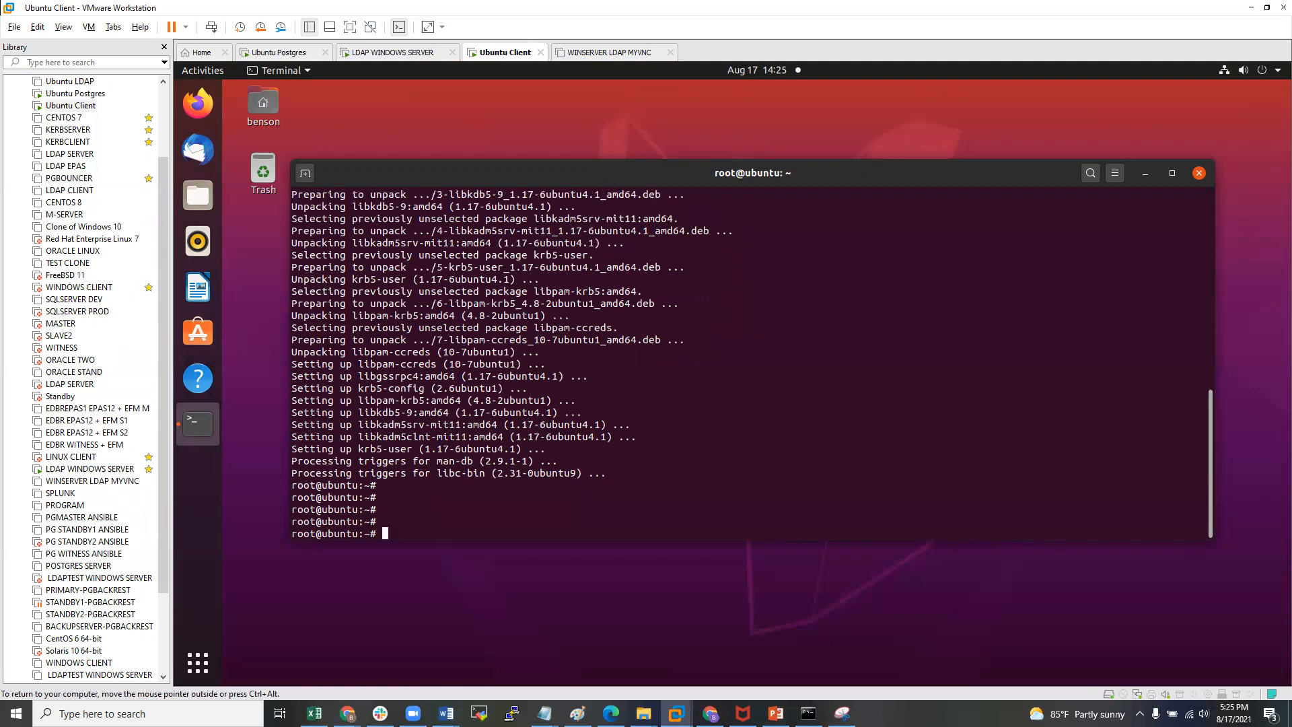
{"action": "key", "text": "Return"}
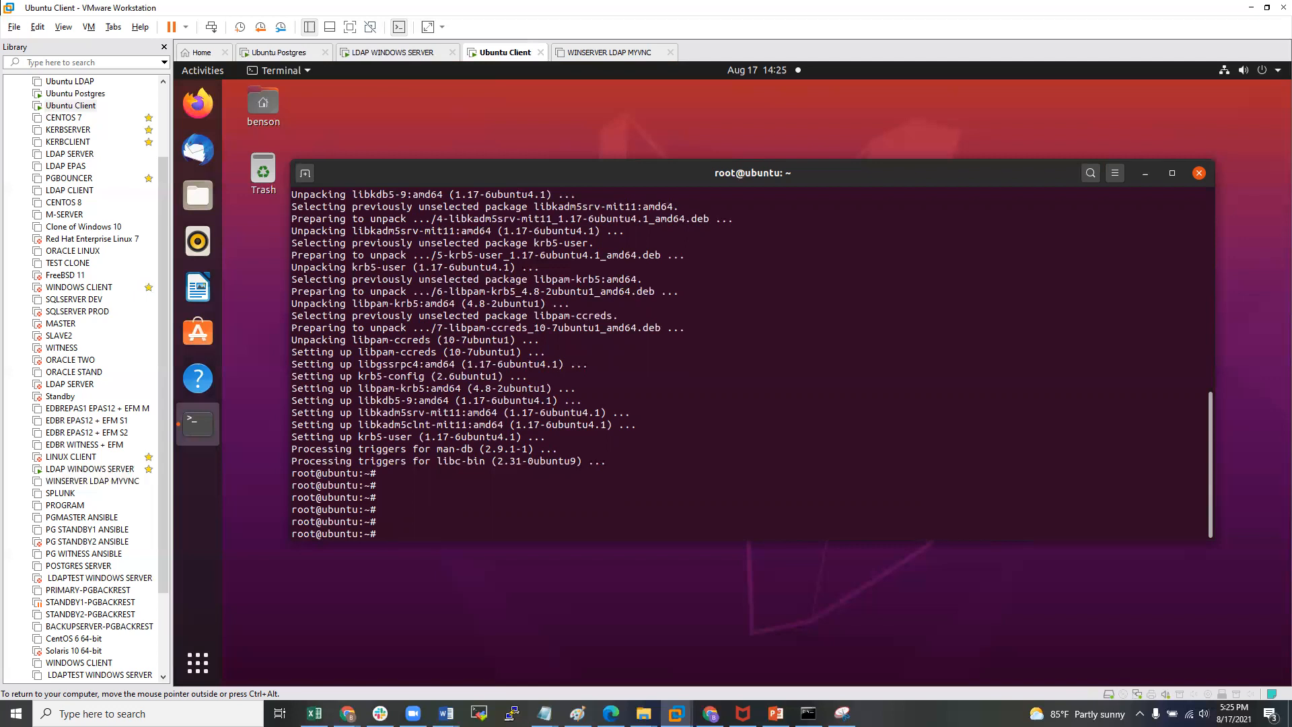
- Run the kdadmin command at the root prompt
{"action": "type", "text": "kdadmin"}
{"action": "key", "text": "Return"}
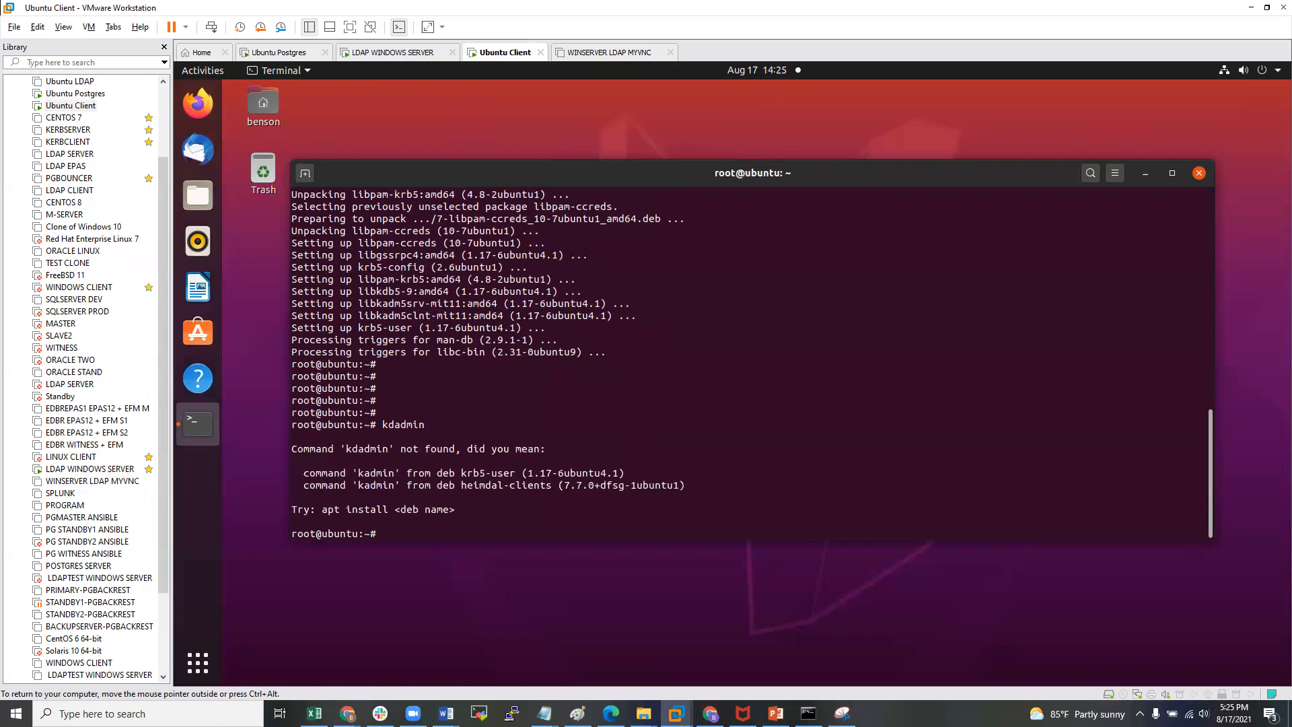
{"action": "key", "text": "Return"}
{"action": "key", "text": "Return"}
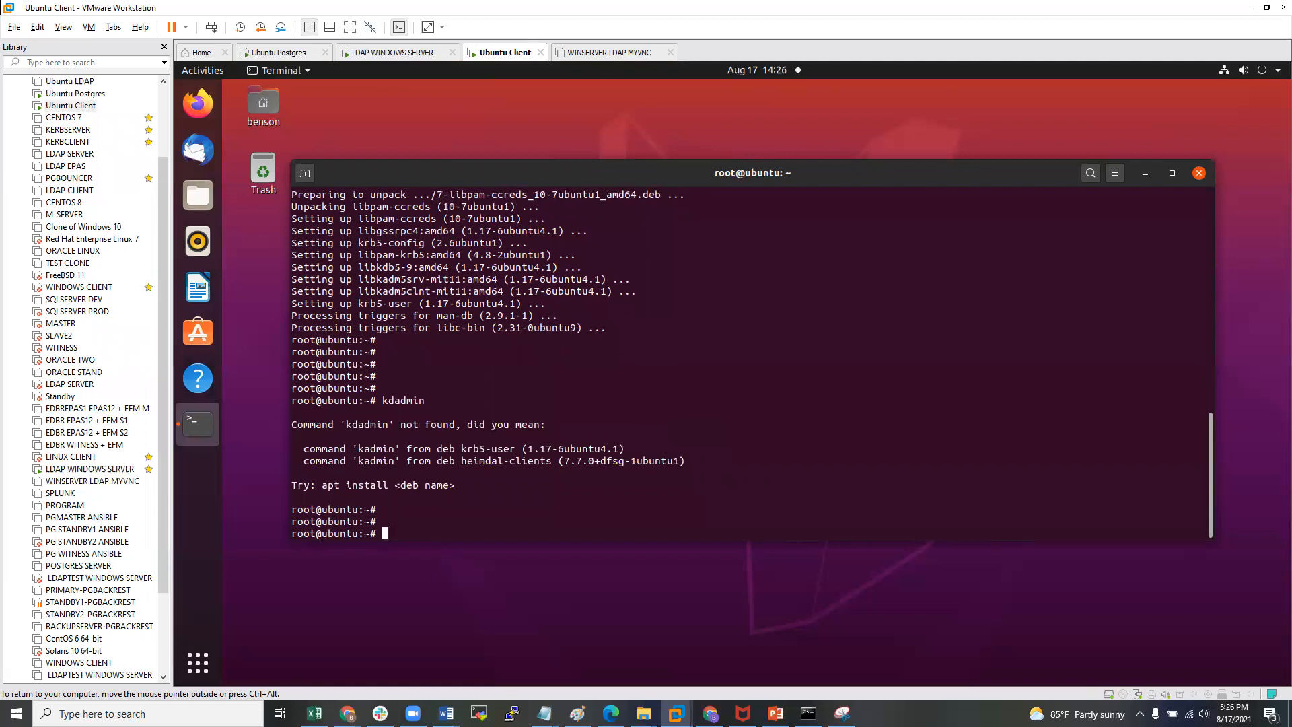
- Open /etc/krb5.conf in nano and move down past default_realm = HOPTO.ORG
{"action": "type", "text": "nano /etc/"}
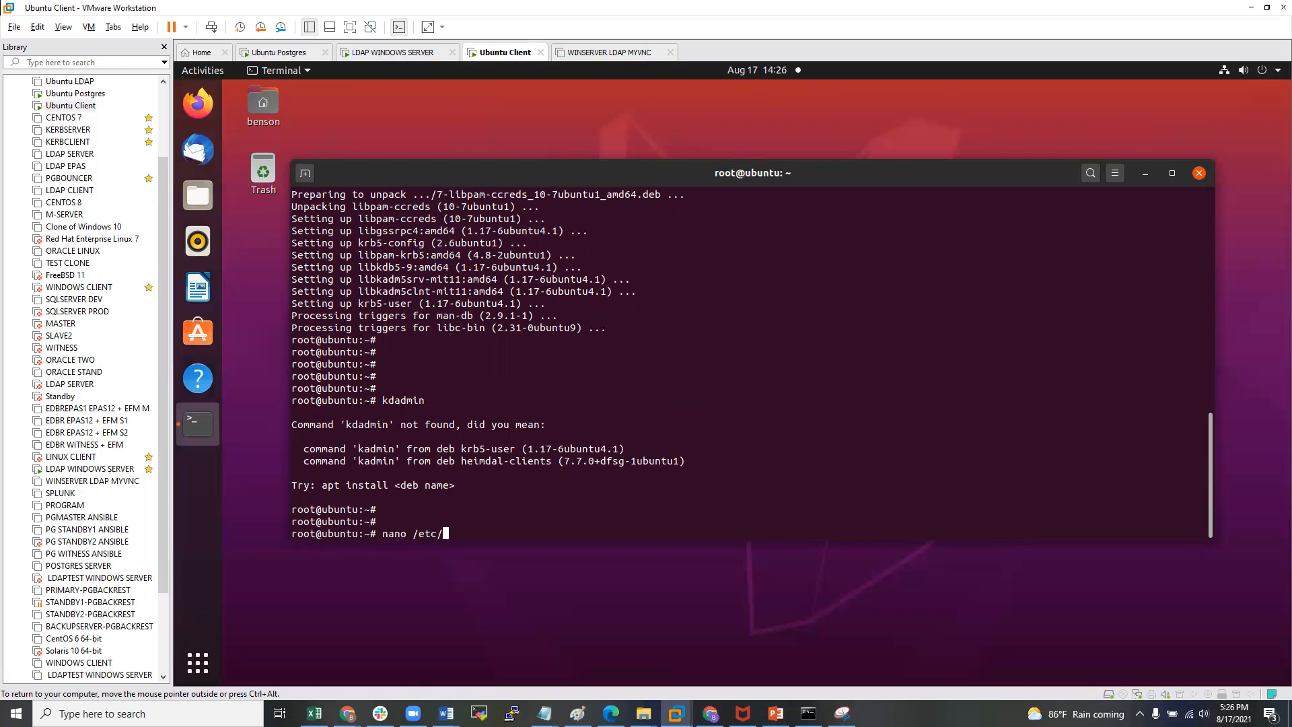
{"action": "type", "text": "krb"}
{"action": "key", "text": "Tab"}
{"action": "key", "text": "Return"}
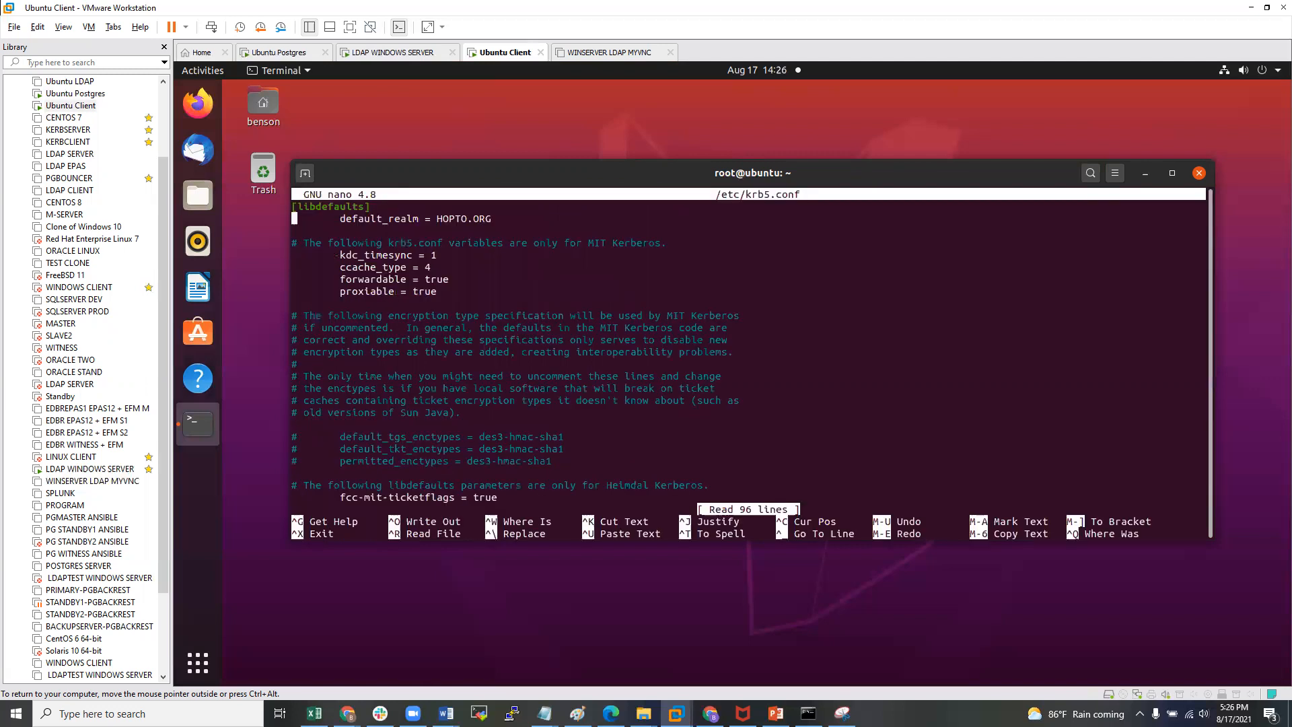
{"action": "left_click_drag", "start_coordinate": [344, 220], "coordinate": [474, 222]}
{"action": "left_click", "coordinate": [477, 222]}
{"action": "key", "text": "Down"}
{"action": "key", "text": "Down"}
{"action": "key", "text": "Down"}
{"action": "key", "text": "Down"}
{"action": "key", "text": "Down"}
{"action": "key", "text": "Down"}
{"action": "key", "text": "Down"}
{"action": "key", "text": "Down"}
{"action": "key", "text": "Down"}
{"action": "key", "text": "Down"}
{"action": "key", "text": "Down"}
{"action": "key", "text": "Down"}
{"action": "key", "text": "Down"}
{"action": "key", "text": "Down"}
{"action": "key", "text": "Down"}
{"action": "key", "text": "Down"}
{"action": "key", "text": "Down"}
{"action": "key", "text": "Down"}
{"action": "key", "text": "Down"}
{"action": "key", "text": "Down"}
{"action": "key", "text": "Down"}
{"action": "key", "text": "Down"}
{"action": "key", "text": "Down"}
{"action": "key", "text": "Down"}
{"action": "key", "text": "Down"}
{"action": "key", "text": "Down"}
{"action": "key", "text": "Down"}
{"action": "key", "text": "Down"}
{"action": "key", "text": "Down"}
{"action": "key", "text": "Down"}
{"action": "key", "text": "Down"}
{"action": "key", "text": "Down"}
{"action": "key", "text": "Down"}
{"action": "key", "text": "Down"}
{"action": "key", "text": "Down"}
{"action": "key", "text": "Down"}
{"action": "key", "text": "Down"}
{"action": "key", "text": "Down"}
{"action": "key", "text": "Down"}
{"action": "key", "text": "Down"}
{"action": "key", "text": "Down"}
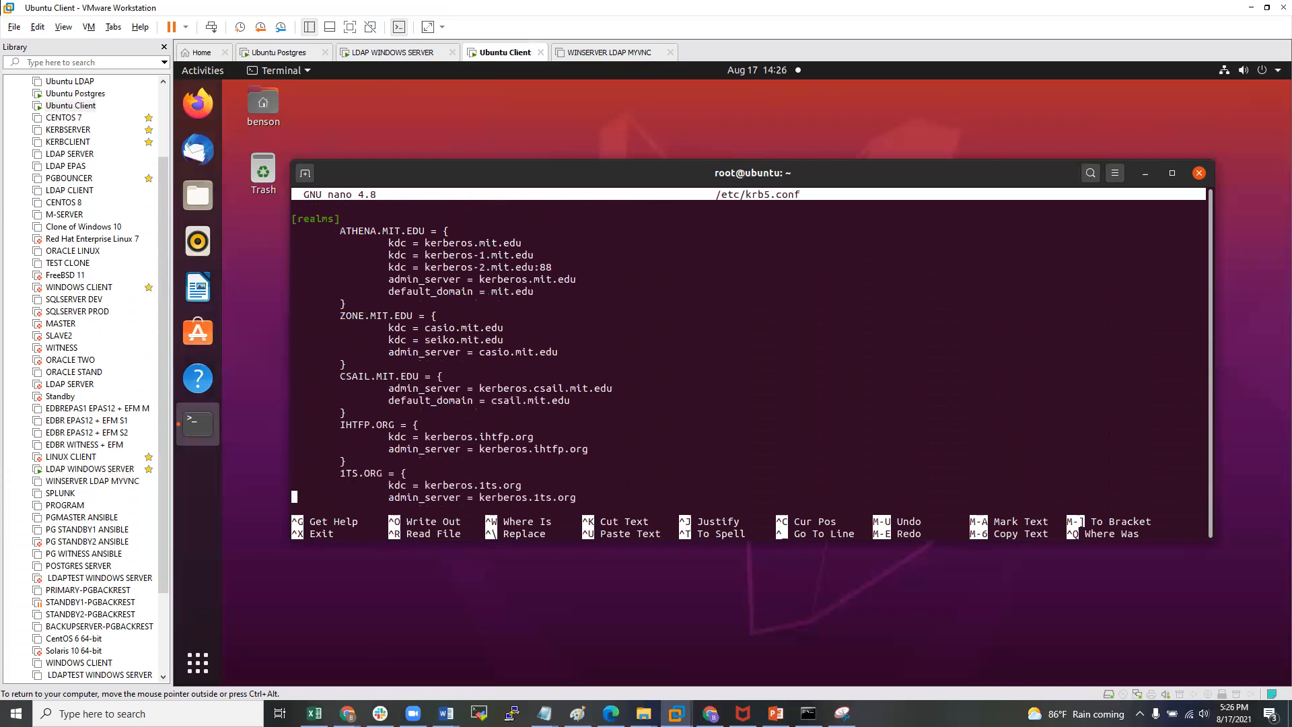
{"action": "key", "text": "Down"}
{"action": "key", "text": "Down"}
{"action": "key", "text": "Down"}
{"action": "key", "text": "Down"}
{"action": "key", "text": "Down"}
{"action": "key", "text": "Down"}
{"action": "key", "text": "Down"}
{"action": "key", "text": "Down"}
{"action": "key", "text": "Down"}
{"action": "key", "text": "Down"}
{"action": "key", "text": "Down"}
{"action": "key", "text": "Down"}
{"action": "key", "text": "Down"}
{"action": "key", "text": "Down"}
{"action": "key", "text": "Down"}
{"action": "key", "text": "Down"}
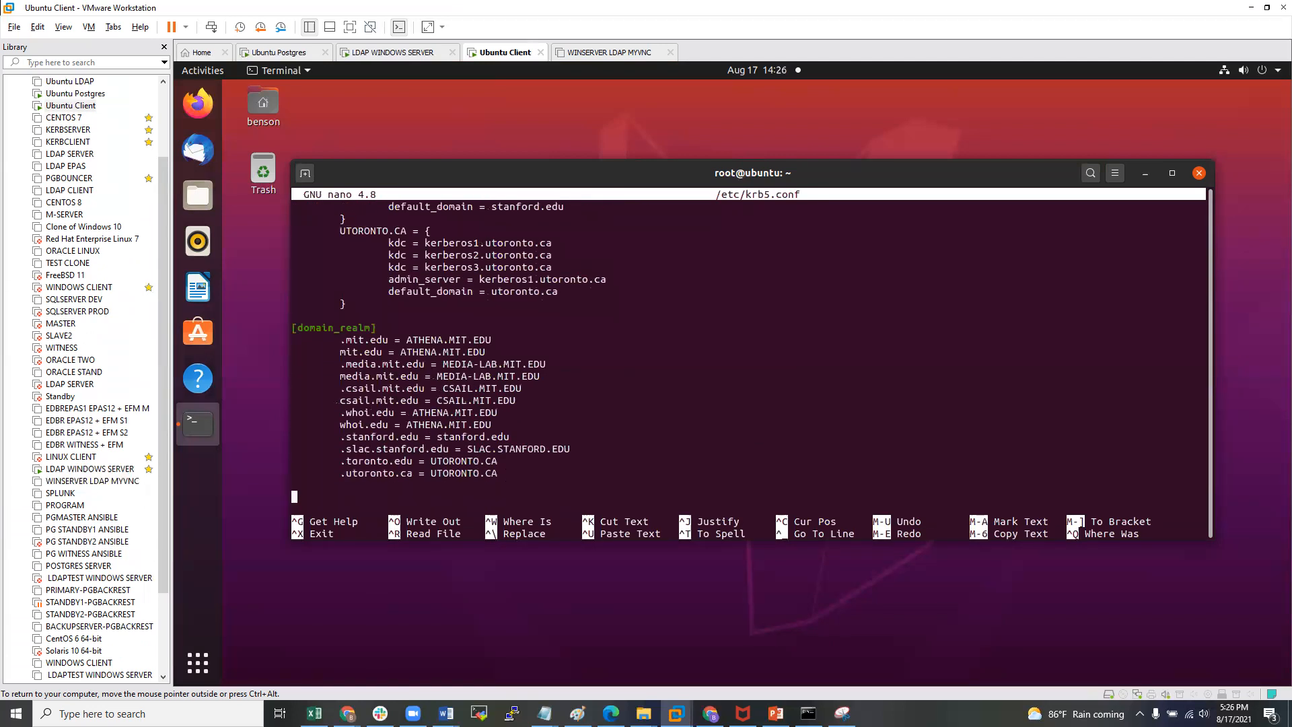
- Delete the utoronto, stanford, whoi and csail sample domain mappings
{"action": "key", "text": "Up"}
{"action": "key", "text": "Up"}
{"action": "key", "text": "Right"}
{"action": "key", "text": "Right"}
{"action": "key", "text": "Right"}
{"action": "key", "text": "Right"}
{"action": "key", "text": "Right"}
{"action": "key", "text": "Right"}
{"action": "key", "text": "Right"}
{"action": "key", "text": "Right"}
{"action": "key", "text": "Right"}
{"action": "key", "text": "Right"}
{"action": "key", "text": "Right"}
{"action": "key", "text": "Right"}
{"action": "key", "text": "Right"}
{"action": "key", "text": "Right"}
{"action": "key", "text": "Right"}
{"action": "key", "text": "Right"}
{"action": "key", "text": "Right"}
{"action": "key", "text": "Right"}
{"action": "key", "text": "Right"}
{"action": "key", "text": "Right"}
{"action": "key", "text": "Down"}
{"action": "key", "text": "Down"}
{"action": "key", "text": "Up"}
{"action": "key", "text": "Up"}
{"action": "key", "text": "Right"}
{"action": "key", "text": "Right"}
{"action": "key", "text": "Right"}
{"action": "key", "text": "Right"}
{"action": "key", "text": "Right"}
{"action": "key", "text": "Right"}
{"action": "key", "text": "Right"}
{"action": "key", "text": "Right"}
{"action": "key", "text": "Right"}
{"action": "key", "text": "Right"}
{"action": "key", "text": "Right"}
{"action": "key", "text": "Right"}
{"action": "key", "text": "Right"}
{"action": "key", "text": "Right"}
{"action": "key", "text": "Right"}
{"action": "key", "text": "Right"}
{"action": "key", "text": "Right"}
{"action": "key", "text": "Right"}
{"action": "key", "text": "Right"}
{"action": "key", "text": "Right"}
{"action": "key", "text": "Right"}
{"action": "key", "text": "BackSpace"}
{"action": "key", "text": "BackSpace"}
{"action": "key", "text": "BackSpace"}
{"action": "key", "text": "BackSpace"}
{"action": "key", "text": "BackSpace"}
{"action": "key", "text": "BackSpace"}
{"action": "key", "text": "BackSpace"}
{"action": "key", "text": "BackSpace"}
{"action": "key", "text": "BackSpace"}
{"action": "key", "text": "BackSpace"}
{"action": "key", "text": "BackSpace"}
{"action": "key", "text": "BackSpace"}
{"action": "key", "text": "BackSpace"}
{"action": "key", "text": "BackSpace"}
{"action": "key", "text": "BackSpace"}
{"action": "key", "text": "BackSpace"}
{"action": "key", "text": "BackSpace"}
{"action": "key", "text": "BackSpace"}
{"action": "key", "text": "BackSpace"}
{"action": "key", "text": "BackSpace"}
{"action": "key", "text": "BackSpace"}
{"action": "key", "text": "BackSpace"}
{"action": "key", "text": "BackSpace"}
{"action": "key", "text": "BackSpace"}
{"action": "key", "text": "BackSpace"}
{"action": "key", "text": "BackSpace"}
{"action": "key", "text": "BackSpace"}
{"action": "key", "text": "BackSpace"}
{"action": "key", "text": "BackSpace"}
{"action": "key", "text": "BackSpace"}
{"action": "key", "text": "BackSpace"}
{"action": "key", "text": "BackSpace"}
{"action": "key", "text": "BackSpace"}
{"action": "key", "text": "BackSpace"}
{"action": "key", "text": "BackSpace"}
{"action": "key", "text": "BackSpace"}
{"action": "key", "text": "BackSpace"}
{"action": "key", "text": "BackSpace"}
{"action": "key", "text": "BackSpace"}
{"action": "key", "text": "BackSpace"}
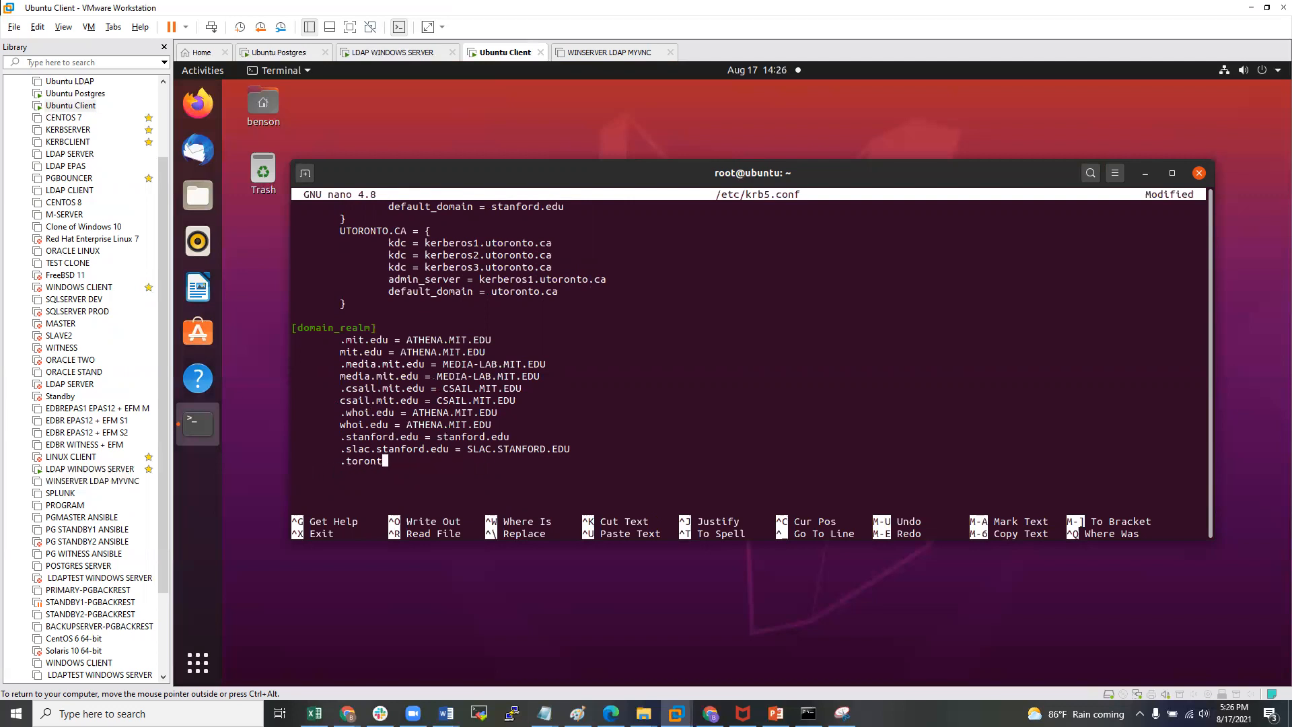
{"action": "key", "text": "BackSpace"}
{"action": "key", "text": "BackSpace"}
{"action": "key", "text": "BackSpace"}
{"action": "key", "text": "BackSpace"}
{"action": "key", "text": "BackSpace"}
{"action": "key", "text": "BackSpace"}
{"action": "key", "text": "BackSpace"}
{"action": "key", "text": "BackSpace"}
{"action": "key", "text": "BackSpace"}
{"action": "key", "text": "BackSpace"}
{"action": "key", "text": "BackSpace"}
{"action": "key", "text": "BackSpace"}
{"action": "key", "text": "BackSpace"}
{"action": "key", "text": "BackSpace"}
{"action": "key", "text": "BackSpace"}
{"action": "key", "text": "BackSpace"}
{"action": "key", "text": "BackSpace"}
{"action": "key", "text": "BackSpace"}
{"action": "key", "text": "BackSpace"}
{"action": "key", "text": "BackSpace"}
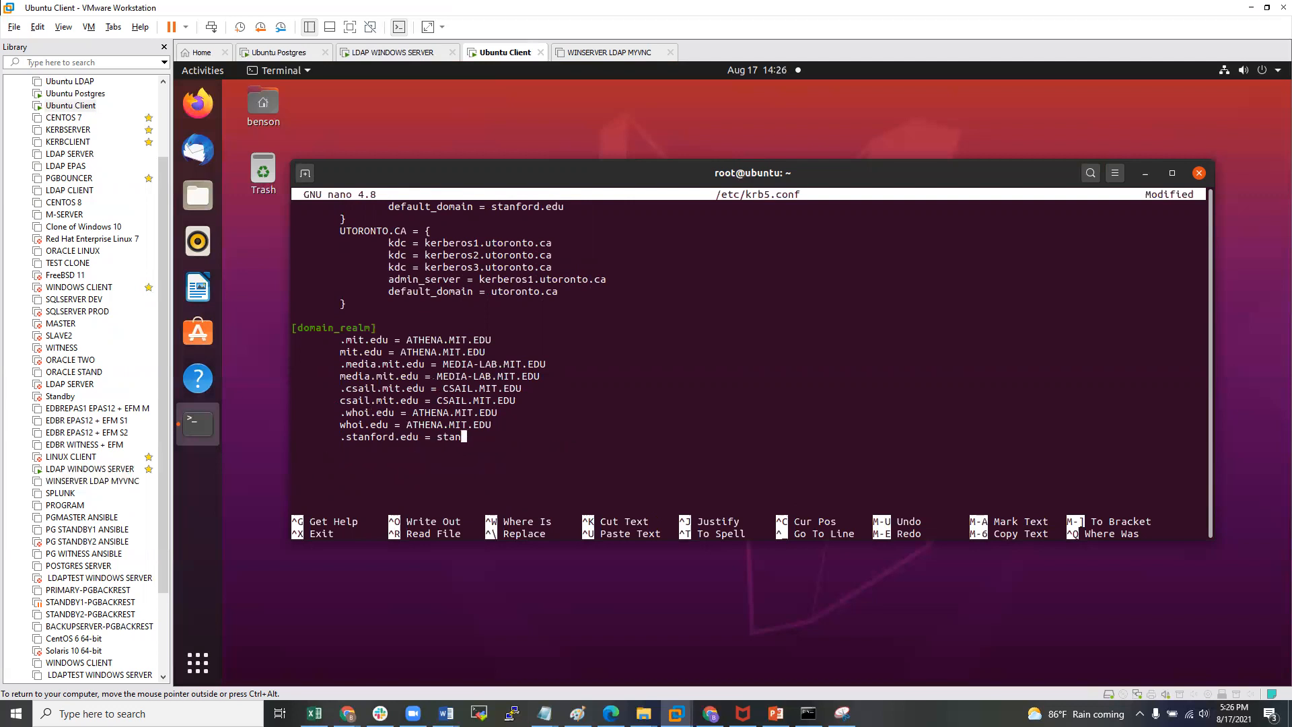
{"action": "key", "text": "BackSpace"}
{"action": "key", "text": "BackSpace"}
{"action": "key", "text": "BackSpace"}
{"action": "key", "text": "BackSpace"}
{"action": "key", "text": "BackSpace"}
{"action": "key", "text": "BackSpace"}
{"action": "key", "text": "BackSpace"}
{"action": "key", "text": "BackSpace"}
{"action": "key", "text": "BackSpace"}
{"action": "key", "text": "BackSpace"}
{"action": "key", "text": "BackSpace"}
{"action": "key", "text": "BackSpace"}
{"action": "key", "text": "BackSpace"}
{"action": "key", "text": "BackSpace"}
{"action": "key", "text": "BackSpace"}
{"action": "key", "text": "BackSpace"}
{"action": "key", "text": "BackSpace"}
{"action": "key", "text": "BackSpace"}
{"action": "key", "text": "BackSpace"}
{"action": "key", "text": "BackSpace"}
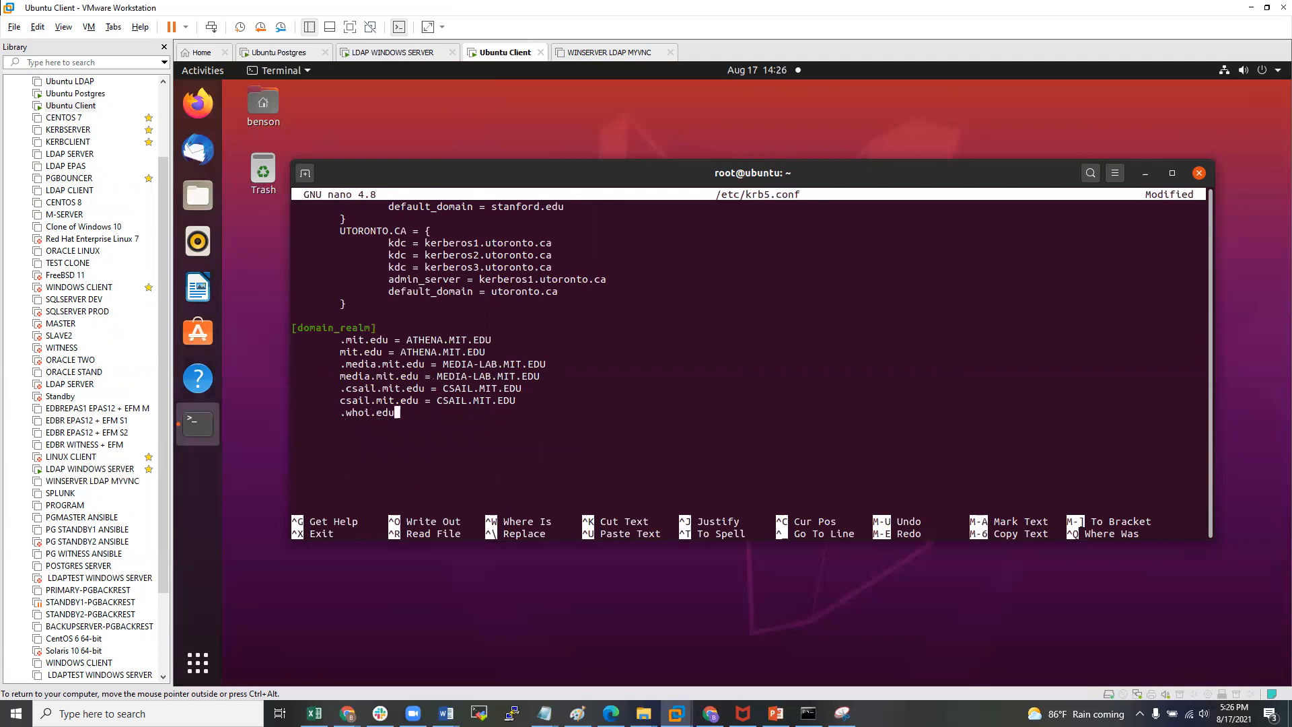
{"action": "key", "text": "BackSpace"}
{"action": "key", "text": "BackSpace"}
{"action": "key", "text": "BackSpace"}
{"action": "key", "text": "BackSpace"}
{"action": "key", "text": "BackSpace"}
{"action": "key", "text": "BackSpace"}
{"action": "key", "text": "BackSpace"}
{"action": "key", "text": "BackSpace"}
{"action": "key", "text": "BackSpace"}
{"action": "key", "text": "BackSpace"}
{"action": "key", "text": "BackSpace"}
{"action": "key", "text": "BackSpace"}
{"action": "key", "text": "BackSpace"}
{"action": "key", "text": "BackSpace"}
{"action": "key", "text": "BackSpace"}
{"action": "key", "text": "BackSpace"}
{"action": "key", "text": "BackSpace"}
{"action": "key", "text": "BackSpace"}
{"action": "key", "text": "BackSpace"}
{"action": "key", "text": "BackSpace"}
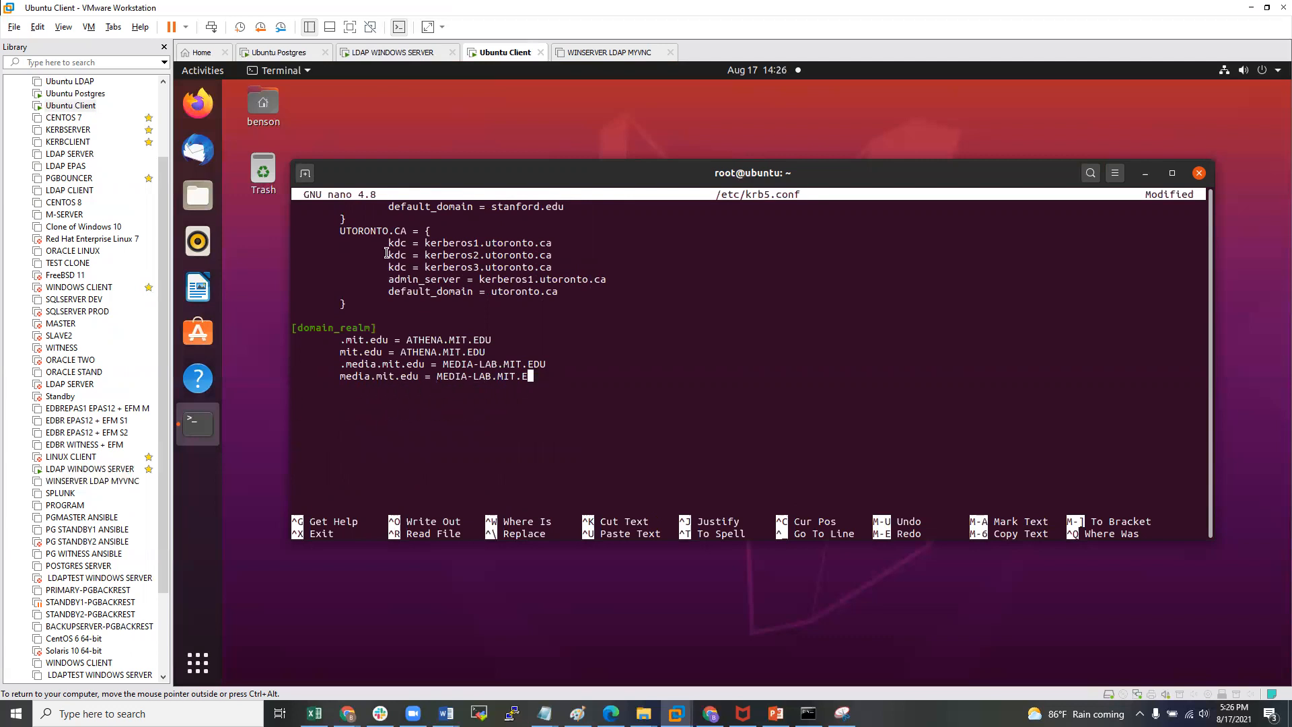
- Delete the remaining mit.edu and media-lab mappings mapped to ATHENA.MIT.EDU
{"action": "left_click_drag", "start_coordinate": [342, 342], "coordinate": [375, 335]}
{"action": "left_click", "coordinate": [348, 348]}
{"action": "double_click", "coordinate": [347, 349]}
{"action": "left_click_drag", "start_coordinate": [407, 343], "coordinate": [466, 339]}
{"action": "left_click", "coordinate": [438, 351]}
{"action": "left_click_drag", "start_coordinate": [340, 340], "coordinate": [493, 355]}
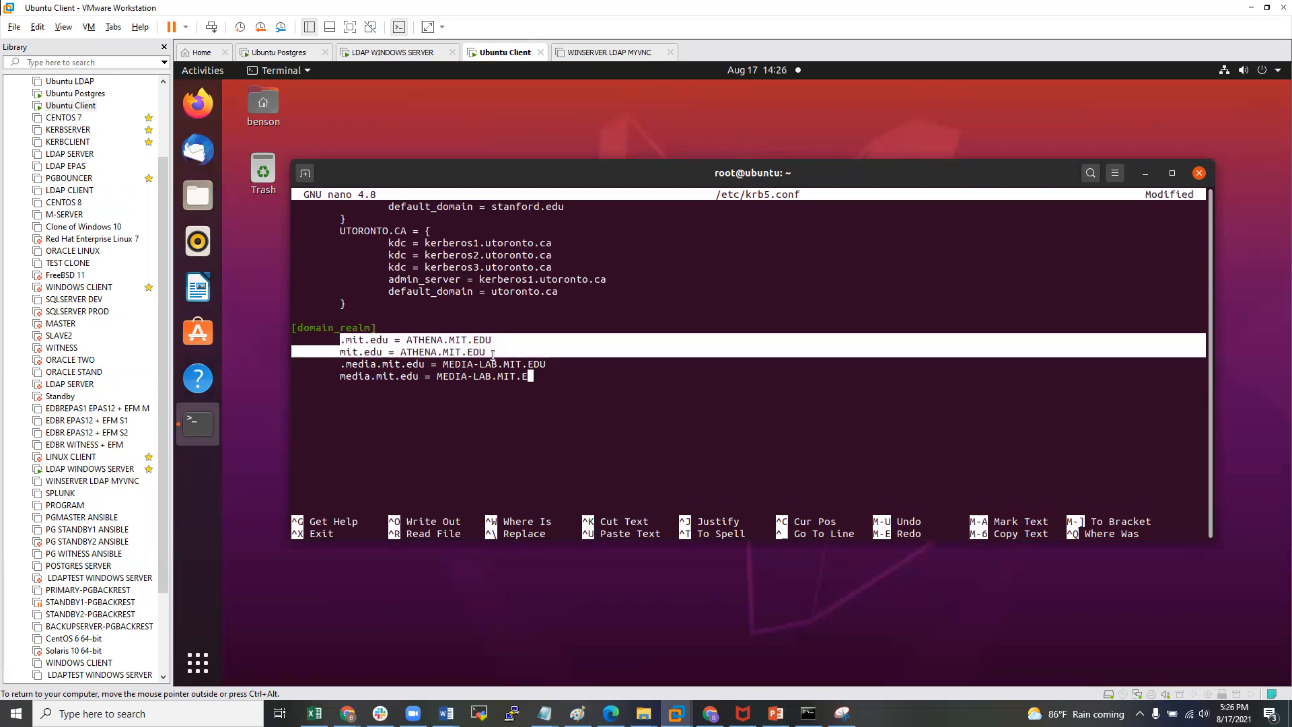
{"action": "left_click", "coordinate": [482, 342]}
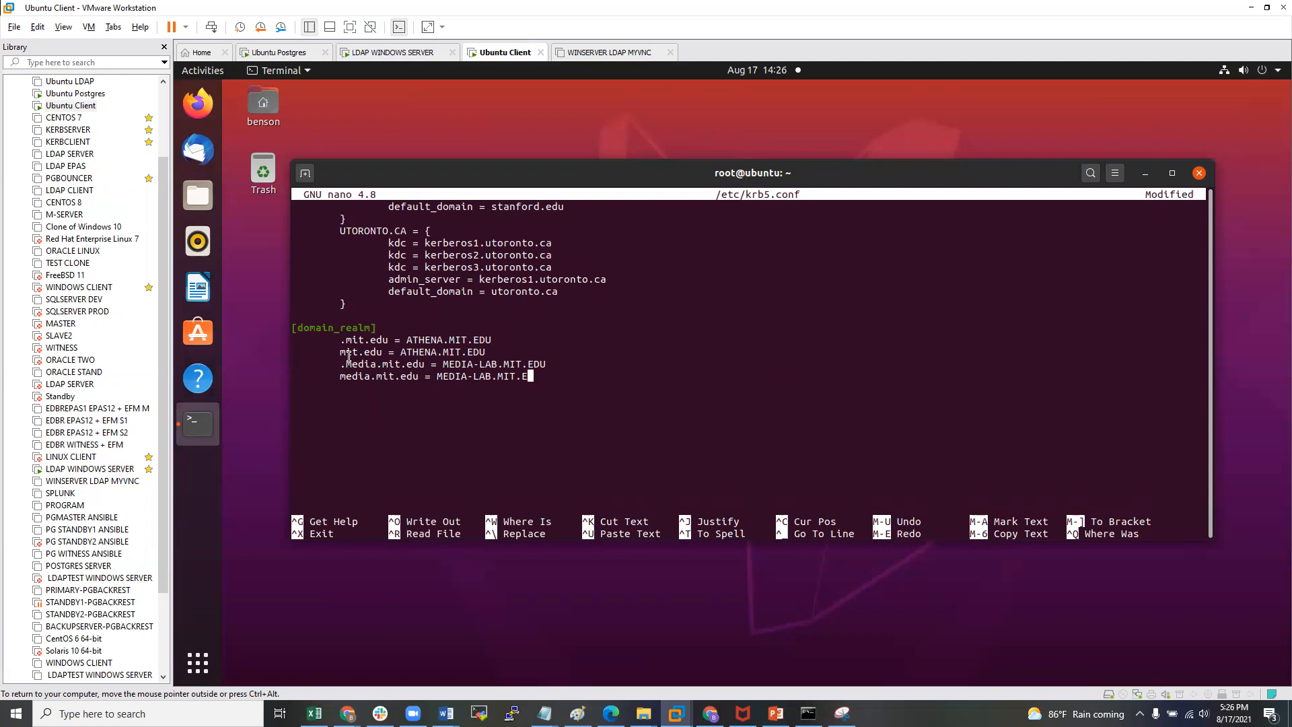
{"action": "left_click_drag", "start_coordinate": [341, 340], "coordinate": [429, 369]}
{"action": "left_click", "coordinate": [400, 354]}
{"action": "left_click", "coordinate": [406, 371]}
{"action": "key", "text": "BackSpace"}
{"action": "key", "text": "BackSpace"}
{"action": "key", "text": "BackSpace"}
{"action": "key", "text": "BackSpace"}
{"action": "key", "text": "BackSpace"}
{"action": "key", "text": "BackSpace"}
{"action": "key", "text": "BackSpace"}
{"action": "key", "text": "BackSpace"}
{"action": "key", "text": "BackSpace"}
{"action": "key", "text": "BackSpace"}
{"action": "key", "text": "BackSpace"}
{"action": "key", "text": "BackSpace"}
{"action": "key", "text": "BackSpace"}
{"action": "key", "text": "BackSpace"}
{"action": "key", "text": "BackSpace"}
{"action": "key", "text": "BackSpace"}
{"action": "key", "text": "BackSpace"}
{"action": "key", "text": "BackSpace"}
{"action": "key", "text": "BackSpace"}
{"action": "key", "text": "BackSpace"}
{"action": "key", "text": "BackSpace"}
{"action": "key", "text": "BackSpace"}
{"action": "key", "text": "BackSpace"}
{"action": "key", "text": "BackSpace"}
{"action": "key", "text": "BackSpace"}
{"action": "key", "text": "BackSpace"}
{"action": "key", "text": "BackSpace"}
{"action": "key", "text": "BackSpace"}
{"action": "key", "text": "BackSpace"}
{"action": "key", "text": "BackSpace"}
{"action": "key", "text": "BackSpace"}
{"action": "key", "text": "BackSpace"}
{"action": "key", "text": "BackSpace"}
{"action": "key", "text": "BackSpace"}
{"action": "key", "text": "BackSpace"}
{"action": "key", "text": "BackSpace"}
{"action": "key", "text": "BackSpace"}
{"action": "key", "text": "BackSpace"}
{"action": "key", "text": "BackSpace"}
{"action": "key", "text": "BackSpace"}
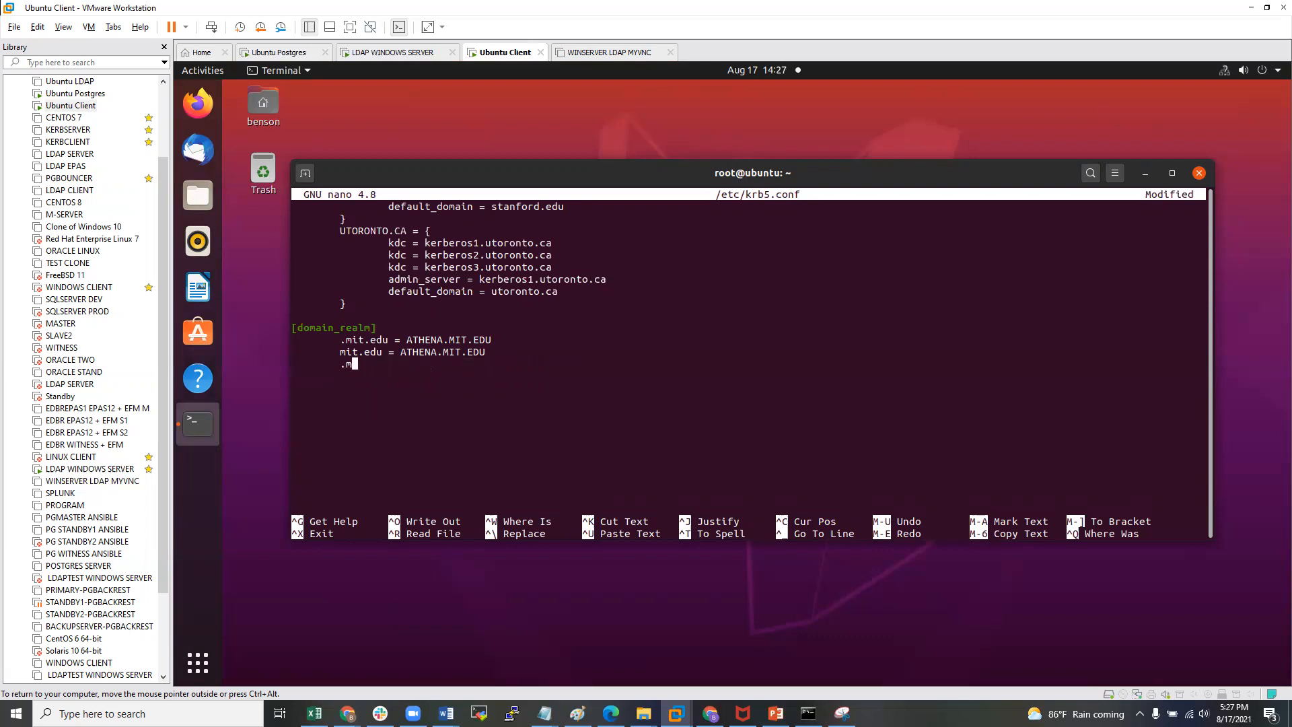
{"action": "key", "text": "BackSpace"}
{"action": "key", "text": "BackSpace"}
{"action": "key", "text": "BackSpace"}
{"action": "key", "text": "BackSpace"}
{"action": "key", "text": "BackSpace"}
{"action": "key", "text": "BackSpace"}
{"action": "key", "text": "BackSpace"}
{"action": "key", "text": "BackSpace"}
{"action": "key", "text": "BackSpace"}
{"action": "key", "text": "BackSpace"}
{"action": "key", "text": "BackSpace"}
{"action": "key", "text": "BackSpace"}
{"action": "key", "text": "BackSpace"}
{"action": "key", "text": "BackSpace"}
{"action": "key", "text": "BackSpace"}
{"action": "key", "text": "BackSpace"}
{"action": "key", "text": "BackSpace"}
{"action": "key", "text": "BackSpace"}
{"action": "key", "text": "BackSpace"}
{"action": "key", "text": "BackSpace"}
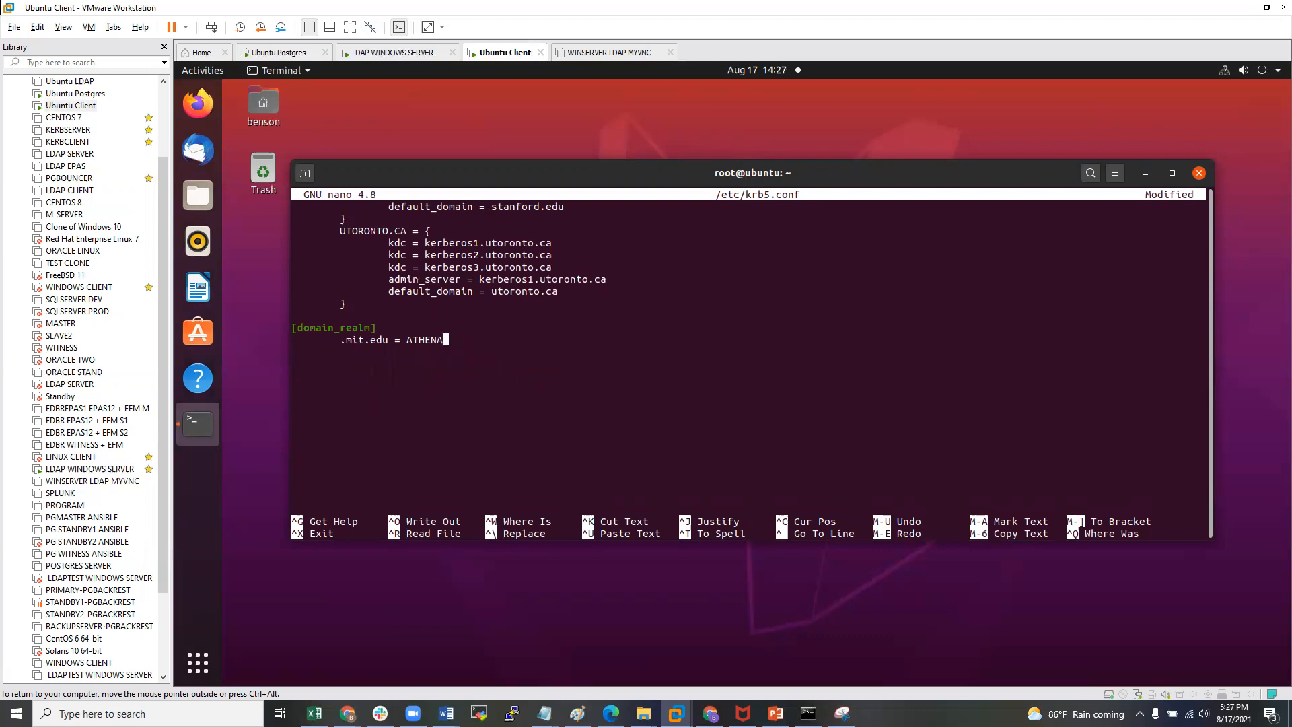
{"action": "key", "text": "BackSpace"}
{"action": "key", "text": "BackSpace"}
{"action": "key", "text": "BackSpace"}
{"action": "key", "text": "BackSpace"}
{"action": "key", "text": "BackSpace"}
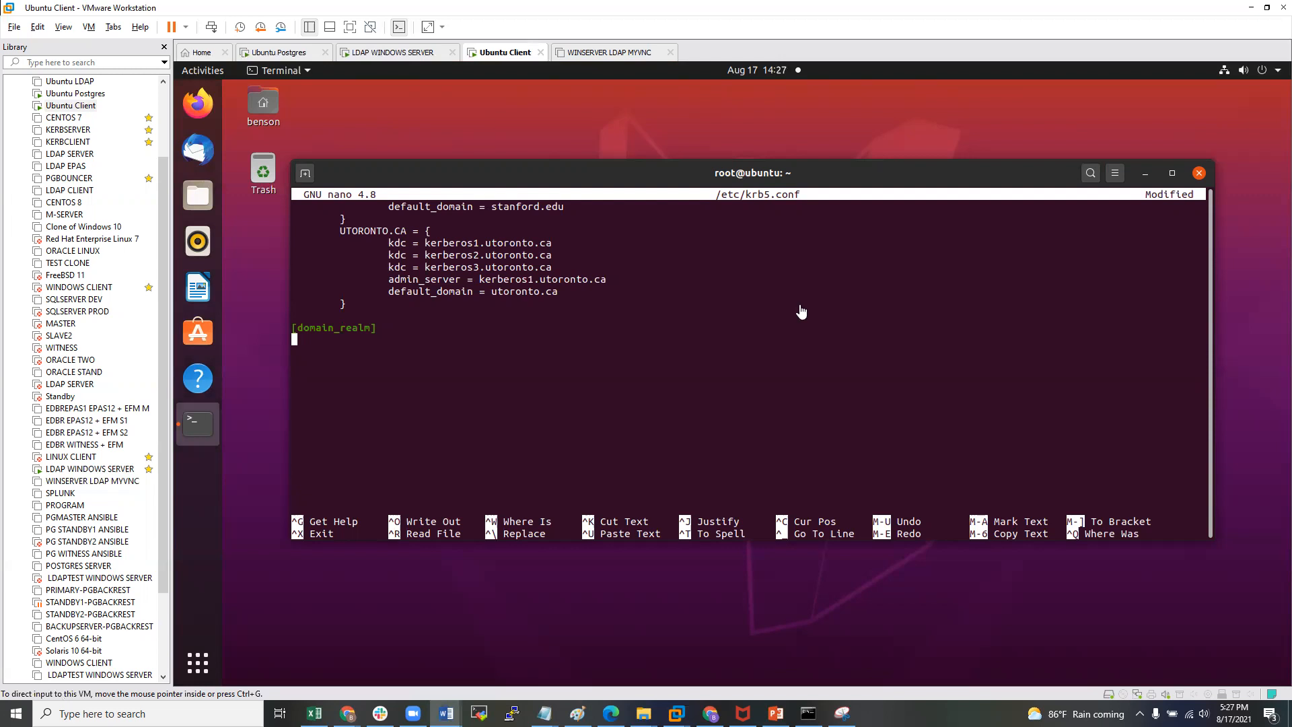
- Add '.hopto.org = HOPTO.ORG' and a copied 'hopto.org = HOPTO.ORG' line under [domain_realm]
{"action": "left_click", "coordinate": [474, 351]}
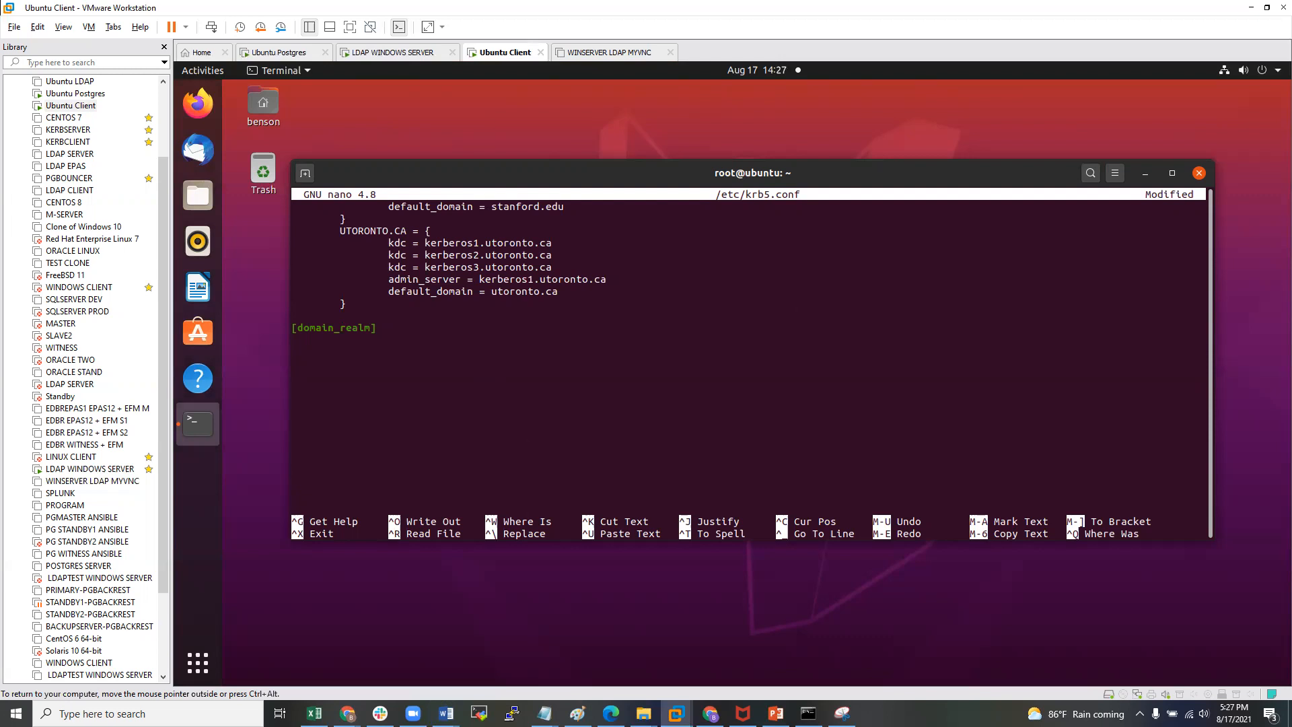
{"action": "type", "text": ".hopto"}
{"action": "type", "text": ".org = HOTPTO"}
{"action": "key", "text": "BackSpace"}
{"action": "key", "text": "BackSpace"}
{"action": "key", "text": "BackSpace"}
{"action": "type", "text": "PTO.ORG"}
{"action": "left_click", "coordinate": [299, 342]}
{"action": "left_click_drag", "start_coordinate": [300, 342], "coordinate": [429, 340]}
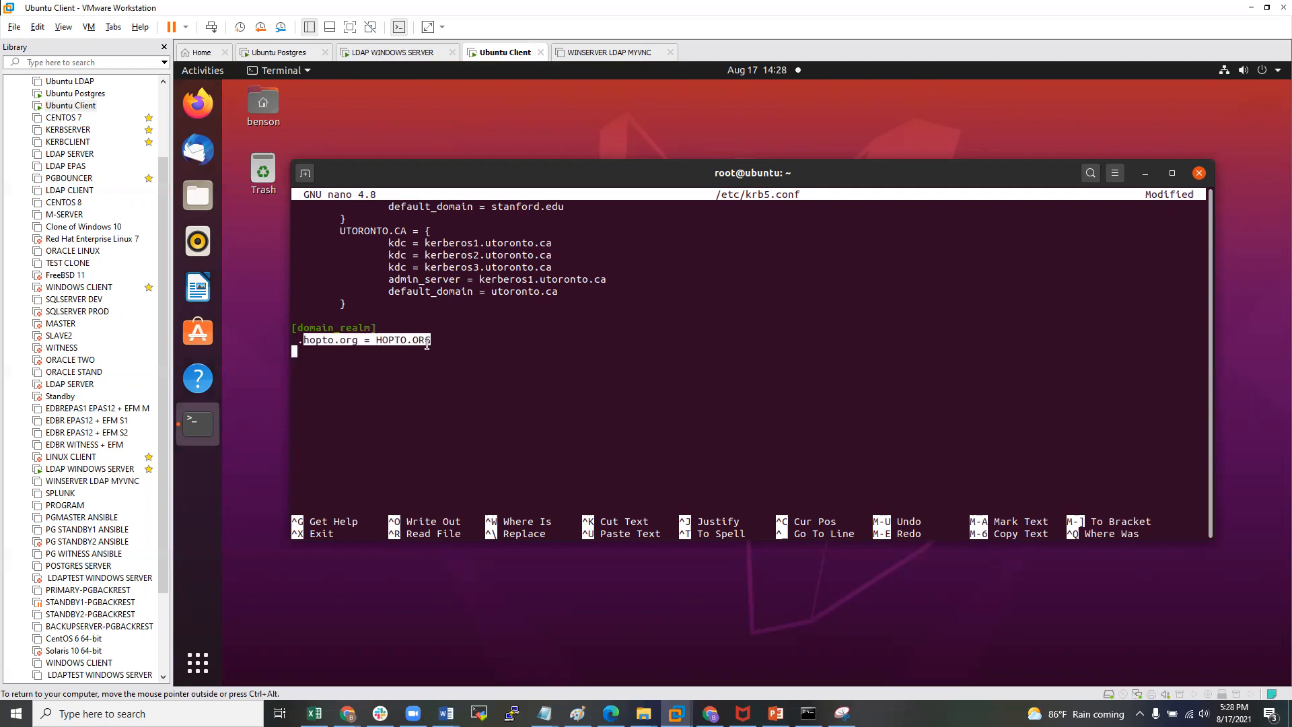
{"action": "middle_click", "coordinate": [426, 345]}
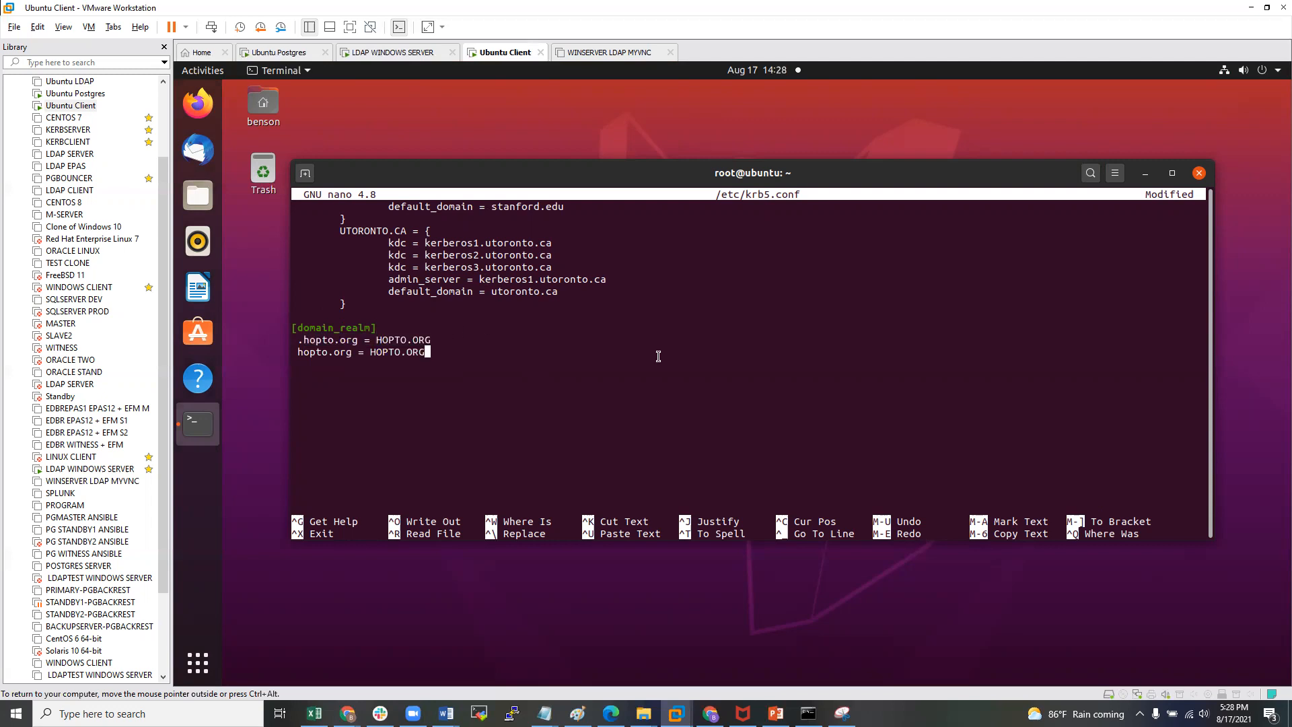
{"action": "key", "text": "Up"}
{"action": "key", "text": "Up"}
{"action": "key", "text": "Up"}
- Delete the UTORONTO.CA and stanford.edu realm blocks from [realms]
{"action": "scroll", "coordinate": [546, 302], "scroll_direction": "up", "scroll_amount": 12}
{"action": "scroll", "coordinate": [544, 302], "scroll_direction": "up", "scroll_amount": 5}
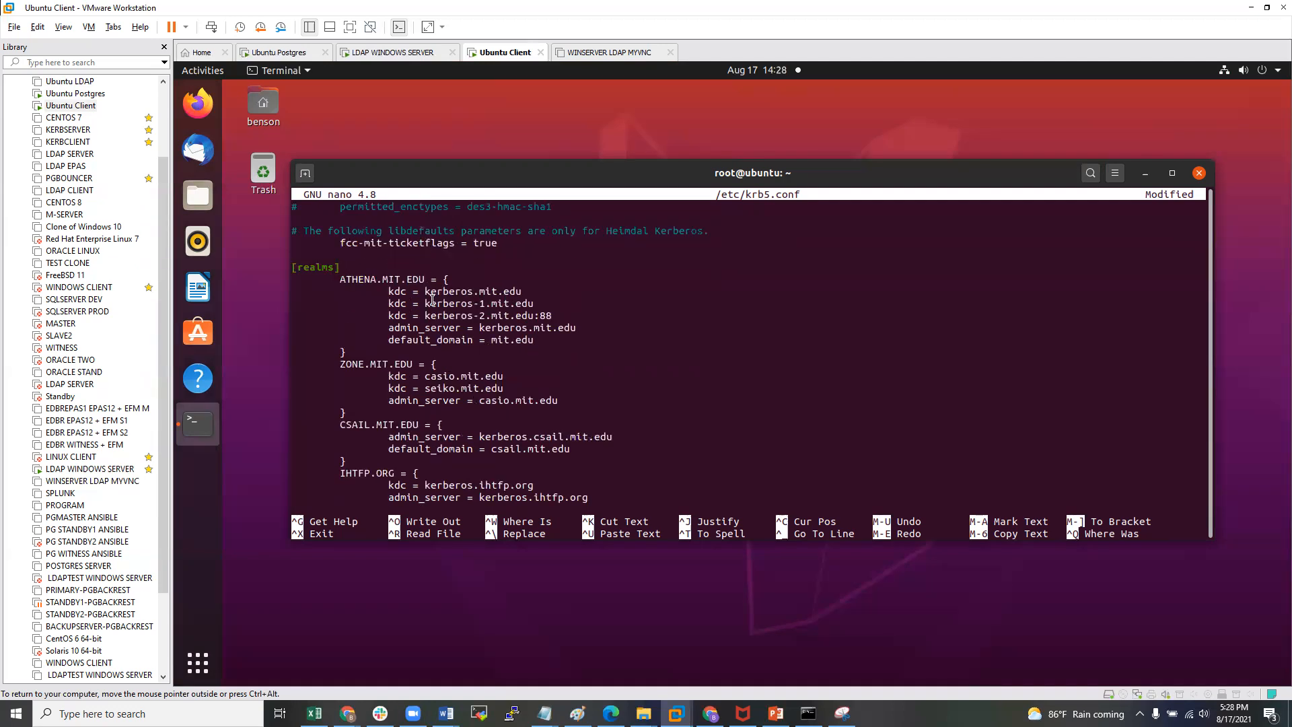
{"action": "key", "text": "Down"}
{"action": "key", "text": "Down"}
{"action": "key", "text": "Down"}
{"action": "key", "text": "Down"}
{"action": "key", "text": "Down"}
{"action": "key", "text": "Down"}
{"action": "scroll", "coordinate": [411, 390], "scroll_direction": "down", "scroll_amount": 7}
{"action": "scroll", "coordinate": [512, 364], "scroll_direction": "down", "scroll_amount": 6}
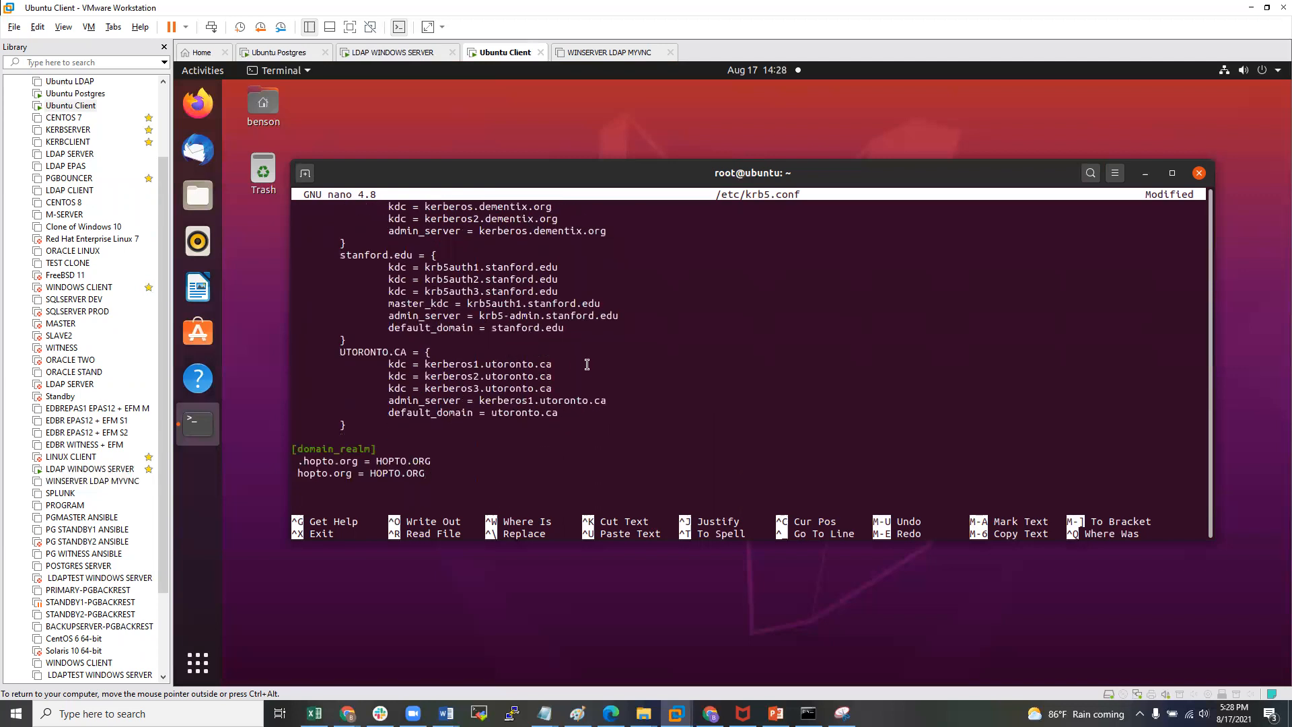
{"action": "key", "text": "Up"}
{"action": "key", "text": "Up"}
{"action": "key", "text": "Up"}
{"action": "key", "text": "Up"}
{"action": "key", "text": "Up"}
{"action": "key", "text": "Left"}
{"action": "key", "text": "BackSpace"}
{"action": "key", "text": "BackSpace"}
{"action": "key", "text": "BackSpace"}
{"action": "key", "text": "BackSpace"}
{"action": "key", "text": "BackSpace"}
{"action": "key", "text": "BackSpace"}
{"action": "key", "text": "BackSpace"}
{"action": "key", "text": "BackSpace"}
{"action": "key", "text": "BackSpace"}
{"action": "key", "text": "BackSpace"}
{"action": "key", "text": "BackSpace"}
{"action": "key", "text": "BackSpace"}
{"action": "key", "text": "BackSpace"}
{"action": "key", "text": "BackSpace"}
{"action": "key", "text": "BackSpace"}
{"action": "key", "text": "BackSpace"}
{"action": "key", "text": "BackSpace"}
{"action": "key", "text": "BackSpace"}
{"action": "key", "text": "BackSpace"}
{"action": "key", "text": "BackSpace"}
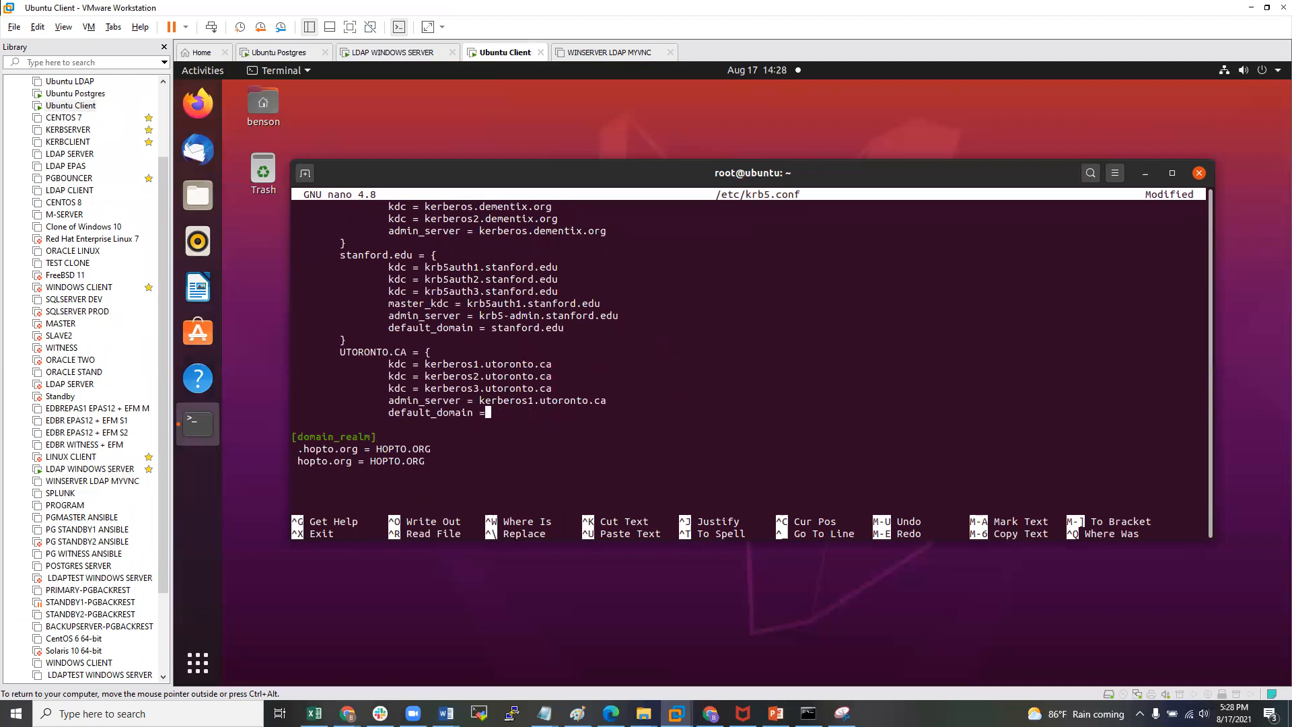
{"action": "key", "text": "BackSpace"}
{"action": "key", "text": "BackSpace"}
{"action": "key", "text": "BackSpace"}
{"action": "key", "text": "BackSpace"}
{"action": "key", "text": "BackSpace"}
{"action": "key", "text": "BackSpace"}
{"action": "key", "text": "BackSpace"}
{"action": "key", "text": "BackSpace"}
{"action": "key", "text": "BackSpace"}
{"action": "key", "text": "BackSpace"}
{"action": "key", "text": "BackSpace"}
{"action": "key", "text": "BackSpace"}
{"action": "key", "text": "BackSpace"}
{"action": "key", "text": "BackSpace"}
{"action": "key", "text": "BackSpace"}
{"action": "key", "text": "BackSpace"}
{"action": "key", "text": "BackSpace"}
{"action": "key", "text": "BackSpace"}
{"action": "key", "text": "BackSpace"}
{"action": "key", "text": "BackSpace"}
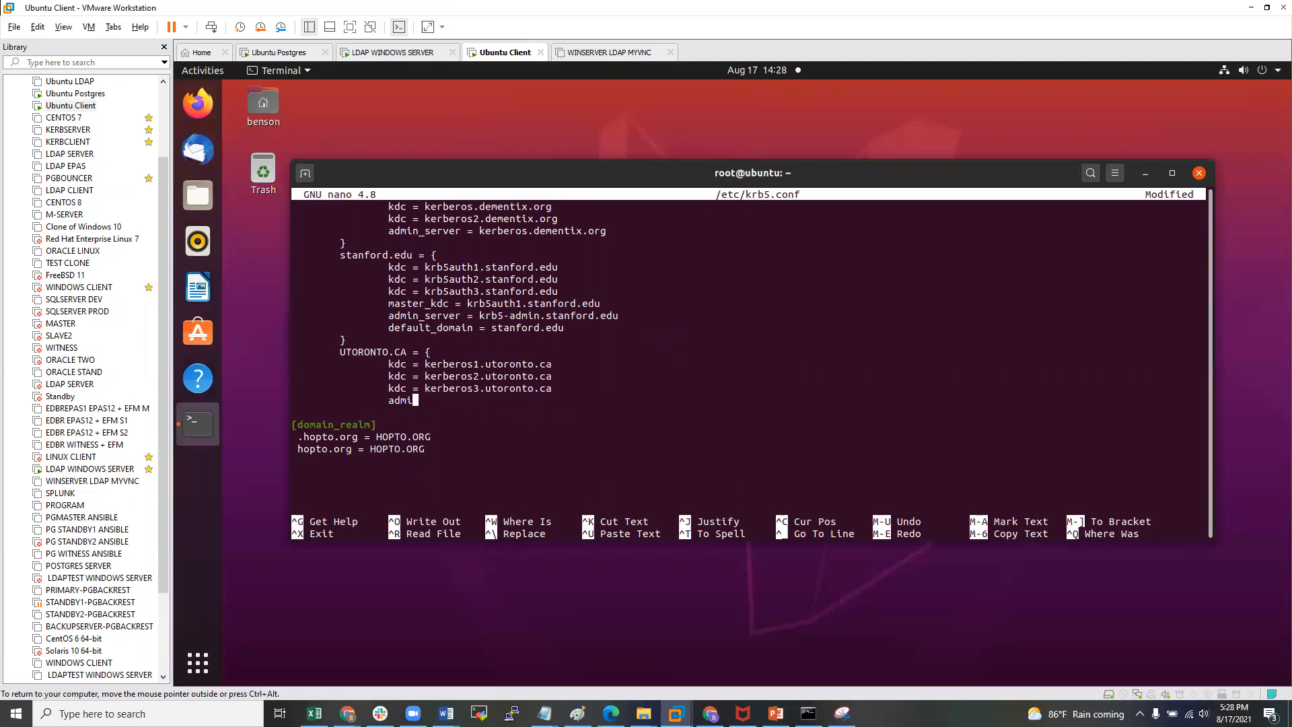
{"action": "key", "text": "BackSpace"}
{"action": "key", "text": "BackSpace"}
{"action": "key", "text": "BackSpace"}
{"action": "key", "text": "BackSpace"}
{"action": "key", "text": "BackSpace"}
{"action": "key", "text": "BackSpace"}
{"action": "key", "text": "BackSpace"}
{"action": "key", "text": "BackSpace"}
{"action": "key", "text": "BackSpace"}
{"action": "key", "text": "BackSpace"}
{"action": "key", "text": "BackSpace"}
{"action": "key", "text": "BackSpace"}
{"action": "key", "text": "BackSpace"}
{"action": "key", "text": "BackSpace"}
{"action": "key", "text": "BackSpace"}
{"action": "key", "text": "BackSpace"}
{"action": "key", "text": "BackSpace"}
{"action": "key", "text": "BackSpace"}
{"action": "key", "text": "BackSpace"}
{"action": "key", "text": "BackSpace"}
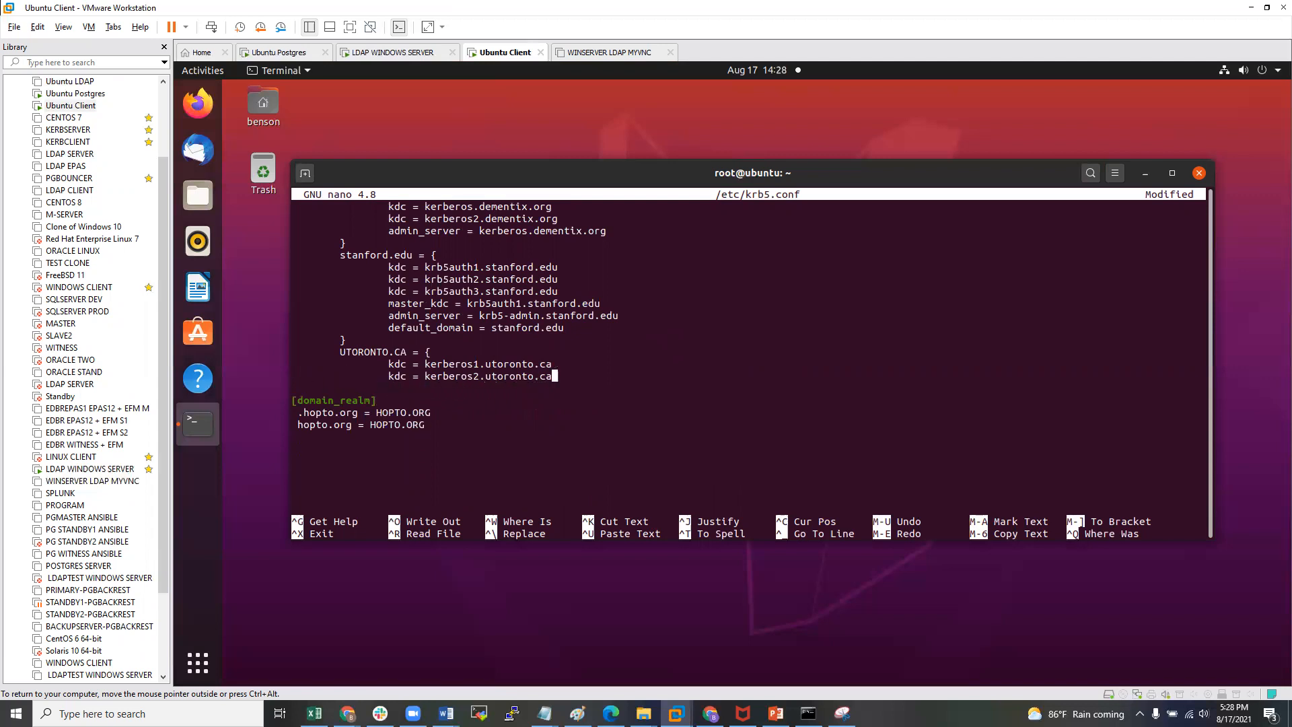
{"action": "key", "text": "BackSpace"}
{"action": "key", "text": "BackSpace"}
{"action": "key", "text": "BackSpace"}
{"action": "key", "text": "BackSpace"}
{"action": "key", "text": "BackSpace"}
{"action": "key", "text": "BackSpace"}
{"action": "key", "text": "BackSpace"}
{"action": "key", "text": "BackSpace"}
{"action": "key", "text": "BackSpace"}
{"action": "key", "text": "BackSpace"}
{"action": "key", "text": "BackSpace"}
{"action": "key", "text": "BackSpace"}
{"action": "key", "text": "BackSpace"}
{"action": "key", "text": "BackSpace"}
{"action": "key", "text": "BackSpace"}
{"action": "key", "text": "BackSpace"}
{"action": "key", "text": "BackSpace"}
{"action": "key", "text": "BackSpace"}
{"action": "key", "text": "BackSpace"}
{"action": "key", "text": "BackSpace"}
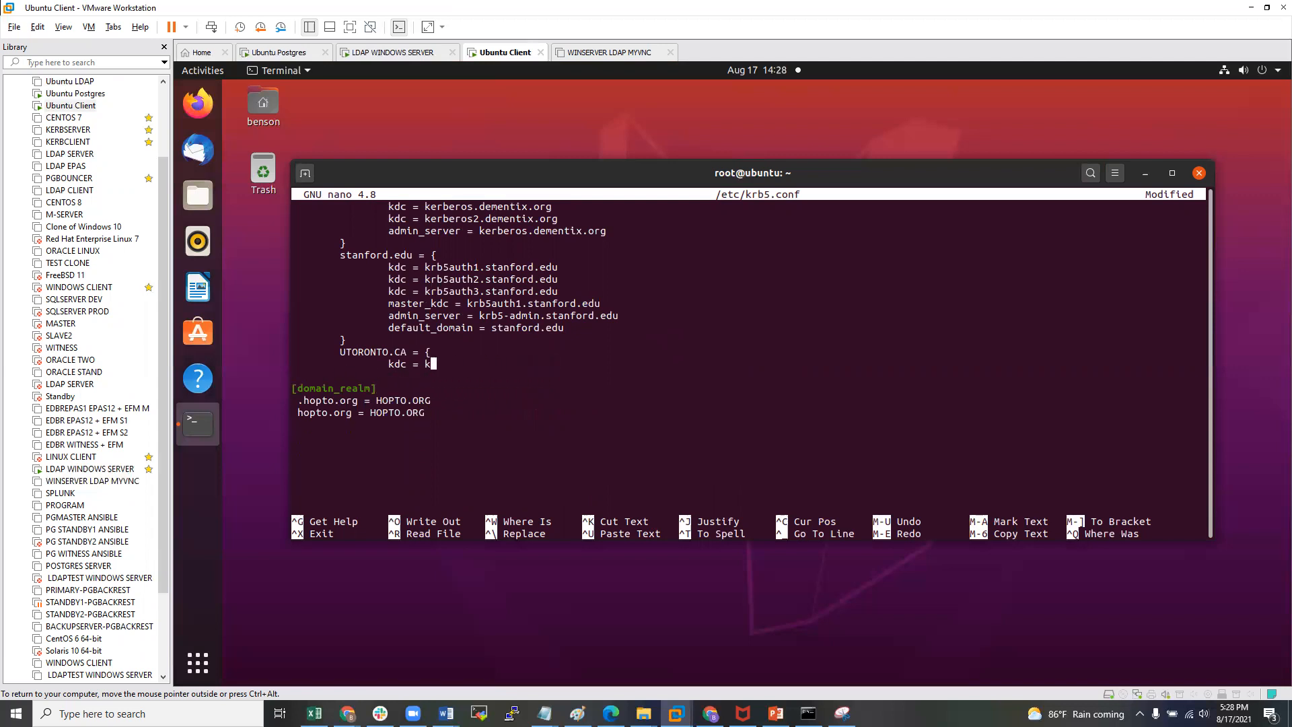
{"action": "key", "text": "BackSpace"}
{"action": "key", "text": "BackSpace"}
{"action": "key", "text": "BackSpace"}
{"action": "key", "text": "BackSpace"}
{"action": "key", "text": "BackSpace"}
{"action": "key", "text": "BackSpace"}
{"action": "key", "text": "BackSpace"}
{"action": "key", "text": "BackSpace"}
{"action": "key", "text": "BackSpace"}
{"action": "key", "text": "BackSpace"}
{"action": "key", "text": "BackSpace"}
{"action": "key", "text": "BackSpace"}
{"action": "key", "text": "BackSpace"}
{"action": "key", "text": "BackSpace"}
{"action": "key", "text": "BackSpace"}
{"action": "key", "text": "BackSpace"}
{"action": "key", "text": "BackSpace"}
{"action": "key", "text": "BackSpace"}
{"action": "key", "text": "BackSpace"}
{"action": "key", "text": "BackSpace"}
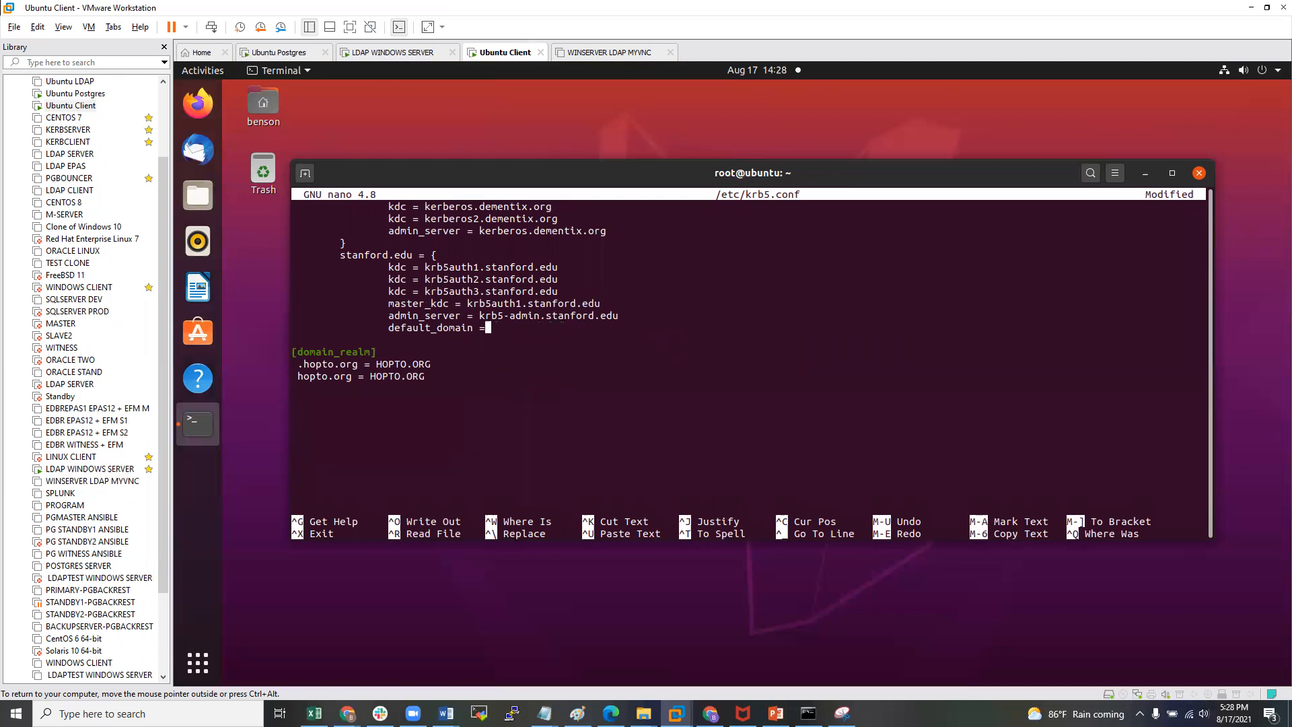
{"action": "key", "text": "BackSpace"}
{"action": "key", "text": "BackSpace"}
{"action": "key", "text": "BackSpace"}
{"action": "key", "text": "BackSpace"}
{"action": "key", "text": "BackSpace"}
{"action": "key", "text": "BackSpace"}
{"action": "key", "text": "BackSpace"}
{"action": "key", "text": "BackSpace"}
{"action": "key", "text": "BackSpace"}
{"action": "key", "text": "BackSpace"}
{"action": "key", "text": "BackSpace"}
{"action": "key", "text": "BackSpace"}
{"action": "key", "text": "BackSpace"}
{"action": "key", "text": "BackSpace"}
{"action": "key", "text": "BackSpace"}
{"action": "key", "text": "BackSpace"}
{"action": "key", "text": "BackSpace"}
{"action": "key", "text": "BackSpace"}
{"action": "key", "text": "BackSpace"}
{"action": "key", "text": "BackSpace"}
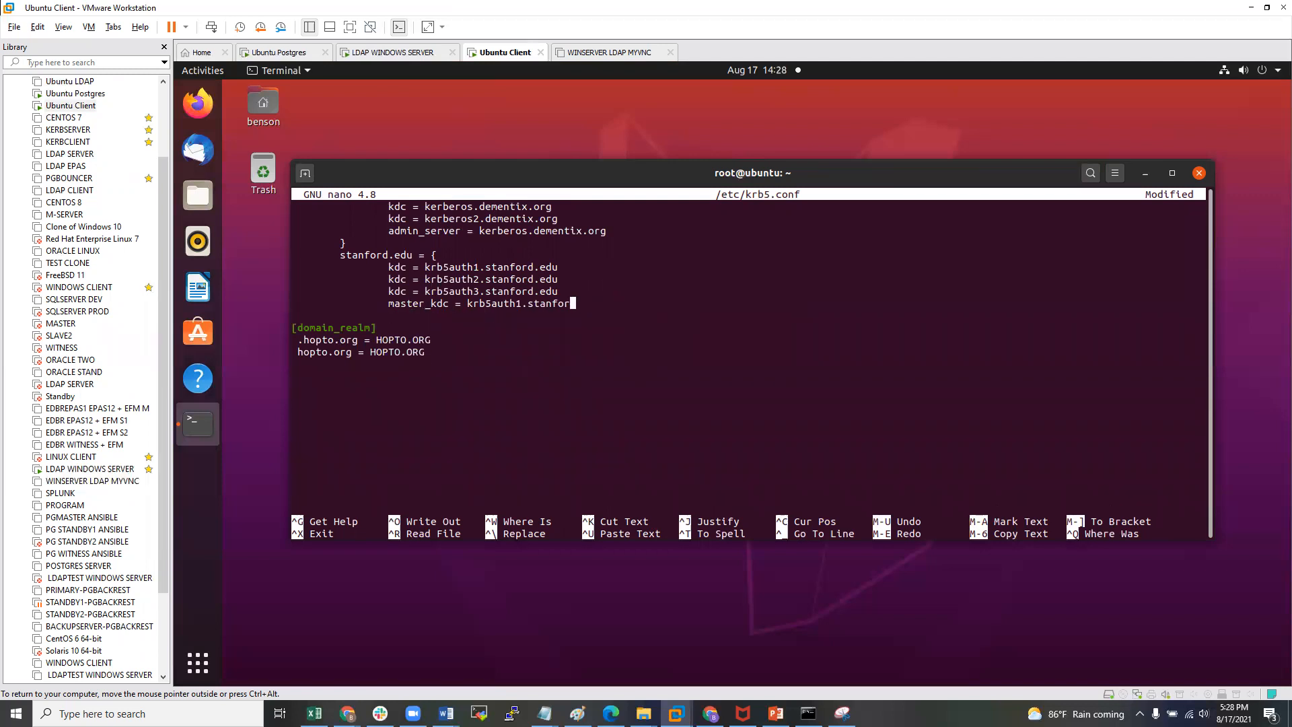
{"action": "key", "text": "BackSpace"}
{"action": "key", "text": "BackSpace"}
{"action": "key", "text": "BackSpace"}
{"action": "key", "text": "BackSpace"}
{"action": "key", "text": "BackSpace"}
{"action": "key", "text": "BackSpace"}
{"action": "key", "text": "BackSpace"}
{"action": "key", "text": "BackSpace"}
{"action": "key", "text": "BackSpace"}
{"action": "key", "text": "BackSpace"}
{"action": "key", "text": "BackSpace"}
{"action": "key", "text": "BackSpace"}
{"action": "key", "text": "BackSpace"}
{"action": "key", "text": "BackSpace"}
{"action": "key", "text": "BackSpace"}
{"action": "key", "text": "BackSpace"}
{"action": "key", "text": "BackSpace"}
{"action": "key", "text": "BackSpace"}
{"action": "key", "text": "BackSpace"}
{"action": "key", "text": "BackSpace"}
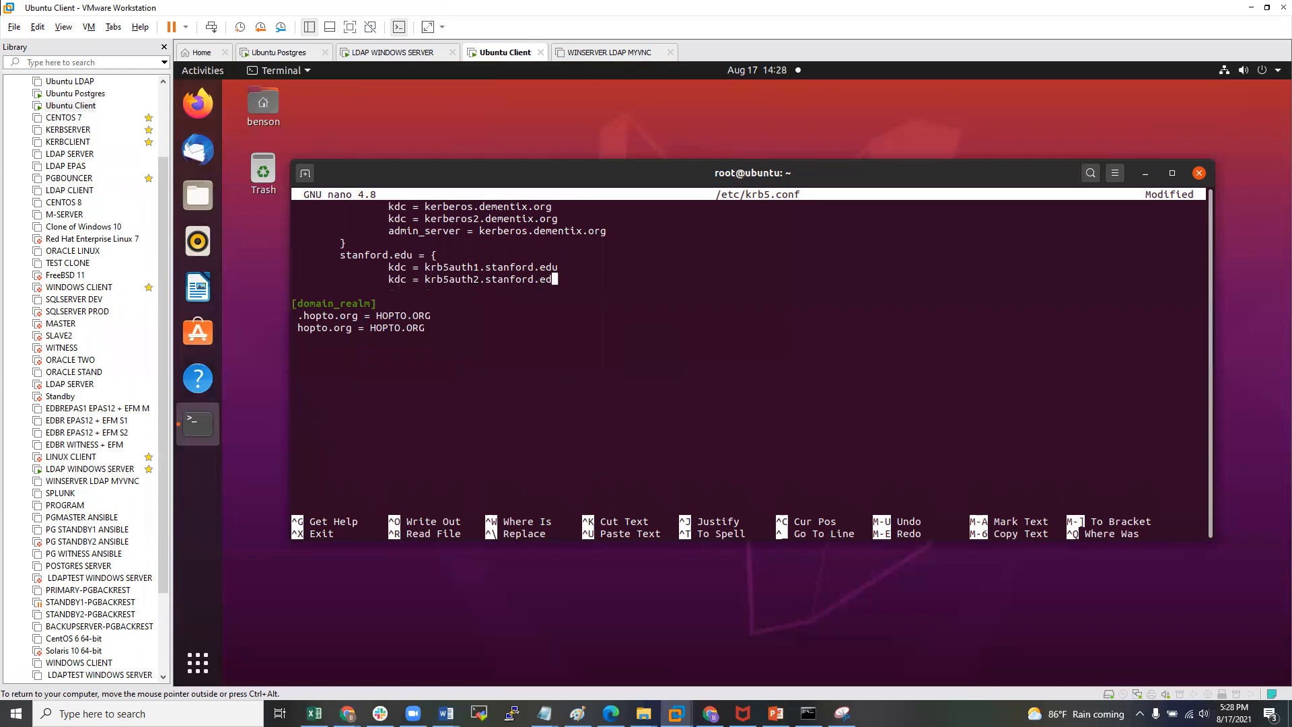
{"action": "key", "text": "BackSpace"}
{"action": "key", "text": "BackSpace"}
{"action": "key", "text": "BackSpace"}
{"action": "key", "text": "BackSpace"}
{"action": "key", "text": "BackSpace"}
{"action": "key", "text": "BackSpace"}
{"action": "key", "text": "BackSpace"}
{"action": "key", "text": "BackSpace"}
{"action": "key", "text": "BackSpace"}
{"action": "key", "text": "BackSpace"}
{"action": "key", "text": "BackSpace"}
{"action": "key", "text": "BackSpace"}
{"action": "key", "text": "BackSpace"}
{"action": "key", "text": "BackSpace"}
{"action": "key", "text": "BackSpace"}
{"action": "key", "text": "BackSpace"}
{"action": "key", "text": "BackSpace"}
{"action": "key", "text": "BackSpace"}
{"action": "key", "text": "BackSpace"}
{"action": "key", "text": "BackSpace"}
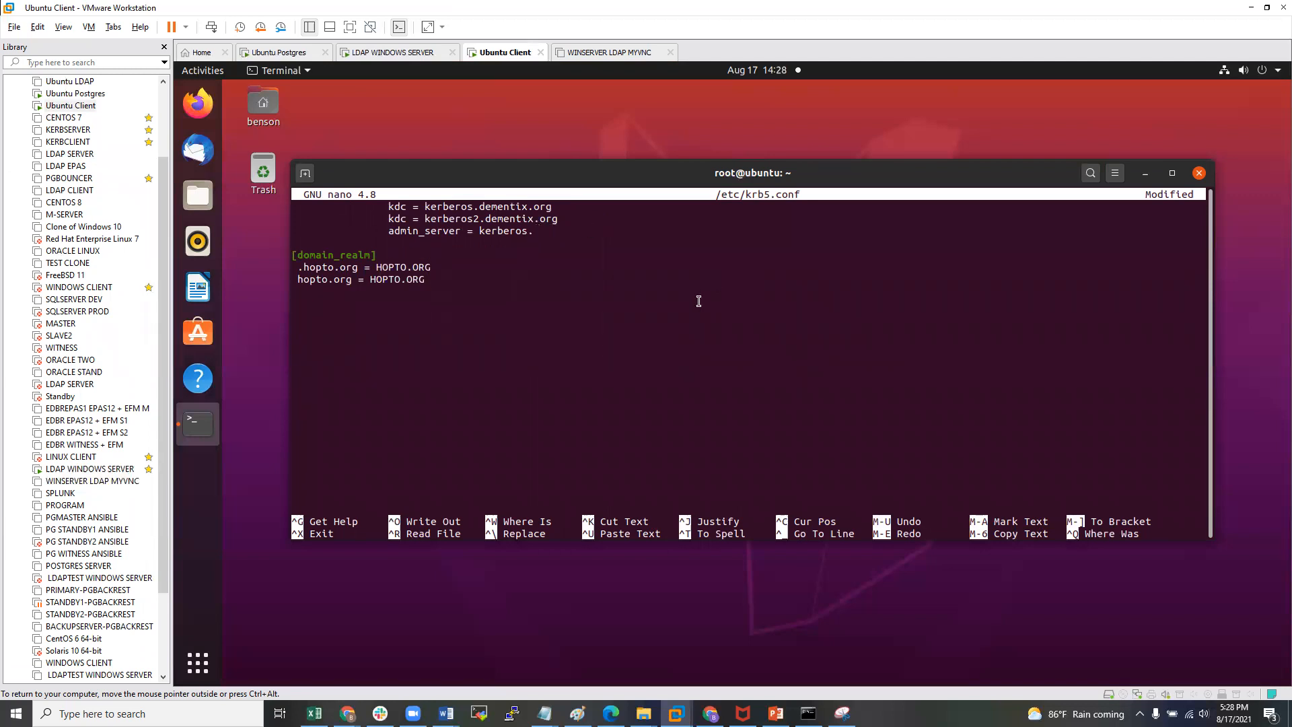
- Delete the ATHENA.MIT.EDU, ZONE.MIT.EDU and CSAIL.MIT.EDU realm blocks
{"action": "scroll", "coordinate": [606, 329], "scroll_direction": "up", "scroll_amount": 4}
{"action": "scroll", "coordinate": [605, 329], "scroll_direction": "up", "scroll_amount": 2}
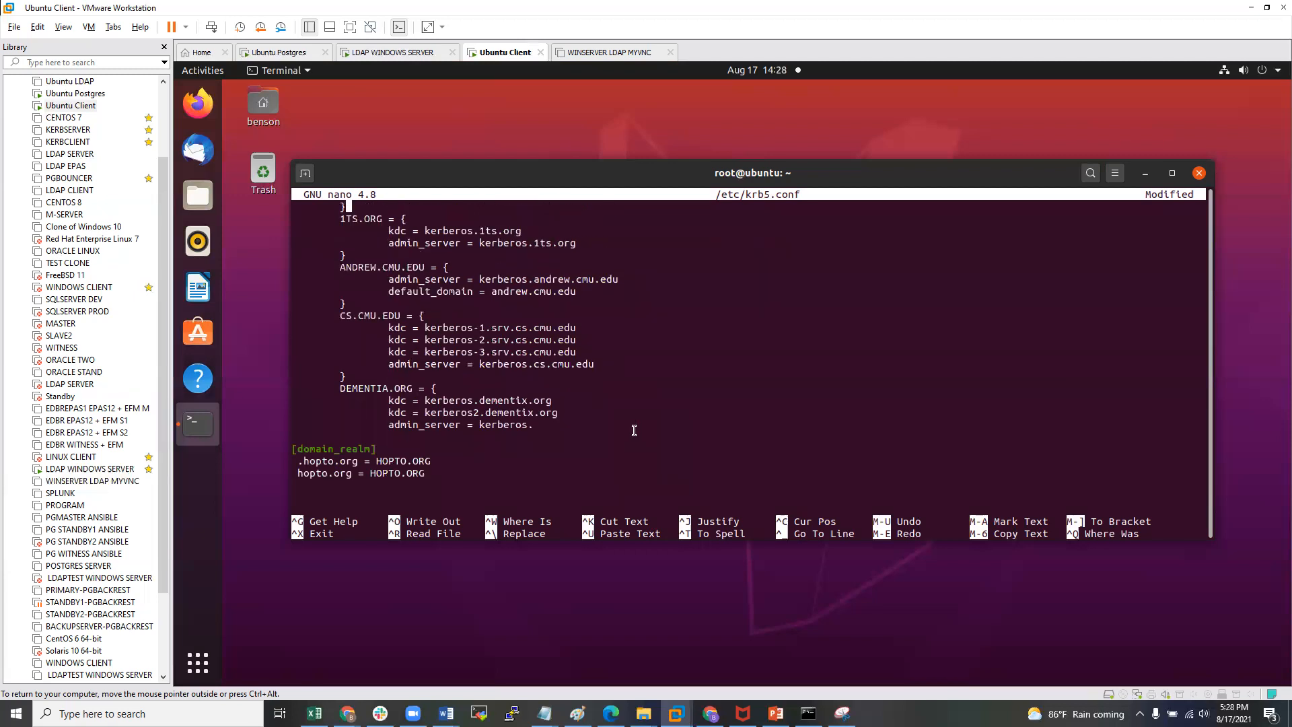
{"action": "scroll", "coordinate": [629, 417], "scroll_direction": "up", "scroll_amount": 7}
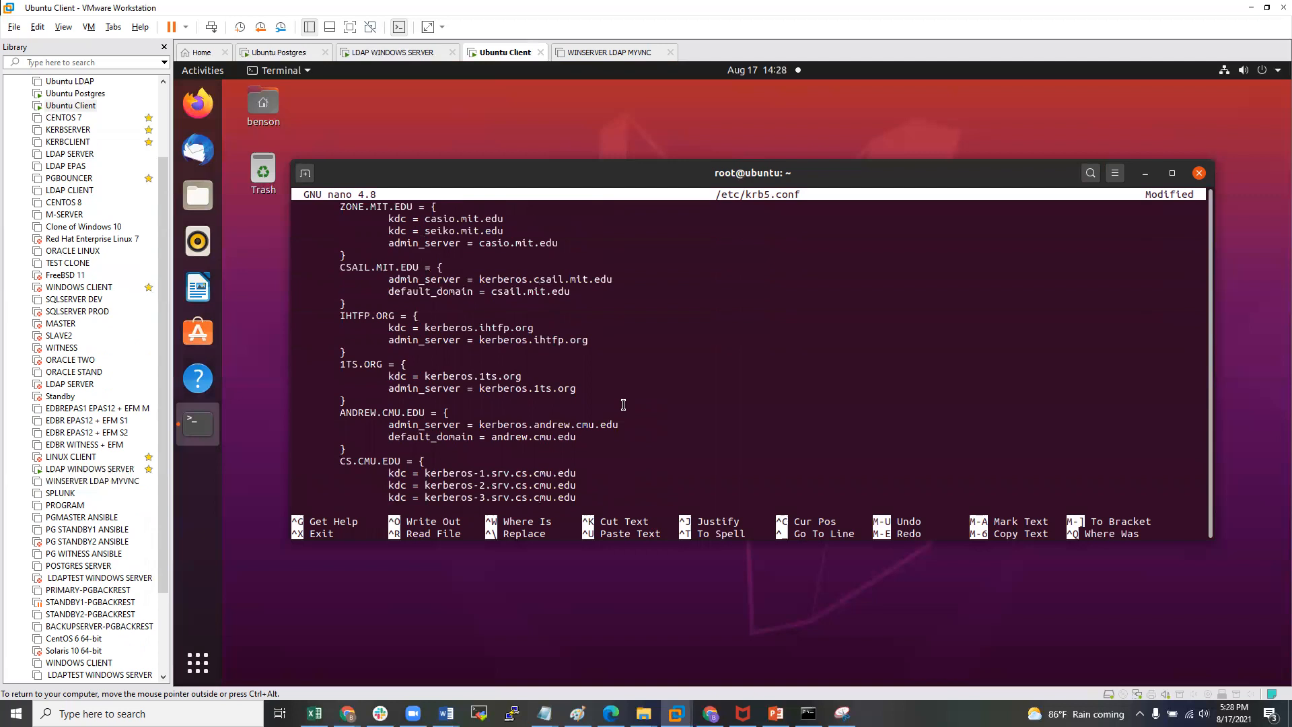
{"action": "key", "text": "Down"}
{"action": "key", "text": "Down"}
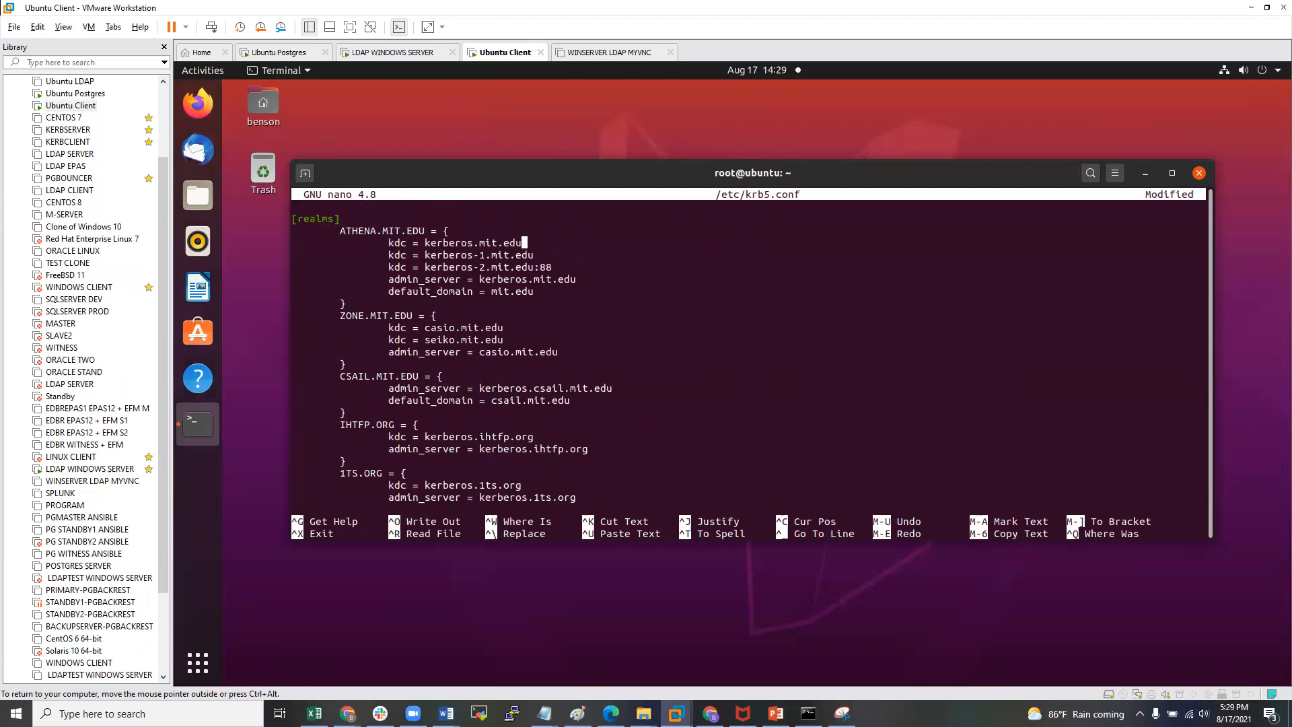
{"action": "key", "text": "Delete"}
{"action": "key", "text": "Delete"}
{"action": "key", "text": "Delete"}
{"action": "key", "text": "Delete"}
{"action": "key", "text": "Delete"}
{"action": "key", "text": "Delete"}
{"action": "key", "text": "Delete"}
{"action": "key", "text": "Delete"}
{"action": "key", "text": "Delete"}
{"action": "key", "text": "Delete"}
{"action": "key", "text": "Delete"}
{"action": "key", "text": "Delete"}
{"action": "key", "text": "Delete"}
{"action": "key", "text": "Delete"}
{"action": "key", "text": "Delete"}
{"action": "key", "text": "Delete"}
{"action": "key", "text": "Delete"}
{"action": "key", "text": "Delete"}
{"action": "key", "text": "Delete"}
{"action": "key", "text": "Delete"}
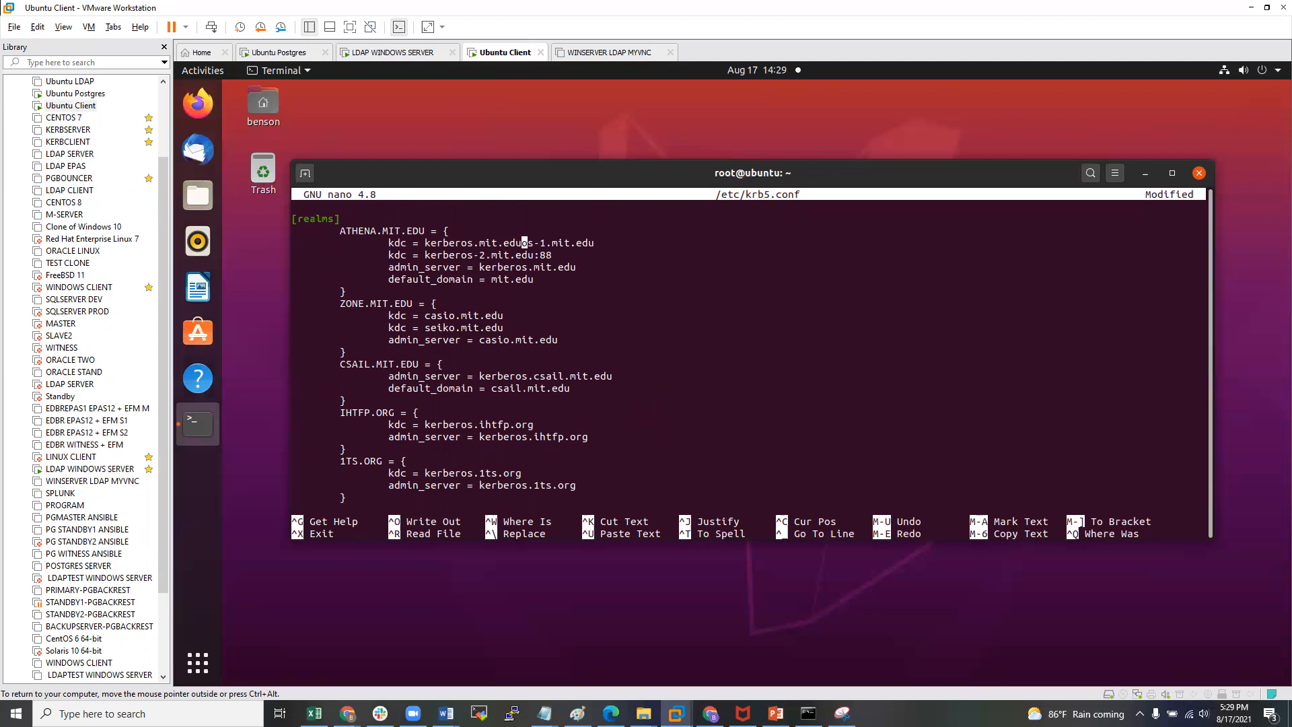
{"action": "key", "text": "Delete"}
{"action": "key", "text": "Delete"}
{"action": "key", "text": "Delete"}
{"action": "key", "text": "Delete"}
{"action": "key", "text": "Delete"}
{"action": "key", "text": "Delete"}
{"action": "key", "text": "Delete"}
{"action": "key", "text": "Delete"}
{"action": "key", "text": "Delete"}
{"action": "key", "text": "Delete"}
{"action": "key", "text": "Delete"}
{"action": "key", "text": "Delete"}
{"action": "key", "text": "Delete"}
{"action": "key", "text": "Delete"}
{"action": "key", "text": "Delete"}
{"action": "key", "text": "Delete"}
{"action": "key", "text": "Delete"}
{"action": "key", "text": "Delete"}
{"action": "key", "text": "Delete"}
{"action": "key", "text": "Delete"}
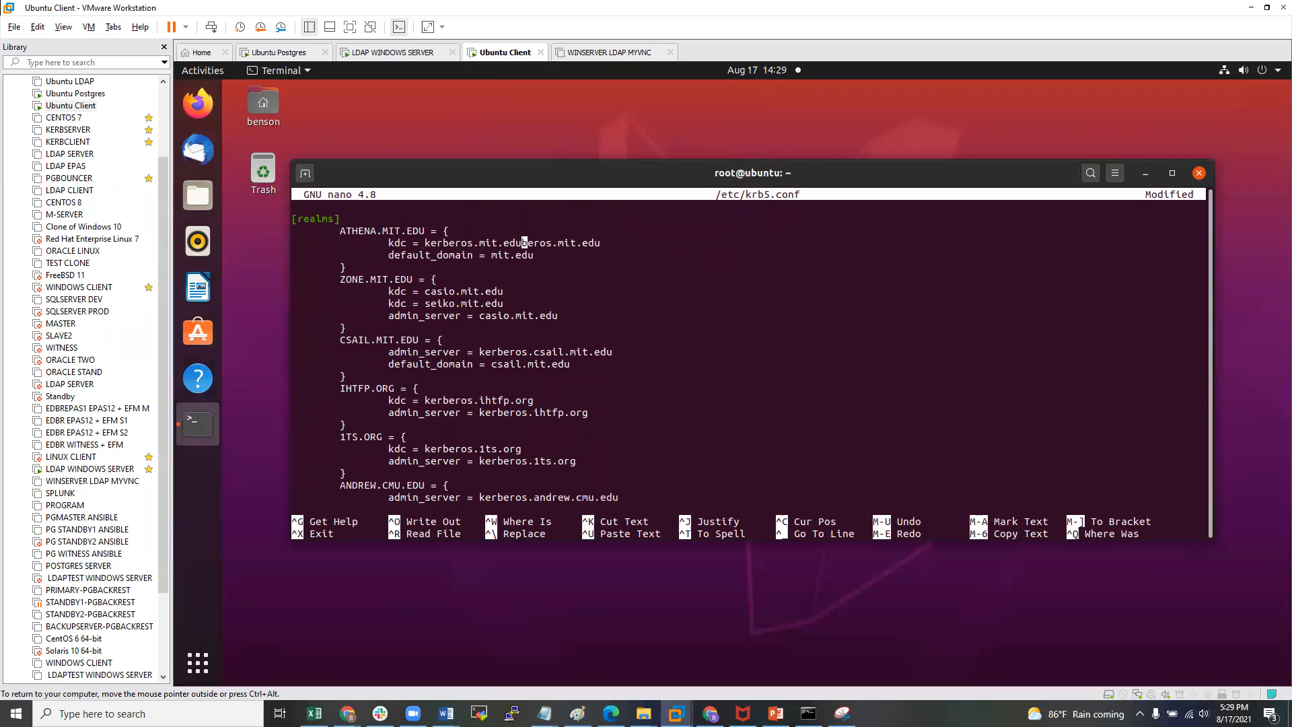
{"action": "key", "text": "Delete"}
{"action": "key", "text": "Delete"}
{"action": "key", "text": "Delete"}
{"action": "key", "text": "Delete"}
{"action": "key", "text": "Delete"}
{"action": "key", "text": "Delete"}
{"action": "key", "text": "Delete"}
{"action": "key", "text": "Delete"}
{"action": "key", "text": "Delete"}
{"action": "key", "text": "Delete"}
{"action": "key", "text": "Delete"}
{"action": "key", "text": "Delete"}
{"action": "key", "text": "Delete"}
{"action": "key", "text": "Delete"}
{"action": "key", "text": "Delete"}
{"action": "key", "text": "Delete"}
{"action": "key", "text": "Delete"}
{"action": "key", "text": "Delete"}
{"action": "key", "text": "Delete"}
{"action": "key", "text": "Delete"}
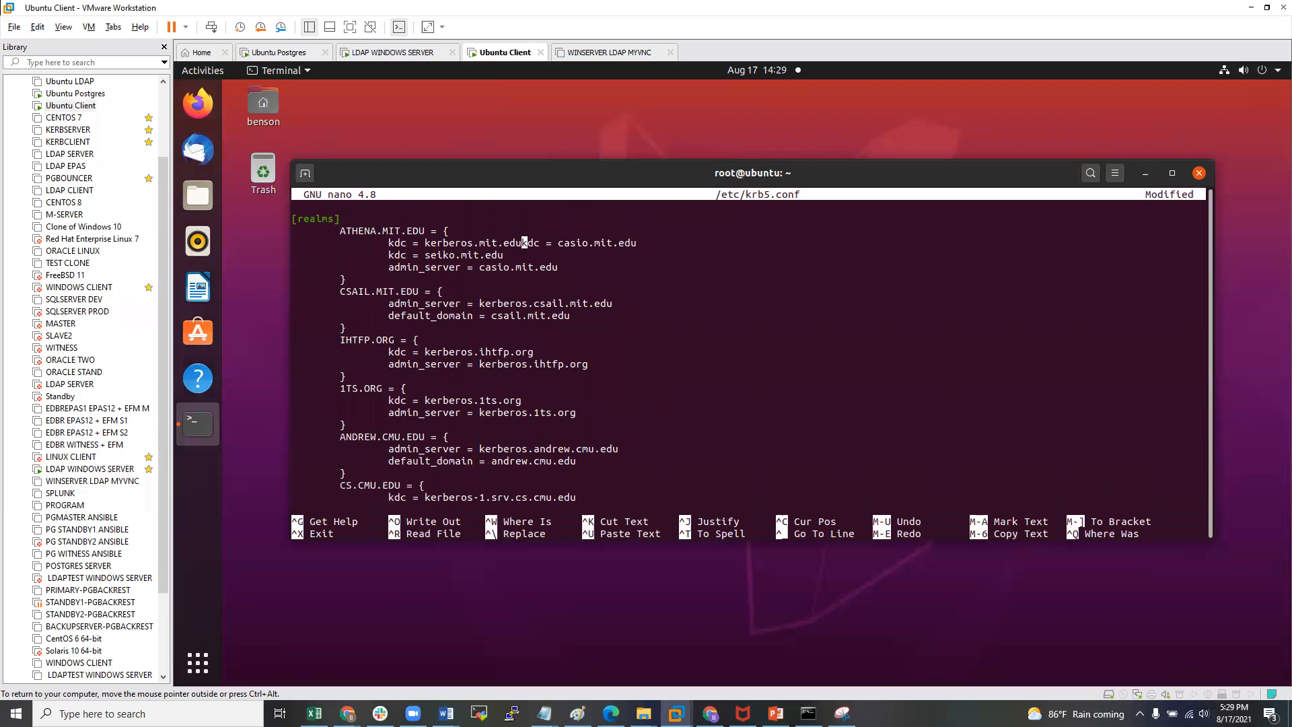
{"action": "key", "text": "Delete"}
{"action": "key", "text": "Delete"}
{"action": "key", "text": "Delete"}
{"action": "key", "text": "Delete"}
{"action": "key", "text": "Delete"}
{"action": "key", "text": "Delete"}
{"action": "key", "text": "Delete"}
{"action": "key", "text": "Delete"}
{"action": "key", "text": "Delete"}
{"action": "key", "text": "Delete"}
{"action": "key", "text": "Delete"}
{"action": "key", "text": "Delete"}
{"action": "key", "text": "Delete"}
{"action": "key", "text": "Delete"}
{"action": "key", "text": "Delete"}
{"action": "key", "text": "Delete"}
{"action": "key", "text": "Delete"}
{"action": "key", "text": "Delete"}
{"action": "key", "text": "Delete"}
{"action": "key", "text": "Delete"}
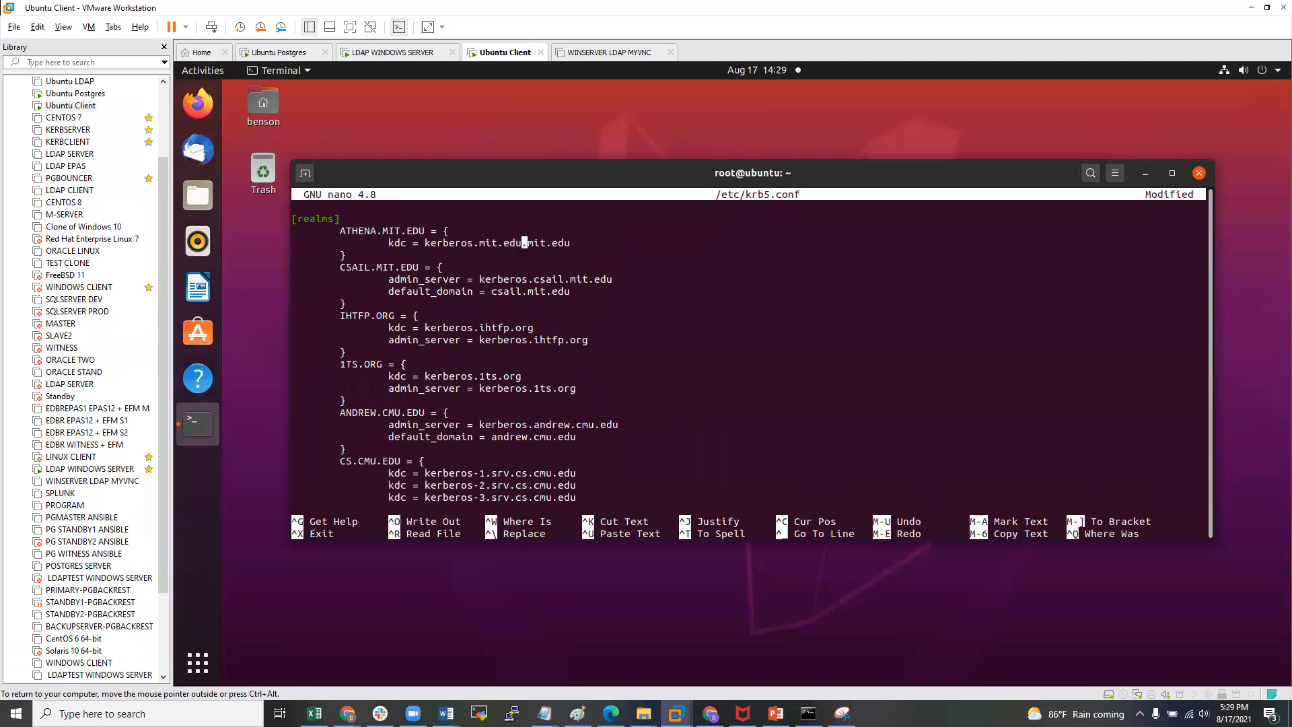
{"action": "key", "text": "Delete"}
{"action": "key", "text": "Delete"}
{"action": "key", "text": "Delete"}
{"action": "key", "text": "Delete"}
{"action": "key", "text": "Delete"}
{"action": "key", "text": "Delete"}
{"action": "key", "text": "Delete"}
{"action": "key", "text": "Delete"}
{"action": "key", "text": "Delete"}
{"action": "key", "text": "Delete"}
{"action": "key", "text": "Delete"}
{"action": "key", "text": "Delete"}
{"action": "key", "text": "Delete"}
{"action": "key", "text": "Delete"}
{"action": "key", "text": "Delete"}
{"action": "key", "text": "Delete"}
{"action": "key", "text": "Delete"}
{"action": "key", "text": "Delete"}
{"action": "key", "text": "Delete"}
{"action": "key", "text": "Delete"}
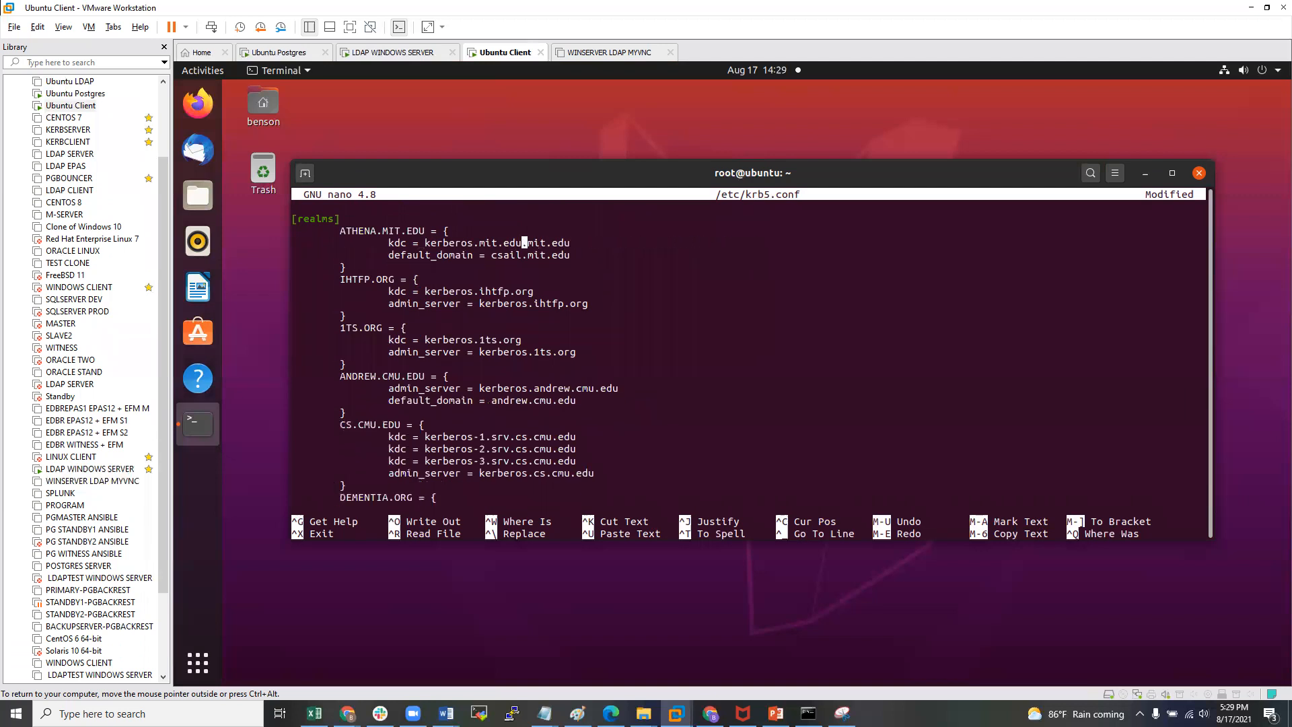
{"action": "key", "text": "Delete"}
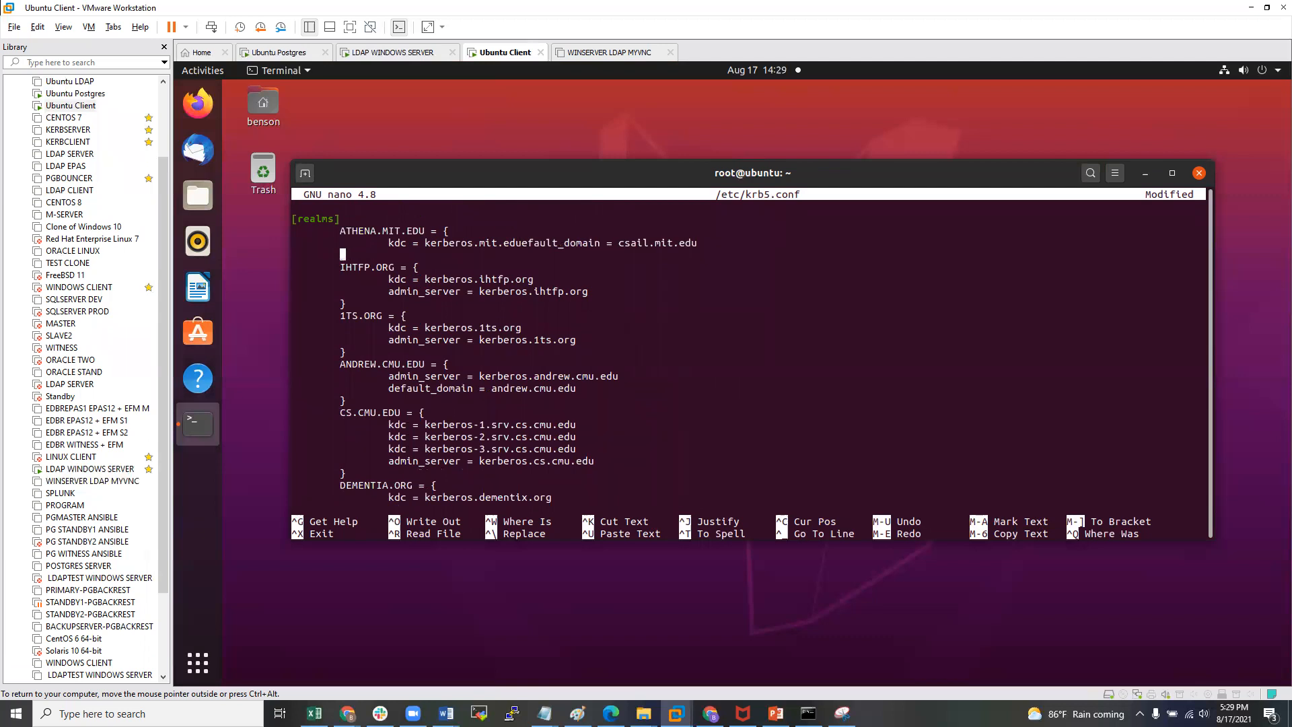
{"action": "key", "text": "BackSpace"}
{"action": "key", "text": "BackSpace"}
{"action": "key", "text": "BackSpace"}
{"action": "key", "text": "BackSpace"}
{"action": "key", "text": "BackSpace"}
{"action": "key", "text": "BackSpace"}
{"action": "key", "text": "BackSpace"}
{"action": "key", "text": "BackSpace"}
{"action": "key", "text": "BackSpace"}
{"action": "key", "text": "BackSpace"}
{"action": "key", "text": "BackSpace"}
{"action": "key", "text": "BackSpace"}
{"action": "key", "text": "BackSpace"}
{"action": "key", "text": "BackSpace"}
{"action": "key", "text": "BackSpace"}
{"action": "key", "text": "BackSpace"}
{"action": "key", "text": "BackSpace"}
{"action": "key", "text": "BackSpace"}
{"action": "key", "text": "BackSpace"}
{"action": "key", "text": "BackSpace"}
{"action": "key", "text": "BackSpace"}
{"action": "key", "text": "BackSpace"}
{"action": "key", "text": "BackSpace"}
{"action": "key", "text": "BackSpace"}
{"action": "key", "text": "BackSpace"}
{"action": "key", "text": "BackSpace"}
{"action": "key", "text": "BackSpace"}
{"action": "key", "text": "BackSpace"}
{"action": "key", "text": "BackSpace"}
{"action": "key", "text": "BackSpace"}
{"action": "key", "text": "BackSpace"}
{"action": "key", "text": "BackSpace"}
{"action": "key", "text": "BackSpace"}
{"action": "key", "text": "BackSpace"}
{"action": "key", "text": "BackSpace"}
{"action": "key", "text": "BackSpace"}
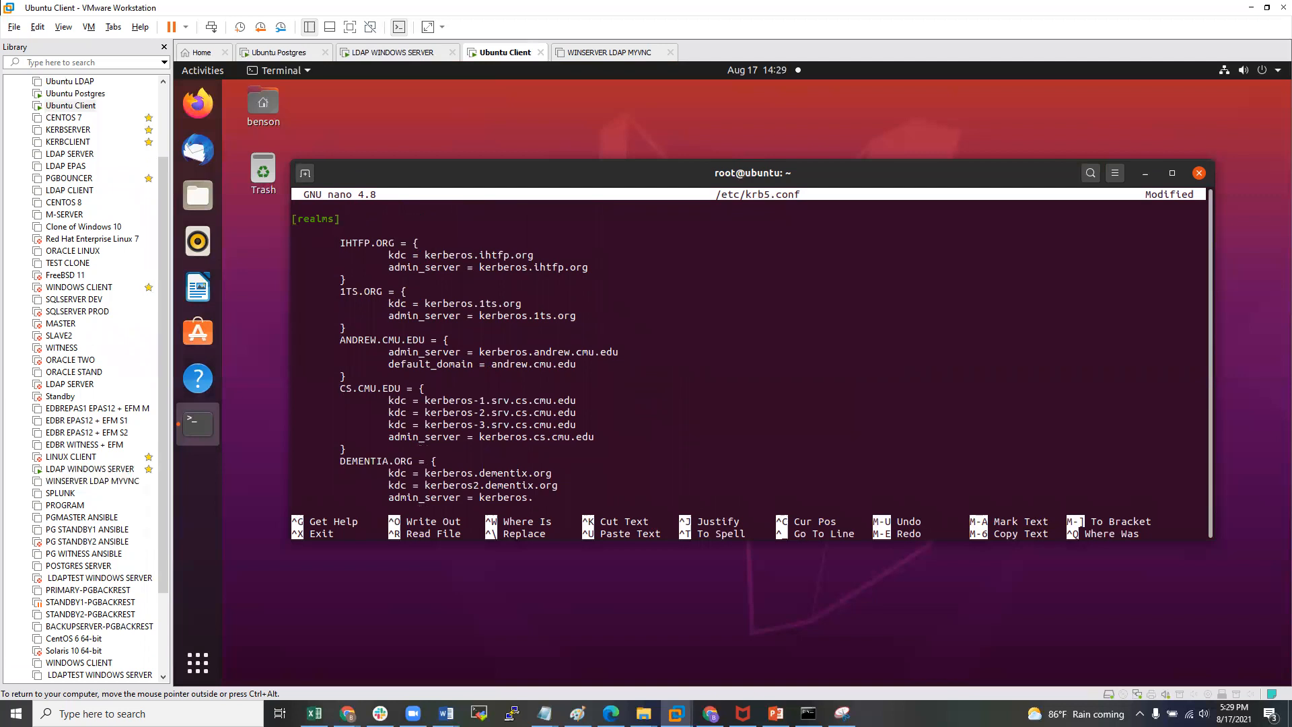
{"action": "key", "text": "BackSpace"}
- Delete the 1TS.ORG, ANDREW.CMU.EDU, CS.CMU.EDU and DEMENTIA.ORG blocks, leaving IHTFP.ORG
{"action": "key", "text": "Down"}
{"action": "key", "text": "Down"}
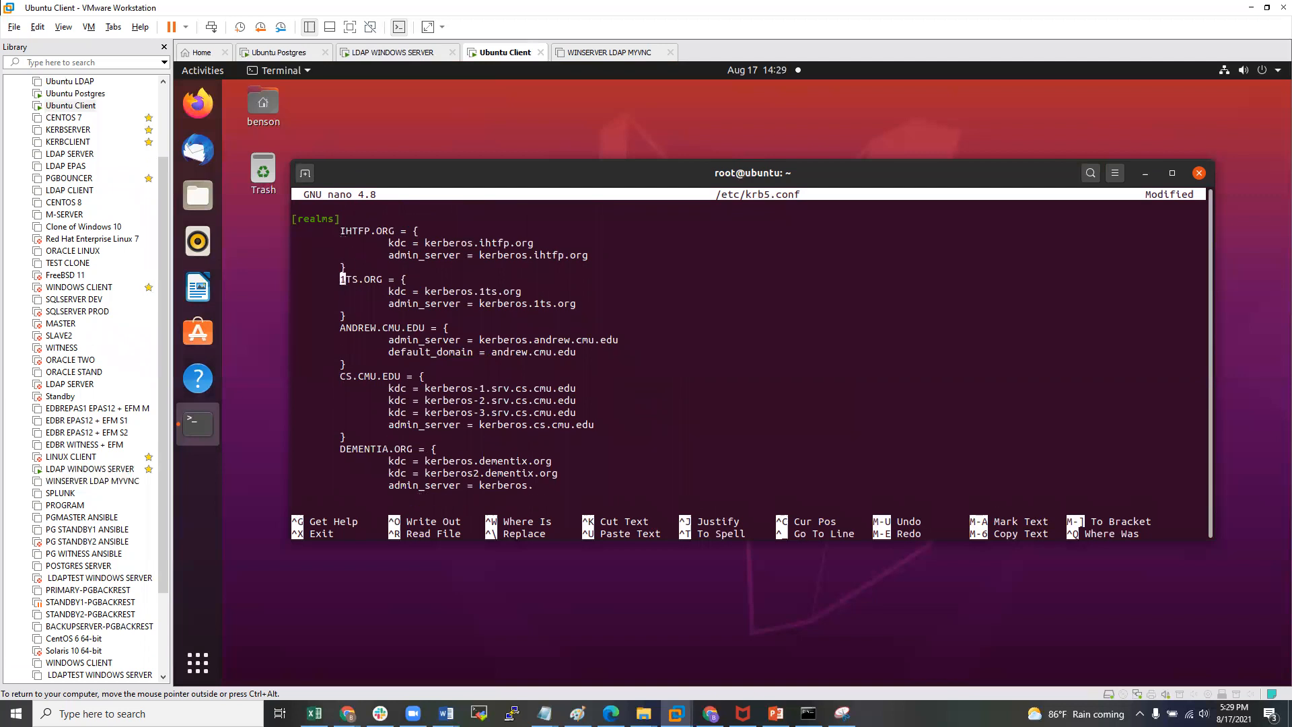
{"action": "key", "text": "Delete"}
{"action": "key", "text": "Delete"}
{"action": "key", "text": "Delete"}
{"action": "key", "text": "Delete"}
{"action": "key", "text": "Delete"}
{"action": "key", "text": "Delete"}
{"action": "key", "text": "Delete"}
{"action": "key", "text": "Delete"}
{"action": "key", "text": "Delete"}
{"action": "key", "text": "Delete"}
{"action": "key", "text": "Delete"}
{"action": "key", "text": "Delete"}
{"action": "key", "text": "Delete"}
{"action": "key", "text": "Delete"}
{"action": "key", "text": "Delete"}
{"action": "key", "text": "Delete"}
{"action": "key", "text": "Delete"}
{"action": "key", "text": "Delete"}
{"action": "key", "text": "Delete"}
{"action": "key", "text": "Delete"}
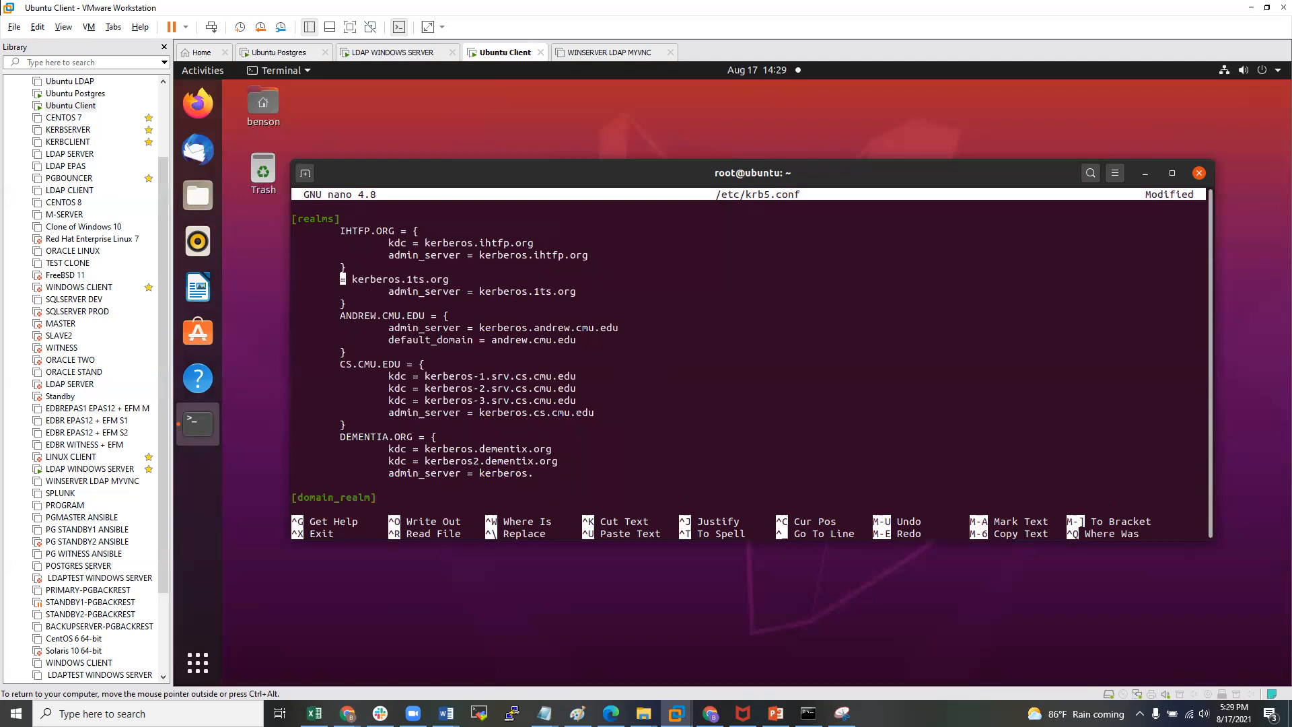
{"action": "key", "text": "Delete"}
{"action": "key", "text": "Delete"}
{"action": "key", "text": "Delete"}
{"action": "key", "text": "Delete"}
{"action": "key", "text": "Delete"}
{"action": "key", "text": "Delete"}
{"action": "key", "text": "Delete"}
{"action": "key", "text": "Delete"}
{"action": "key", "text": "Delete"}
{"action": "key", "text": "Delete"}
{"action": "key", "text": "Delete"}
{"action": "key", "text": "Delete"}
{"action": "key", "text": "Delete"}
{"action": "key", "text": "Delete"}
{"action": "key", "text": "Delete"}
{"action": "key", "text": "Delete"}
{"action": "key", "text": "Delete"}
{"action": "key", "text": "Delete"}
{"action": "key", "text": "Delete"}
{"action": "key", "text": "Delete"}
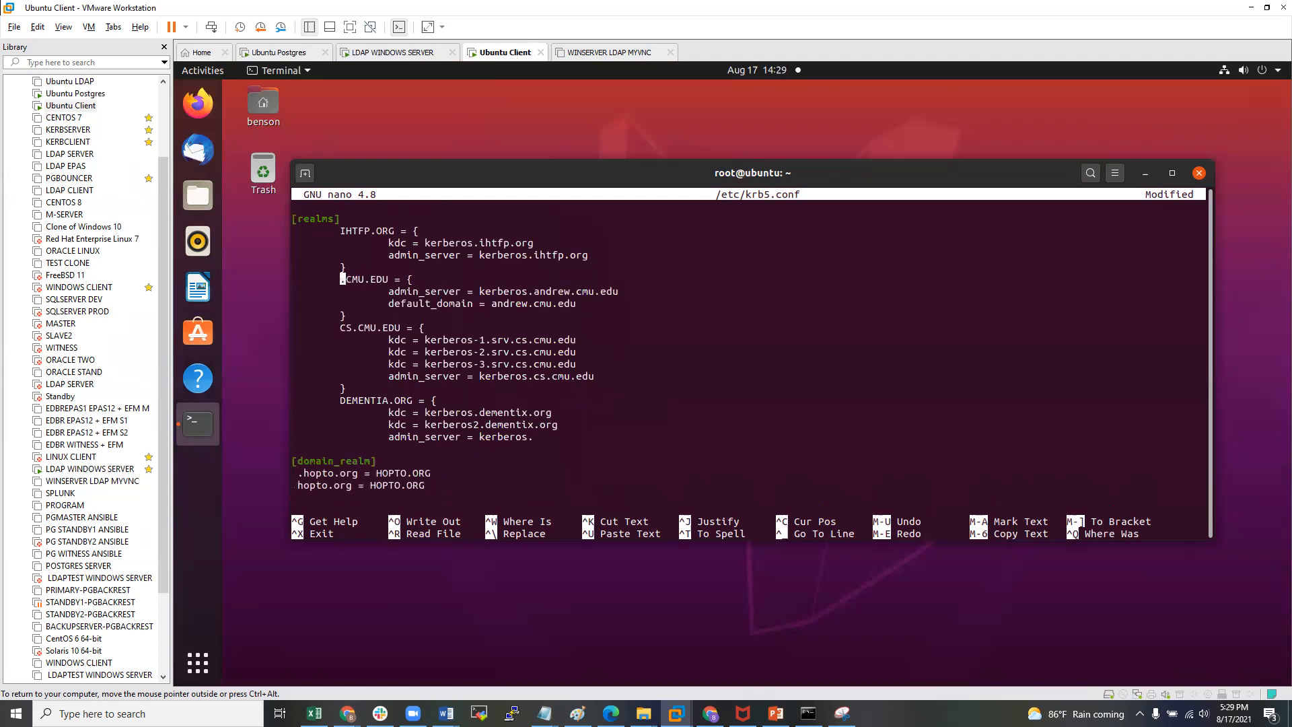
{"action": "key", "text": "Delete"}
{"action": "key", "text": "Delete"}
{"action": "key", "text": "Delete"}
{"action": "key", "text": "Delete"}
{"action": "key", "text": "Delete"}
{"action": "key", "text": "Delete"}
{"action": "key", "text": "Delete"}
{"action": "key", "text": "Delete"}
{"action": "key", "text": "Delete"}
{"action": "key", "text": "Delete"}
{"action": "key", "text": "Delete"}
{"action": "key", "text": "Delete"}
{"action": "key", "text": "Delete"}
{"action": "key", "text": "Delete"}
{"action": "key", "text": "Delete"}
{"action": "key", "text": "Delete"}
{"action": "key", "text": "Delete"}
{"action": "key", "text": "Delete"}
{"action": "key", "text": "Delete"}
{"action": "key", "text": "Delete"}
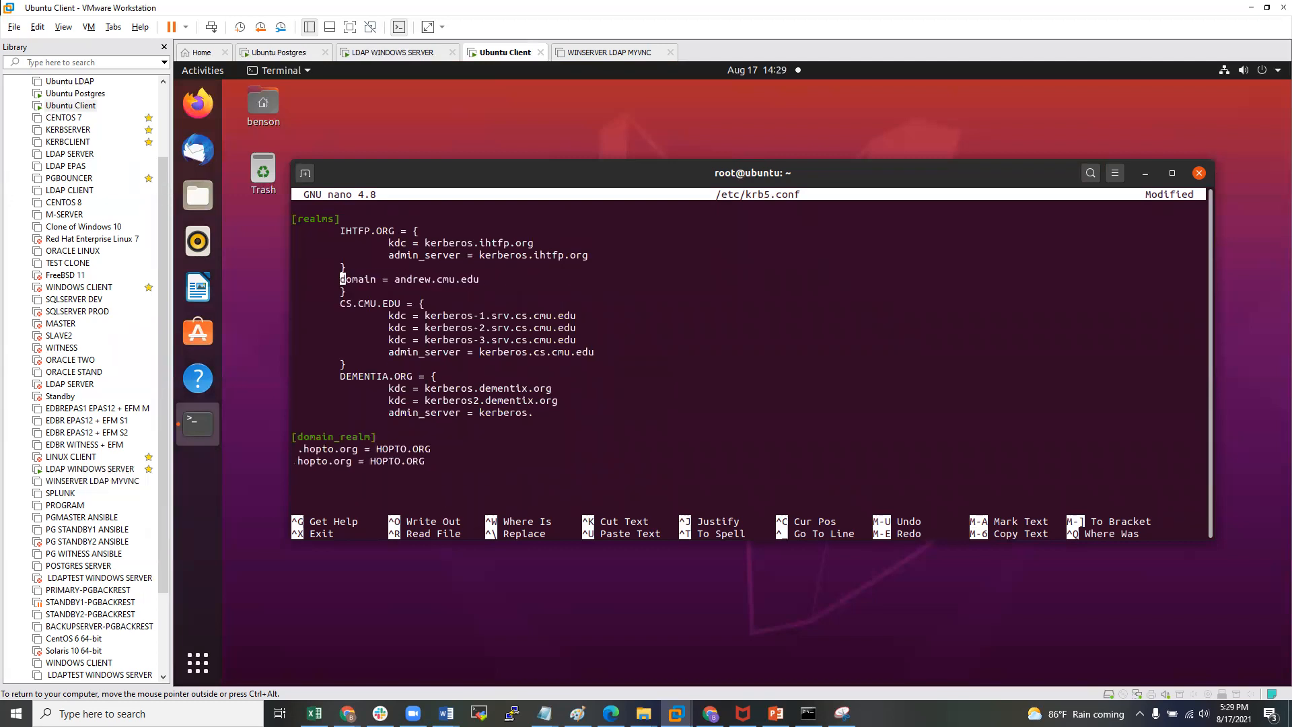
{"action": "key", "text": "Delete"}
{"action": "key", "text": "Delete"}
{"action": "key", "text": "Delete"}
{"action": "key", "text": "Delete"}
{"action": "key", "text": "Delete"}
{"action": "key", "text": "Delete"}
{"action": "key", "text": "Delete"}
{"action": "key", "text": "Delete"}
{"action": "key", "text": "Delete"}
{"action": "key", "text": "Delete"}
{"action": "key", "text": "Delete"}
{"action": "key", "text": "Delete"}
{"action": "key", "text": "Delete"}
{"action": "key", "text": "Delete"}
{"action": "key", "text": "Delete"}
{"action": "key", "text": "Delete"}
{"action": "key", "text": "Delete"}
{"action": "key", "text": "Delete"}
{"action": "key", "text": "Delete"}
{"action": "key", "text": "Delete"}
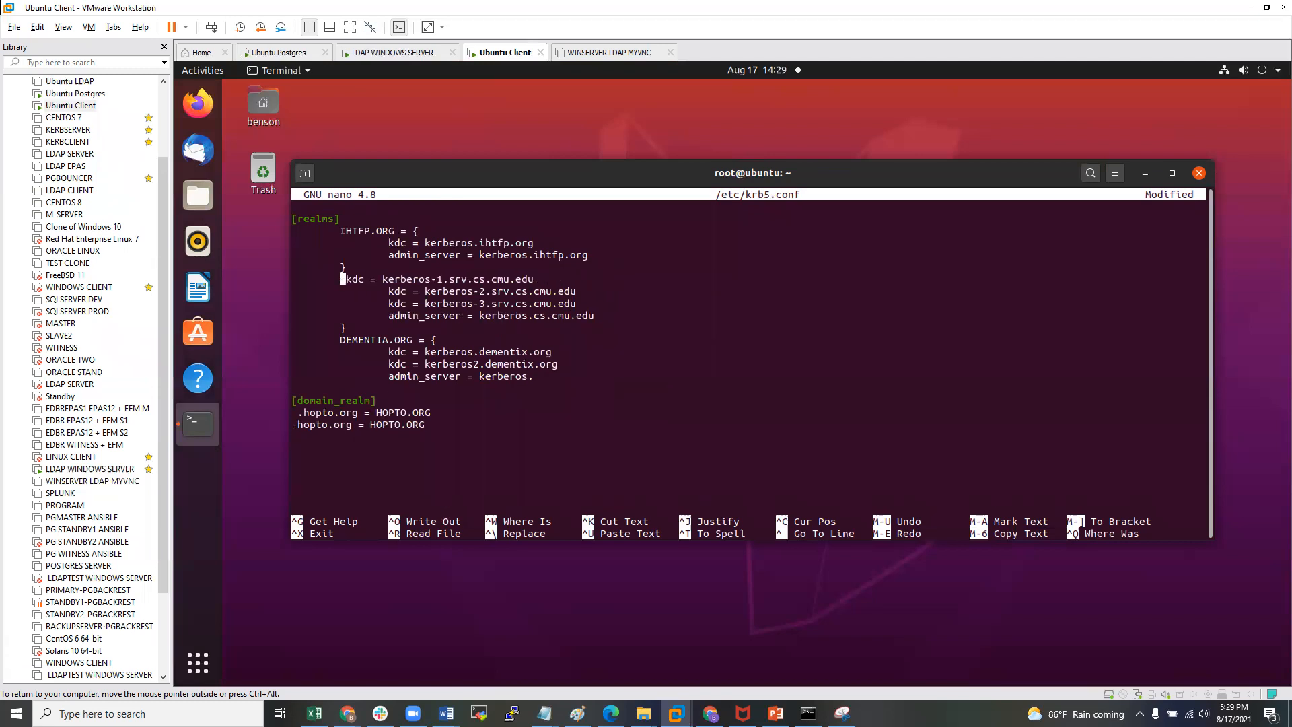
{"action": "key", "text": "Delete"}
{"action": "key", "text": "Delete"}
{"action": "key", "text": "Delete"}
{"action": "key", "text": "Delete"}
{"action": "key", "text": "Delete"}
{"action": "key", "text": "Delete"}
{"action": "key", "text": "Delete"}
{"action": "key", "text": "Delete"}
{"action": "key", "text": "Delete"}
{"action": "key", "text": "Delete"}
{"action": "key", "text": "Delete"}
{"action": "key", "text": "Delete"}
{"action": "key", "text": "Delete"}
{"action": "key", "text": "Delete"}
{"action": "key", "text": "Delete"}
{"action": "key", "text": "Delete"}
{"action": "key", "text": "Delete"}
{"action": "key", "text": "Delete"}
{"action": "key", "text": "Delete"}
{"action": "key", "text": "Delete"}
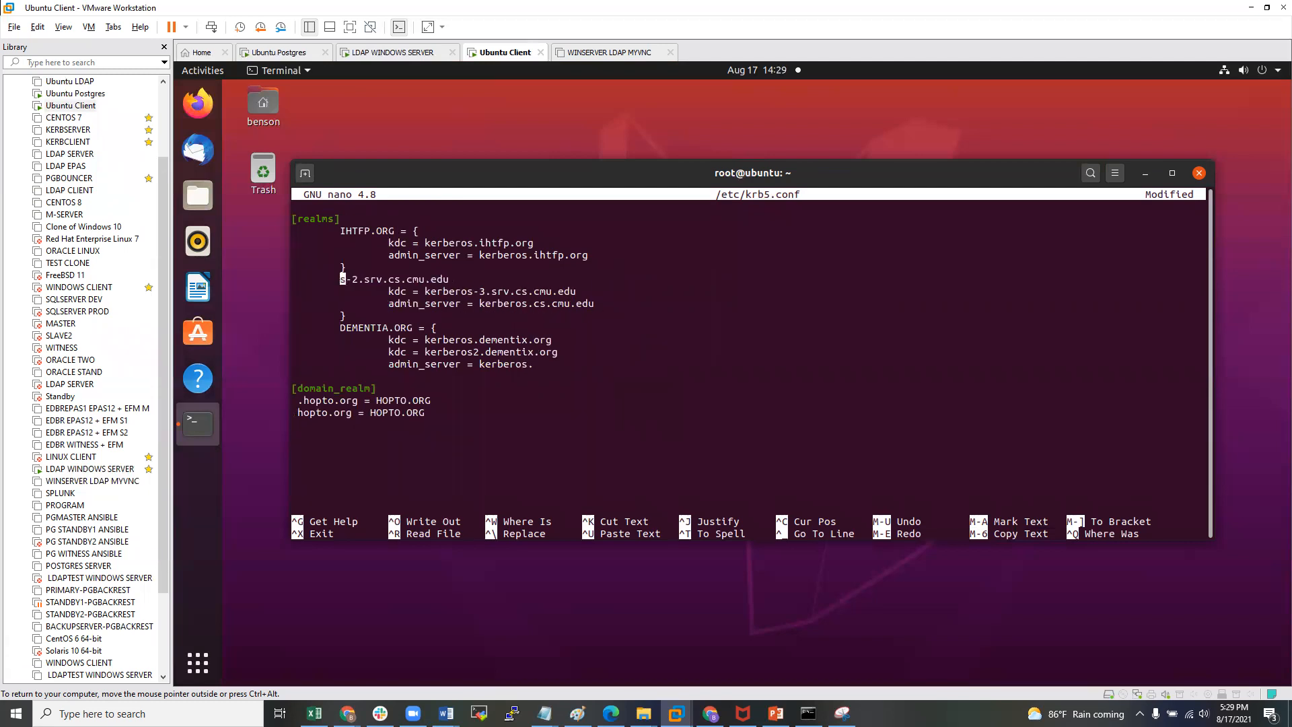
{"action": "key", "text": "Delete"}
{"action": "key", "text": "Delete"}
{"action": "key", "text": "Delete"}
{"action": "key", "text": "Delete"}
{"action": "key", "text": "Delete"}
{"action": "key", "text": "Delete"}
{"action": "key", "text": "Delete"}
{"action": "key", "text": "Delete"}
{"action": "key", "text": "Delete"}
{"action": "key", "text": "Delete"}
{"action": "key", "text": "Delete"}
{"action": "key", "text": "Delete"}
{"action": "key", "text": "Delete"}
{"action": "key", "text": "Delete"}
{"action": "key", "text": "Delete"}
{"action": "key", "text": "Delete"}
{"action": "key", "text": "Delete"}
{"action": "key", "text": "Delete"}
{"action": "key", "text": "Delete"}
{"action": "key", "text": "Delete"}
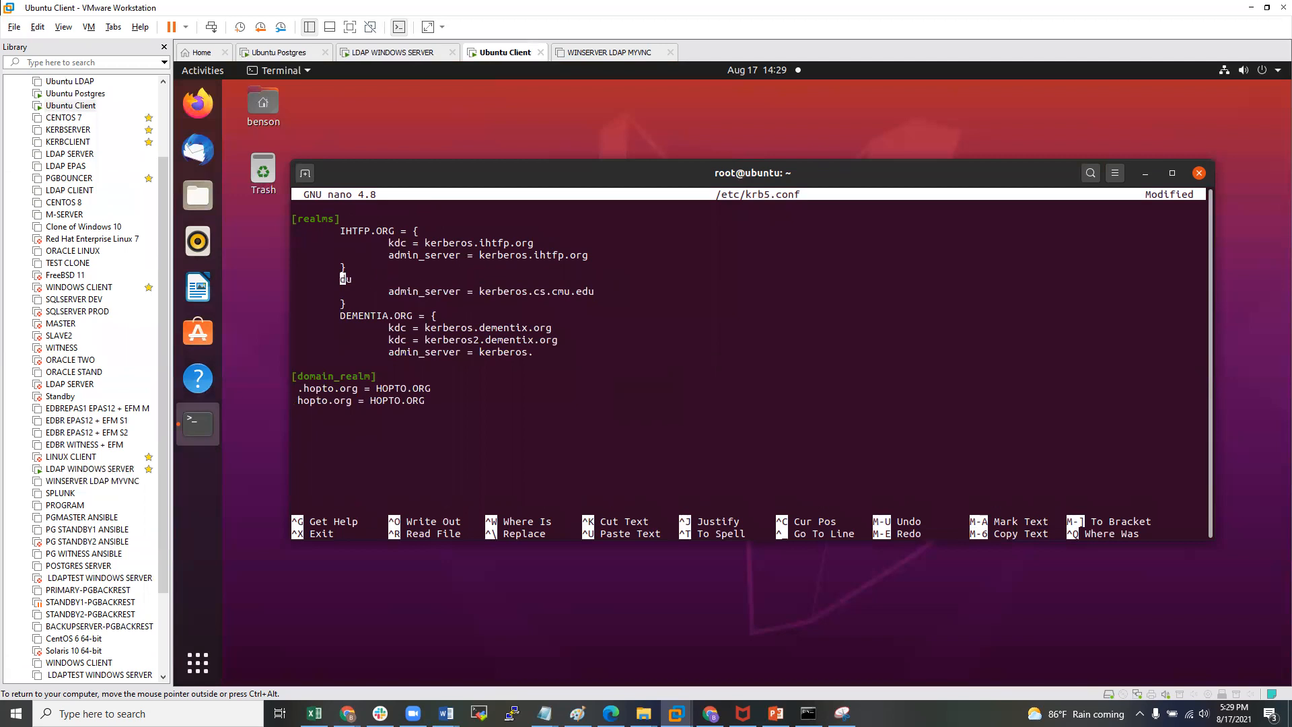
{"action": "key", "text": "Delete"}
{"action": "key", "text": "Delete"}
{"action": "key", "text": "Delete"}
{"action": "key", "text": "Delete"}
{"action": "key", "text": "Delete"}
{"action": "key", "text": "Delete"}
{"action": "key", "text": "Delete"}
{"action": "key", "text": "Delete"}
{"action": "key", "text": "Delete"}
{"action": "key", "text": "Delete"}
{"action": "key", "text": "Delete"}
{"action": "key", "text": "Delete"}
{"action": "key", "text": "Delete"}
{"action": "key", "text": "Delete"}
{"action": "key", "text": "Delete"}
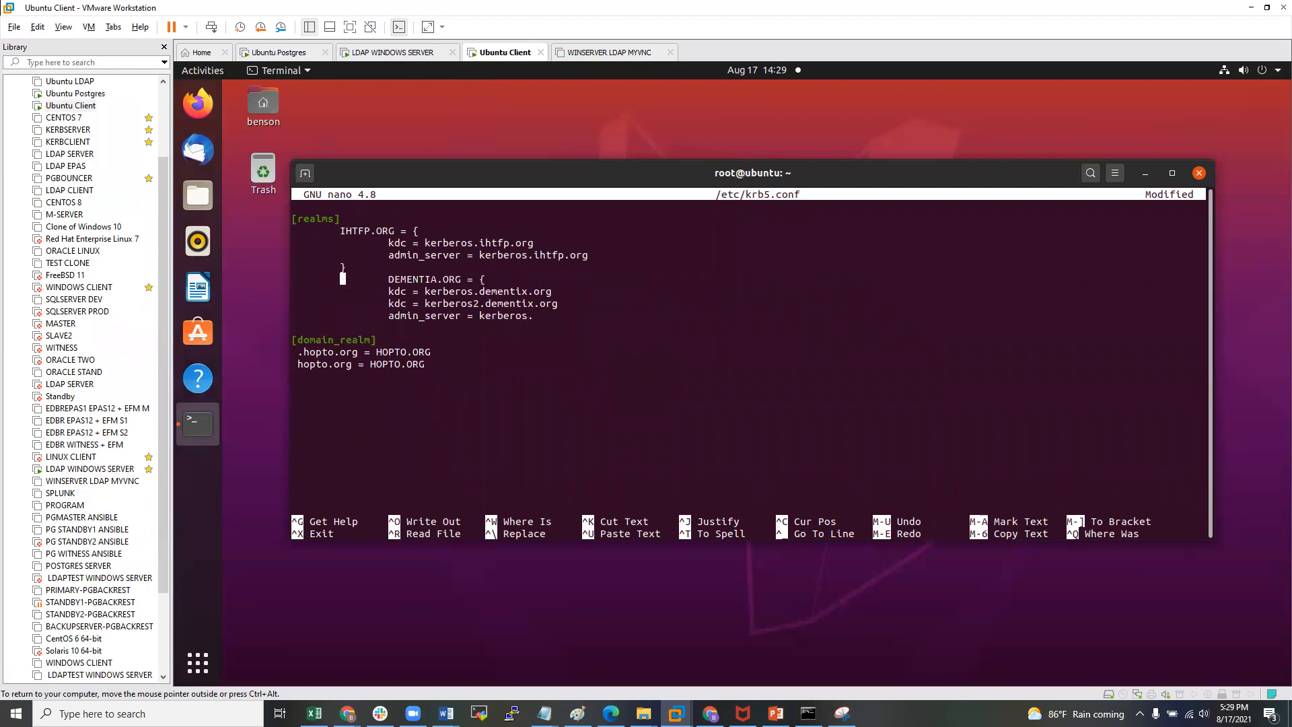
{"action": "key", "text": "Delete"}
{"action": "key", "text": "Delete"}
{"action": "key", "text": "Delete"}
{"action": "key", "text": "Delete"}
{"action": "key", "text": "Delete"}
{"action": "key", "text": "Delete"}
{"action": "key", "text": "Delete"}
{"action": "key", "text": "Delete"}
{"action": "key", "text": "Delete"}
{"action": "key", "text": "Delete"}
{"action": "key", "text": "Delete"}
{"action": "key", "text": "Delete"}
{"action": "key", "text": "Delete"}
{"action": "key", "text": "Delete"}
{"action": "key", "text": "Delete"}
{"action": "key", "text": "Delete"}
{"action": "key", "text": "Delete"}
{"action": "key", "text": "Delete"}
{"action": "key", "text": "Delete"}
{"action": "key", "text": "Delete"}
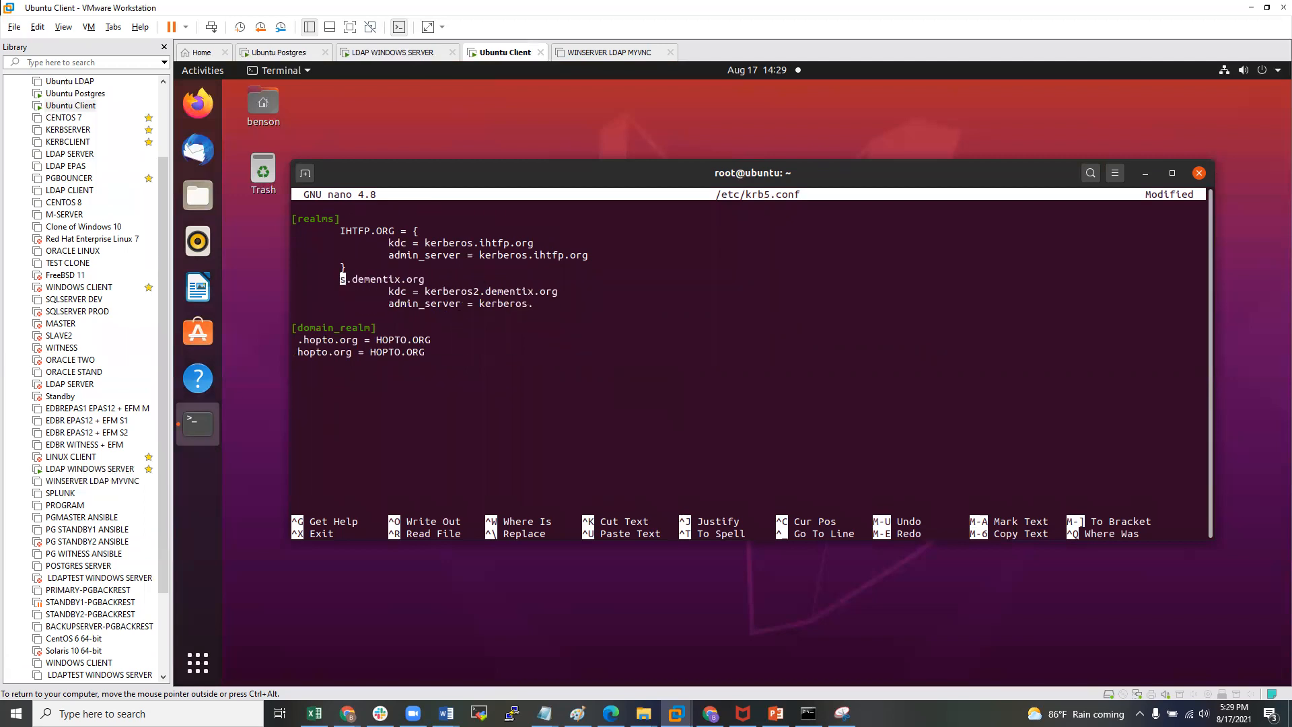
{"action": "key", "text": "Delete"}
{"action": "key", "text": "Delete"}
{"action": "key", "text": "Delete"}
{"action": "key", "text": "Delete"}
{"action": "key", "text": "Delete"}
{"action": "key", "text": "Delete"}
{"action": "key", "text": "Delete"}
{"action": "key", "text": "Delete"}
{"action": "key", "text": "Delete"}
{"action": "key", "text": "Delete"}
{"action": "key", "text": "Delete"}
{"action": "key", "text": "Delete"}
{"action": "key", "text": "Delete"}
{"action": "key", "text": "Delete"}
{"action": "key", "text": "Delete"}
{"action": "key", "text": "Delete"}
{"action": "key", "text": "Delete"}
{"action": "key", "text": "Delete"}
{"action": "key", "text": "Delete"}
{"action": "key", "text": "Delete"}
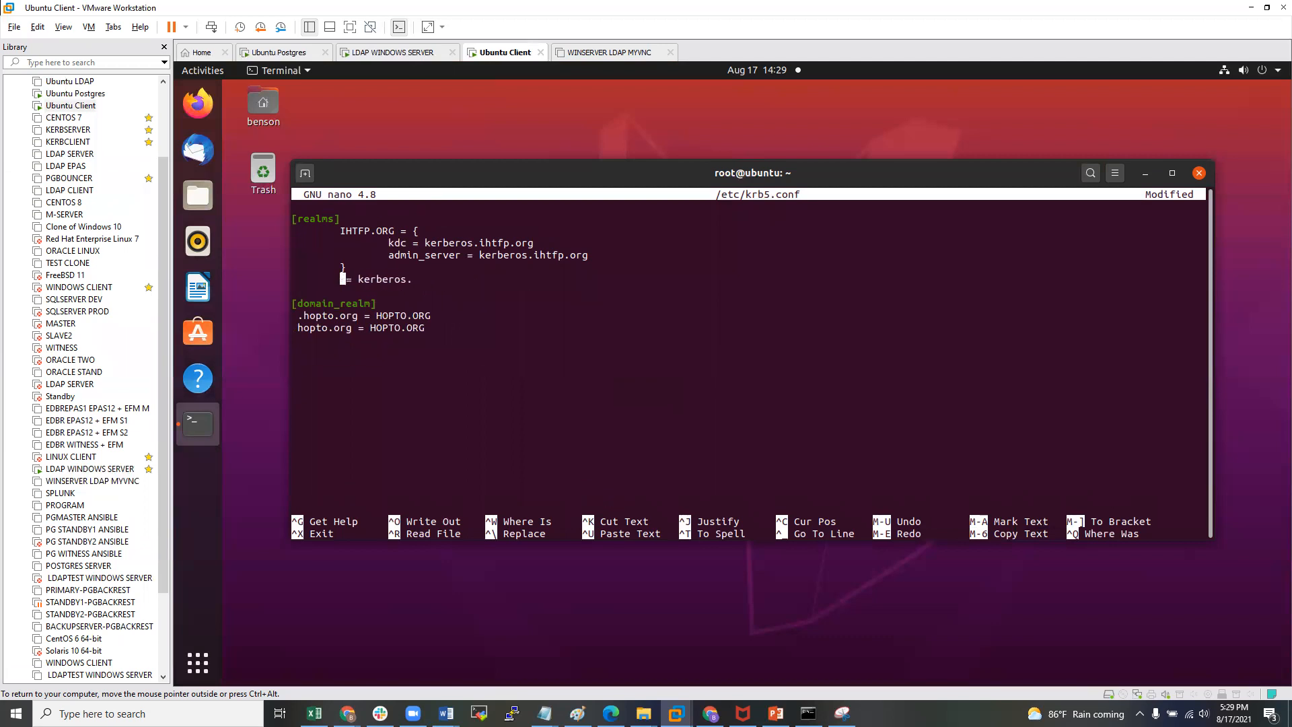
{"action": "key", "text": "Delete"}
{"action": "key", "text": "Up"}
{"action": "key", "text": "Up"}
{"action": "key", "text": "Up"}
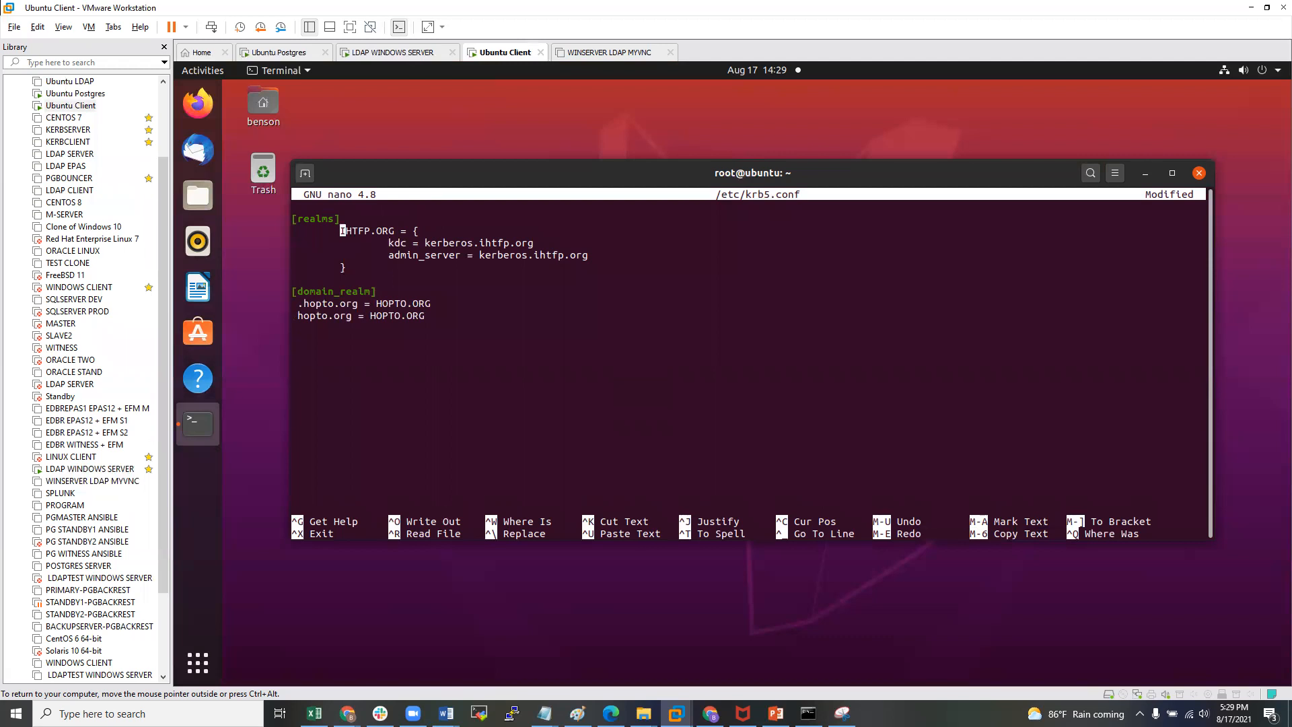
{"action": "key", "text": "Right"}
{"action": "key", "text": "Right"}
{"action": "key", "text": "Right"}
{"action": "key", "text": "Right"}
{"action": "key", "text": "Right"}
{"action": "key", "text": "Right"}
- Change the realm name IHTFP.ORG to HOPTO.ORG in the [realms] block
{"action": "key", "text": "Left"}
{"action": "key", "text": "Left"}
{"action": "key", "text": "BackSpace"}
{"action": "key", "text": "BackSpace"}
{"action": "key", "text": "BackSpace"}
{"action": "key", "text": "BackSpace"}
{"action": "key", "text": "BackSpace"}
{"action": "type", "text": "HOPTO"}
{"action": "key", "text": "Down"}
{"action": "key", "text": "Right"}
{"action": "key", "text": "Right"}
{"action": "key", "text": "Right"}
{"action": "key", "text": "Right"}
{"action": "key", "text": "Right"}
{"action": "key", "text": "Right"}
{"action": "key", "text": "Right"}
{"action": "key", "text": "Right"}
{"action": "key", "text": "Right"}
{"action": "key", "text": "Right"}
{"action": "key", "text": "Right"}
{"action": "key", "text": "Right"}
{"action": "key", "text": "Right"}
{"action": "key", "text": "Right"}
{"action": "key", "text": "Right"}
{"action": "key", "text": "Right"}
{"action": "key", "text": "Right"}
{"action": "key", "text": "Right"}
{"action": "key", "text": "Right"}
- Open a new terminal, print /etc/hosts, and copy the ldapwinserver.hopto.org hostname
{"action": "right_click", "coordinate": [358, 116]}
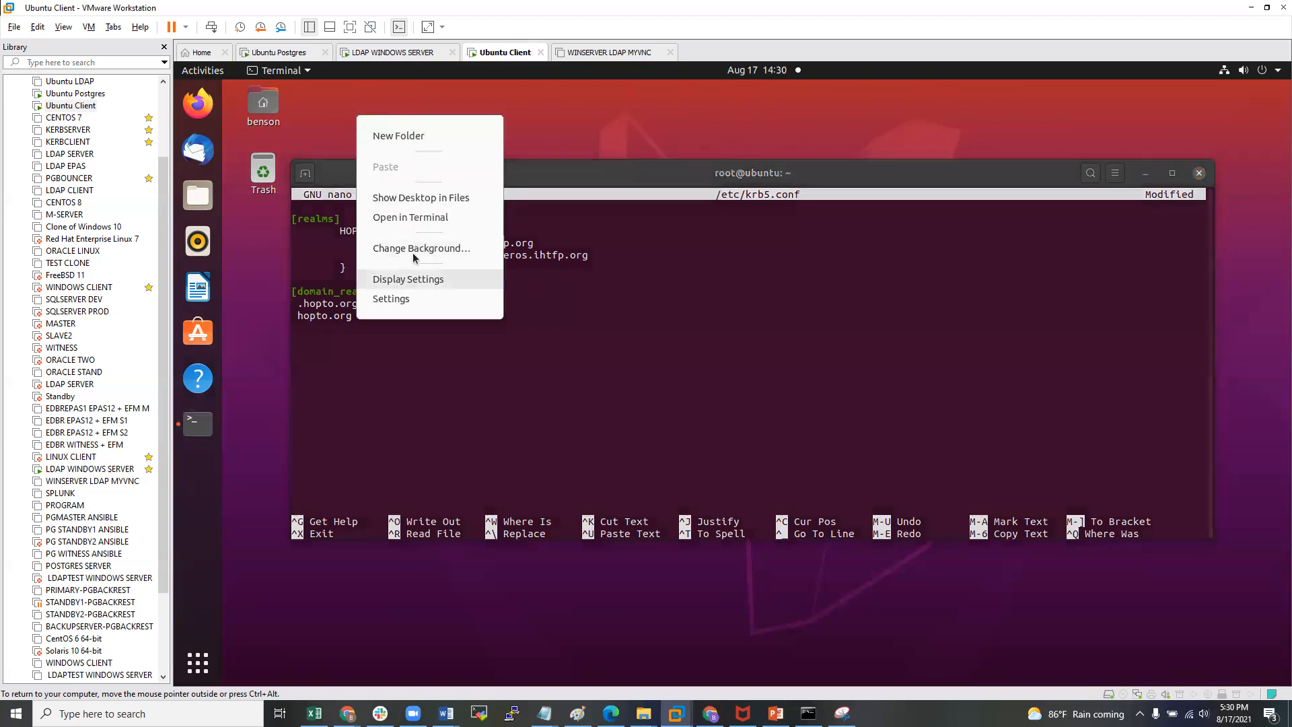
{"action": "left_click", "coordinate": [431, 219]}
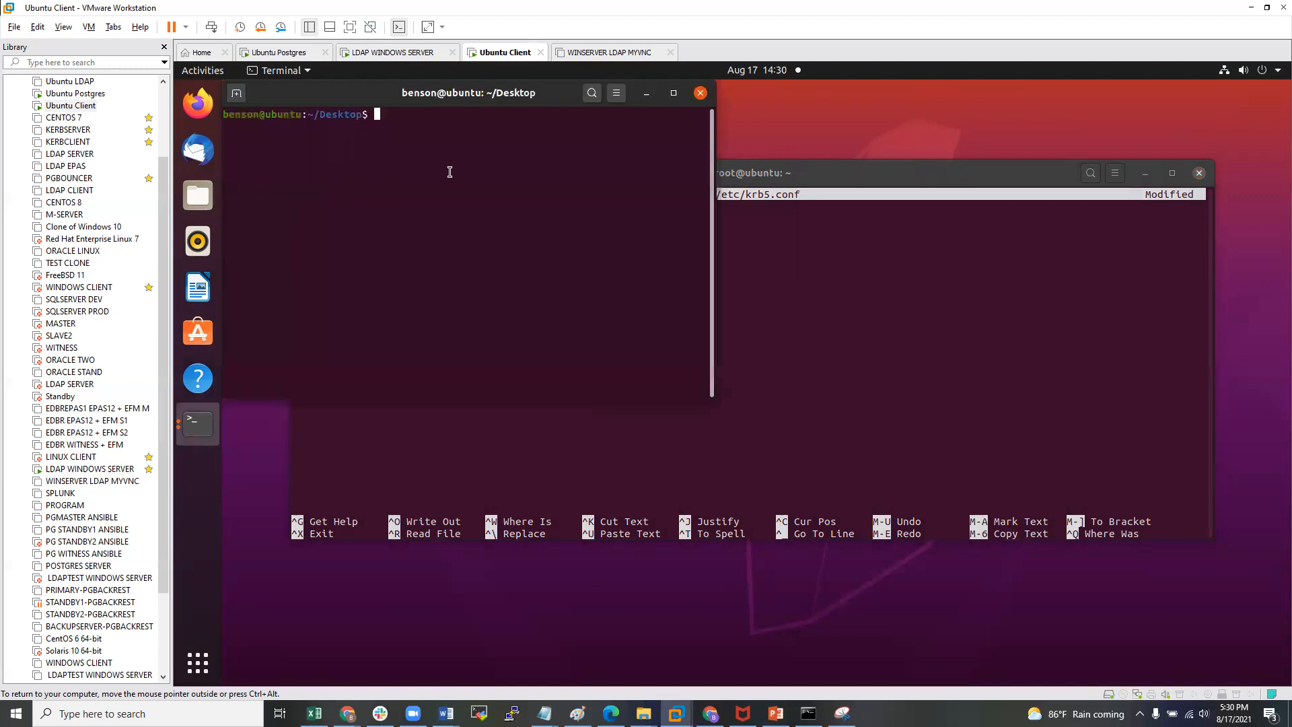
{"action": "type", "text": "CAT"}
{"action": "key", "text": "BackSpace"}
{"action": "key", "text": "BackSpace"}
{"action": "key", "text": "BackSpace"}
{"action": "type", "text": "cat /etc/hosts"}
{"action": "key", "text": "Return"}
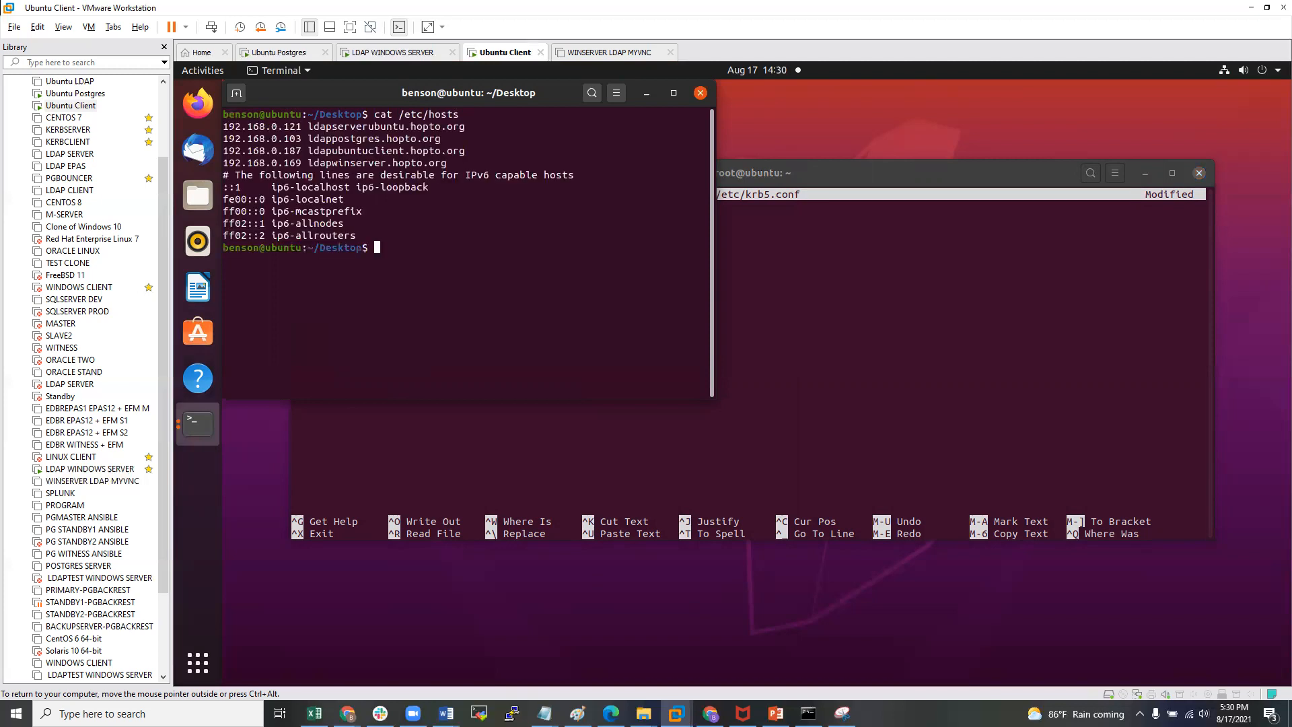
{"action": "left_click_drag", "start_coordinate": [310, 162], "coordinate": [446, 163]}
{"action": "key", "text": "ctrl+c"}
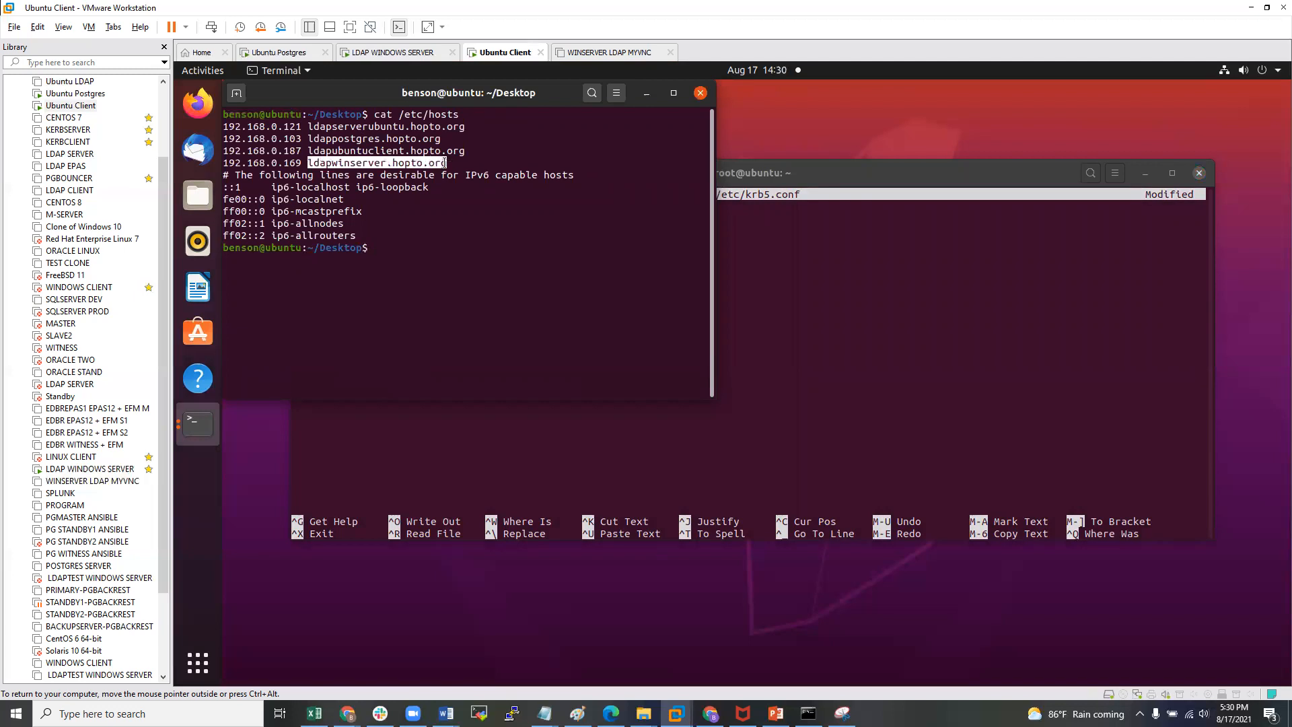
{"action": "left_click", "coordinate": [745, 249]}
- Replace the kdc and admin_server values with ldapwinserver.hopto.org
{"action": "key", "text": "Right"}
{"action": "key", "text": "Right"}
{"action": "key", "text": "Right"}
{"action": "key", "text": "Right"}
{"action": "key", "text": "Right"}
{"action": "key", "text": "Right"}
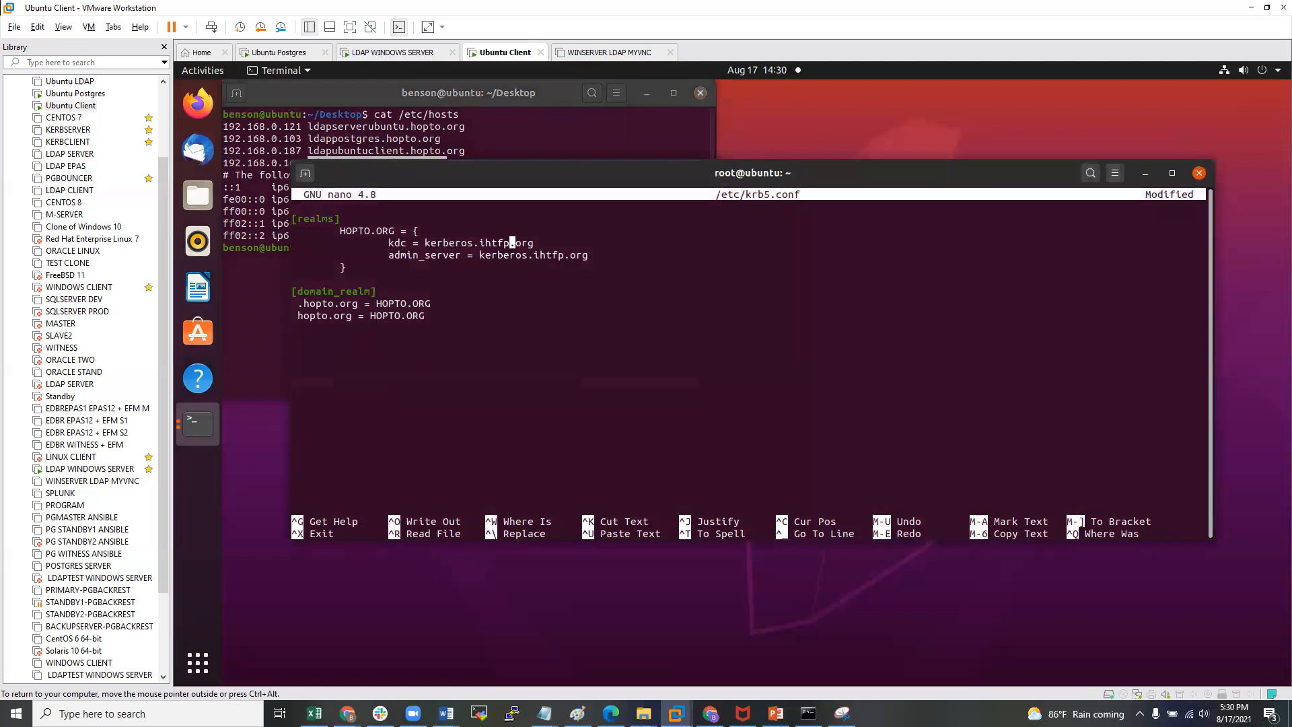
{"action": "key", "text": "BackSpace"}
{"action": "key", "text": "BackSpace"}
{"action": "key", "text": "BackSpace"}
{"action": "key", "text": "BackSpace"}
{"action": "key", "text": "BackSpace"}
{"action": "key", "text": "BackSpace"}
{"action": "key", "text": "BackSpace"}
{"action": "key", "text": "BackSpace"}
{"action": "key", "text": "BackSpace"}
{"action": "key", "text": "BackSpace"}
{"action": "key", "text": "BackSpace"}
{"action": "key", "text": "BackSpace"}
{"action": "key", "text": "BackSpace"}
{"action": "key", "text": "BackSpace"}
{"action": "key", "text": "BackSpace"}
{"action": "key", "text": "BackSpace"}
{"action": "key", "text": "BackSpace"}
{"action": "key", "text": "ctrl+shift+v"}
{"action": "key", "text": "Right"}
{"action": "key", "text": "Right"}
{"action": "key", "text": "Right"}
{"action": "key", "text": "Right"}
{"action": "key", "text": "BackSpace"}
{"action": "key", "text": "BackSpace"}
{"action": "key", "text": "BackSpace"}
{"action": "key", "text": "BackSpace"}
{"action": "key", "text": "BackSpace"}
{"action": "key", "text": "BackSpace"}
{"action": "key", "text": "BackSpace"}
{"action": "key", "text": "BackSpace"}
{"action": "key", "text": "BackSpace"}
{"action": "key", "text": "BackSpace"}
{"action": "key", "text": "BackSpace"}
{"action": "key", "text": "BackSpace"}
{"action": "key", "text": "BackSpace"}
{"action": "key", "text": "BackSpace"}
{"action": "key", "text": "BackSpace"}
{"action": "key", "text": "BackSpace"}
{"action": "key", "text": "BackSpace"}
{"action": "key", "text": "BackSpace"}
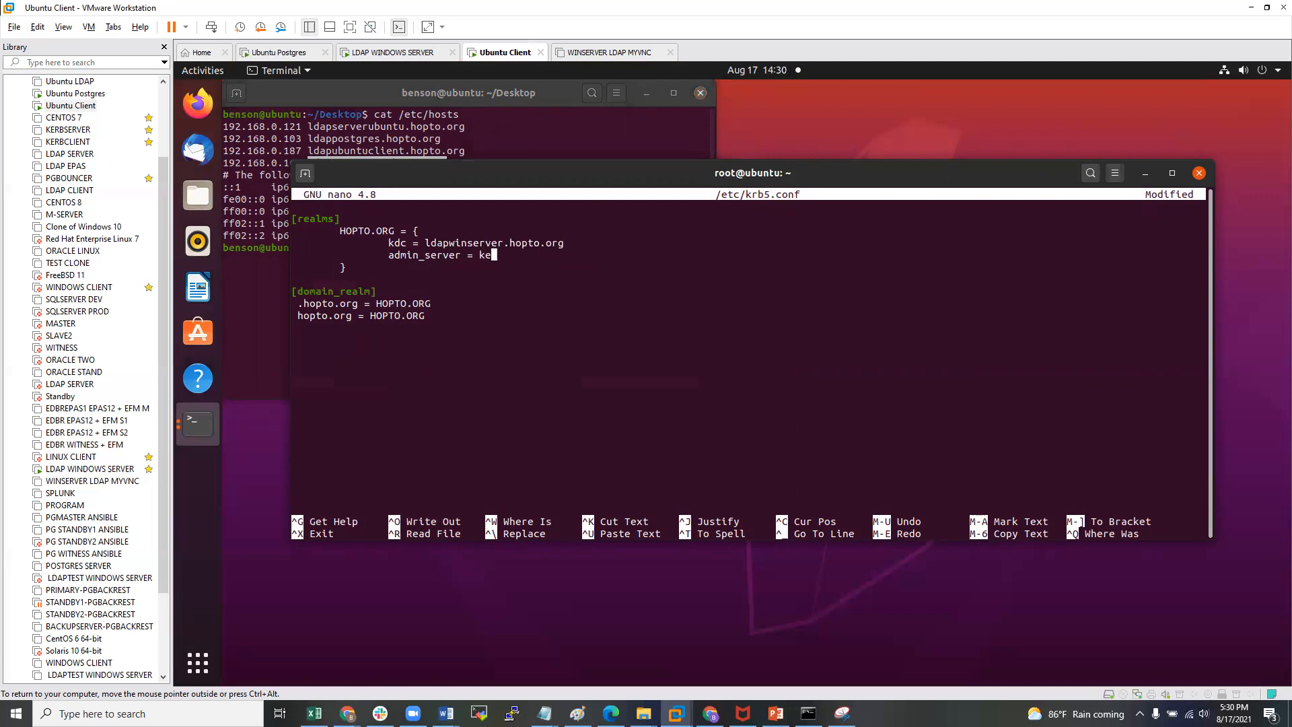
{"action": "key", "text": "ctrl+shift+v"}
- Remove the fcc-mit-ticketflags setting, check default_realm, and exit nano with Ctrl+X
{"action": "key", "text": "Up"}
{"action": "key", "text": "Up"}
{"action": "key", "text": "Up"}
{"action": "key", "text": "Up"}
{"action": "key", "text": "Up"}
{"action": "key", "text": "Down"}
{"action": "key", "text": "Down"}
{"action": "key", "text": "BackSpace"}
{"action": "key", "text": "BackSpace"}
{"action": "key", "text": "BackSpace"}
{"action": "key", "text": "BackSpace"}
{"action": "key", "text": "BackSpace"}
{"action": "key", "text": "BackSpace"}
{"action": "key", "text": "BackSpace"}
{"action": "key", "text": "BackSpace"}
{"action": "key", "text": "BackSpace"}
{"action": "key", "text": "BackSpace"}
{"action": "key", "text": "BackSpace"}
{"action": "key", "text": "BackSpace"}
{"action": "key", "text": "BackSpace"}
{"action": "key", "text": "BackSpace"}
{"action": "key", "text": "BackSpace"}
{"action": "key", "text": "BackSpace"}
{"action": "key", "text": "BackSpace"}
{"action": "key", "text": "BackSpace"}
{"action": "key", "text": "BackSpace"}
{"action": "key", "text": "BackSpace"}
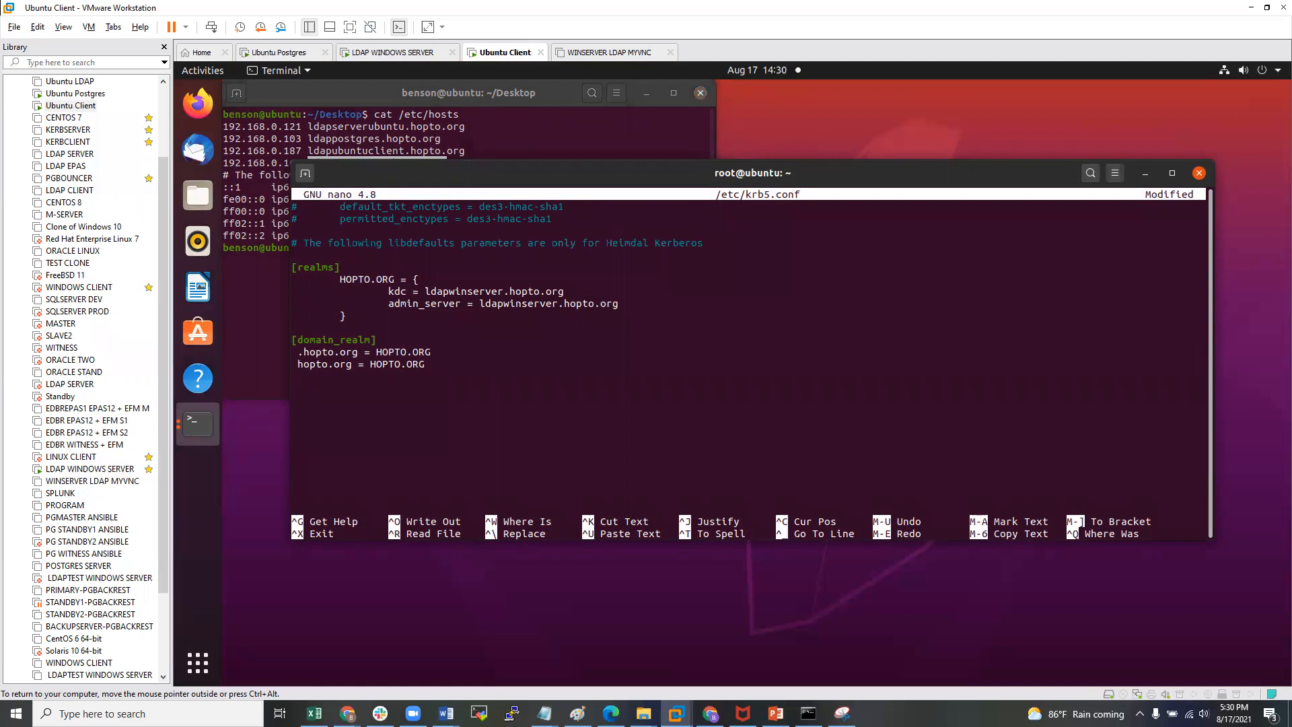
{"action": "key", "text": "Up"}
{"action": "key", "text": "Up"}
{"action": "key", "text": "Up"}
{"action": "key", "text": "Up"}
{"action": "key", "text": "Up"}
{"action": "key", "text": "Up"}
{"action": "key", "text": "Up"}
{"action": "key", "text": "Up"}
{"action": "key", "text": "Up"}
{"action": "key", "text": "Up"}
{"action": "key", "text": "Up"}
{"action": "key", "text": "Up"}
{"action": "key", "text": "Up"}
{"action": "key", "text": "Up"}
{"action": "key", "text": "Up"}
{"action": "key", "text": "Up"}
{"action": "key", "text": "Up"}
{"action": "key", "text": "Up"}
{"action": "key", "text": "Up"}
{"action": "key", "text": "Up"}
{"action": "key", "text": "End"}
{"action": "key", "text": "Up"}
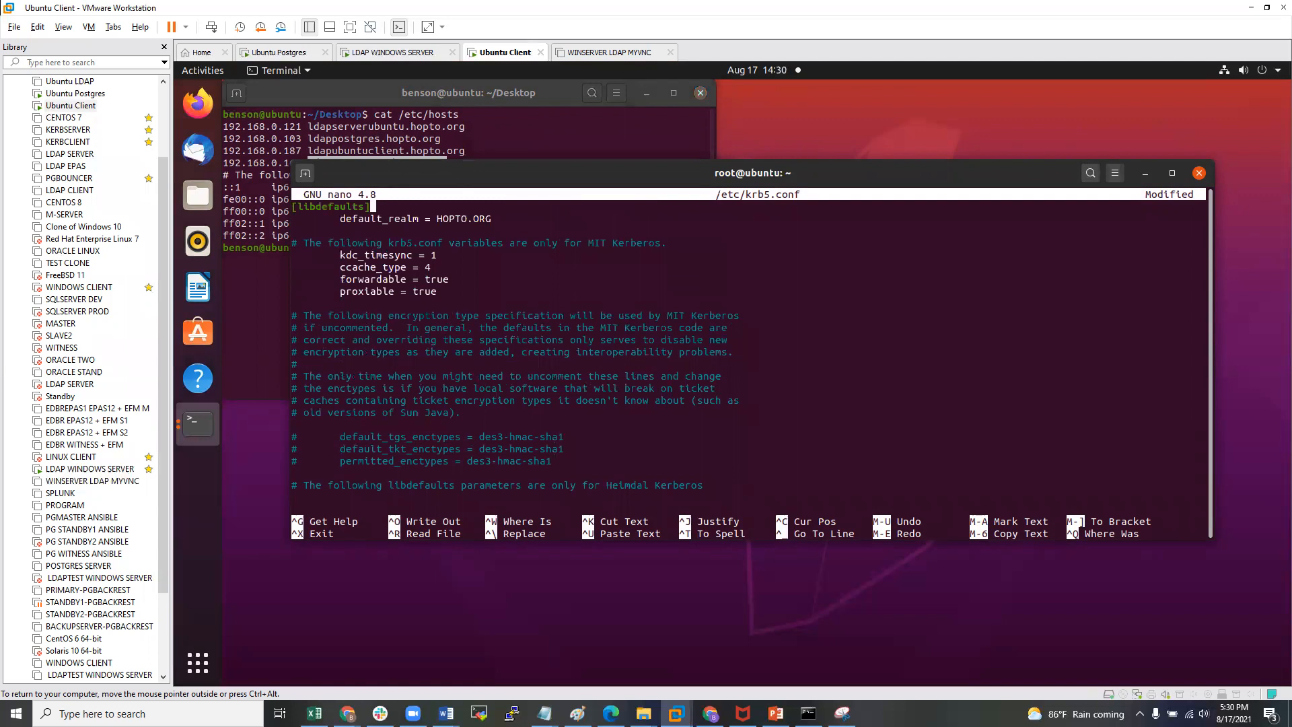
{"action": "key", "text": "ctrl+x"}
- Save the changes to /etc/krb5.conf under its existing name
{"action": "key", "text": "y"}
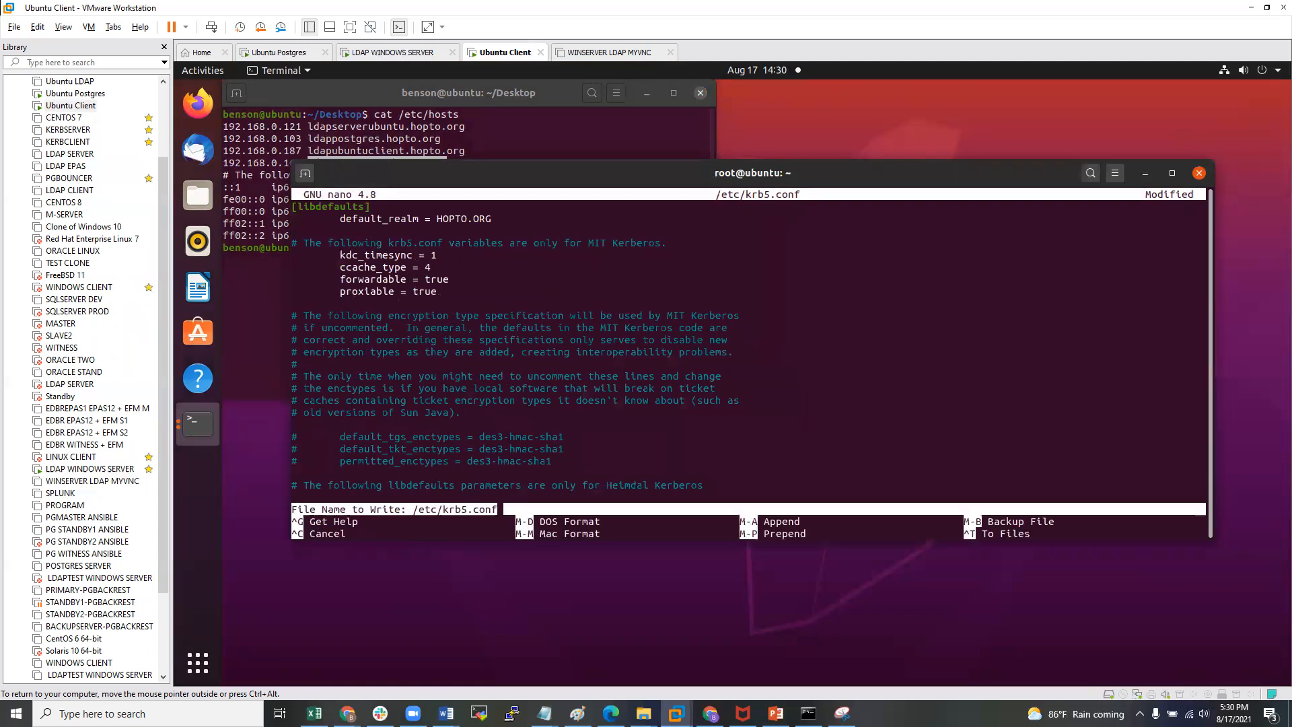
{"action": "key", "text": "Return"}
{"action": "key", "text": "Return"}
{"action": "key", "text": "Return"}
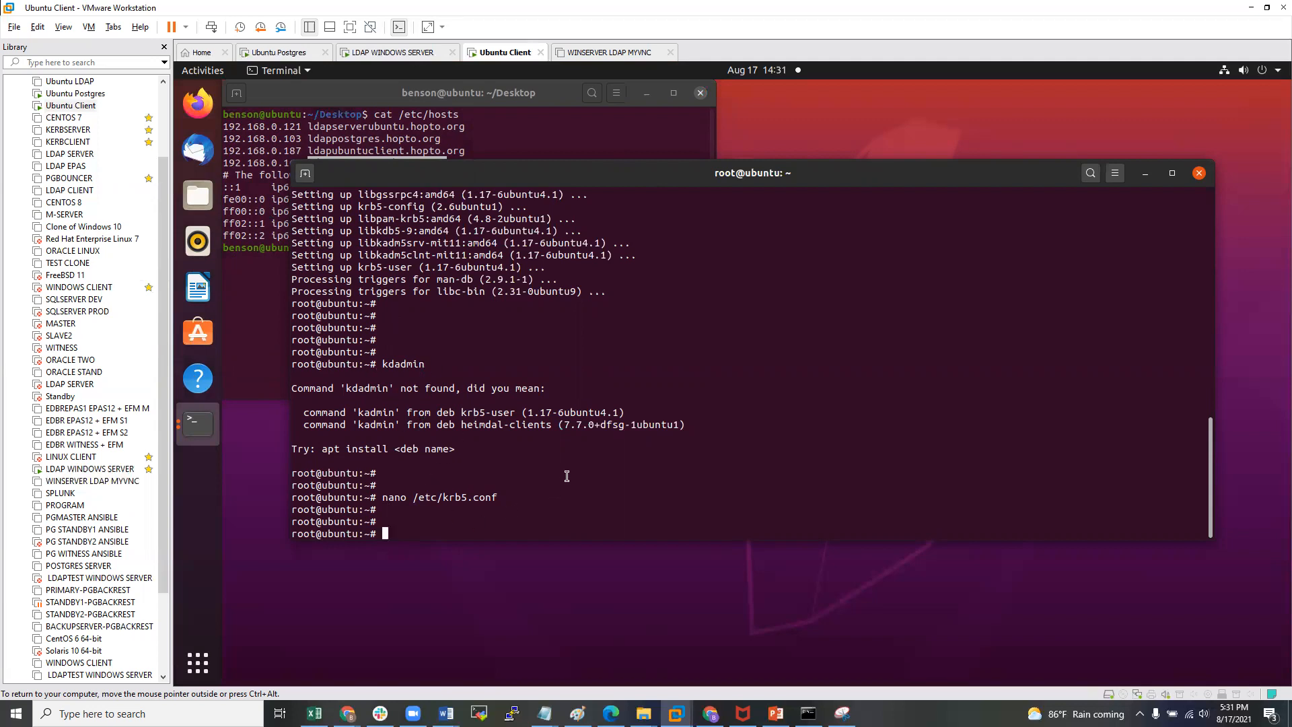
{"action": "key", "text": "Return"}
{"action": "key", "text": "Return"}
{"action": "key", "text": "Return"}
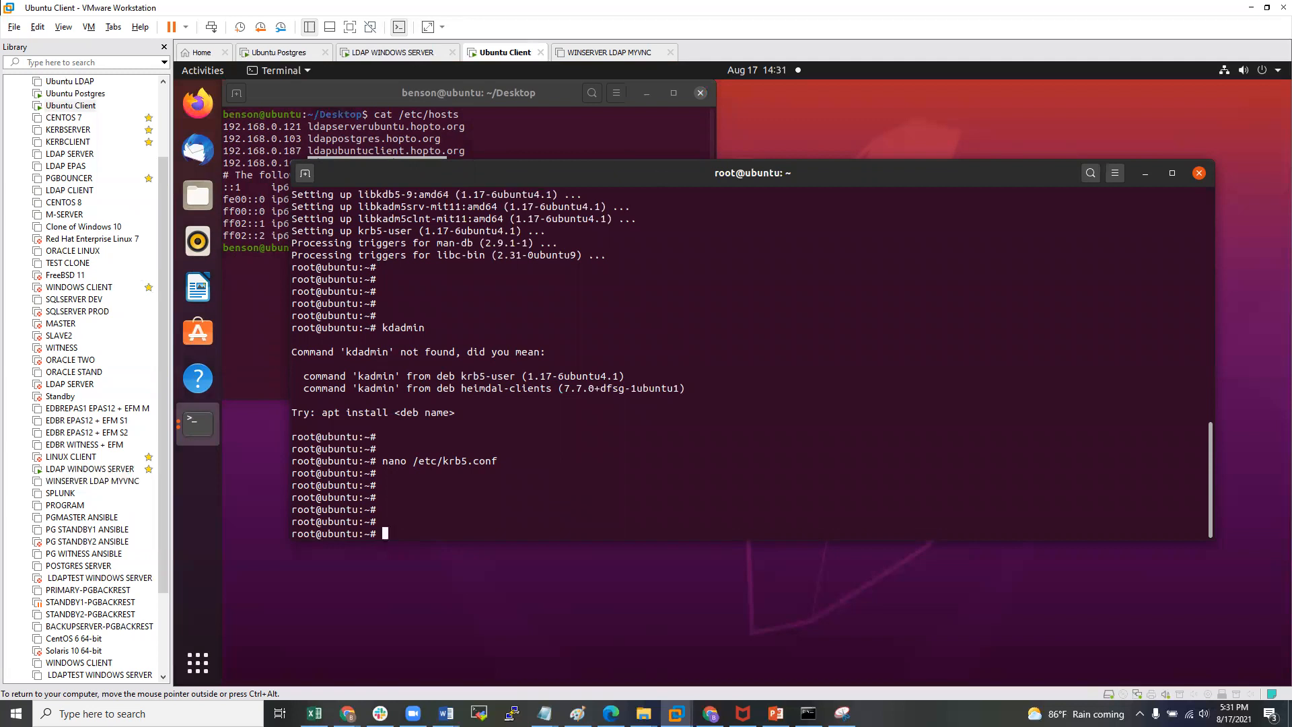
- Request a Kerberos ticket with kinit for the Postgres user's principal
{"action": "type", "text": "kiniy"}
{"action": "key", "text": "BackSpace"}
{"action": "type", "text": "t bensonpostgres"}
{"action": "key", "text": "Return"}
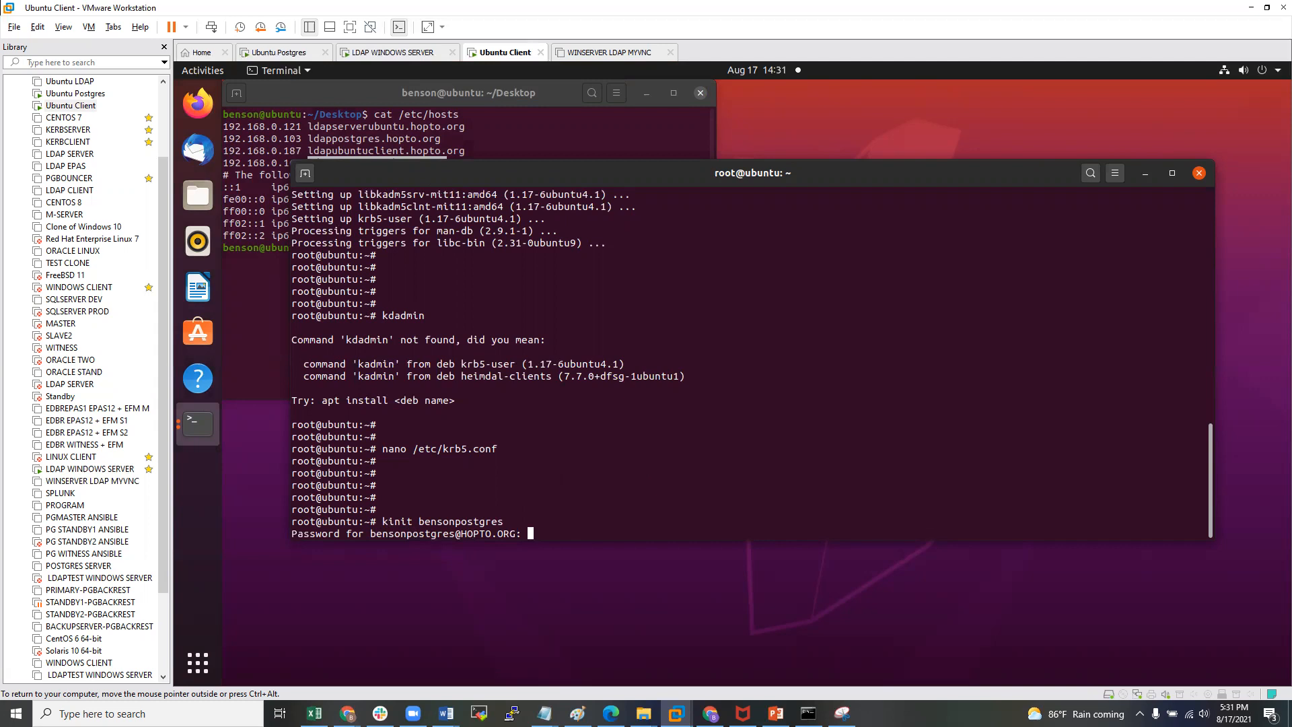
- Submit the Postgres principal's password so kinit returns to the root prompt without errors
{"action": "key", "text": "Return"}
{"action": "key", "text": "Return"}
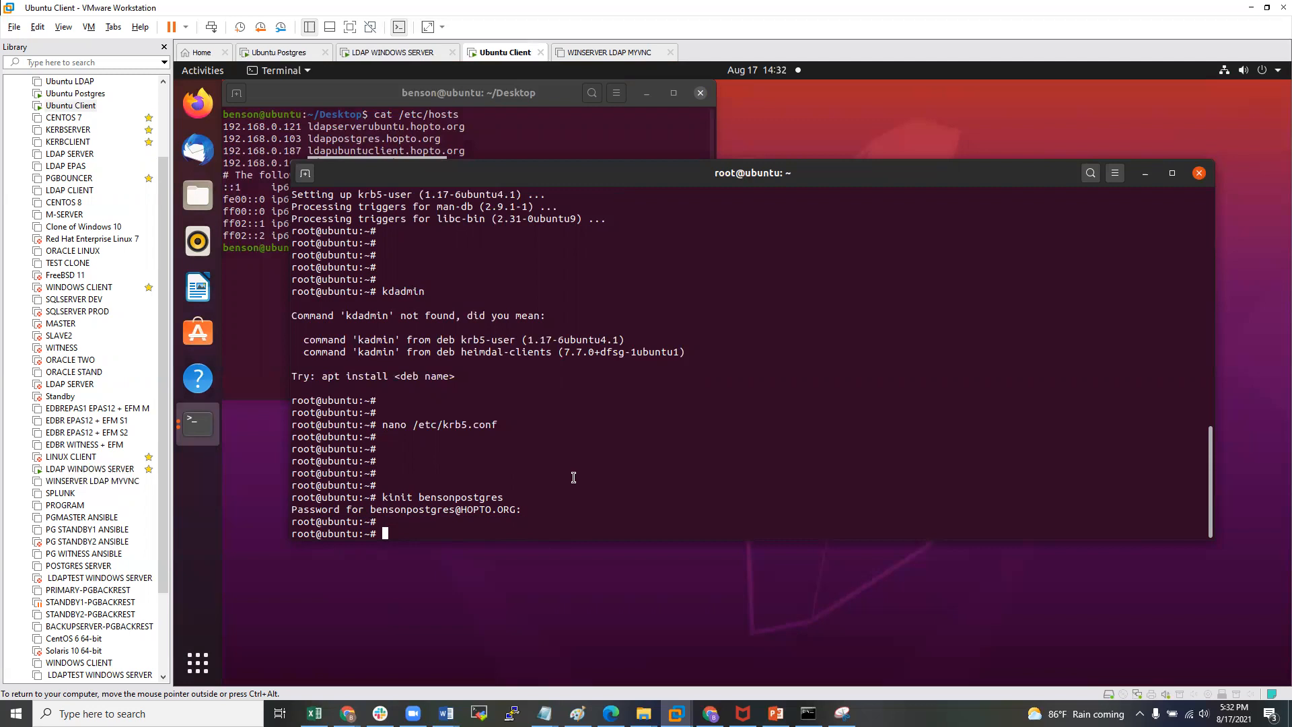
- Run klist and highlight the krbtgt/HOPTO.ORG ticket and its 08/18/2021 00:31:39 expiry
{"action": "type", "text": "klist"}
{"action": "key", "text": "Return"}
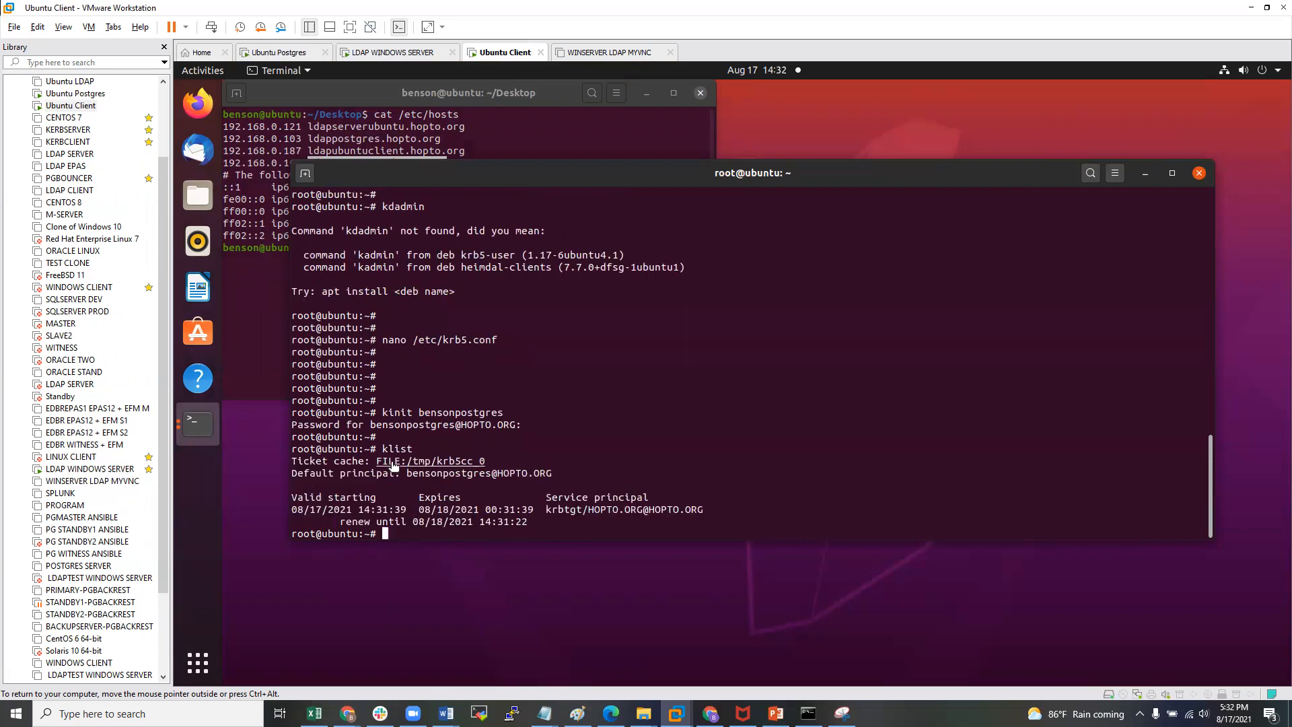
{"action": "left_click_drag", "start_coordinate": [543, 509], "coordinate": [581, 510]}
{"action": "left_click", "coordinate": [563, 509]}
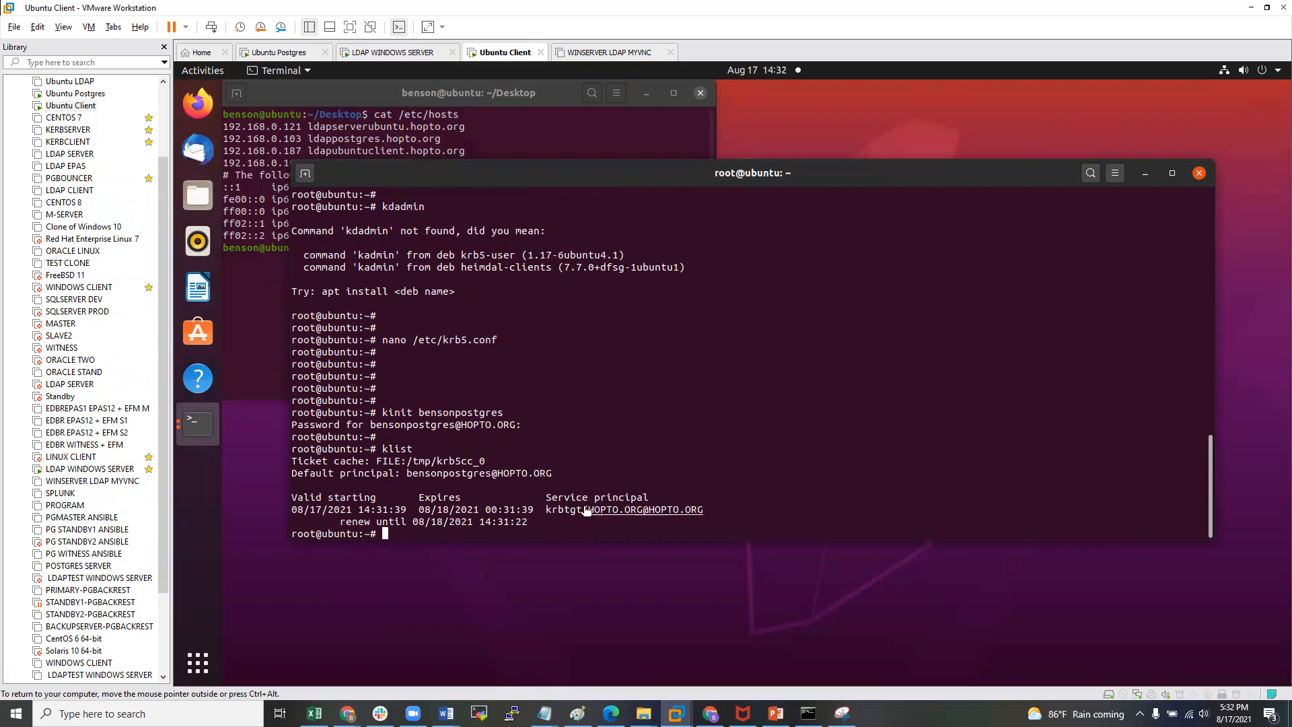
{"action": "left_click_drag", "start_coordinate": [714, 509], "coordinate": [511, 505]}
{"action": "left_click", "coordinate": [461, 503]}
{"action": "key", "text": "Return"}
{"action": "key", "text": "Return"}
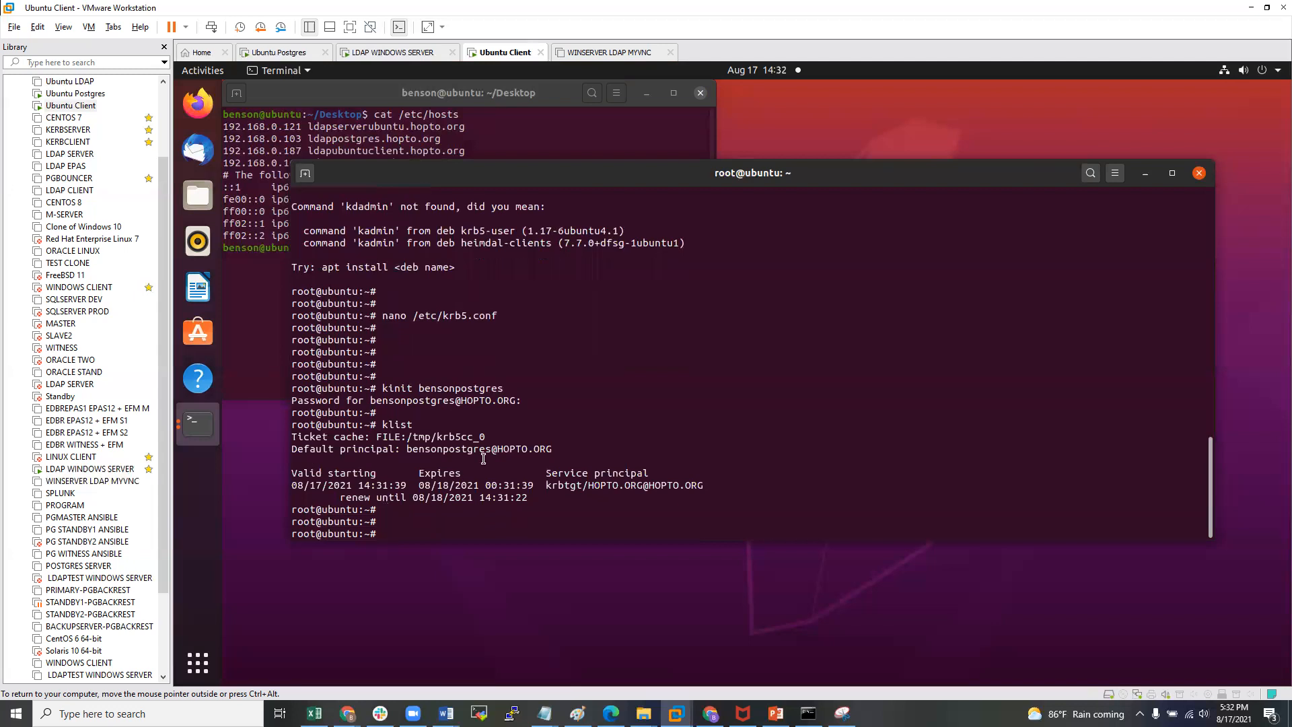
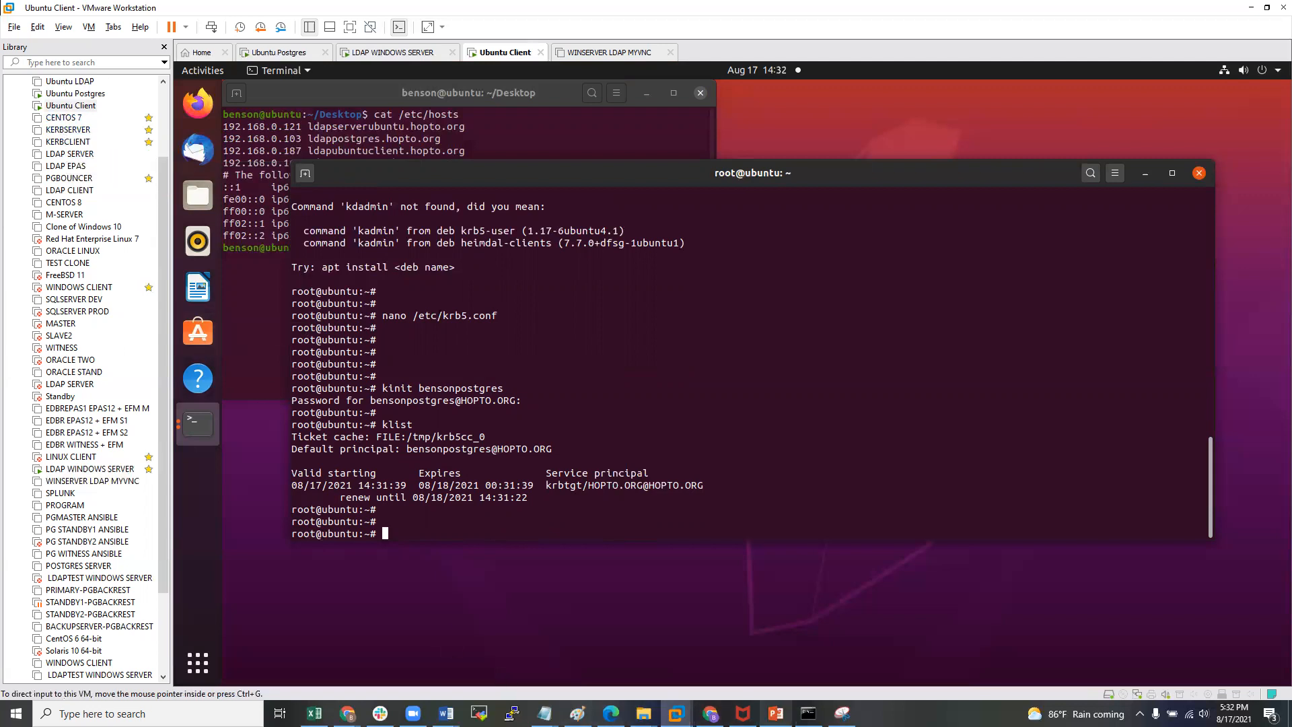
- Review the network sketch and the ticket's validity times, then type kdestroy -A
{"action": "left_click", "coordinate": [576, 713]}
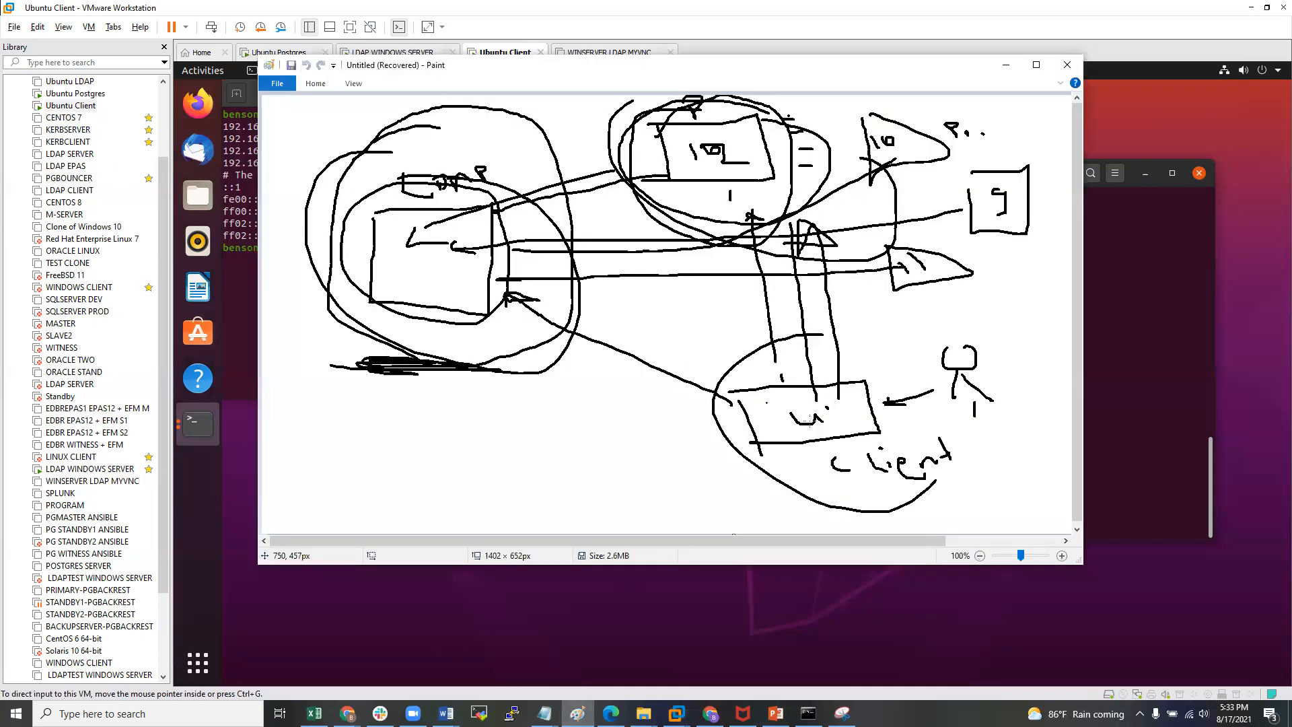
{"action": "left_click", "coordinate": [1006, 66]}
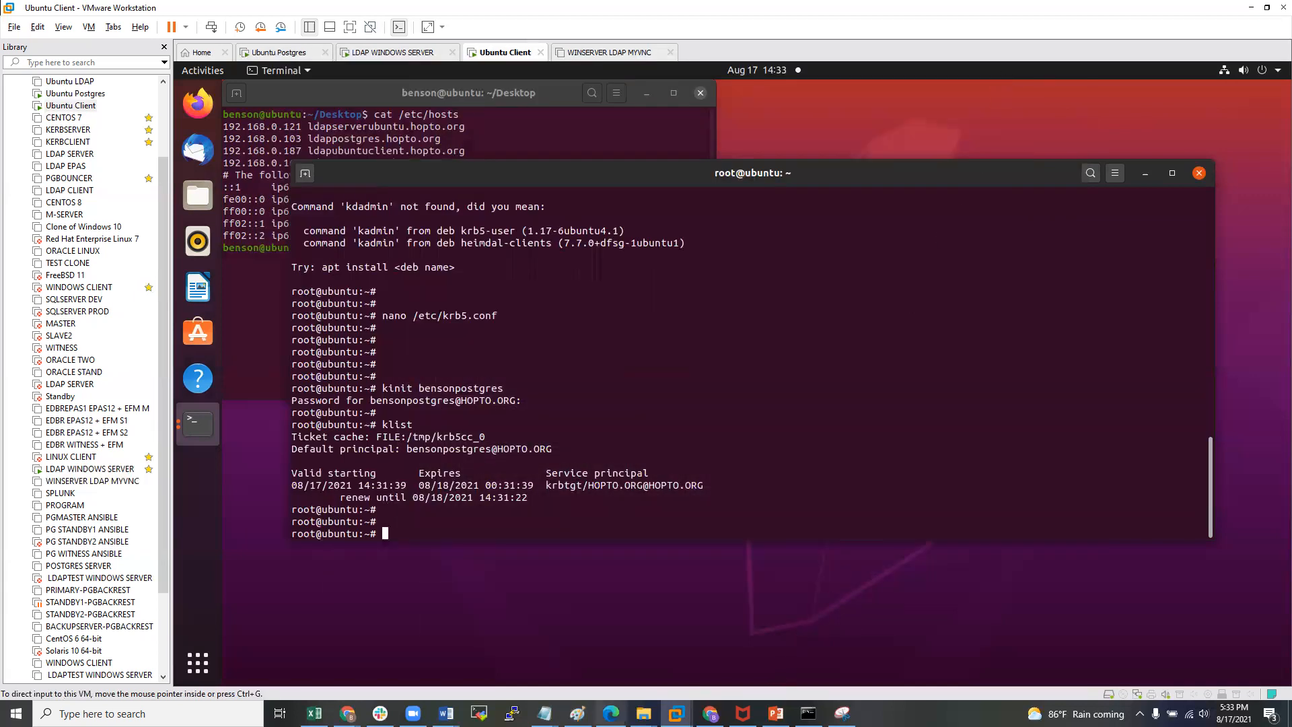
{"action": "mouse_move", "coordinate": [577, 714]}
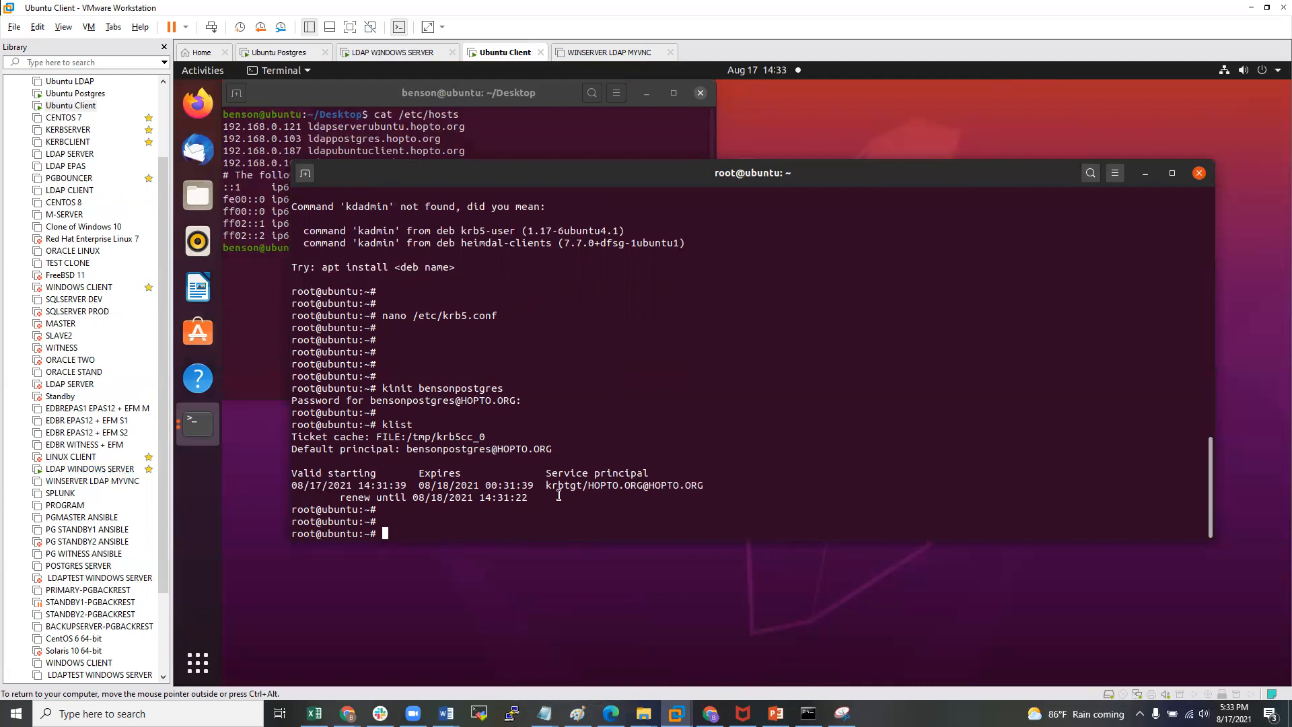
{"action": "left_click_drag", "start_coordinate": [562, 498], "coordinate": [345, 458]}
{"action": "left_click", "coordinate": [517, 485]}
{"action": "type", "text": "kdestroy -A"}
- Run kdestroy -A, then confirm klist reports no credentials cache at /tmp/krb5cc_0
{"action": "key", "text": "Return"}
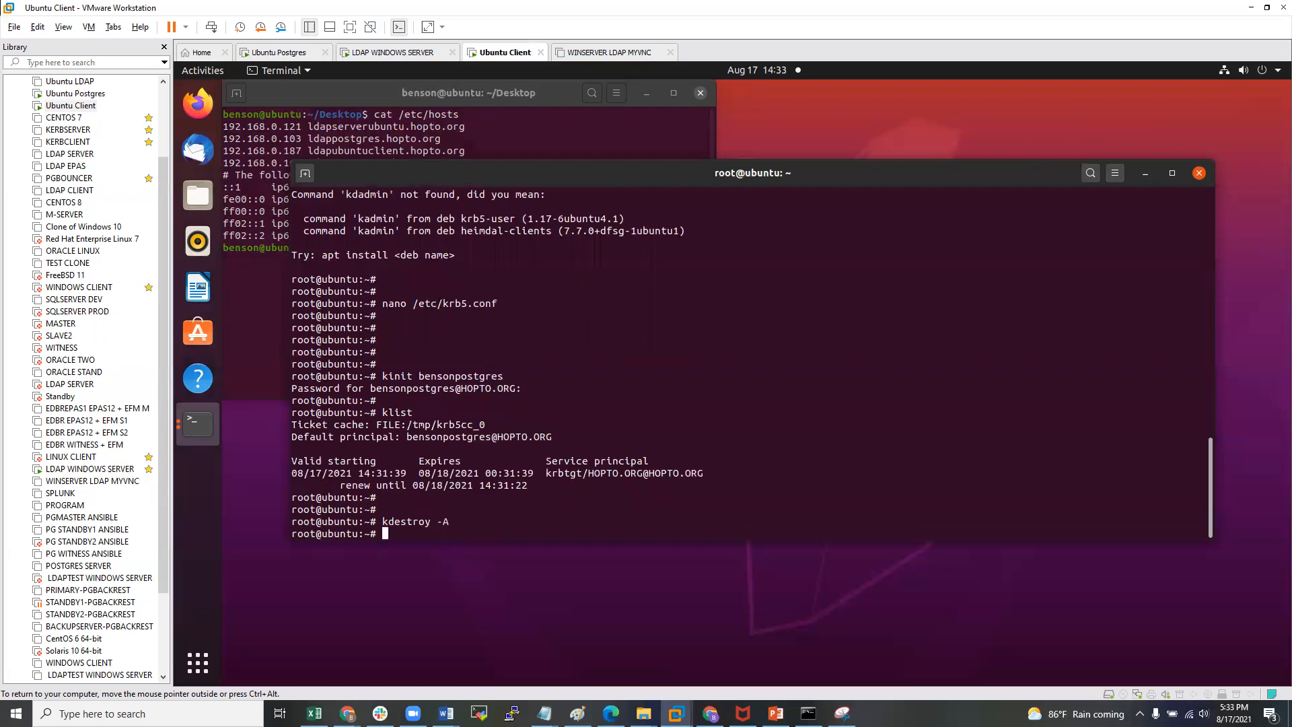
{"action": "key", "text": "Return"}
{"action": "type", "text": "klist"}
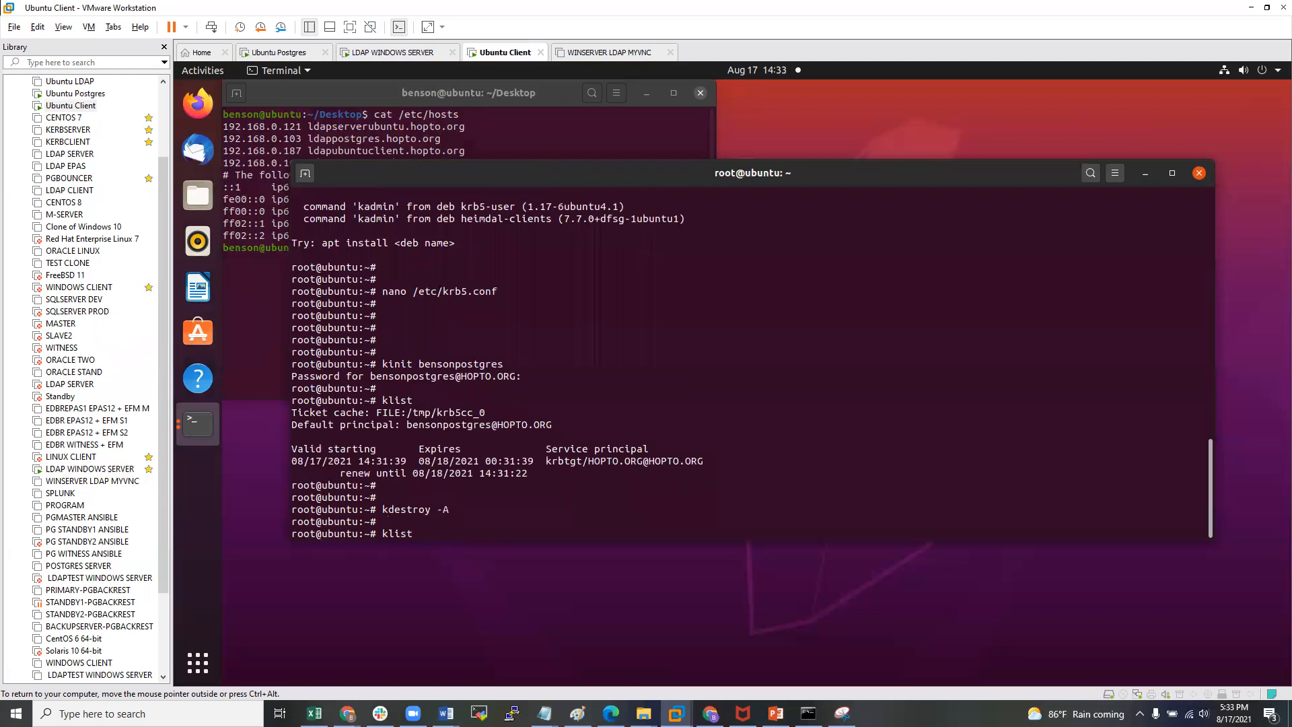
{"action": "key", "text": "Return"}
{"action": "key", "text": "Return"}
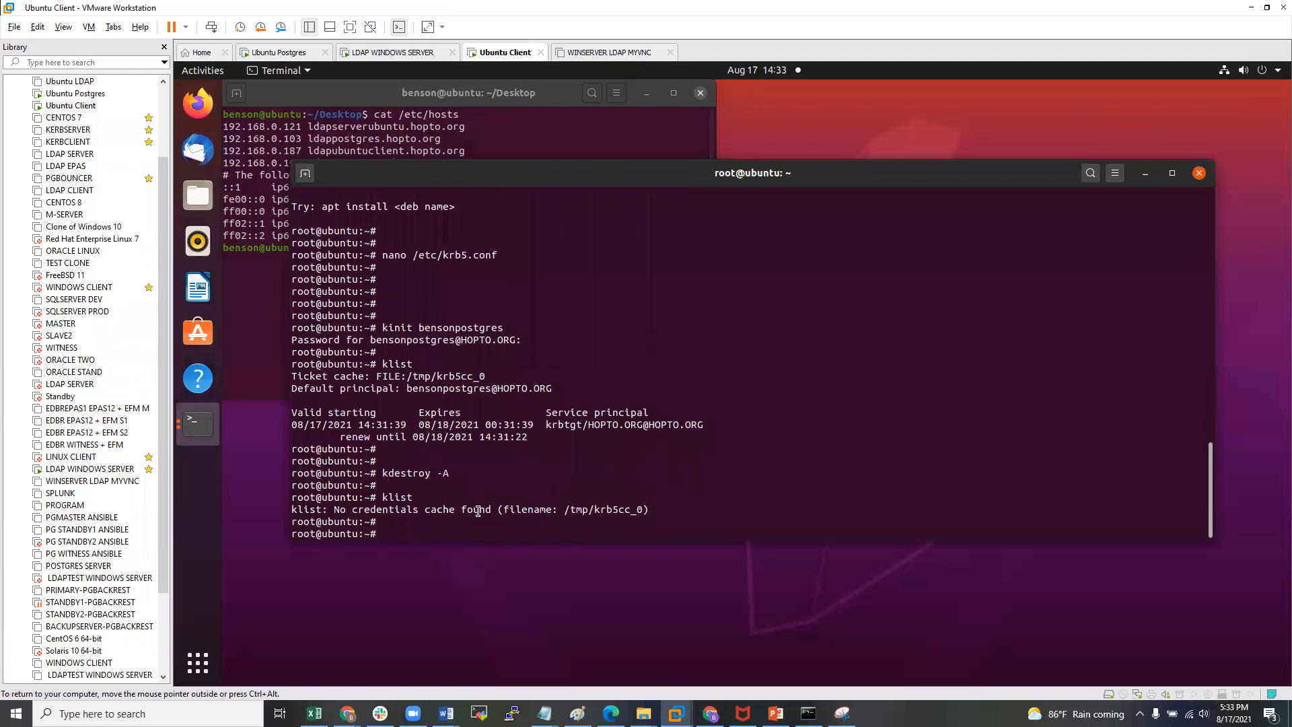
{"action": "left_click_drag", "start_coordinate": [333, 514], "coordinate": [469, 510]}
{"action": "left_click", "coordinate": [502, 518]}
{"action": "key", "text": "Return"}
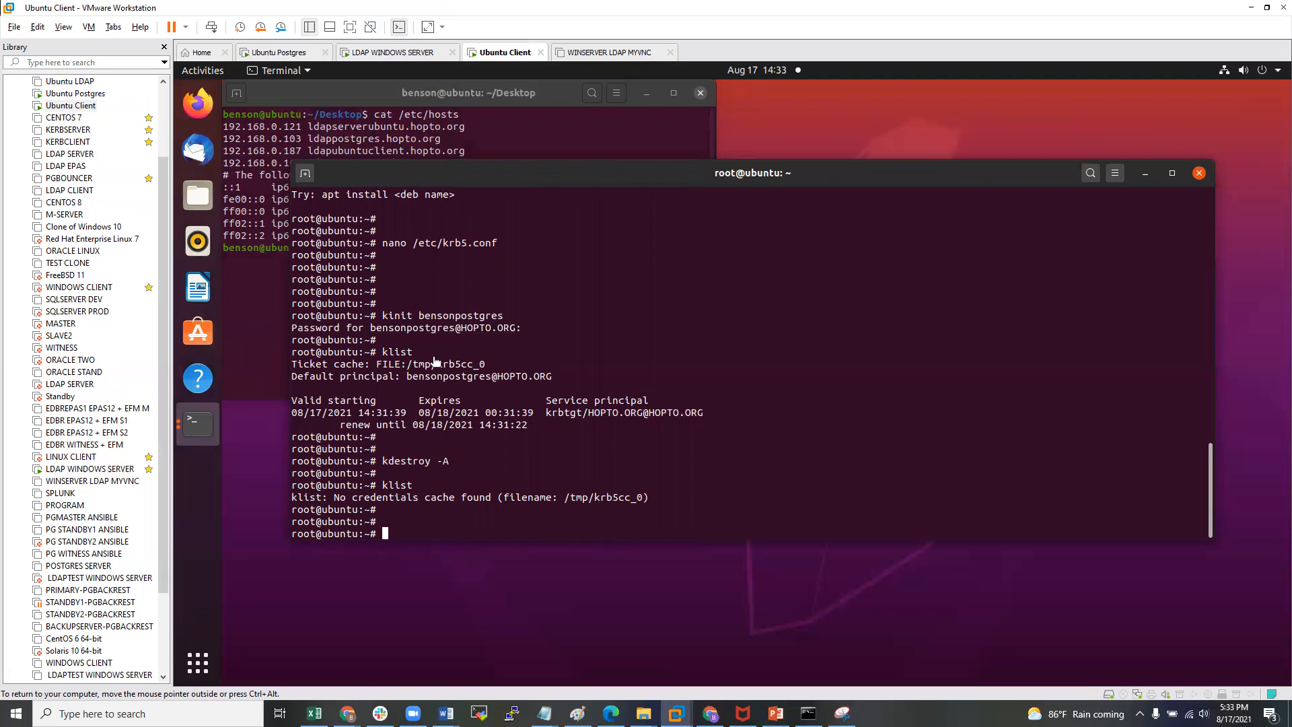
- Switch to the Ubuntu Postgres VM and unlock its desktop with the account password
{"action": "left_click", "coordinate": [75, 93]}
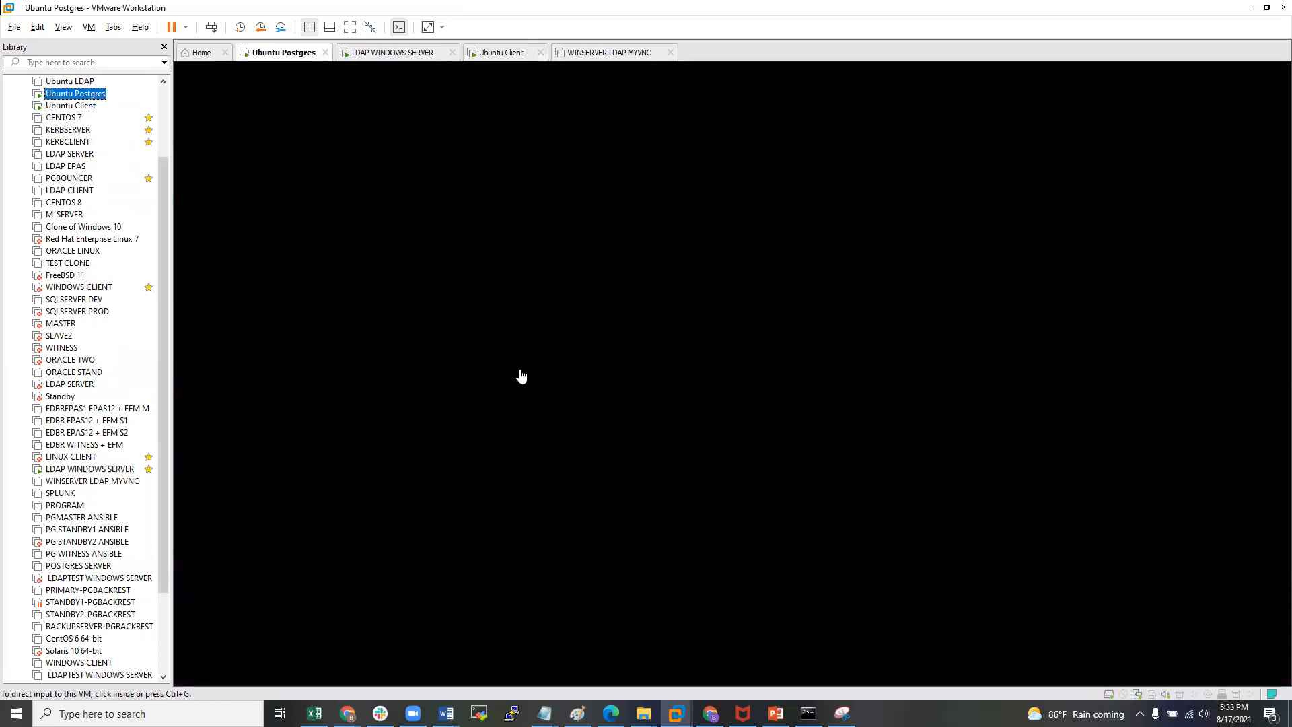
{"action": "left_click", "coordinate": [539, 364]}
{"action": "left_click", "coordinate": [620, 366]}
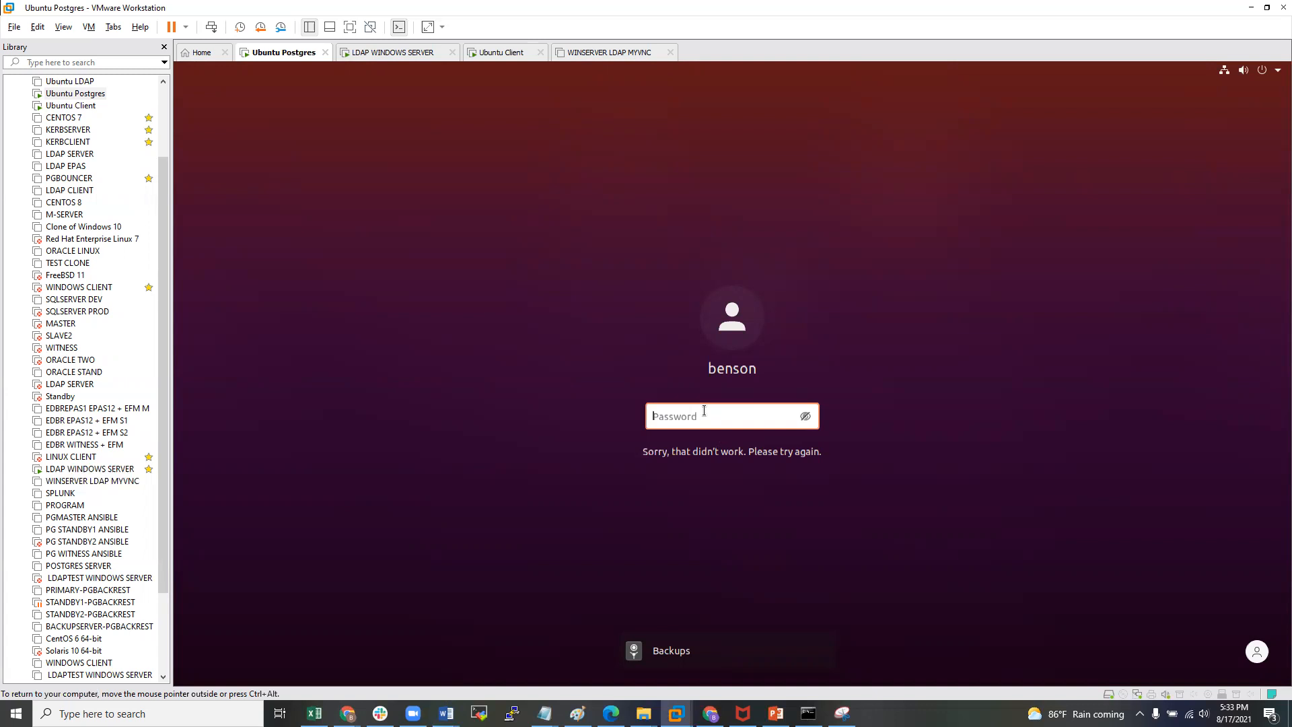
{"action": "type", "text": "********"}
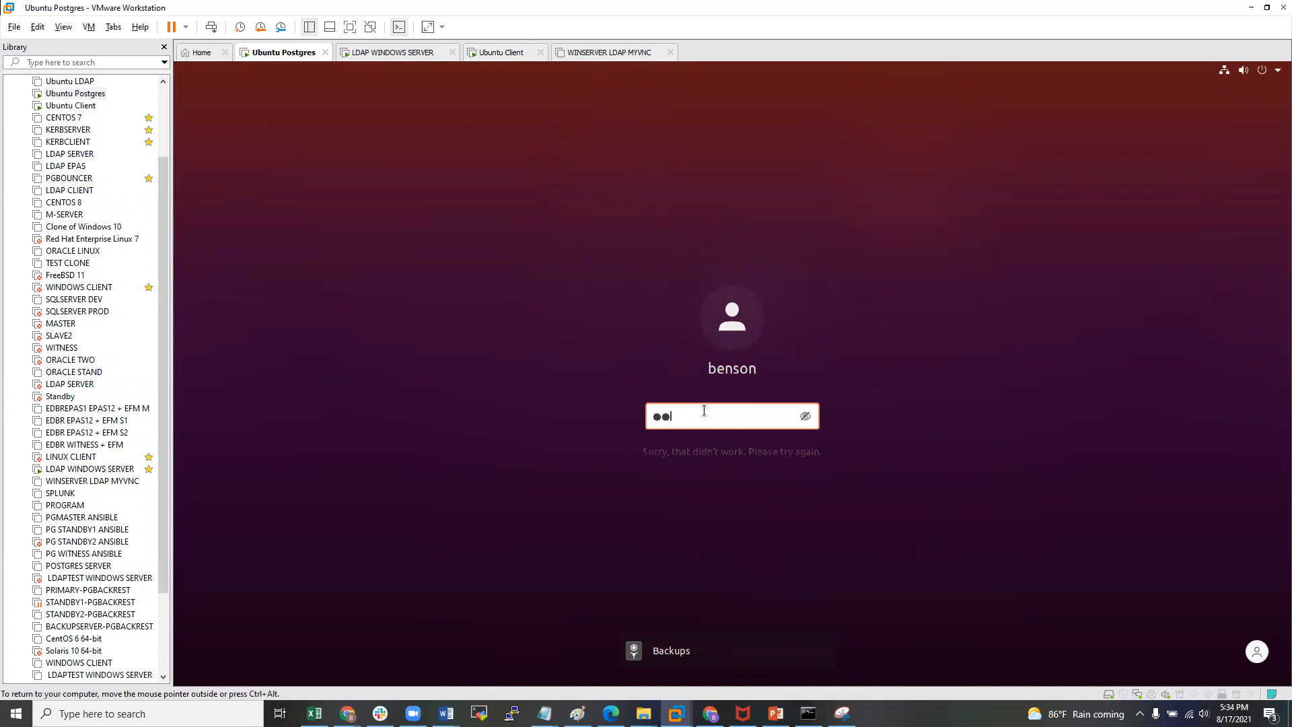
{"action": "key", "text": "Return"}
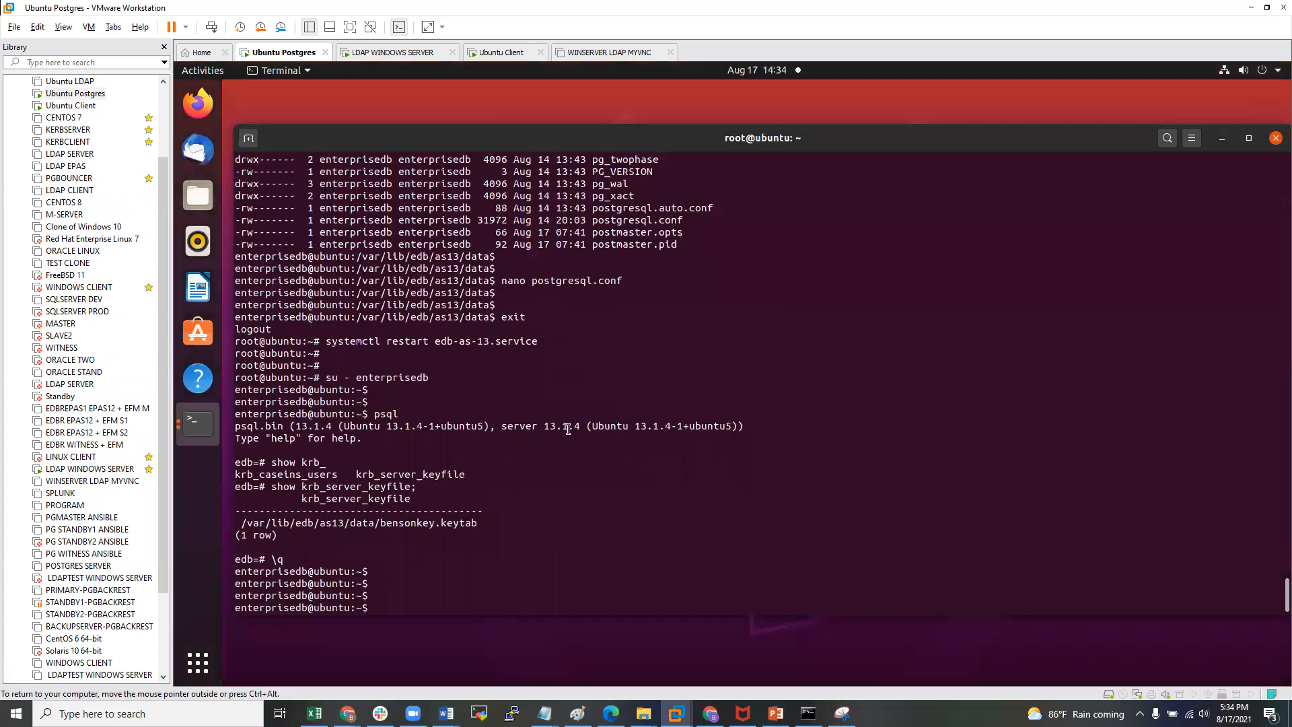
- Change into /var/lib/edb/as13/data with the data alias and highlight the path
{"action": "key", "text": "Return"}
{"action": "type", "text": "data"}
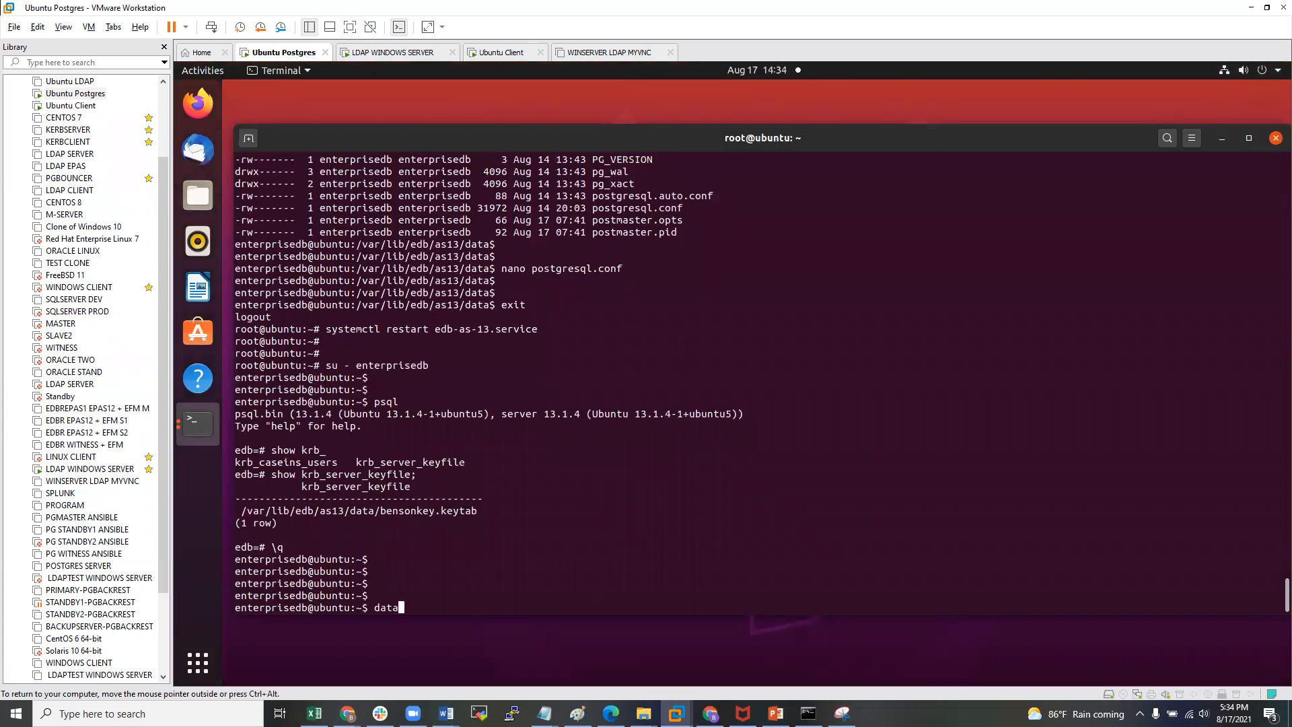
{"action": "key", "text": "Return"}
{"action": "key", "text": "Return"}
{"action": "key", "text": "Return"}
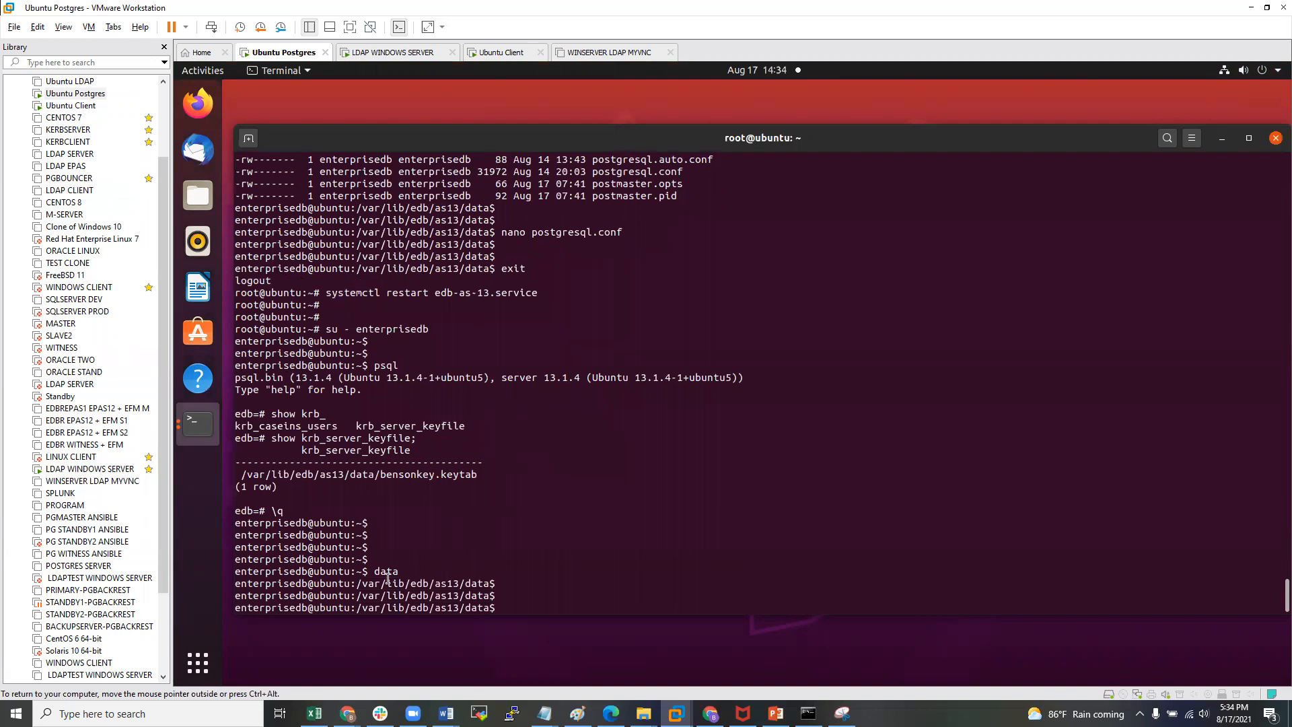
{"action": "left_click_drag", "start_coordinate": [383, 576], "coordinate": [495, 585]}
{"action": "left_click", "coordinate": [356, 586]}
{"action": "left_click", "coordinate": [495, 585]}
- List the data directory's files and begin typing nano pg_hba.conf
{"action": "key", "text": "Return"}
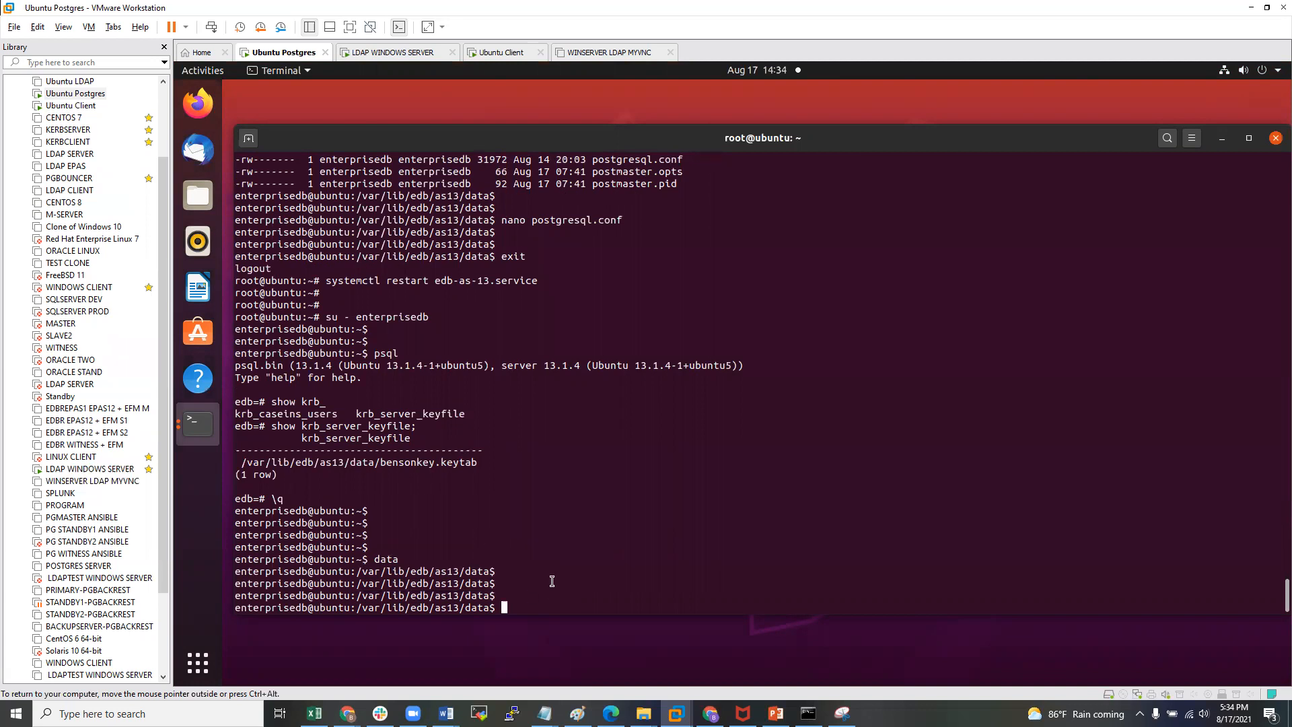
{"action": "type", "text": "ls"}
{"action": "key", "text": "Return"}
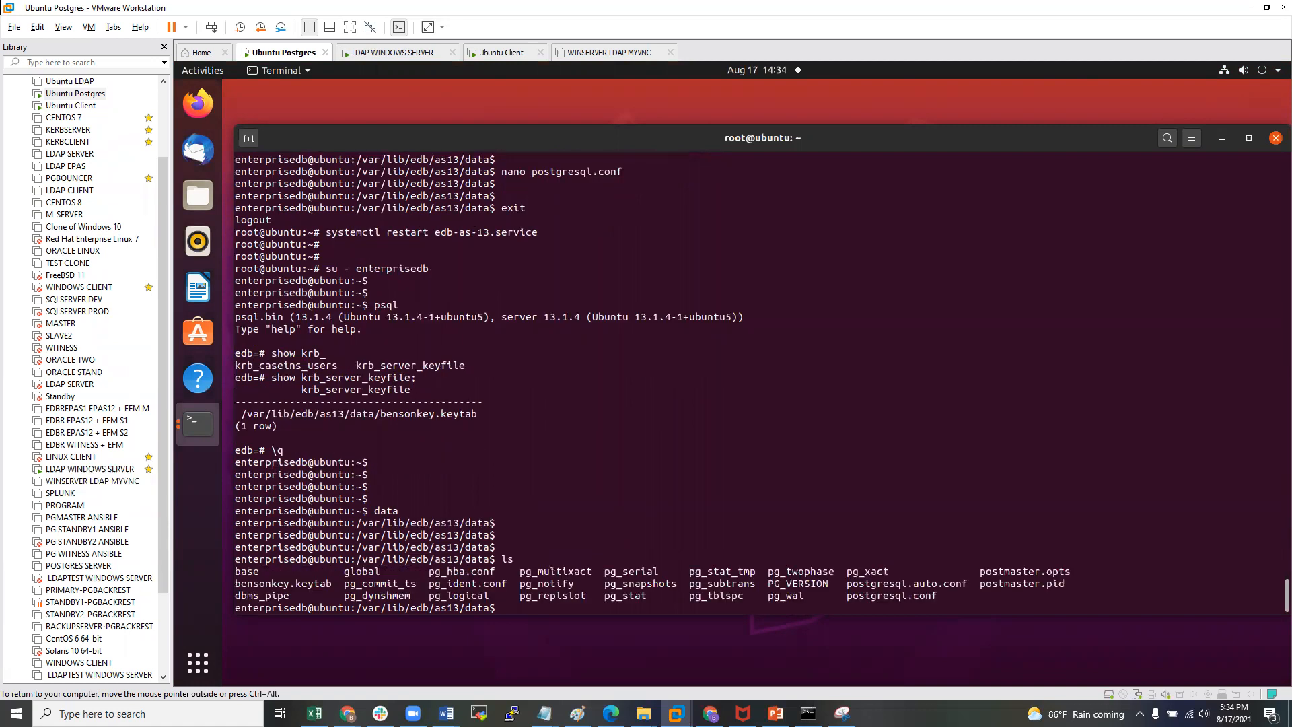
{"action": "key", "text": "Return"}
{"action": "key", "text": "Return"}
{"action": "type", "text": "nano pg-hb"}
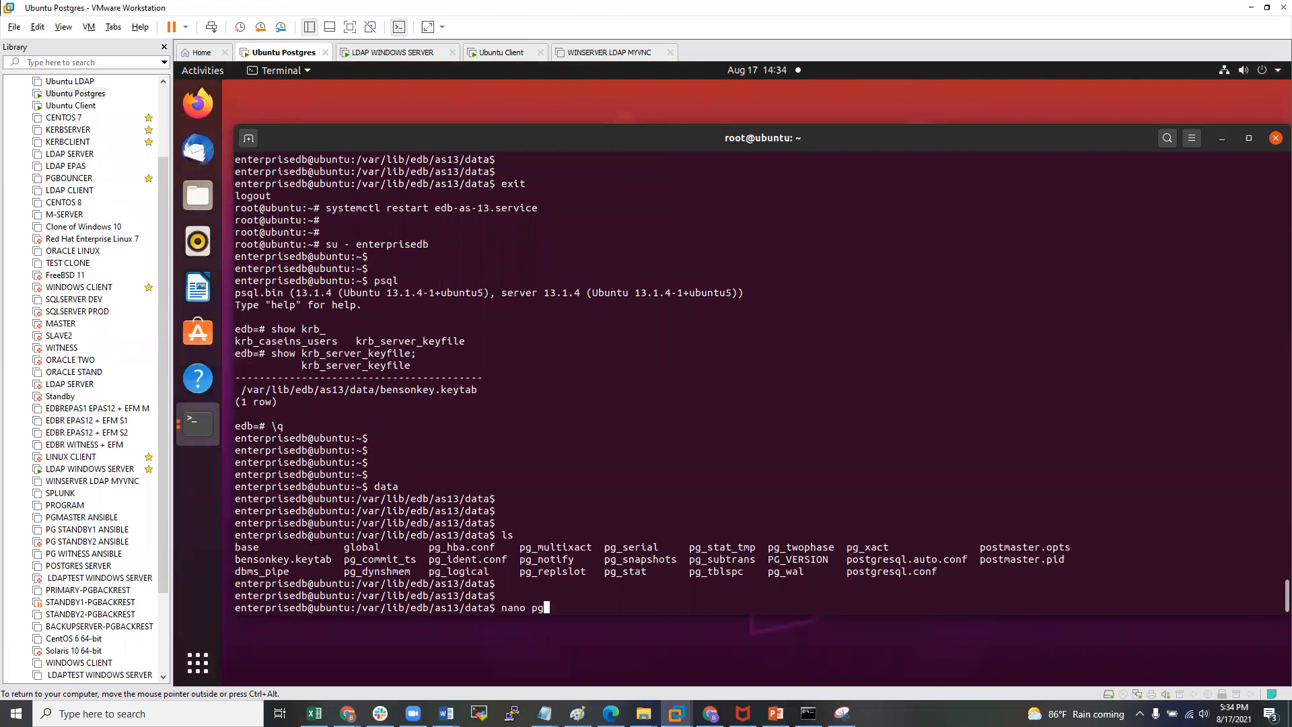
{"action": "key", "text": "BackSpace"}
{"action": "key", "text": "BackSpace"}
{"action": "key", "text": "BackSpace"}
{"action": "type", "text": "_hb"}
- Open pg_hba.conf in nano and highlight the hostgssenc record type
{"action": "key", "text": "Tab"}
{"action": "key", "text": "Return"}
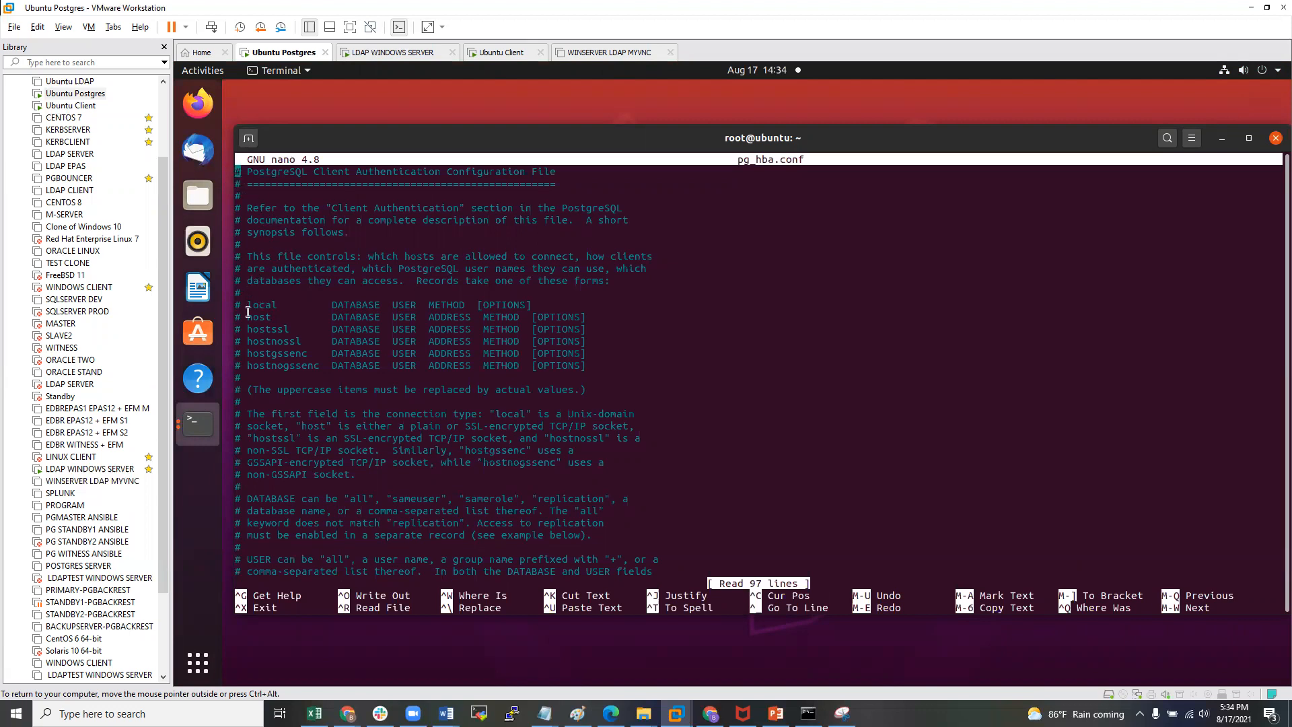
{"action": "left_click_drag", "start_coordinate": [309, 353], "coordinate": [244, 353]}
{"action": "left_click", "coordinate": [510, 376]}
{"action": "key", "text": "Down"}
{"action": "key", "text": "Down"}
{"action": "key", "text": "Down"}
{"action": "key", "text": "Down"}
{"action": "key", "text": "Down"}
{"action": "key", "text": "Down"}
{"action": "key", "text": "Down"}
{"action": "key", "text": "Down"}
{"action": "left_click_drag", "start_coordinate": [309, 354], "coordinate": [259, 354]}
{"action": "left_click", "coordinate": [264, 346]}
{"action": "left_click", "coordinate": [339, 364]}
- Compare the local, host, hostssl, hostnossl and hostgssenc formats, then scroll to the host entries
{"action": "scroll", "coordinate": [346, 372], "scroll_direction": "down", "scroll_amount": 9}
{"action": "scroll", "coordinate": [350, 373], "scroll_direction": "down", "scroll_amount": 3}
{"action": "scroll", "coordinate": [352, 353], "scroll_direction": "up", "scroll_amount": 5}
{"action": "scroll", "coordinate": [352, 354], "scroll_direction": "up", "scroll_amount": 2}
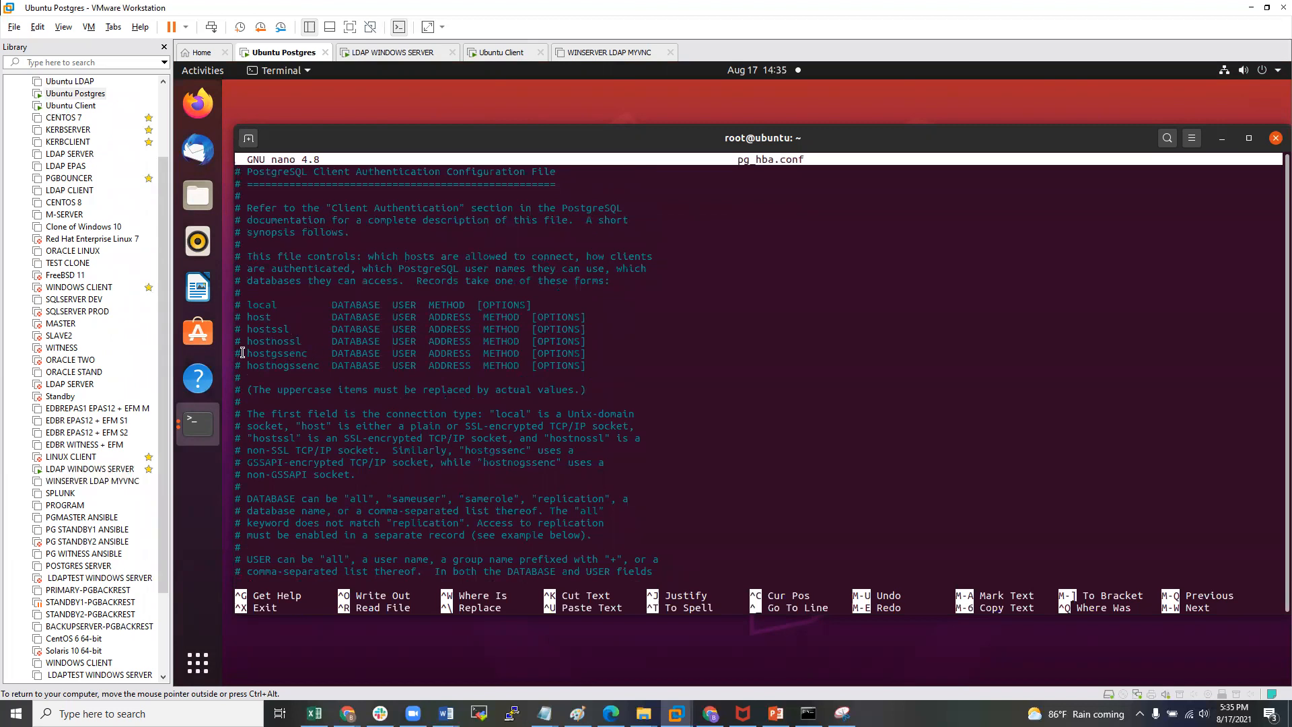
{"action": "left_click_drag", "start_coordinate": [324, 358], "coordinate": [241, 341]}
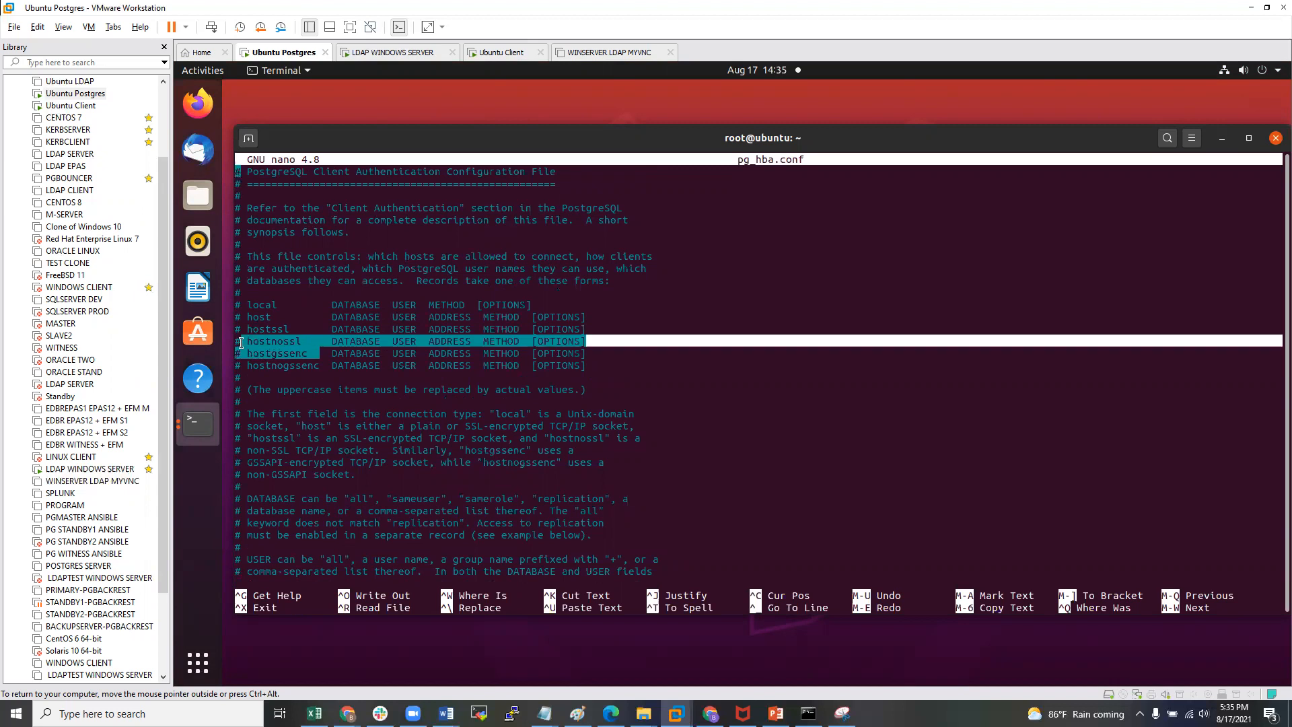
{"action": "left_click_drag", "start_coordinate": [332, 366], "coordinate": [237, 353]}
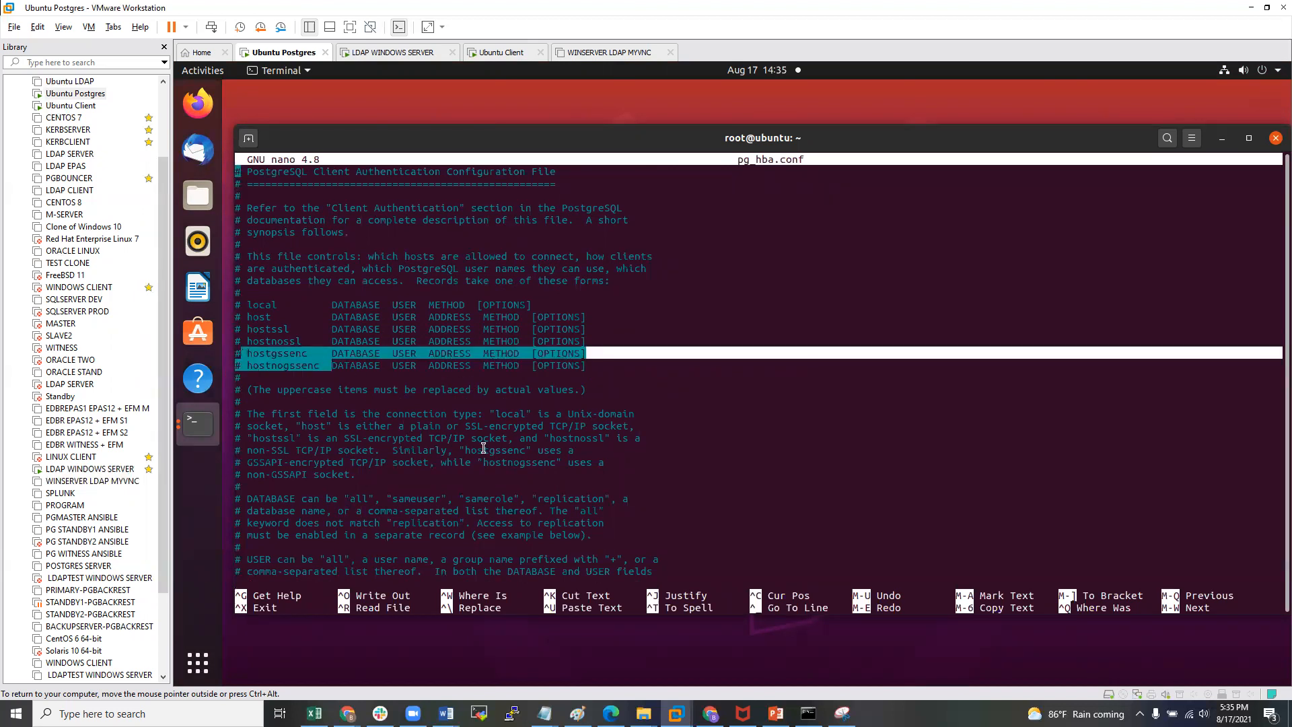
{"action": "left_click", "coordinate": [311, 341]}
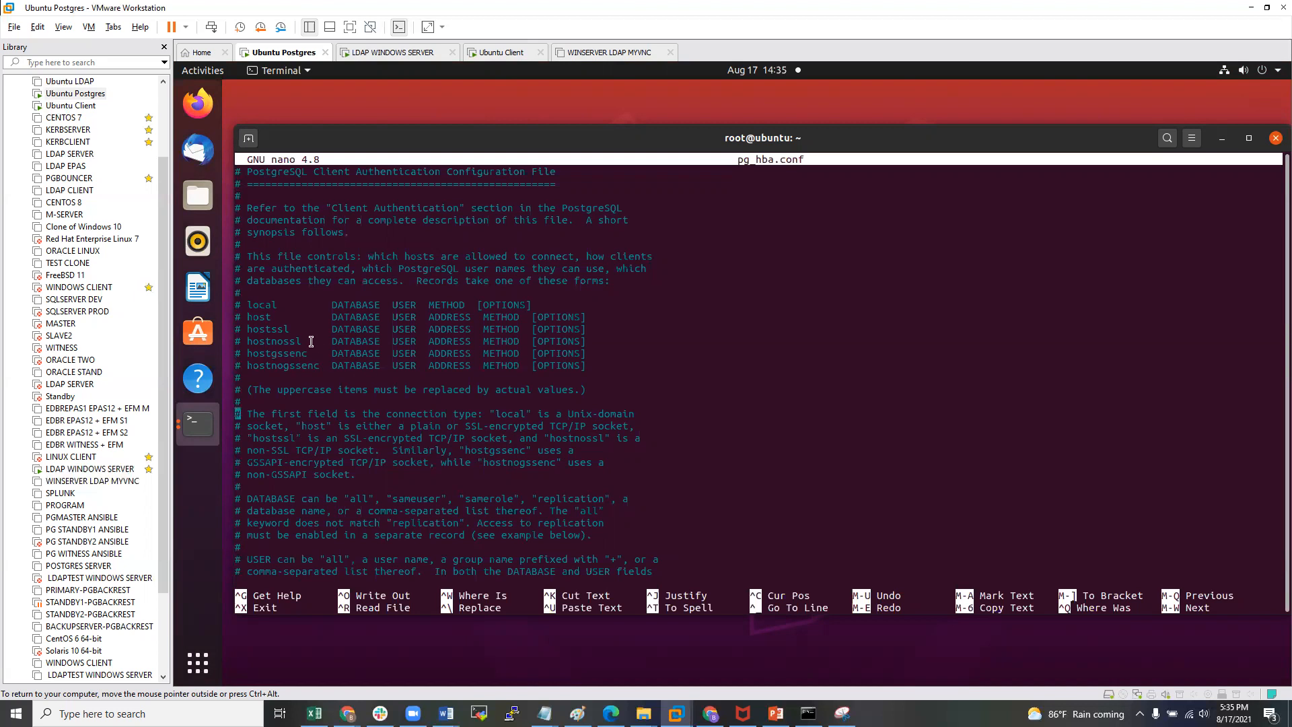
{"action": "left_click_drag", "start_coordinate": [311, 341], "coordinate": [236, 304]}
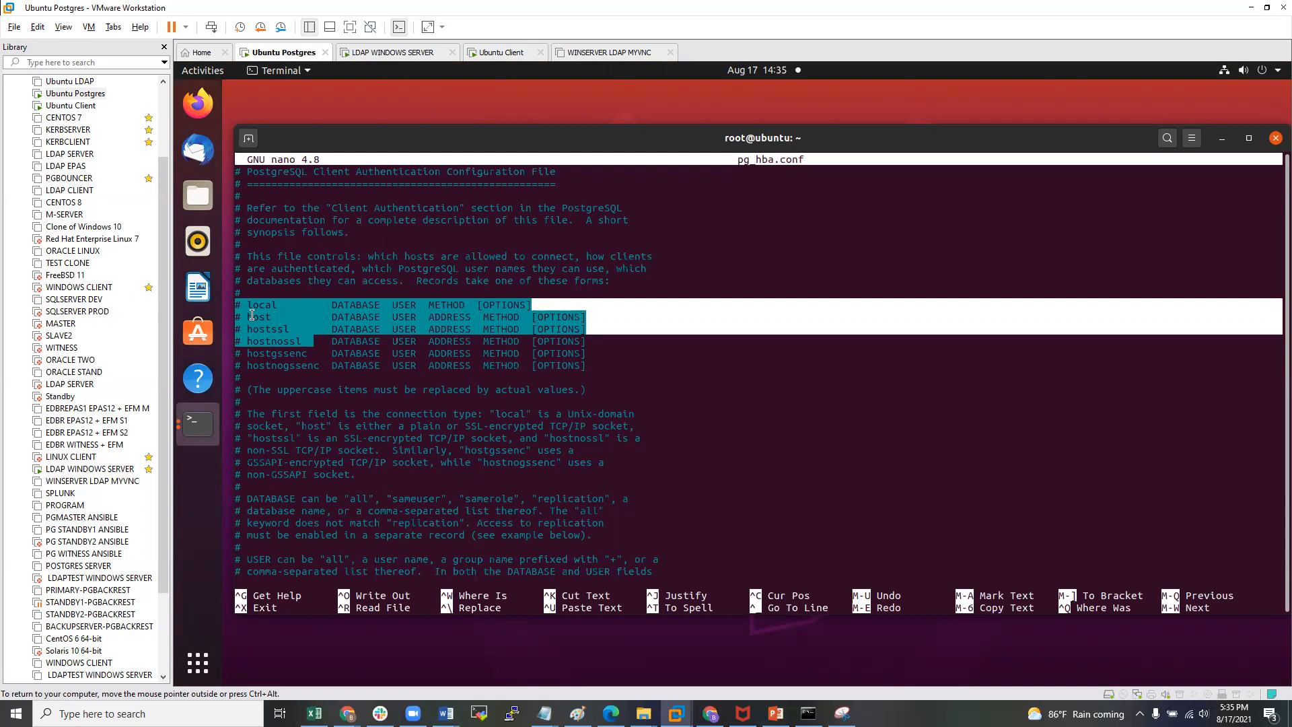
{"action": "scroll", "coordinate": [445, 451], "scroll_direction": "down", "scroll_amount": 10}
{"action": "scroll", "coordinate": [444, 451], "scroll_direction": "down", "scroll_amount": 10}
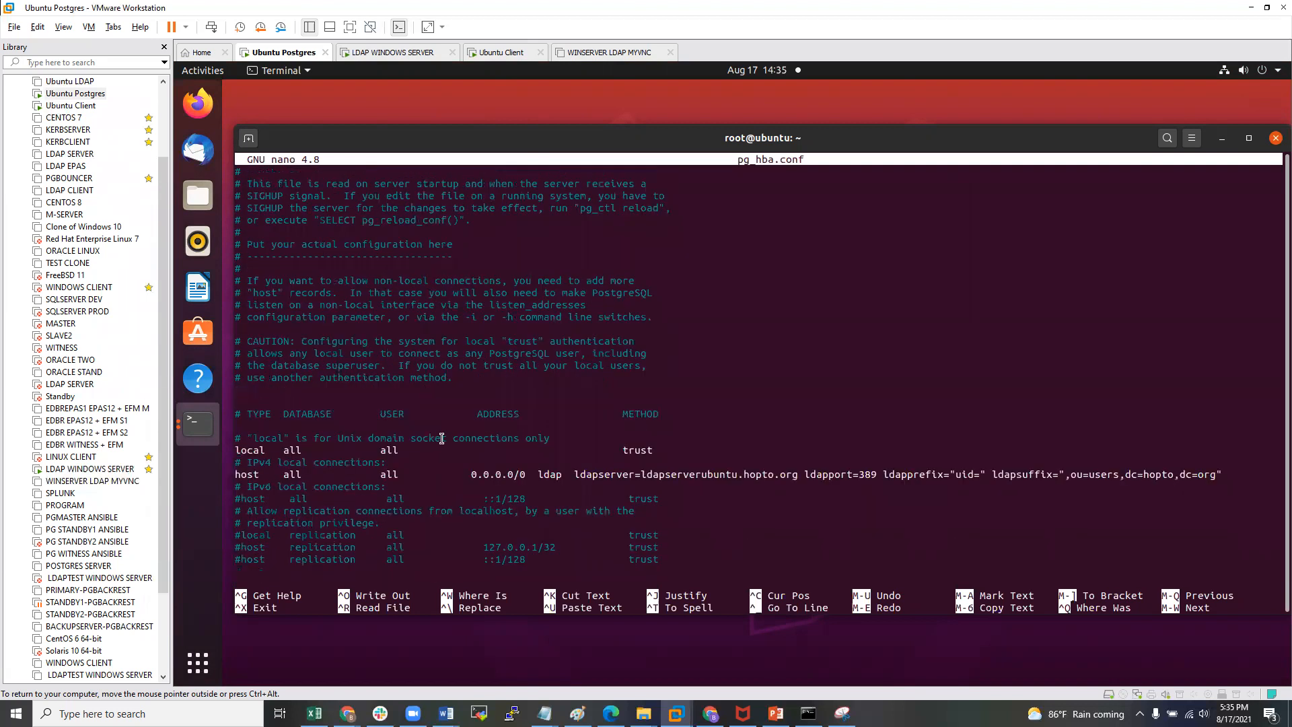
- Remove the ldap options, change host to hostgssenc, and enter address 0.0.0.0/0
{"action": "key", "text": "Up"}
{"action": "key", "text": "Up"}
{"action": "key", "text": "Up"}
{"action": "key", "text": "Up"}
{"action": "key", "text": "Up"}
{"action": "key", "text": "Up"}
{"action": "key", "text": "Up"}
{"action": "key", "text": "Up"}
{"action": "key", "text": "Right"}
{"action": "key", "text": "Right"}
{"action": "key", "text": "Right"}
{"action": "key", "text": "Right"}
{"action": "key", "text": "Right"}
{"action": "key", "text": "Right"}
{"action": "key", "text": "Right"}
{"action": "key", "text": "Right"}
{"action": "key", "text": "Right"}
{"action": "key", "text": "Right"}
{"action": "key", "text": "Right"}
{"action": "key", "text": "Right"}
{"action": "key", "text": "Right"}
{"action": "key", "text": "Right"}
{"action": "key", "text": "Right"}
{"action": "key", "text": "Right"}
{"action": "key", "text": "Right"}
{"action": "key", "text": "Right"}
{"action": "key", "text": "Right"}
{"action": "key", "text": "Right"}
{"action": "key", "text": "Right"}
{"action": "key", "text": "Delete"}
{"action": "key", "text": "Delete"}
{"action": "key", "text": "Delete"}
{"action": "key", "text": "Delete"}
{"action": "key", "text": "Delete"}
{"action": "key", "text": "Delete"}
{"action": "key", "text": "Delete"}
{"action": "key", "text": "Delete"}
{"action": "key", "text": "Delete"}
{"action": "key", "text": "Delete"}
{"action": "key", "text": "Delete"}
{"action": "key", "text": "Delete"}
{"action": "key", "text": "Delete"}
{"action": "key", "text": "Delete"}
{"action": "key", "text": "Delete"}
{"action": "key", "text": "Delete"}
{"action": "key", "text": "Delete"}
{"action": "key", "text": "Delete"}
{"action": "key", "text": "Delete"}
{"action": "key", "text": "Delete"}
{"action": "key", "text": "Delete"}
{"action": "key", "text": "Delete"}
{"action": "key", "text": "Delete"}
{"action": "key", "text": "Delete"}
{"action": "key", "text": "Delete"}
{"action": "key", "text": "Delete"}
{"action": "key", "text": "Delete"}
{"action": "key", "text": "Delete"}
{"action": "key", "text": "Delete"}
{"action": "key", "text": "Delete"}
{"action": "key", "text": "Delete"}
{"action": "key", "text": "Delete"}
{"action": "key", "text": "Delete"}
{"action": "key", "text": "Delete"}
{"action": "key", "text": "Delete"}
{"action": "key", "text": "Delete"}
{"action": "key", "text": "Delete"}
{"action": "key", "text": "Delete"}
{"action": "key", "text": "Delete"}
{"action": "key", "text": "Delete"}
{"action": "key", "text": "Delete"}
{"action": "key", "text": "Delete"}
{"action": "key", "text": "Delete"}
{"action": "key", "text": "Delete"}
{"action": "key", "text": "Delete"}
{"action": "key", "text": "Delete"}
{"action": "key", "text": "Delete"}
{"action": "key", "text": "Delete"}
{"action": "key", "text": "Delete"}
{"action": "key", "text": "Delete"}
{"action": "key", "text": "Delete"}
{"action": "key", "text": "Delete"}
{"action": "key", "text": "Delete"}
{"action": "key", "text": "Delete"}
{"action": "key", "text": "Delete"}
{"action": "key", "text": "Delete"}
{"action": "key", "text": "Delete"}
{"action": "key", "text": "Delete"}
{"action": "key", "text": "Delete"}
{"action": "key", "text": "Delete"}
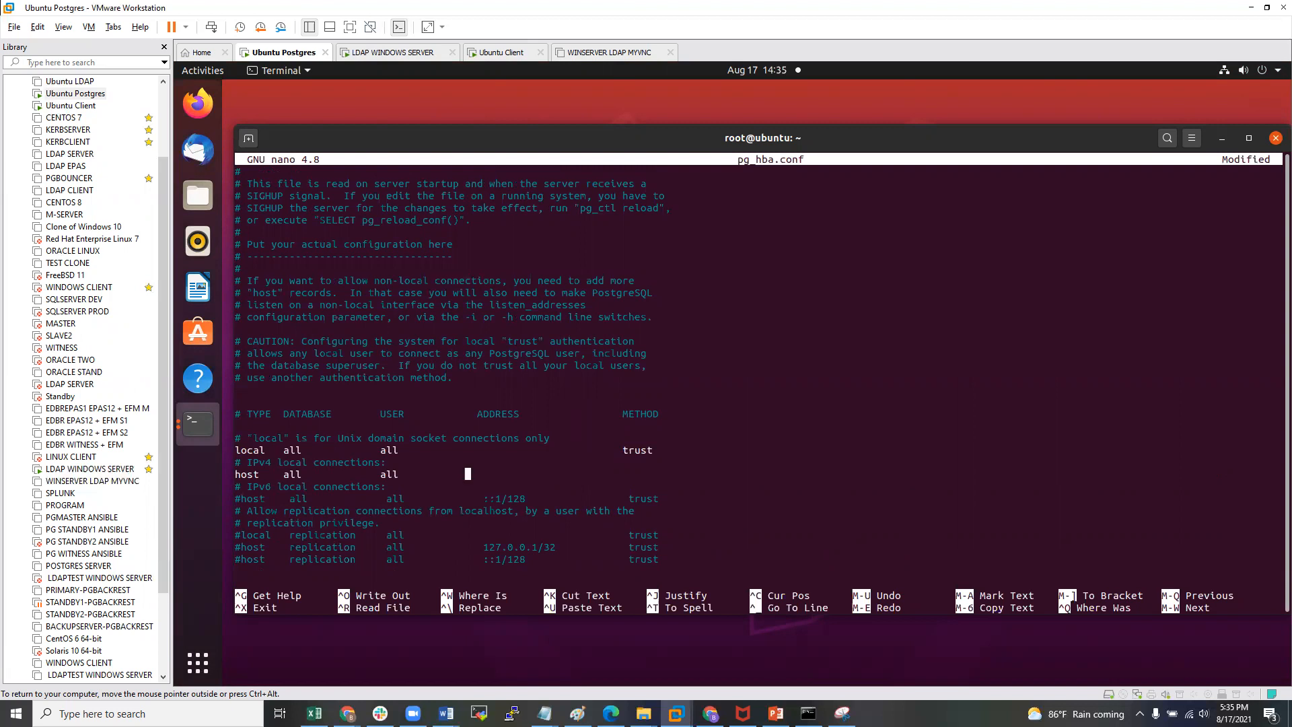
{"action": "key", "text": "Left"}
{"action": "key", "text": "Left"}
{"action": "key", "text": "Left"}
{"action": "key", "text": "Left"}
{"action": "key", "text": "Left"}
{"action": "key", "text": "Left"}
{"action": "key", "text": "Left"}
{"action": "key", "text": "Left"}
{"action": "key", "text": "Left"}
{"action": "key", "text": "Left"}
{"action": "key", "text": "Left"}
{"action": "key", "text": "Left"}
{"action": "key", "text": "Left"}
{"action": "key", "text": "Left"}
{"action": "key", "text": "Left"}
{"action": "key", "text": "Left"}
{"action": "key", "text": "Left"}
{"action": "key", "text": "Left"}
{"action": "key", "text": "Left"}
{"action": "key", "text": "Left"}
{"action": "key", "text": "Left"}
{"action": "key", "text": "Left"}
{"action": "key", "text": "Left"}
{"action": "type", "text": "gsseb"}
{"action": "key", "text": "BackSpace"}
{"action": "type", "text": "nc"}
{"action": "key", "text": "Right"}
{"action": "key", "text": "Right"}
{"action": "key", "text": "Right"}
{"action": "key", "text": "Right"}
{"action": "key", "text": "Right"}
{"action": "key", "text": "Right"}
{"action": "key", "text": "Right"}
{"action": "key", "text": "Right"}
{"action": "key", "text": "Right"}
{"action": "key", "text": "Right"}
{"action": "key", "text": "Right"}
{"action": "key", "text": "Right"}
{"action": "key", "text": "Right"}
{"action": "key", "text": "Right"}
{"action": "key", "text": "Right"}
{"action": "key", "text": "Right"}
{"action": "key", "text": "Right"}
{"action": "key", "text": "Right"}
{"action": "key", "text": "Right"}
{"action": "key", "text": "Right"}
{"action": "type", "text": "0.0.0.0/0"}
- Set the method to gss include_realm=1 krb_realm=HOPTO.ORG for all databases and users
{"action": "left_click_drag", "start_coordinate": [321, 475], "coordinate": [438, 475]}
{"action": "left_click", "coordinate": [429, 476]}
{"action": "left_click", "coordinate": [441, 474]}
{"action": "left_click_drag", "start_coordinate": [317, 473], "coordinate": [445, 475]}
{"action": "left_click", "coordinate": [446, 476]}
{"action": "type", "text": "gss includ"}
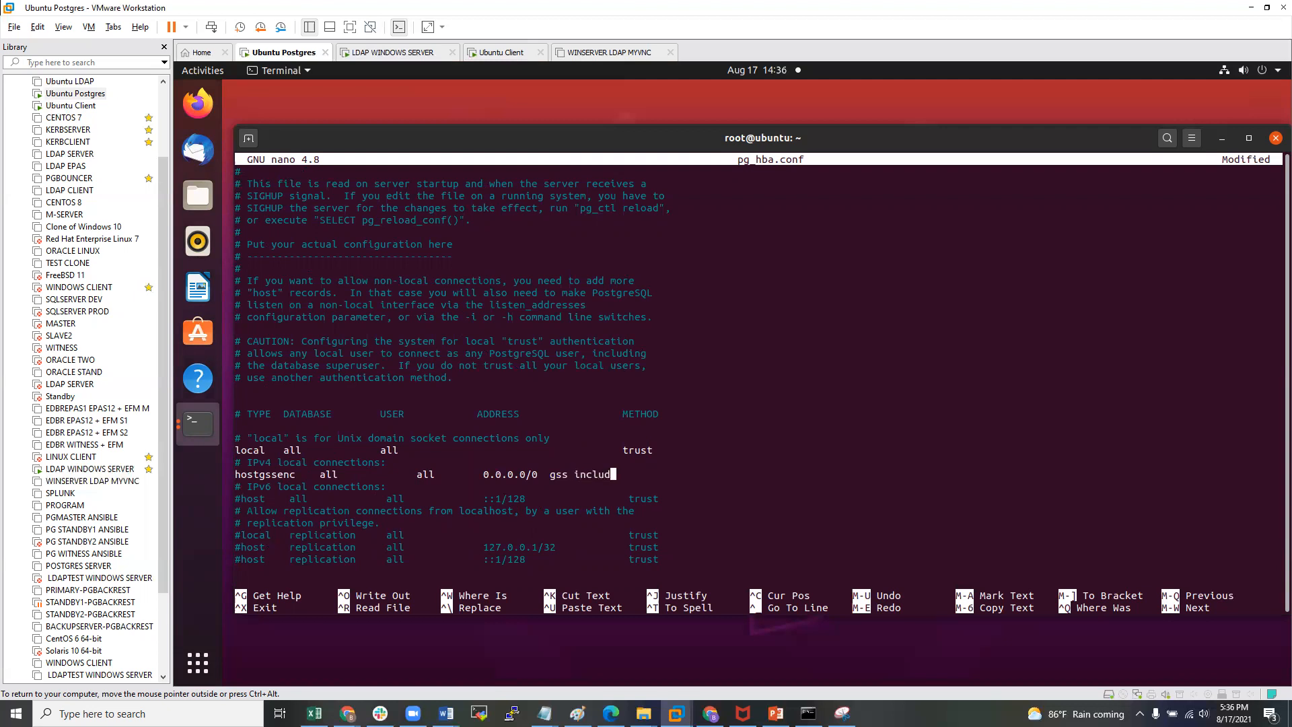
{"action": "type", "text": "e_realm=1 krb_realm=HOPTO"}
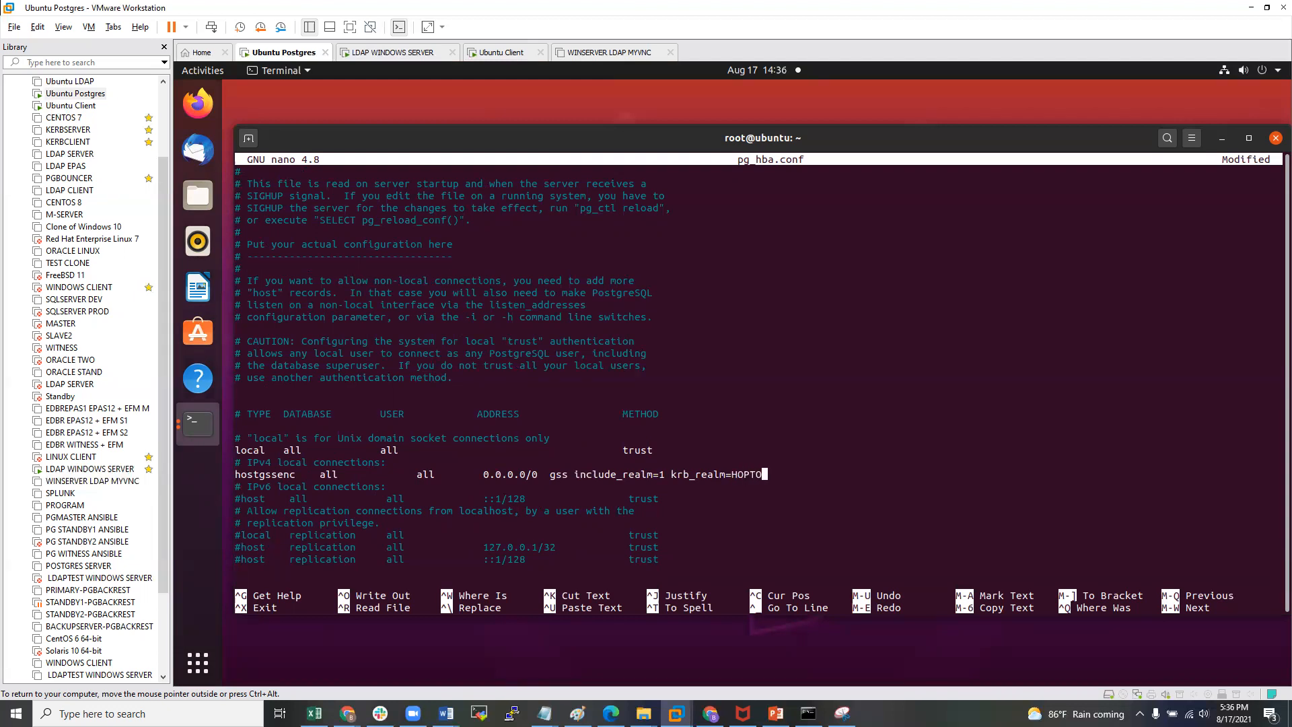
{"action": "type", "text": ".ORG"}
{"action": "left_click_drag", "start_coordinate": [702, 477], "coordinate": [774, 478]}
{"action": "left_click", "coordinate": [768, 477]}
{"action": "left_click_drag", "start_coordinate": [598, 477], "coordinate": [665, 476]}
- Save pg_hba.conf under its existing name and exit nano
{"action": "left_click", "coordinate": [667, 475]}
{"action": "key", "text": "ctrl+x"}
{"action": "key", "text": "y"}
{"action": "key", "text": "Return"}
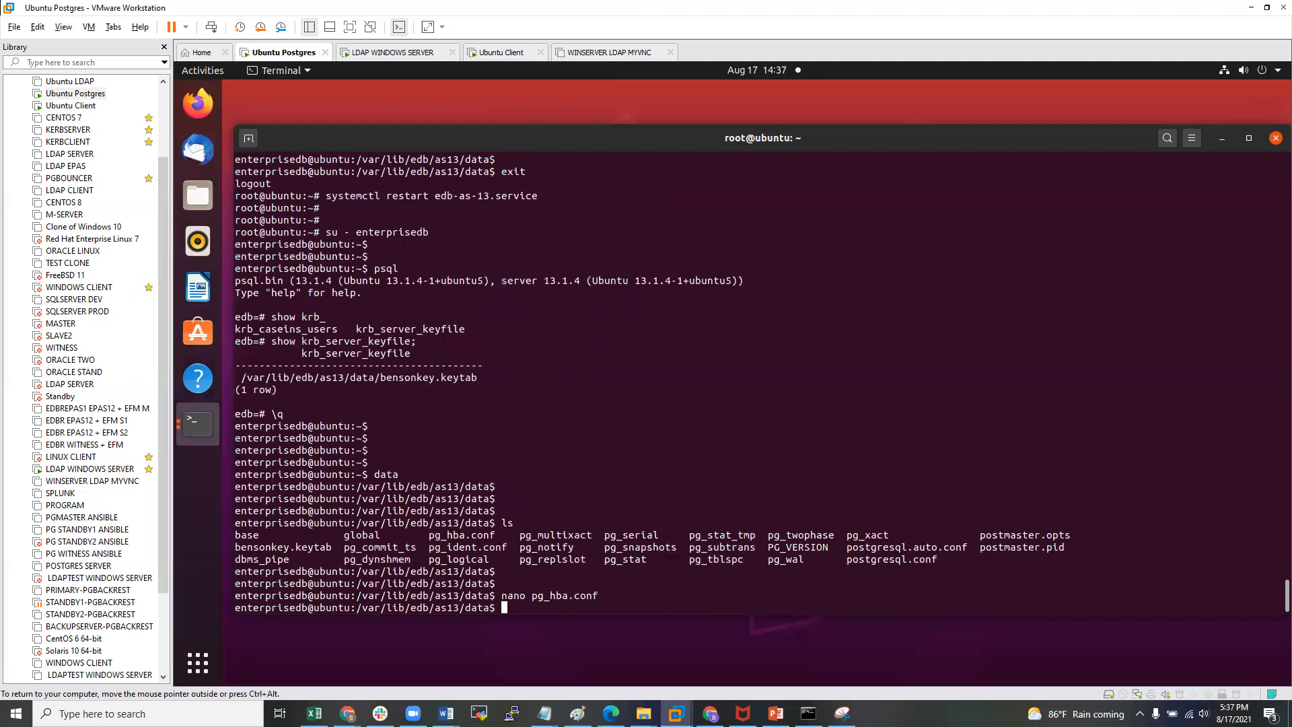
{"action": "key", "text": "Return"}
{"action": "key", "text": "Return"}
- Reload the EDB server configuration with pg_ctl reload
{"action": "type", "text": "PSQL"}
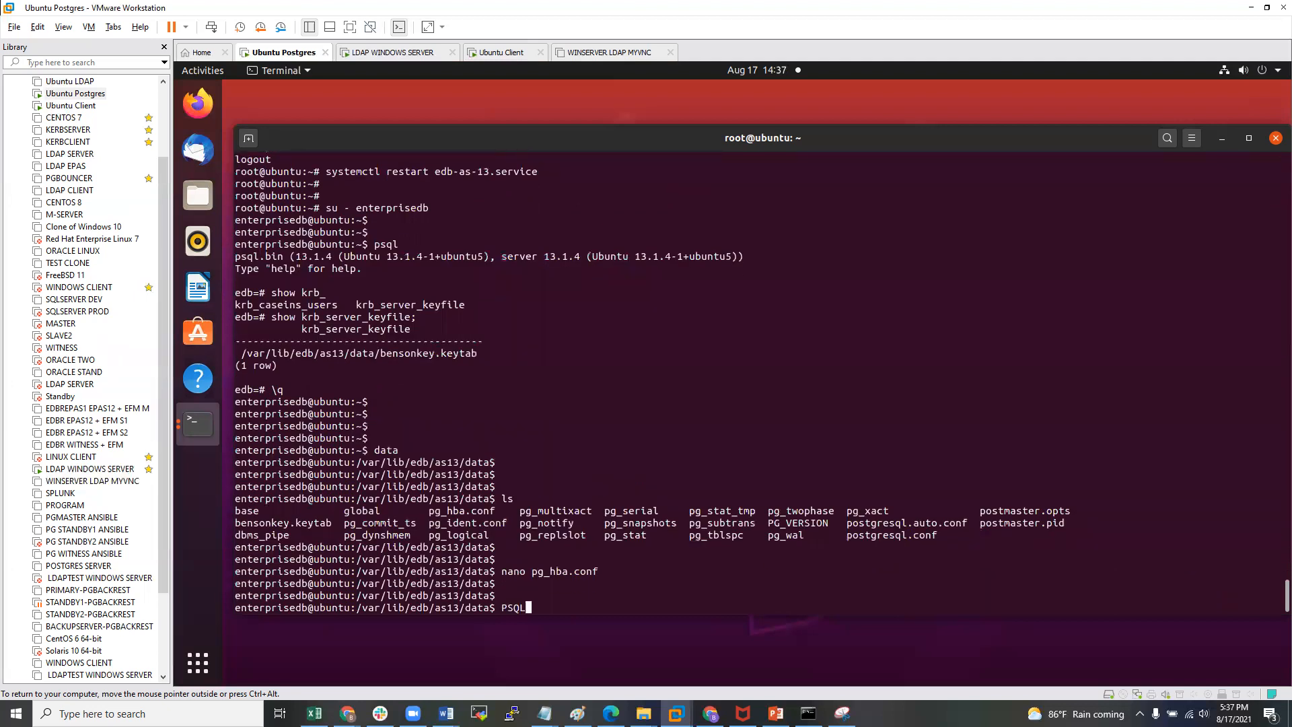
{"action": "key", "text": "Return"}
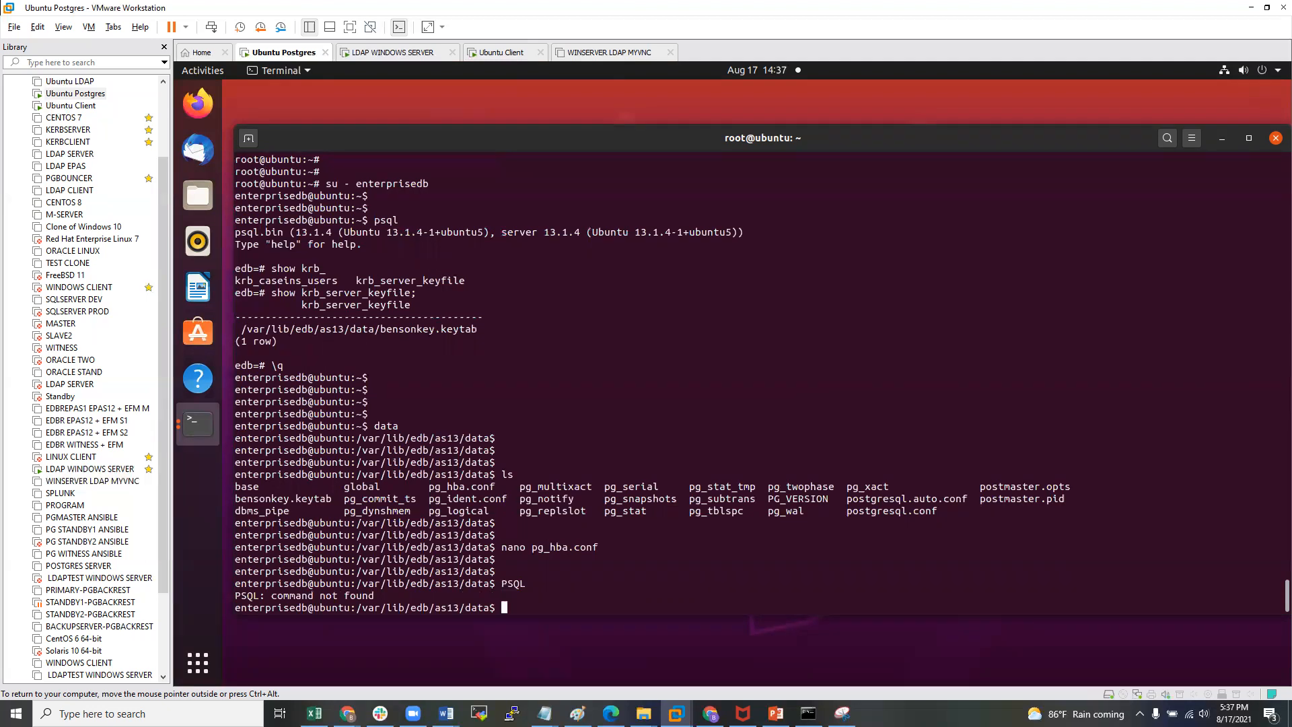
{"action": "key", "text": "Return"}
{"action": "key", "text": "Return"}
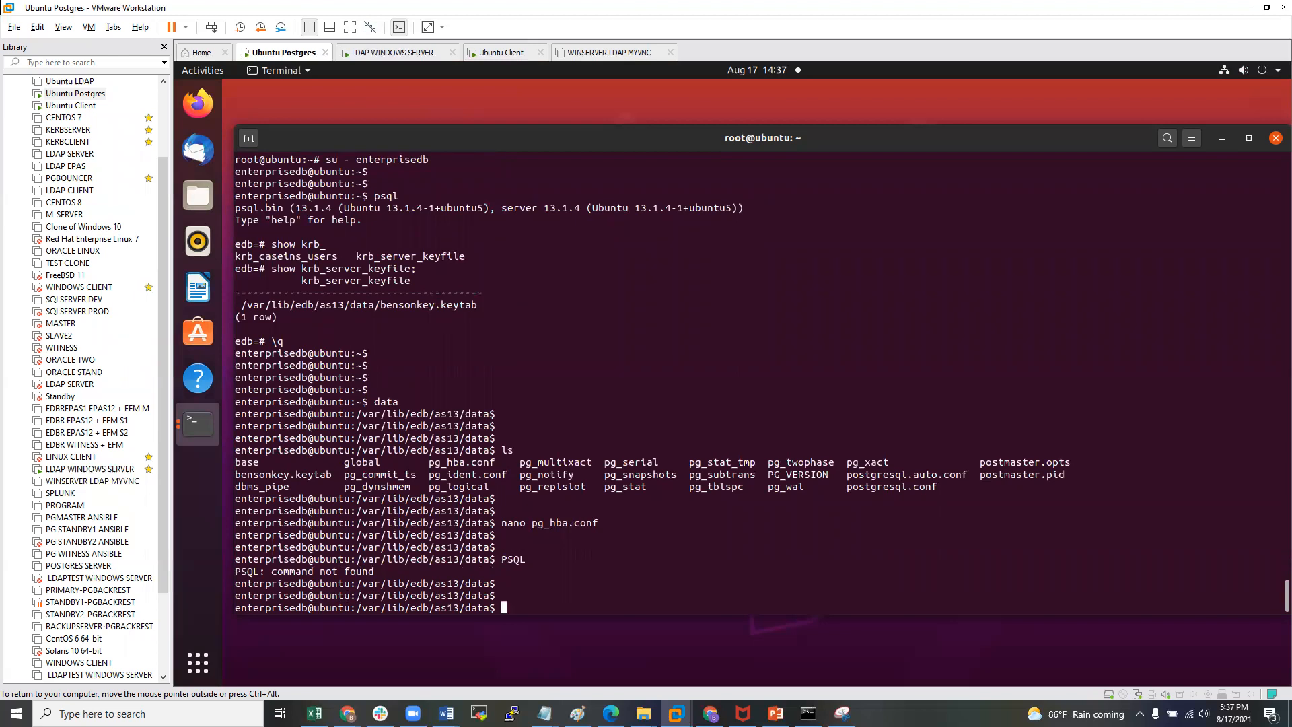
{"action": "type", "text": "pg_ctl;"}
{"action": "key", "text": "BackSpace"}
{"action": "type", "text": "reload"}
{"action": "key", "text": "Return"}
{"action": "key", "text": "Return"}
{"action": "key", "text": "Return"}
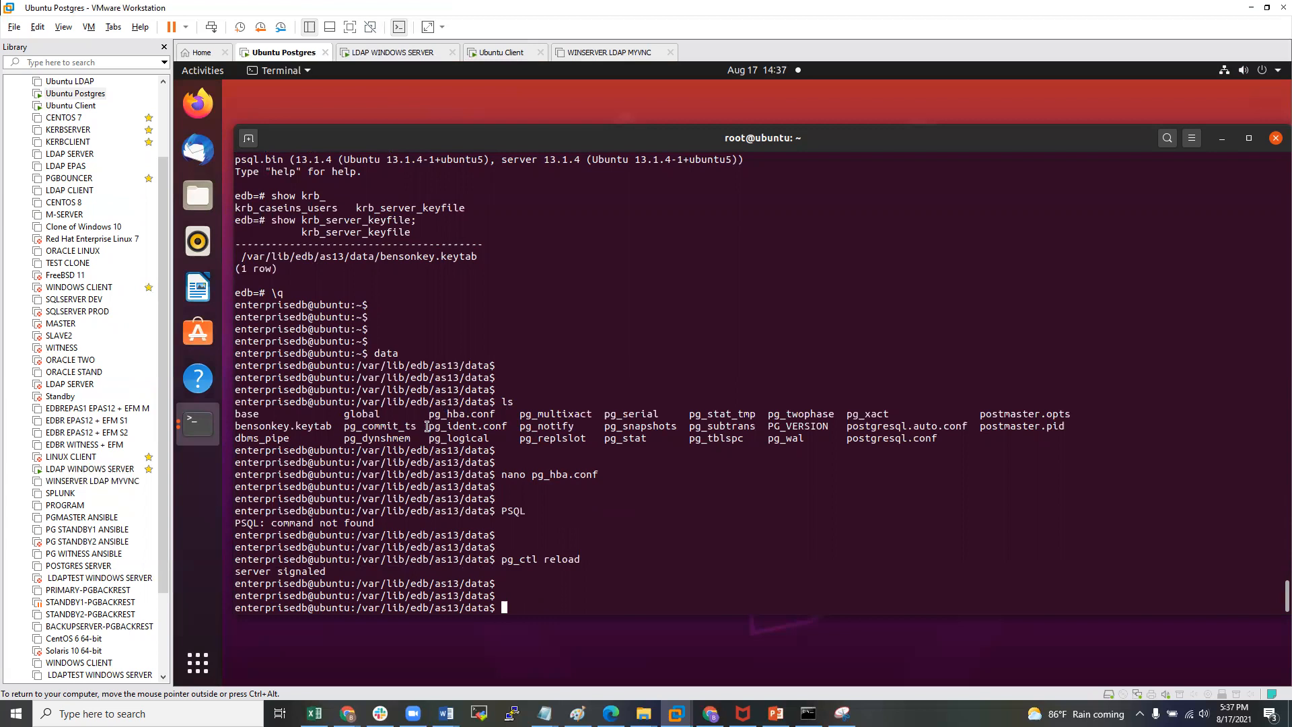
- In psql, create the Postgres principal's HOPTO.ORG role as SUPERUSER, then quit with \q
{"action": "type", "text": "psql"}
{"action": "key", "text": "Return"}
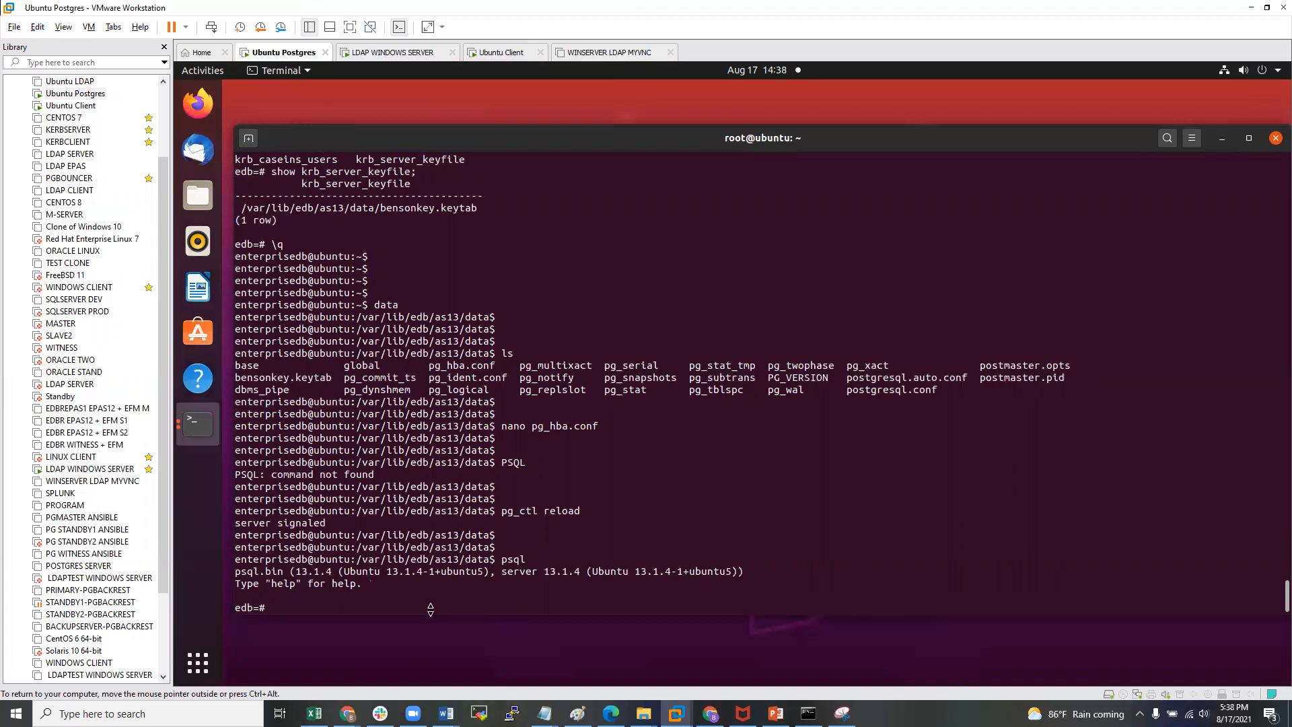
{"action": "type", "text": "create"}
{"action": "type", "text": "user \"bensonpostgres@H"}
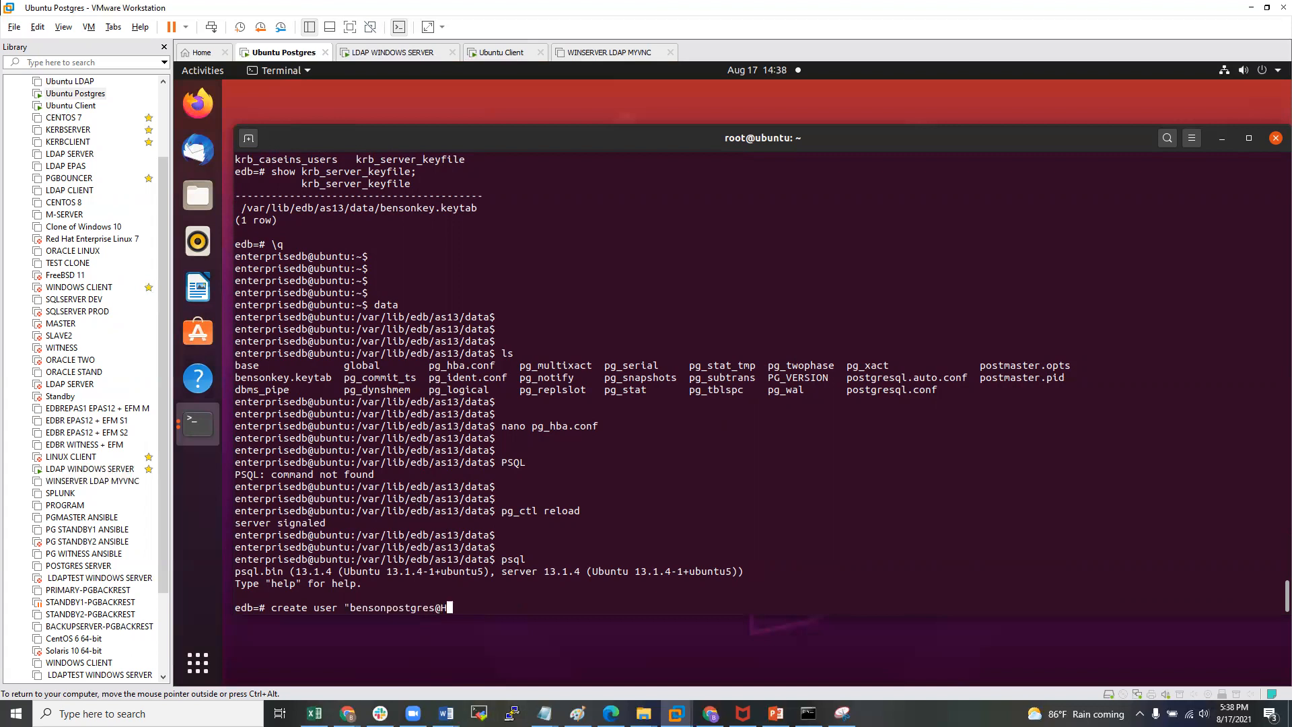
{"action": "type", "text": "OPTO.ORG"}
{"action": "type", "text": "\""}
{"action": "type", "text": " superus"}
{"action": "type", "text": "er pass"}
{"action": "key", "text": "BackSpace"}
{"action": "key", "text": "BackSpace"}
{"action": "key", "text": "BackSpace"}
{"action": "key", "text": "BackSpace"}
{"action": "key", "text": "BackSpace"}
{"action": "type", "text": ";"}
{"action": "key", "text": "Return"}
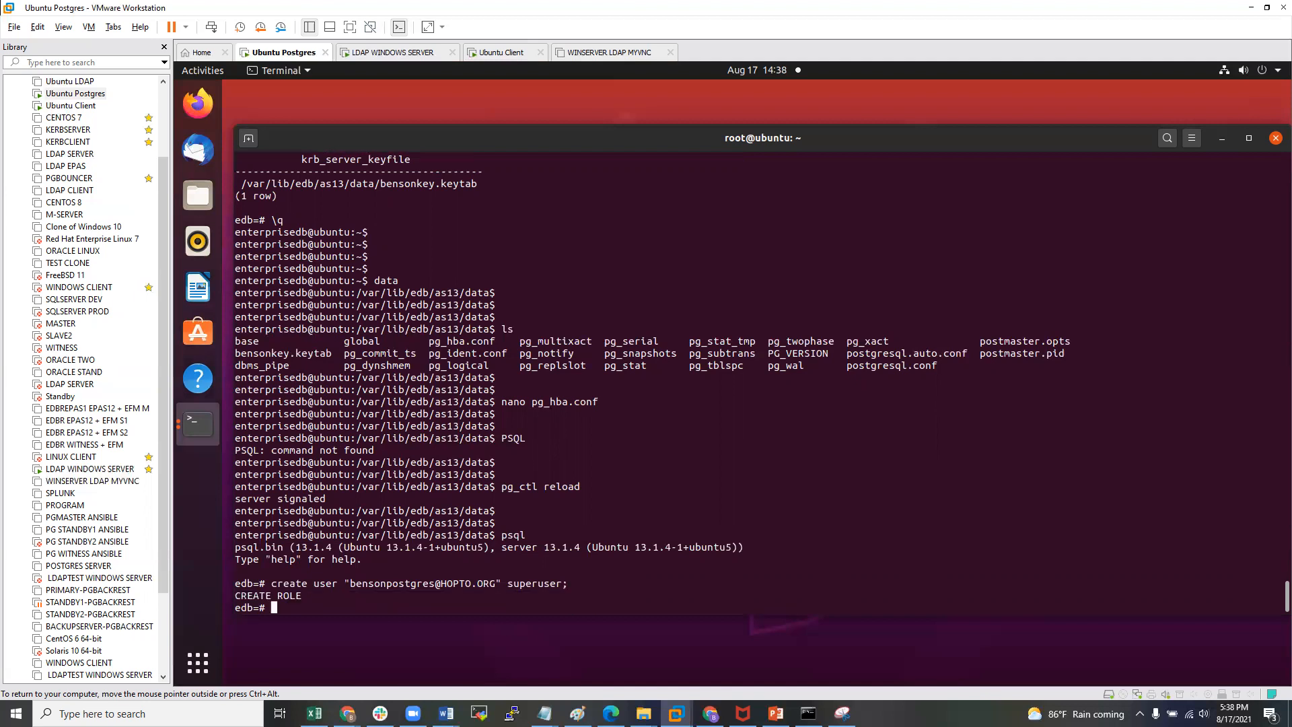
{"action": "key", "text": "Return"}
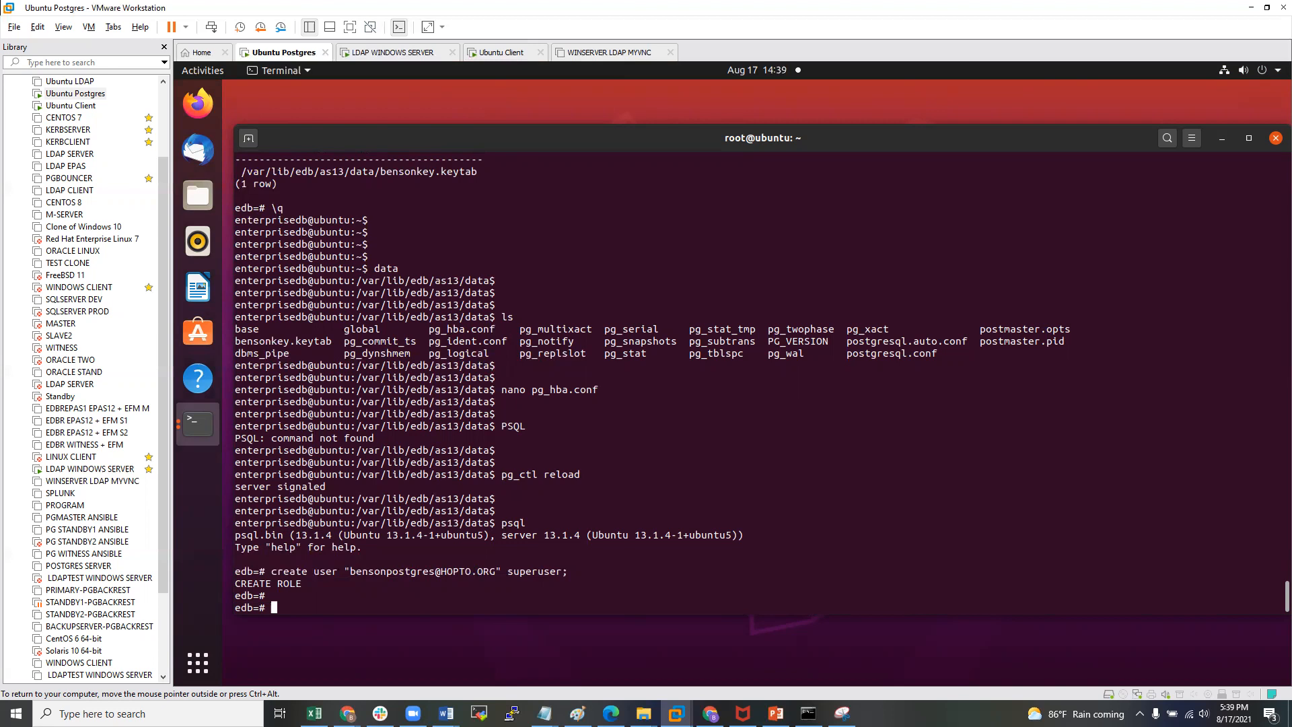
{"action": "type", "text": "\\q"}
{"action": "key", "text": "Return"}
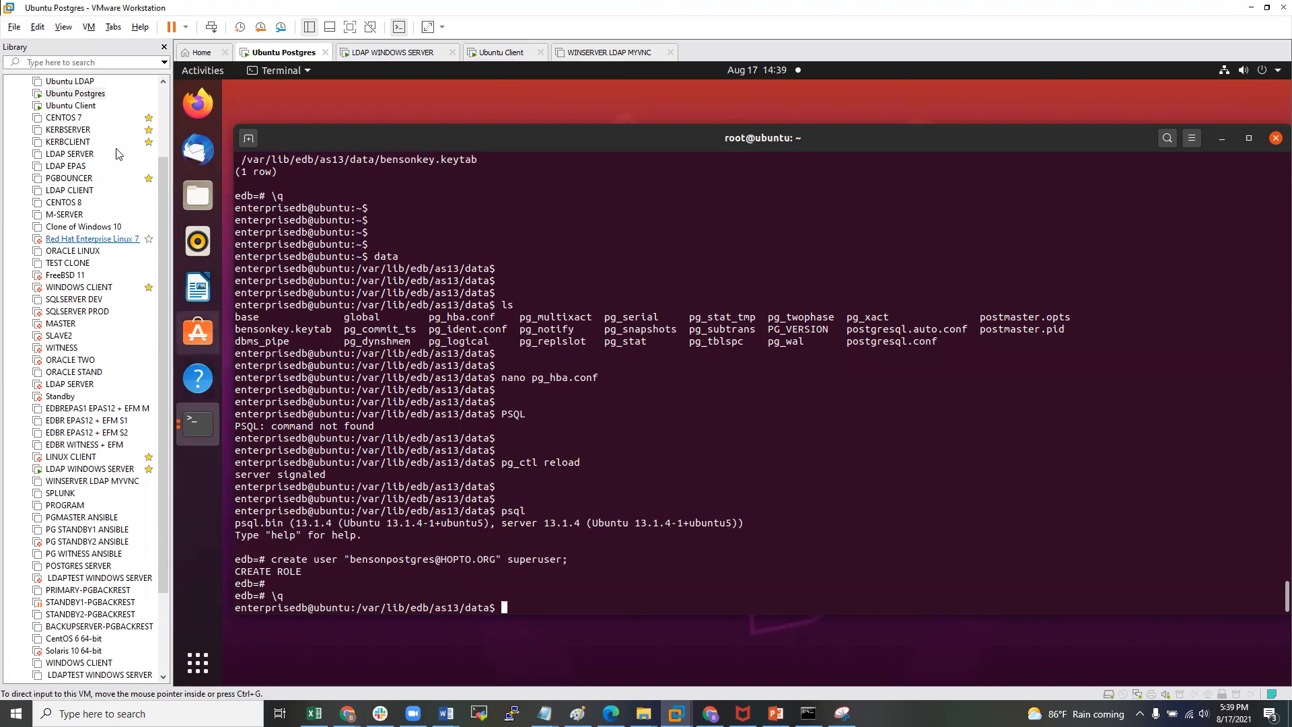
- Switch to the Ubuntu Client VM and unlock it with the login password
{"action": "left_click", "coordinate": [71, 106]}
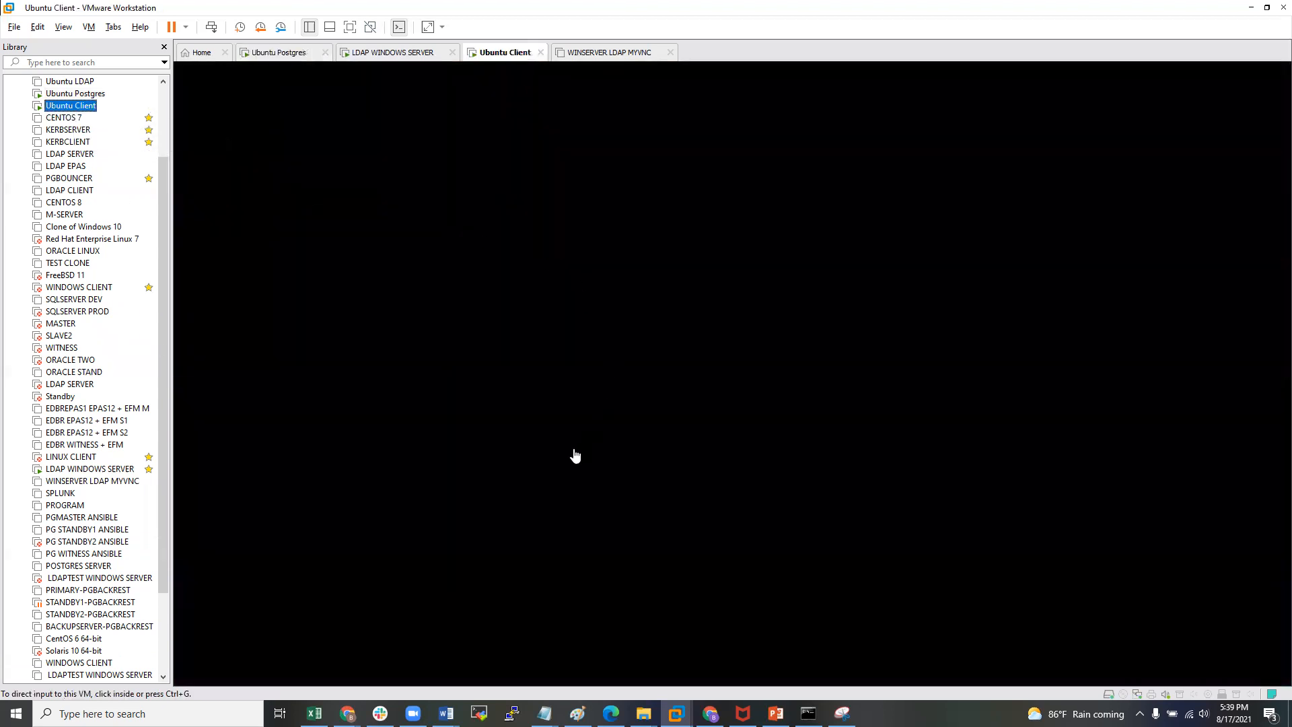
{"action": "left_click", "coordinate": [575, 456]}
{"action": "left_click", "coordinate": [726, 455]}
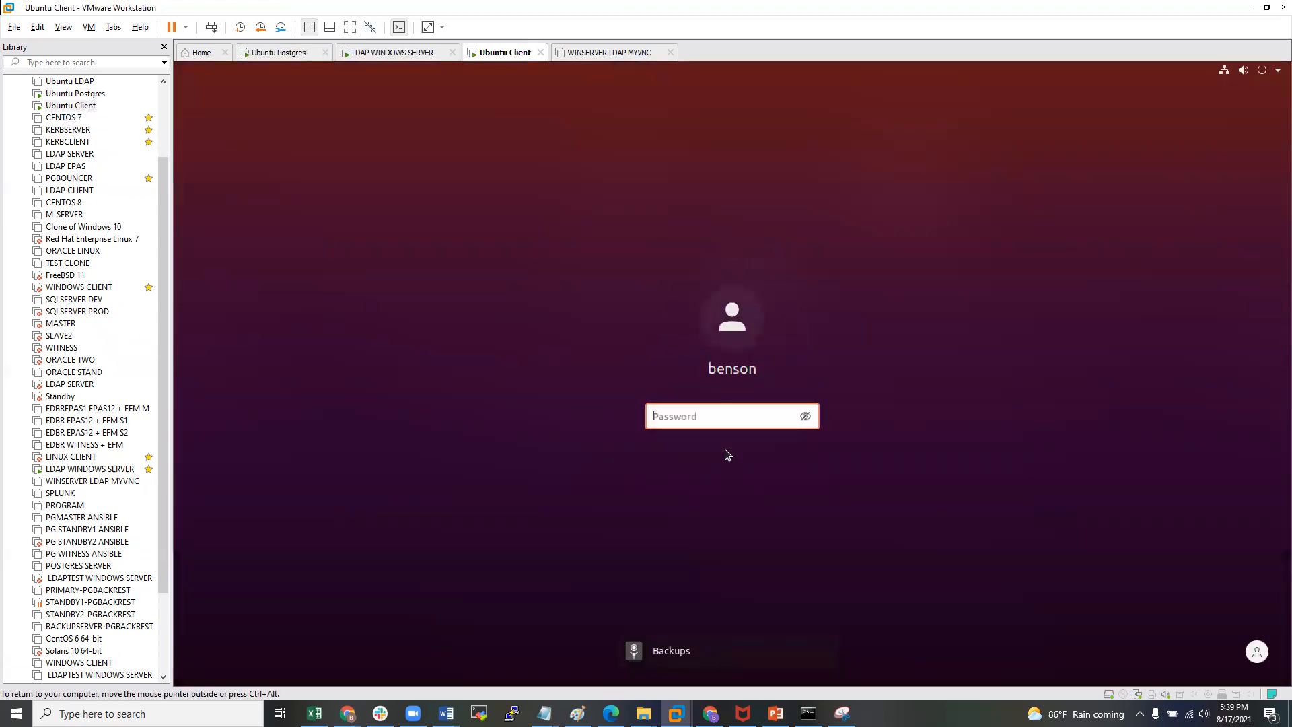
{"action": "type", "text": "********"}
{"action": "key", "text": "Return"}
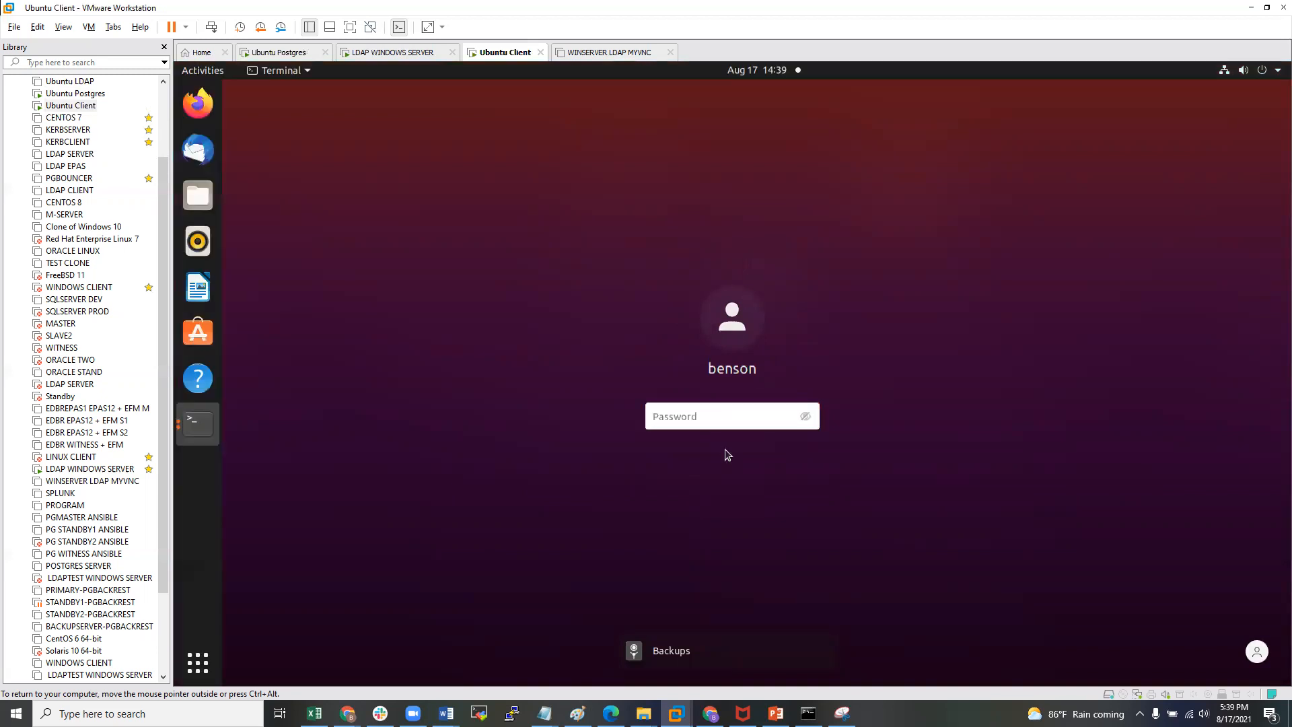
- Review psql --help connection options and check the version with psql -V
{"action": "key", "text": "Return"}
{"action": "key", "text": "Return"}
{"action": "key", "text": "Return"}
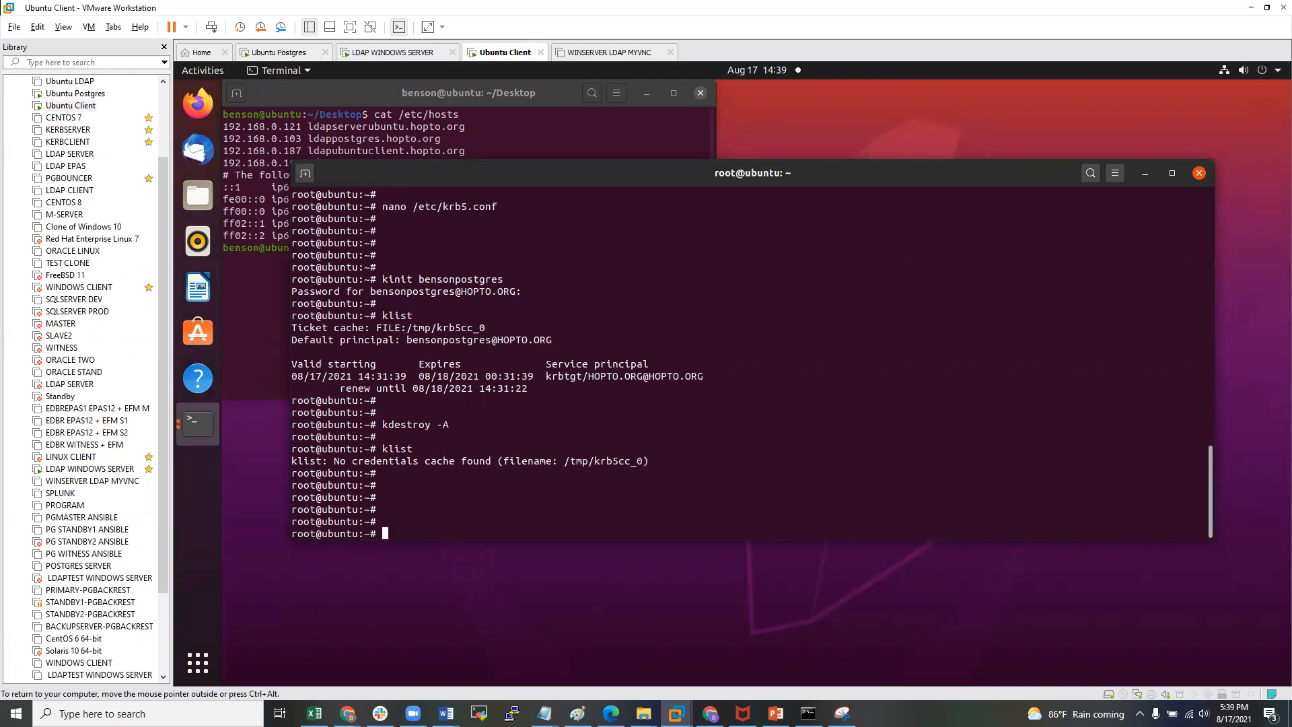
{"action": "type", "text": "psql --help"}
{"action": "key", "text": "Return"}
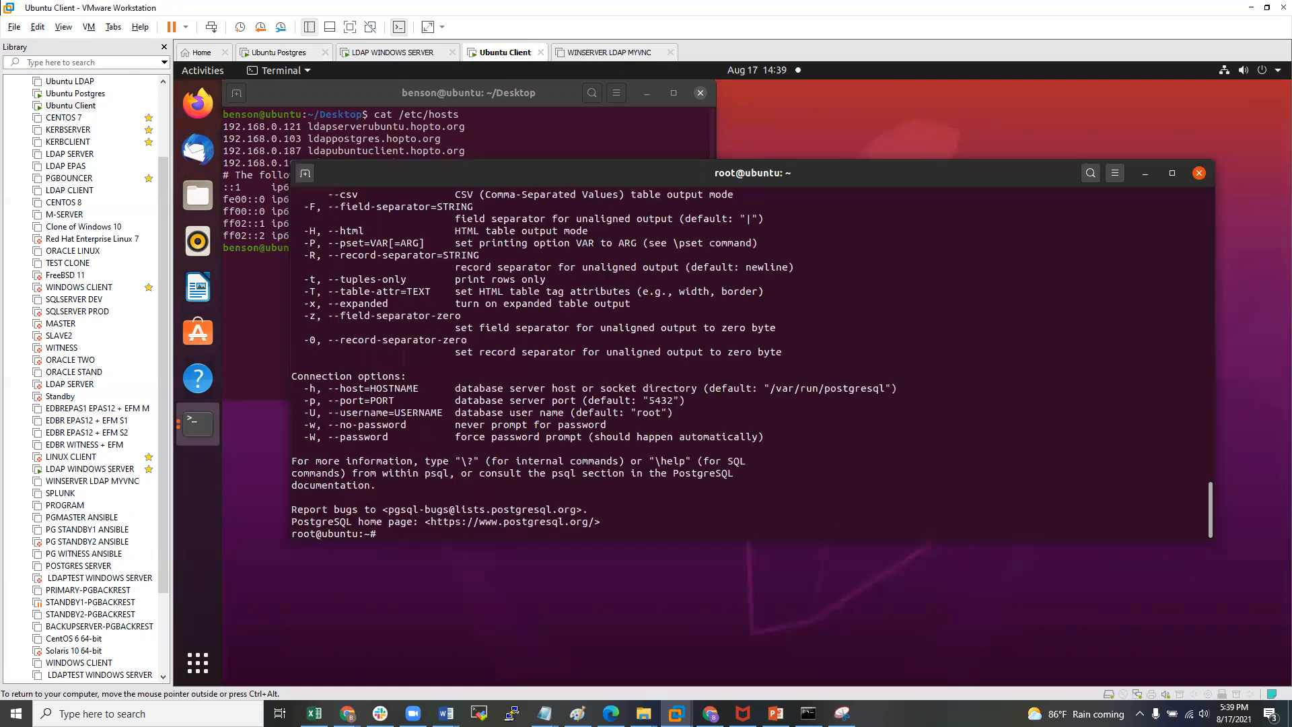
{"action": "key", "text": "Return"}
{"action": "key", "text": "Return"}
{"action": "key", "text": "Return"}
{"action": "key", "text": "Return"}
{"action": "type", "text": "psql --"}
{"action": "key", "text": "BackSpace"}
{"action": "type", "text": "V"}
{"action": "key", "text": "Return"}
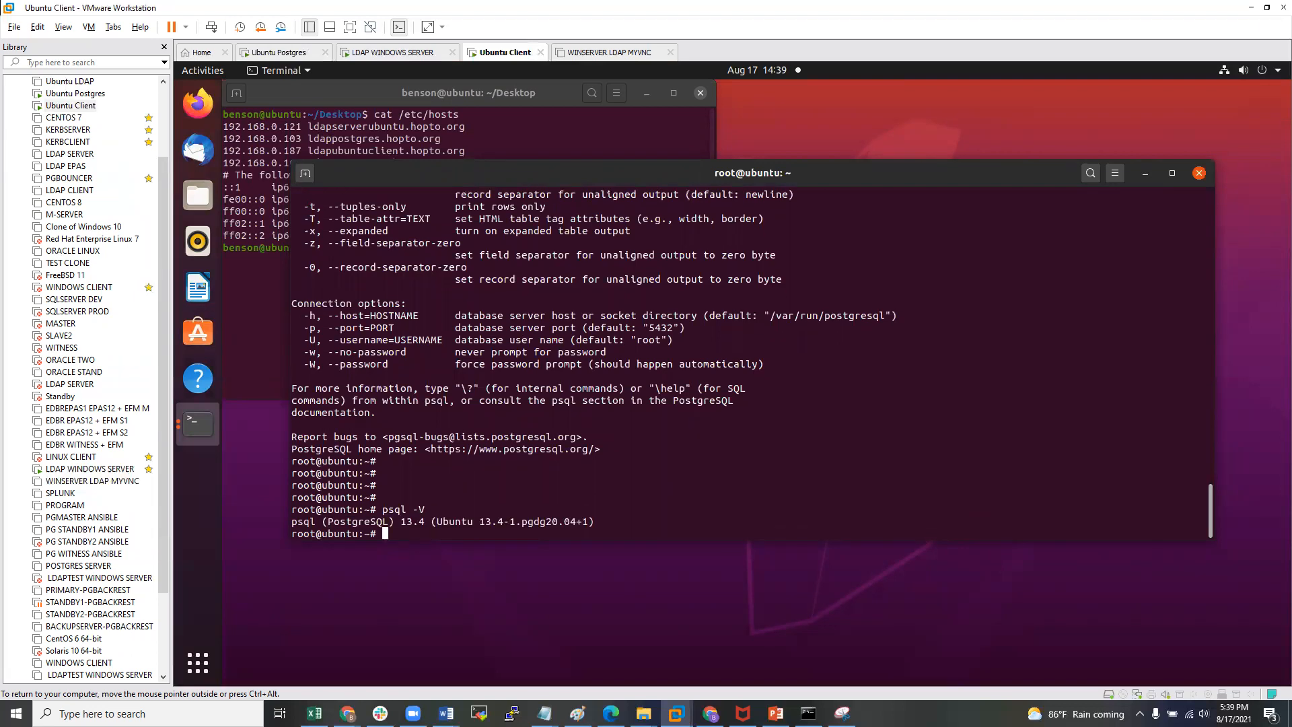
{"action": "key", "text": "Return"}
{"action": "key", "text": "Return"}
{"action": "key", "text": "Return"}
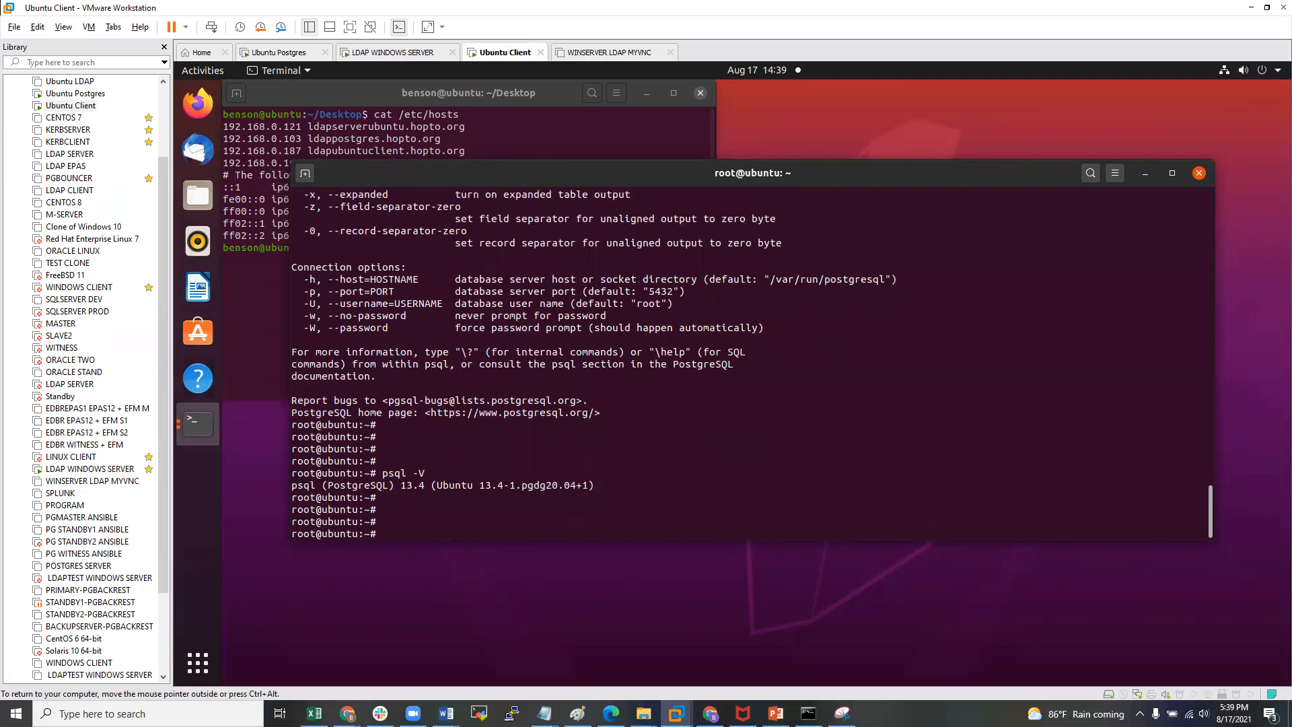
- Run psql to ldappostgres.hopto.org port 5444, database edb, as the HOPTO.ORG principal; it fails with no pg_hba.conf entry
{"action": "type", "text": "psql"}
{"action": "left_click", "coordinate": [377, 141]}
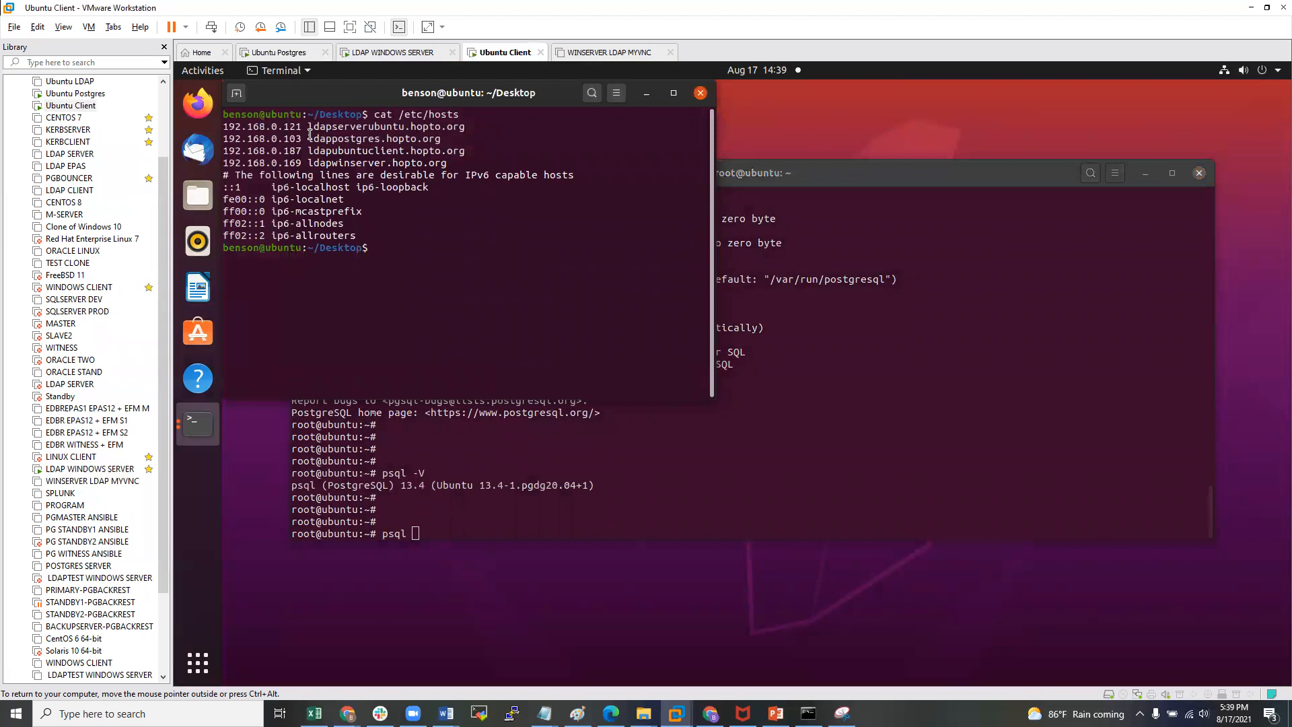
{"action": "left_click_drag", "start_coordinate": [308, 139], "coordinate": [444, 139]}
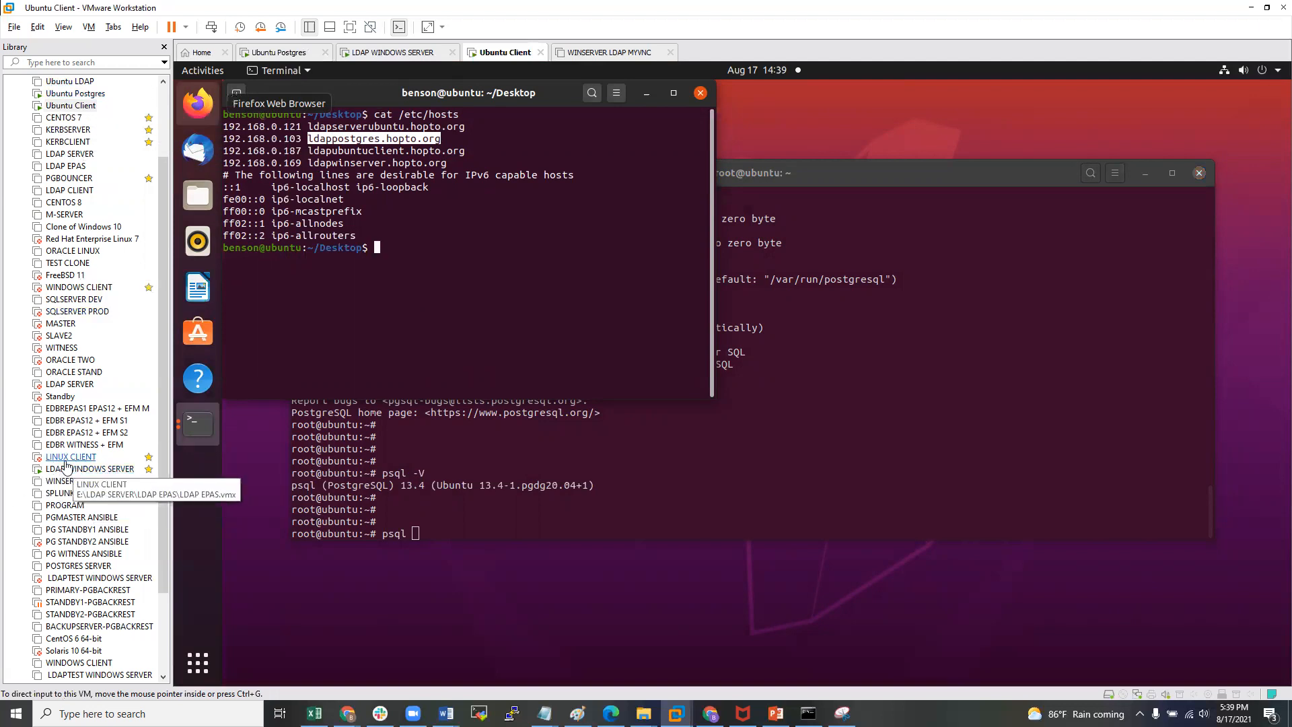
{"action": "left_click", "coordinate": [704, 498]}
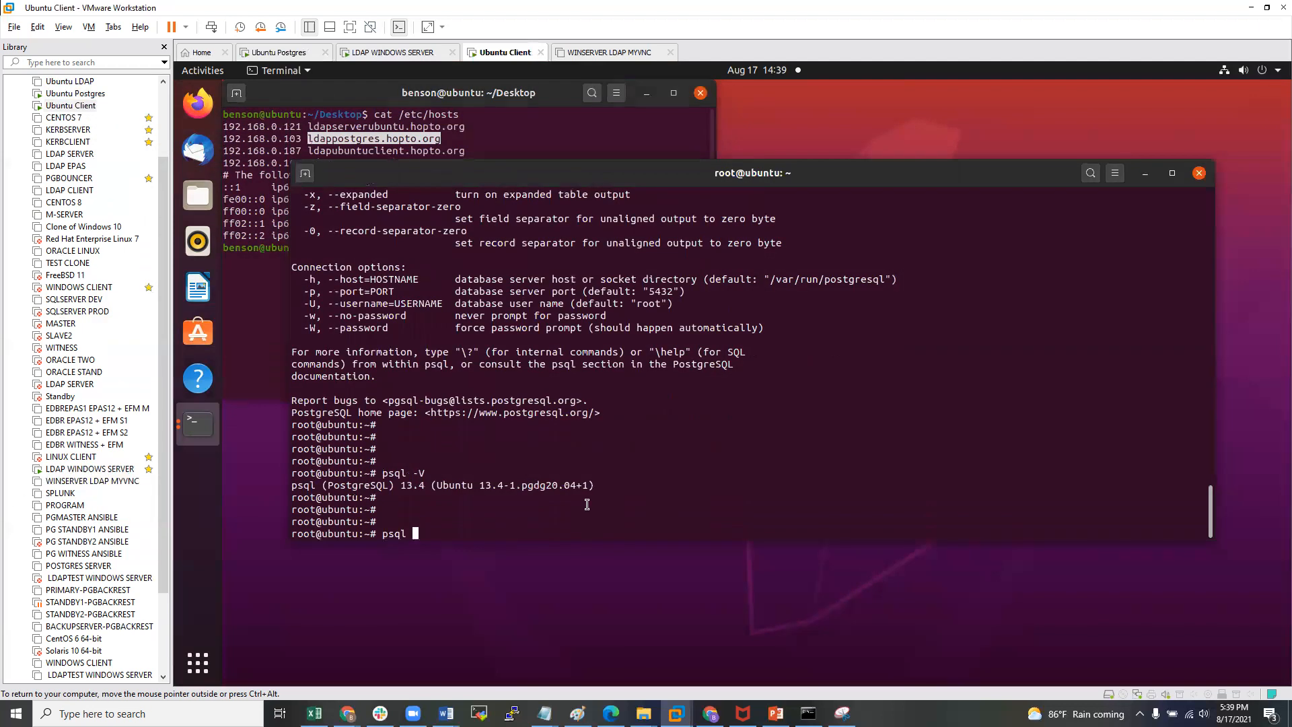
{"action": "type", "text": "psql -h"}
{"action": "key", "text": "ctrl+shift+v"}
{"action": "type", "text": "-"}
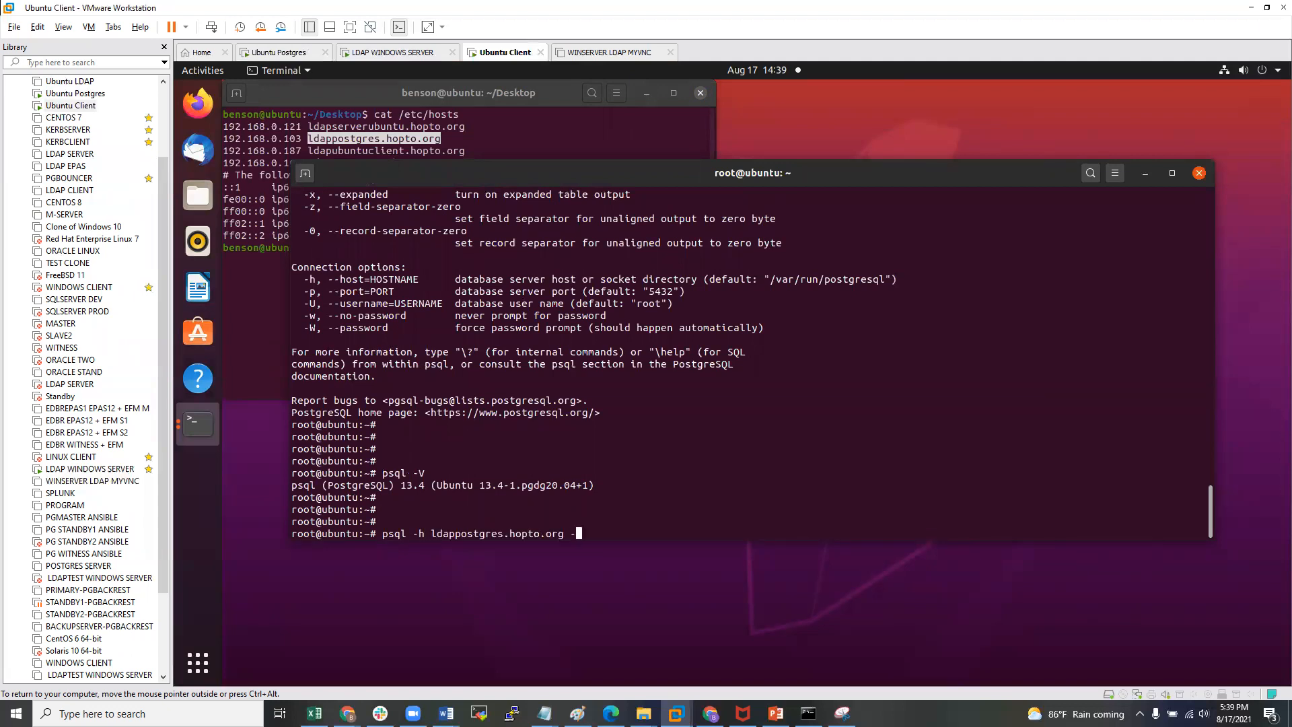
{"action": "type", "text": "p 5444 -d edb -U bensonpostgres"}
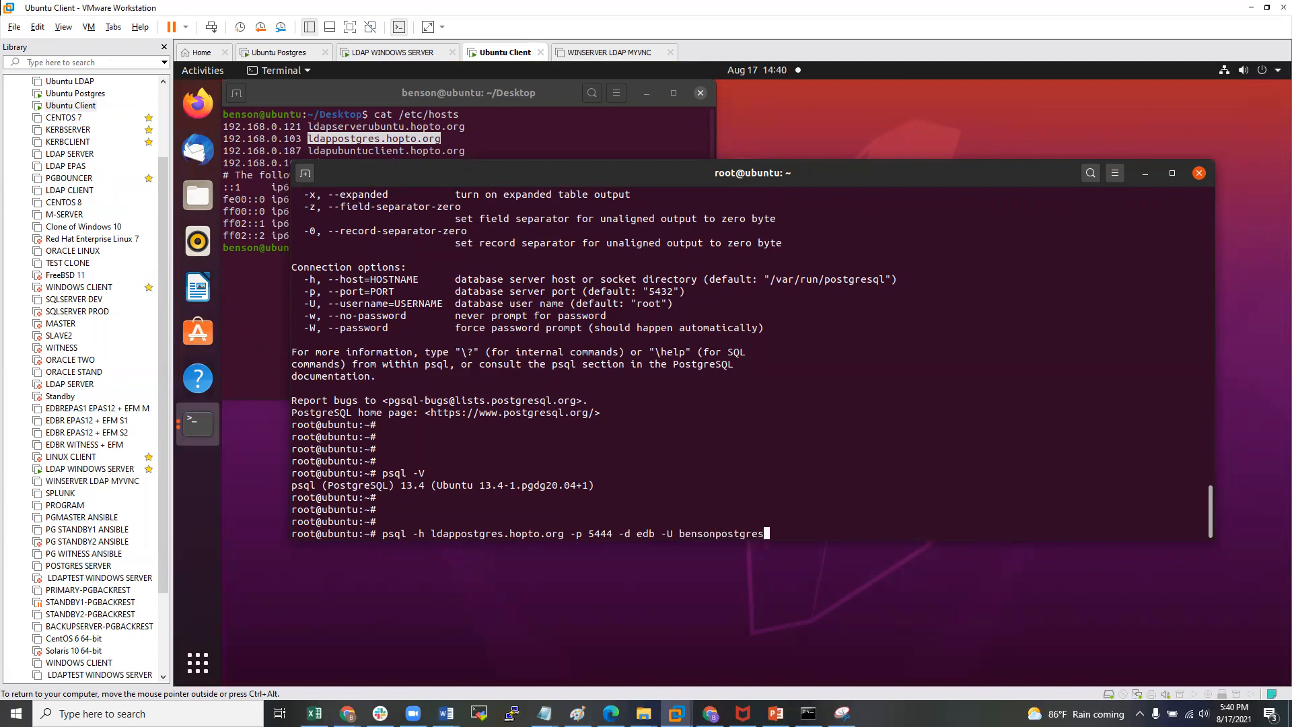
{"action": "type", "text": "@HOPTO.ORG"}
{"action": "key", "text": "Return"}
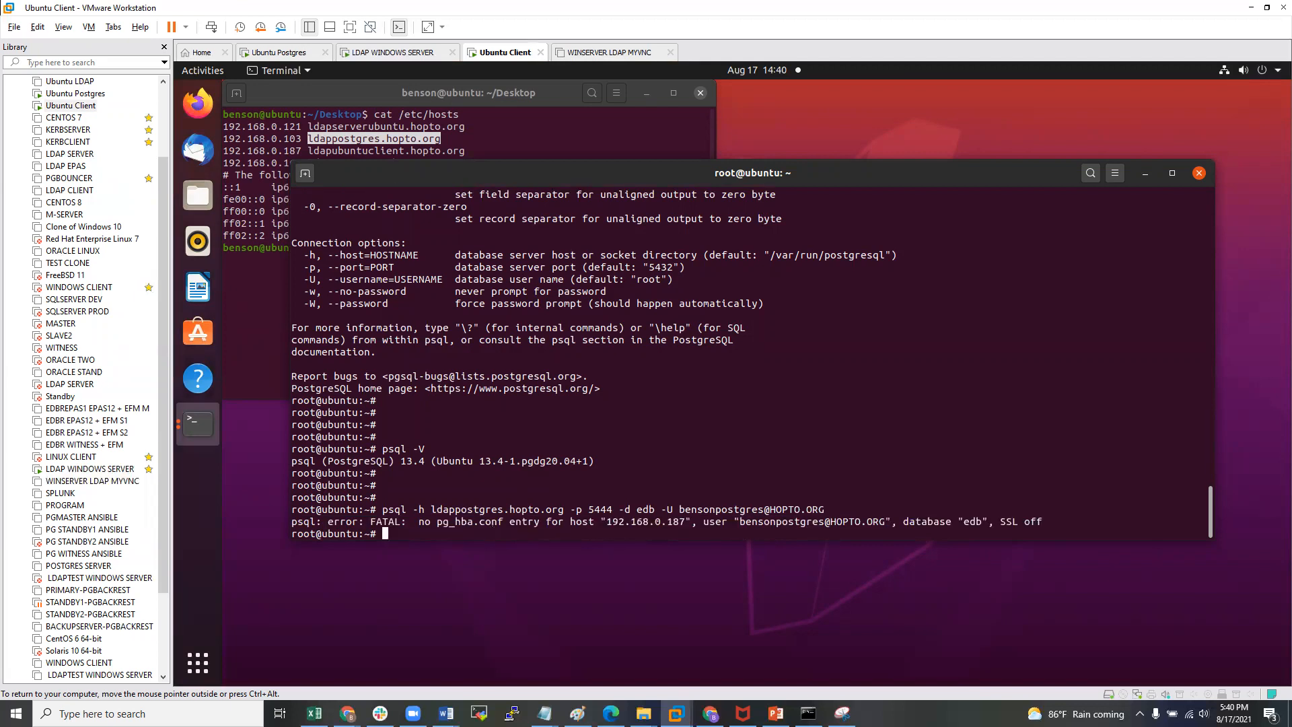
{"action": "key", "text": "Return"}
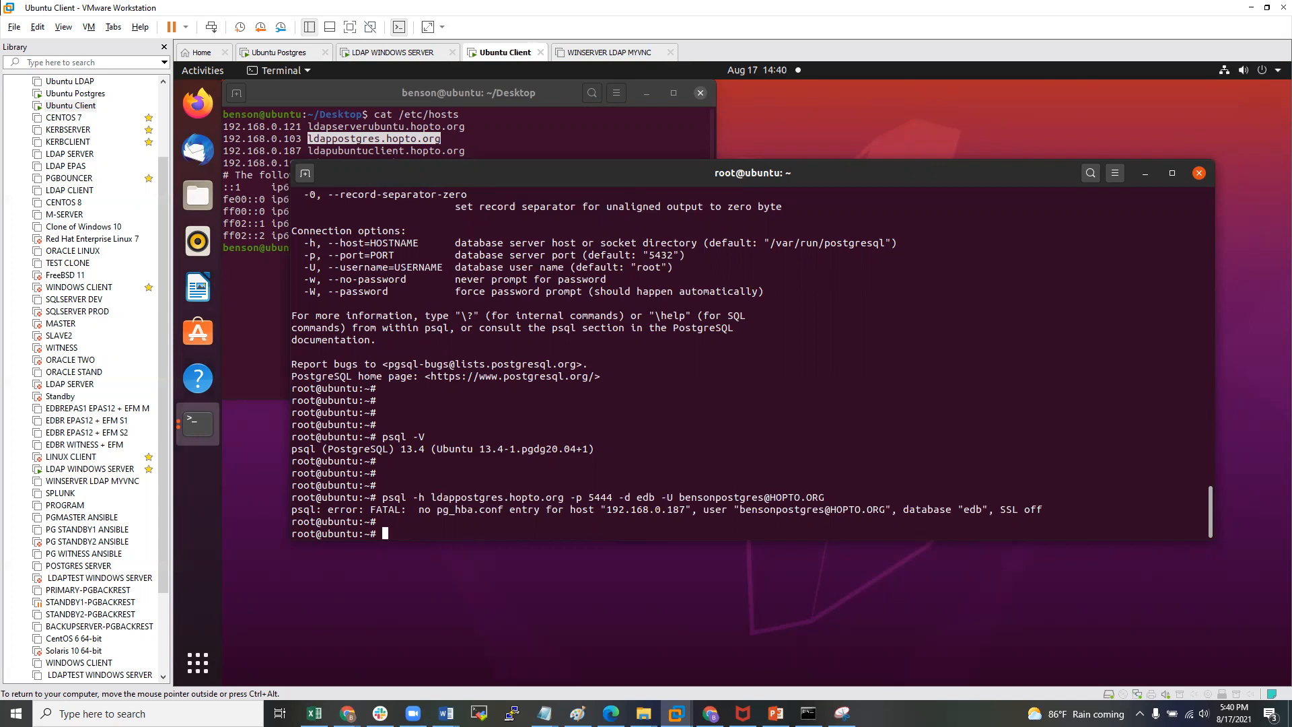
{"action": "double_click", "coordinate": [74, 94]}
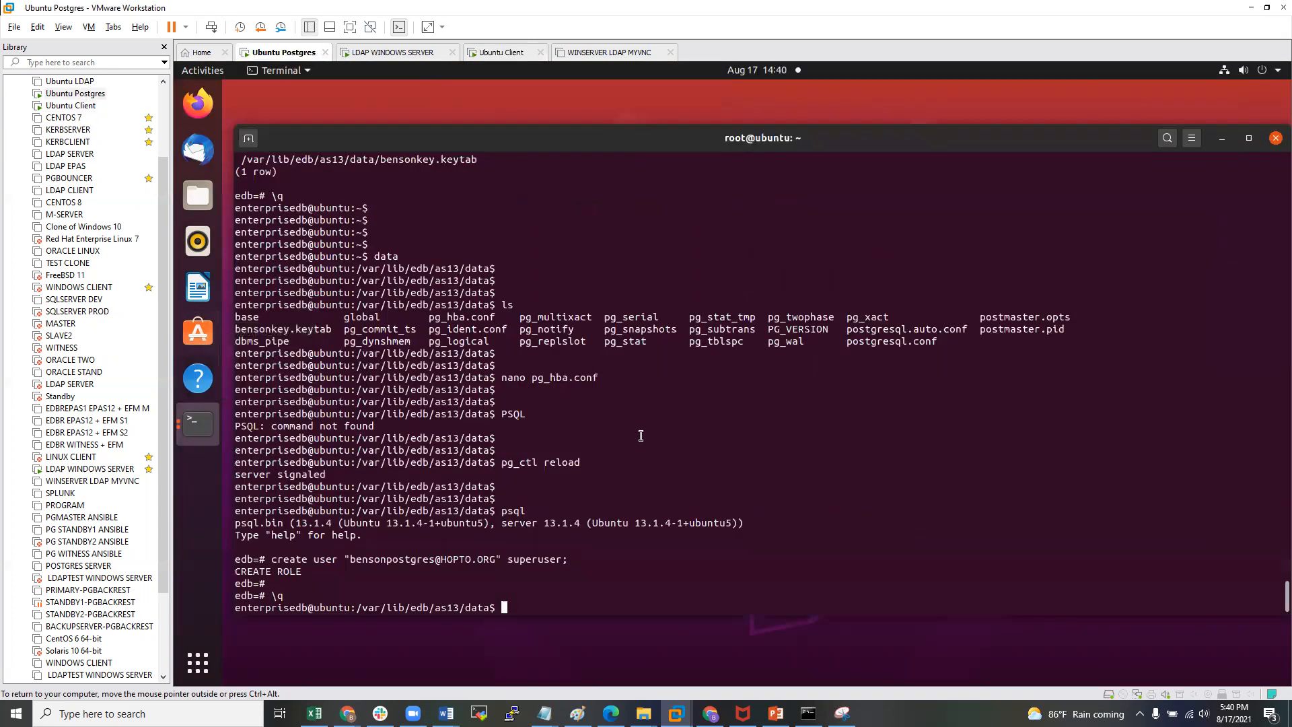
{"action": "key", "text": "Up"}
{"action": "key", "text": "Up"}
{"action": "key", "text": "Up"}
{"action": "key", "text": "Up"}
{"action": "key", "text": "Left"}
{"action": "key", "text": "Left"}
{"action": "key", "text": "Left"}
{"action": "key", "text": "Left"}
{"action": "key", "text": "Left"}
{"action": "key", "text": "Left"}
{"action": "key", "text": "Left"}
{"action": "key", "text": "Left"}
{"action": "key", "text": "Left"}
{"action": "key", "text": "Left"}
{"action": "key", "text": "Left"}
{"action": "key", "text": "Left"}
{"action": "key", "text": "Left"}
{"action": "key", "text": "BackSpace"}
{"action": "key", "text": "BackSpace"}
{"action": "key", "text": "BackSpace"}
{"action": "type", "text": "cat"}
{"action": "key", "text": "BackSpace"}
{"action": "key", "text": "BackSpace"}
{"action": "key", "text": "BackSpace"}
{"action": "key", "text": "BackSpace"}
{"action": "type", "text": "cat"}
{"action": "key", "text": "Return"}
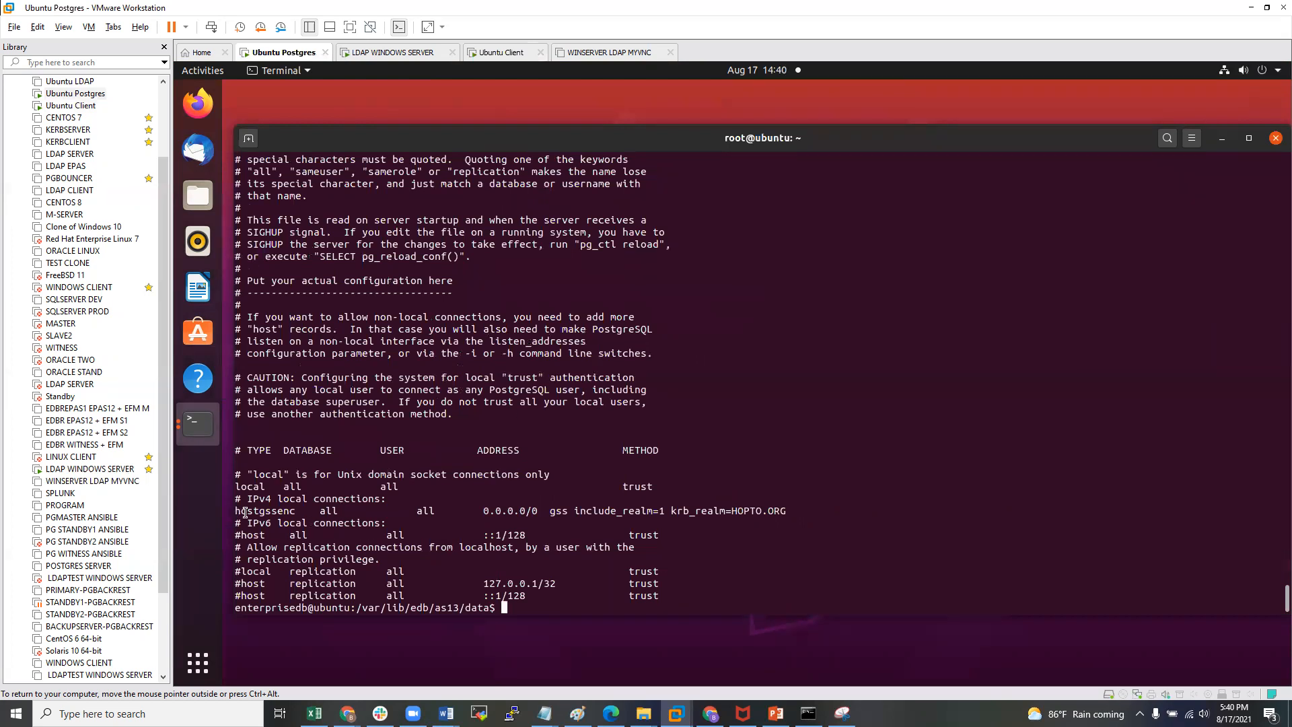
{"action": "left_click_drag", "start_coordinate": [234, 512], "coordinate": [515, 517]}
{"action": "left_click", "coordinate": [555, 518]}
{"action": "key", "text": "Return"}
{"action": "key", "text": "Return"}
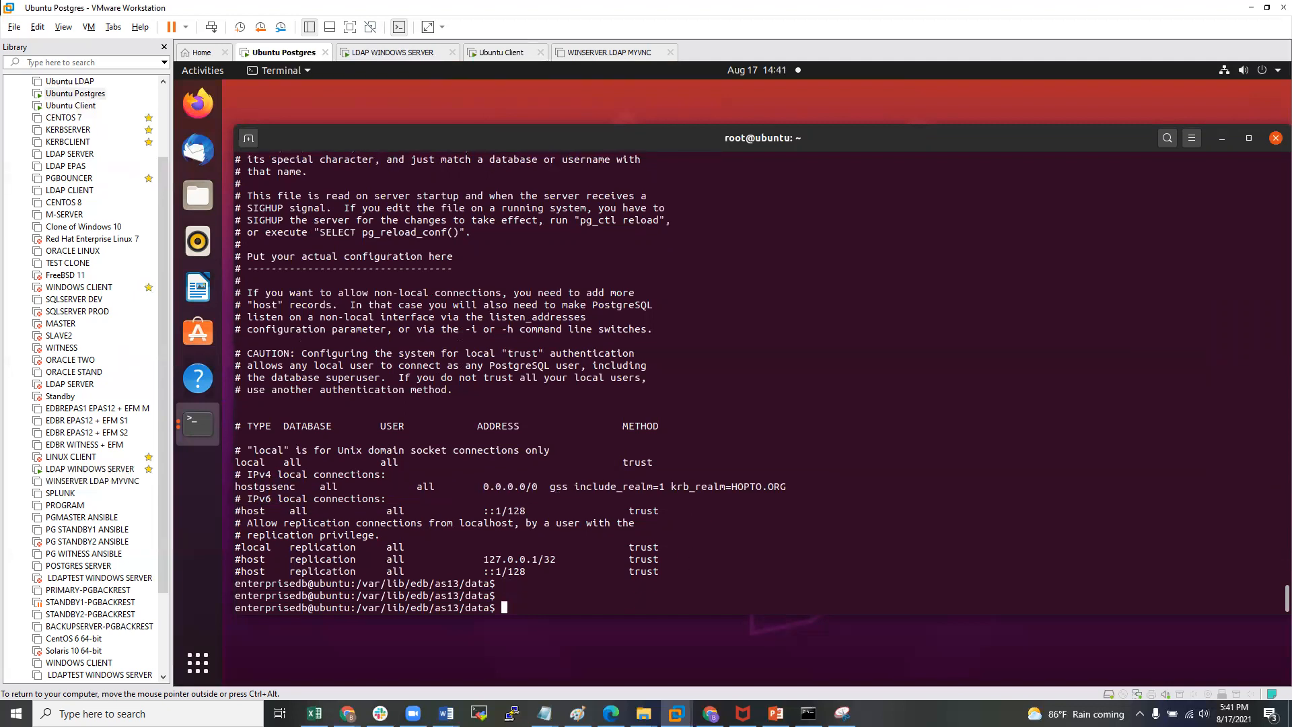
{"action": "left_click", "coordinate": [65, 106]}
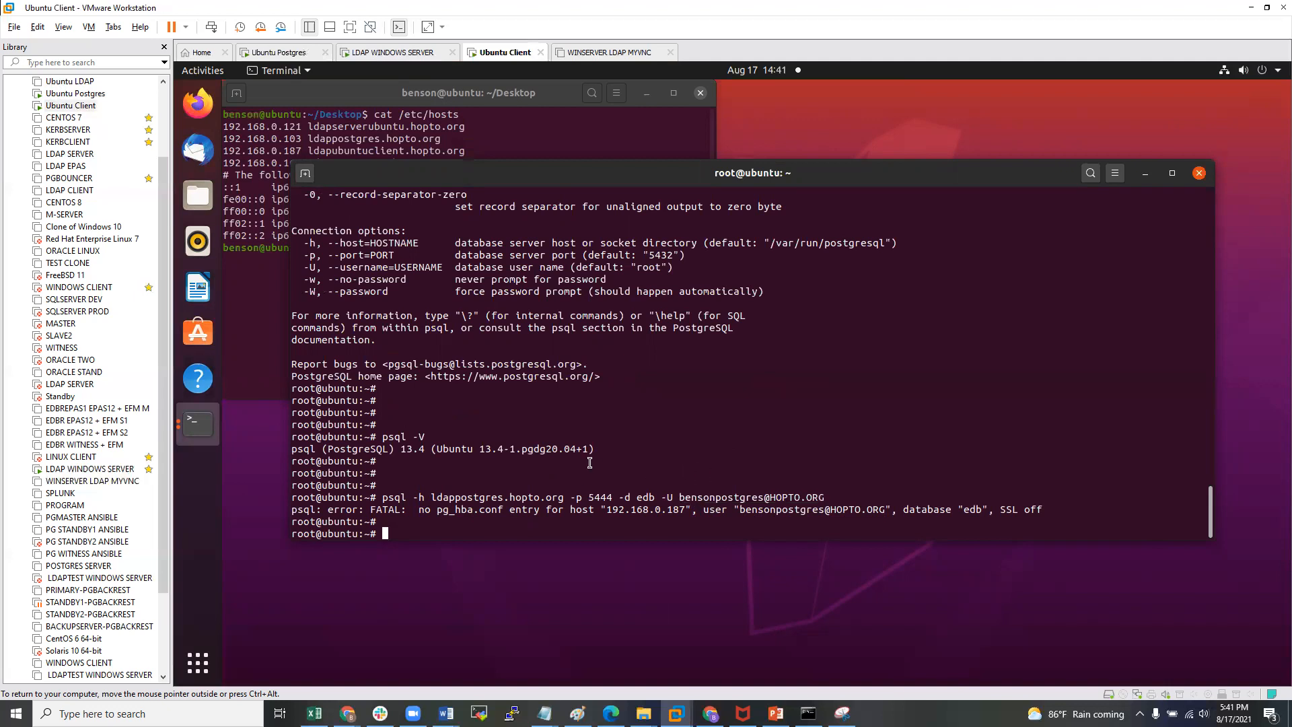
- Run kinit for the Postgres principal at HOPTO.ORG and enter its password
{"action": "key", "text": "Return"}
{"action": "key", "text": "Return"}
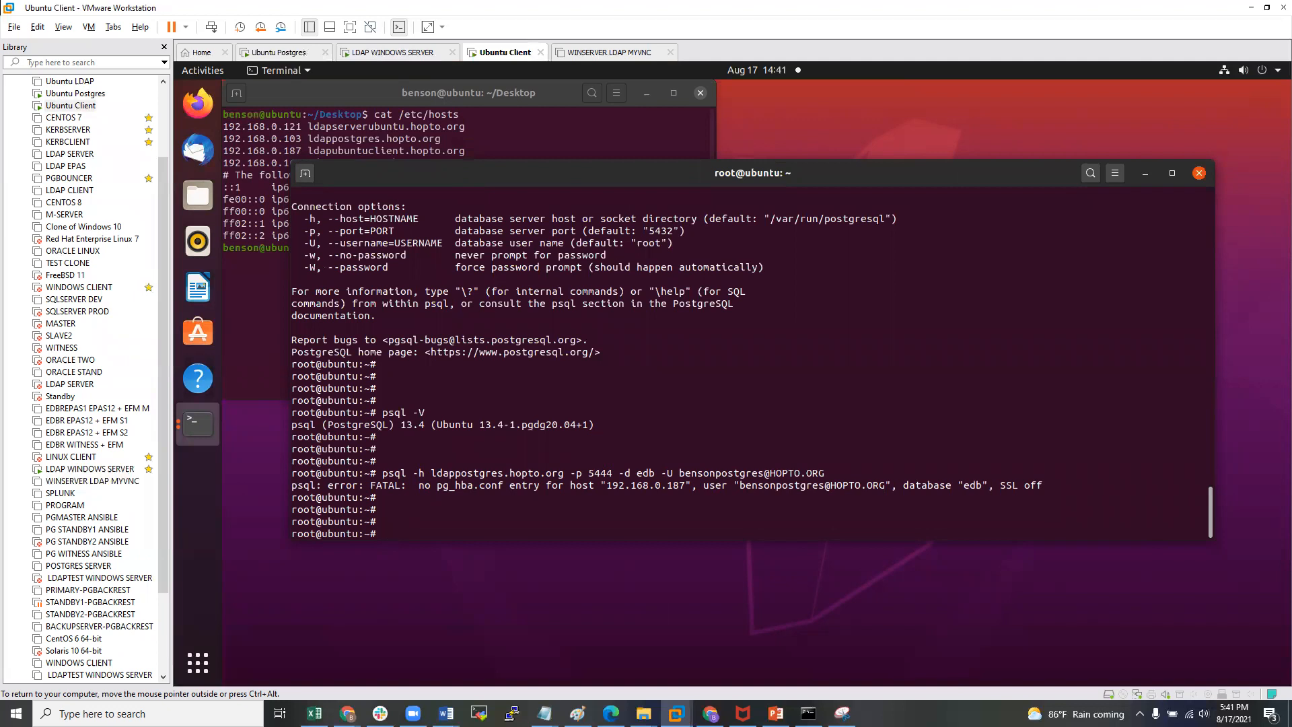
{"action": "type", "text": "k"}
{"action": "type", "text": "init "}
{"action": "type", "text": "bensonpos"}
{"action": "type", "text": "tgres@"}
{"action": "type", "text": "HOPTO"}
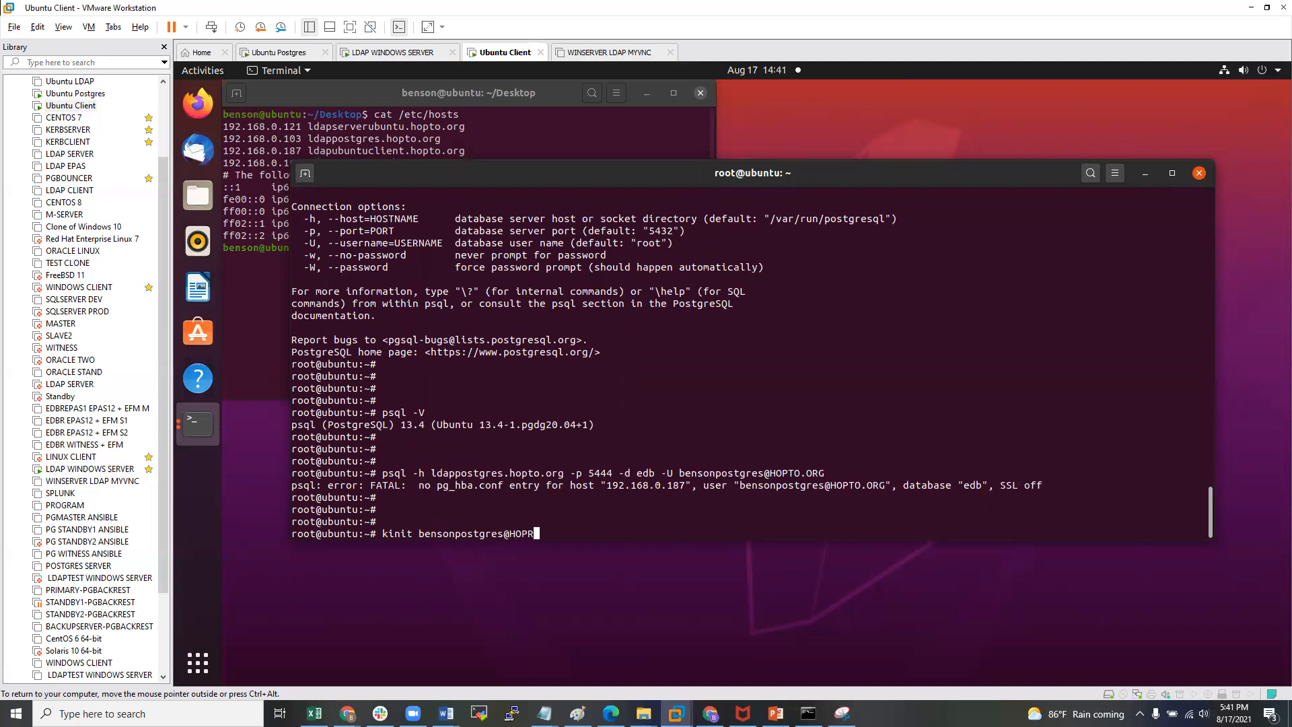
{"action": "type", "text": ".ORHG"}
{"action": "key", "text": "BackSpace"}
{"action": "key", "text": "BackSpace"}
{"action": "type", "text": "G"}
{"action": "key", "text": "Return"}
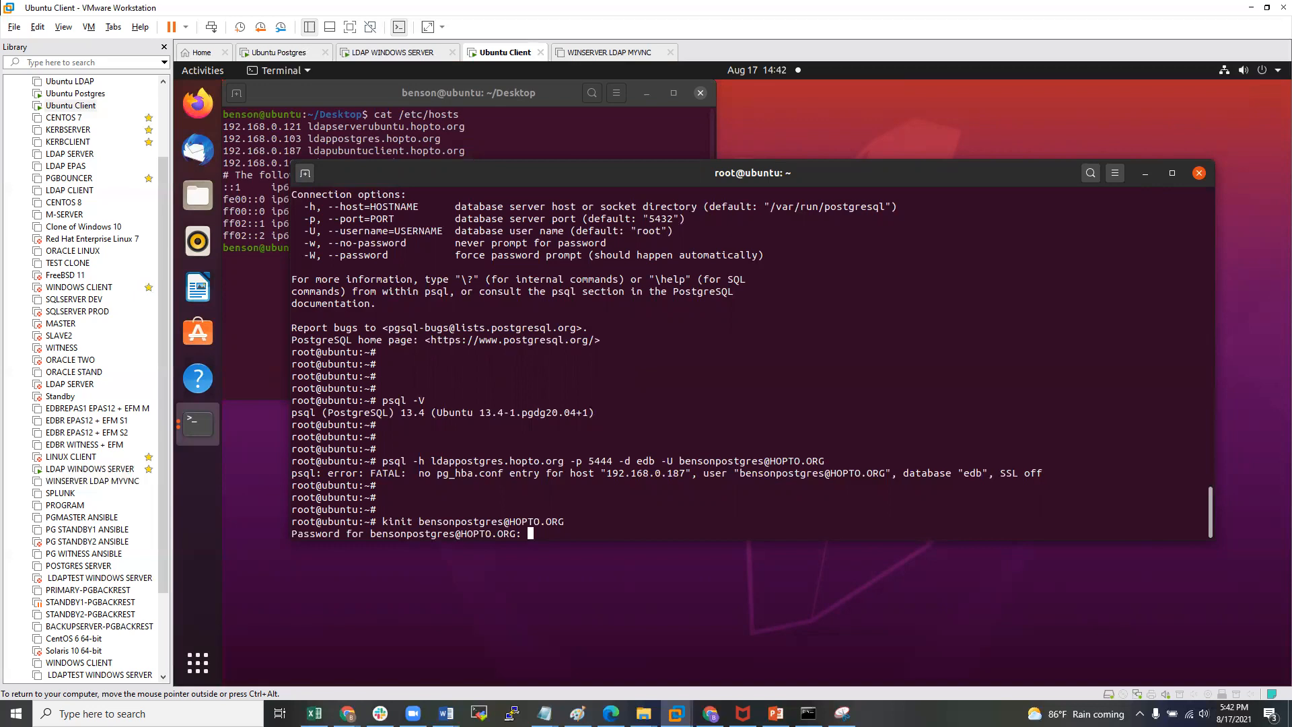
{"action": "key", "text": "Return"}
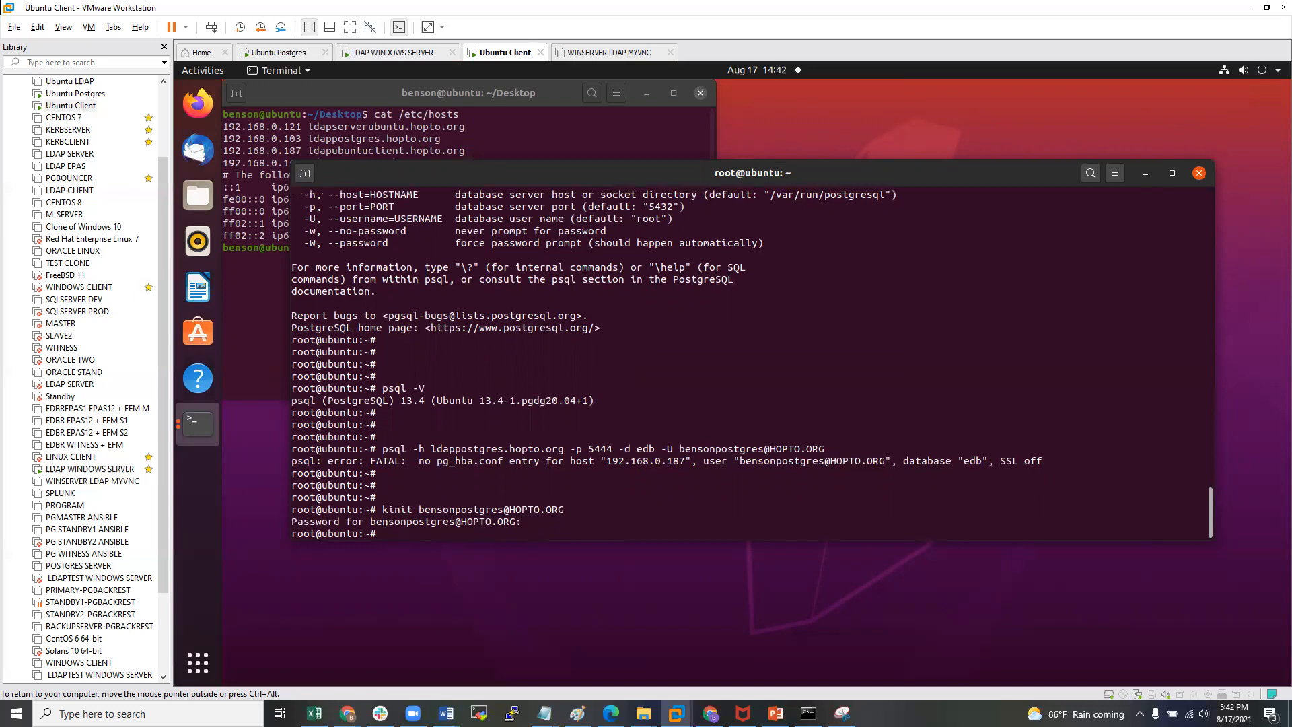
- Confirm with klist the new ticket valid until 08/18/2021 00:42:05, then recall the psql command
{"action": "key", "text": "Return"}
{"action": "type", "text": "klist"}
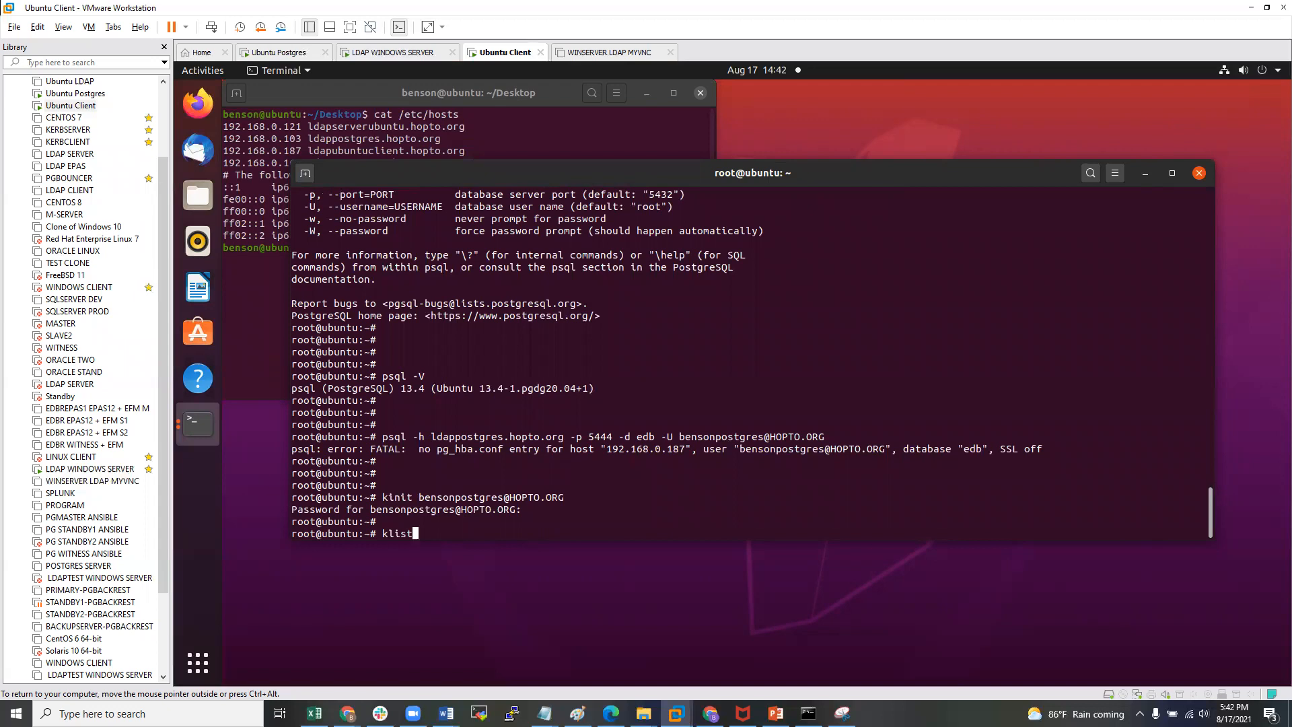
{"action": "key", "text": "Return"}
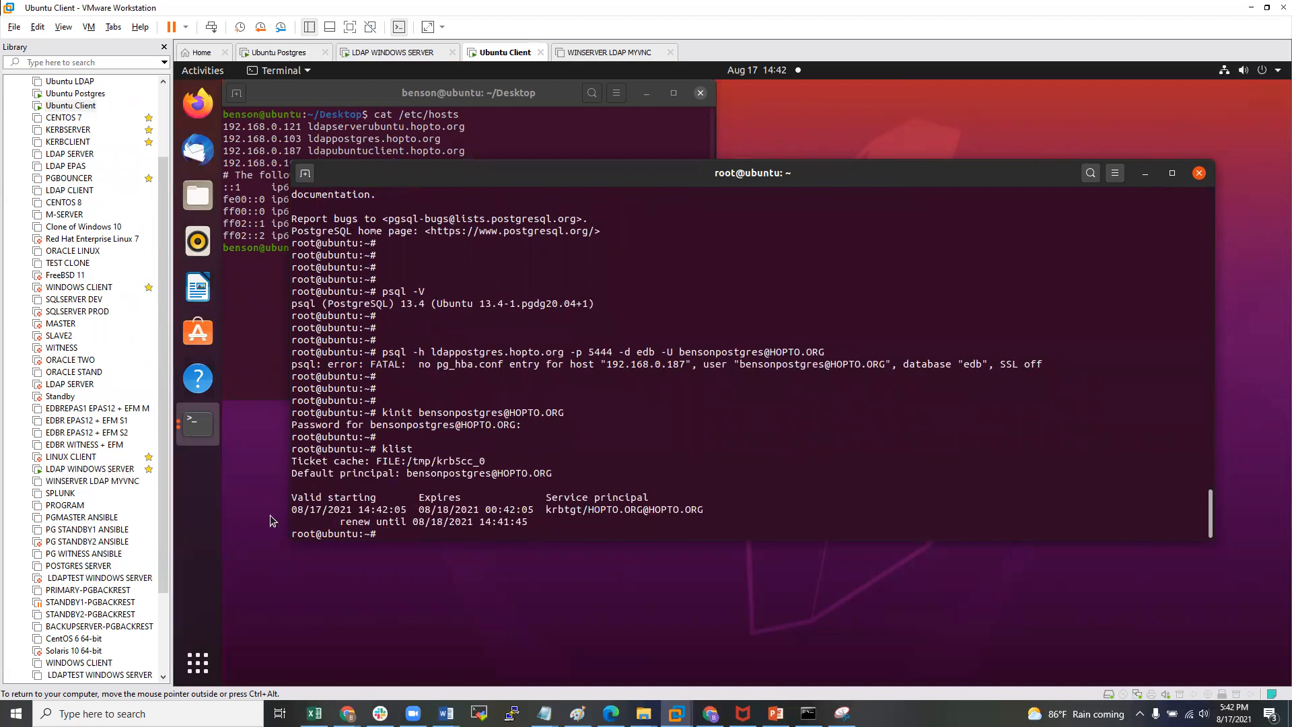
{"action": "left_click_drag", "start_coordinate": [343, 525], "coordinate": [437, 529]}
{"action": "left_click", "coordinate": [461, 515]}
{"action": "key", "text": "Return"}
{"action": "key", "text": "Return"}
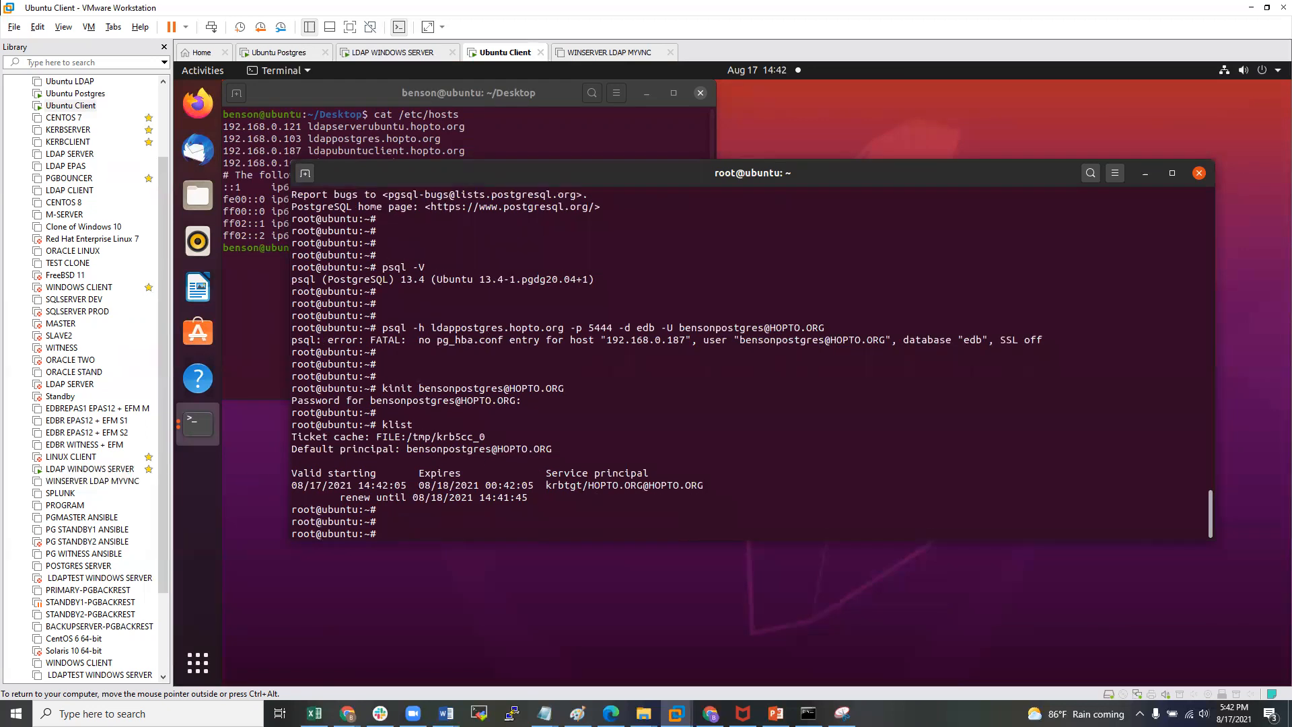
{"action": "key", "text": "Up"}
{"action": "key", "text": "Up"}
{"action": "key", "text": "Up"}
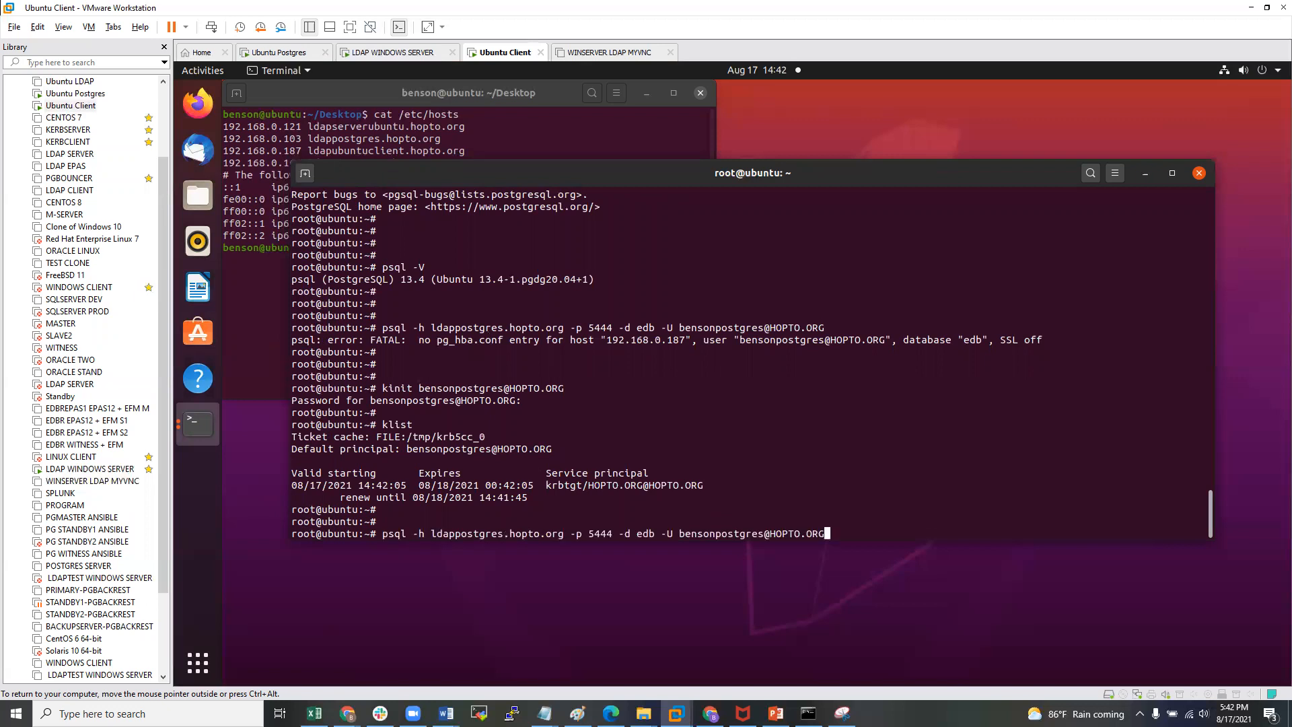
- Rerun the psql connection to edb, which now opens over a GSSAPI-encrypted connection
{"action": "key", "text": "Return"}
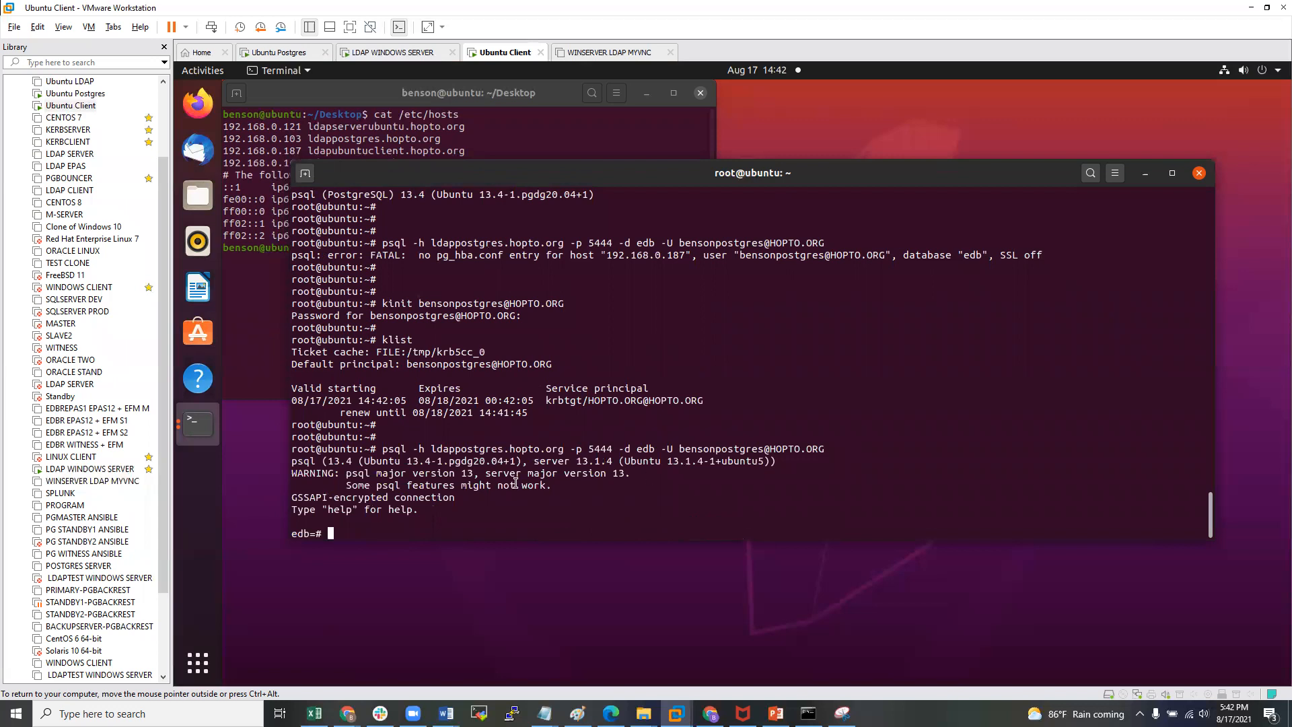
{"action": "left_click_drag", "start_coordinate": [292, 497], "coordinate": [458, 492]}
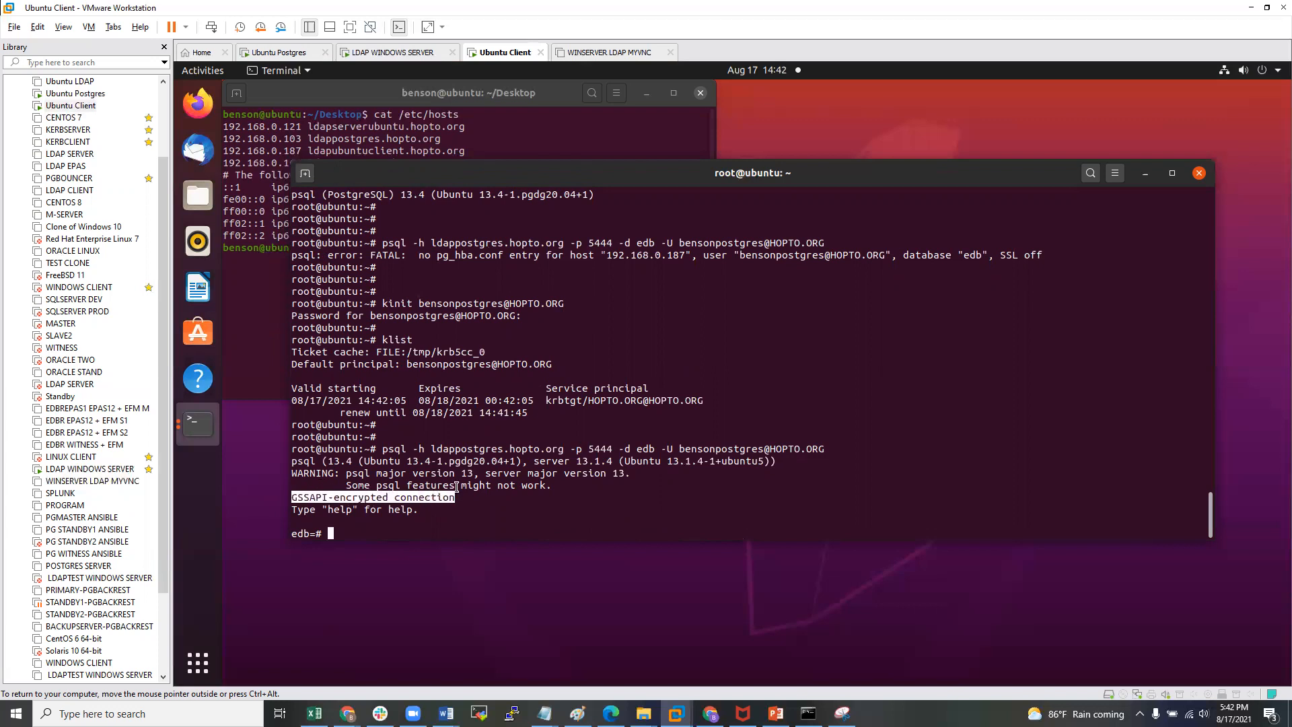
{"action": "left_click", "coordinate": [463, 492]}
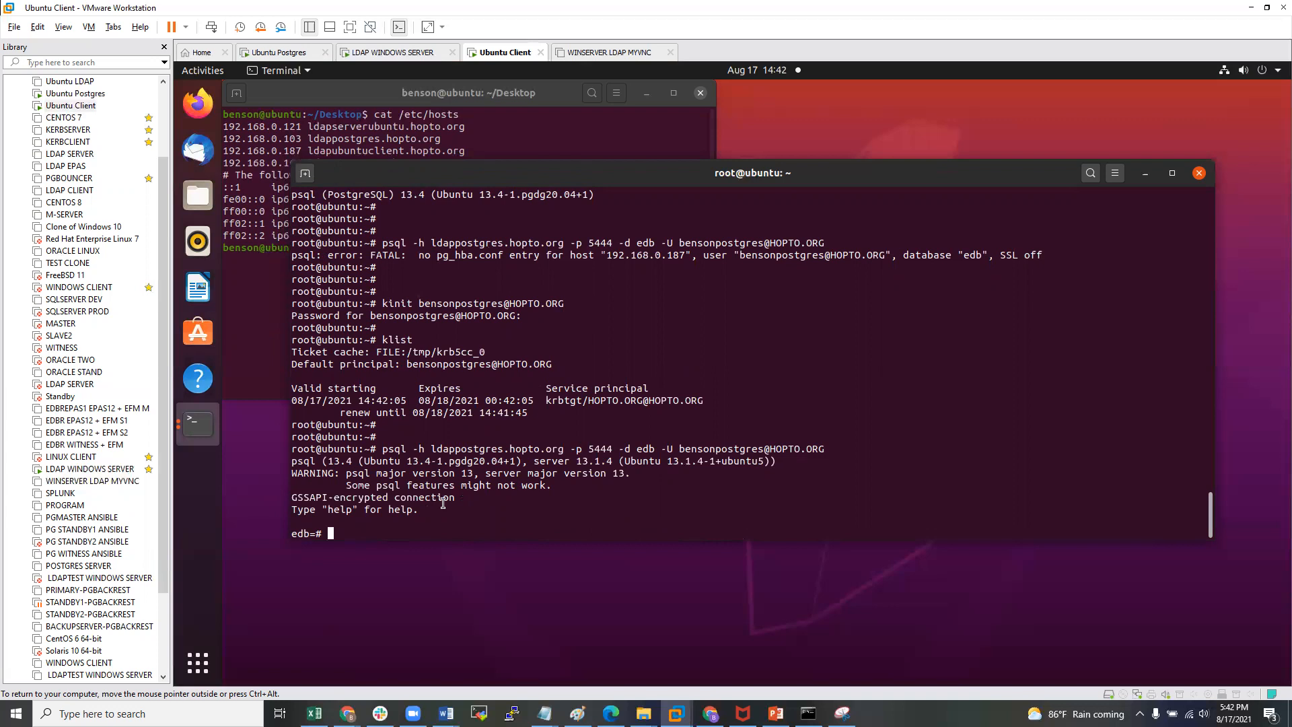
{"action": "key", "text": "Return"}
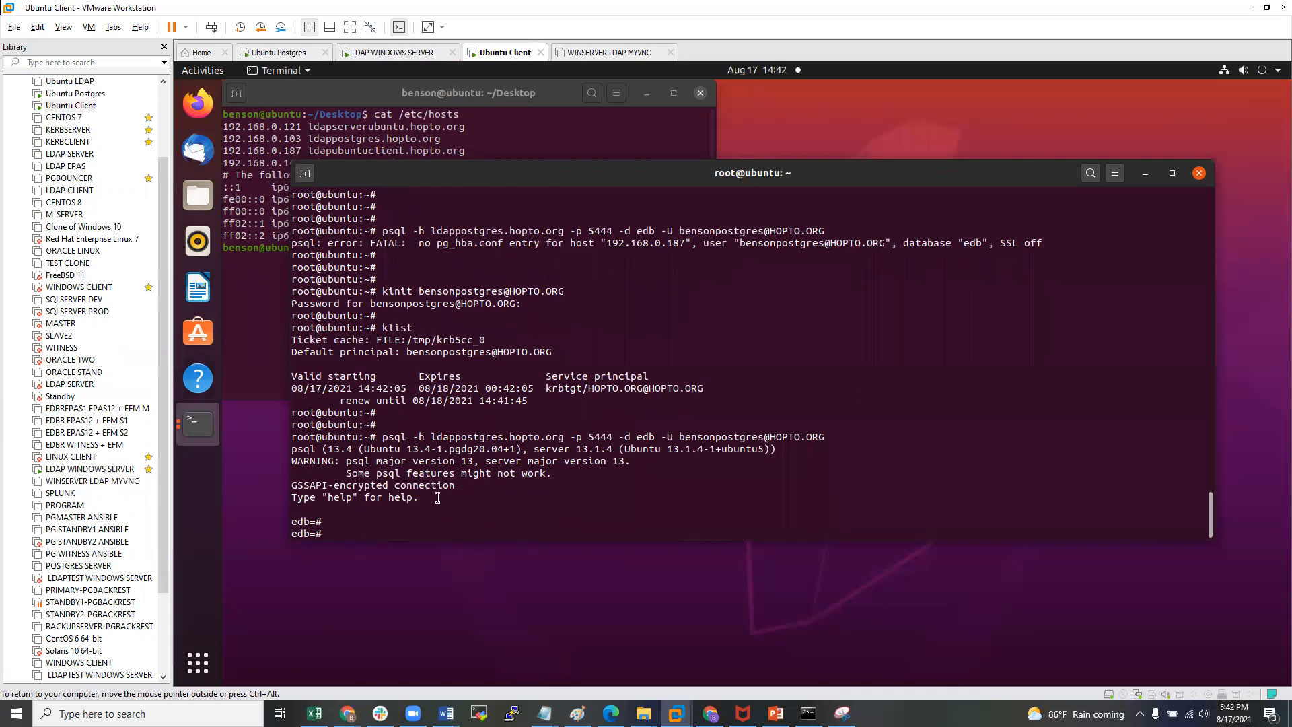
{"action": "key", "text": "ctrl+alt"}
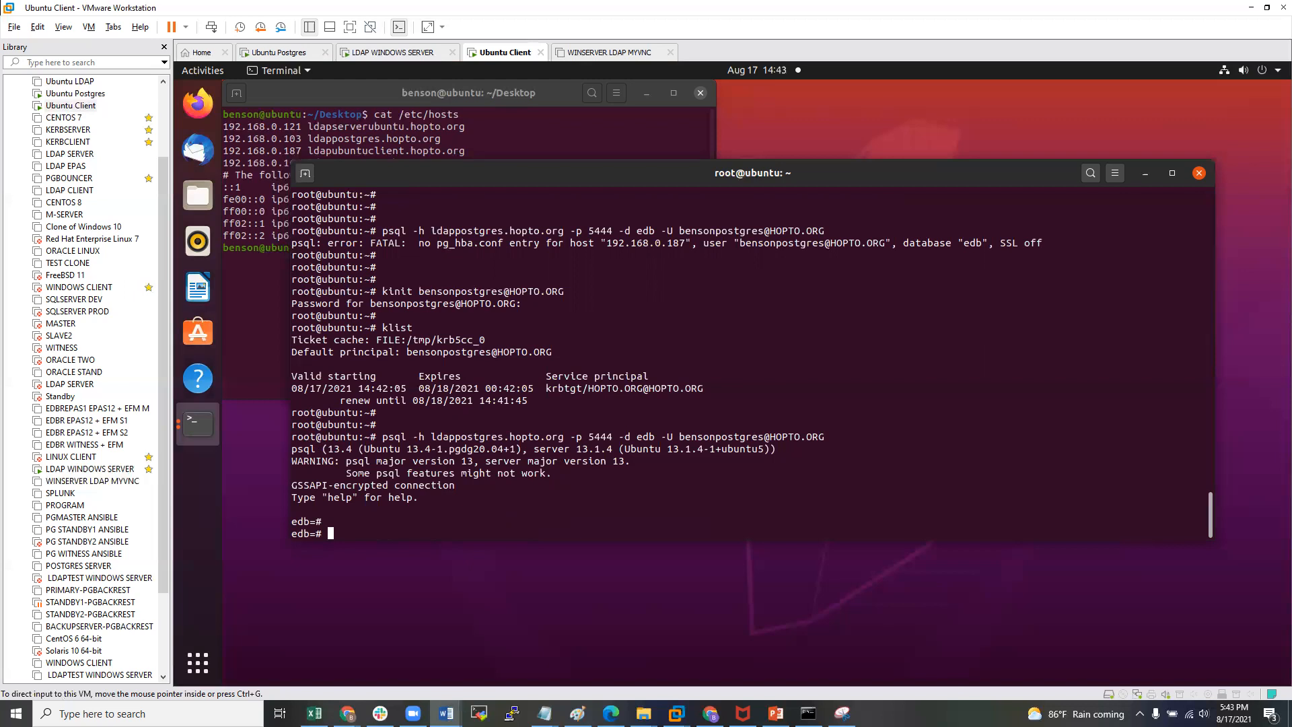
- Describe the pg_stat_gssapi view with \d pg_stat_gssapi to list its columns
{"action": "left_click", "coordinate": [395, 522]}
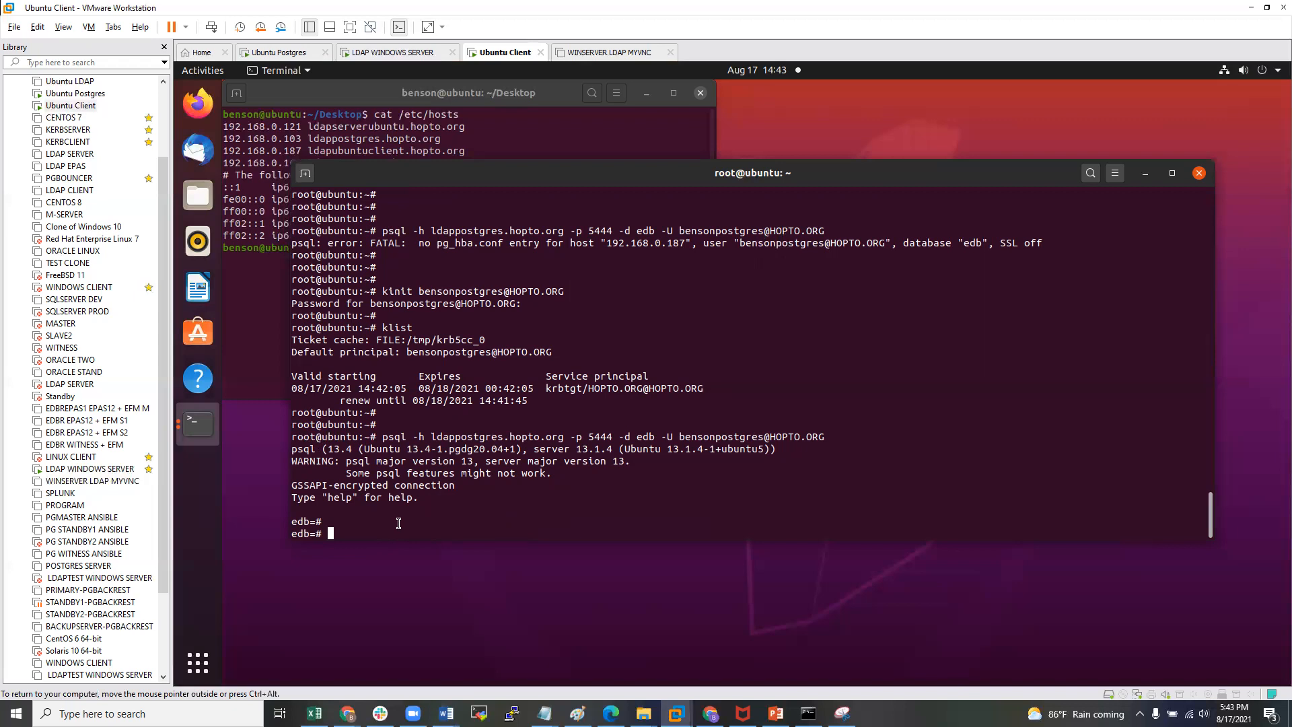
{"action": "type", "text": "\\d pg_stat_gssa[p"}
{"action": "key", "text": "BackSpace"}
{"action": "key", "text": "BackSpace"}
{"action": "type", "text": "pi"}
{"action": "key", "text": "Return"}
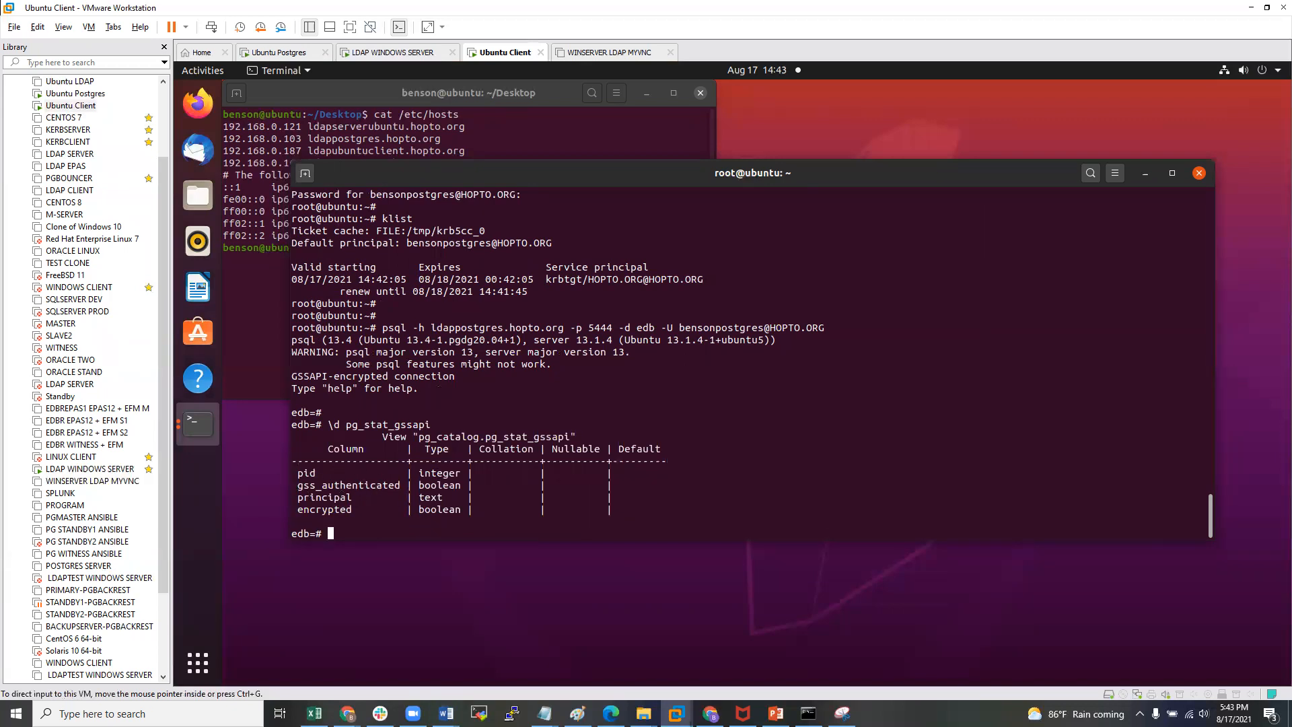
{"action": "left_click", "coordinate": [446, 714]}
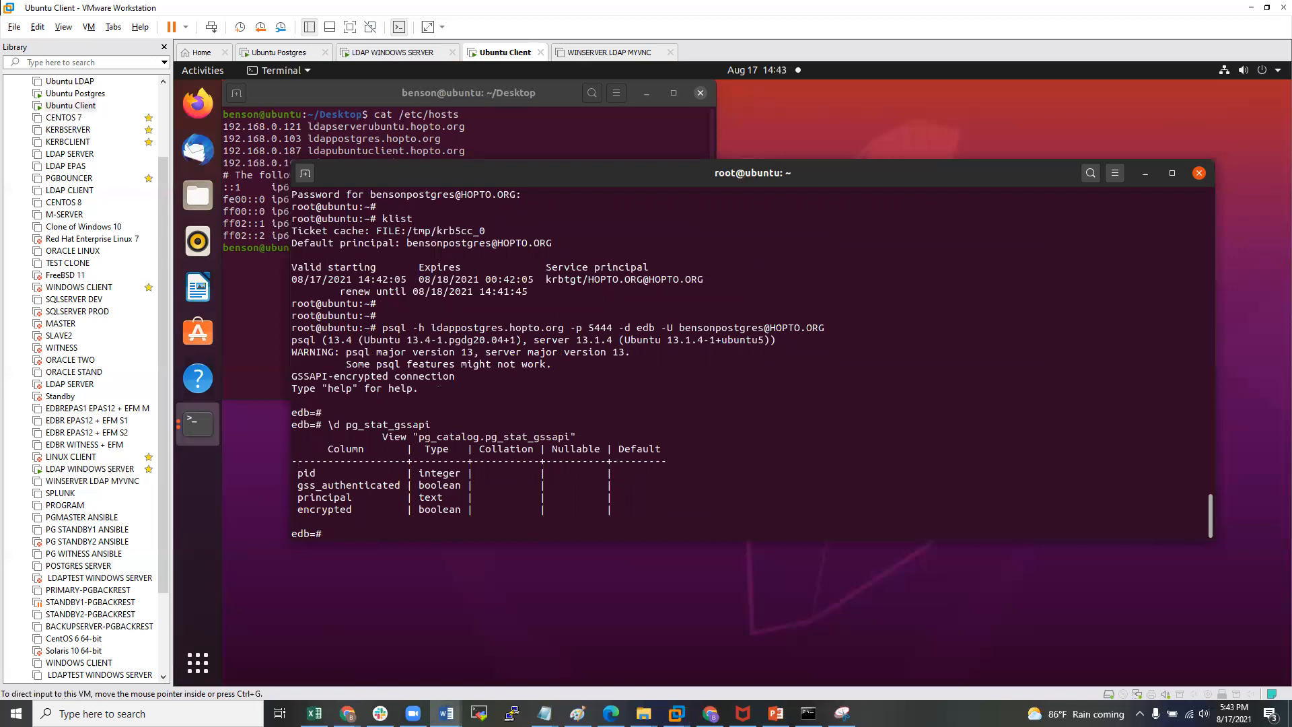
- Paste and run the pg_stat_gssapi query for pg_backend_pid(), showing GSS authentication and encryption
{"action": "left_click", "coordinate": [562, 525]}
{"action": "right_click", "coordinate": [562, 514]}
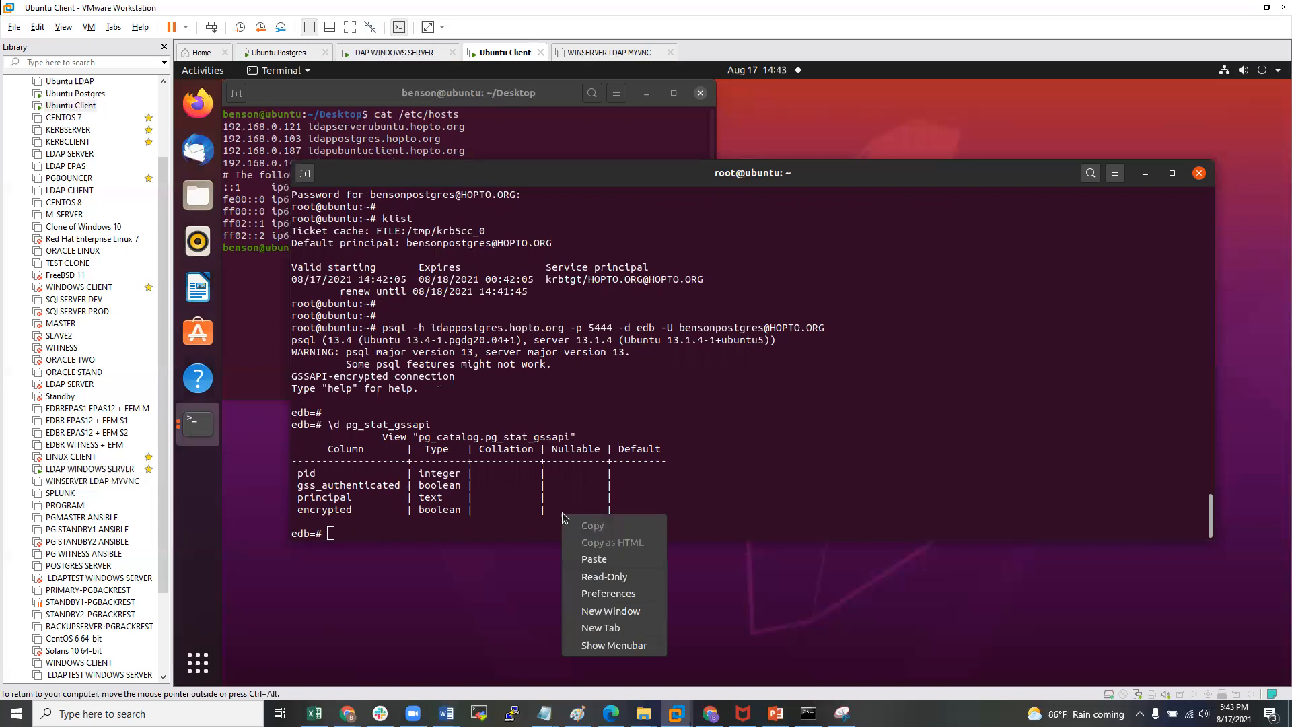
{"action": "left_click", "coordinate": [594, 560]}
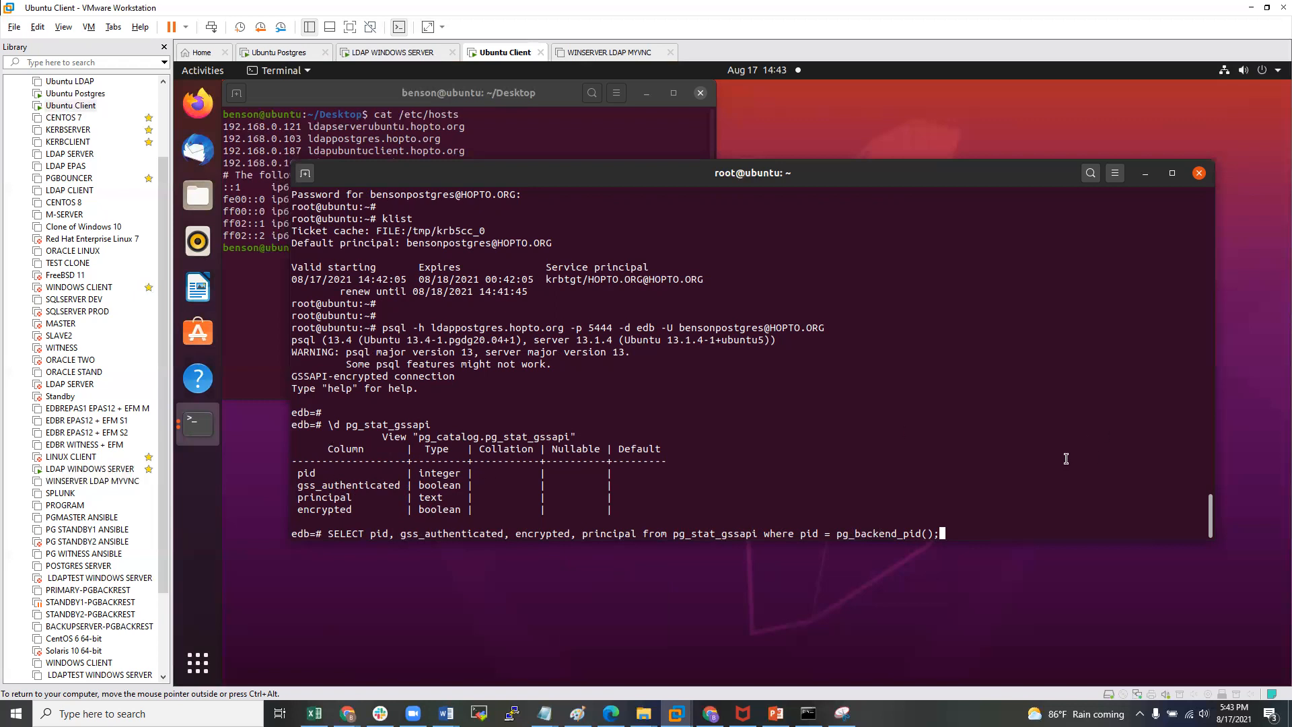
{"action": "key", "text": "Return"}
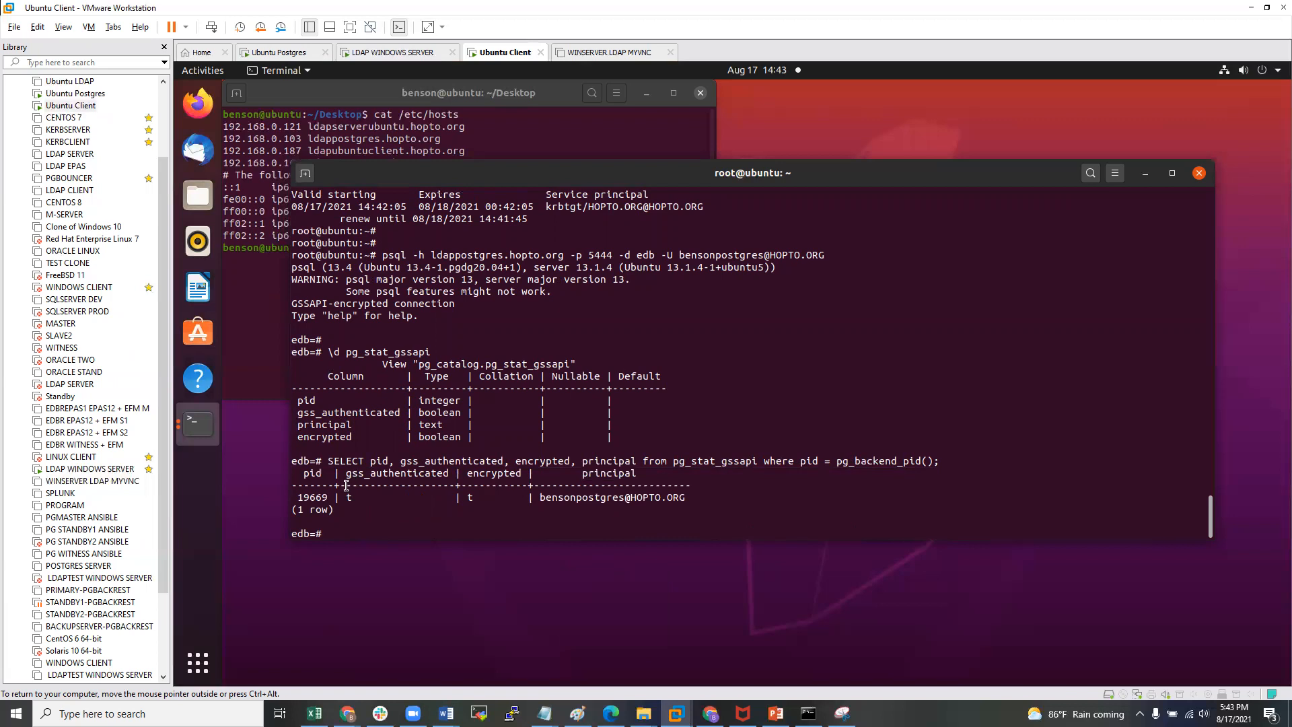
{"action": "left_click_drag", "start_coordinate": [467, 474], "coordinate": [515, 481]}
{"action": "left_click", "coordinate": [477, 498]}
- Quit psql with \q back to the root shell
{"action": "key", "text": "Return"}
{"action": "key", "text": "Return"}
{"action": "key", "text": "Return"}
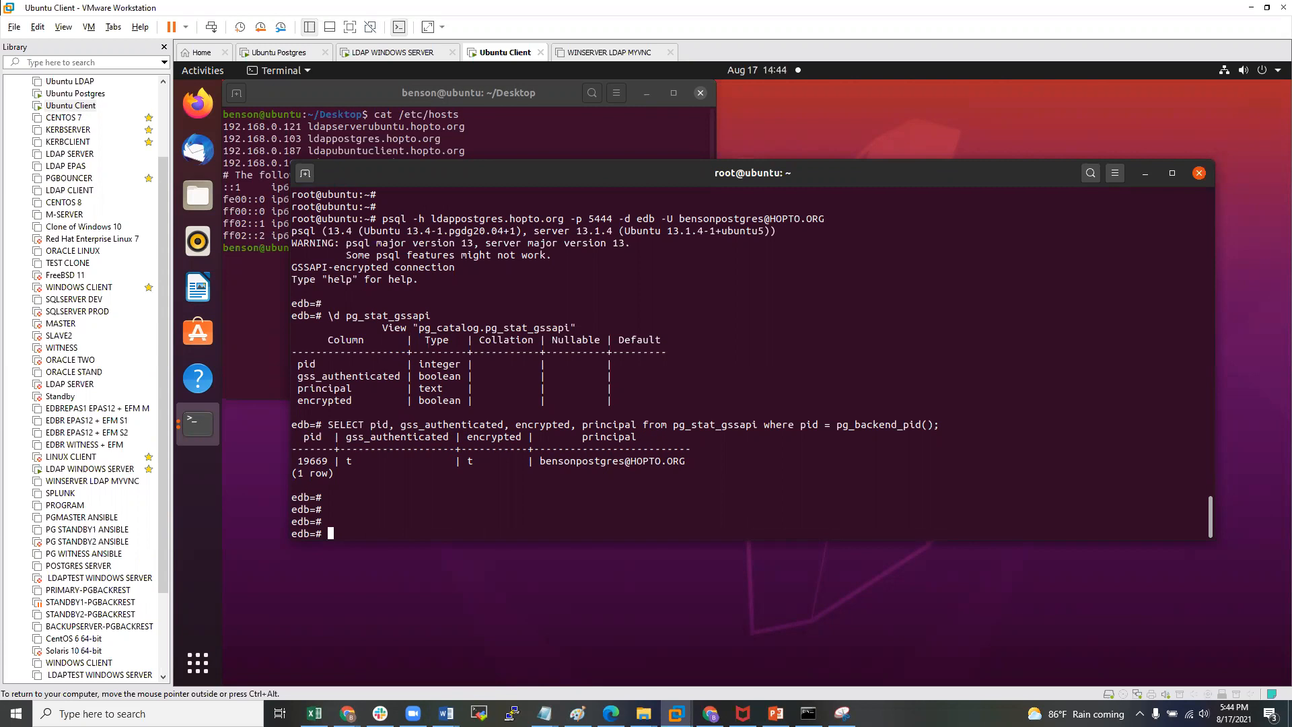
{"action": "type", "text": "\\q"}
{"action": "key", "text": "Return"}
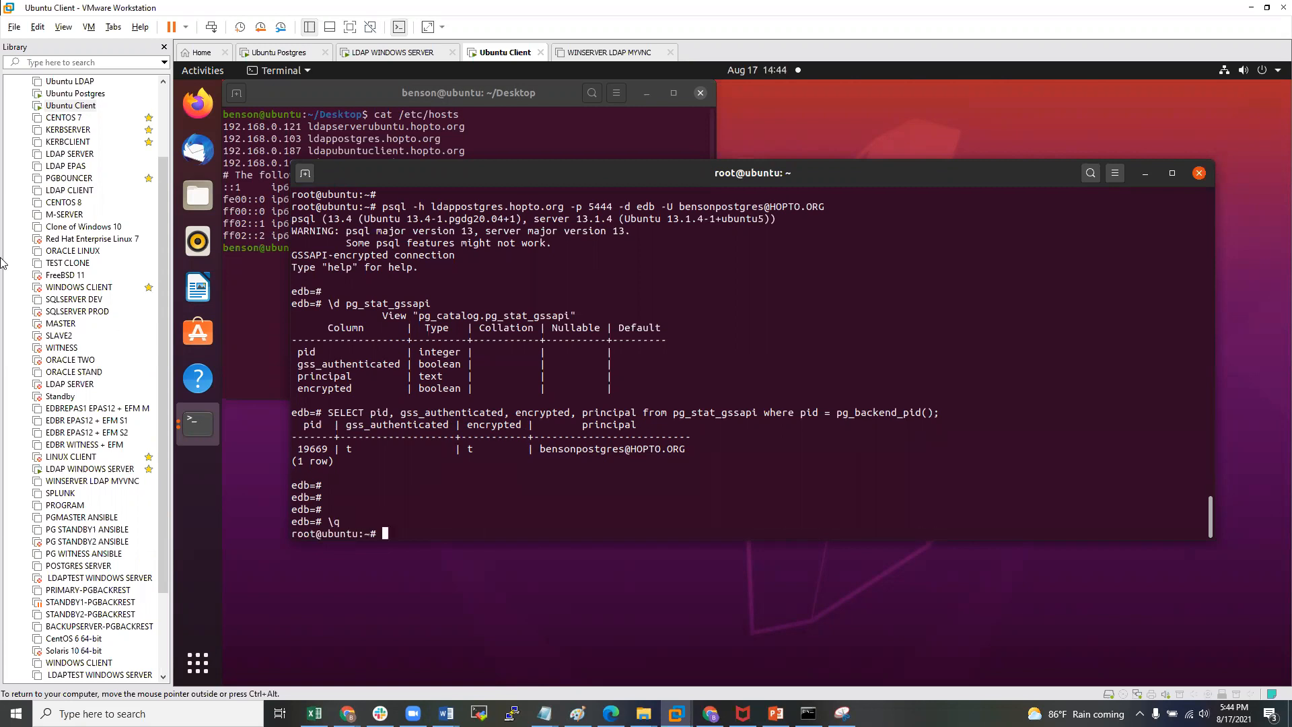
- Start a psql session on the Ubuntu Postgres VM
{"action": "left_click", "coordinate": [75, 92]}
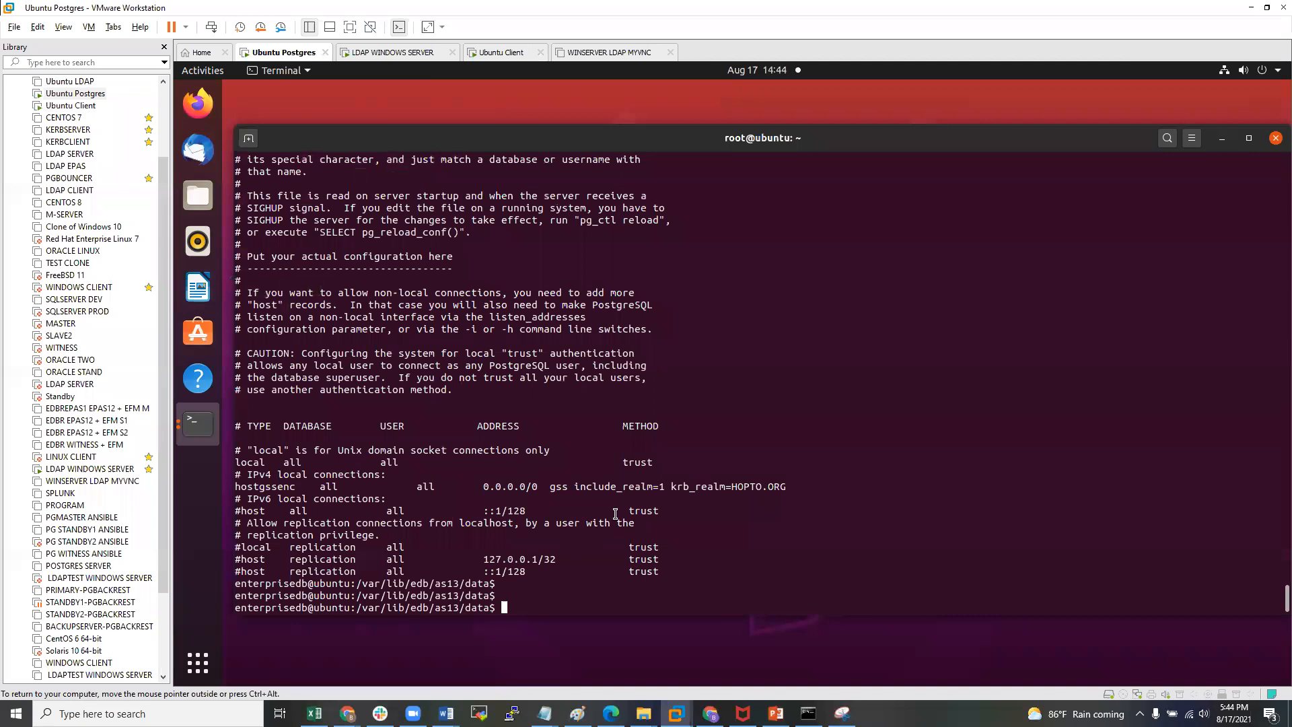
{"action": "key", "text": "Return"}
{"action": "type", "text": "psql"}
{"action": "key", "text": "Return"}
{"action": "key", "text": "Up"}
{"action": "key", "text": "Up"}
{"action": "key", "text": "Left"}
{"action": "key", "text": "Left"}
{"action": "key", "text": "Left"}
{"action": "key", "text": "Left"}
{"action": "key", "text": "Left"}
{"action": "key", "text": "Left"}
{"action": "key", "text": "Left"}
{"action": "key", "text": "Left"}
{"action": "key", "text": "Left"}
{"action": "key", "text": "Left"}
{"action": "key", "text": "Left"}
{"action": "key", "text": "Left"}
{"action": "key", "text": "Left"}
{"action": "key", "text": "Left"}
{"action": "key", "text": "Left"}
{"action": "key", "text": "Left"}
{"action": "key", "text": "Left"}
{"action": "key", "text": "Left"}
{"action": "key", "text": "Left"}
{"action": "key", "text": "Left"}
{"action": "key", "text": "Left"}
{"action": "key", "text": "Left"}
{"action": "key", "text": "BackSpace"}
{"action": "key", "text": "BackSpace"}
{"action": "key", "text": "BackSpace"}
{"action": "key", "text": "BackSpace"}
{"action": "key", "text": "BackSpace"}
{"action": "key", "text": "BackSpace"}
{"action": "key", "text": "BackSpace"}
{"action": "key", "text": "BackSpace"}
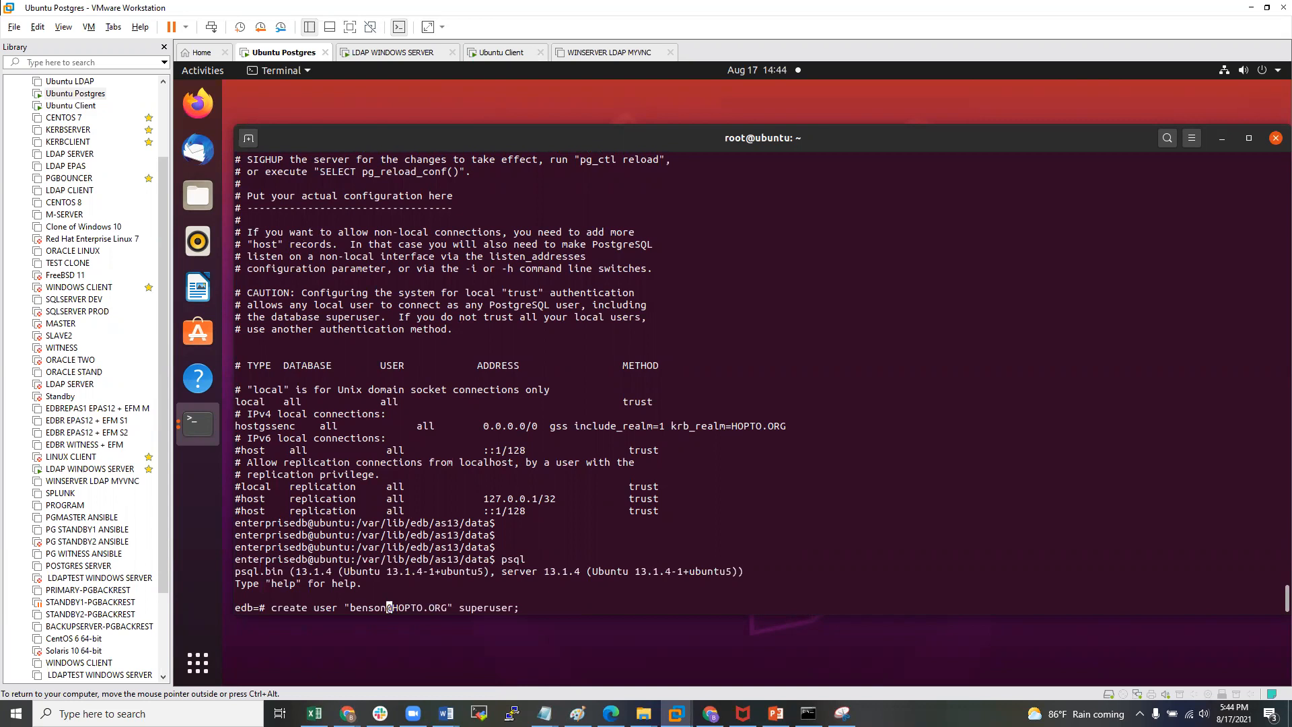
{"action": "key", "text": "BackSpace"}
{"action": "key", "text": "BackSpace"}
{"action": "key", "text": "BackSpace"}
{"action": "key", "text": "BackSpace"}
{"action": "key", "text": "BackSpace"}
{"action": "key", "text": "BackSpace"}
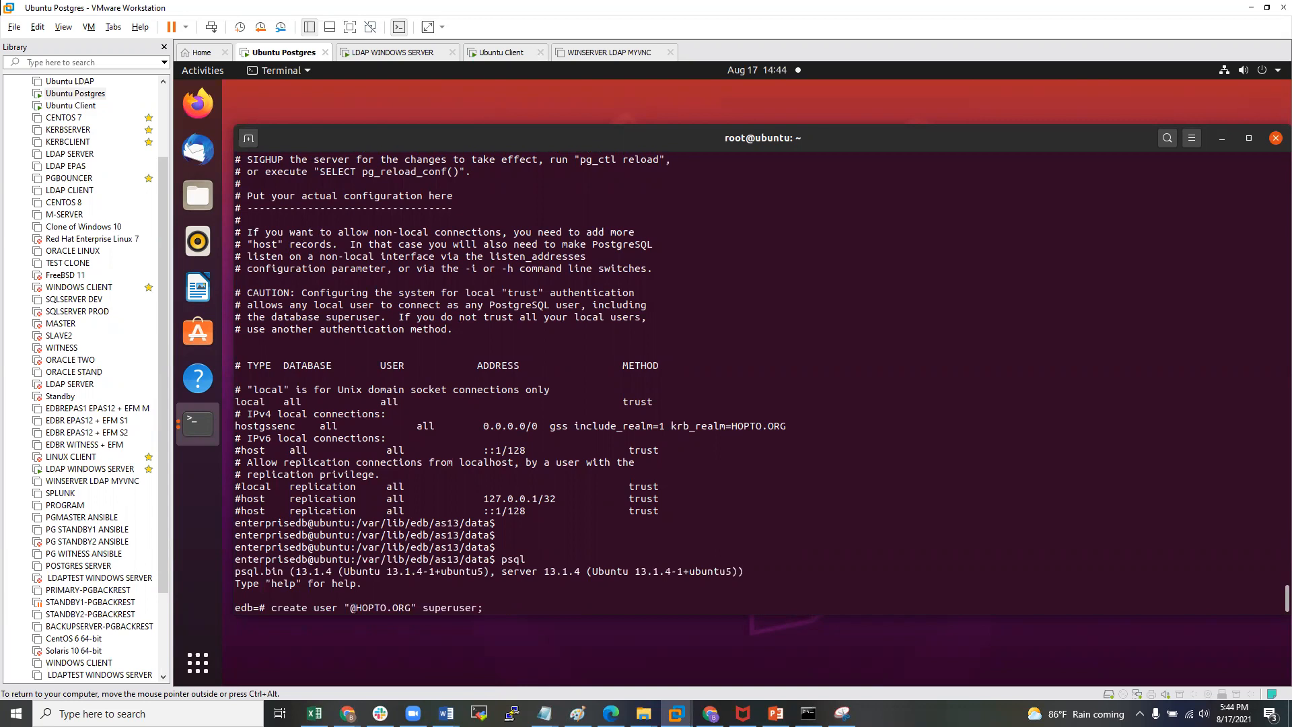
{"action": "type", "text": "yerimah"}
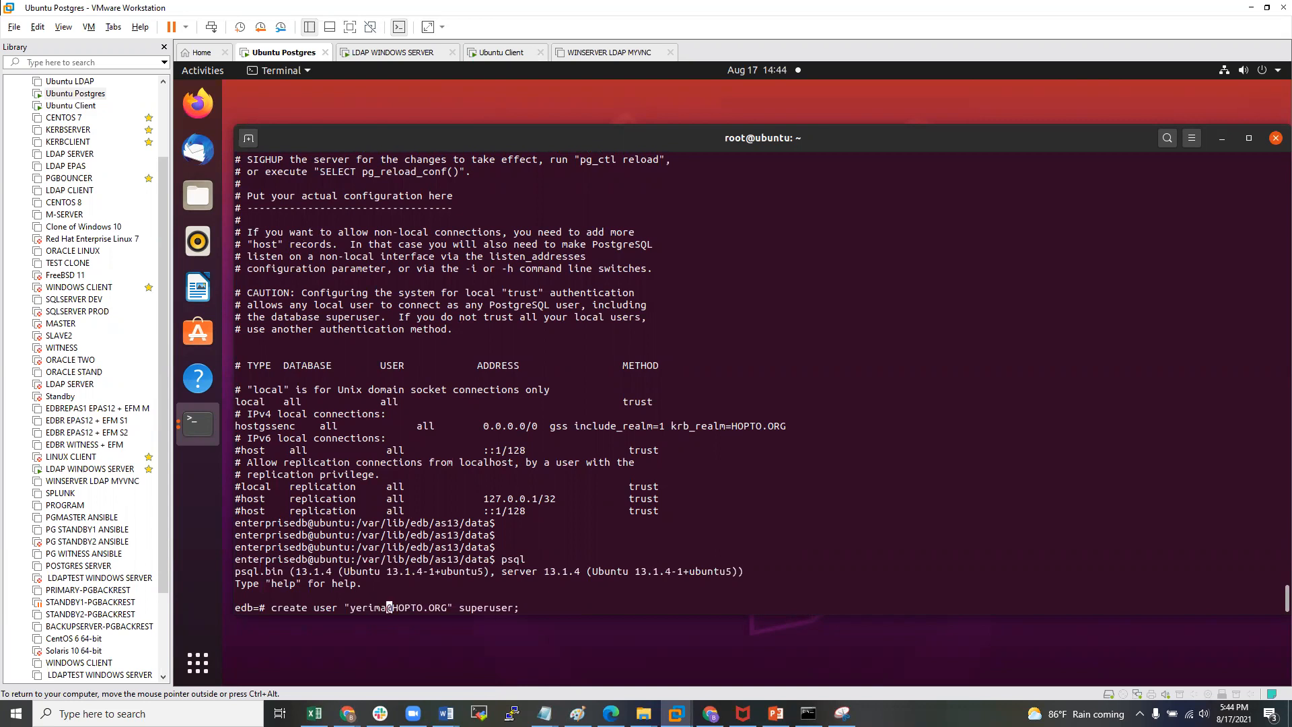
{"action": "key", "text": "Return"}
{"action": "key", "text": "Return"}
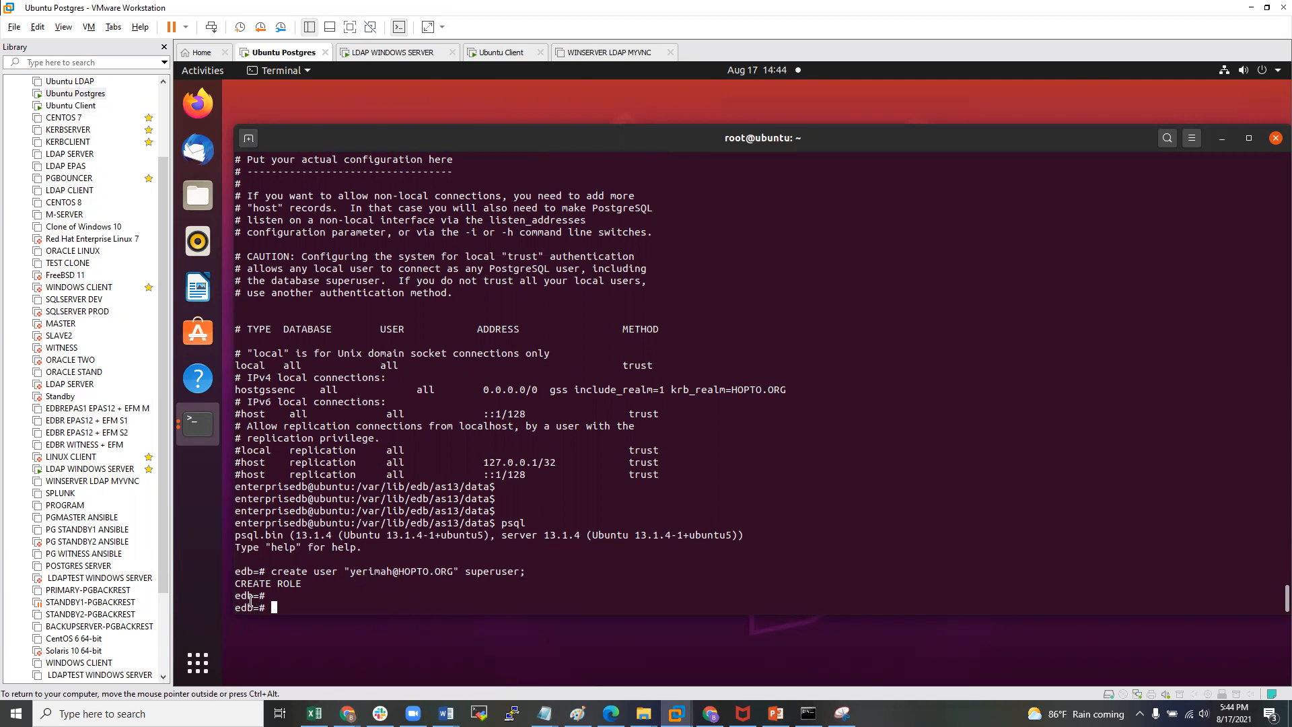
{"action": "type", "text": "\\q"}
{"action": "key", "text": "Return"}
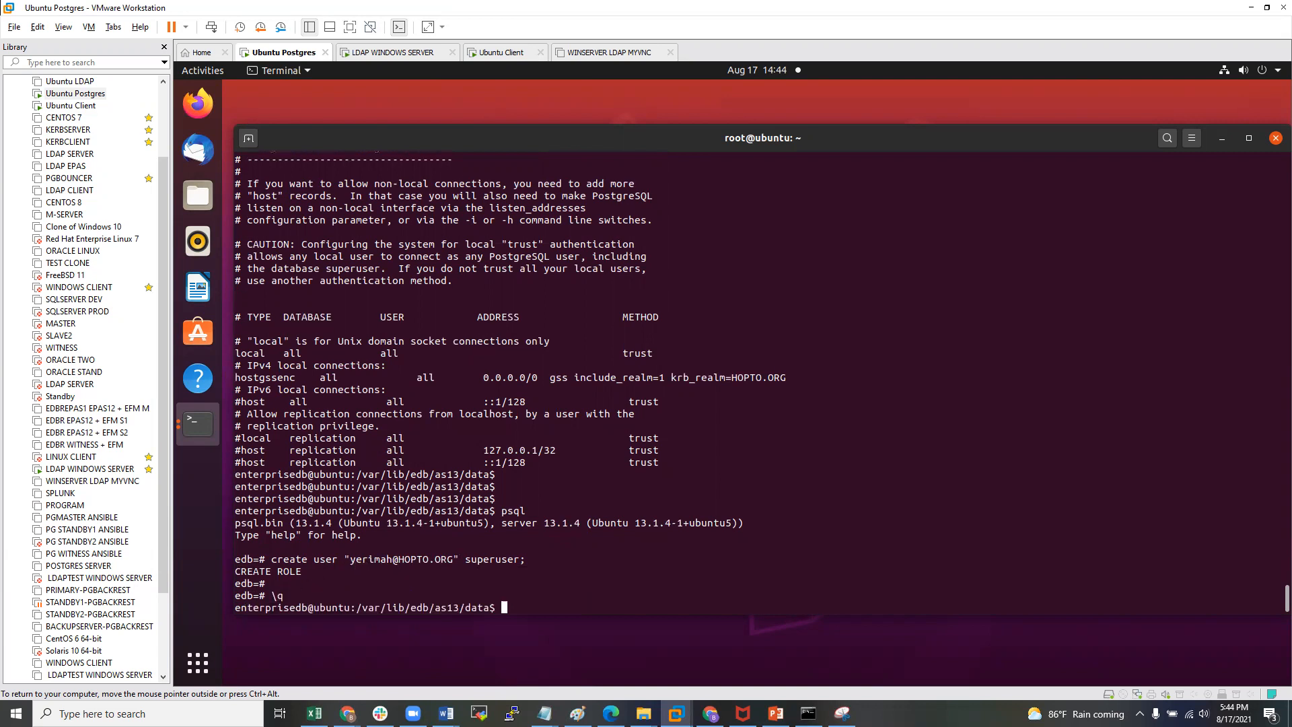
{"action": "left_click", "coordinate": [73, 106]}
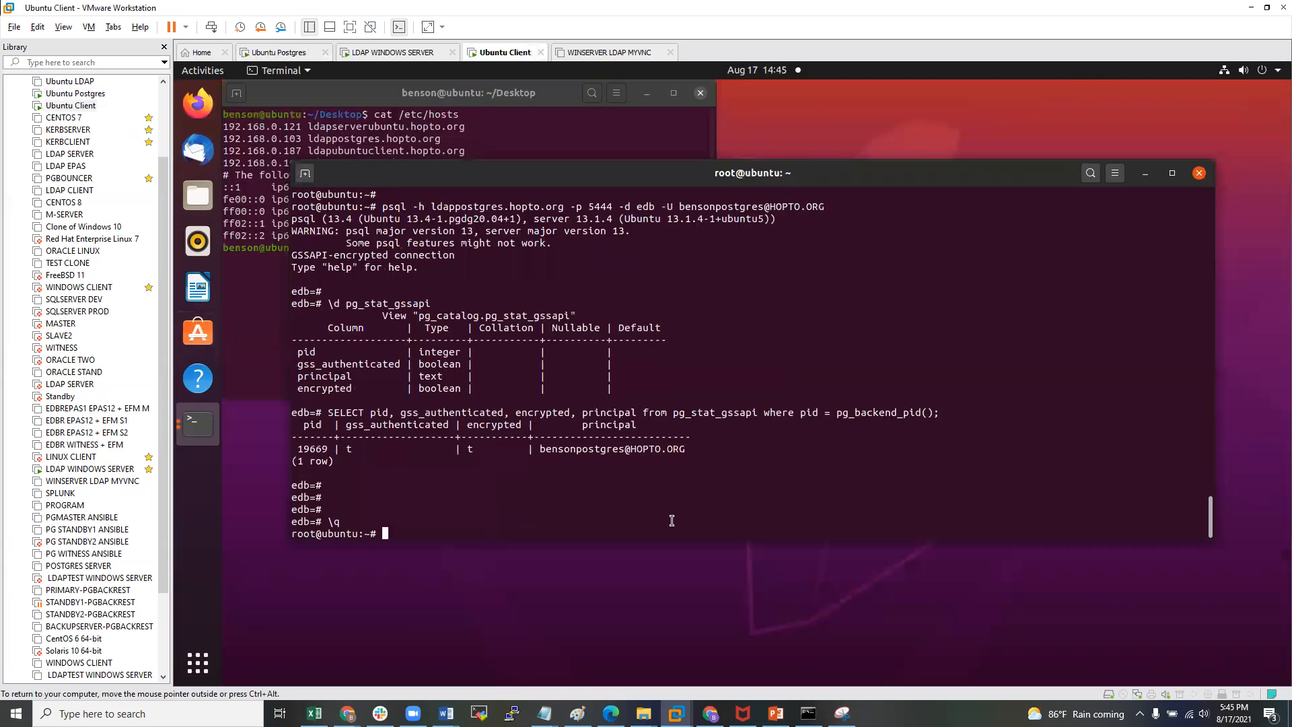
{"action": "key", "text": "Up"}
{"action": "key", "text": "Left"}
{"action": "key", "text": "Left"}
{"action": "key", "text": "Left"}
{"action": "key", "text": "Left"}
{"action": "key", "text": "Left"}
{"action": "key", "text": "Left"}
{"action": "key", "text": "Left"}
{"action": "key", "text": "Left"}
{"action": "key", "text": "Left"}
{"action": "key", "text": "Left"}
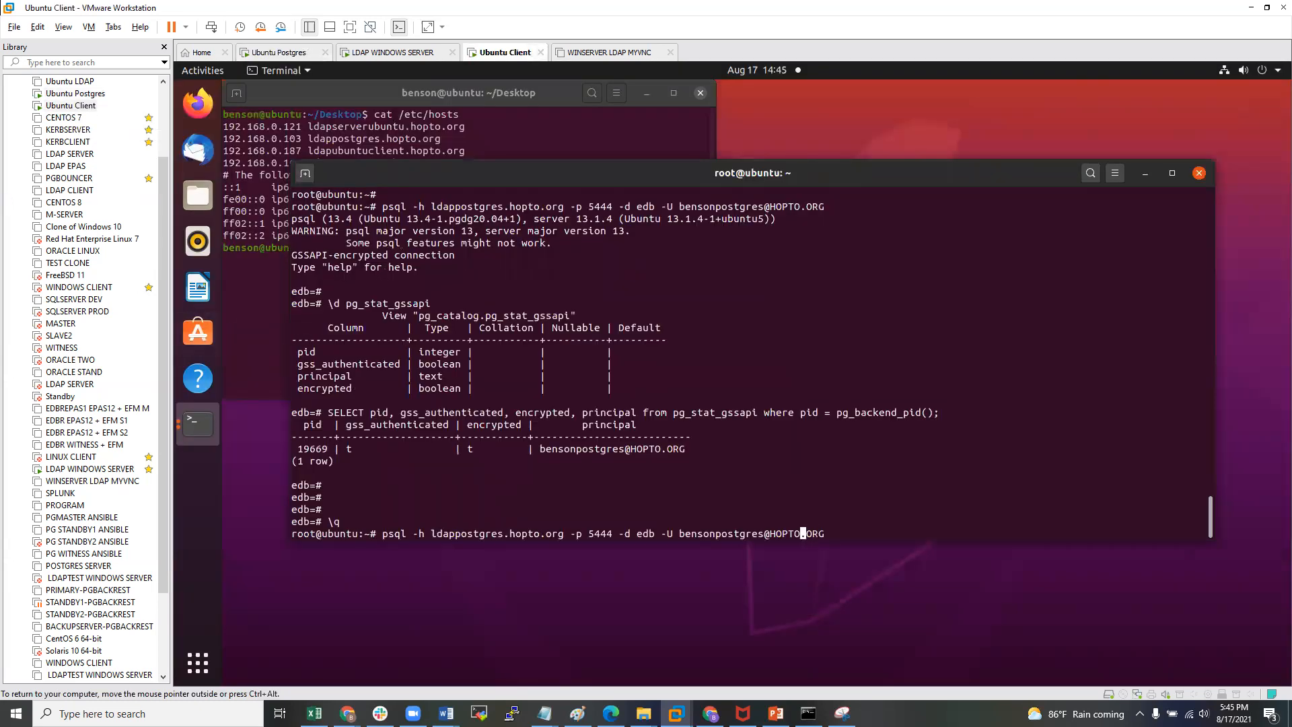
{"action": "key", "text": "BackSpace"}
{"action": "key", "text": "BackSpace"}
{"action": "key", "text": "BackSpace"}
{"action": "key", "text": "BackSpace"}
{"action": "key", "text": "BackSpace"}
{"action": "key", "text": "BackSpace"}
{"action": "key", "text": "BackSpace"}
{"action": "key", "text": "BackSpace"}
{"action": "key", "text": "BackSpace"}
{"action": "key", "text": "BackSpace"}
{"action": "key", "text": "BackSpace"}
{"action": "key", "text": "BackSpace"}
{"action": "key", "text": "BackSpace"}
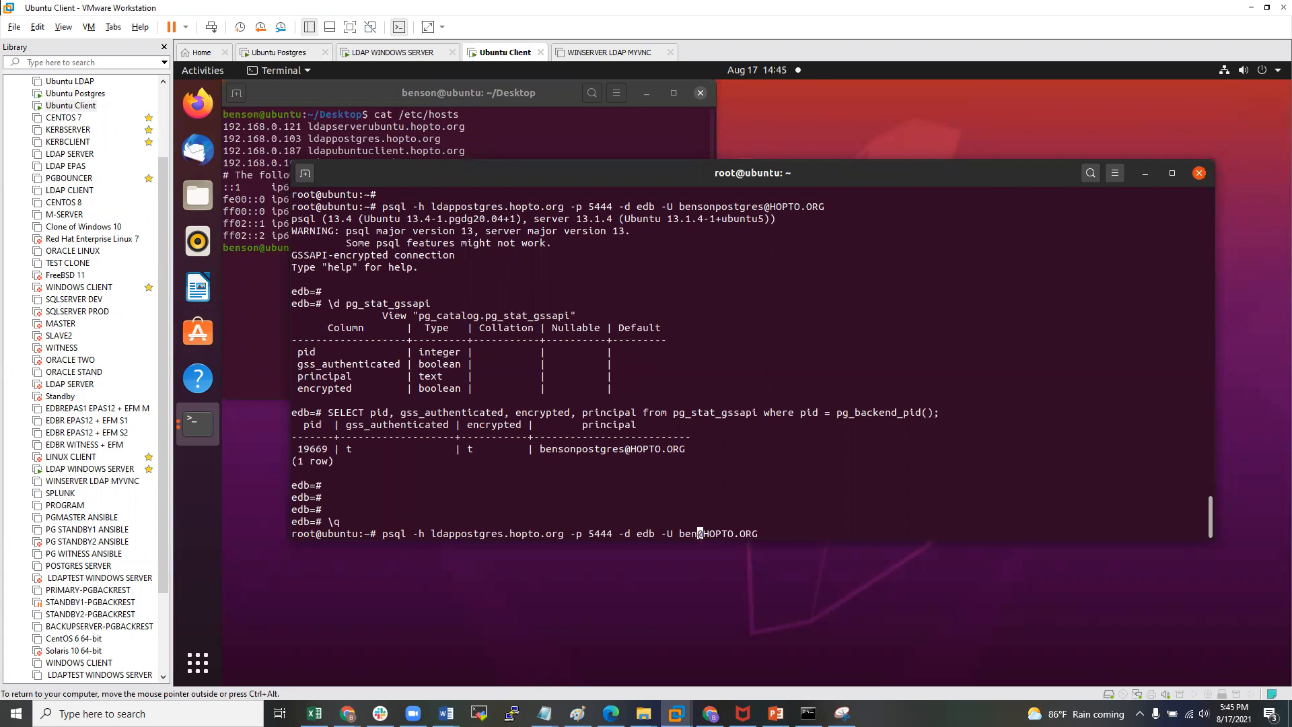
{"action": "key", "text": "BackSpace"}
{"action": "type", "text": "yerimah"}
{"action": "key", "text": "Return"}
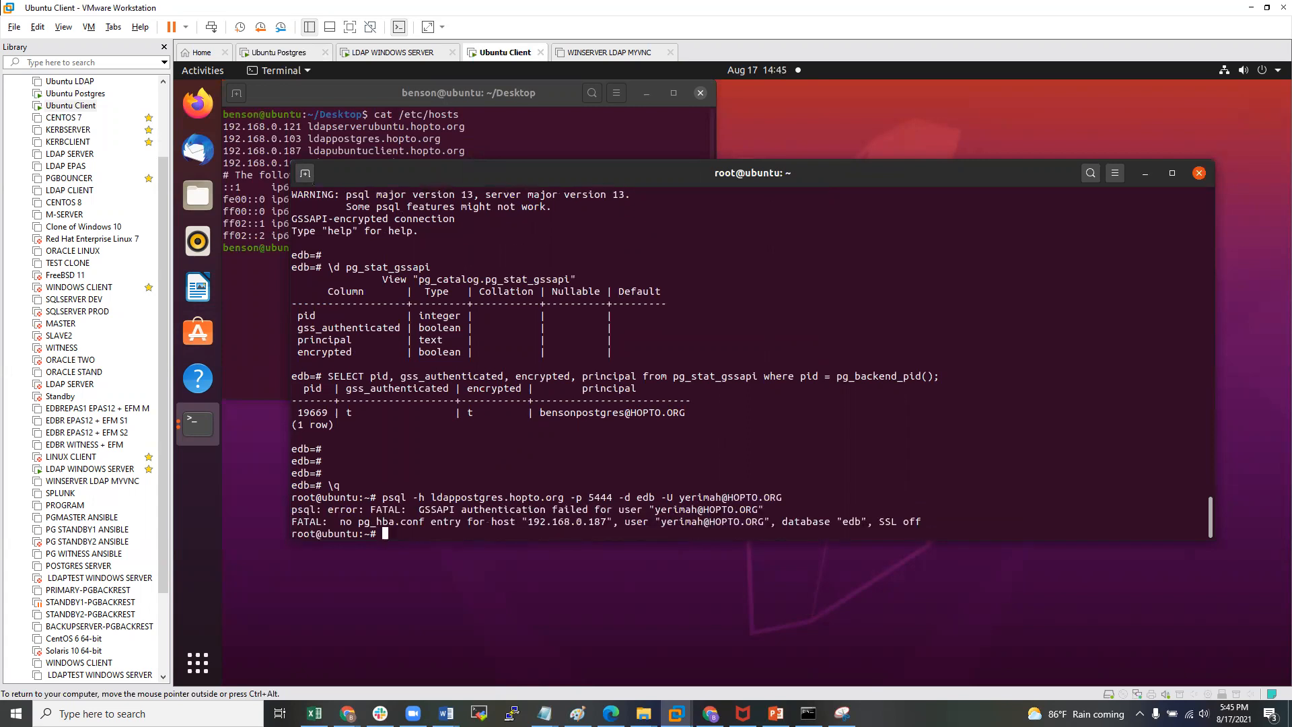
{"action": "key", "text": "Return"}
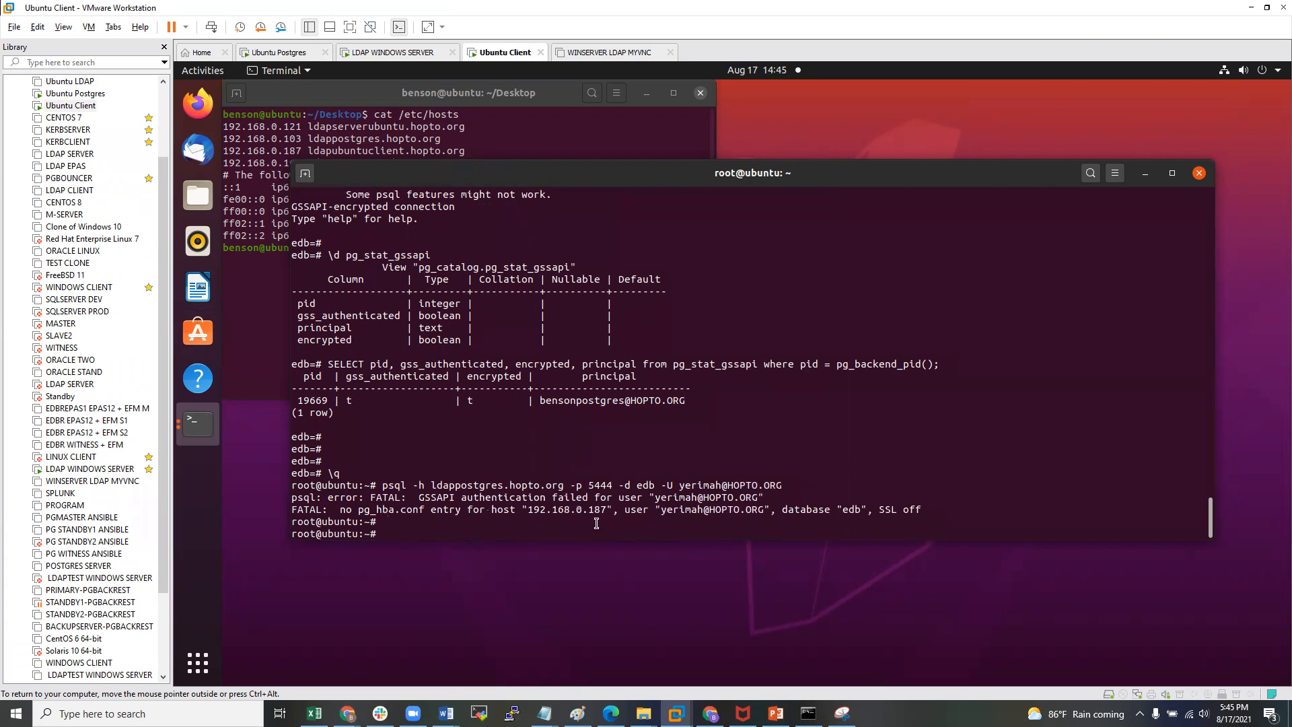
- Highlight the pg_hba.conf error and the GSSAPI authentication failure message
{"action": "left_click_drag", "start_coordinate": [340, 510], "coordinate": [577, 512]}
{"action": "left_click", "coordinate": [714, 513]}
{"action": "left_click_drag", "start_coordinate": [423, 497], "coordinate": [765, 496]}
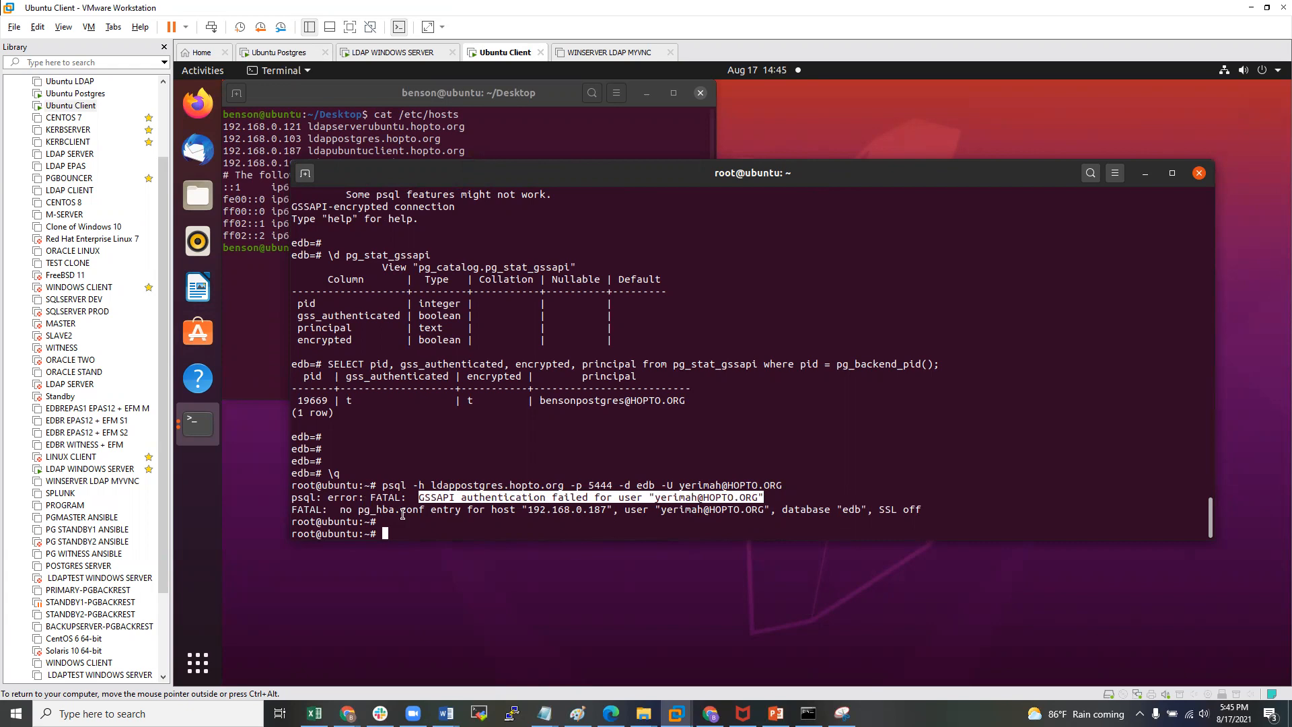
{"action": "left_click", "coordinate": [434, 521]}
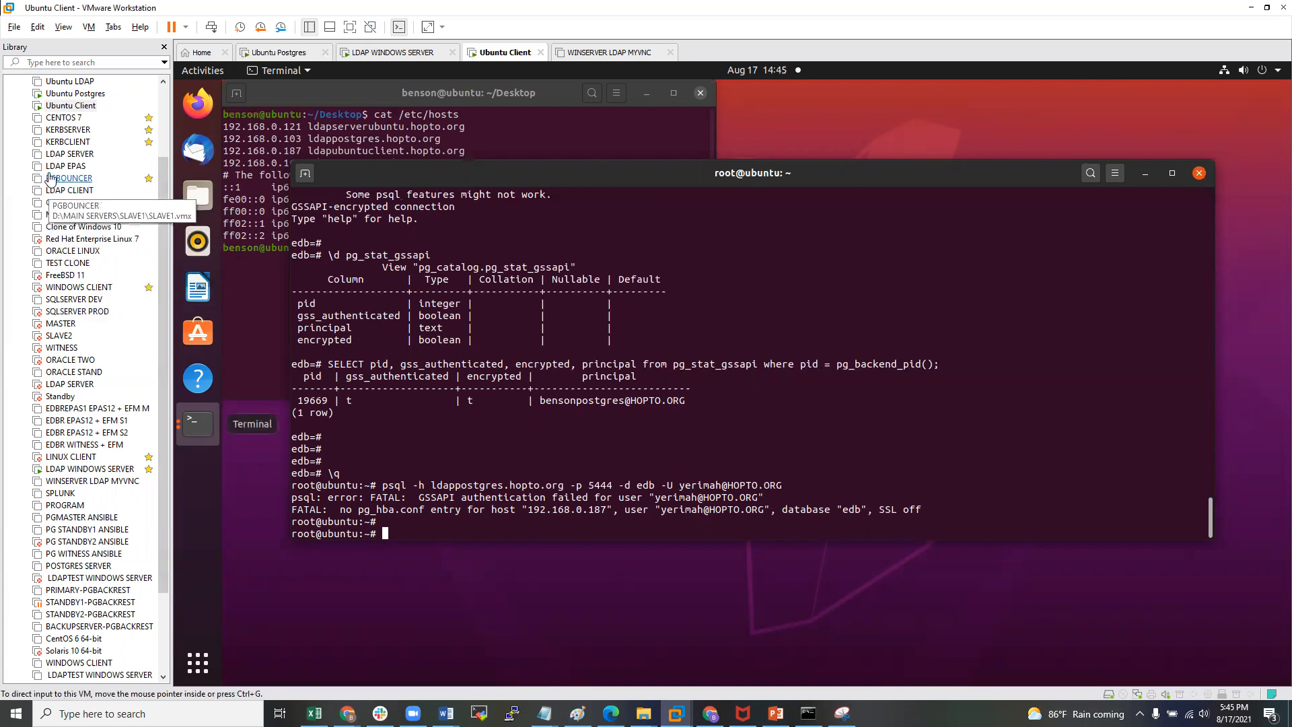
{"action": "left_click", "coordinate": [89, 469]}
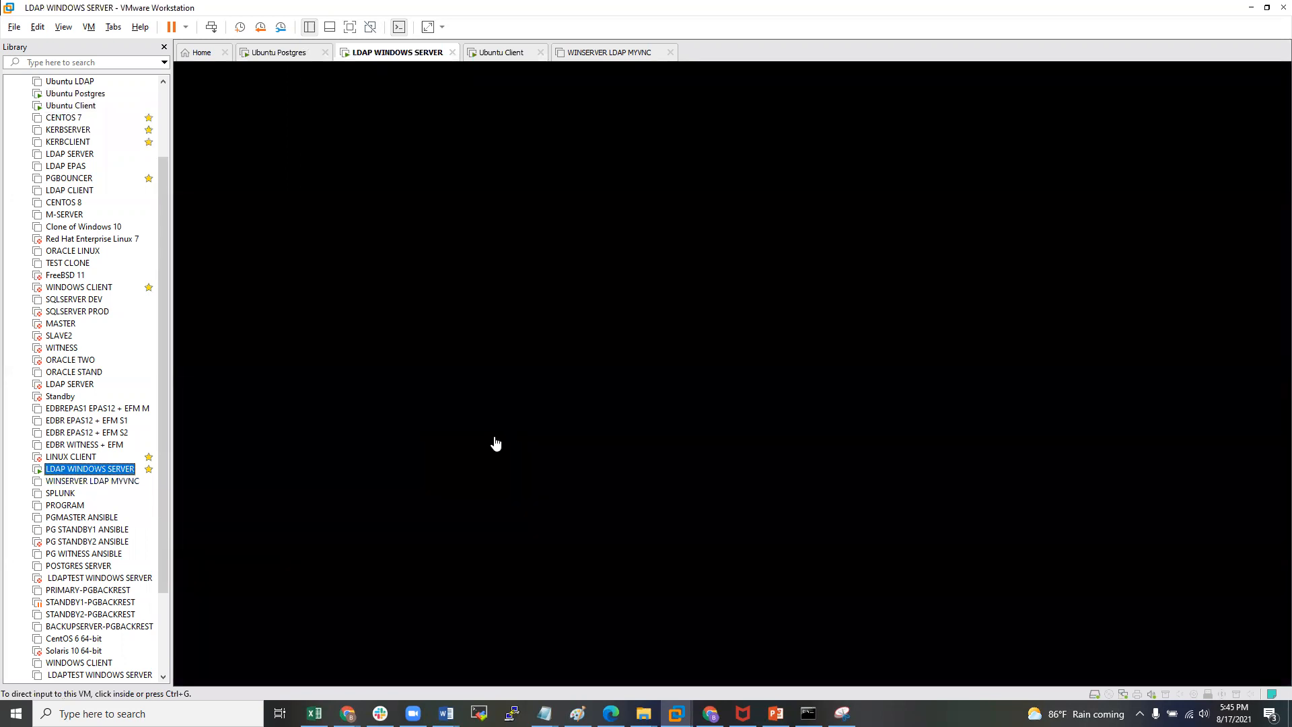
- Sign in to the Windows server and bring up Active Directory Users and Computers
{"action": "left_click", "coordinate": [495, 442]}
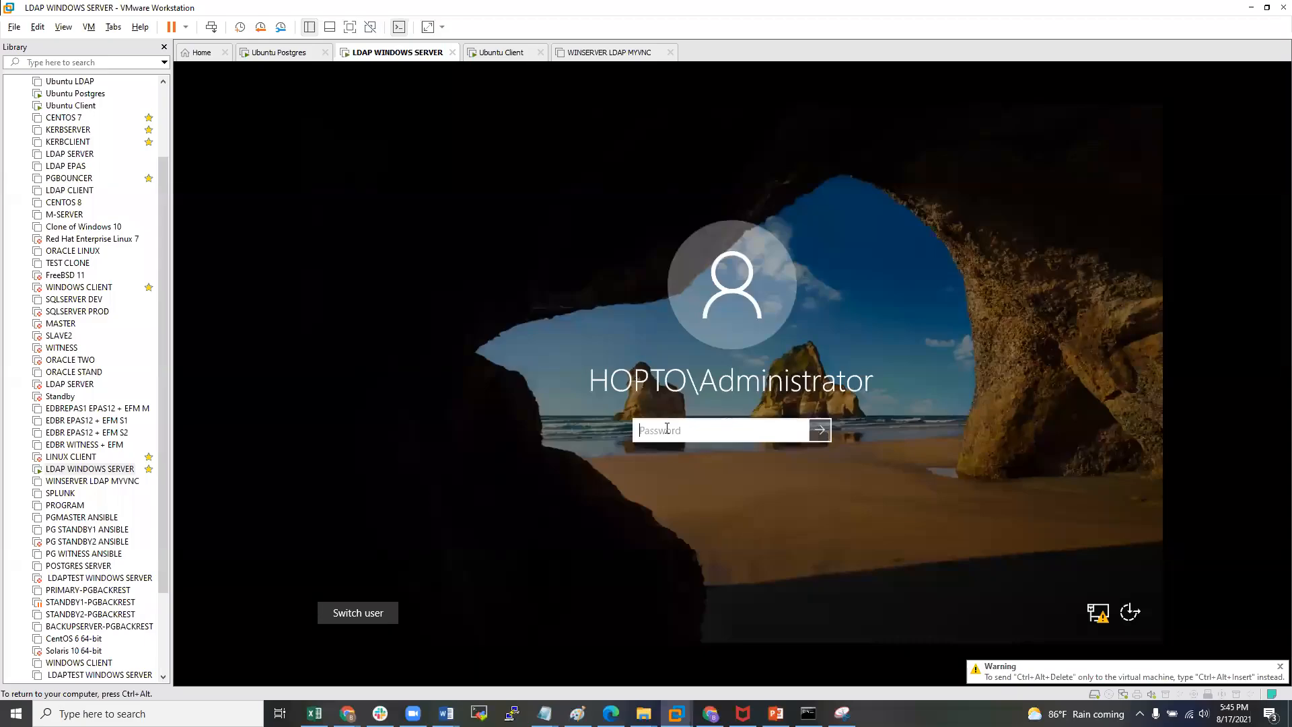
{"action": "type", "text": "*******"}
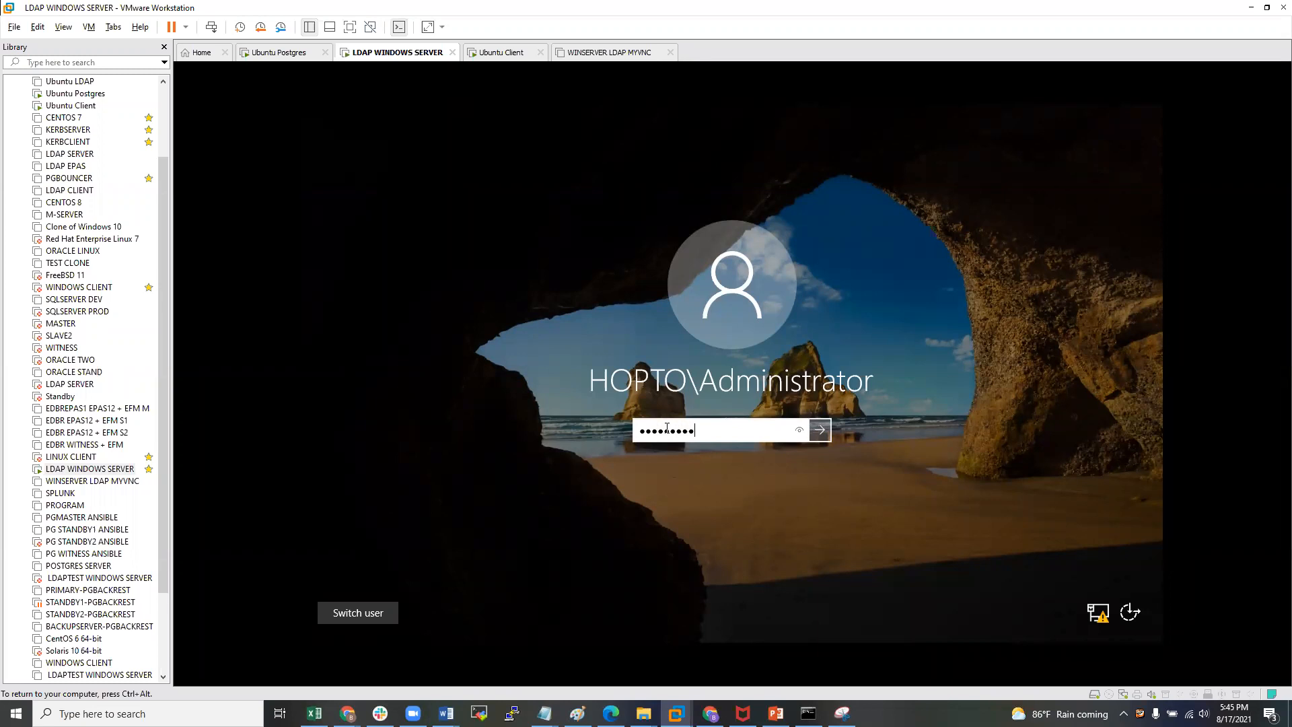
{"action": "key", "text": "Return"}
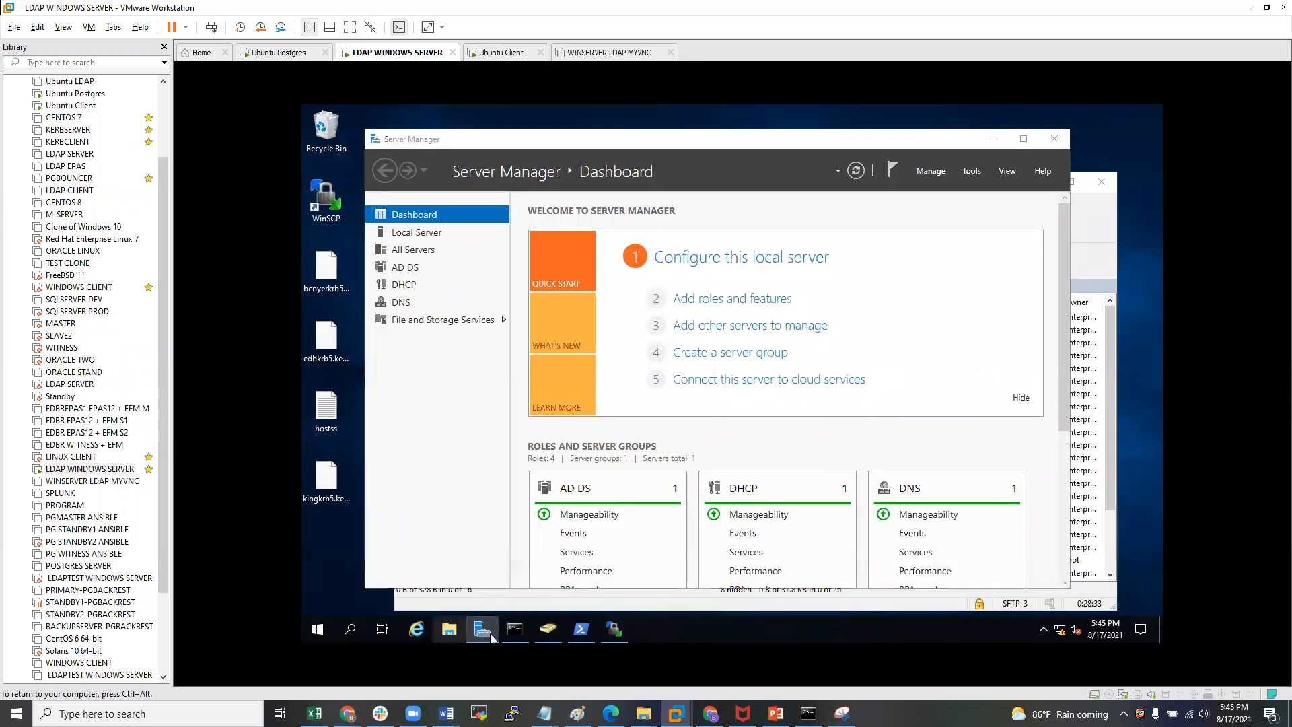
{"action": "left_click", "coordinate": [548, 631]}
{"action": "scroll", "coordinate": [685, 453], "scroll_direction": "down", "scroll_amount": 1}
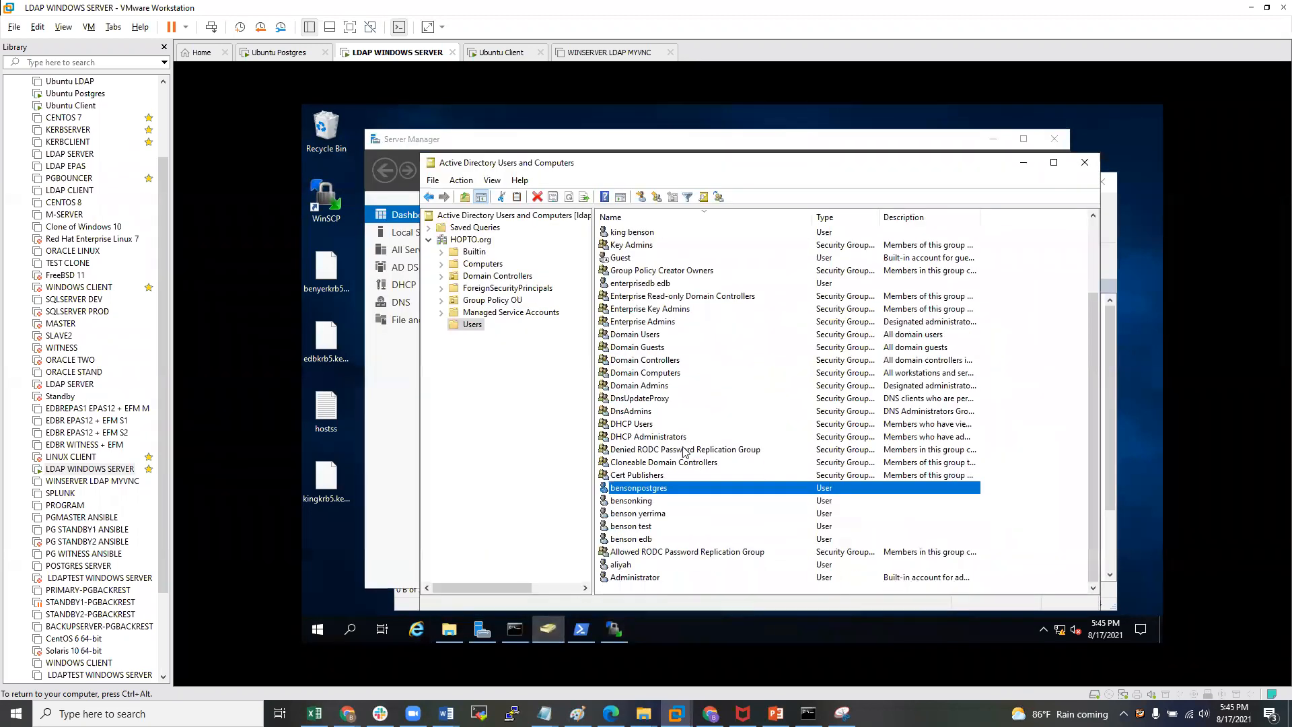
- Copy the Administrator account into a new user named yerimah with logon name yerimah
{"action": "right_click", "coordinate": [657, 577]}
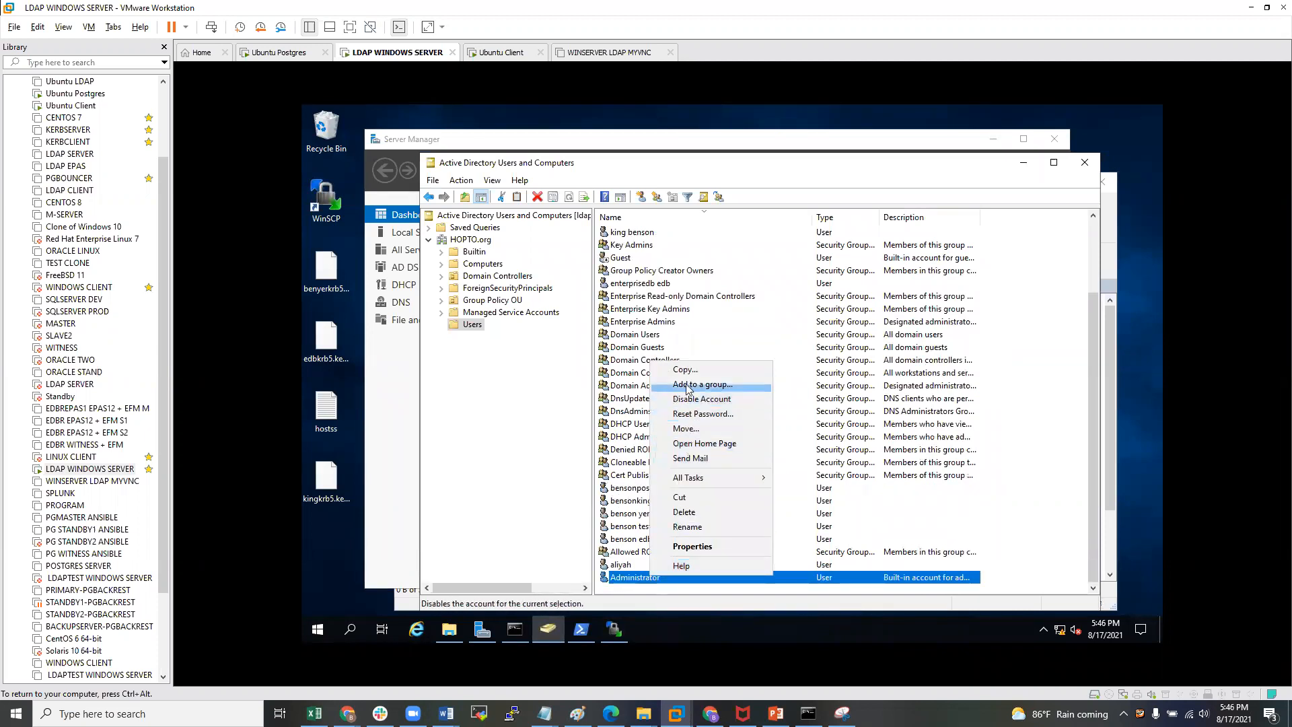
{"action": "left_click", "coordinate": [692, 367]}
{"action": "type", "text": "yerimah"}
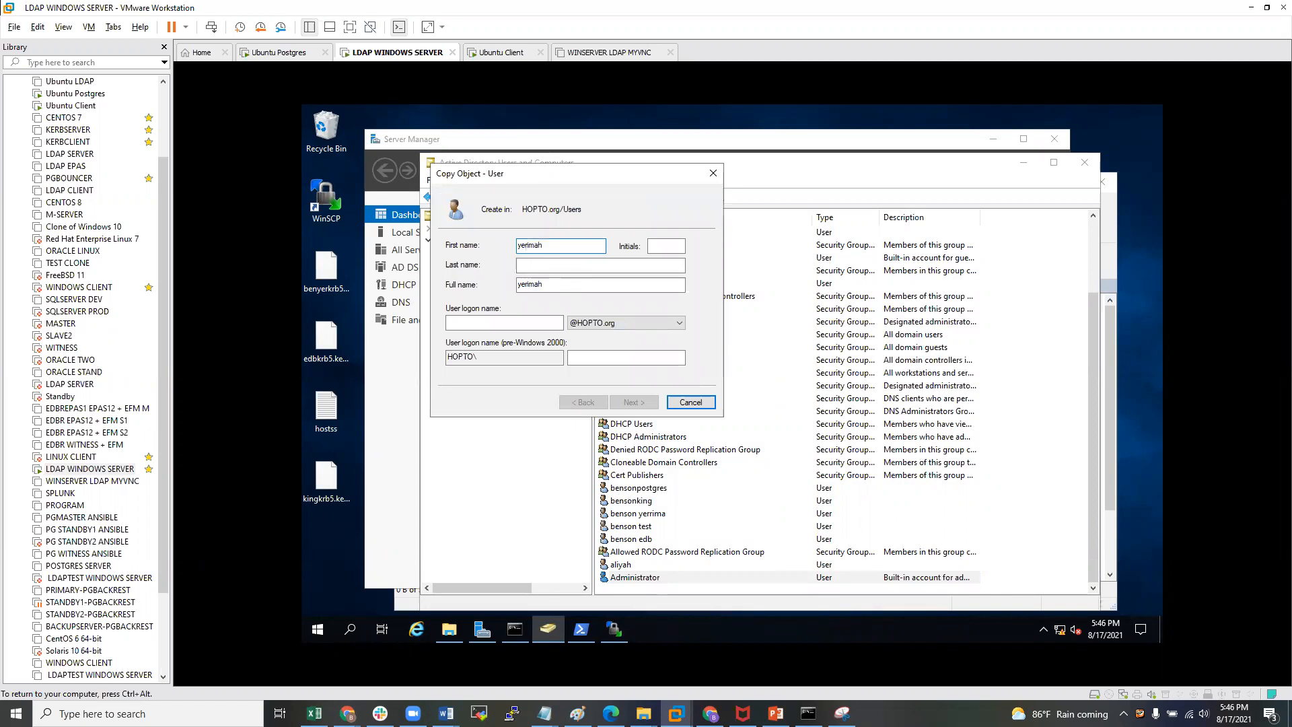
{"action": "key", "text": "Tab"}
{"action": "left_click", "coordinate": [484, 324]}
{"action": "type", "text": "yerimah"}
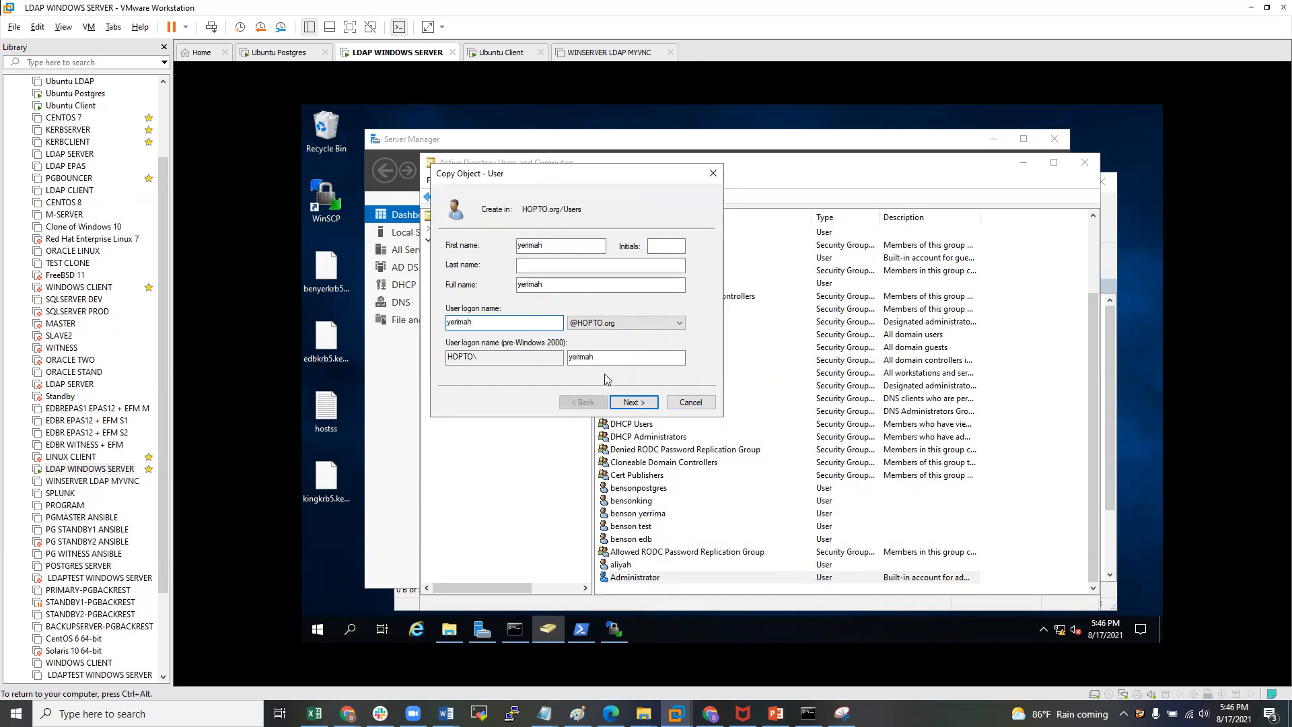
{"action": "left_click", "coordinate": [633, 402]}
- Give the new user a password set to never expire and finish the wizard
{"action": "left_click", "coordinate": [449, 321]}
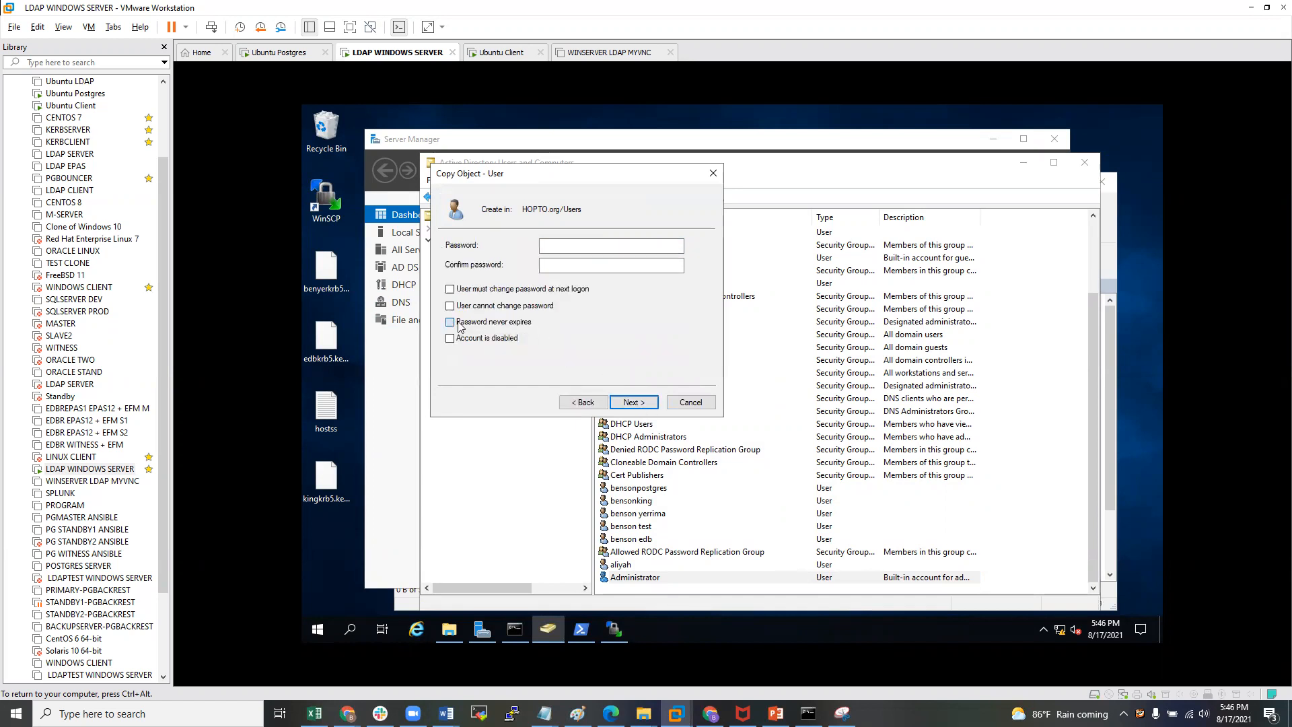
{"action": "left_click", "coordinate": [595, 245]}
{"action": "type", "text": "••••••••"}
{"action": "left_click", "coordinate": [564, 265]}
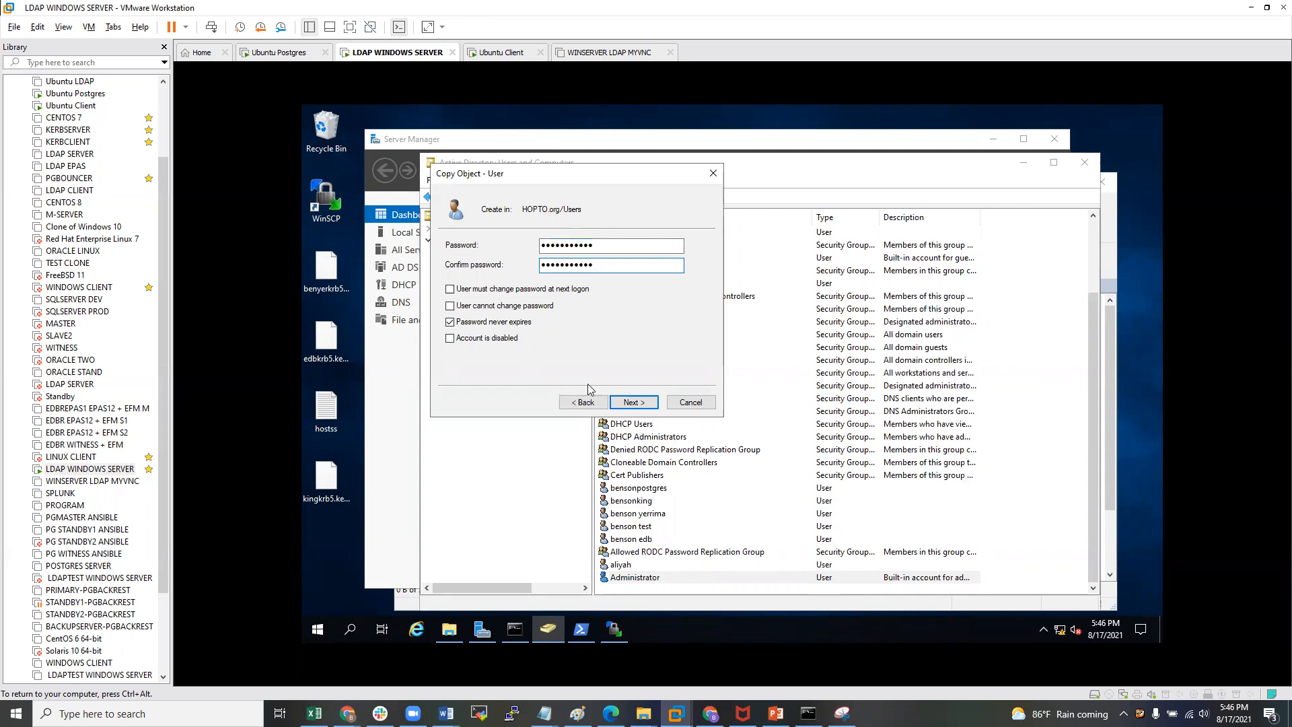
{"action": "left_click", "coordinate": [634, 402]}
{"action": "left_click", "coordinate": [634, 402]}
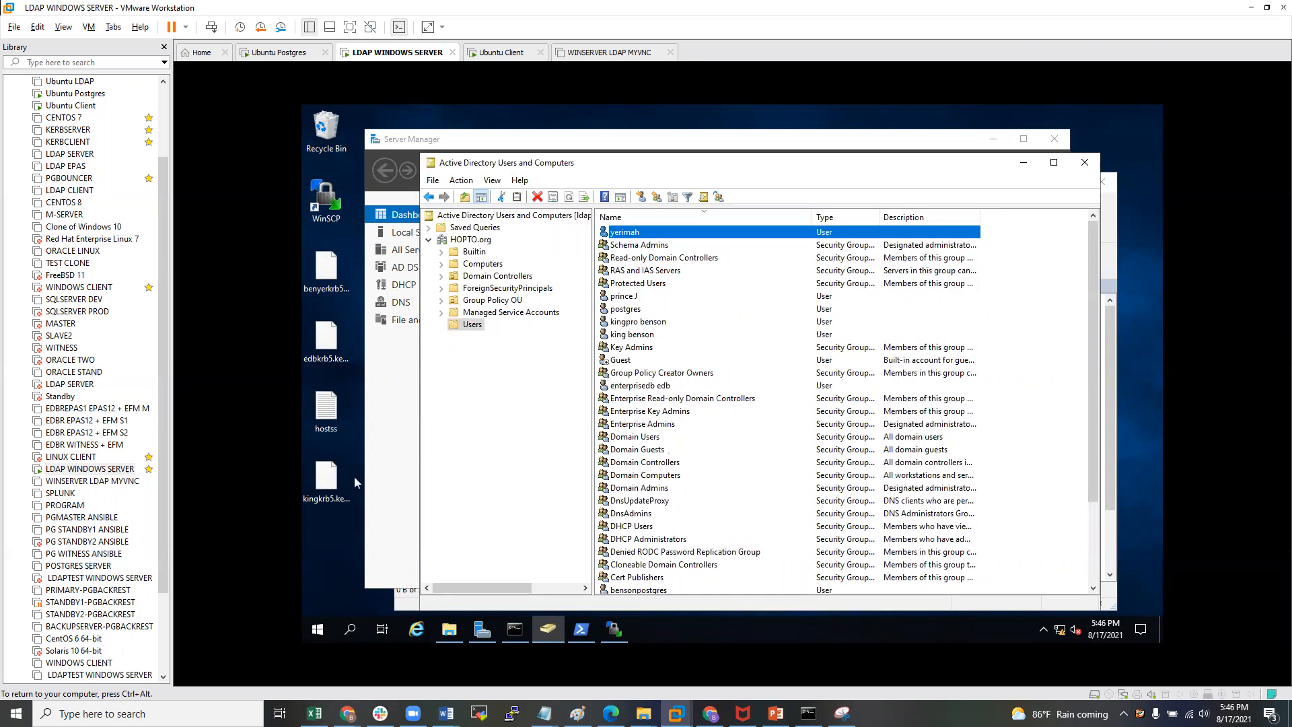
{"action": "left_click", "coordinate": [76, 106]}
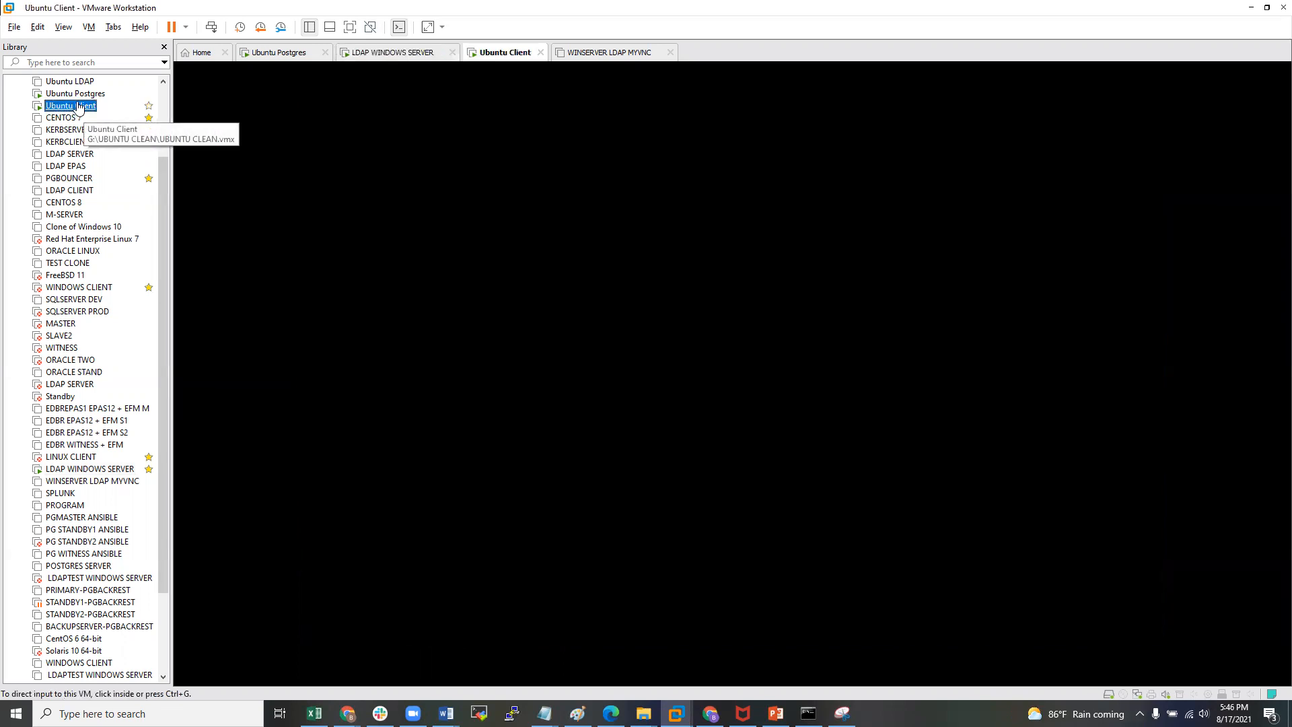
- Retry the psql login as yerimah, which fails again
{"action": "key", "text": "Return"}
{"action": "key", "text": "Up"}
{"action": "key", "text": "Return"}
{"action": "key", "text": "Return"}
{"action": "key", "text": "Return"}
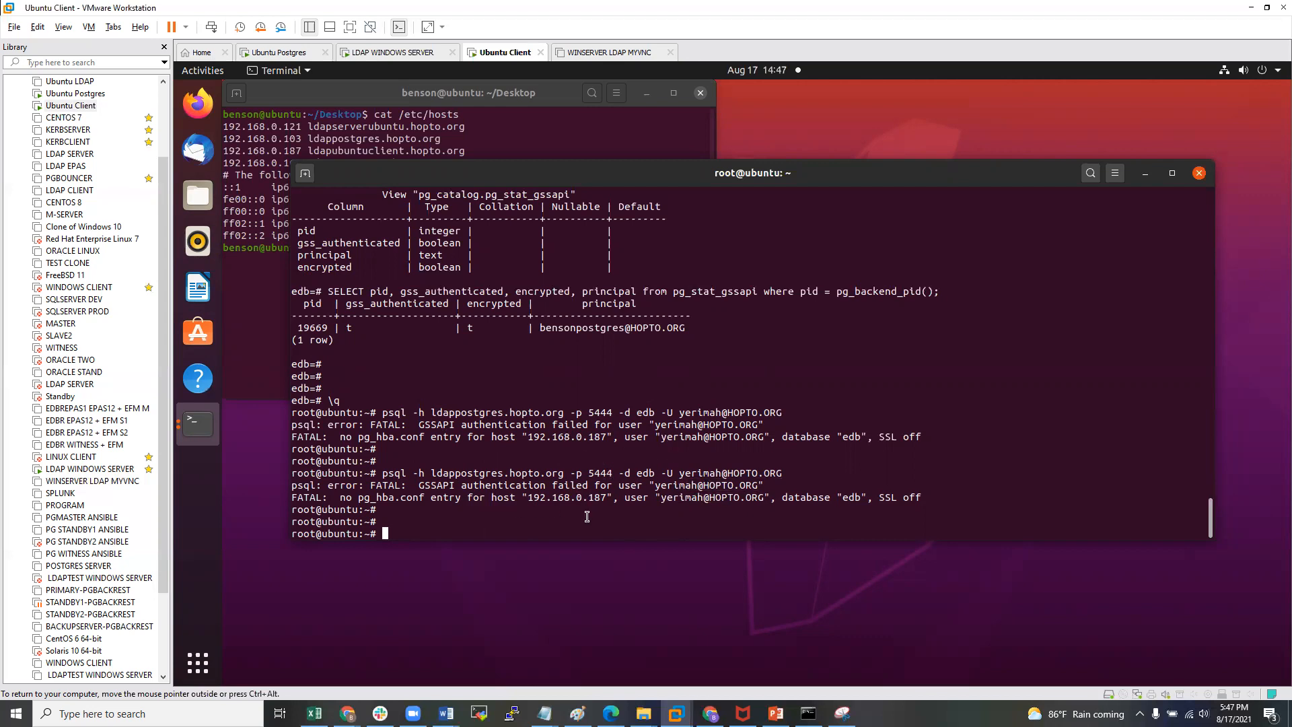
- Run klist, showing the cached tickets still belong to the default principal bensonpostgres
{"action": "type", "text": "klist"}
{"action": "key", "text": "Return"}
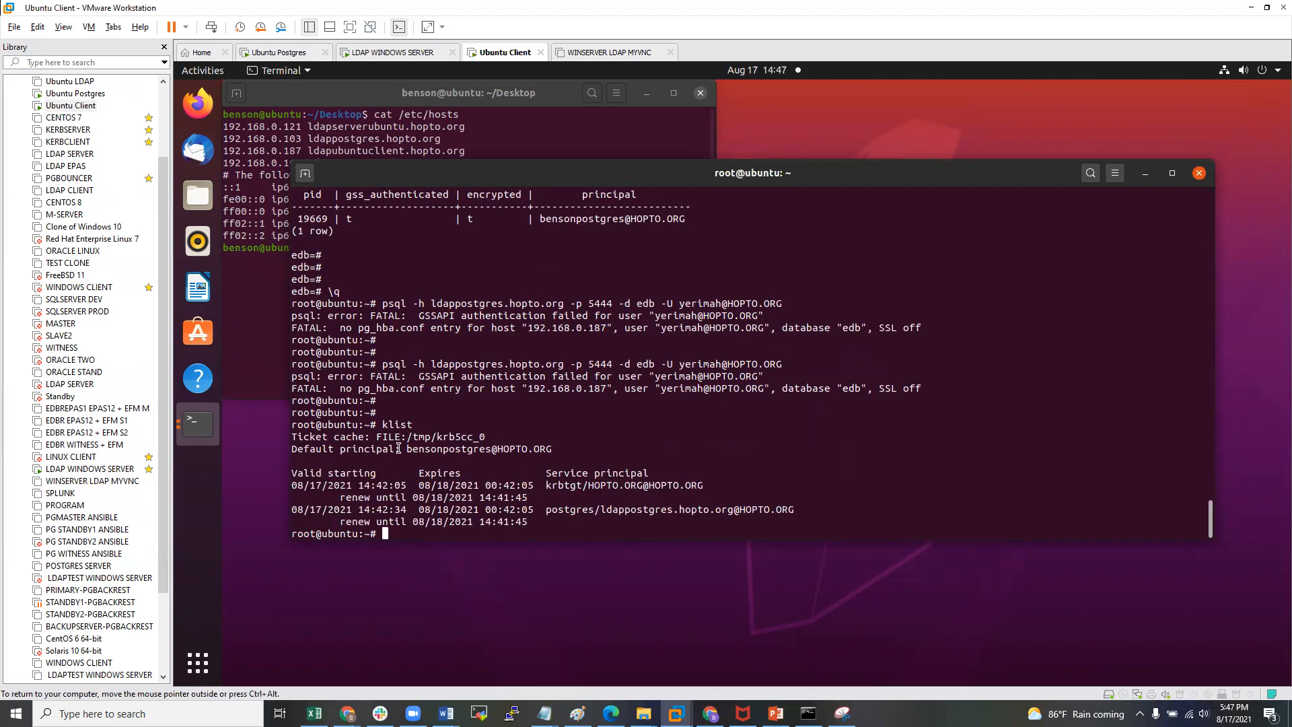
{"action": "left_click_drag", "start_coordinate": [402, 448], "coordinate": [497, 448]}
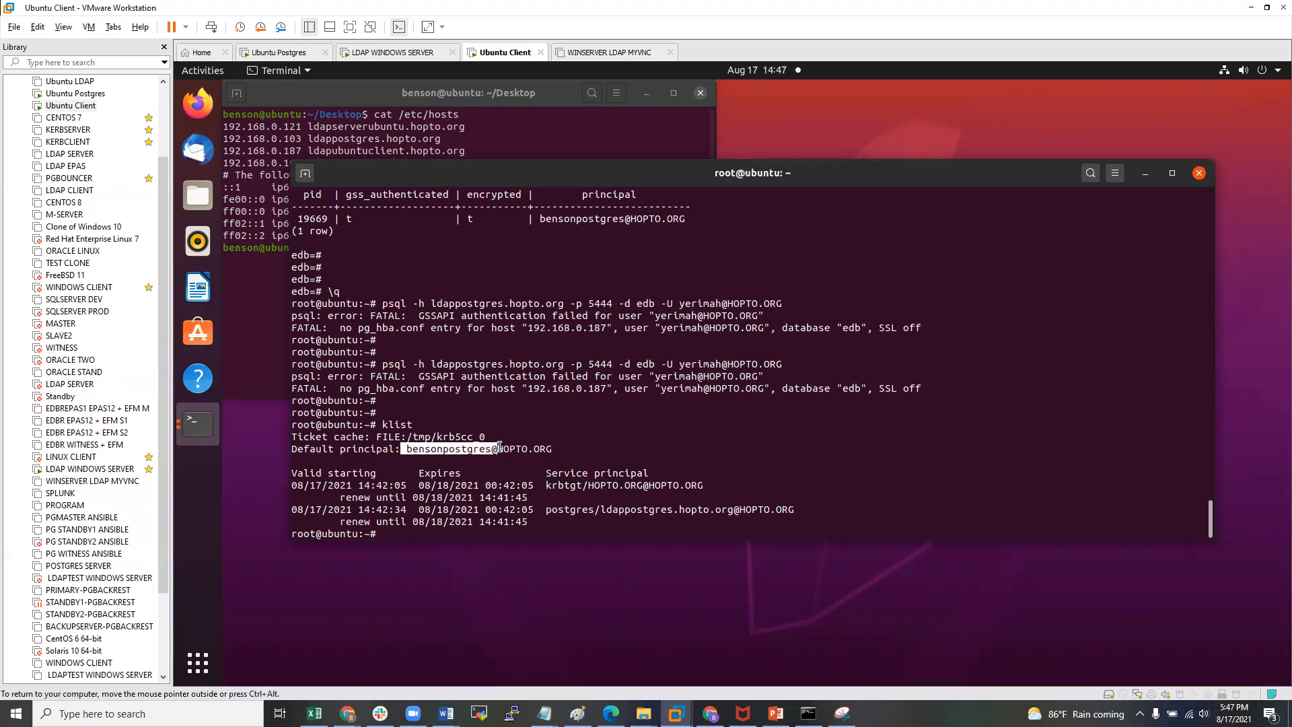
{"action": "left_click_drag", "start_coordinate": [541, 484], "coordinate": [717, 516]}
{"action": "left_click", "coordinate": [568, 488]}
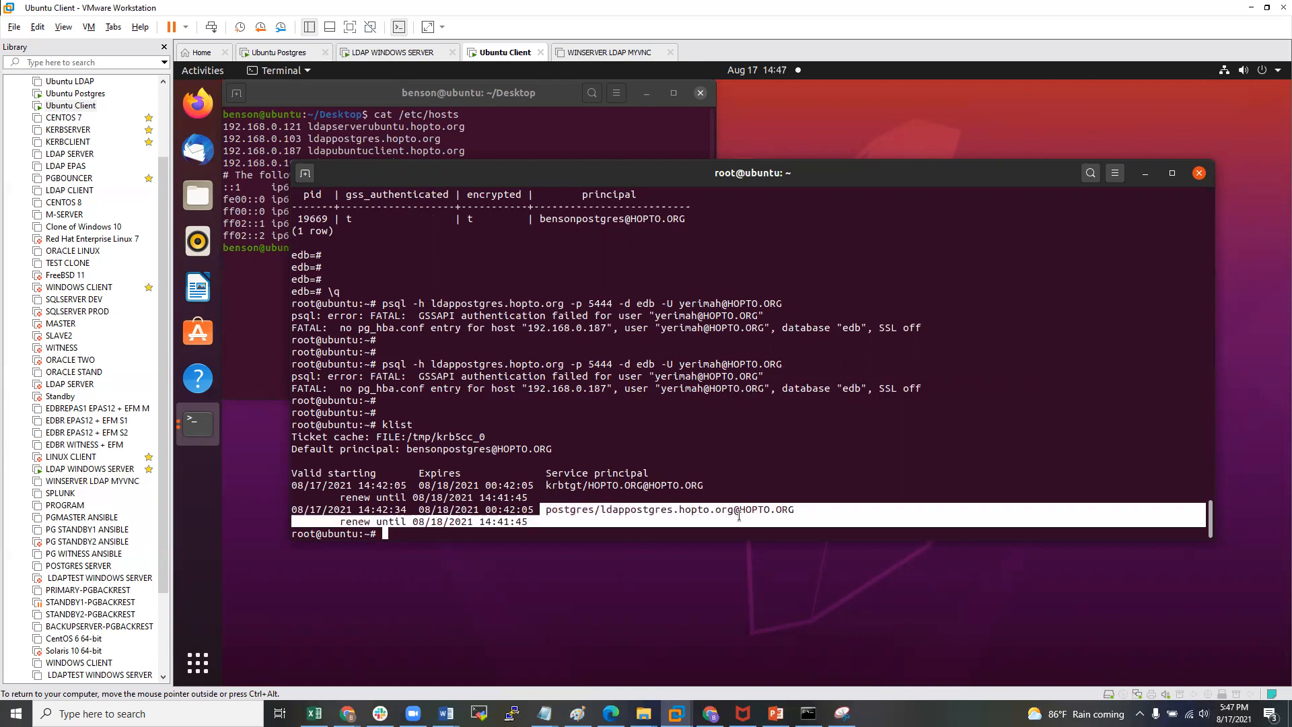
{"action": "left_click", "coordinate": [704, 500]}
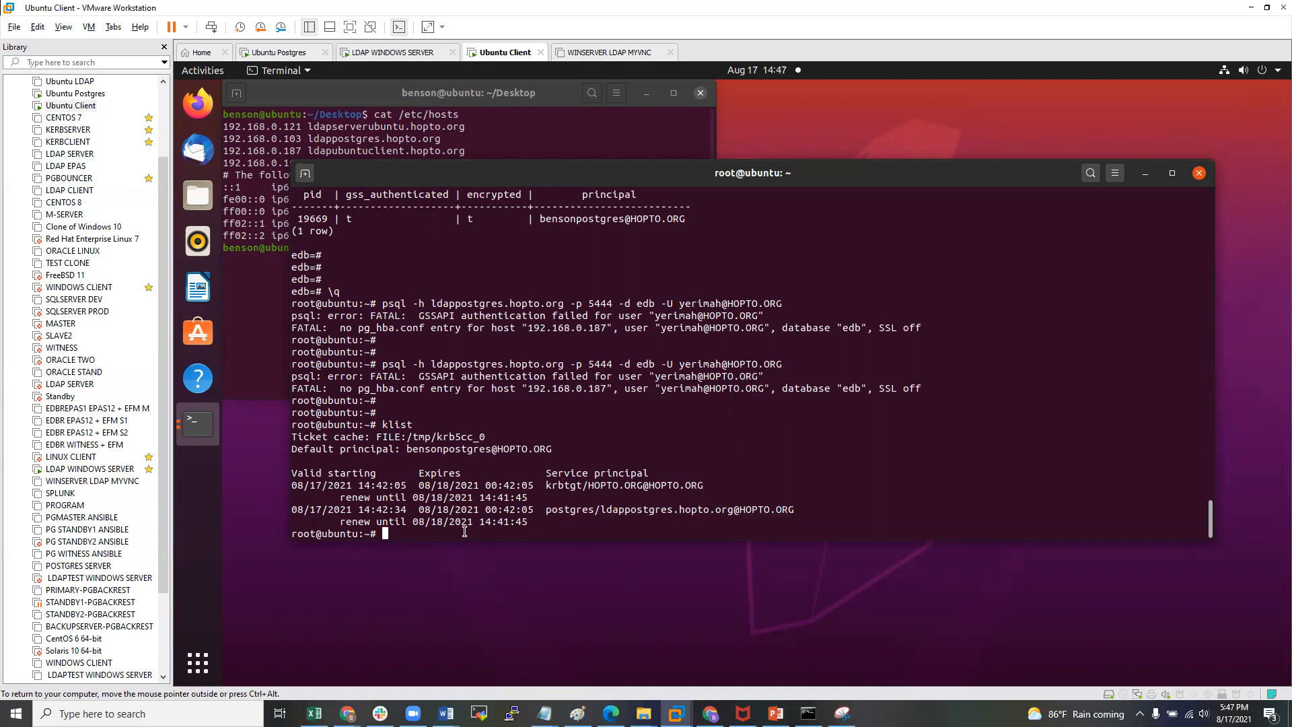
{"action": "key", "text": "Return"}
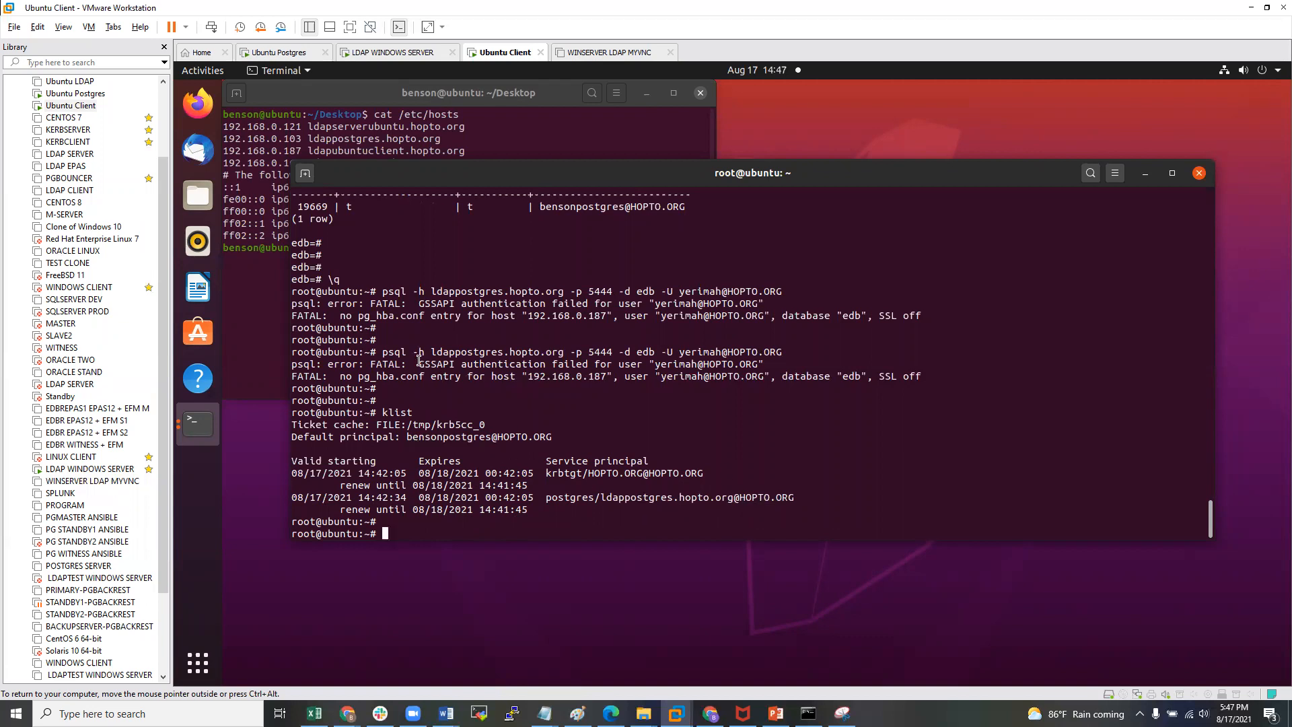
{"action": "left_click_drag", "start_coordinate": [382, 350], "coordinate": [758, 355]}
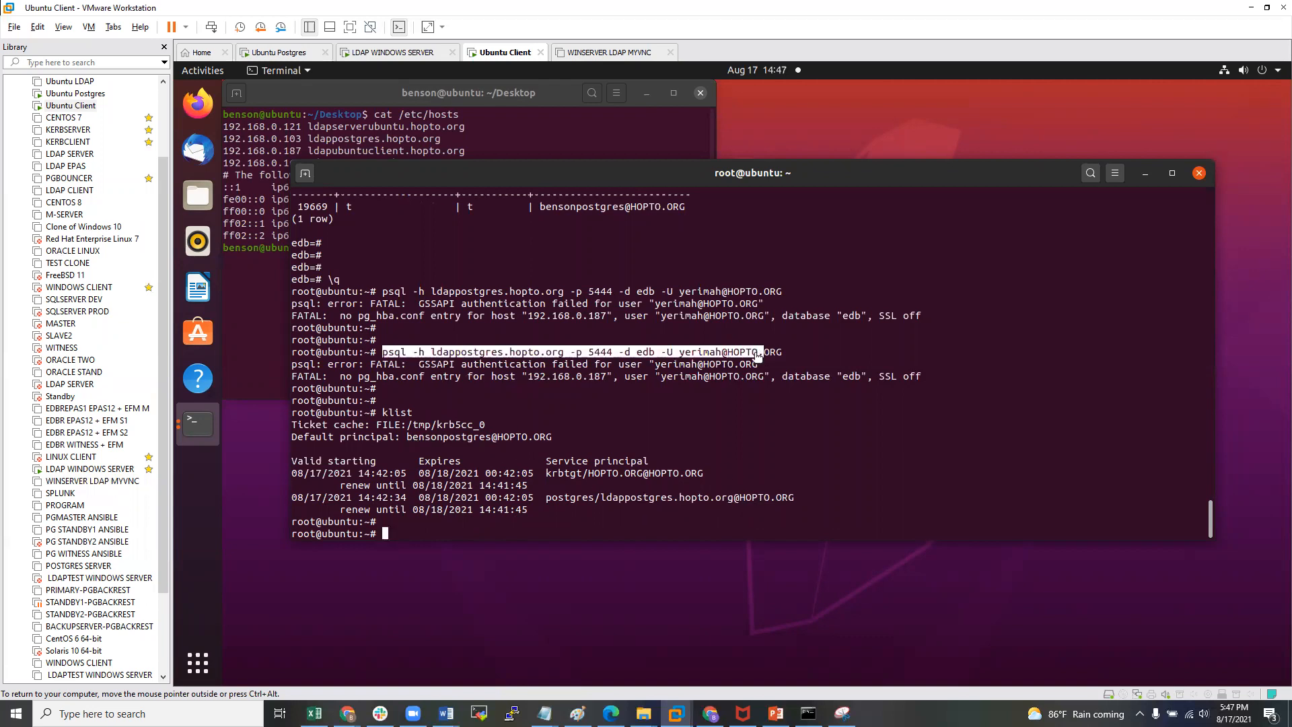
{"action": "left_click", "coordinate": [411, 527]}
{"action": "left_click_drag", "start_coordinate": [529, 510], "coordinate": [342, 464]}
{"action": "left_click", "coordinate": [534, 537]}
{"action": "type", "text": "kdestroy -"}
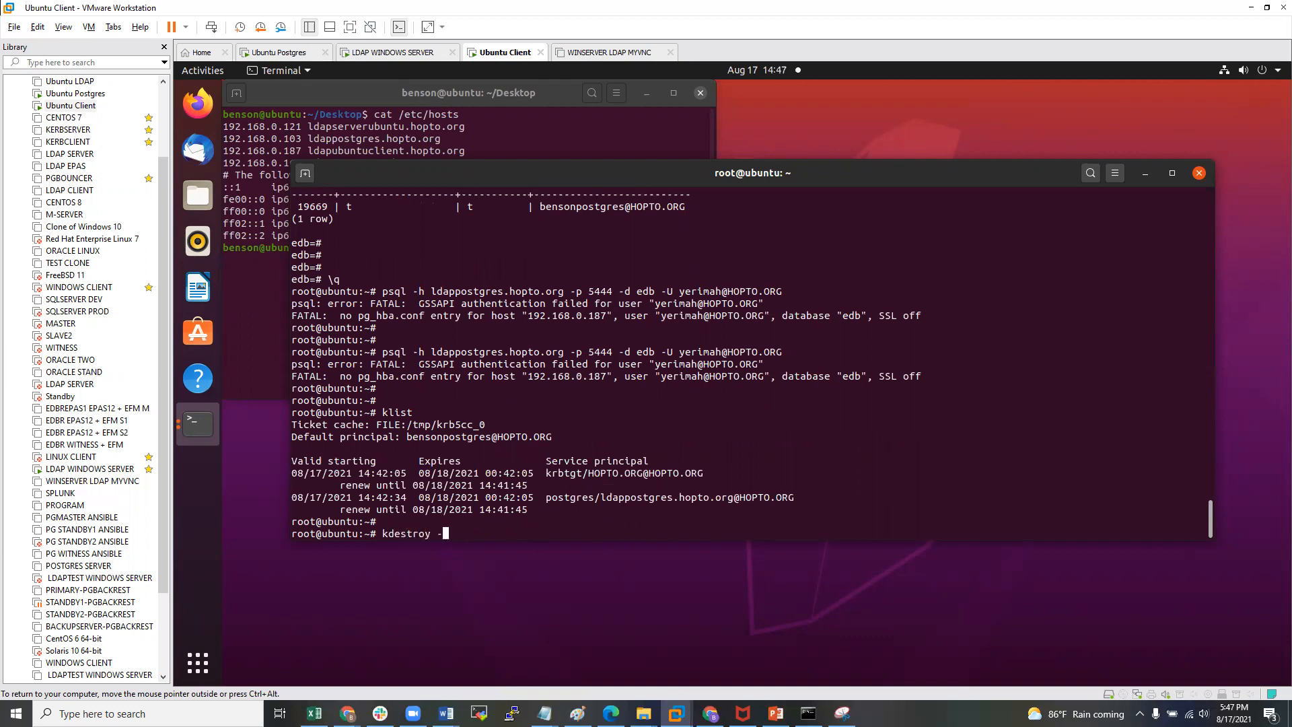
{"action": "type", "text": "A"}
- Destroy all cached Kerberos tickets with kdestroy -A and confirm none remain
{"action": "key", "text": "Return"}
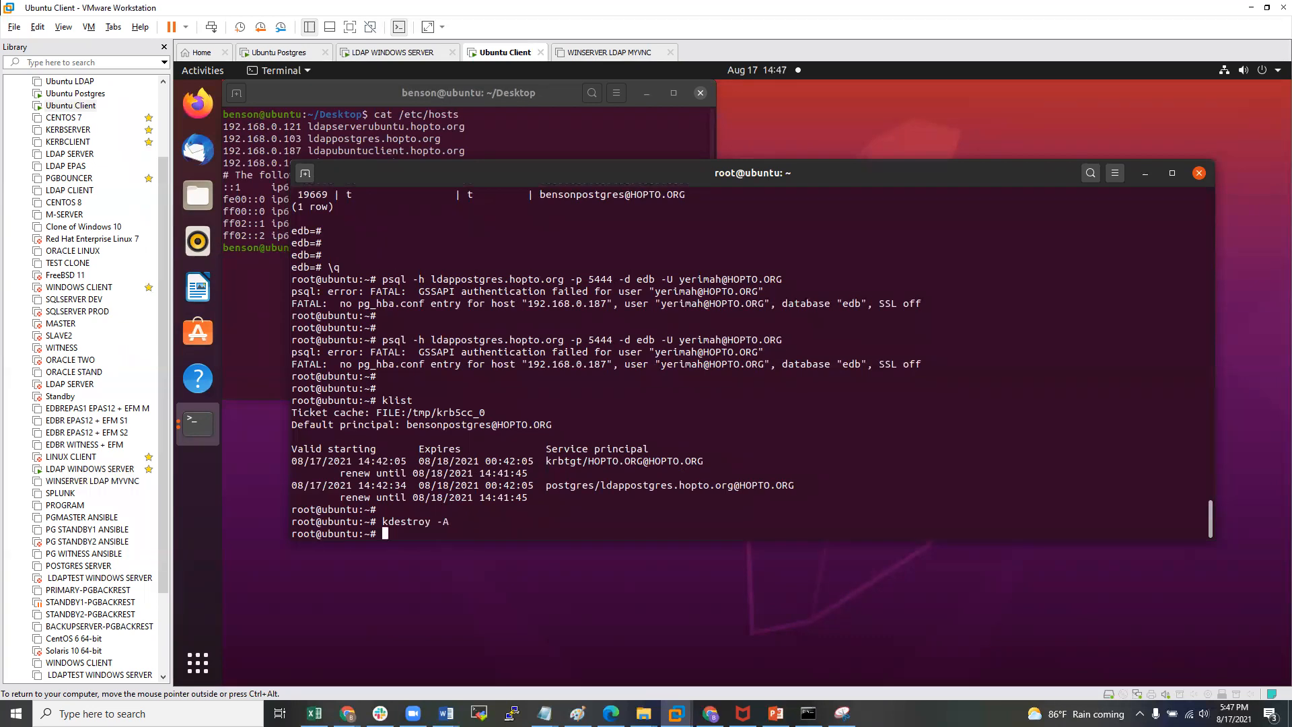
{"action": "key", "text": "Return"}
{"action": "type", "text": "klist"}
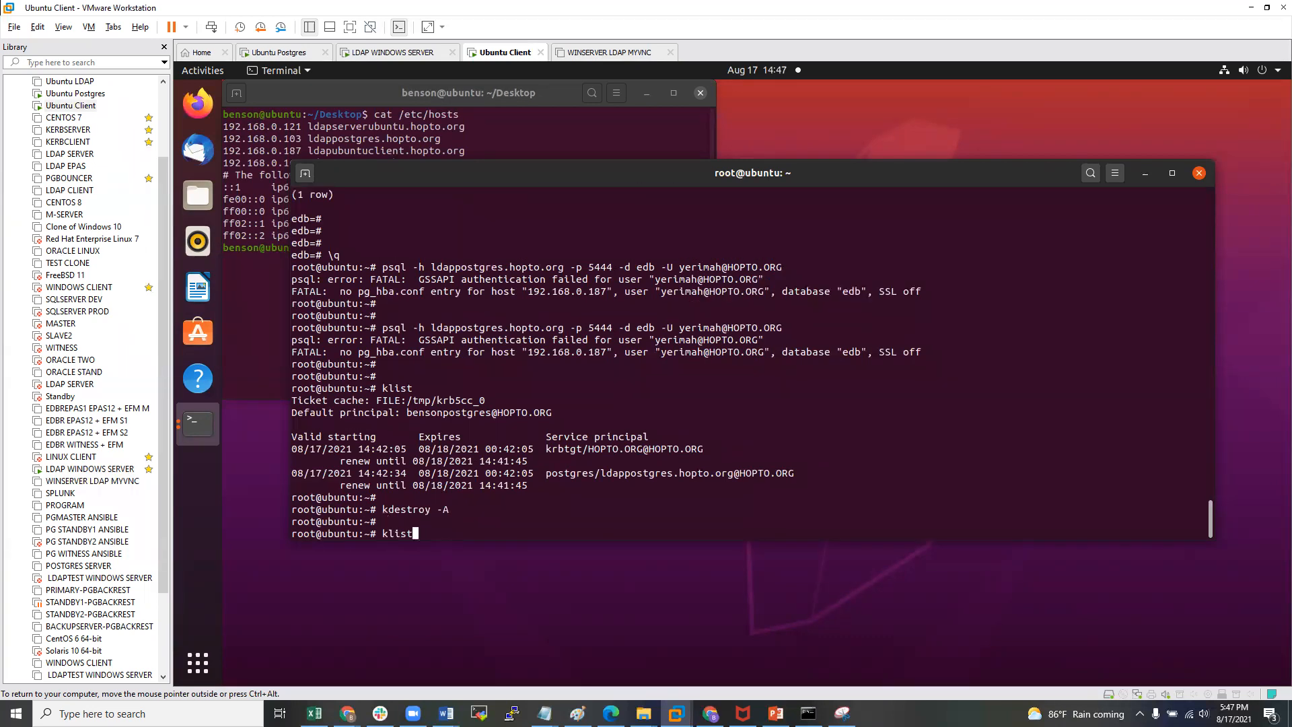
{"action": "key", "text": "Return"}
{"action": "key", "text": "Return"}
{"action": "key", "text": "Return"}
{"action": "key", "text": "Return"}
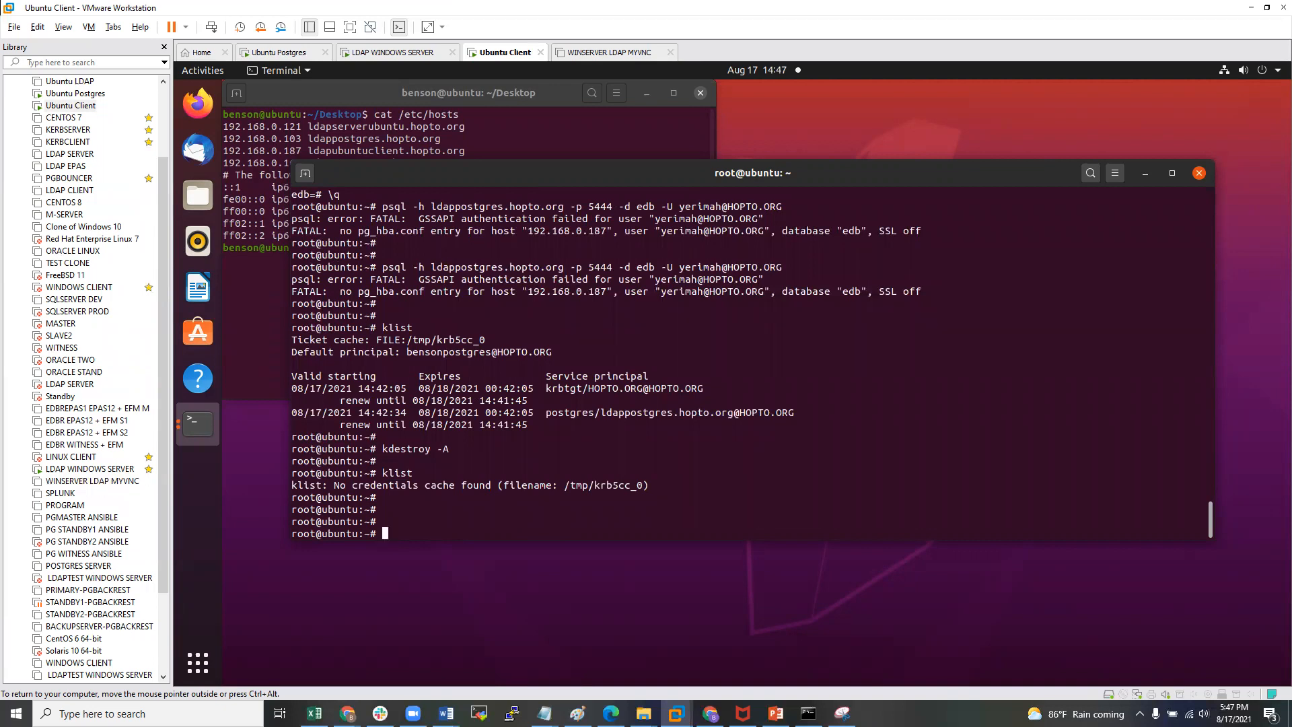
- Obtain a Kerberos ticket for yerimah with kinit, entering the account password
{"action": "type", "text": "kinit yerimah"}
{"action": "key", "text": "Return"}
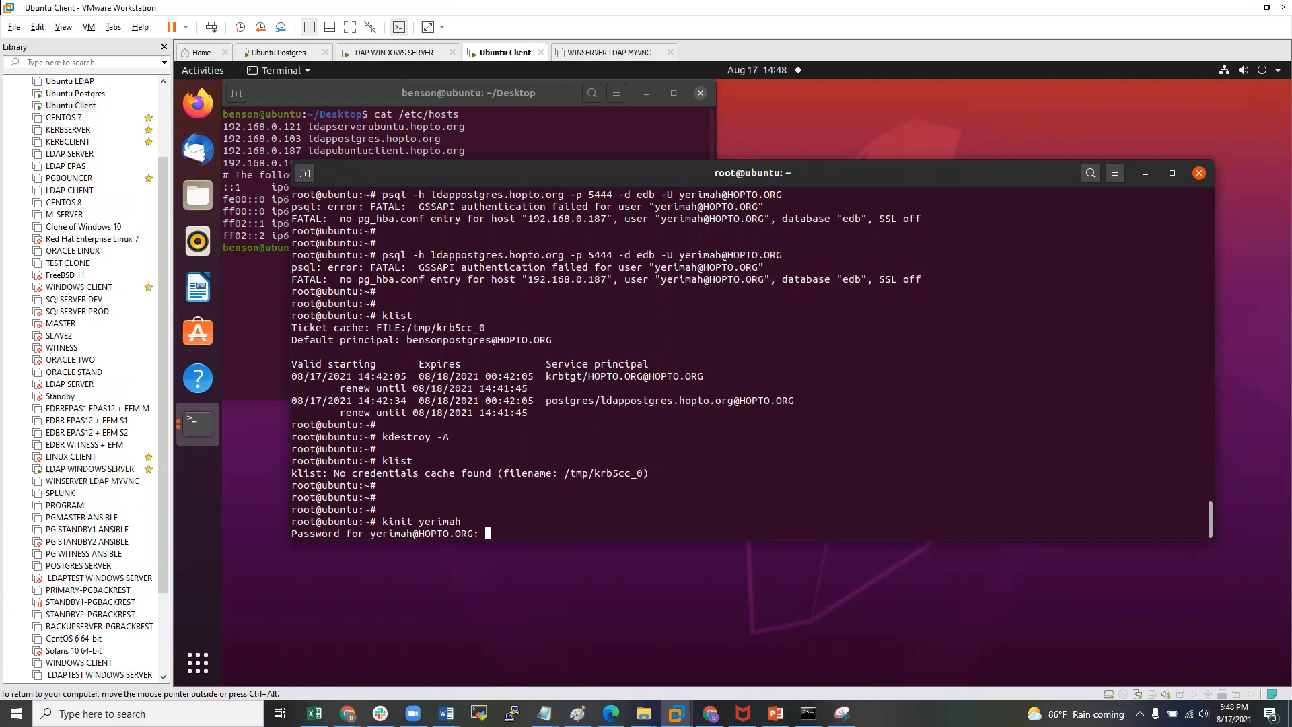
{"action": "key", "text": "Return"}
{"action": "key", "text": "Return"}
{"action": "type", "text": "klist"}
{"action": "key", "text": "Return"}
{"action": "key", "text": "Return"}
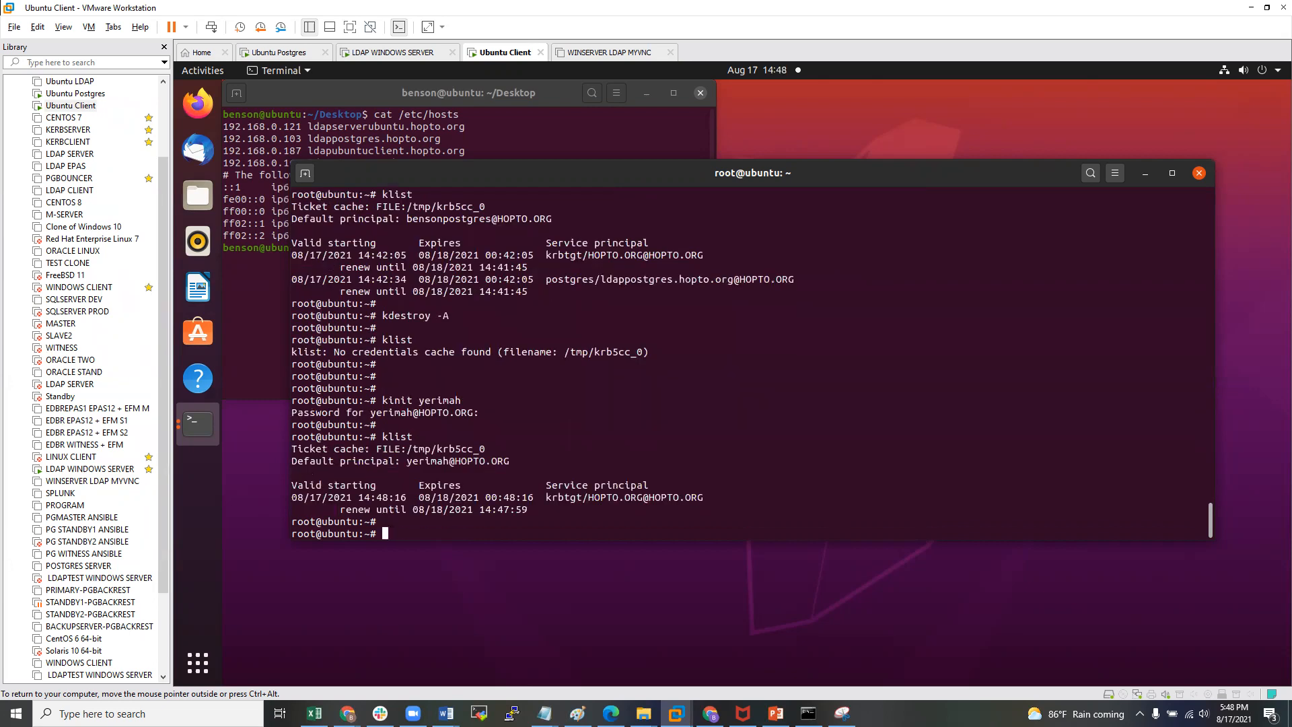
{"action": "key", "text": "Up"}
{"action": "key", "text": "Up"}
{"action": "key", "text": "Down"}
{"action": "key", "text": "Up"}
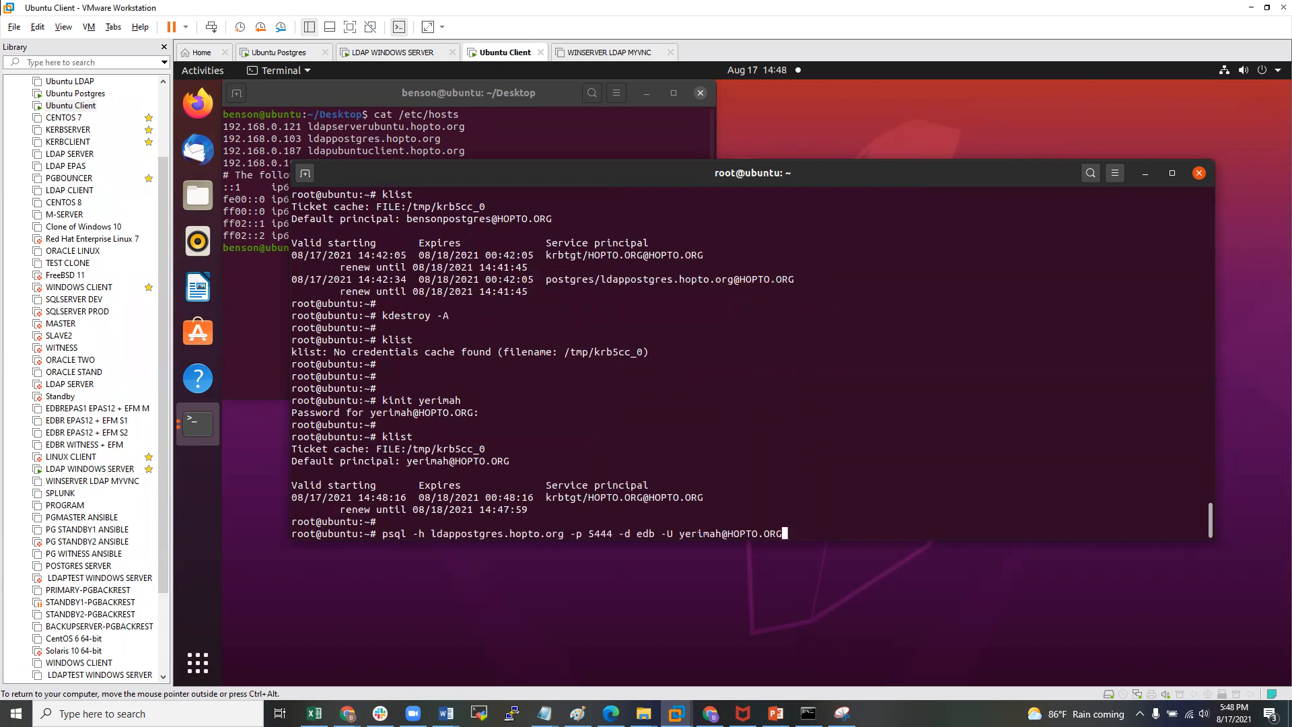
{"action": "key", "text": "Return"}
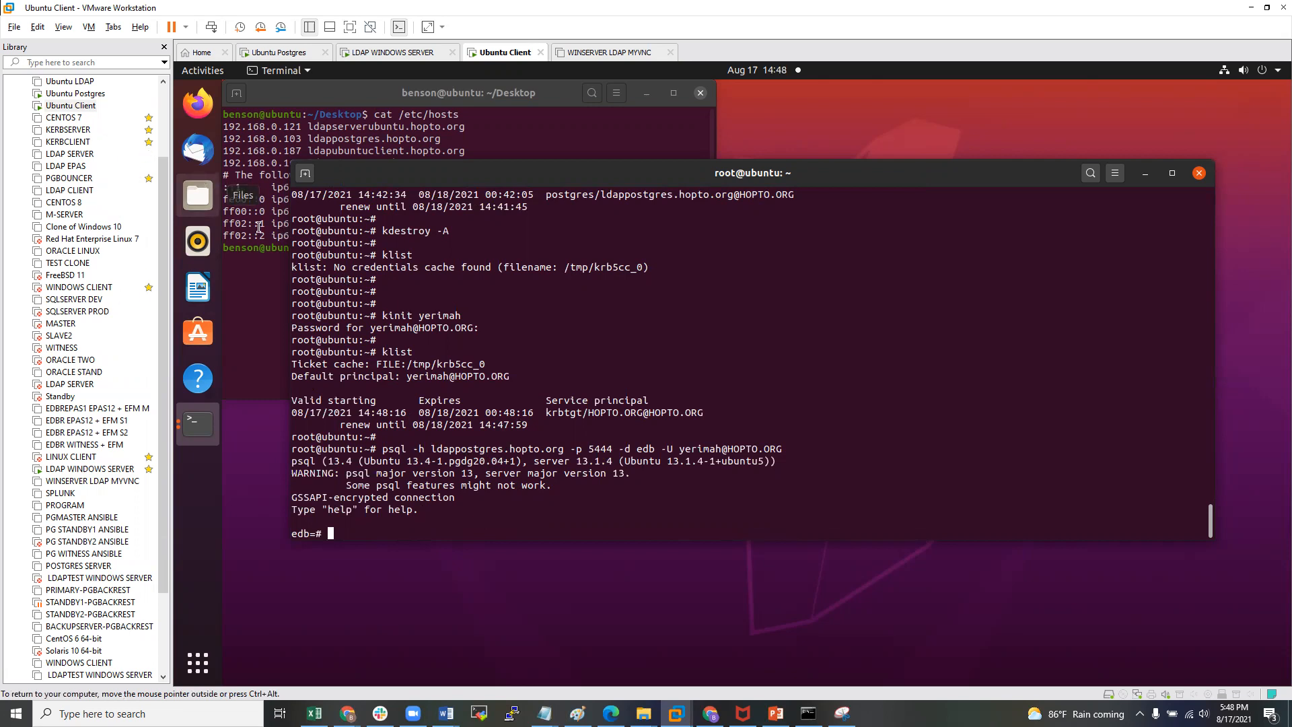
- In yerimah's Account properties, enable 'This account supports Kerberos AES 256 bit encryption' and apply
{"action": "left_click", "coordinate": [90, 468]}
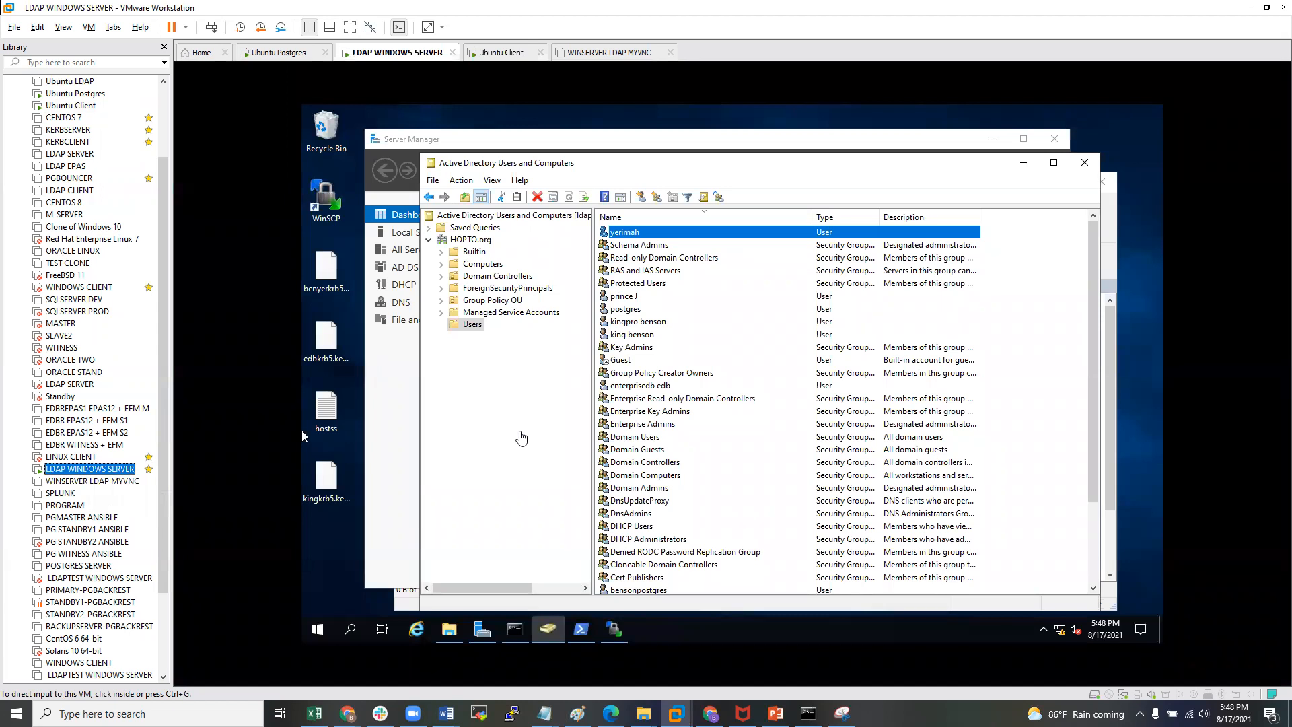
{"action": "right_click", "coordinate": [670, 236]}
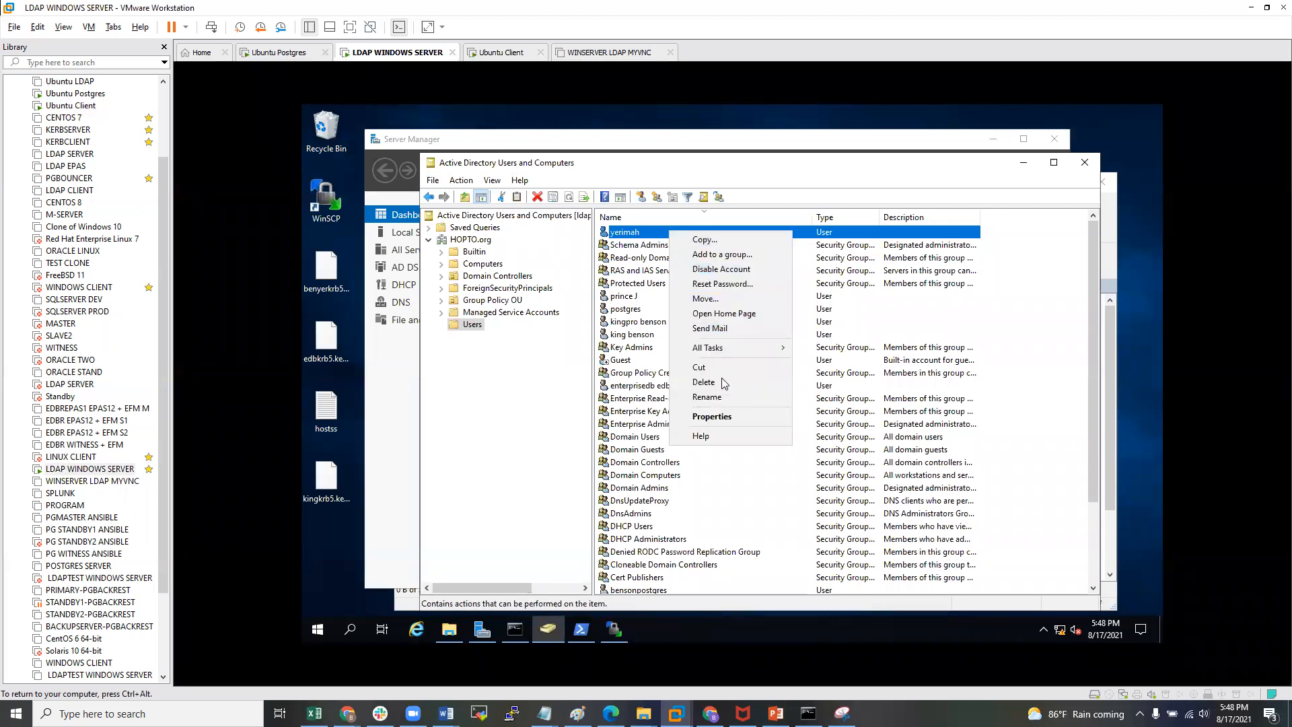
{"action": "left_click", "coordinate": [712, 417]}
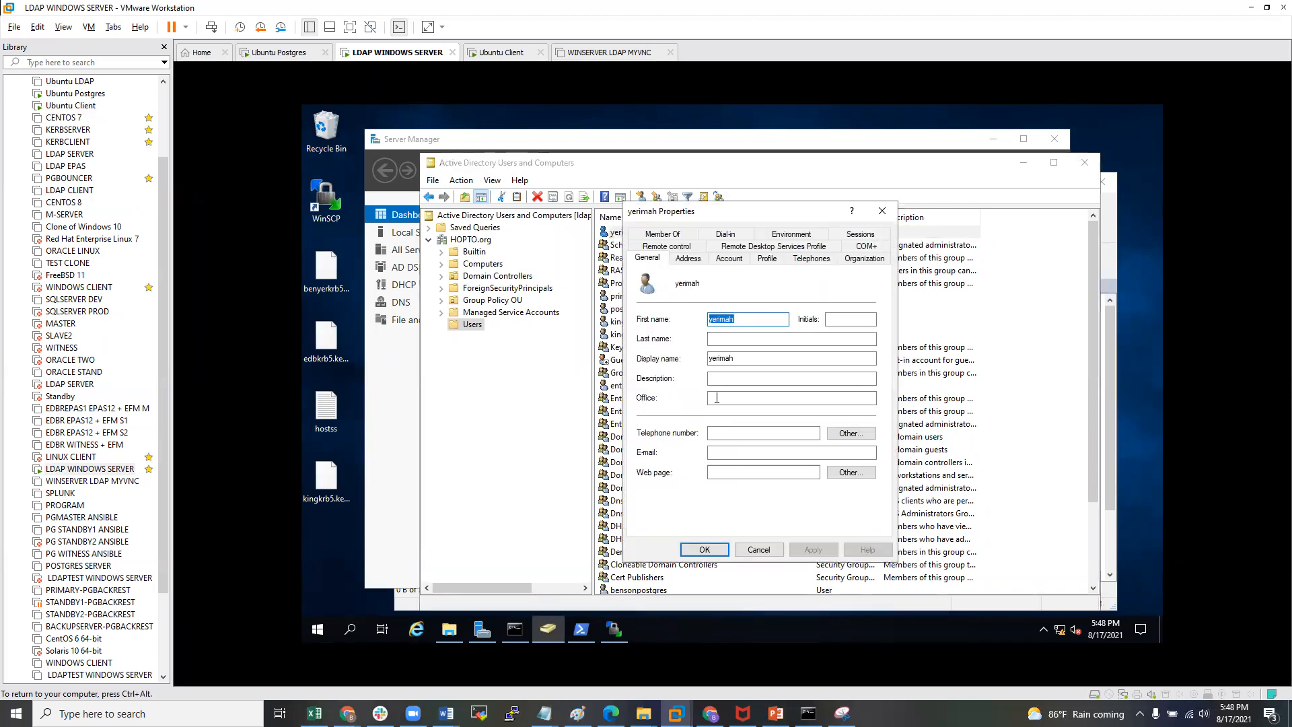
{"action": "left_click", "coordinate": [730, 260]}
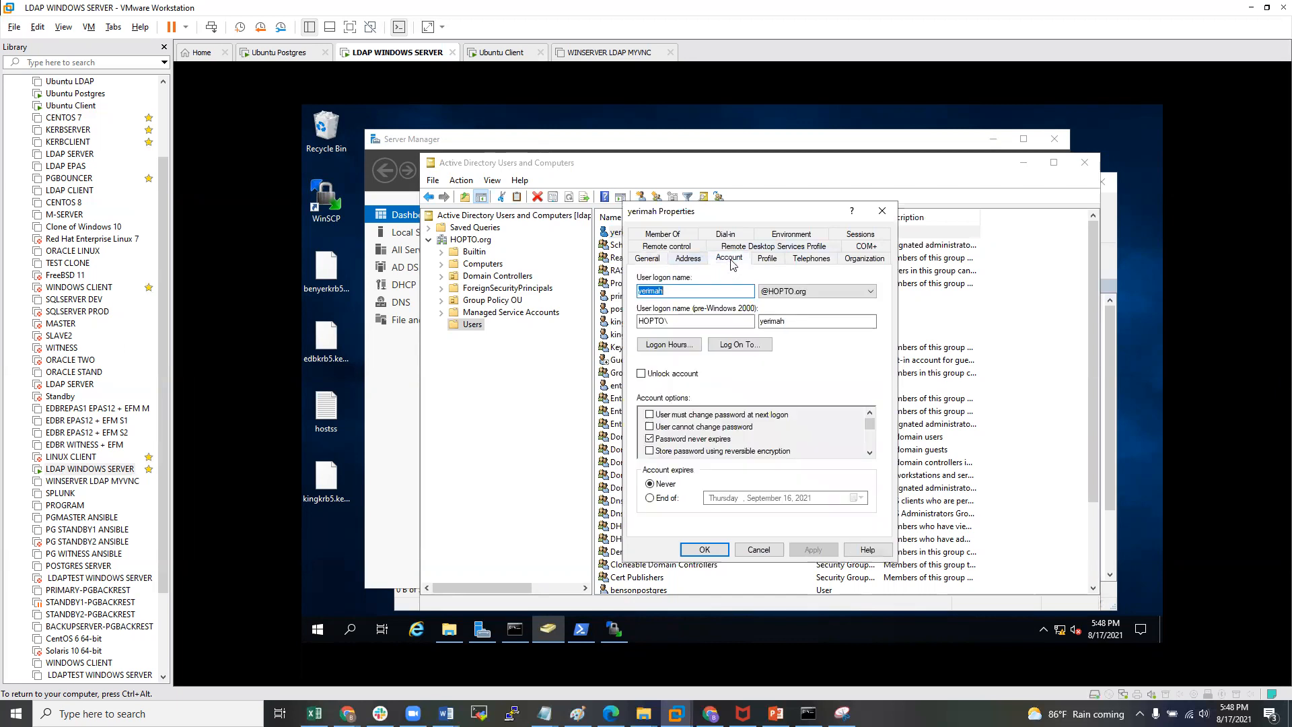
{"action": "left_click", "coordinate": [870, 452]}
{"action": "left_click", "coordinate": [870, 451]}
{"action": "left_click", "coordinate": [870, 452]}
{"action": "left_click", "coordinate": [870, 452]}
{"action": "left_click", "coordinate": [870, 451]}
{"action": "left_click", "coordinate": [870, 451]}
{"action": "left_click", "coordinate": [870, 455]}
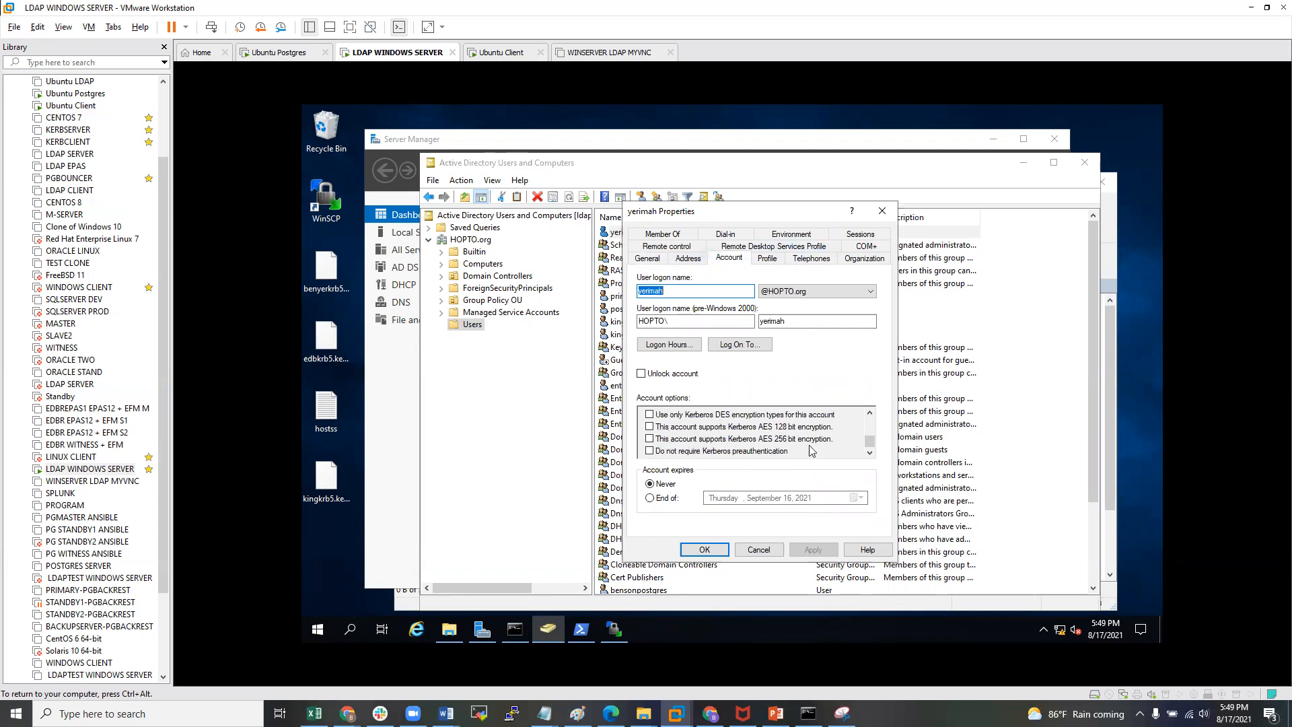
{"action": "left_click", "coordinate": [650, 439]}
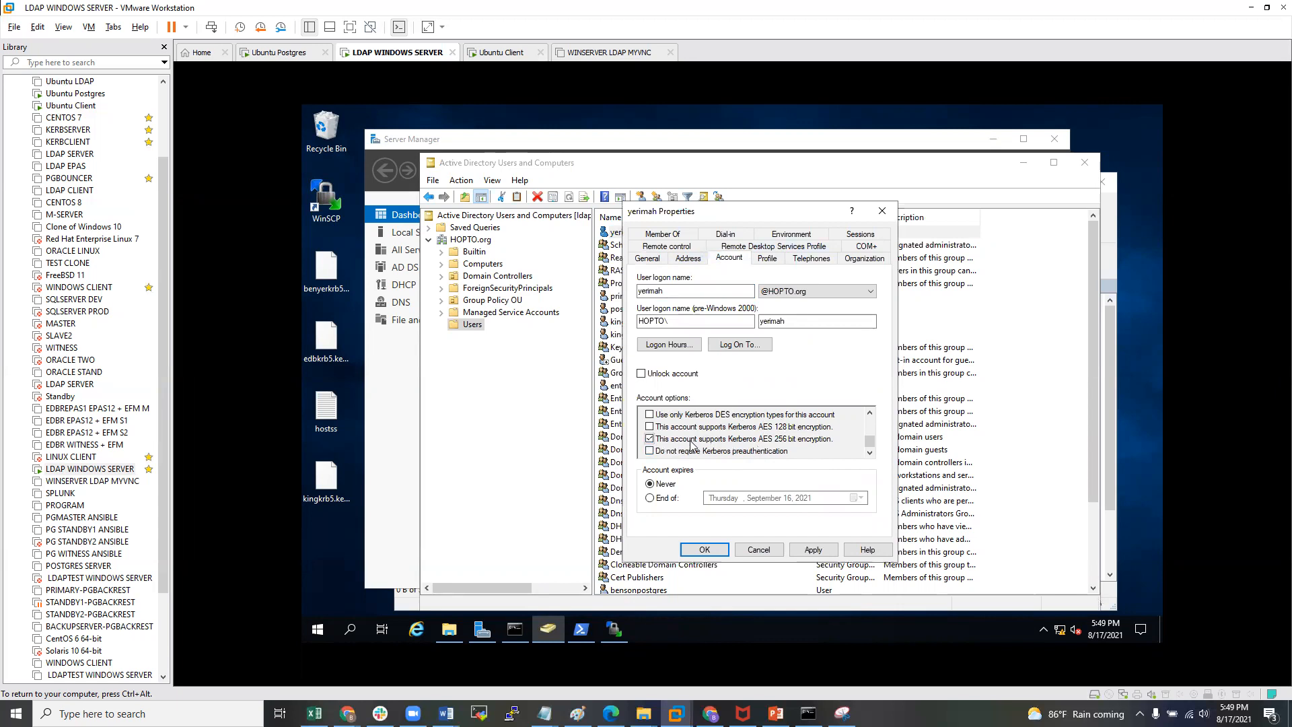
{"action": "left_click", "coordinate": [813, 550]}
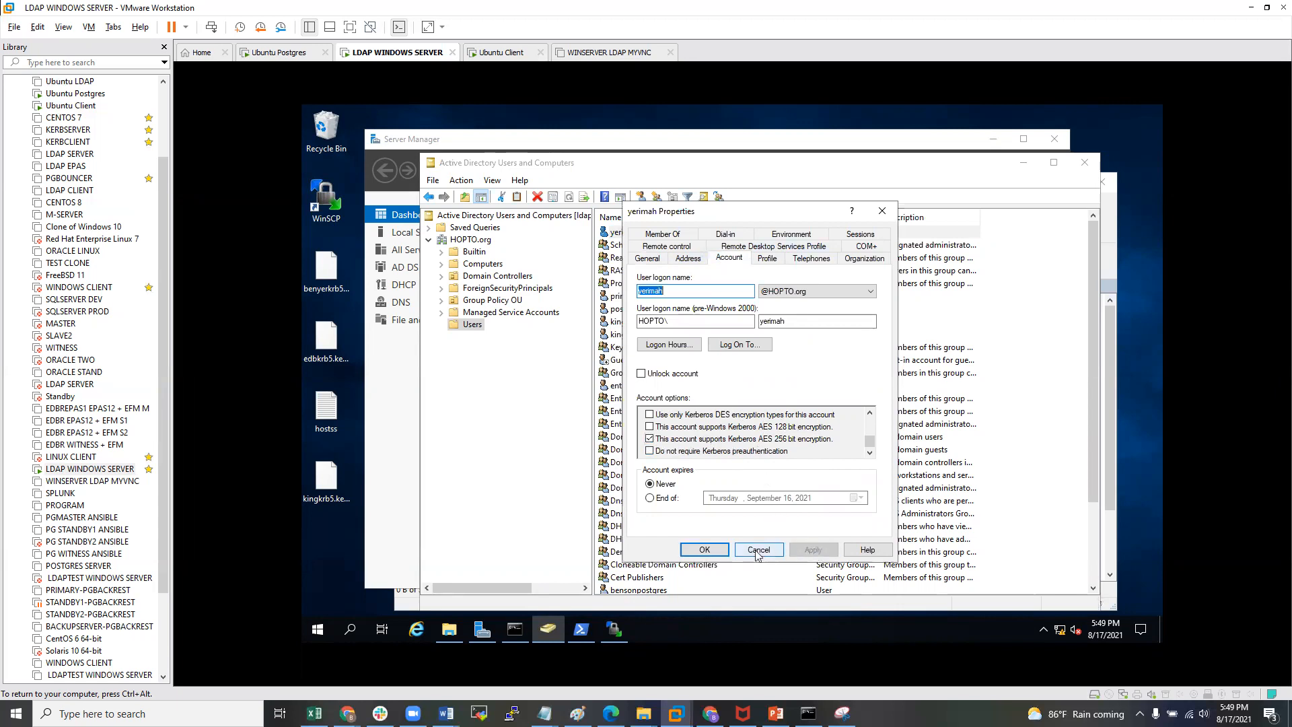
{"action": "left_click", "coordinate": [704, 550]}
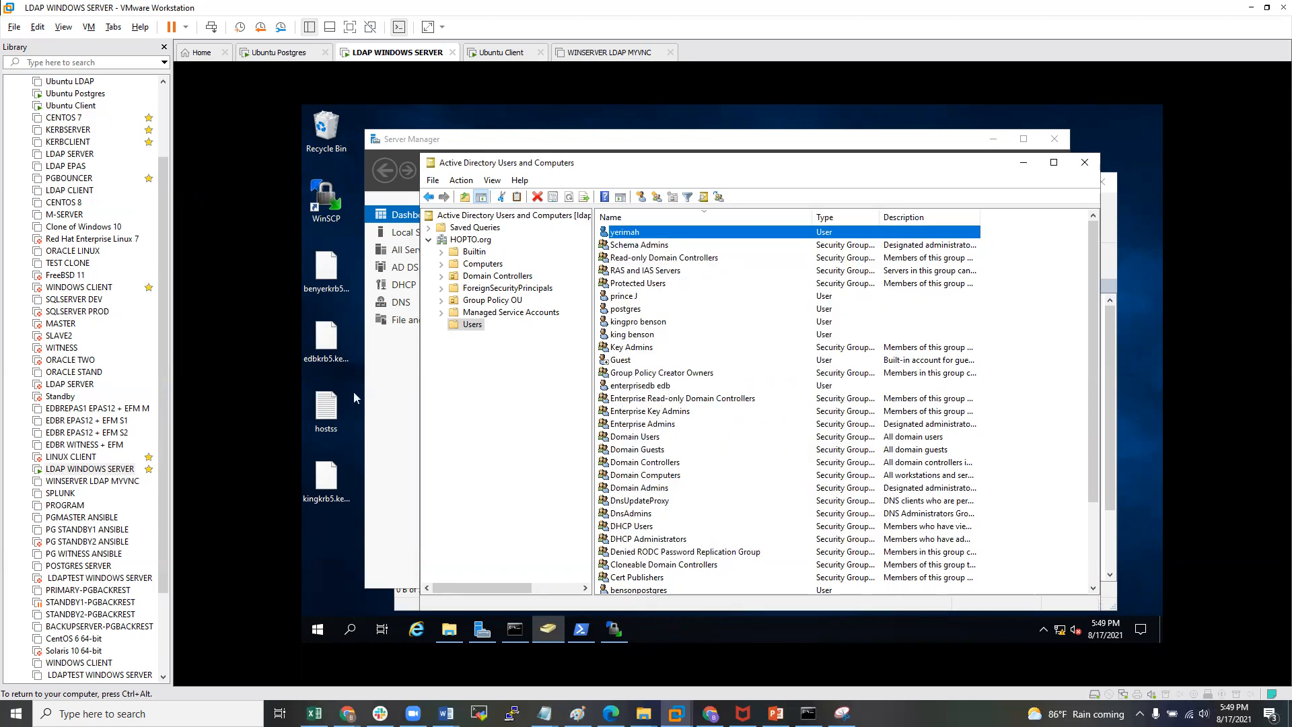
- Reconnect to edb as yerimah and run the pg_stat_gssapi verification query for the current backend
{"action": "left_click", "coordinate": [67, 106]}
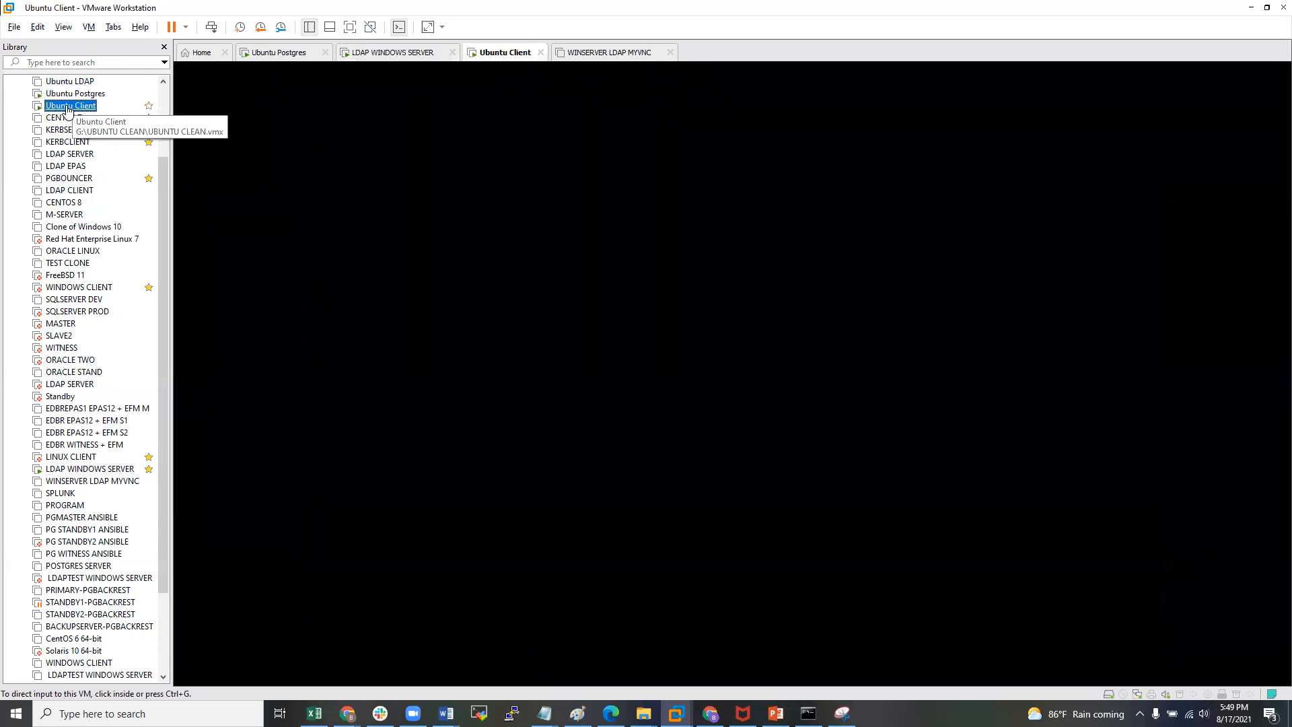
{"action": "type", "text": "\\q"}
{"action": "key", "text": "Return"}
{"action": "key", "text": "Up"}
{"action": "key", "text": "Return"}
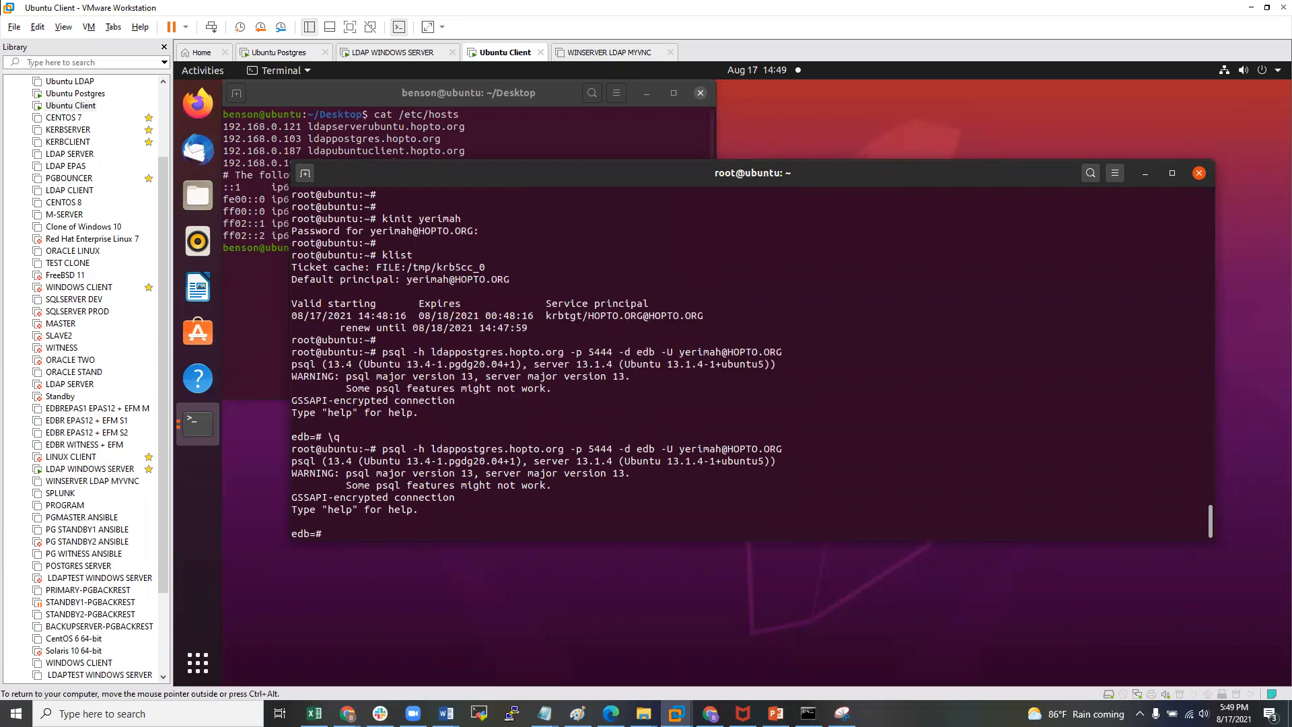
{"action": "type", "text": "SELECT pid, gss_authenticated, encrypted, principal from pg_stat_gssapi where pid = pg_backend_pid();"}
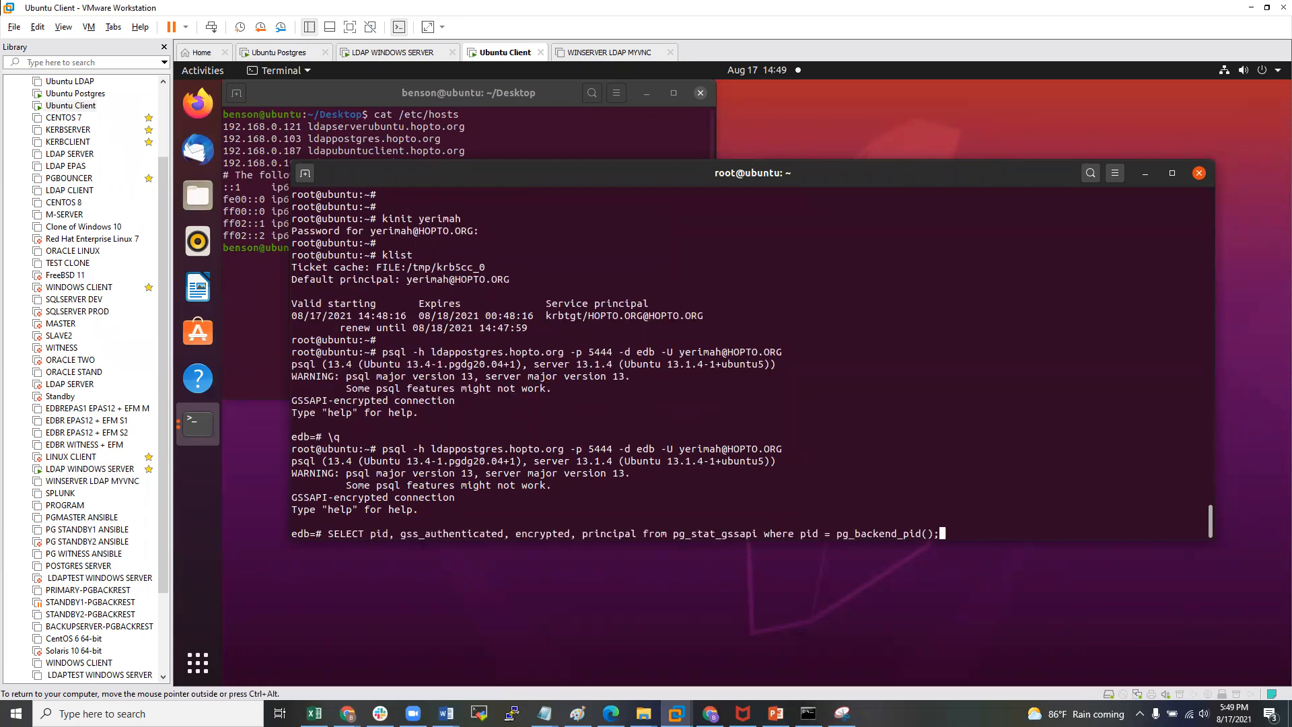
{"action": "key", "text": "Return"}
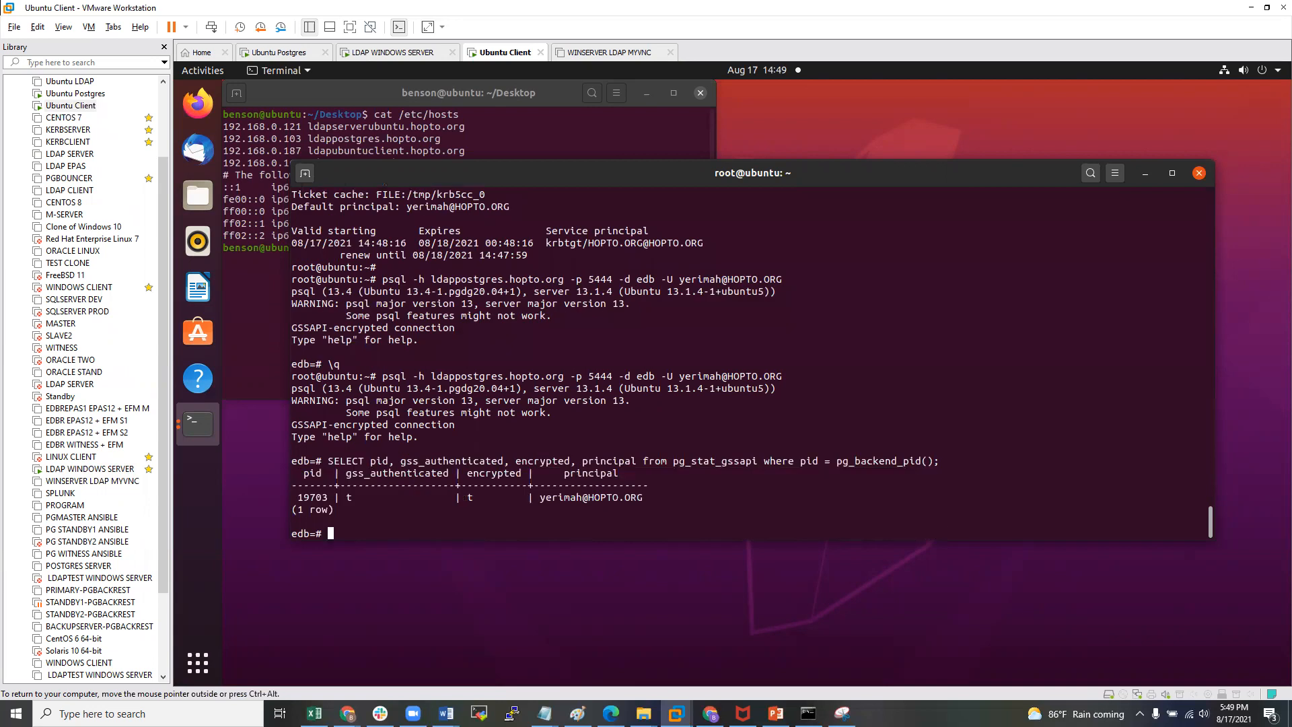